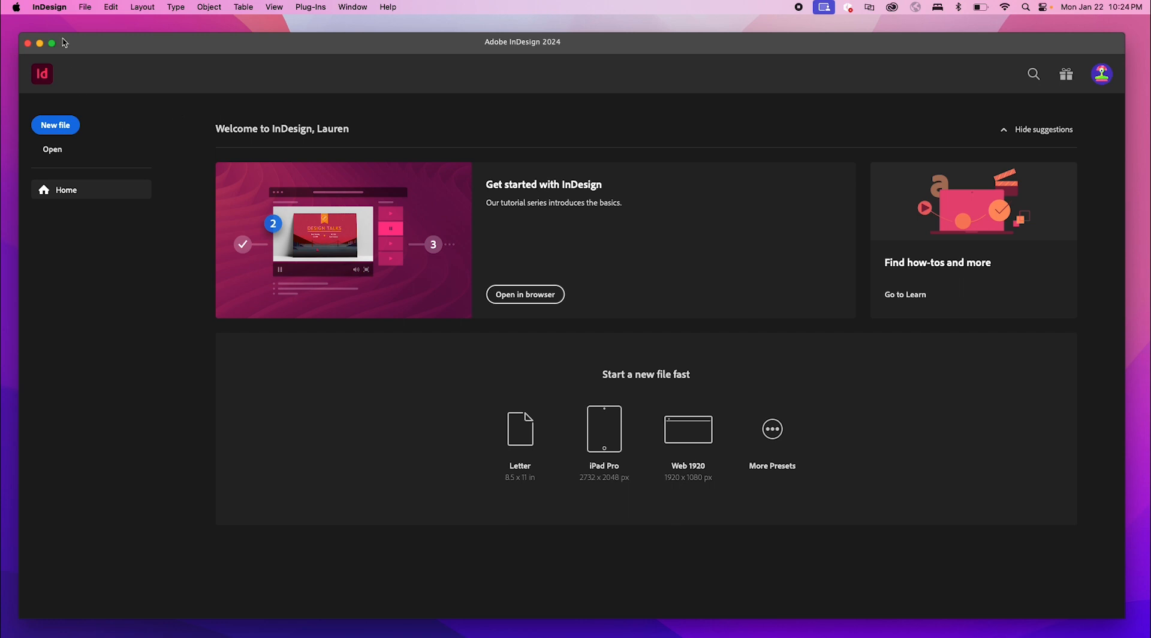
- Start a new document, name it Demo-01 and set its units to inches
click(56, 125)
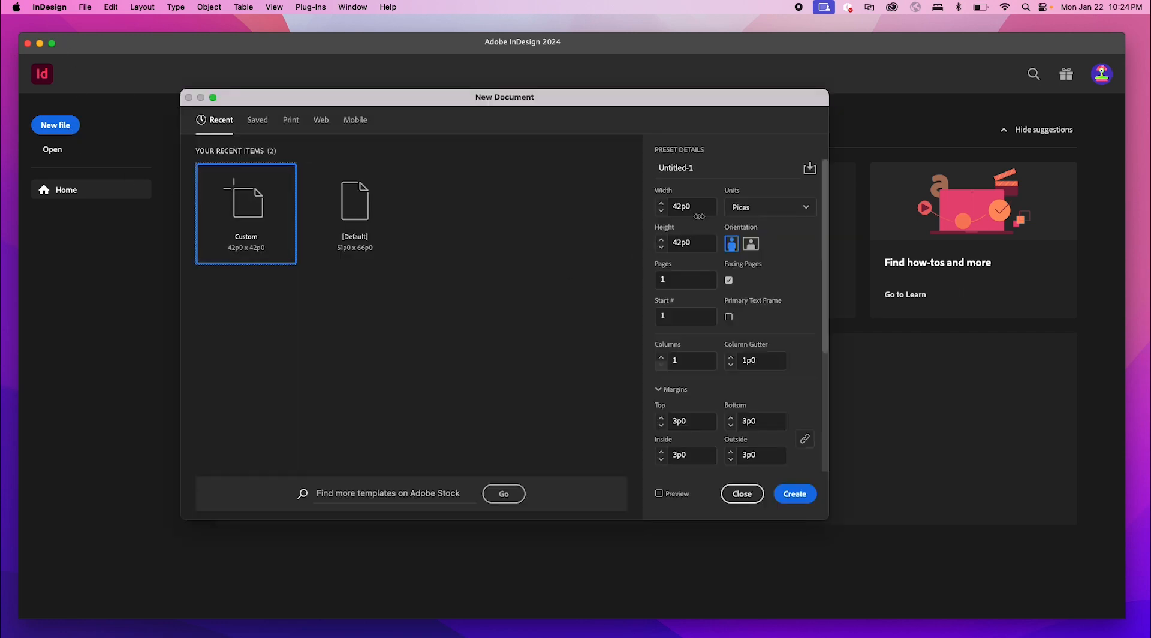
drag(708, 171, 634, 173)
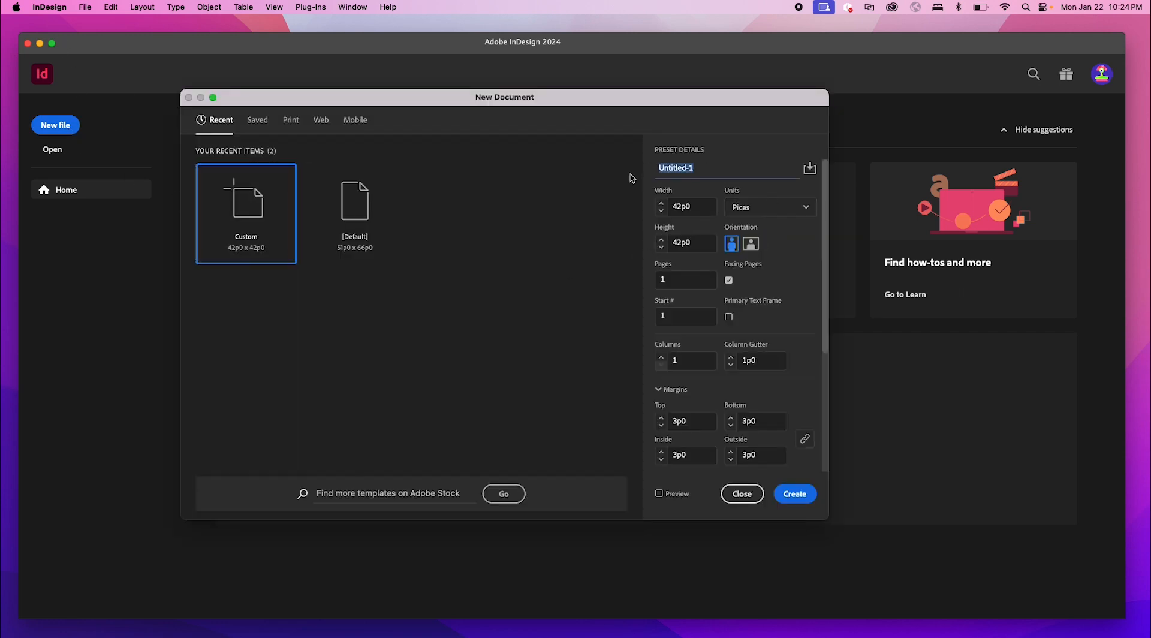
key(BackSpace)
text(Demo-)
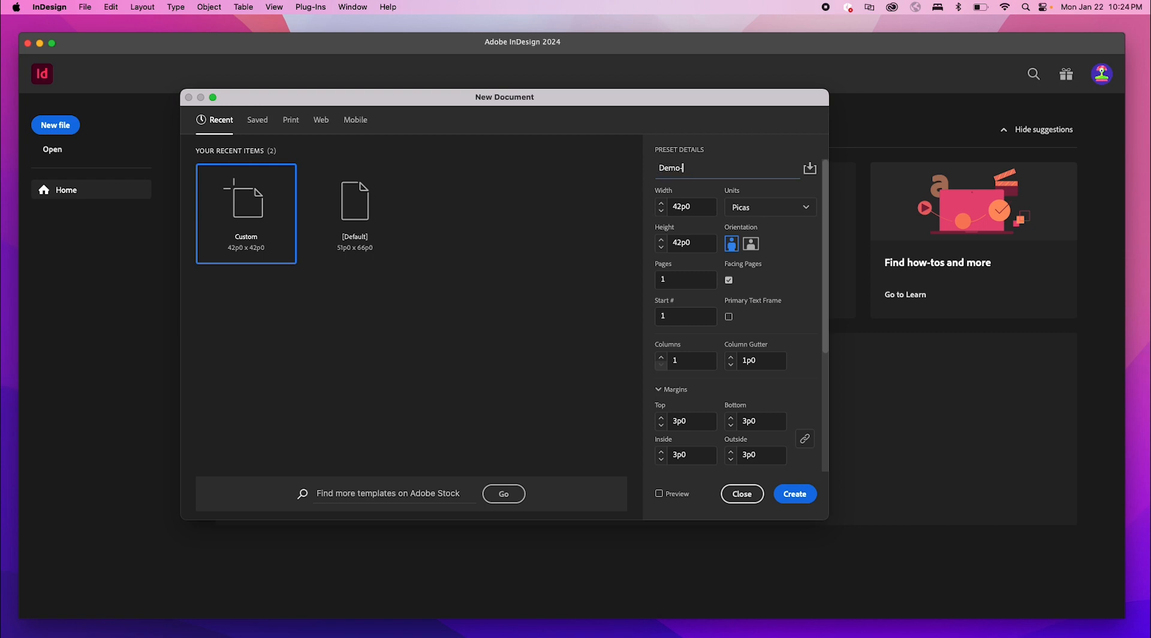
text(01)
click(787, 211)
click(780, 279)
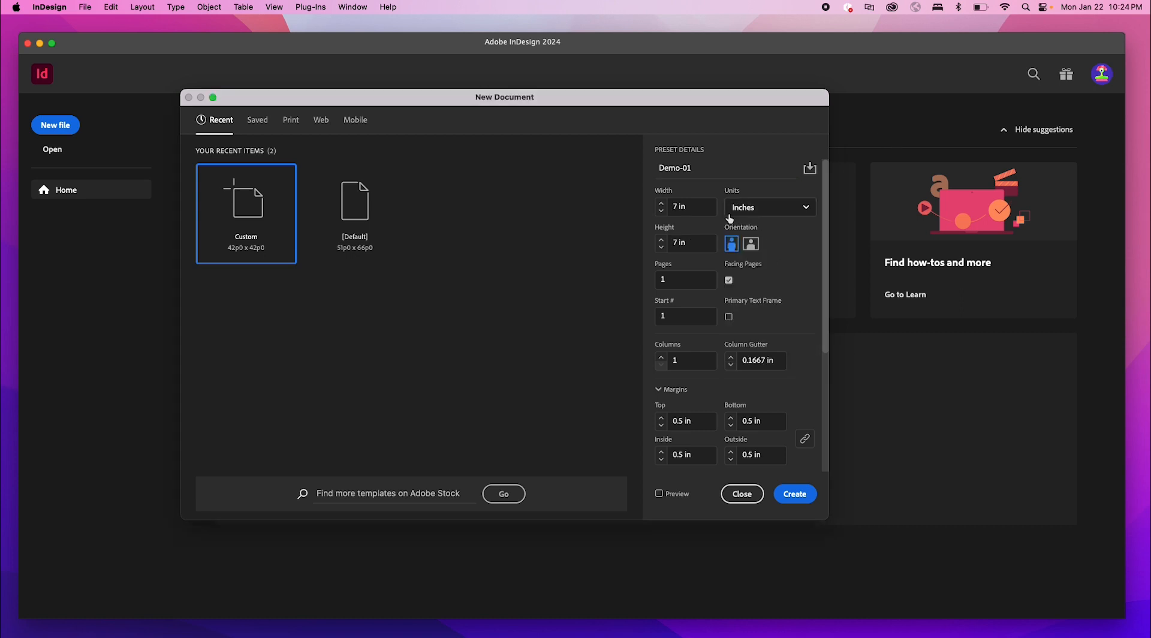
- Review the margin and bleed settings and create the 7 in by 7 in document with one column and 0.5 in margins
click(700, 206)
click(702, 242)
scroll(795, 339, down, 4)
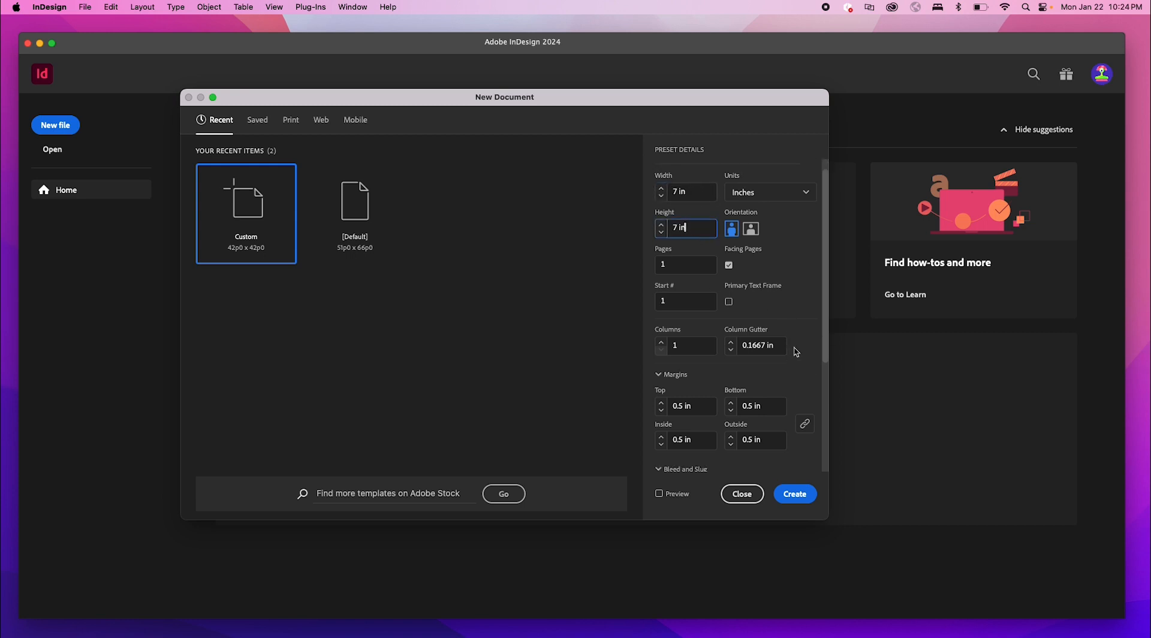
scroll(794, 347, down, 1)
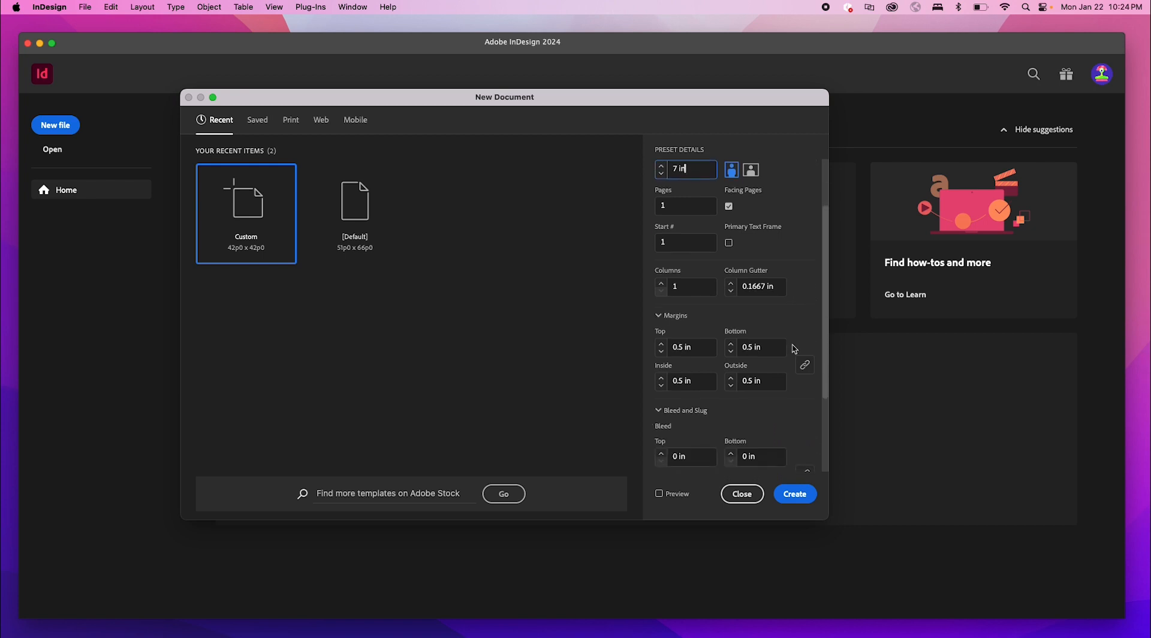
scroll(794, 350, down, 5)
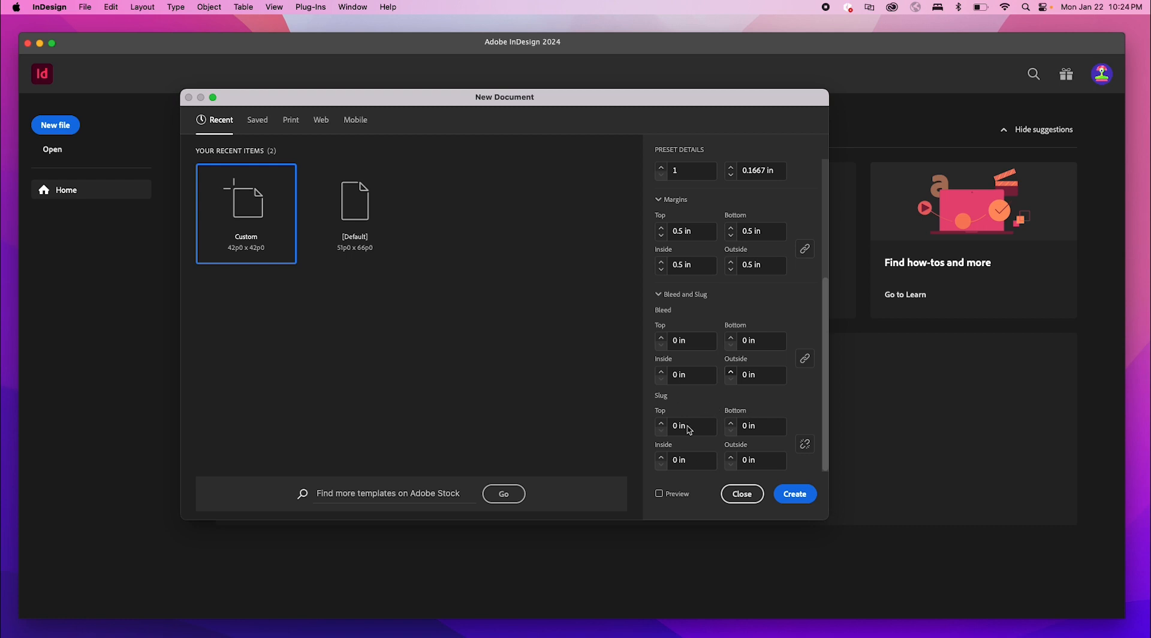
scroll(706, 401, up, 4)
scroll(708, 402, up, 5)
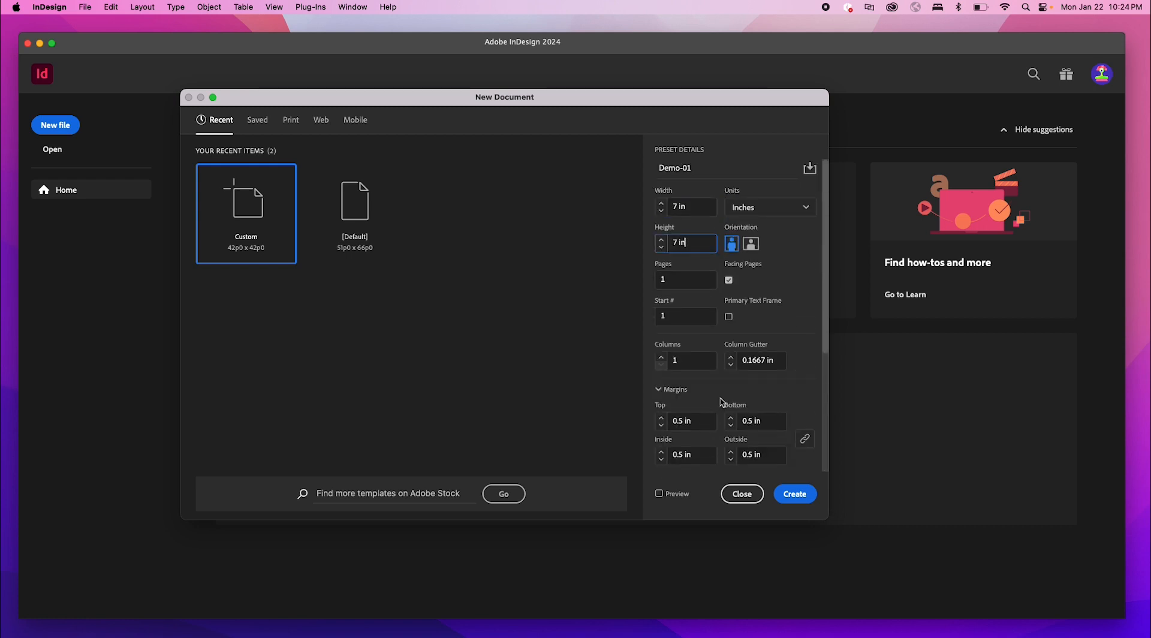
scroll(725, 404, down, 2)
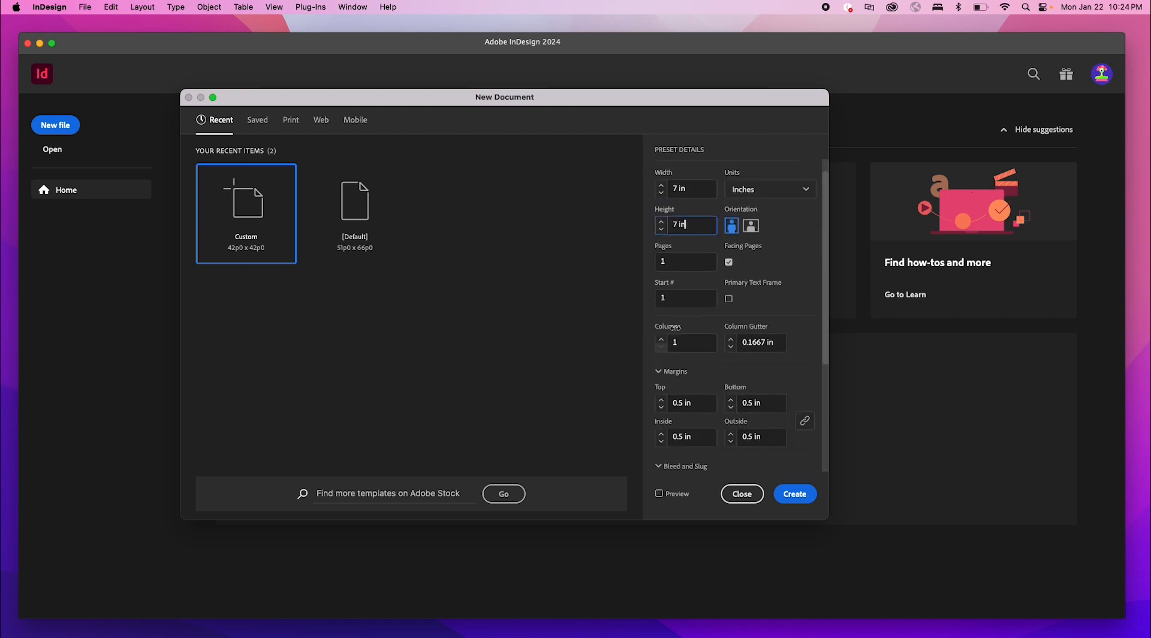
scroll(689, 386, down, 1)
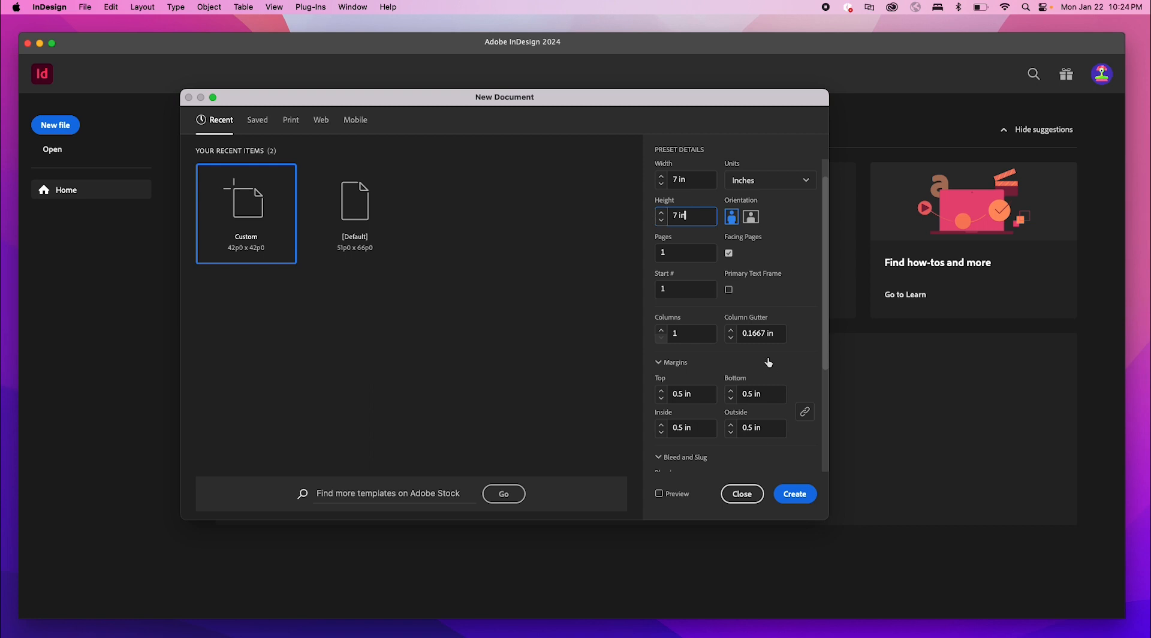
click(795, 494)
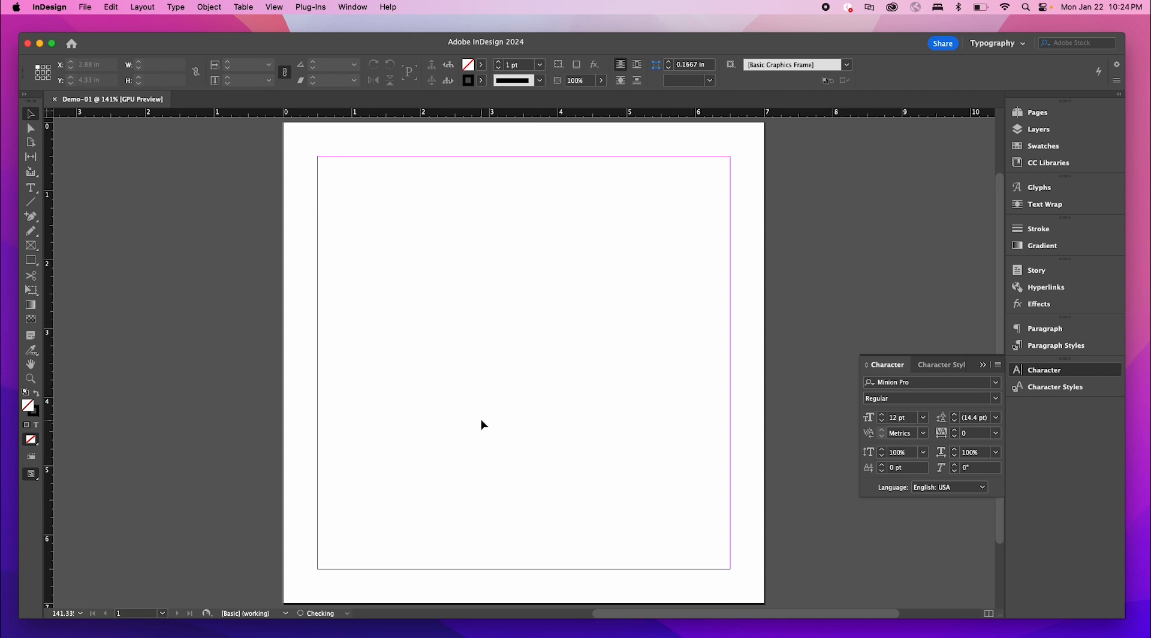
- Collapse the Character panel and select the Typography workspace
scroll(483, 425, down, 2)
scroll(487, 418, up, 1)
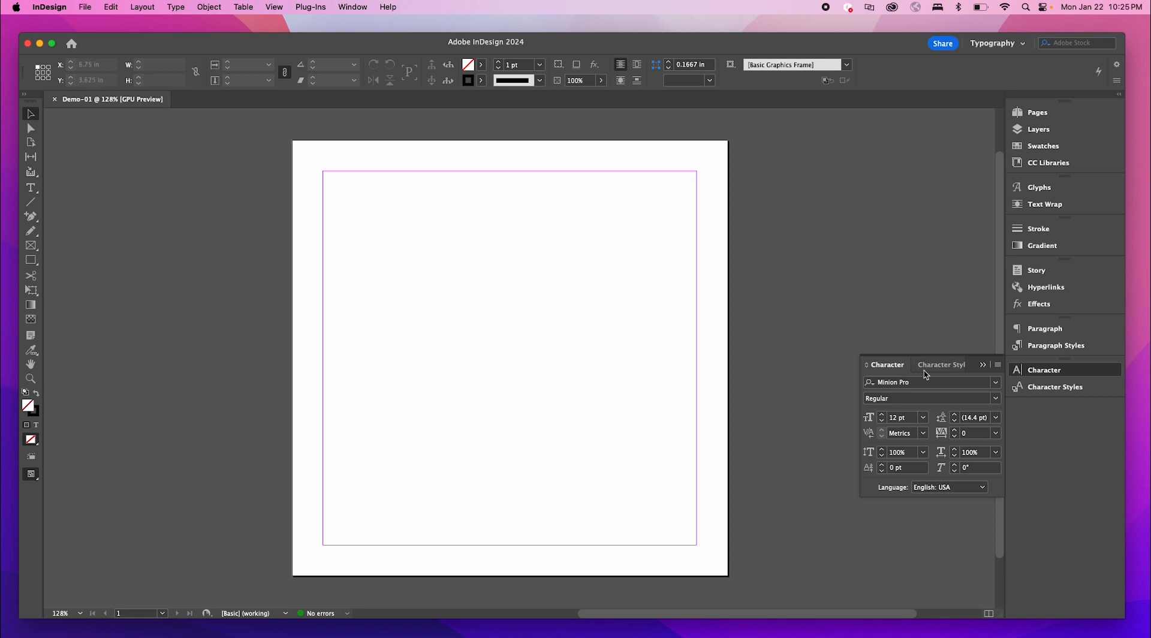
click(983, 364)
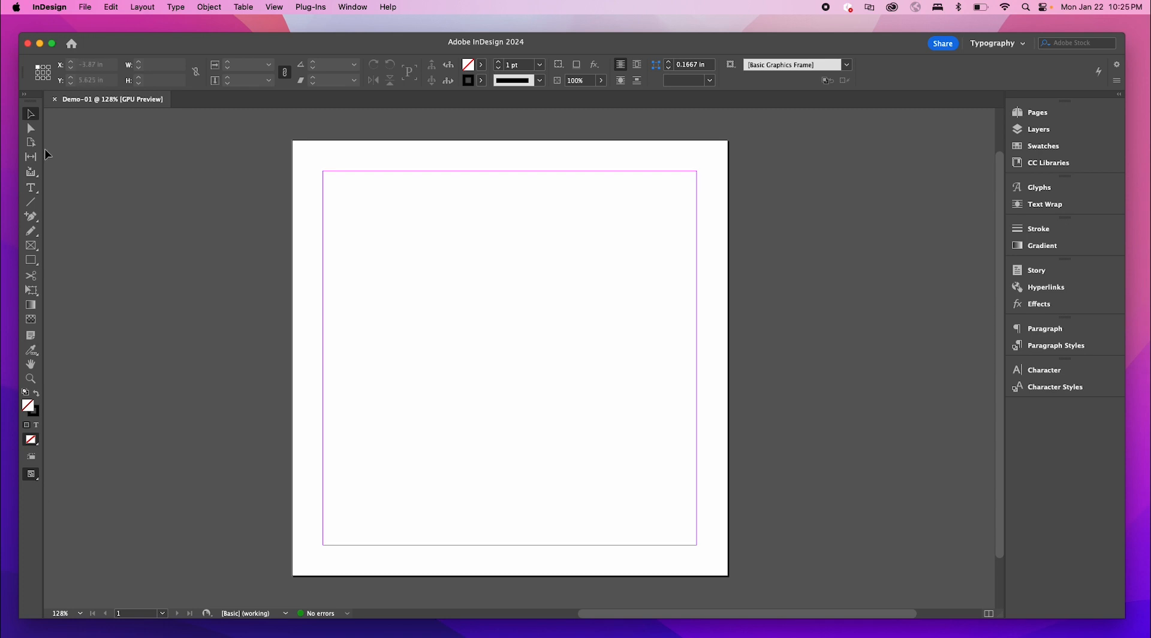
click(362, 11)
mouse_move(380, 38)
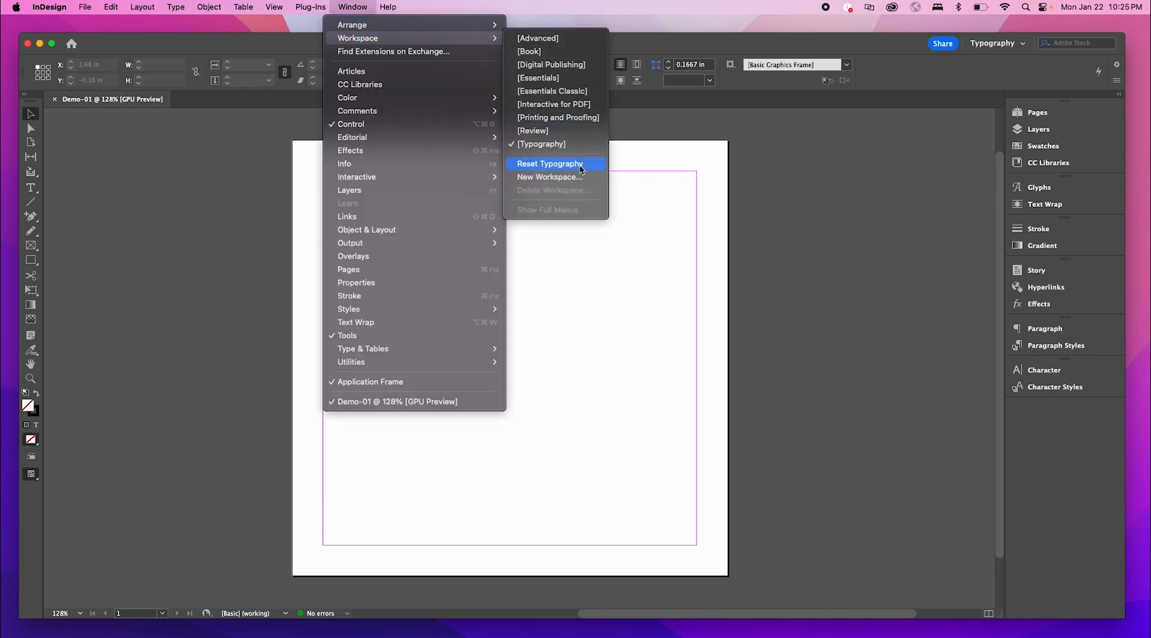
click(577, 146)
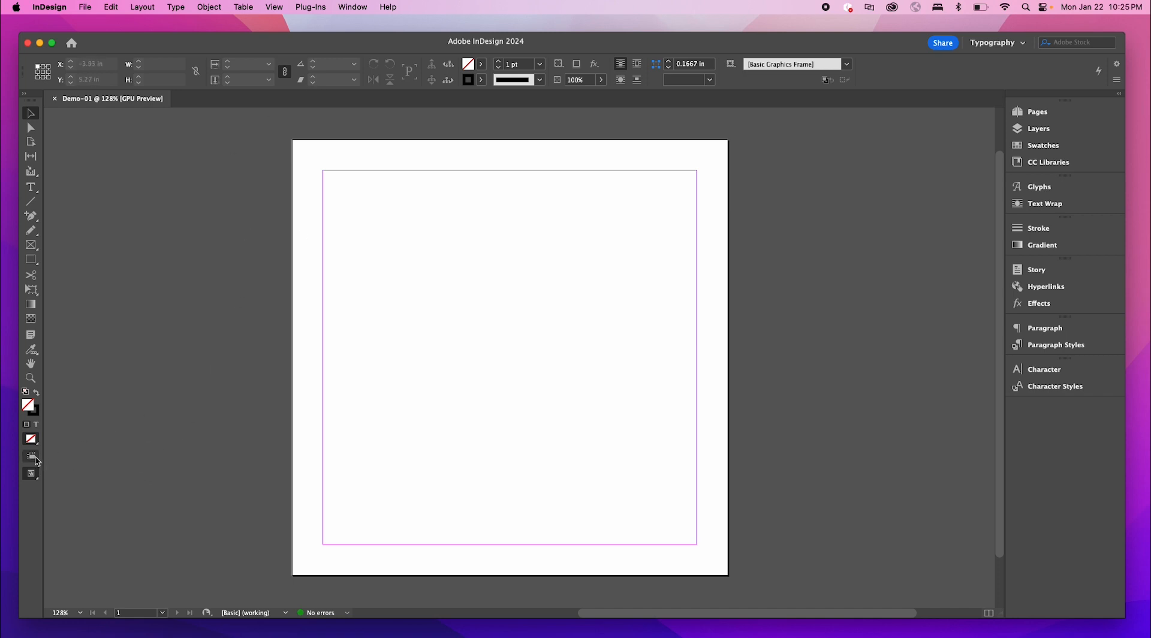
- Try toggling the document rulers on and off
click(31, 473)
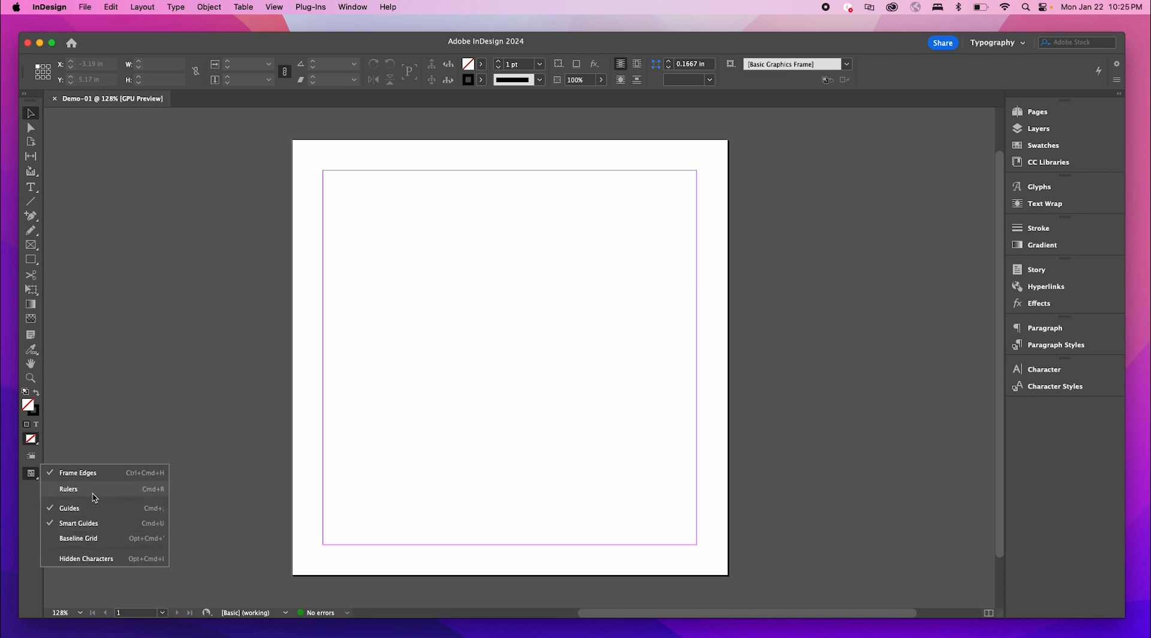
click(93, 494)
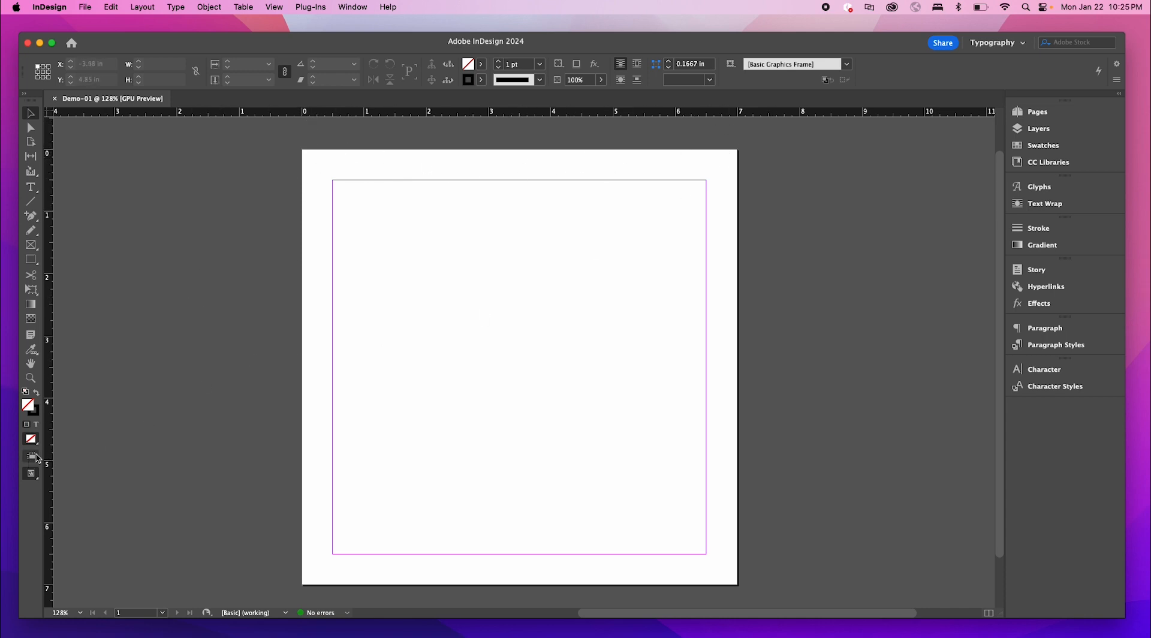
click(30, 473)
click(90, 489)
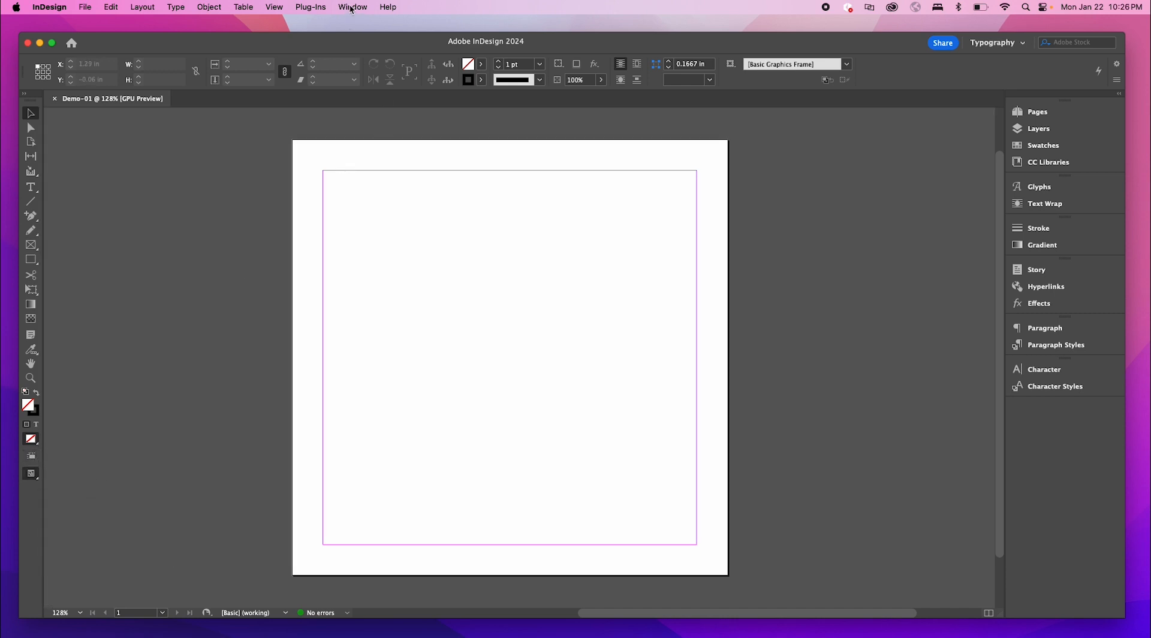
- Show the rulers around the Demo-01 page
click(286, 7)
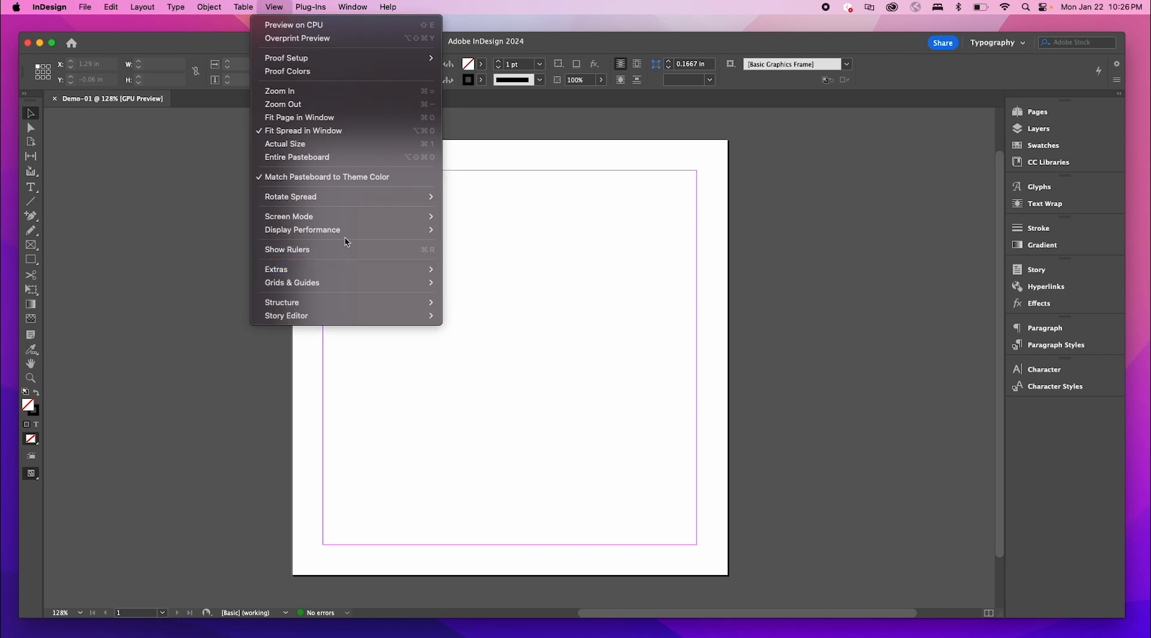
mouse_move(350, 220)
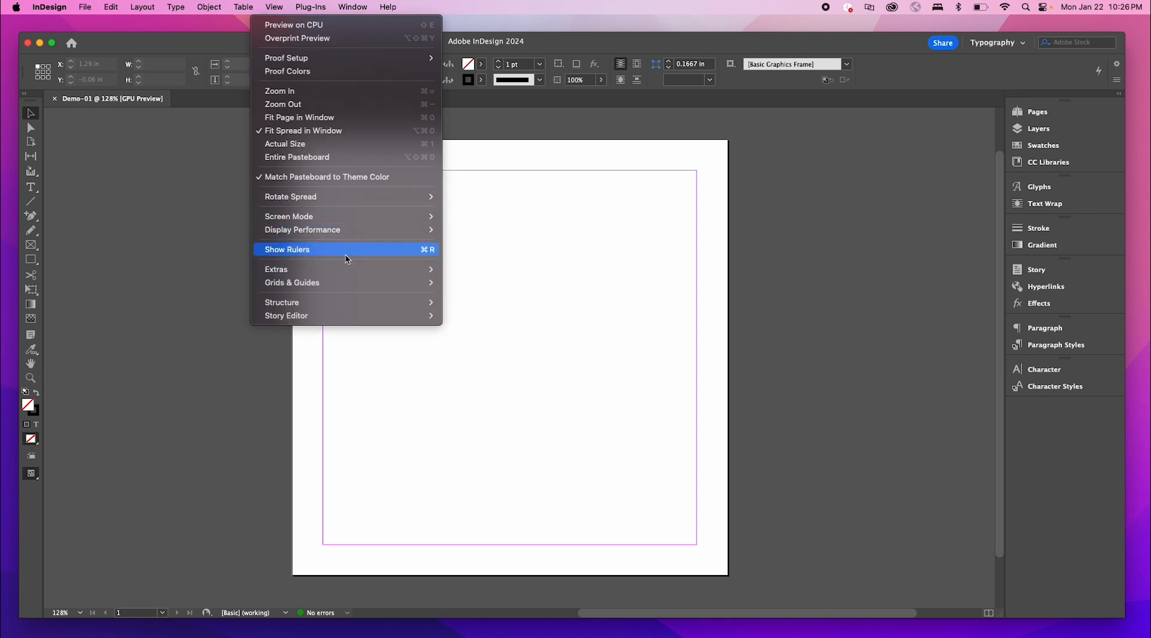
click(346, 251)
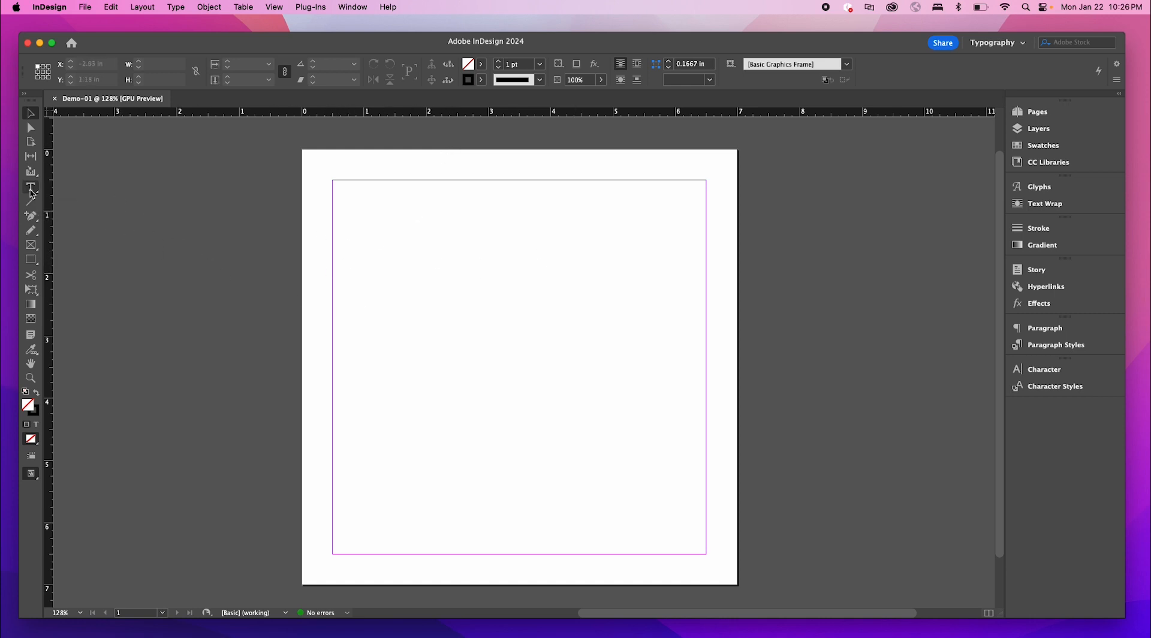
- Activate the Type tool and open the Margins and Columns settings clear of the page, with the preview enabled
click(30, 188)
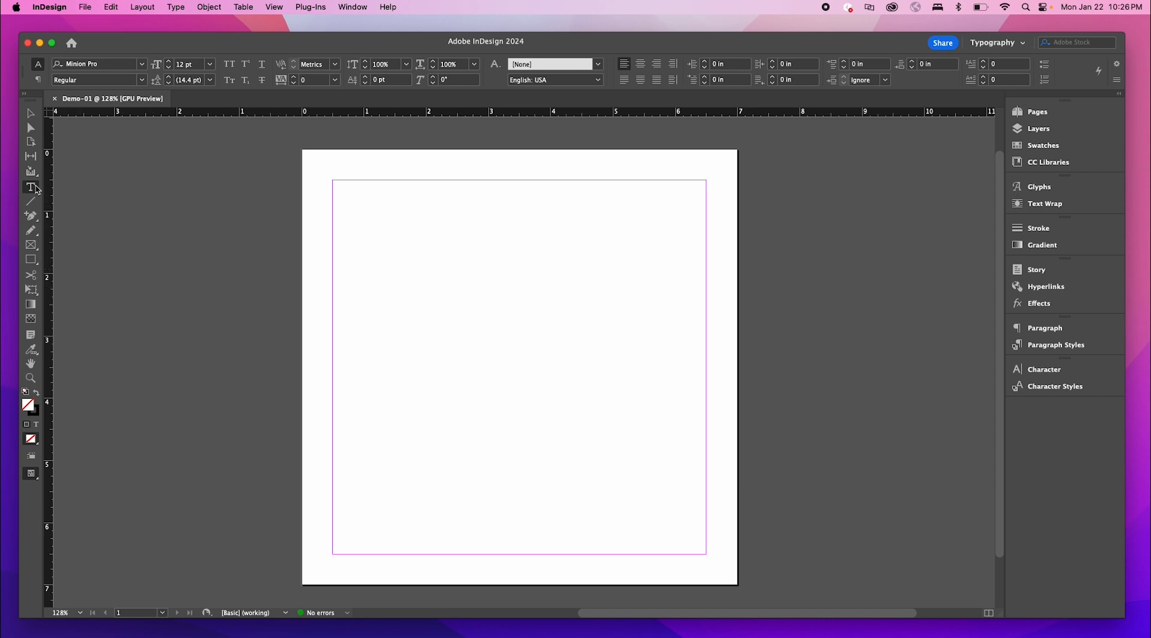
click(168, 7)
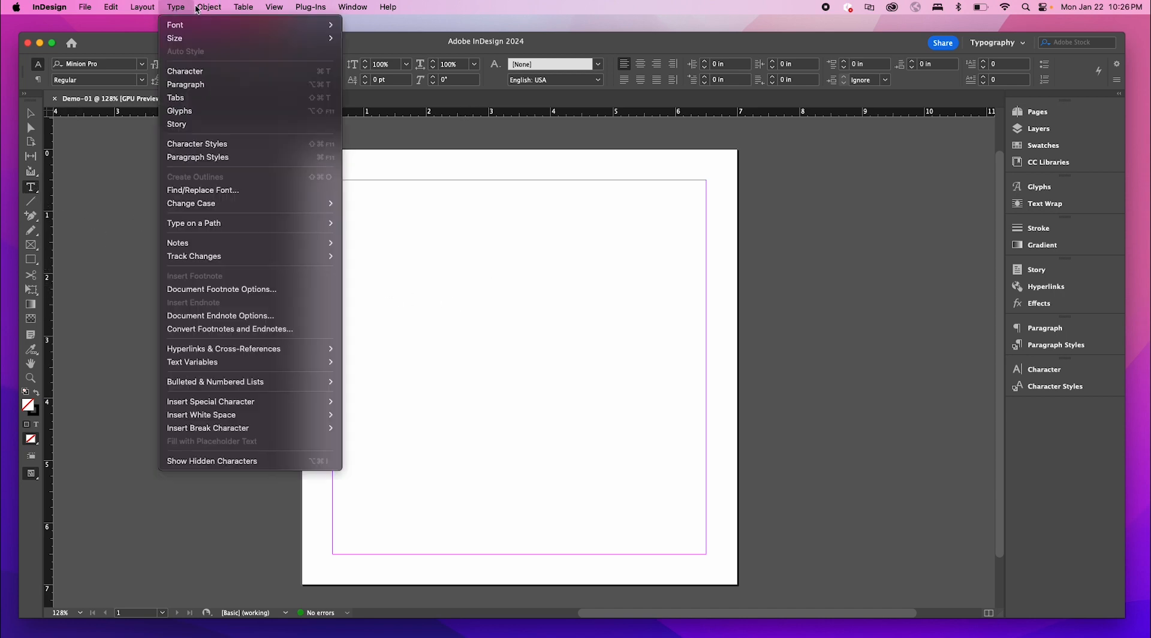
mouse_move(142, 7)
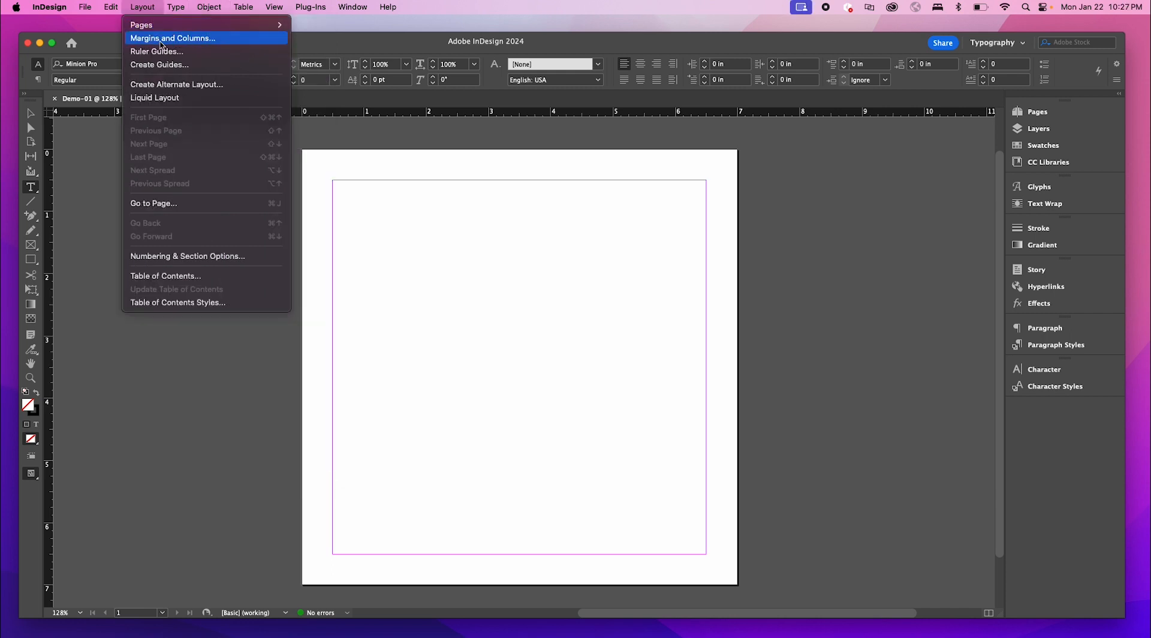
click(162, 43)
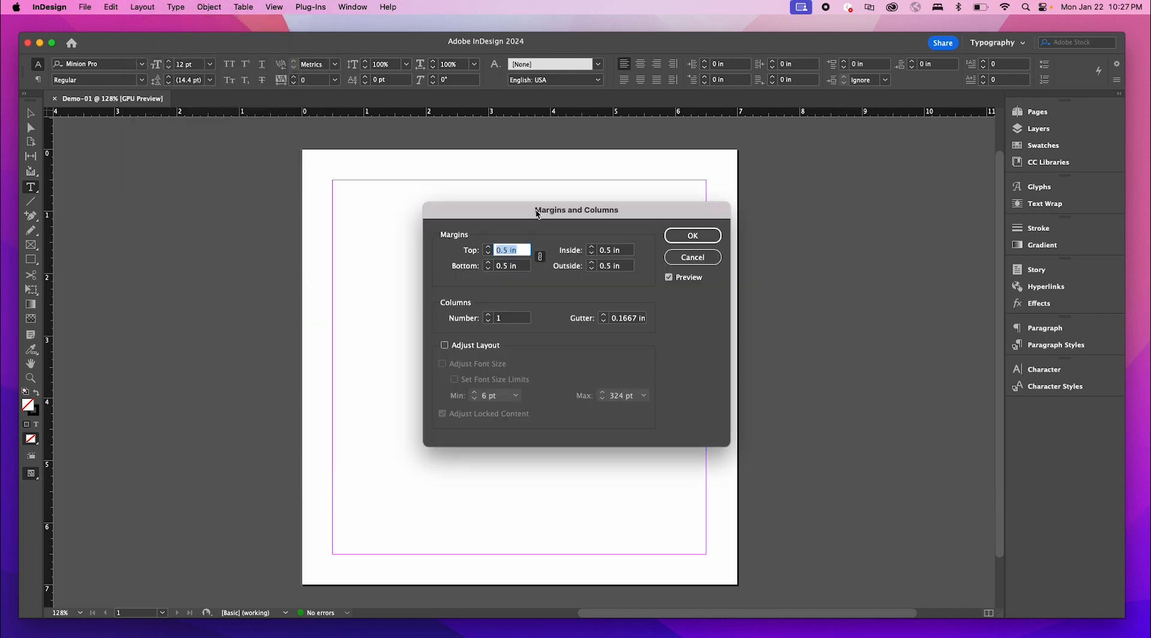
drag(538, 213, 479, 225)
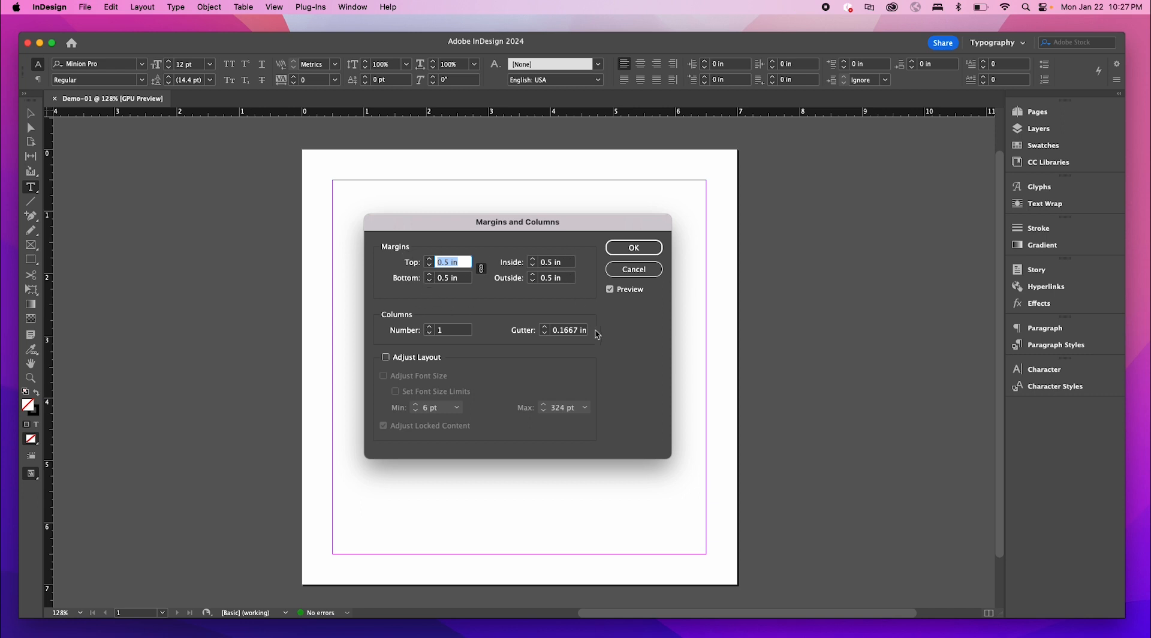
click(612, 290)
click(610, 290)
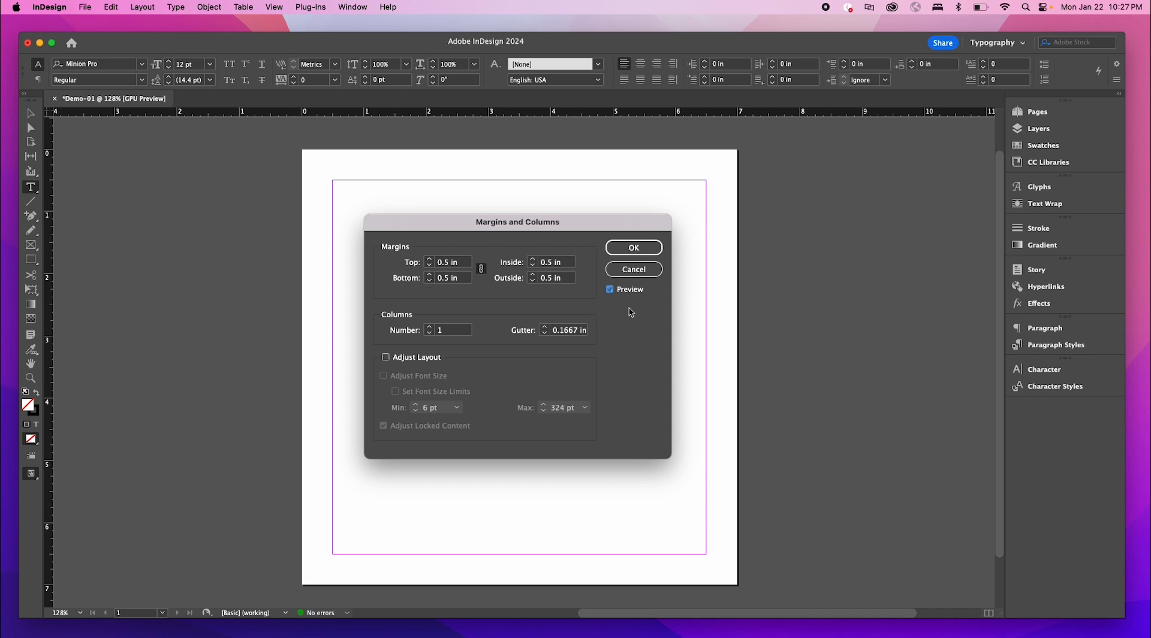
drag(594, 222, 997, 163)
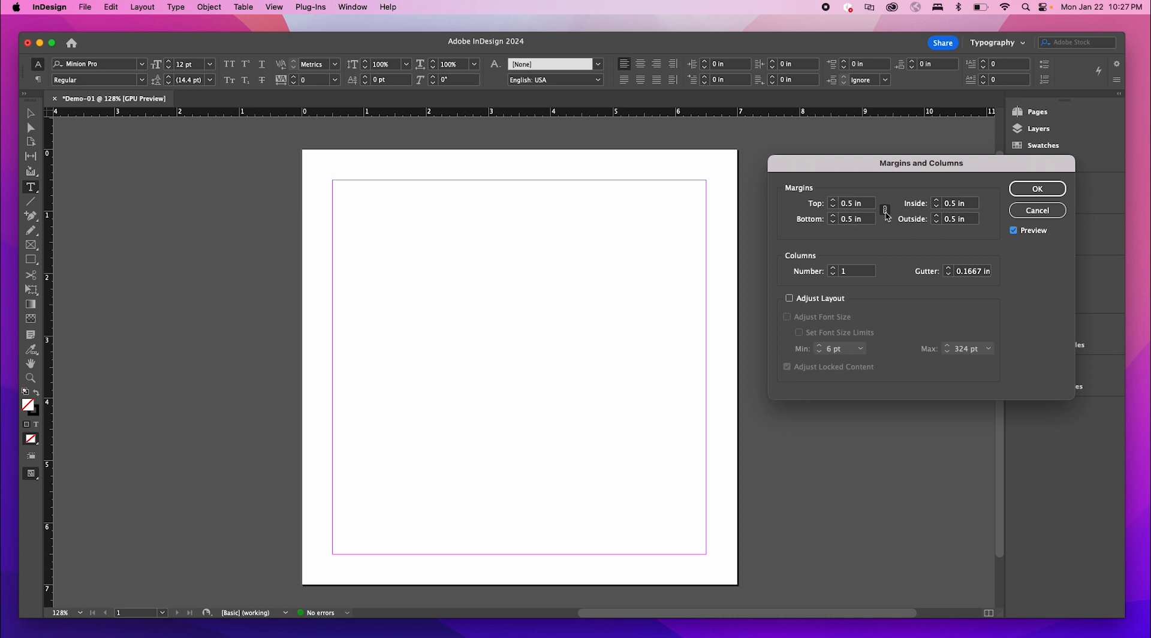
- Link all four page margins and test smaller and larger values before setting them to 0.5 in
click(886, 212)
click(833, 207)
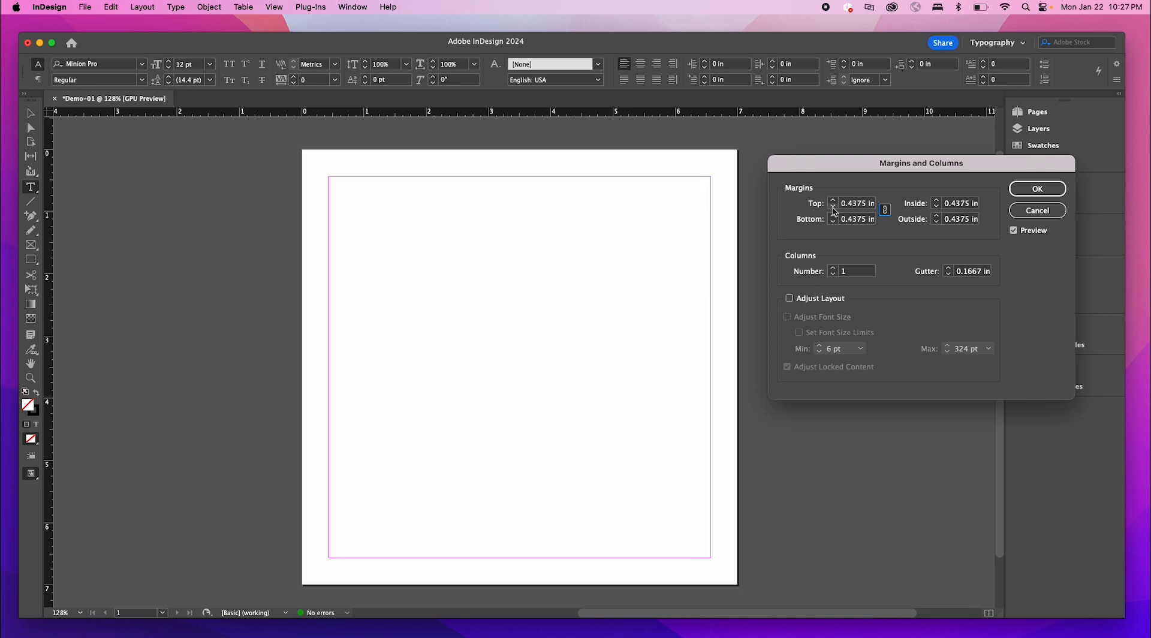
click(832, 207)
click(833, 201)
click(833, 201)
click(832, 201)
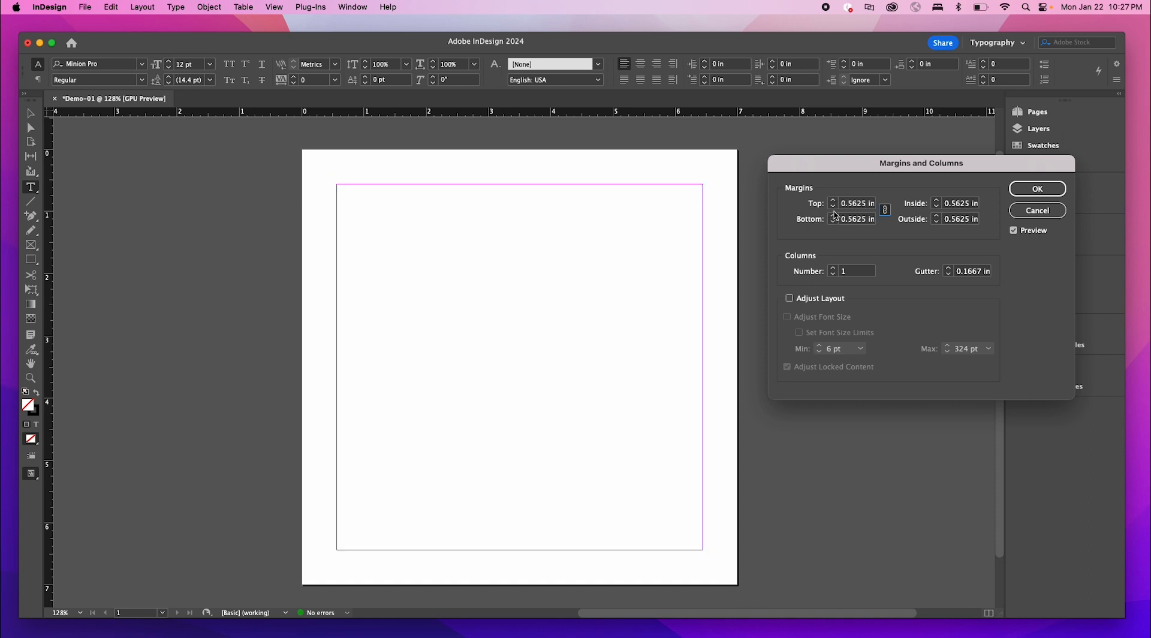
click(833, 206)
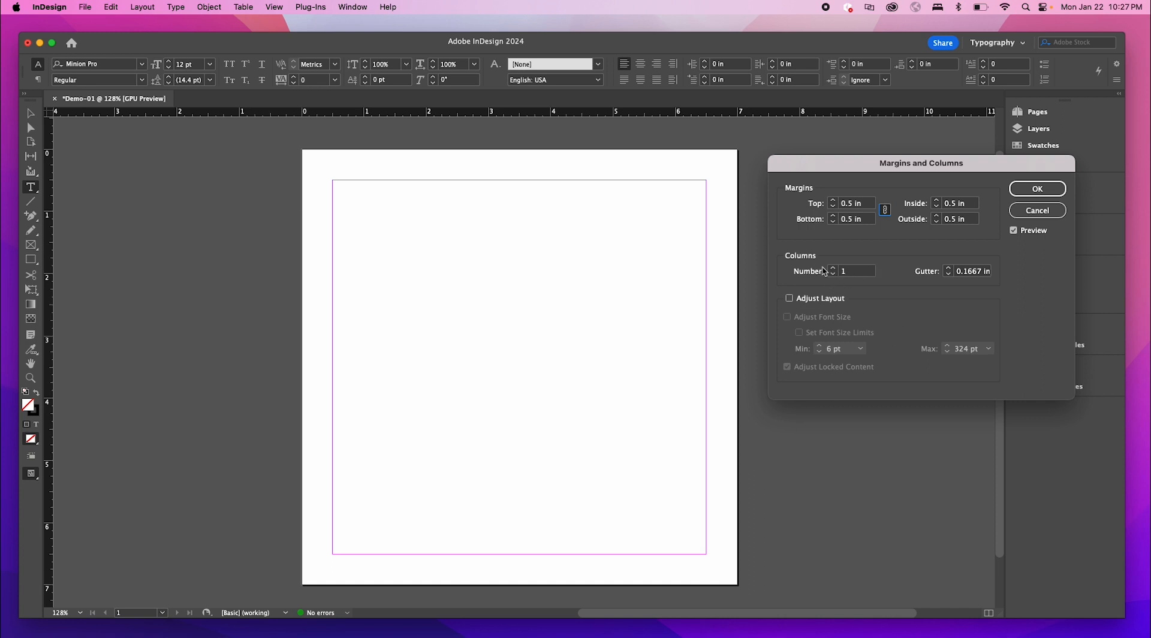
- Try page layouts with two and three columns and return the number of columns to 1
click(833, 268)
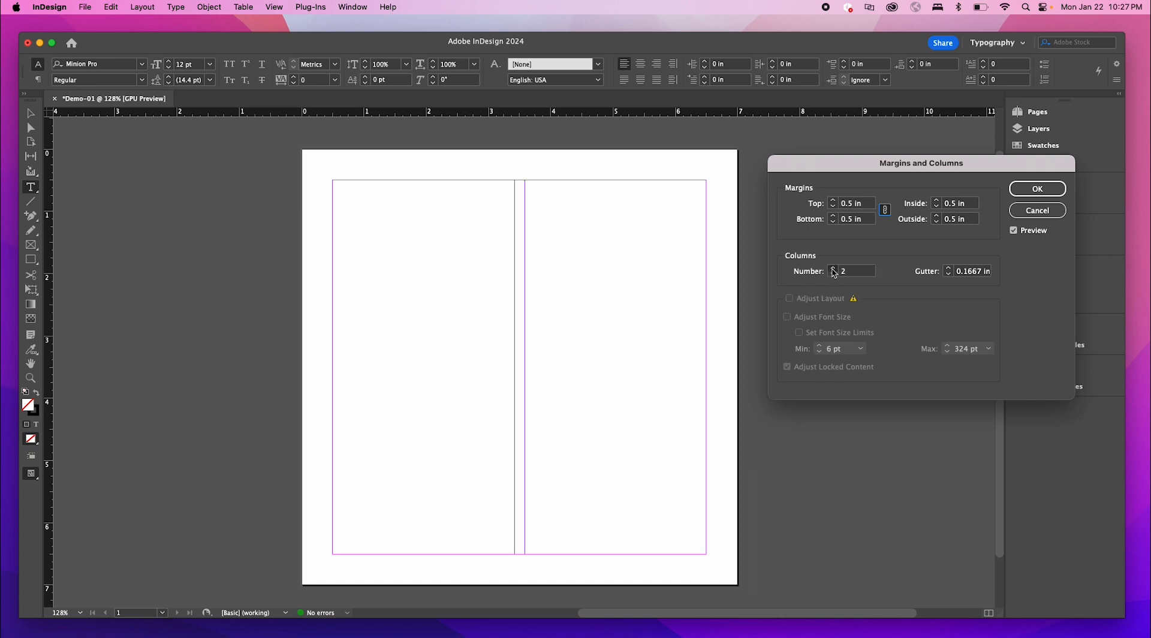
click(832, 268)
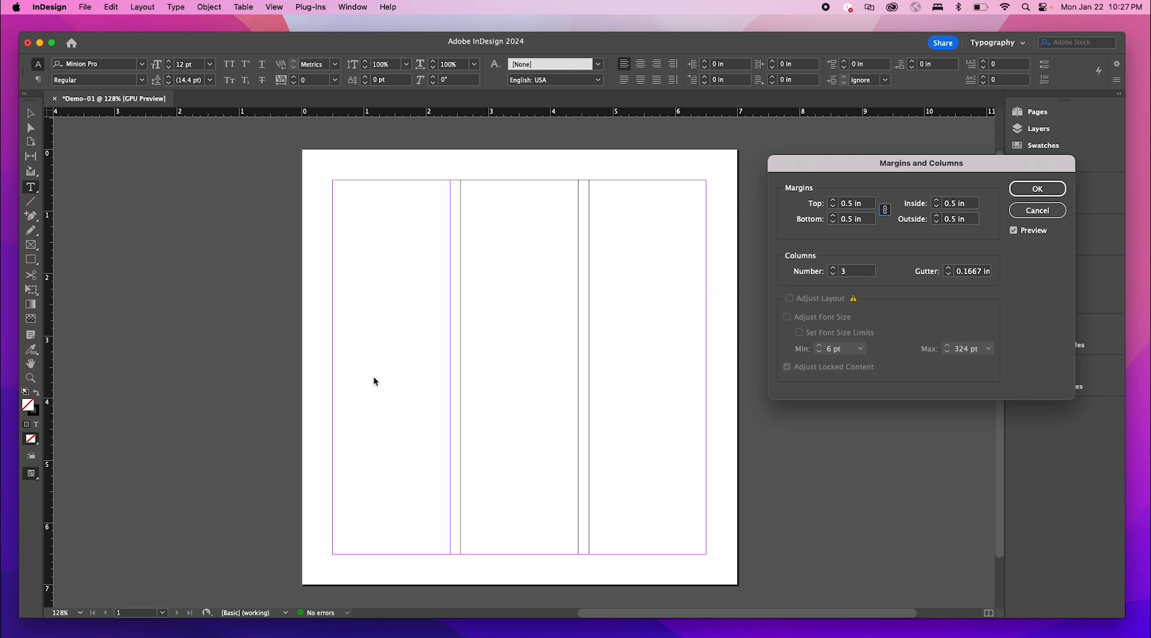
click(834, 274)
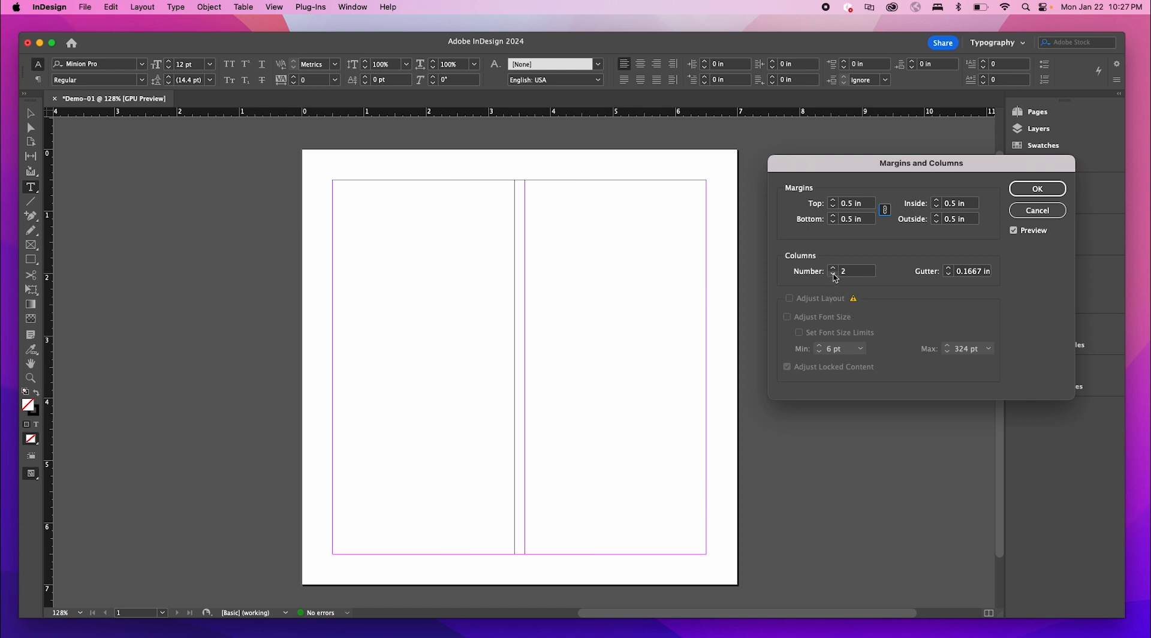
click(833, 274)
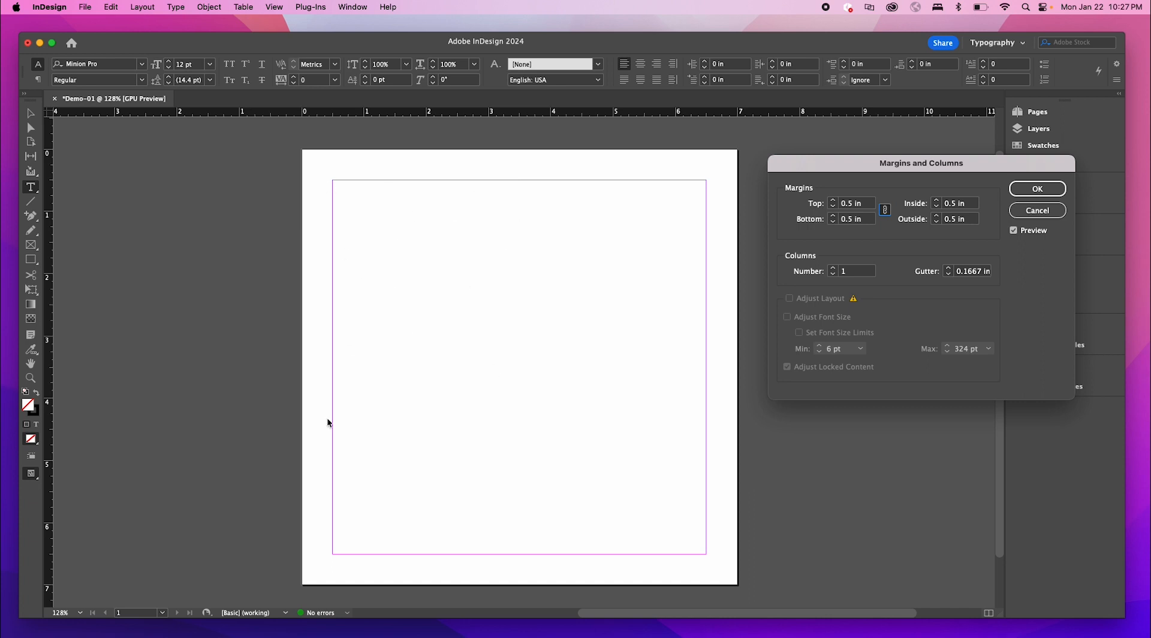
- Try page layouts with up to seven columns and set the number of columns to 3
click(833, 267)
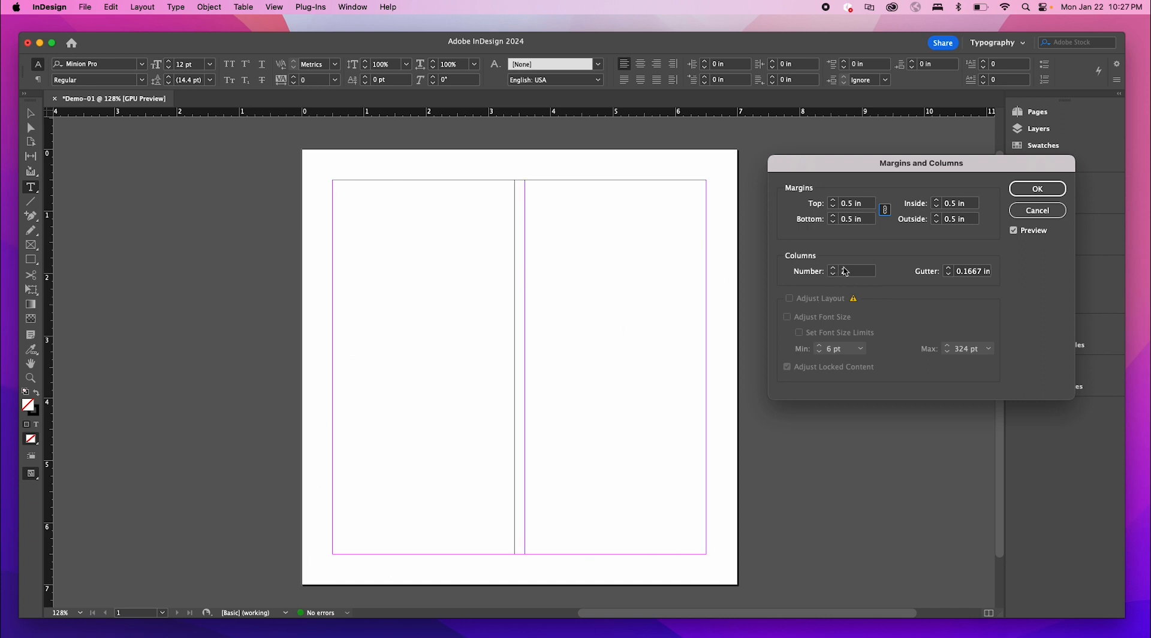
click(833, 268)
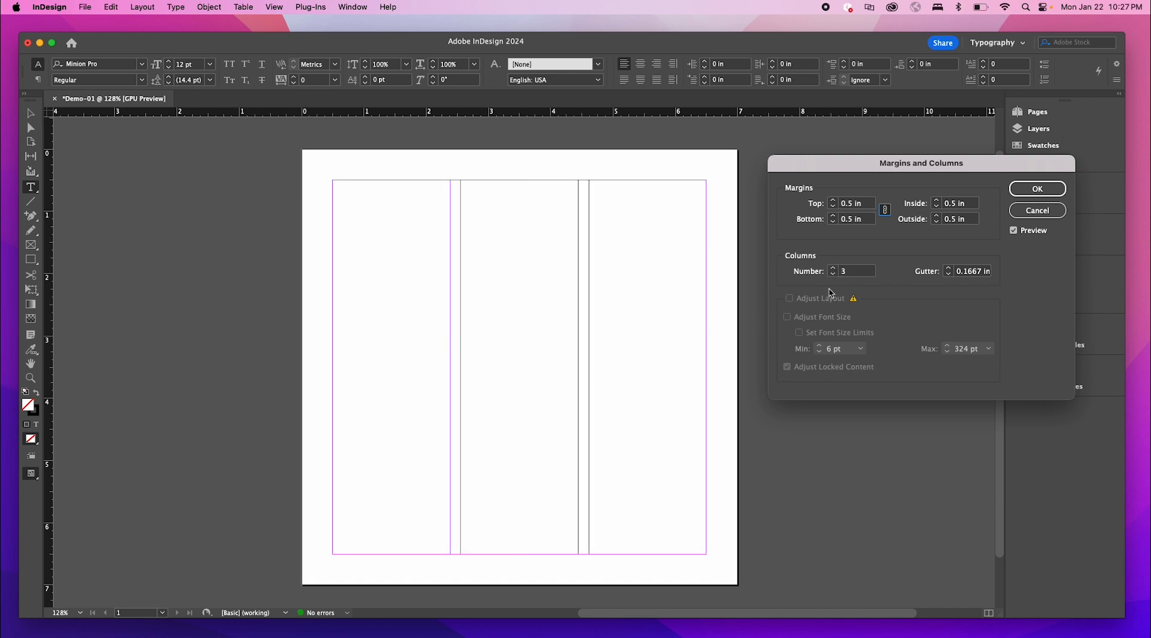
click(835, 269)
click(835, 269)
click(835, 269)
click(835, 268)
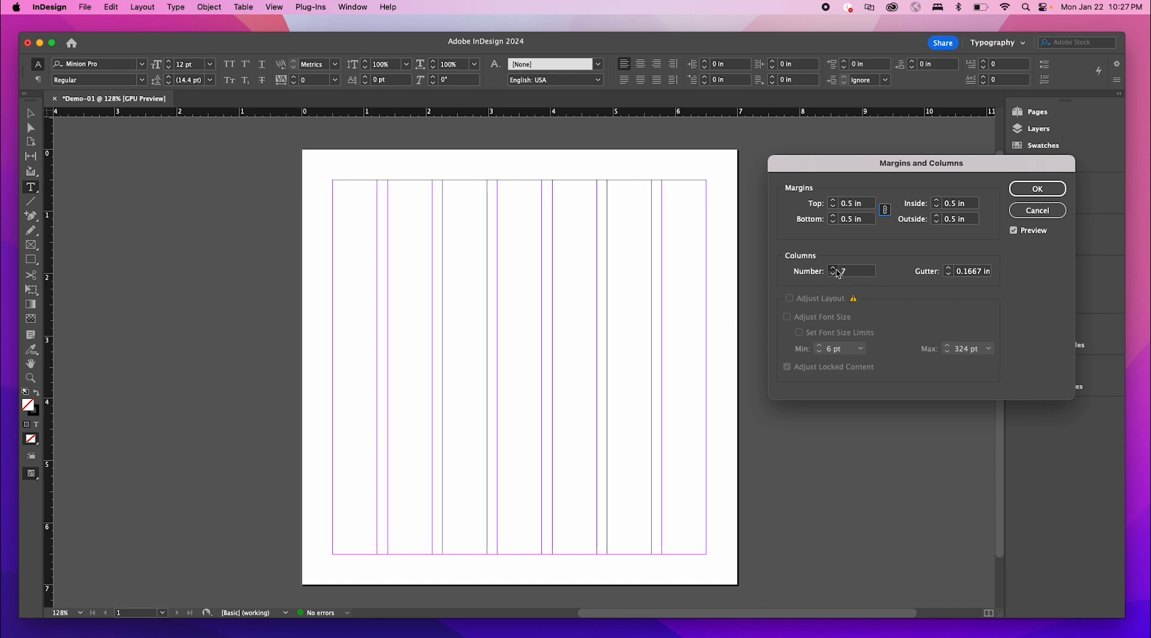
click(834, 275)
click(834, 275)
click(834, 275)
click(834, 275)
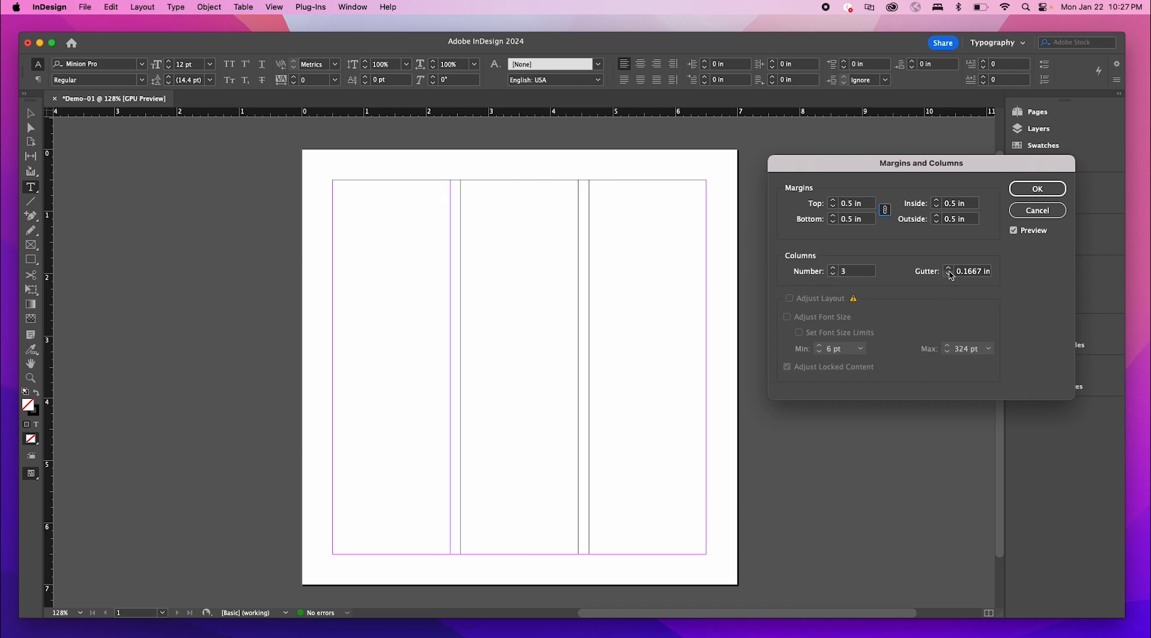
- Test wider and narrower column gutters, set the gutter to 0.125 in and apply the margin and column settings
click(949, 268)
click(949, 269)
click(949, 269)
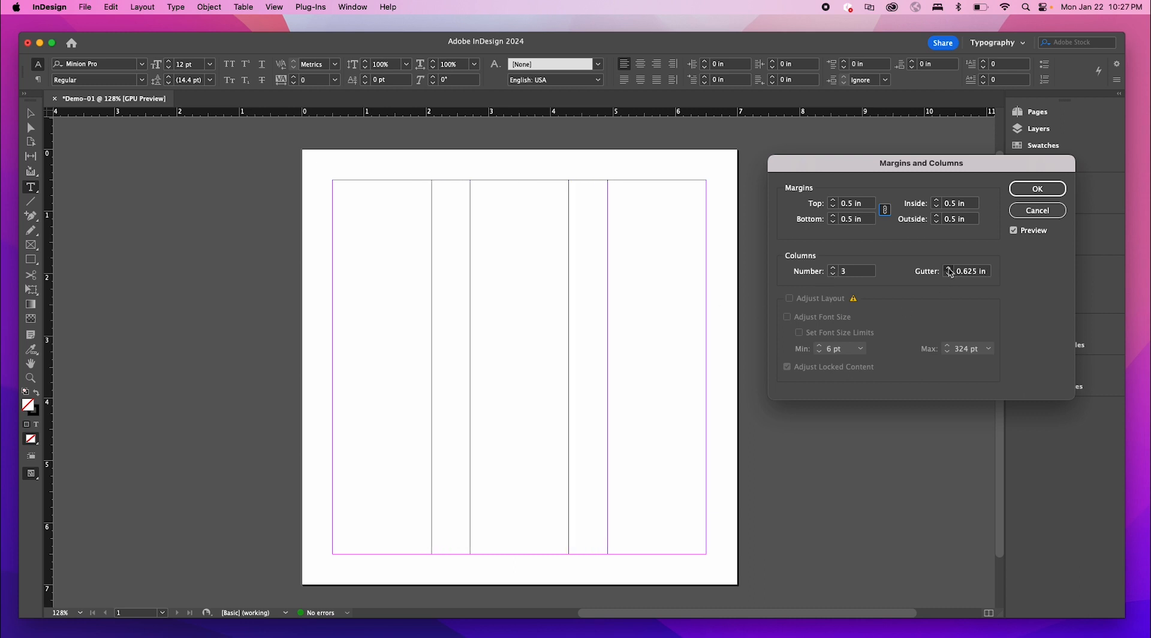
click(949, 268)
click(949, 269)
click(949, 275)
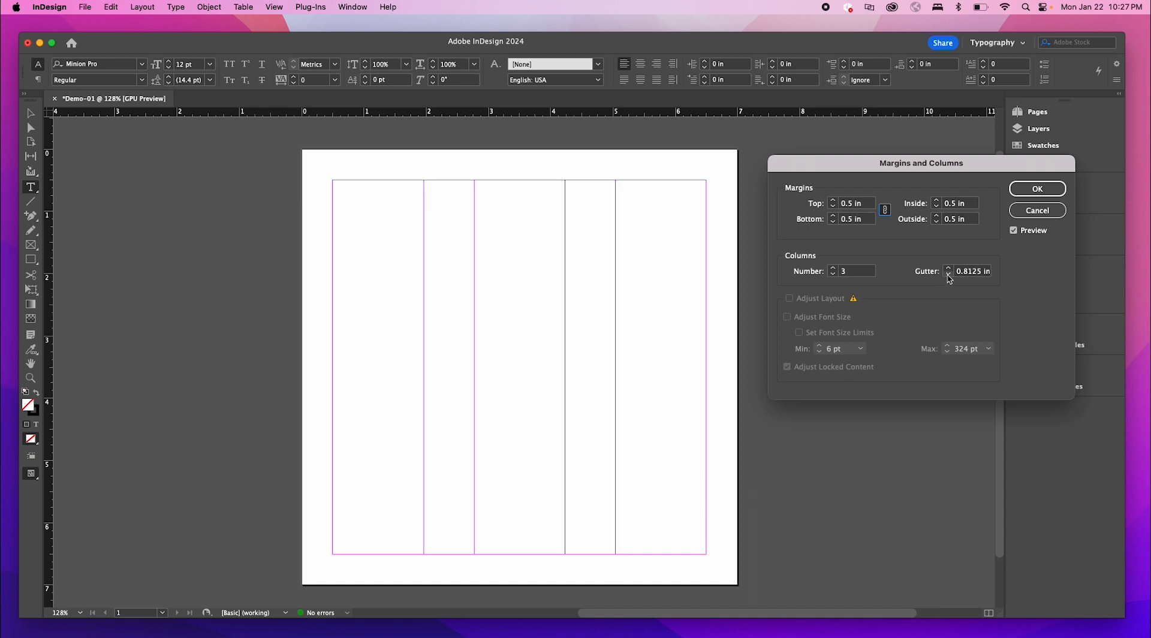
click(949, 275)
click(949, 275)
click(949, 275)
click(949, 275)
click(949, 276)
click(949, 275)
click(949, 275)
click(949, 275)
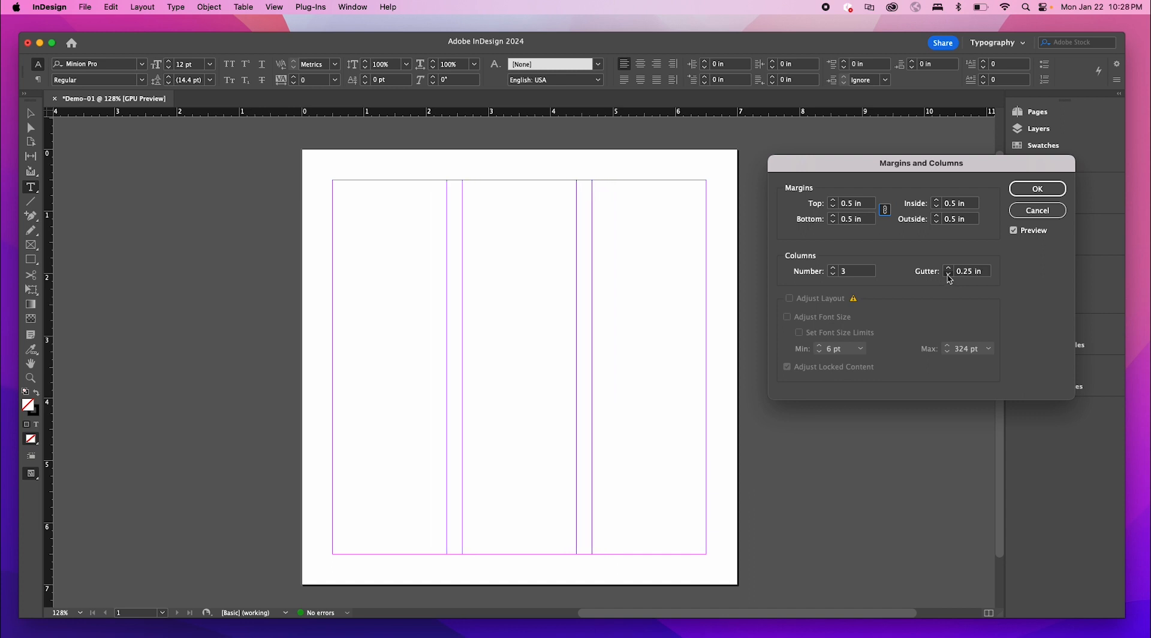
click(949, 275)
click(949, 276)
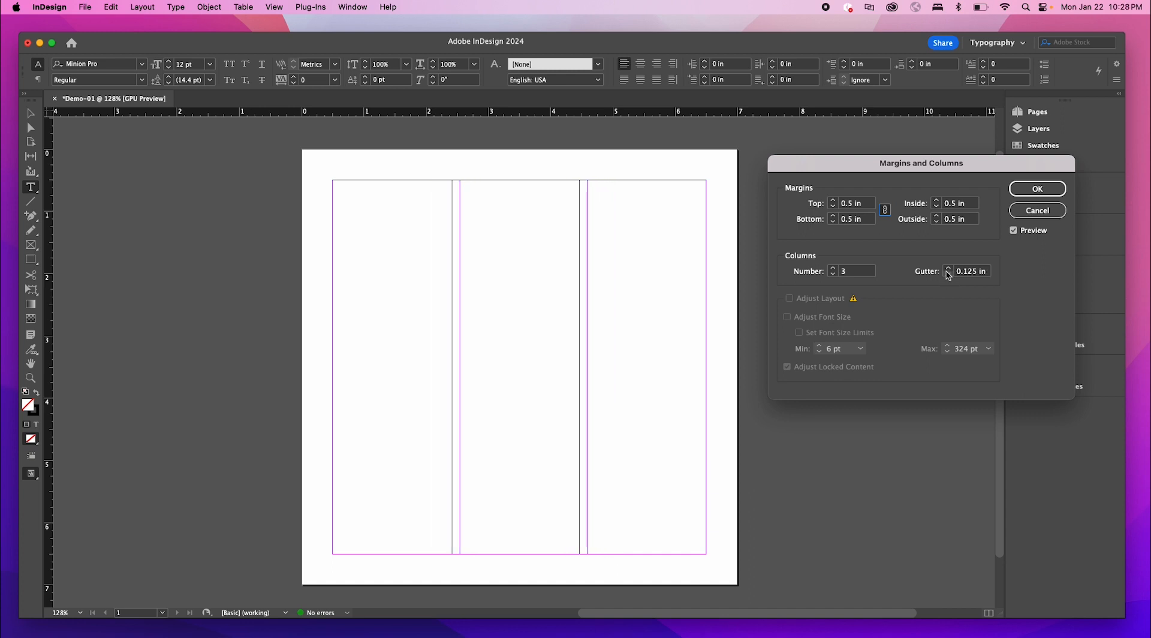
click(949, 268)
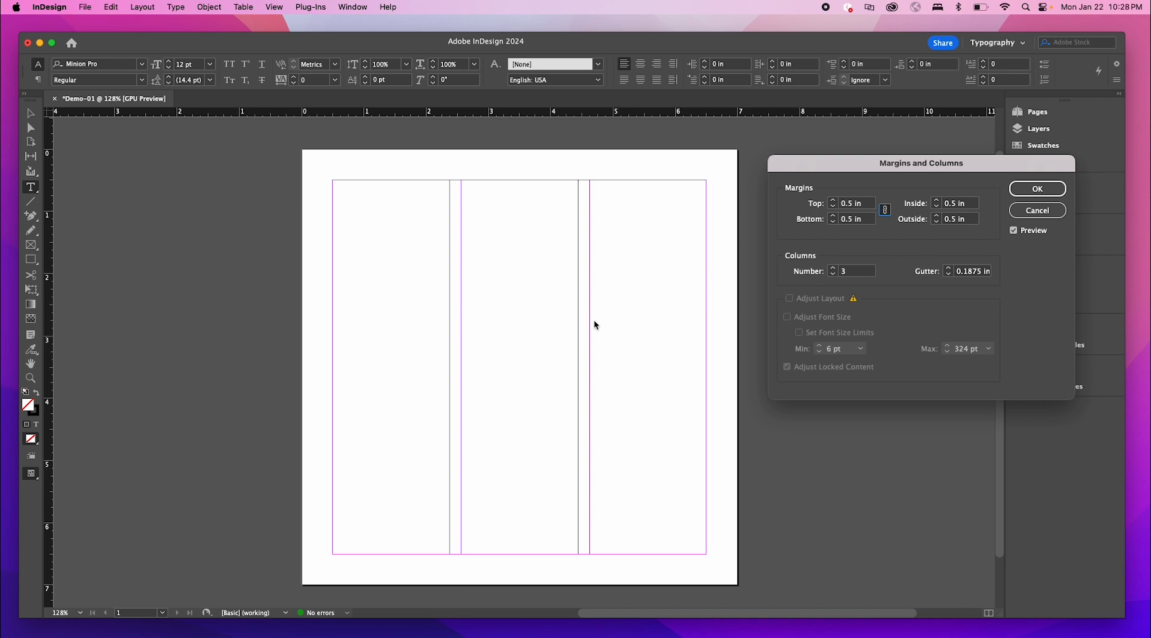
click(949, 276)
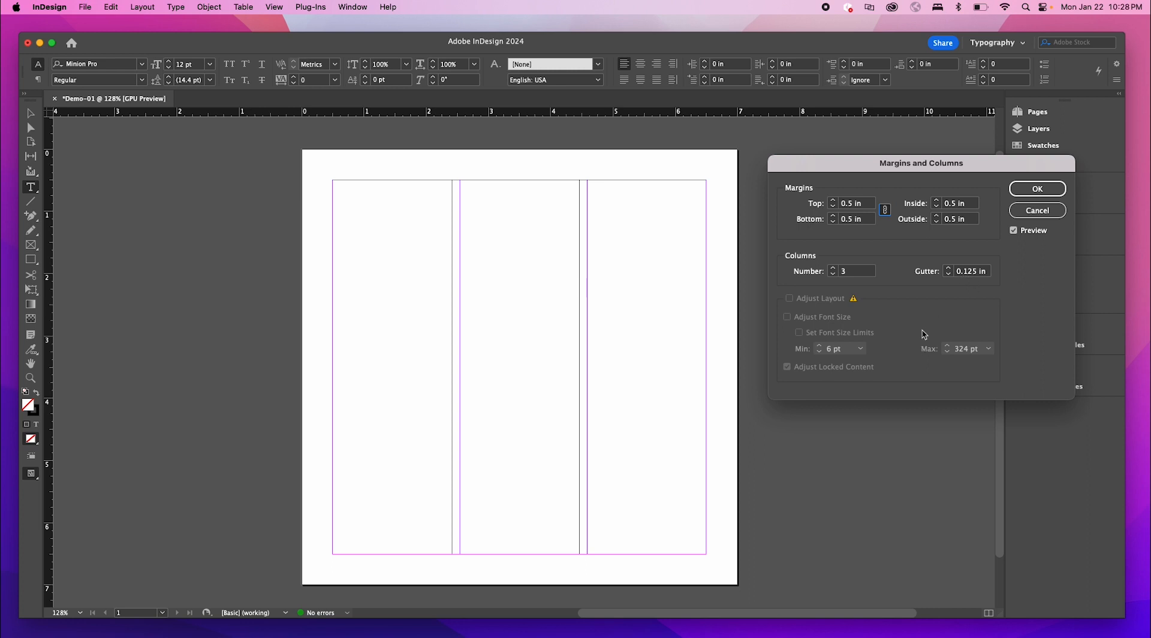
drag(989, 173, 876, 185)
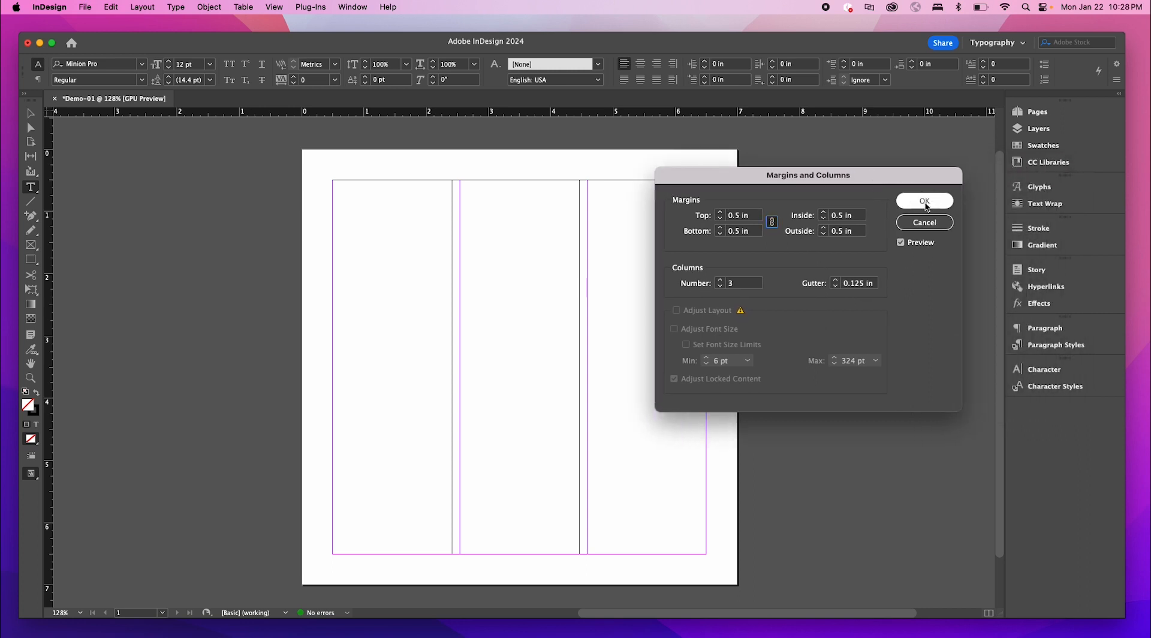
click(949, 205)
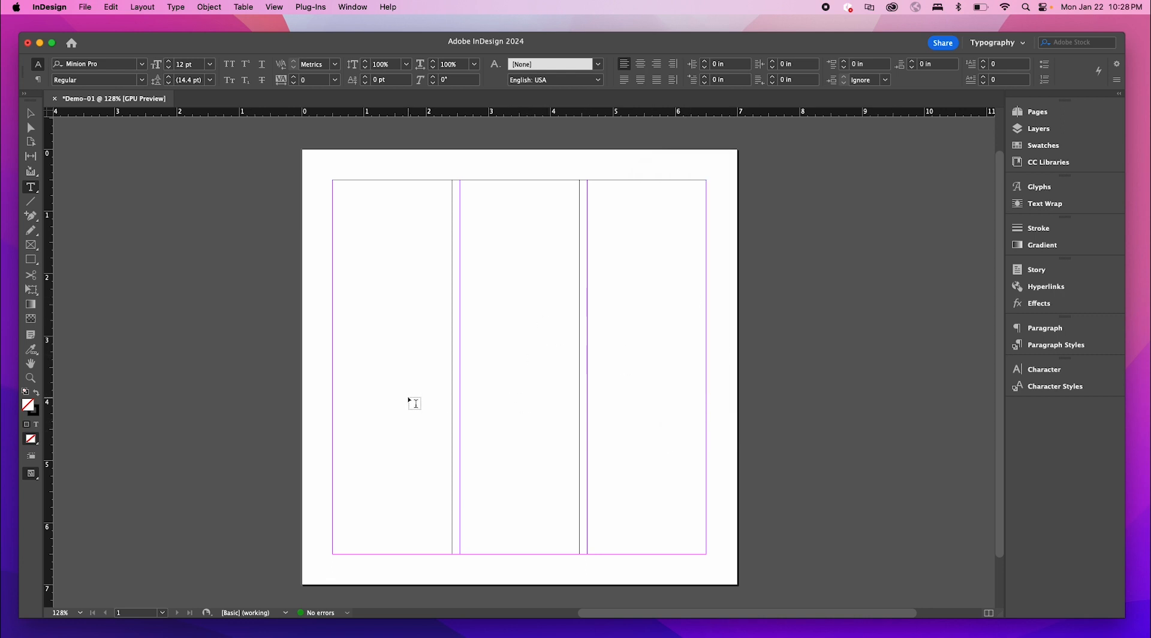
click(31, 457)
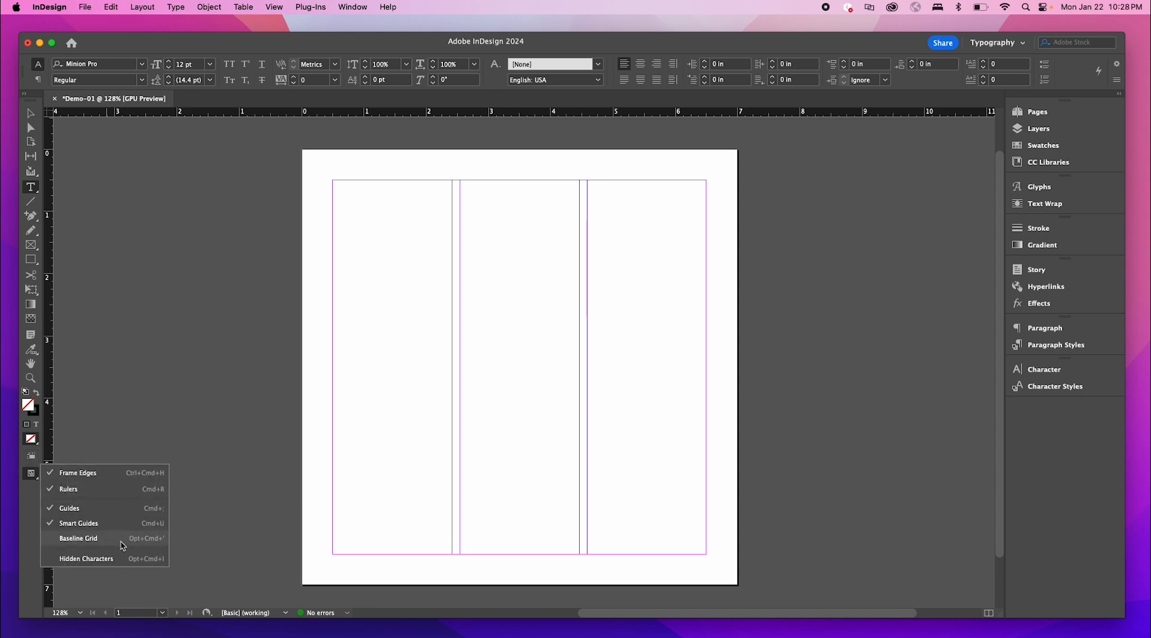
click(153, 439)
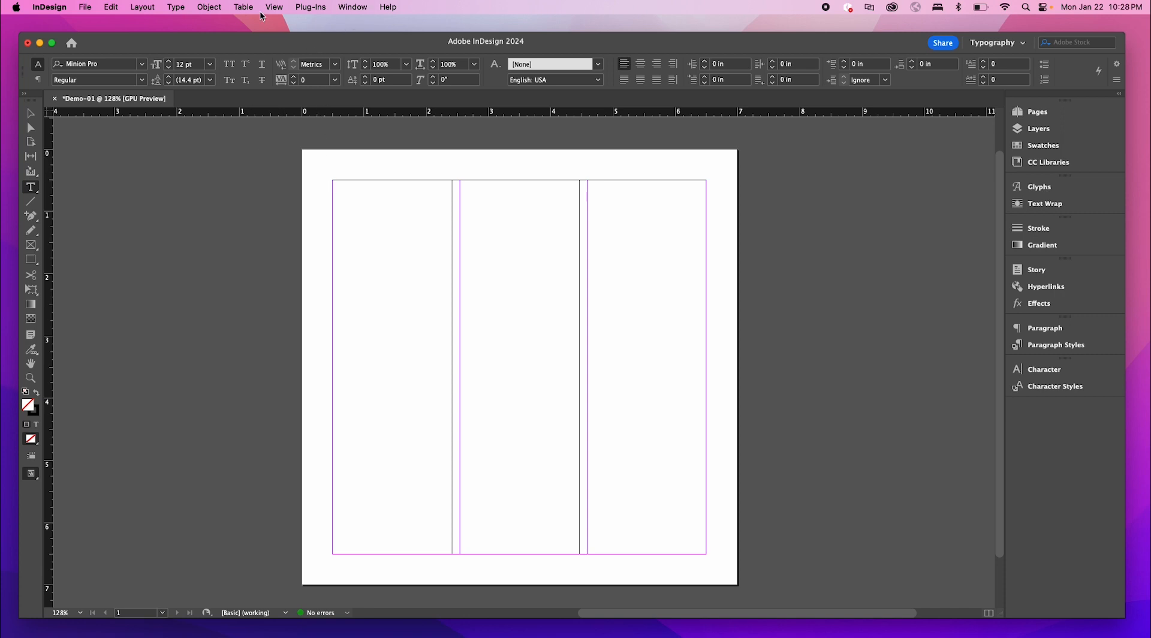
click(142, 7)
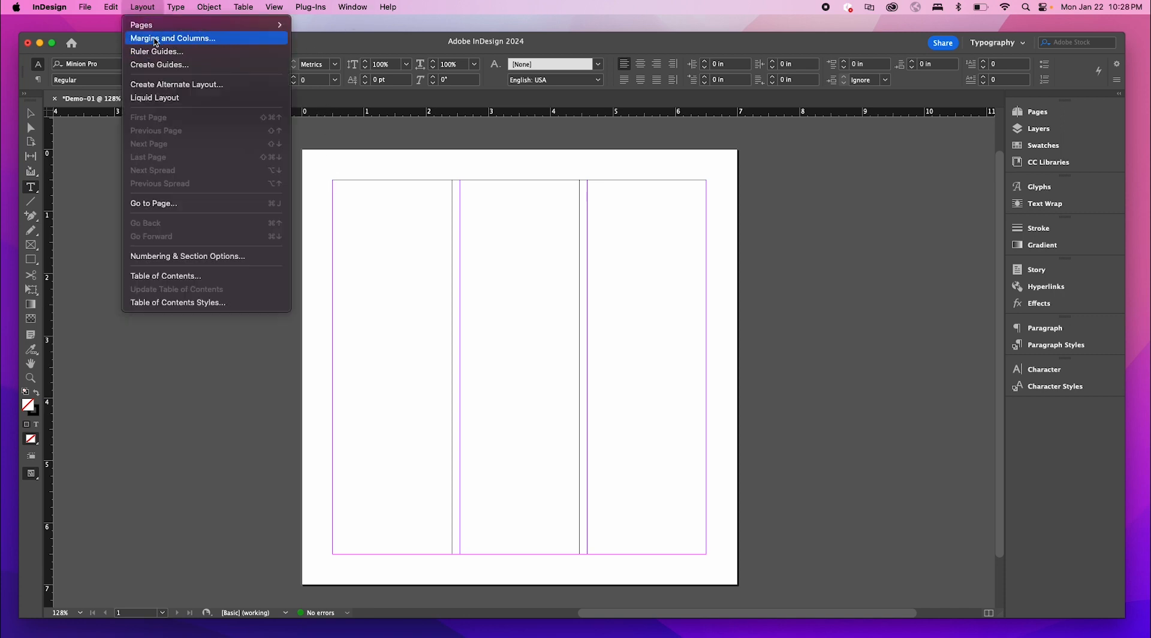
click(154, 7)
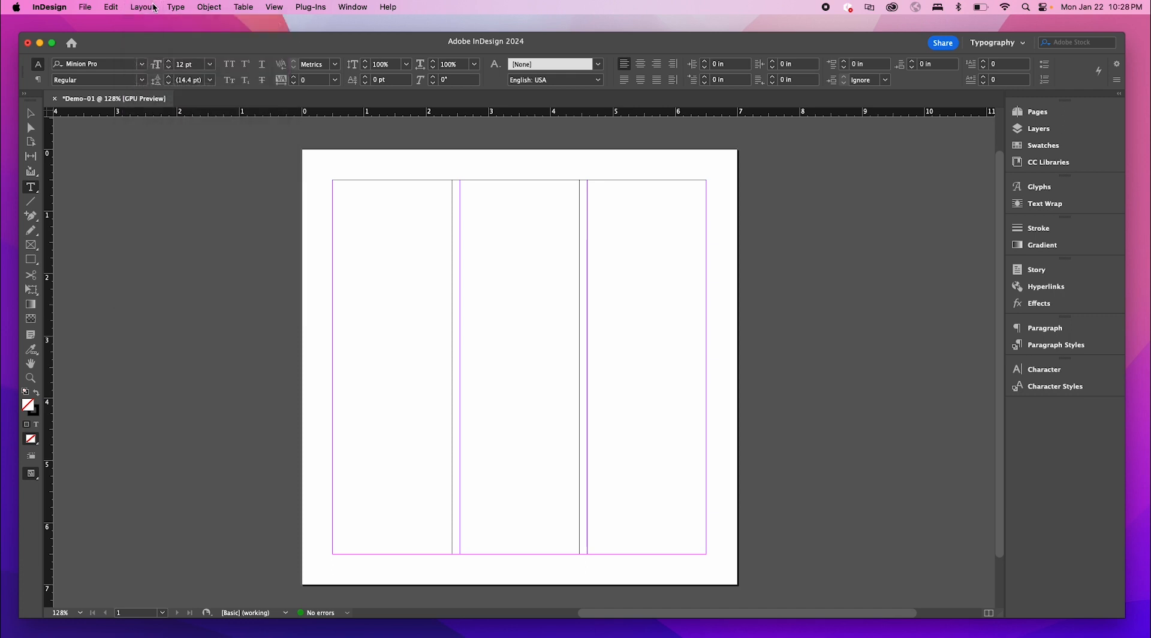
click(154, 7)
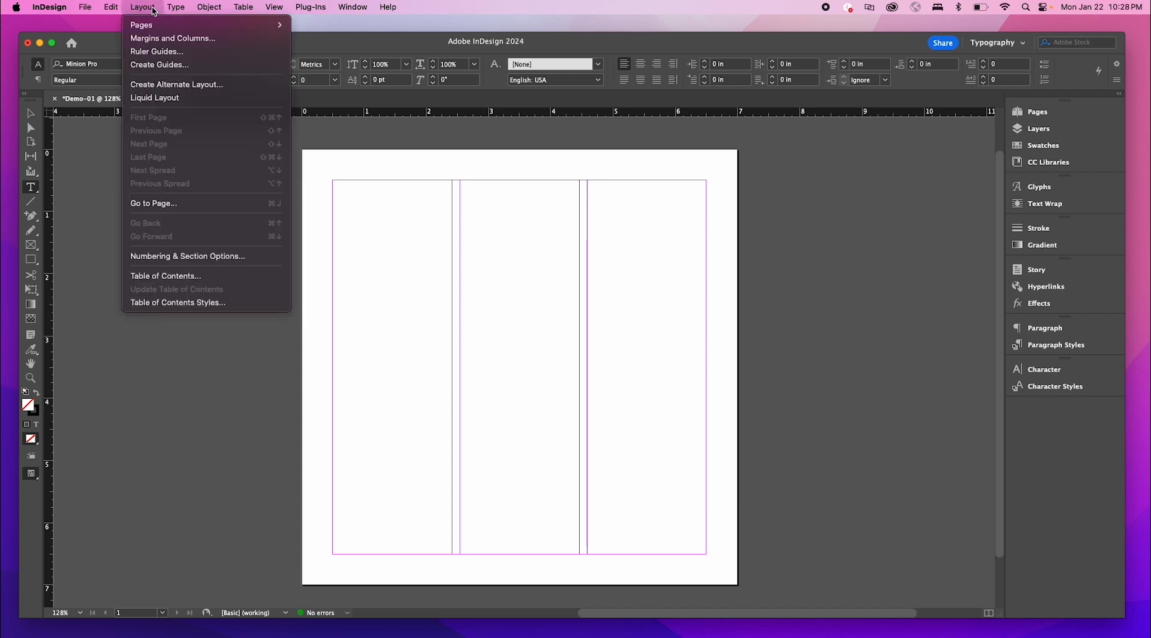
click(155, 9)
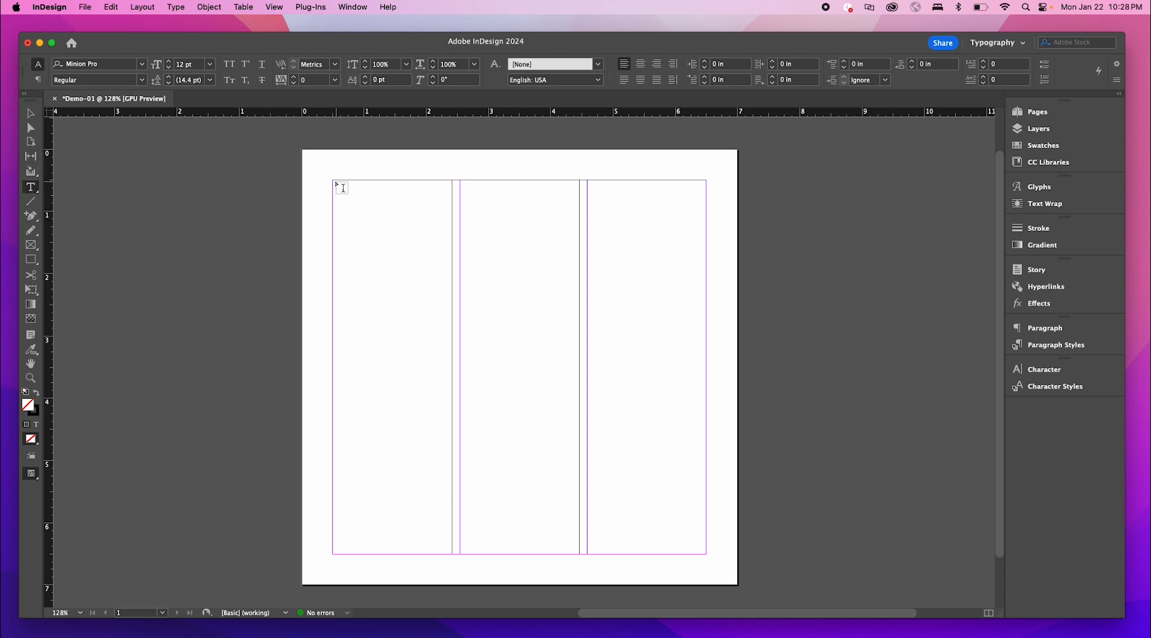
- Draw a text frame about 3.63 by 1.75 in from the page's upper-left margin corner, fill it with placeholder text and move it down to Y 1.1 in
drag(336, 181, 561, 289)
click(176, 6)
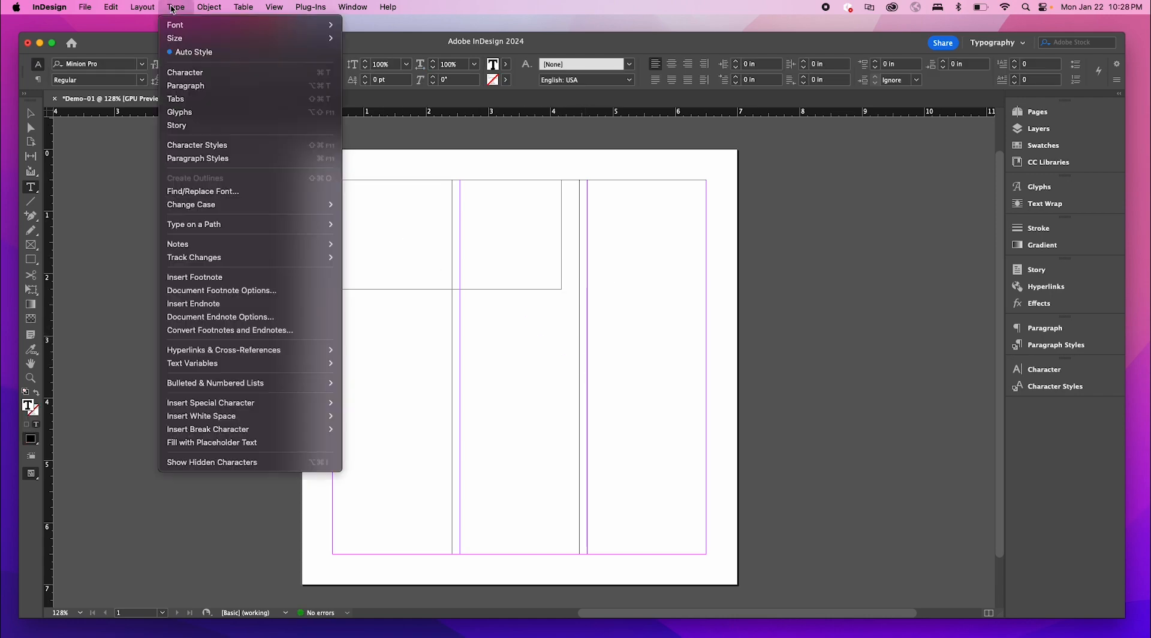
click(274, 443)
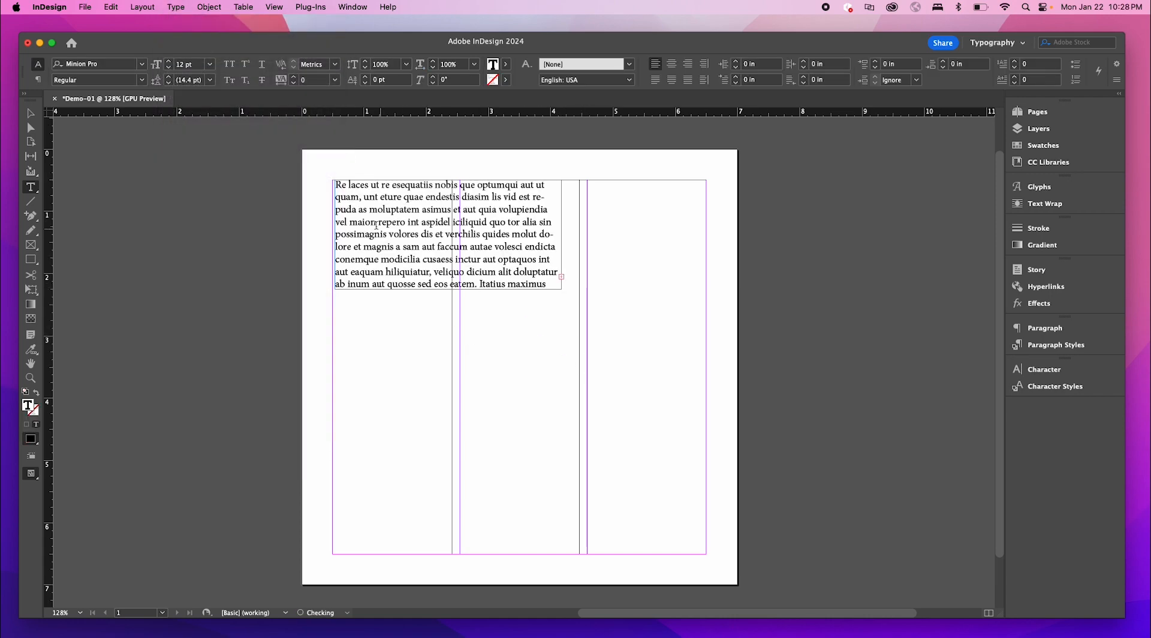
click(29, 114)
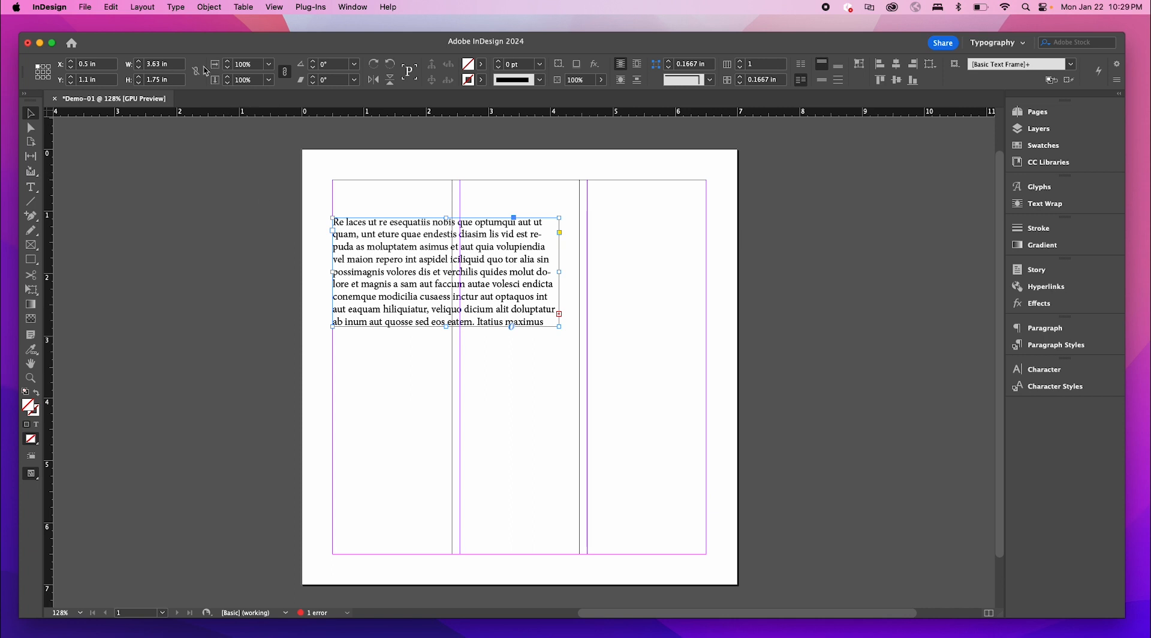
- Open the Grids preferences and place the dialog clear of the text frame, checking the General preferences on the way
click(51, 7)
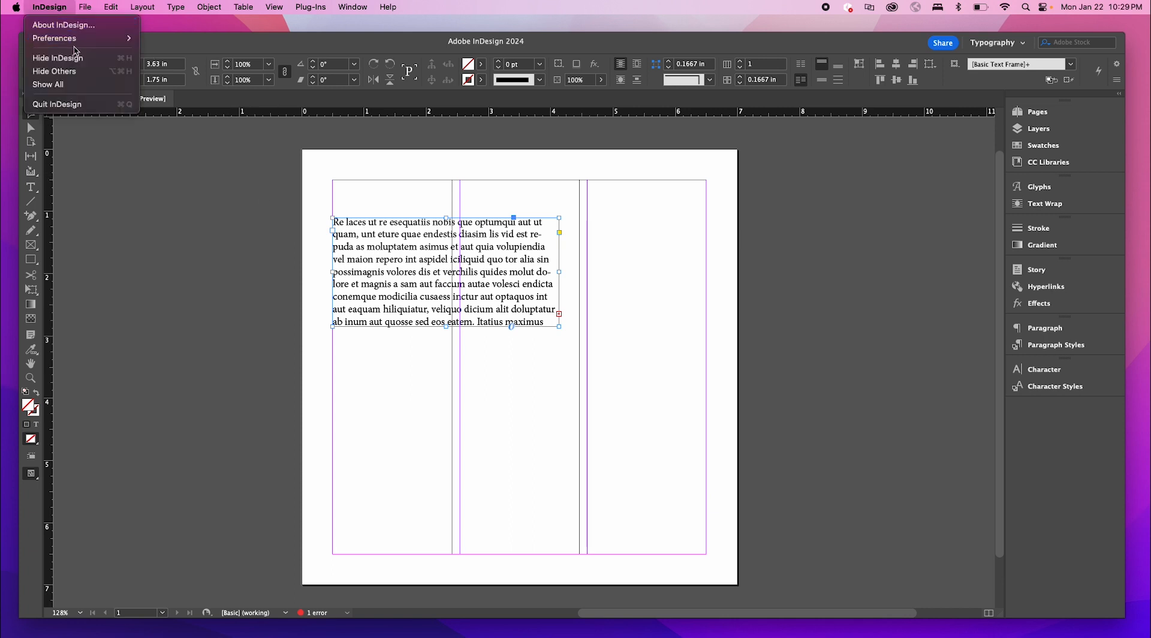
mouse_move(75, 40)
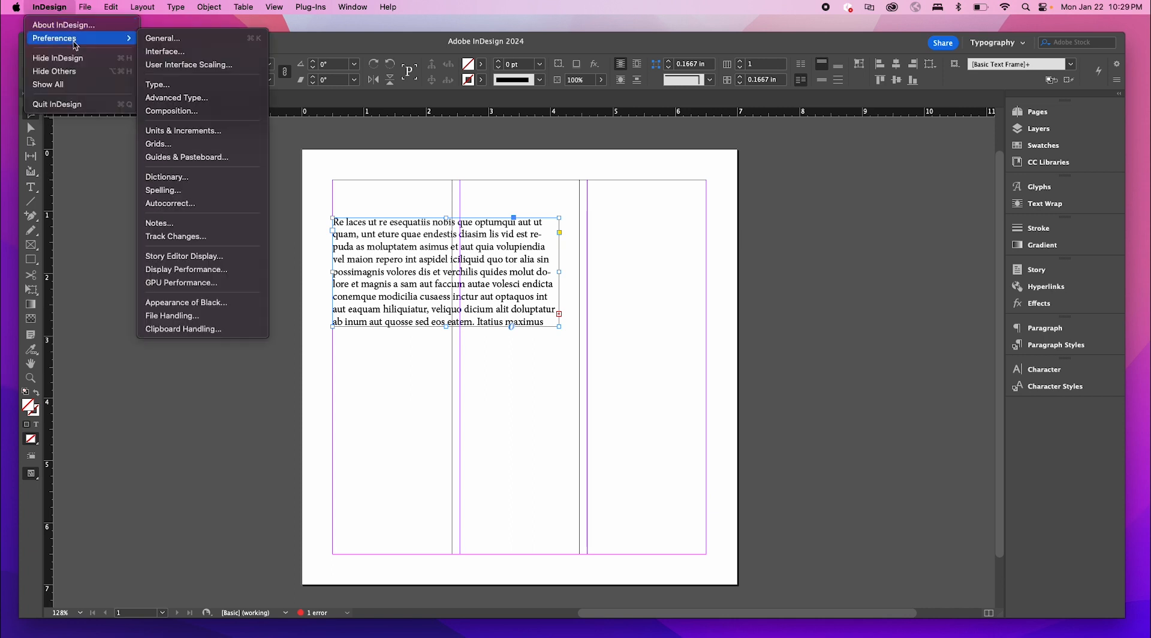
click(203, 146)
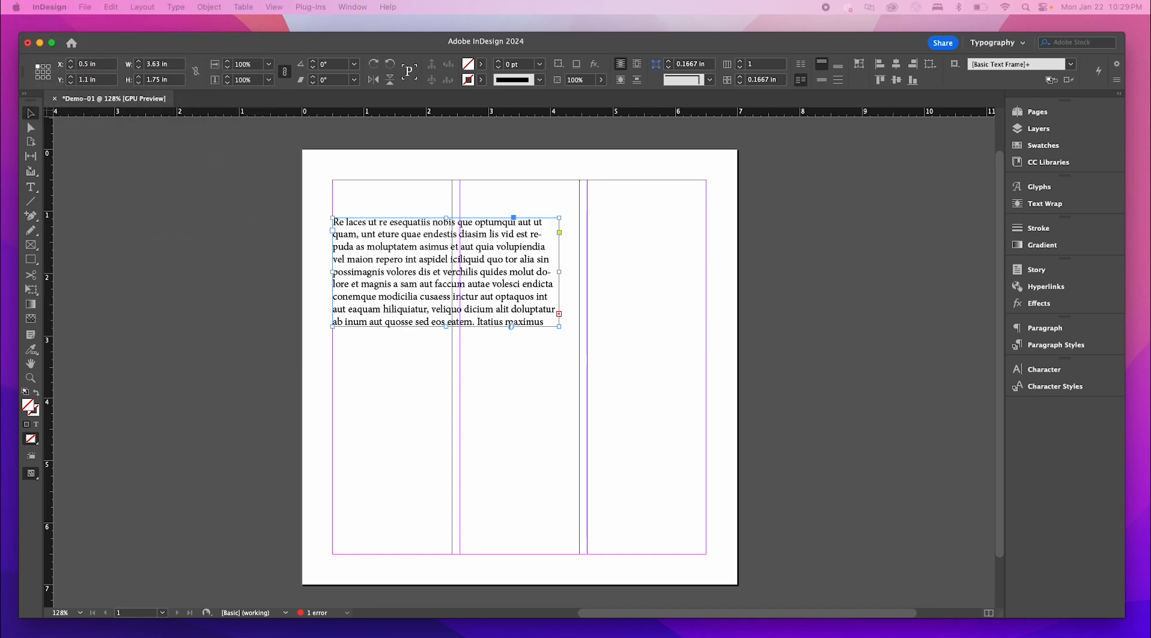
drag(420, 302, 881, 130)
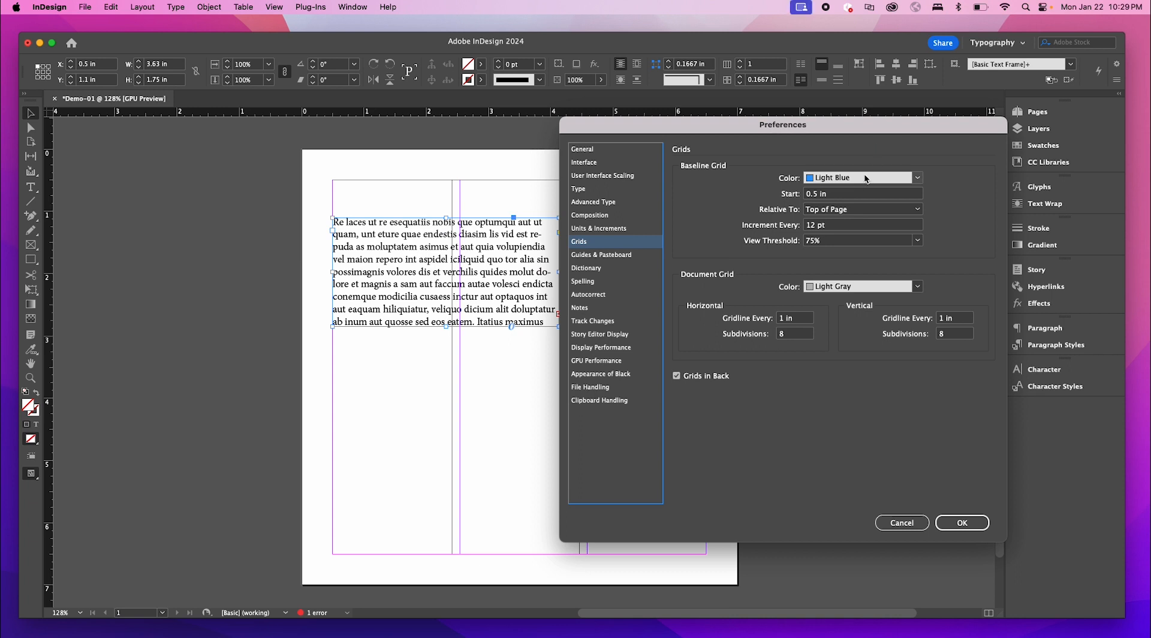
drag(864, 120, 865, 111)
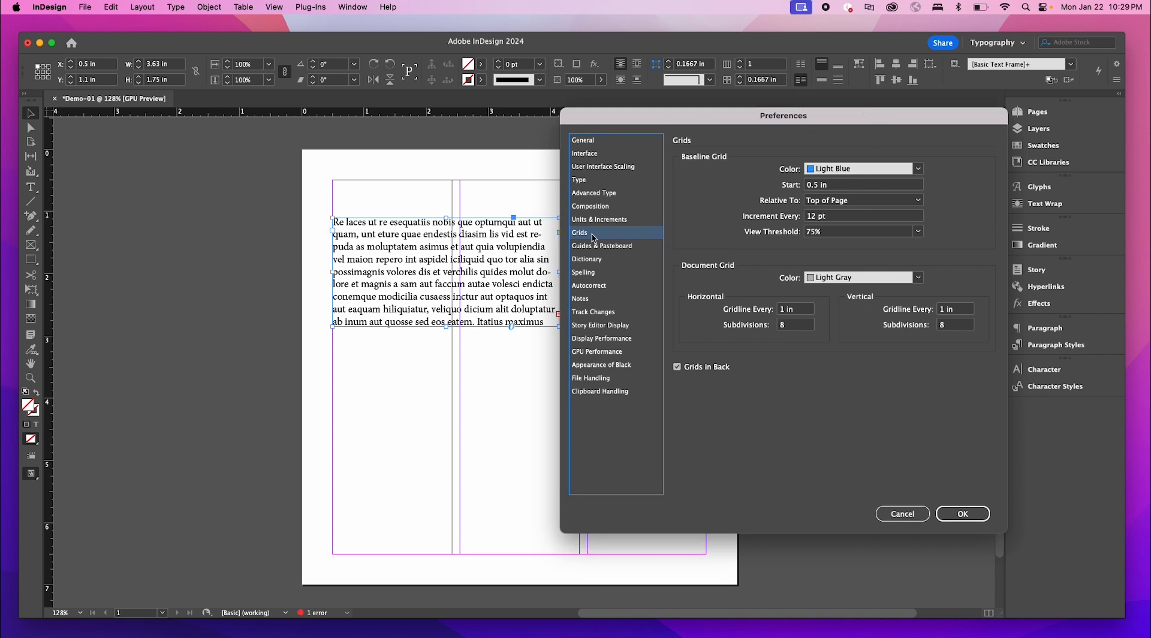
click(596, 141)
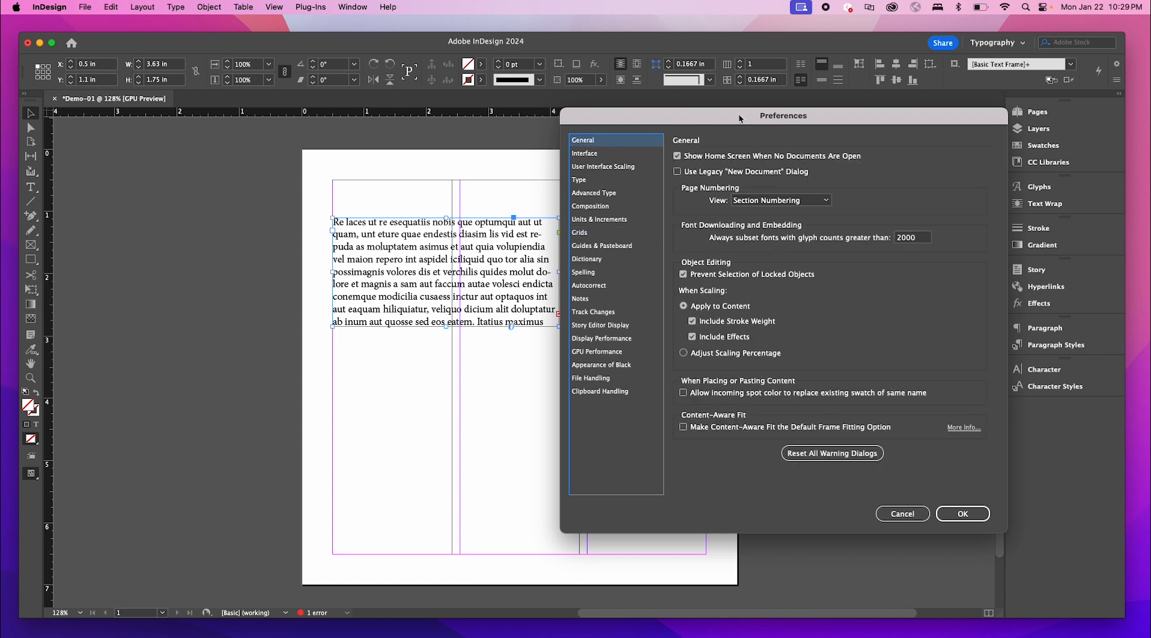
click(593, 234)
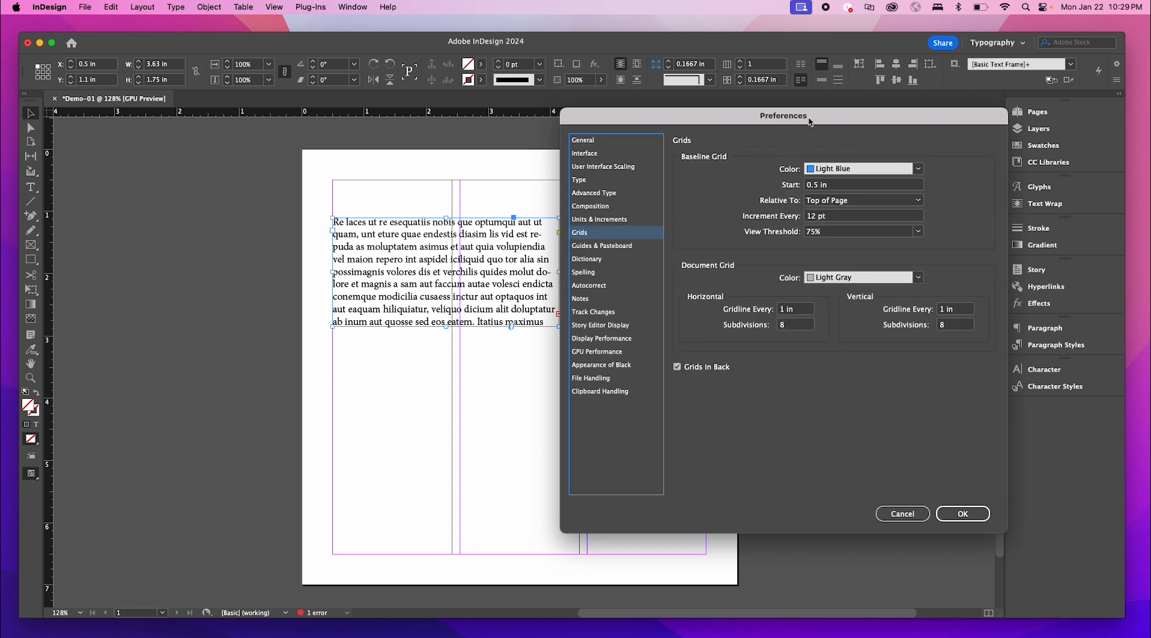
drag(809, 122, 884, 118)
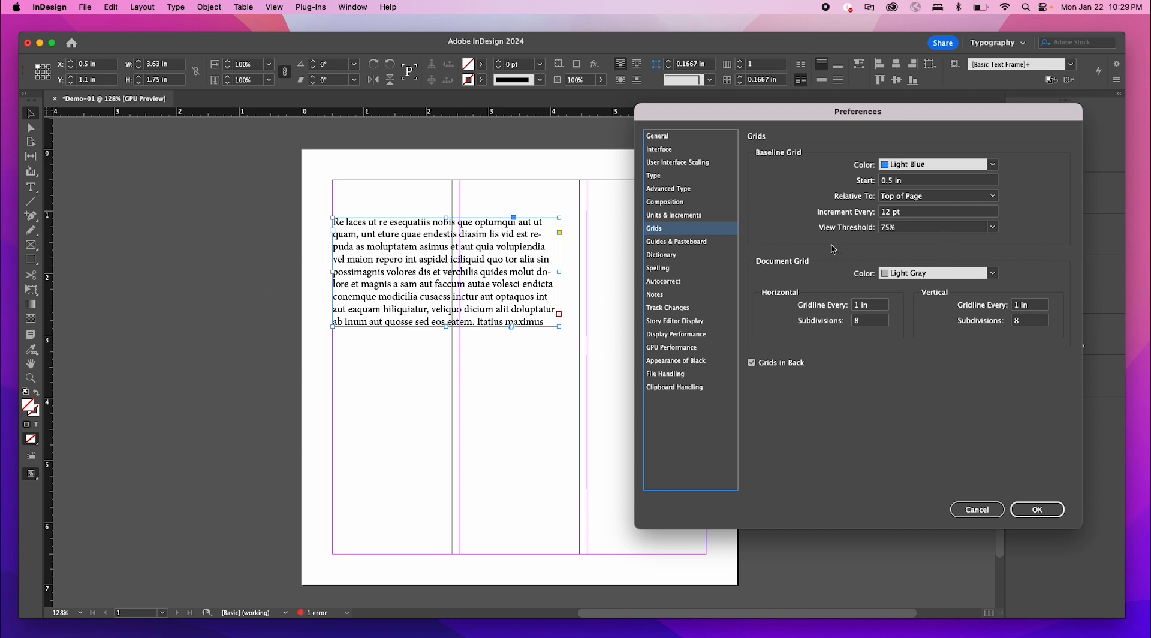
- Try a baseline grid view threshold of 50%, set it to 25% and apply the preferences
click(993, 227)
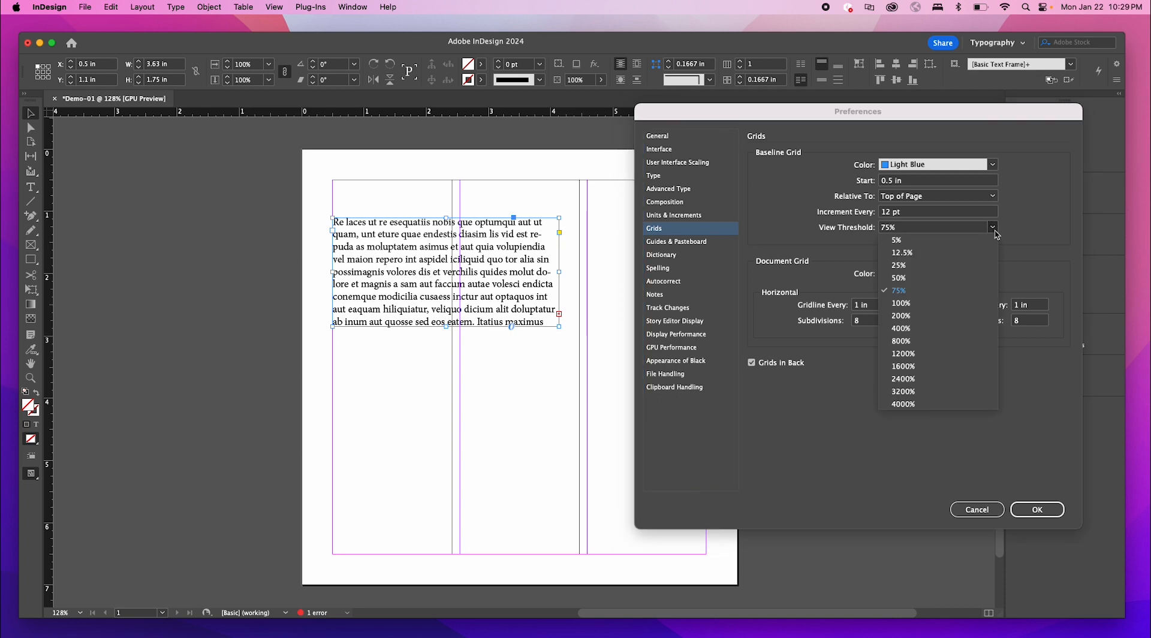
click(856, 239)
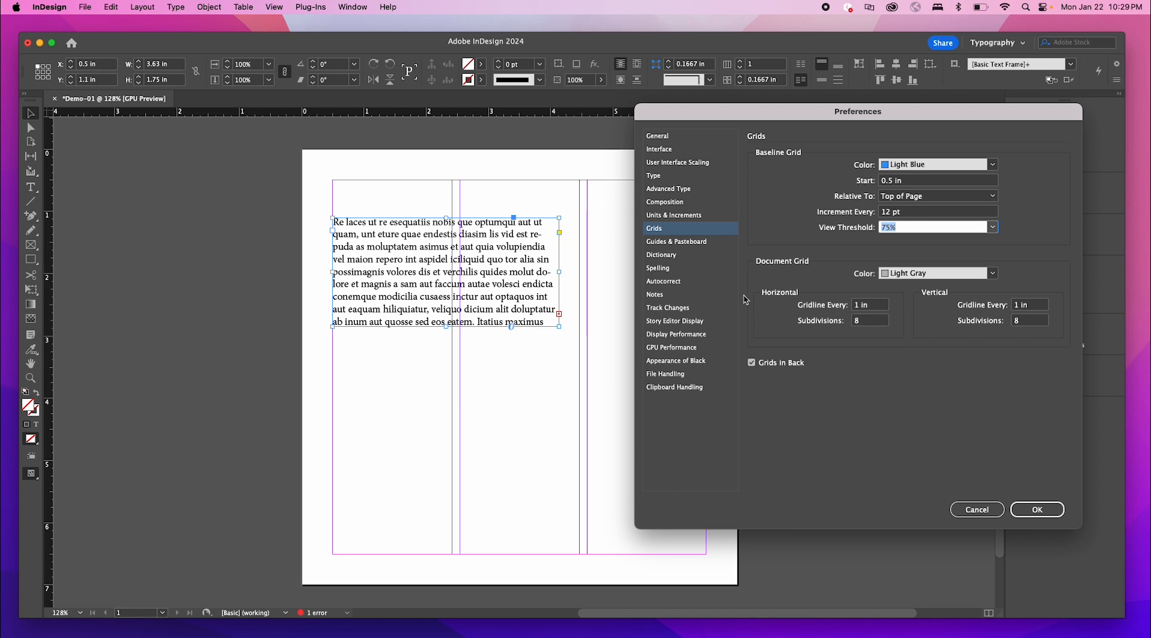
click(994, 228)
click(961, 283)
click(992, 229)
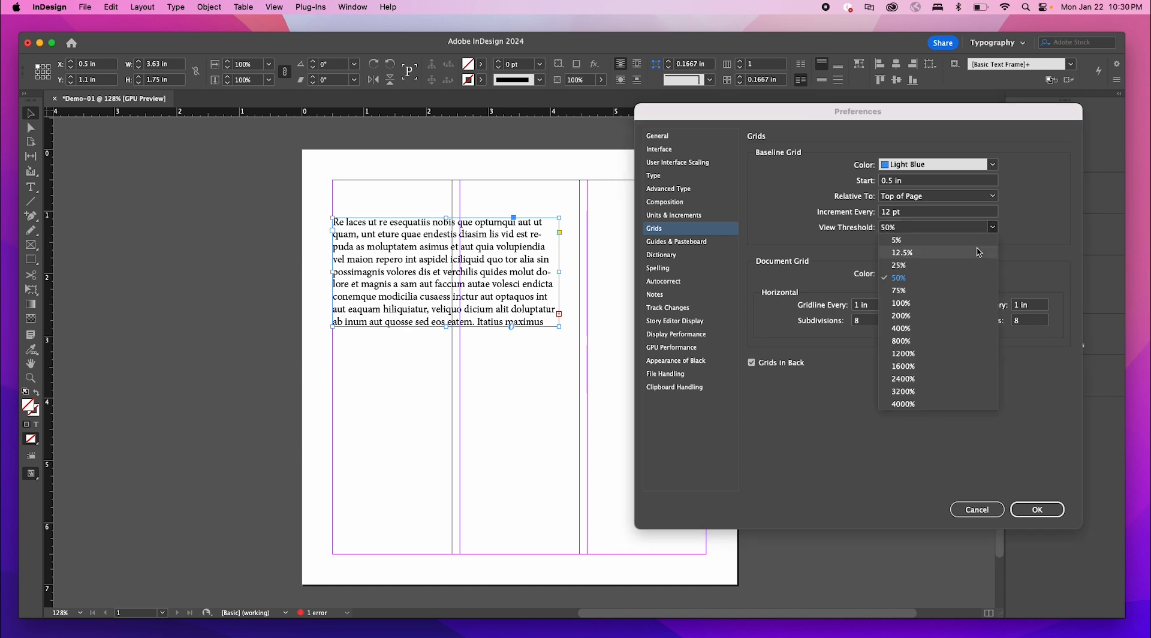
click(925, 266)
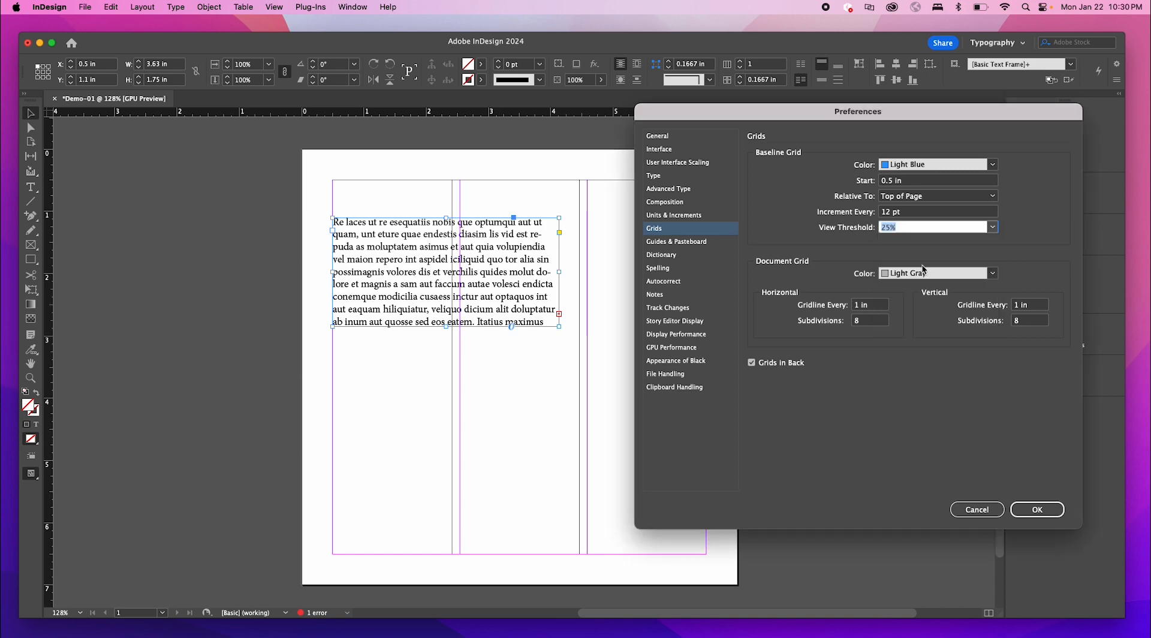
click(1036, 508)
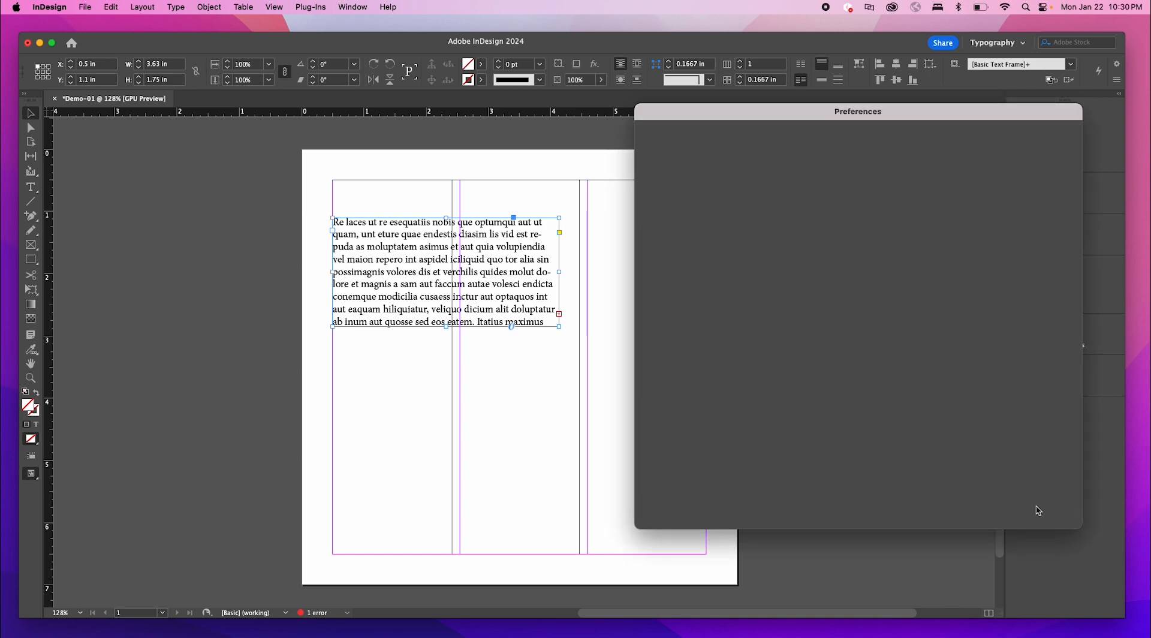
scroll(651, 453, up, 3)
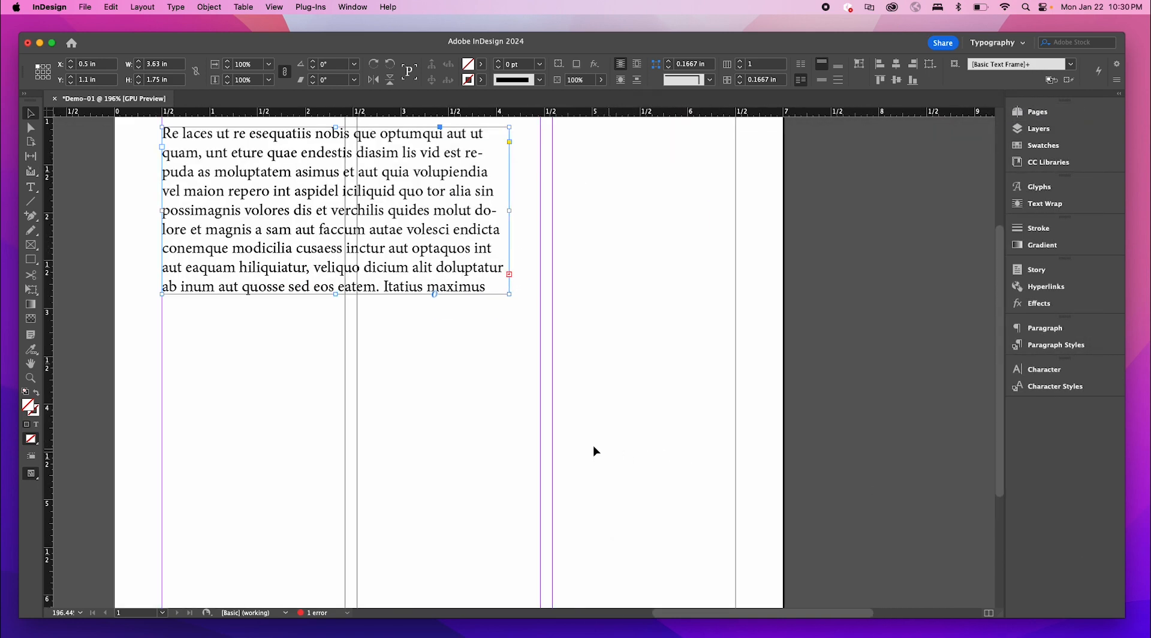
- Deselect the text frame and show the baseline grid on the page
scroll(594, 447, down, 6)
scroll(594, 447, up, 6)
scroll(677, 402, down, 5)
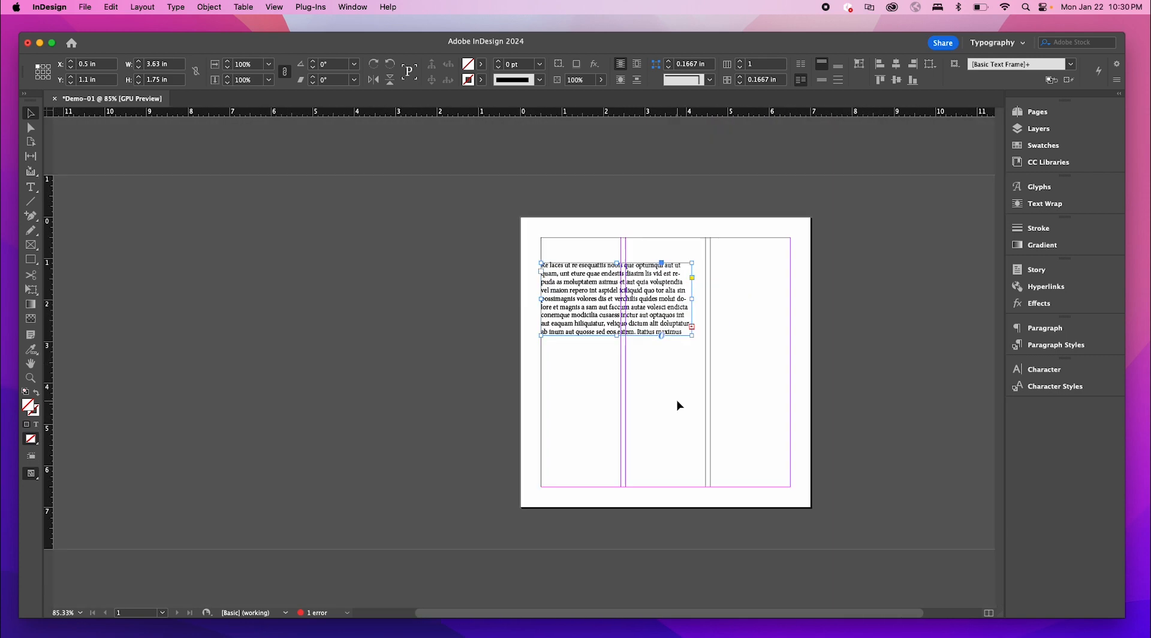
scroll(666, 401, right, 3)
click(650, 396)
scroll(650, 396, up, 2)
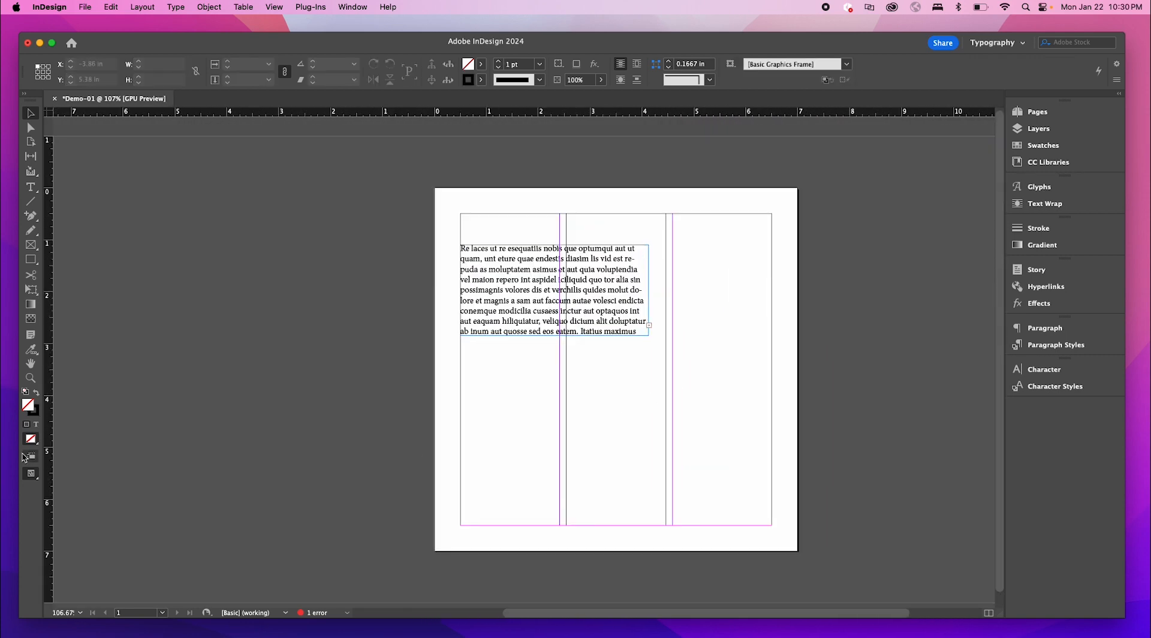
click(30, 473)
click(110, 539)
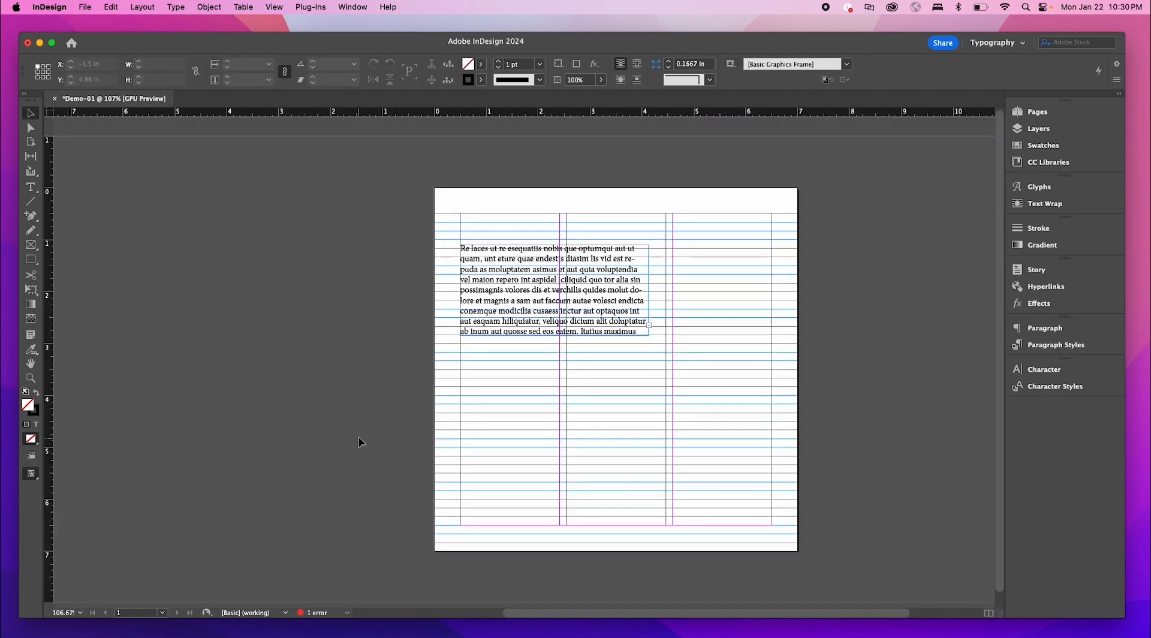
- Hide the baseline grid and show it again
scroll(474, 393, up, 2)
scroll(526, 320, right, 1)
scroll(525, 320, down, 1)
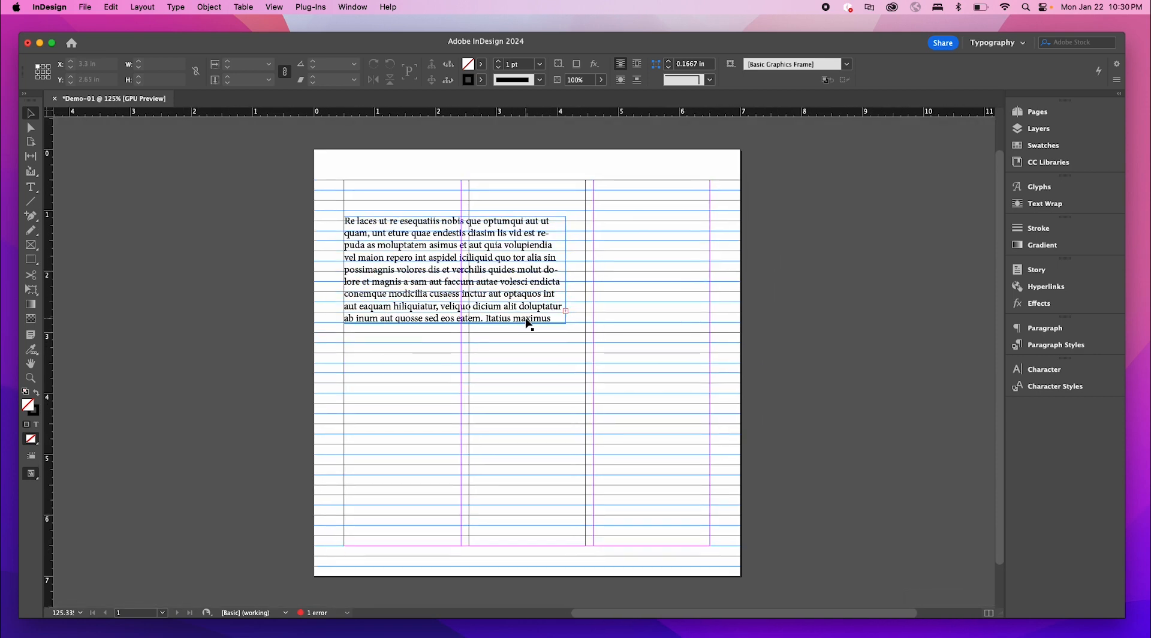
click(272, 8)
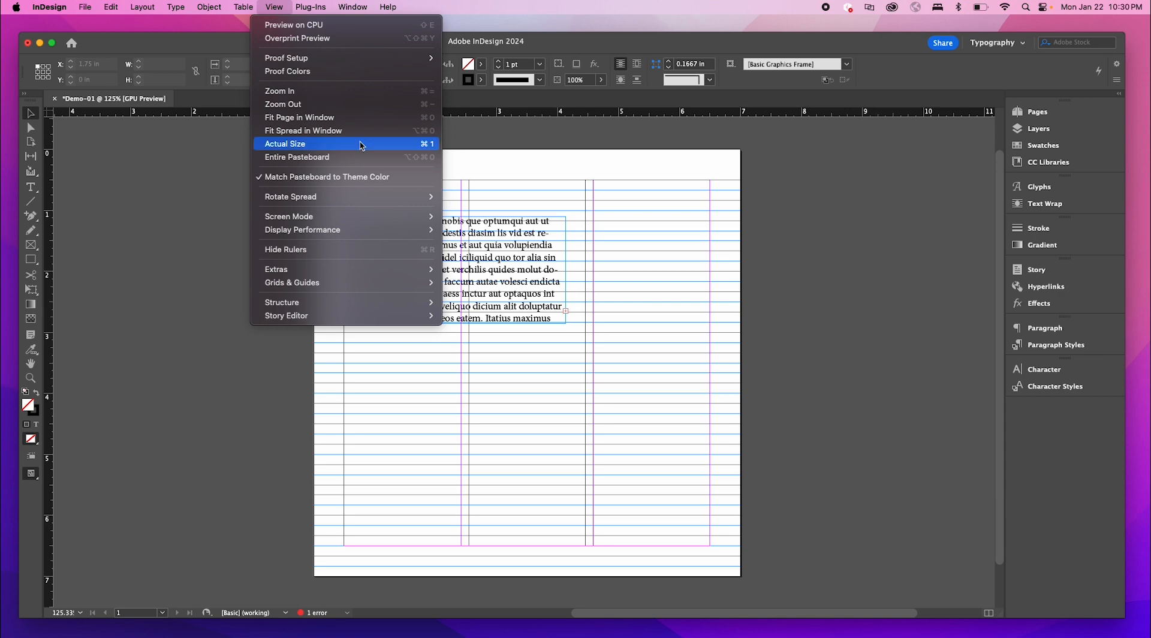
mouse_move(395, 283)
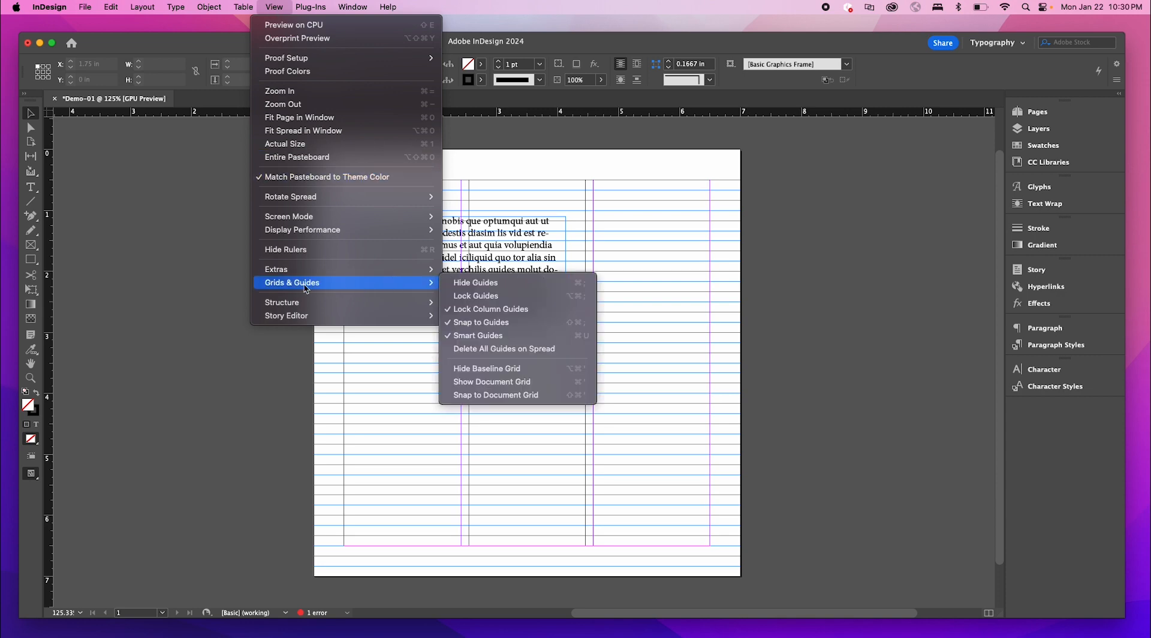
click(501, 370)
click(274, 7)
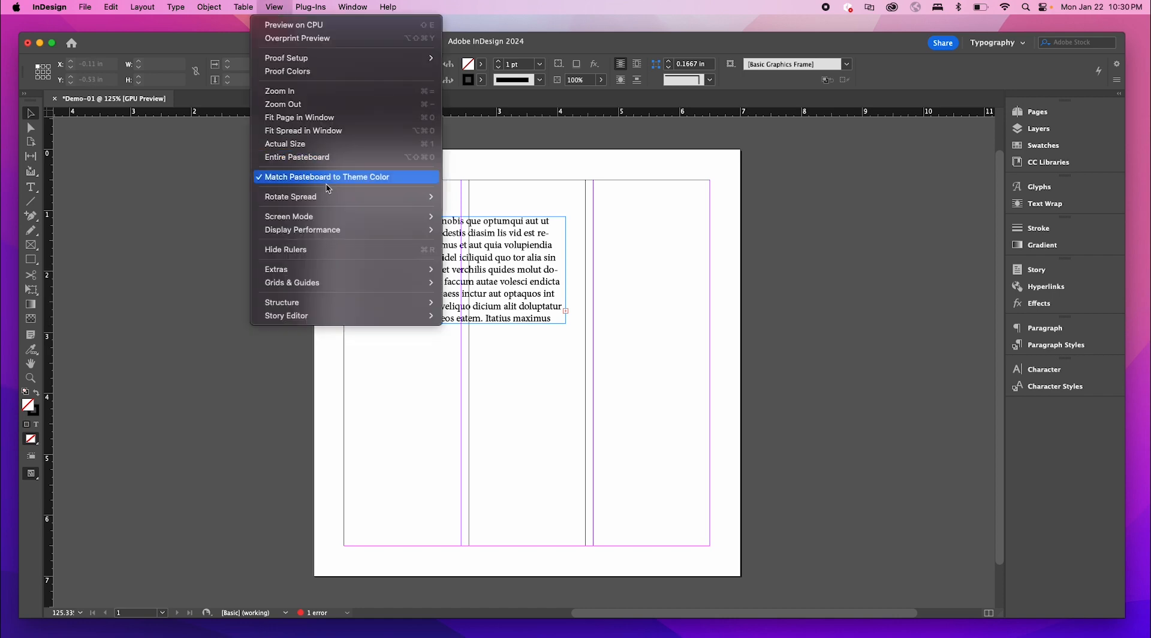
mouse_move(373, 283)
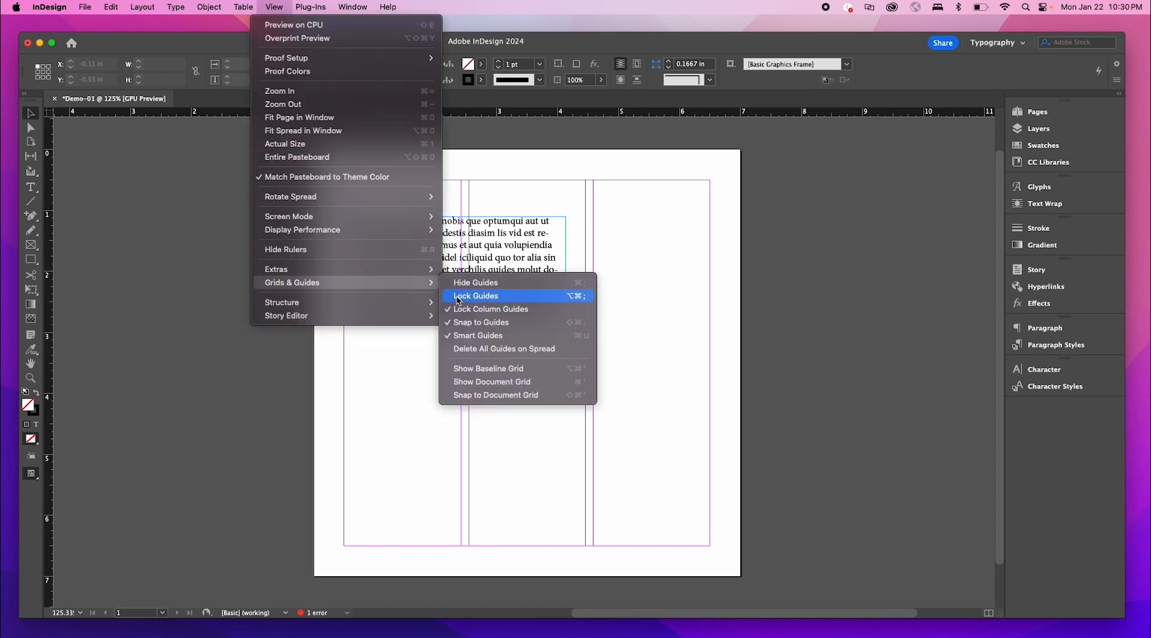
click(496, 368)
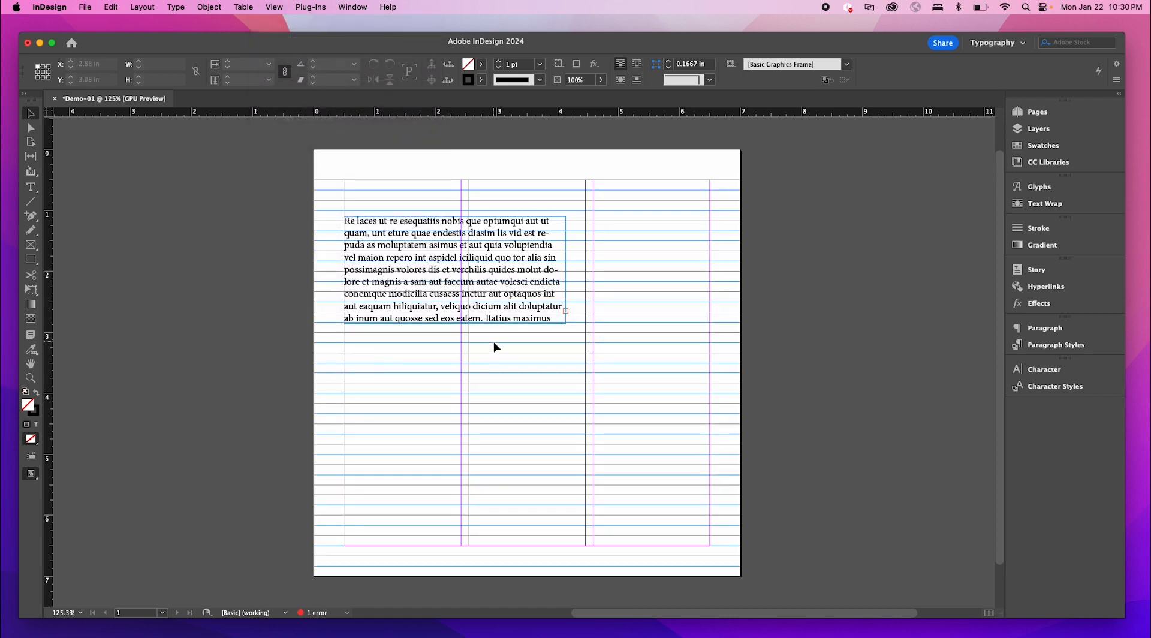
- Snap the text frame to the grid at Y 1.1667 in and resize it to the first column, 1.9167 in wide and about 4.06 in tall
scroll(496, 345, down, 1)
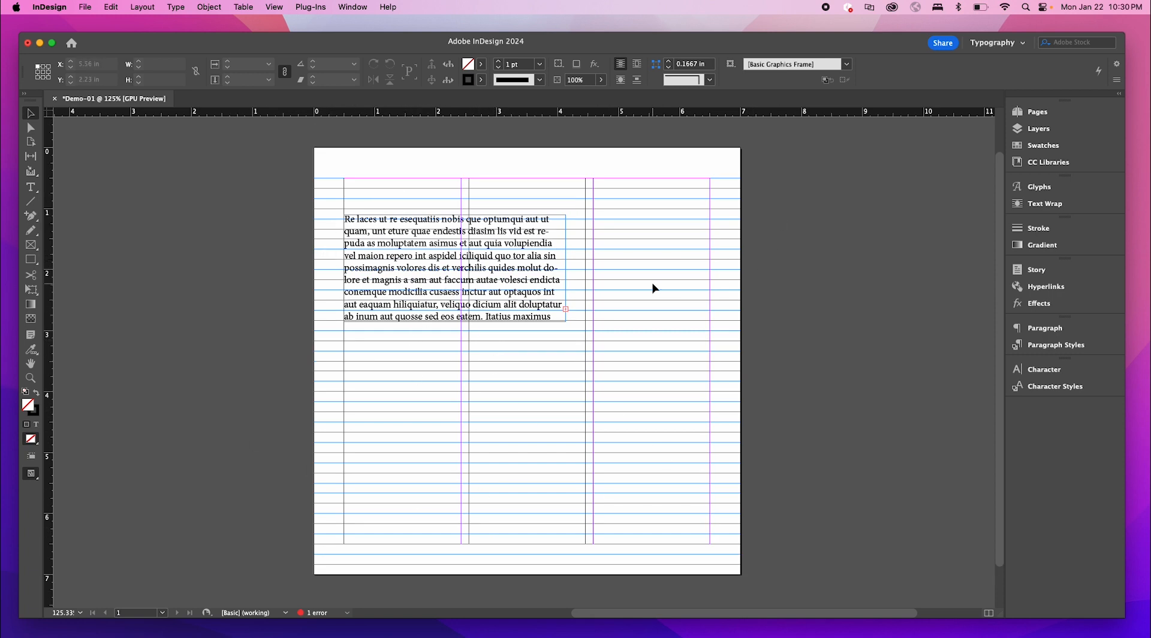
drag(449, 292, 491, 289)
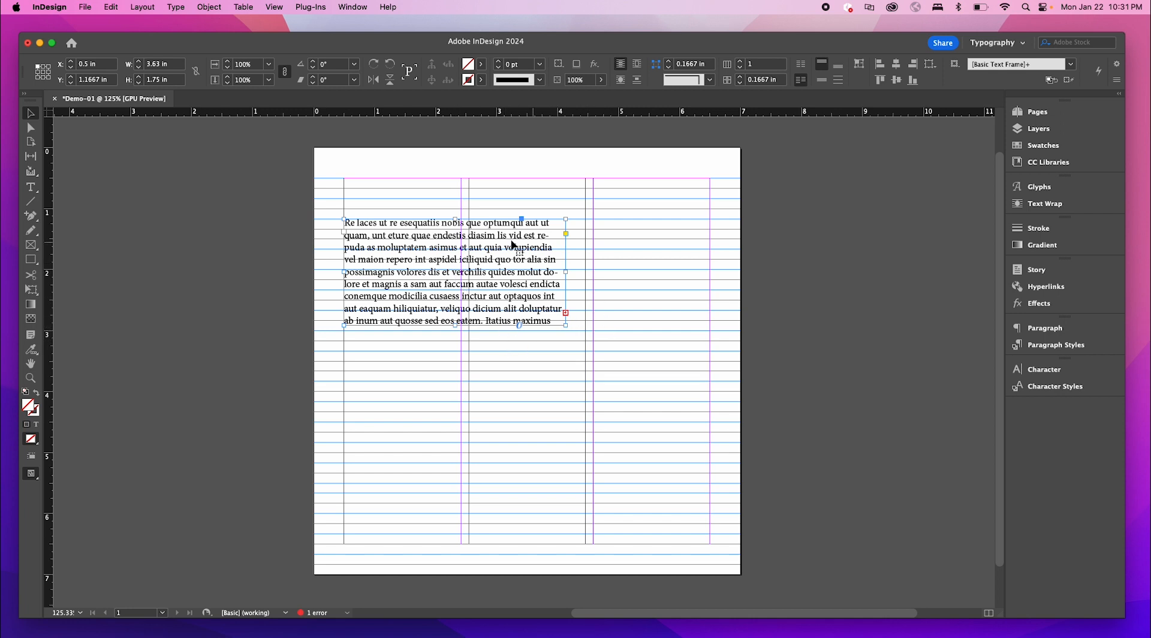
drag(455, 325, 461, 361)
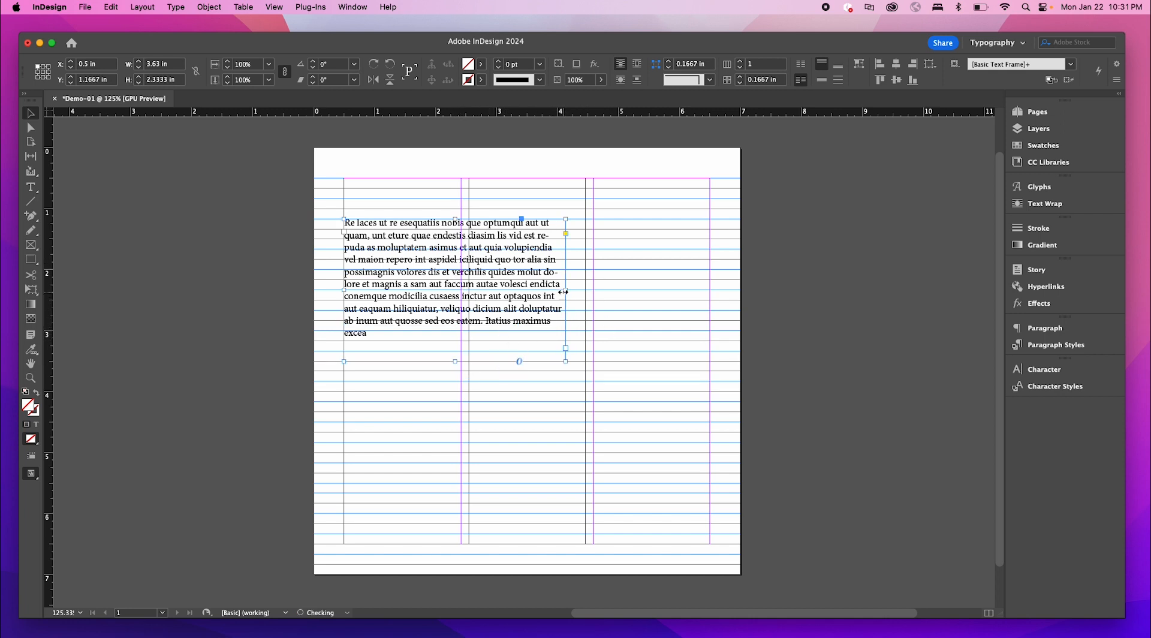
drag(565, 291, 461, 300)
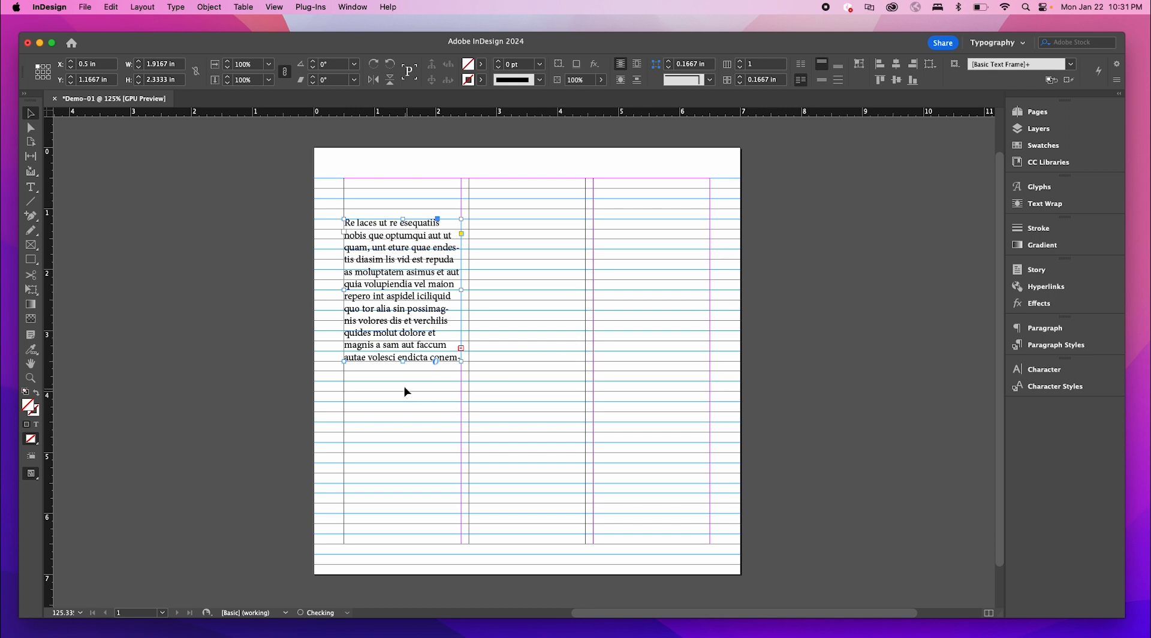
drag(402, 361, 403, 470)
click(497, 373)
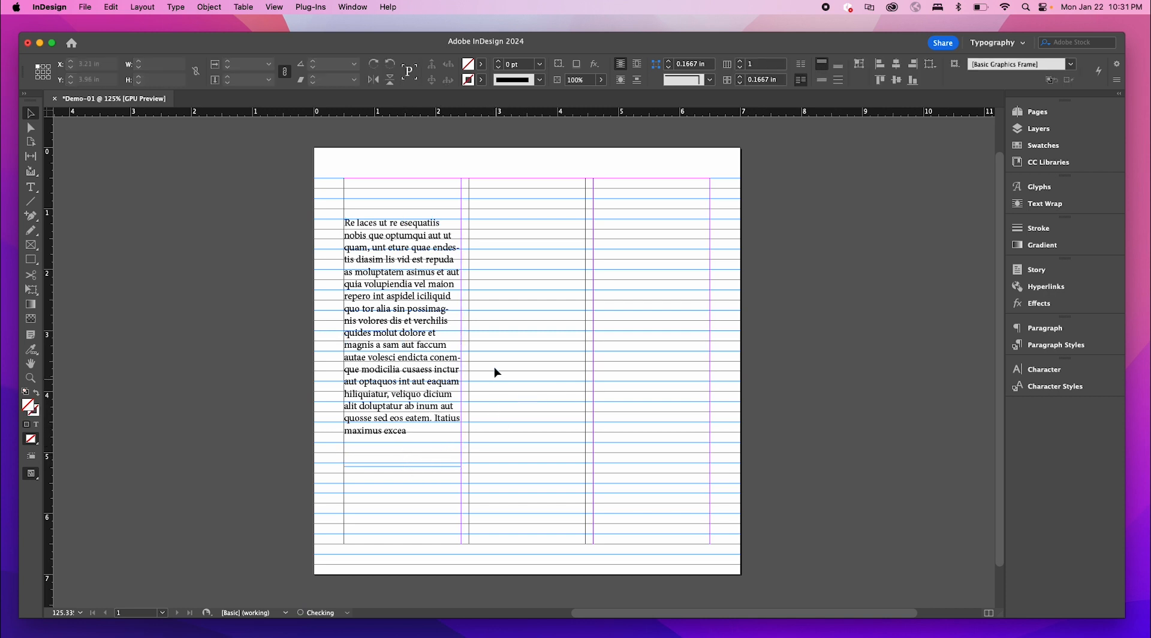
- Move the first-column text frame up to the grid line at Y 1 in
click(401, 338)
drag(401, 335, 401, 332)
click(539, 329)
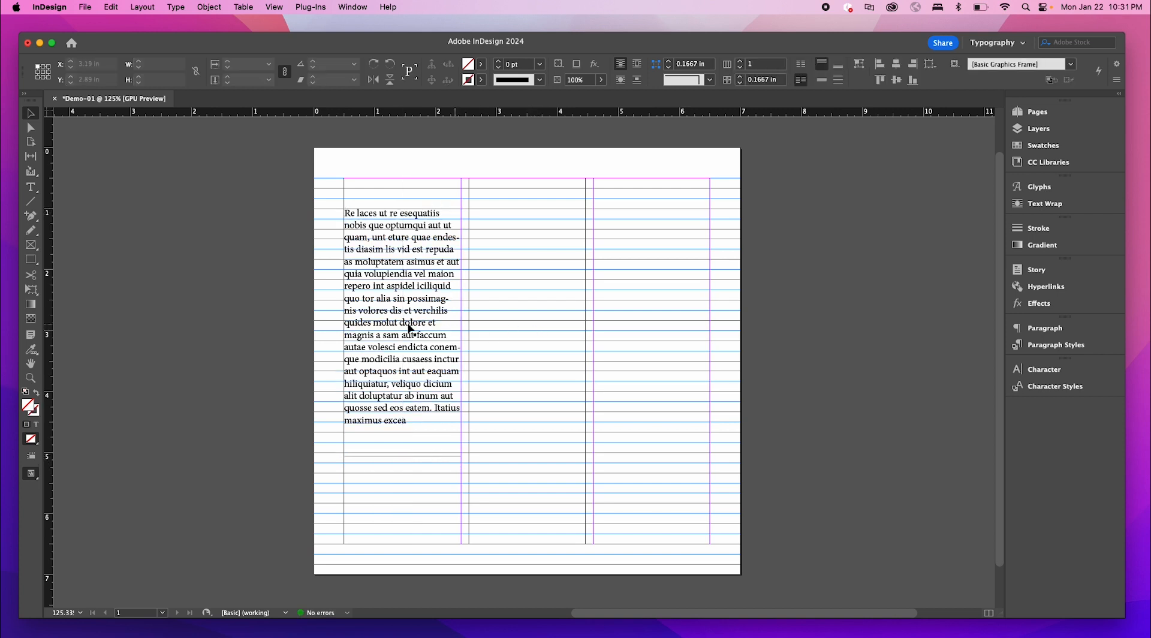
click(398, 323)
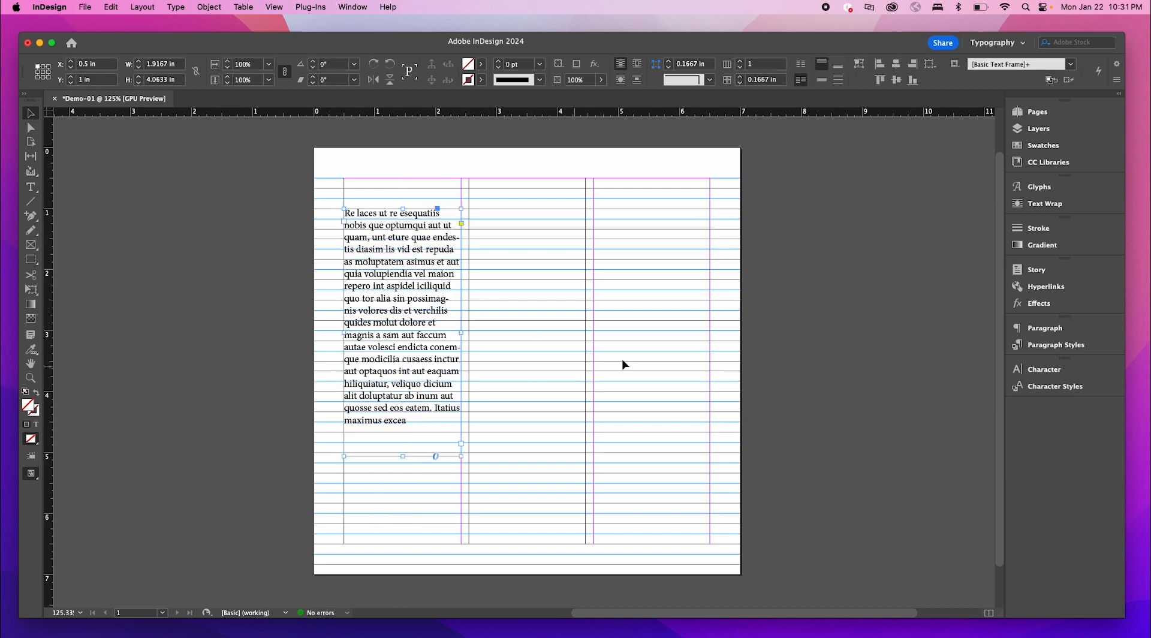
- Toggle between the Preview and Normal screen modes to compare the page with and without its guides and grid
click(603, 352)
key(w)
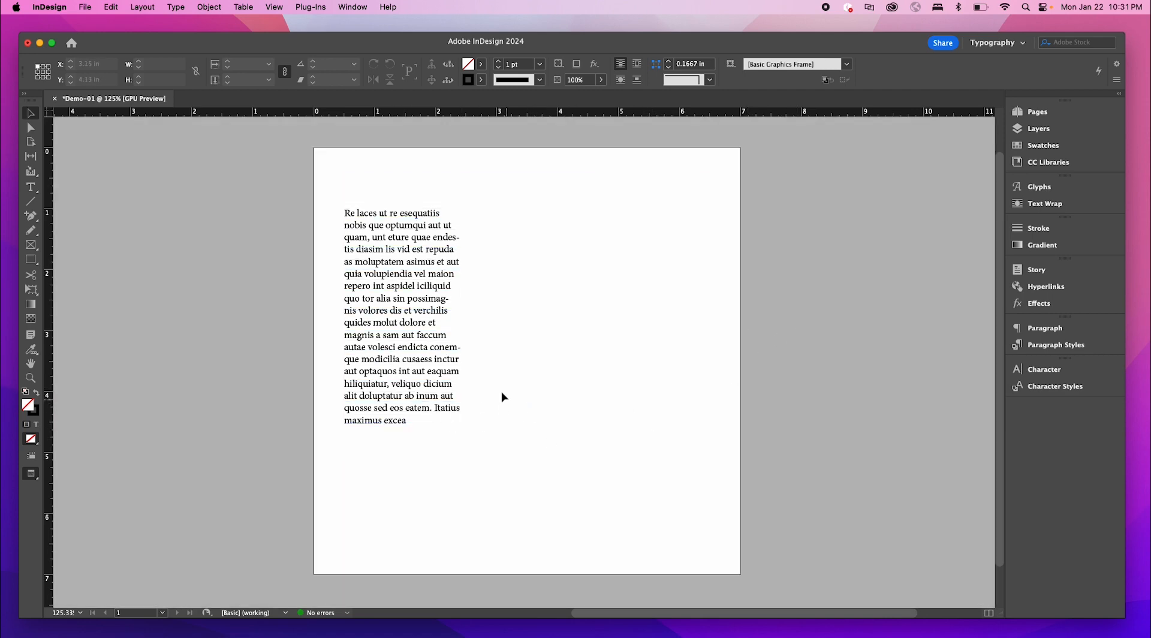
key(w)
key(w)
key(w)
key(w)
key(w)
key(w)
key(w)
key(w)
key(w)
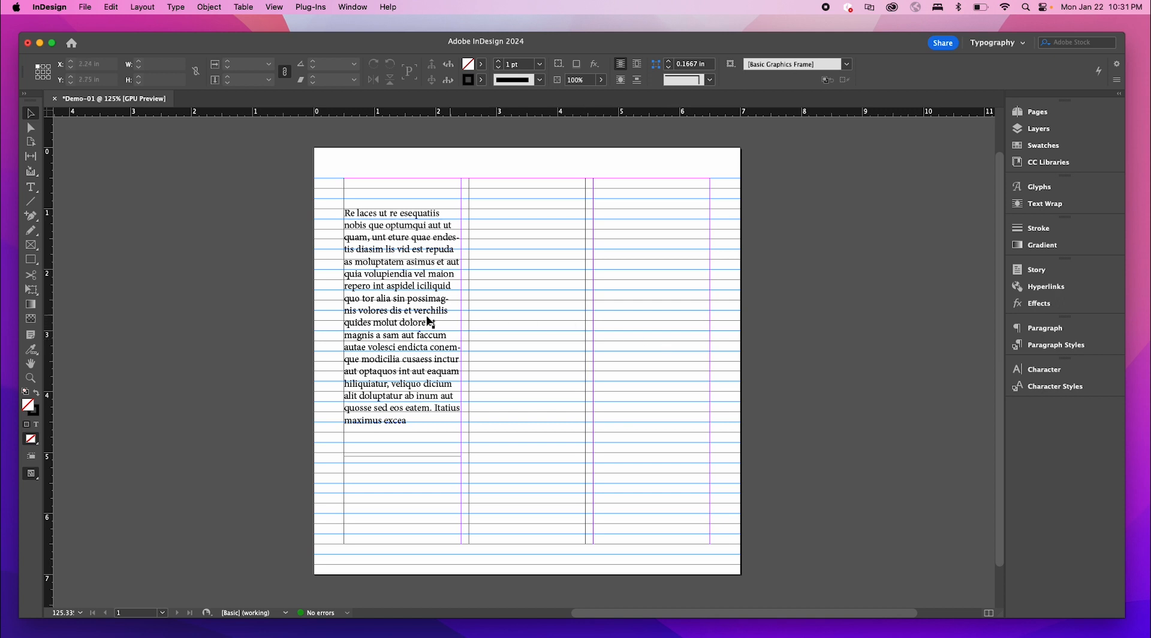
- Try font sizes of 10 pt and 8 pt on all the placeholder text and set it to 9 pt
double_click(435, 343)
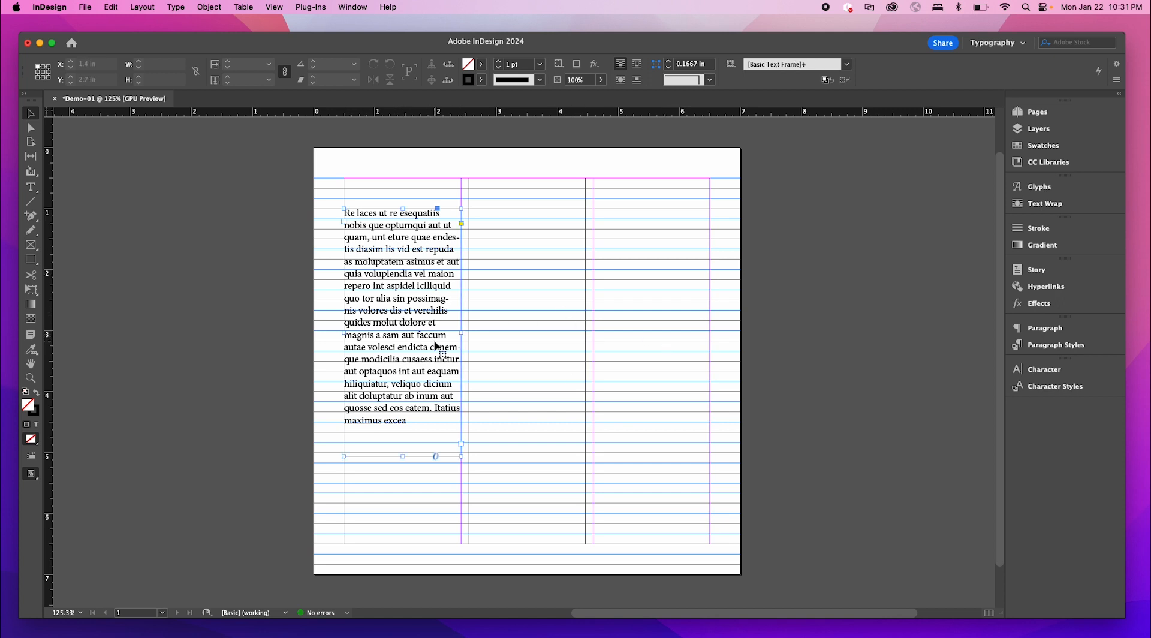
triple_click(416, 408)
drag(416, 427, 257, 183)
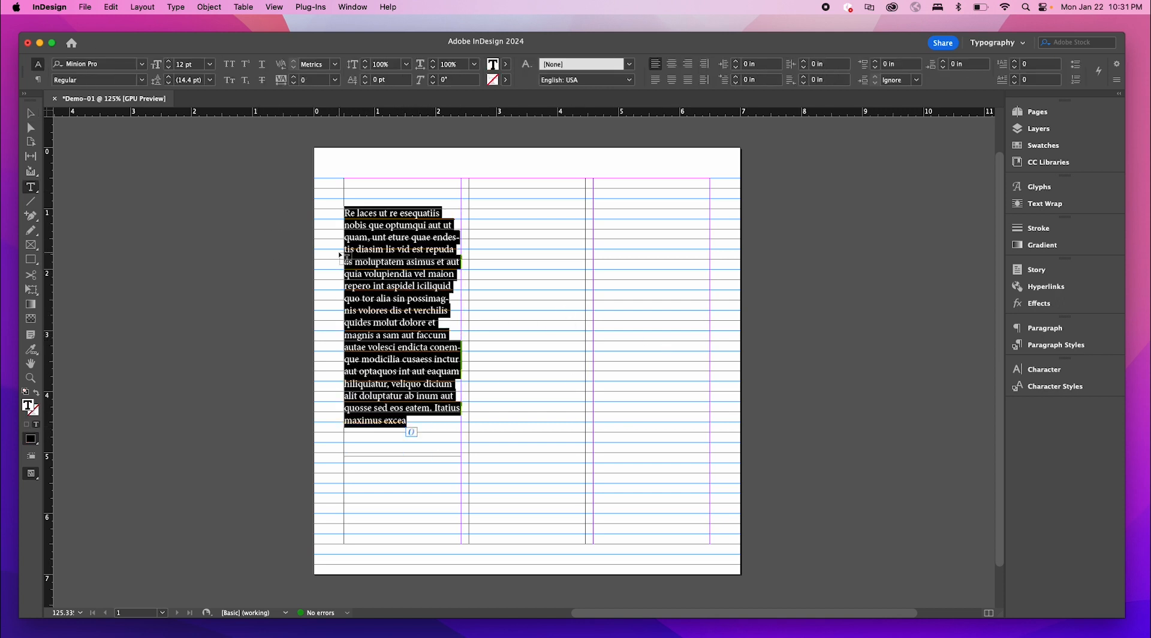
click(170, 67)
click(170, 67)
click(170, 67)
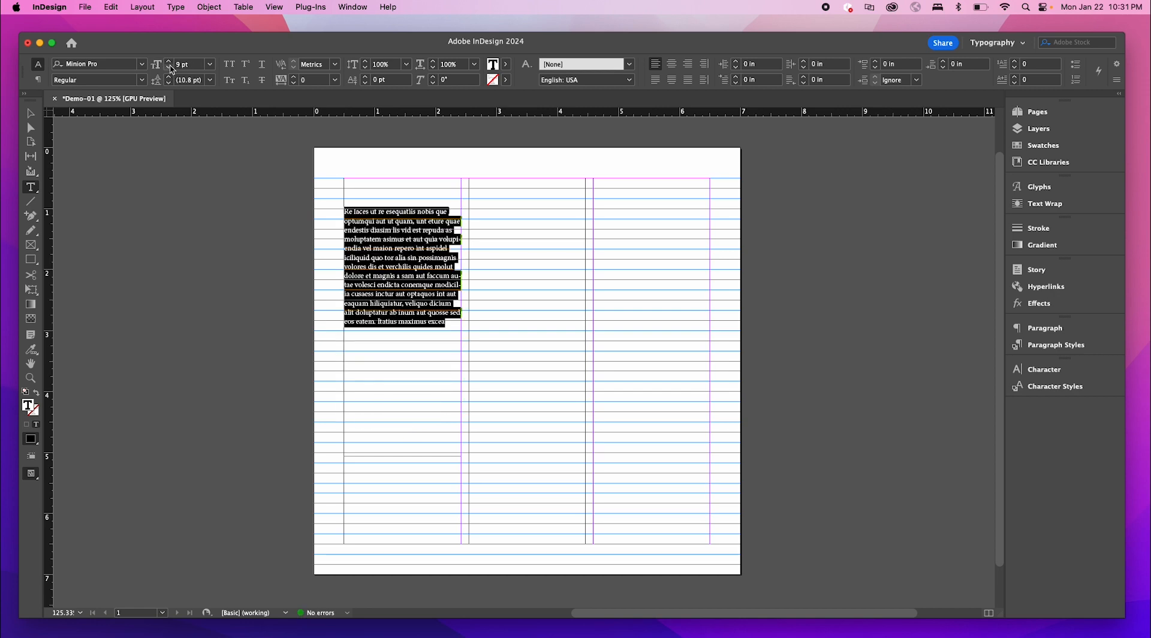
click(169, 62)
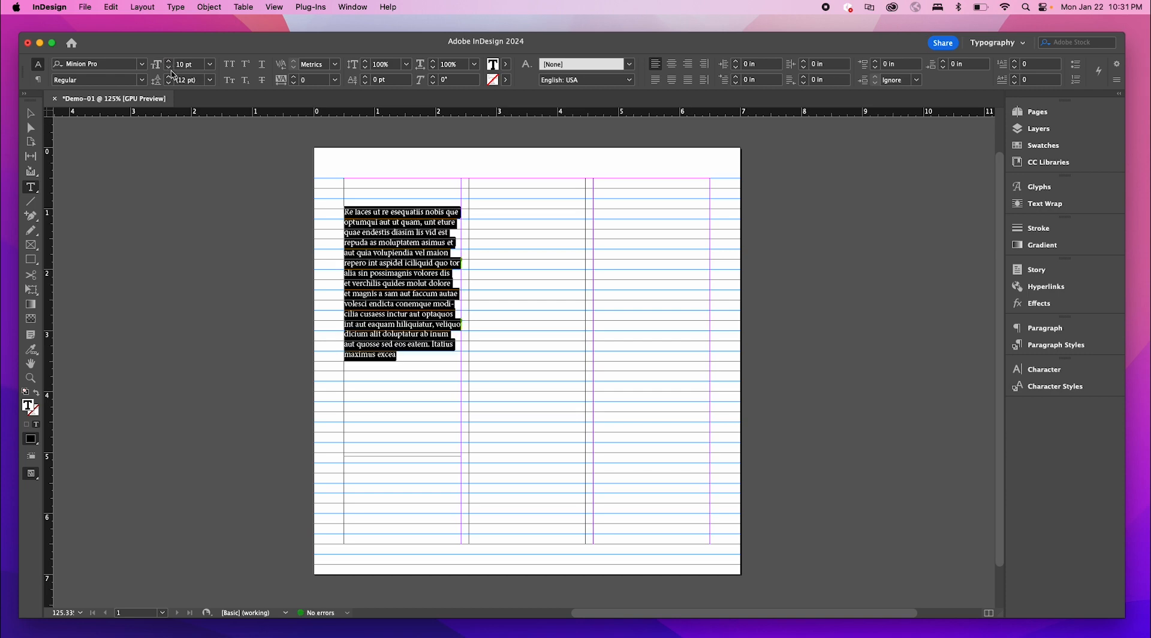
click(170, 67)
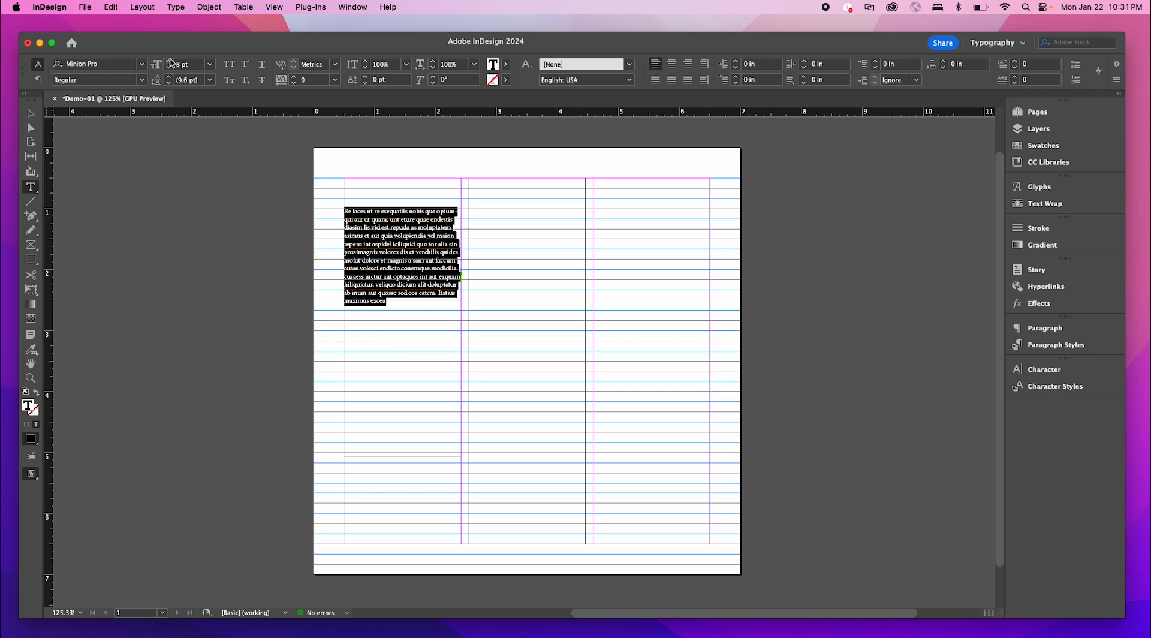
click(170, 62)
click(170, 68)
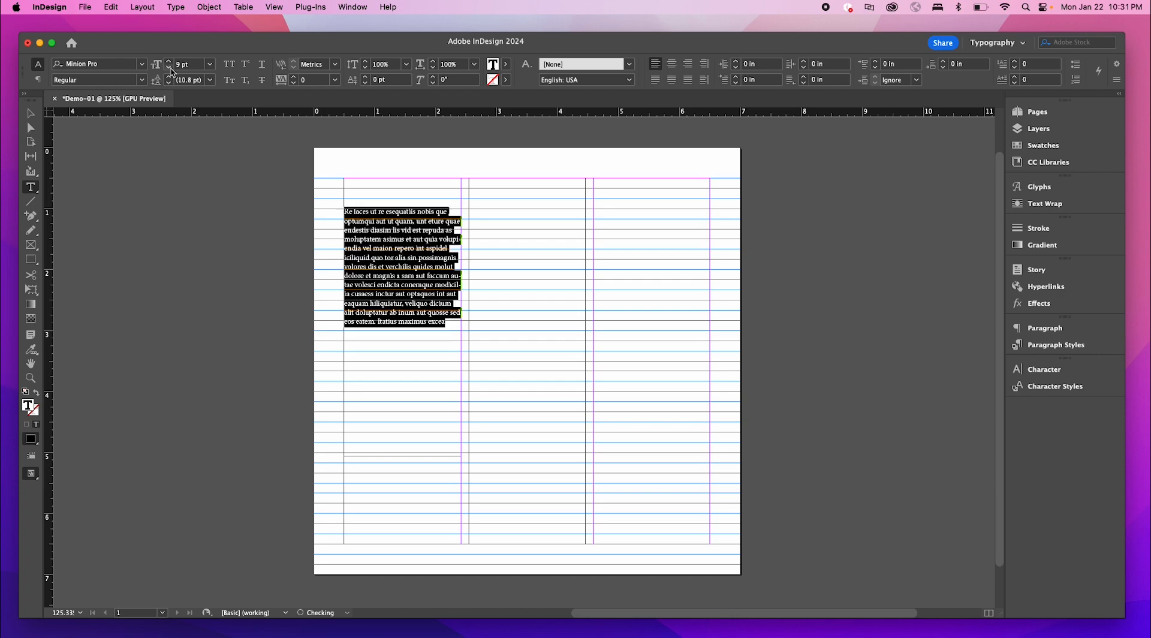
click(27, 114)
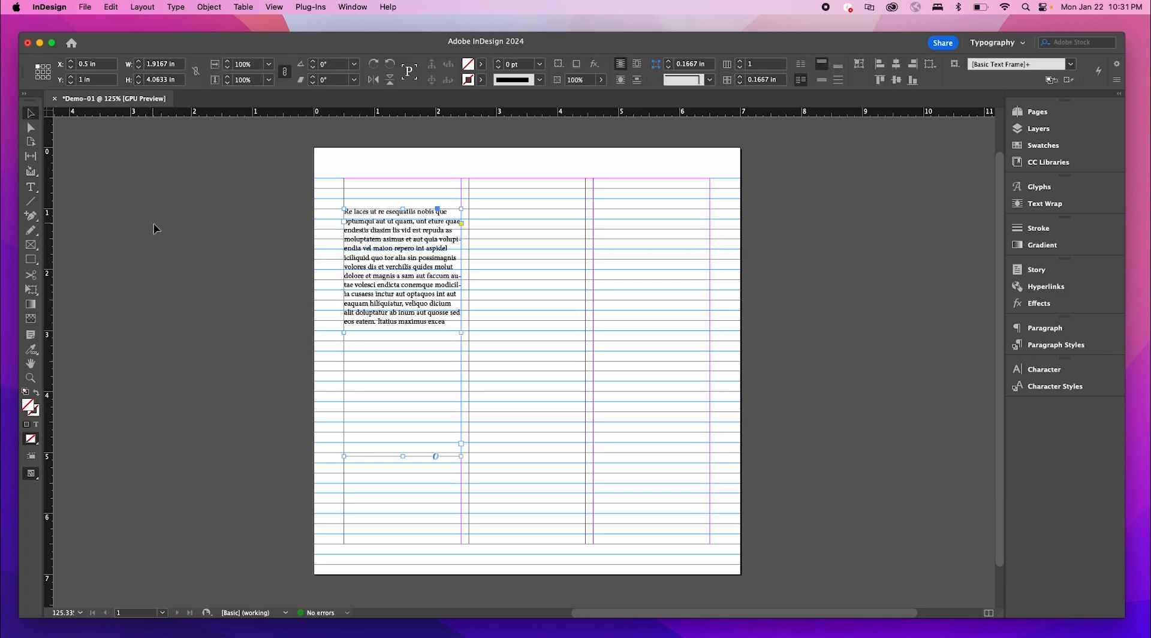
- Move the first-column text frame up to Y 0.815 in to adjust its lines against the baseline grid
scroll(422, 270, up, 1)
scroll(423, 270, up, 3)
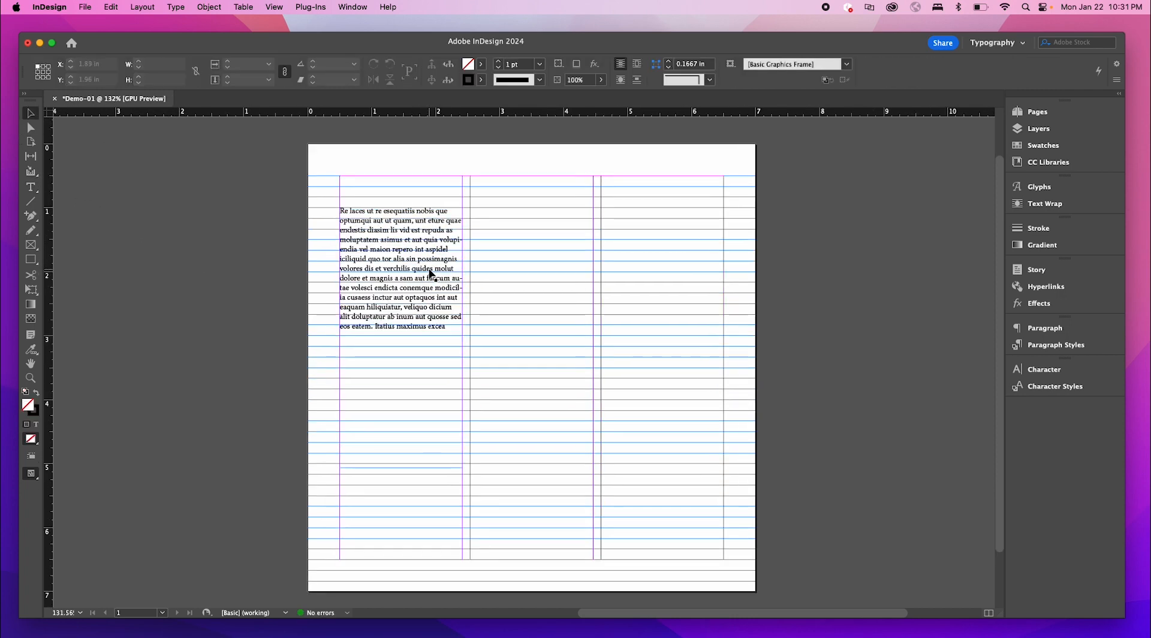
scroll(431, 274, down, 1)
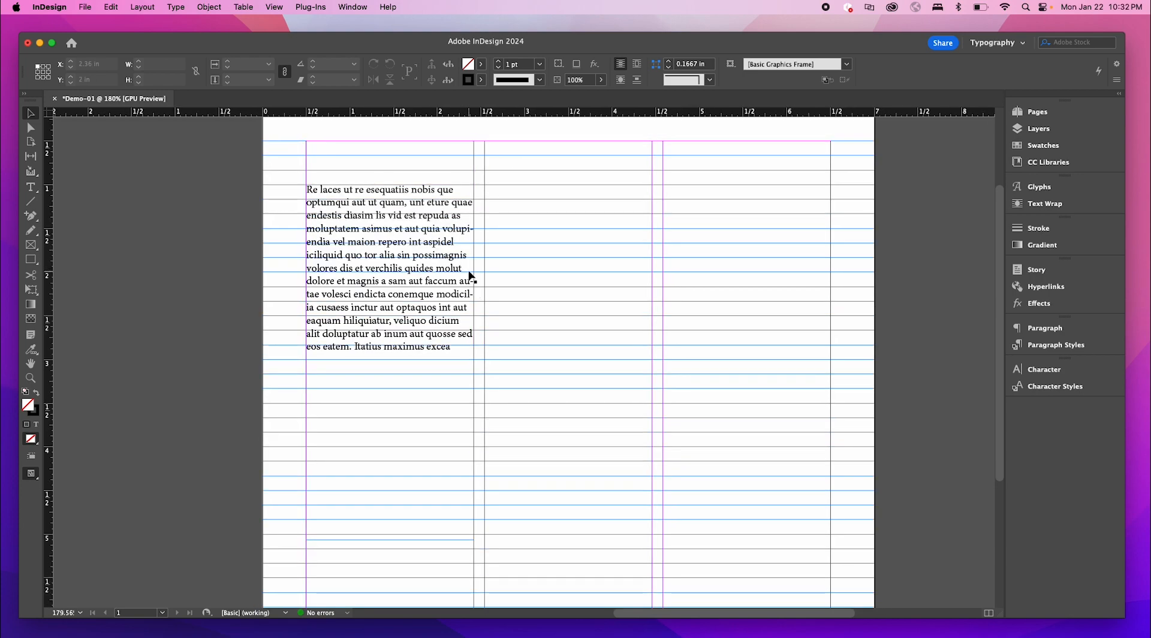
scroll(398, 296, up, 5)
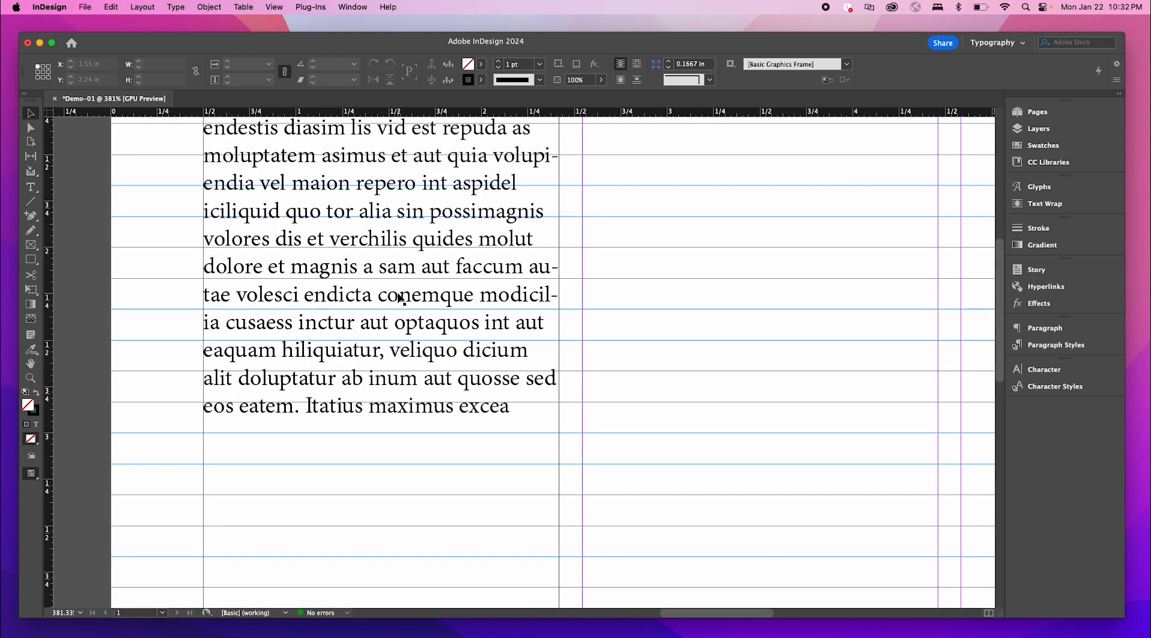
scroll(399, 296, up, 2)
scroll(384, 358, down, 2)
scroll(384, 358, up, 8)
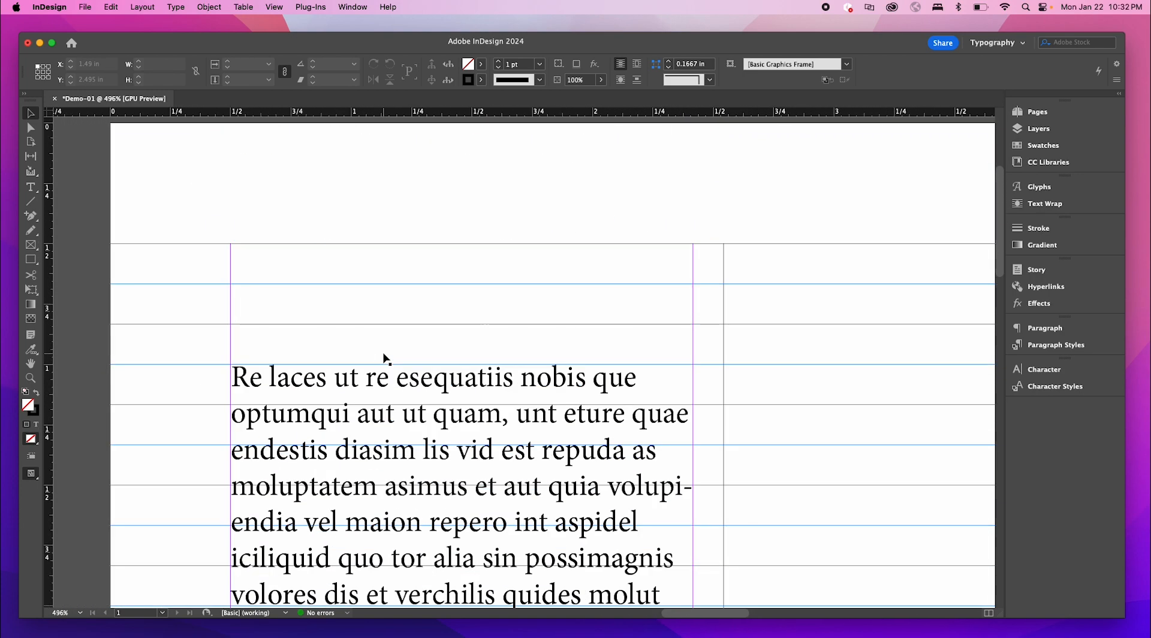
scroll(360, 324, down, 3)
click(348, 354)
scroll(346, 352, down, 1)
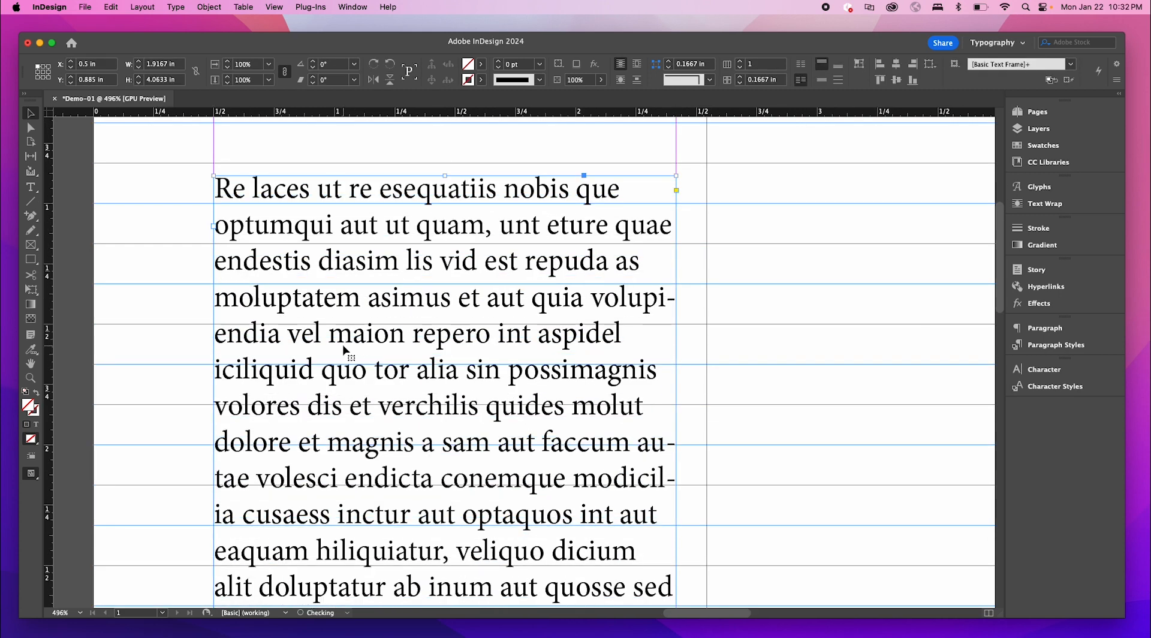
drag(344, 350, 344, 333)
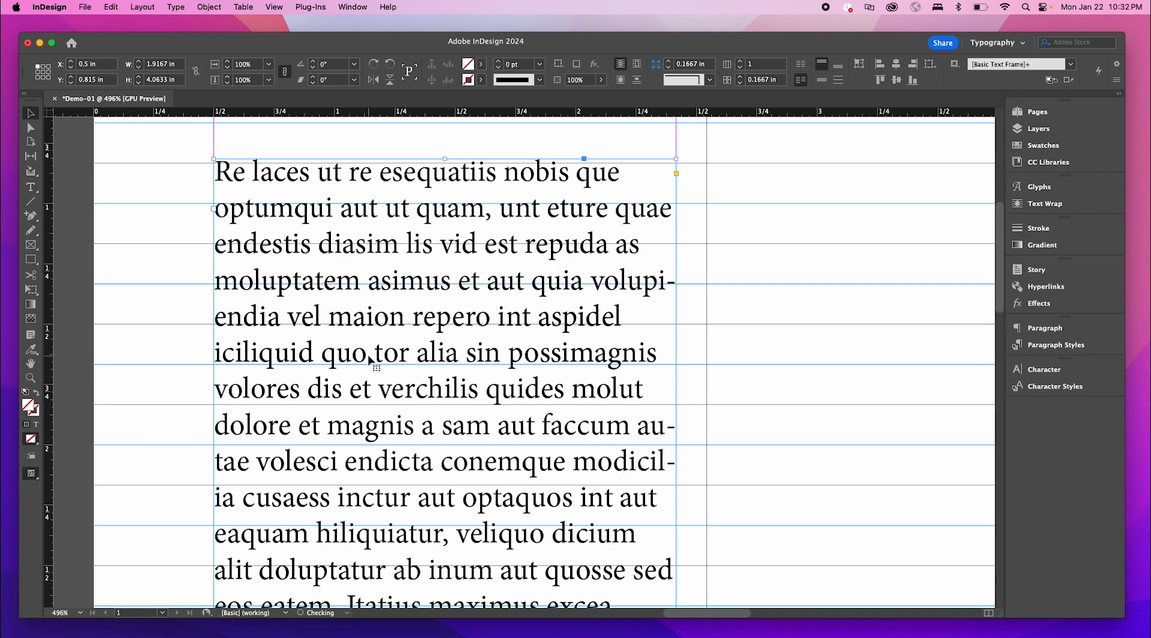
- Examine how the lines of the first-column text frame sit against the baseline grid across the page
scroll(369, 359, down, 2)
scroll(445, 408, down, 5)
scroll(460, 409, up, 2)
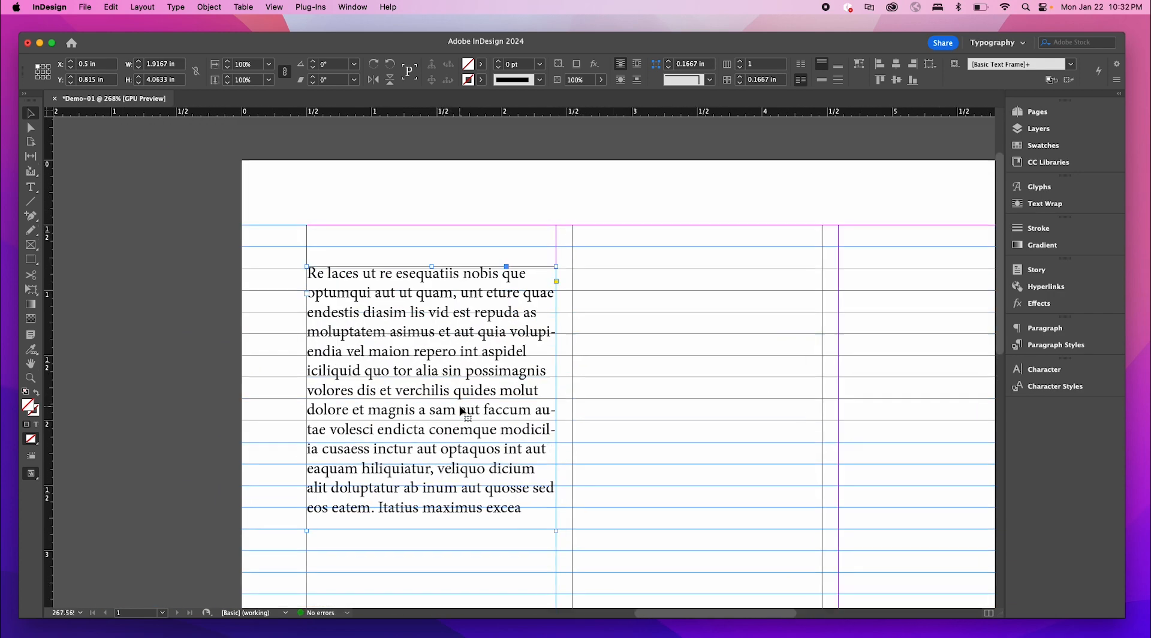
scroll(462, 411, down, 3)
scroll(462, 411, down, 1)
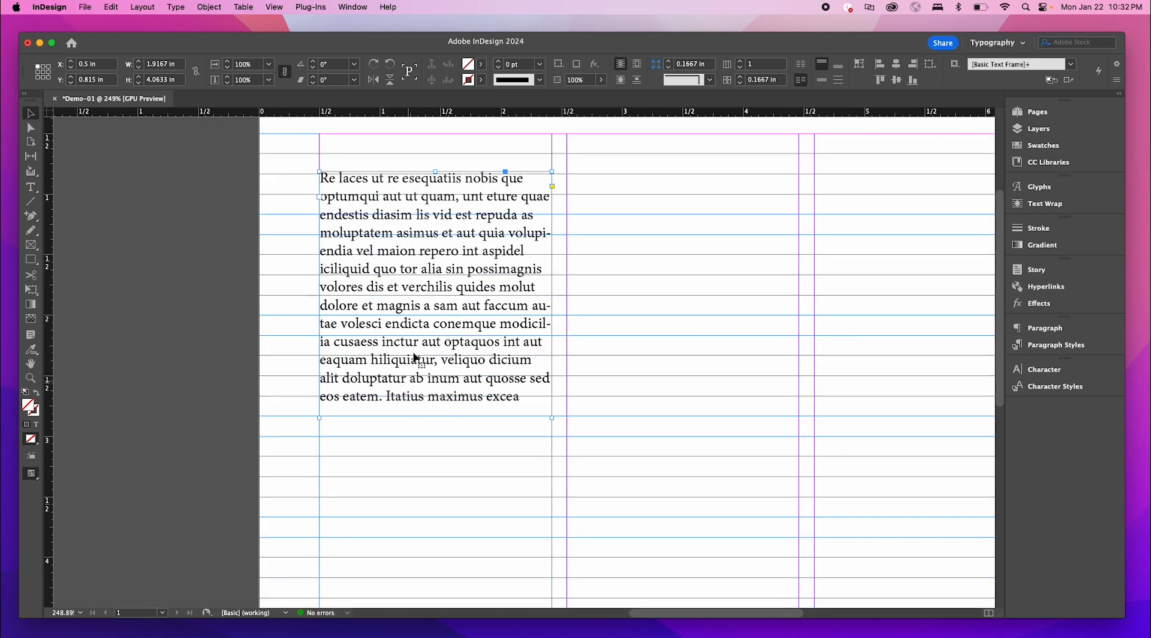
scroll(642, 319, down, 2)
scroll(499, 315, down, 1)
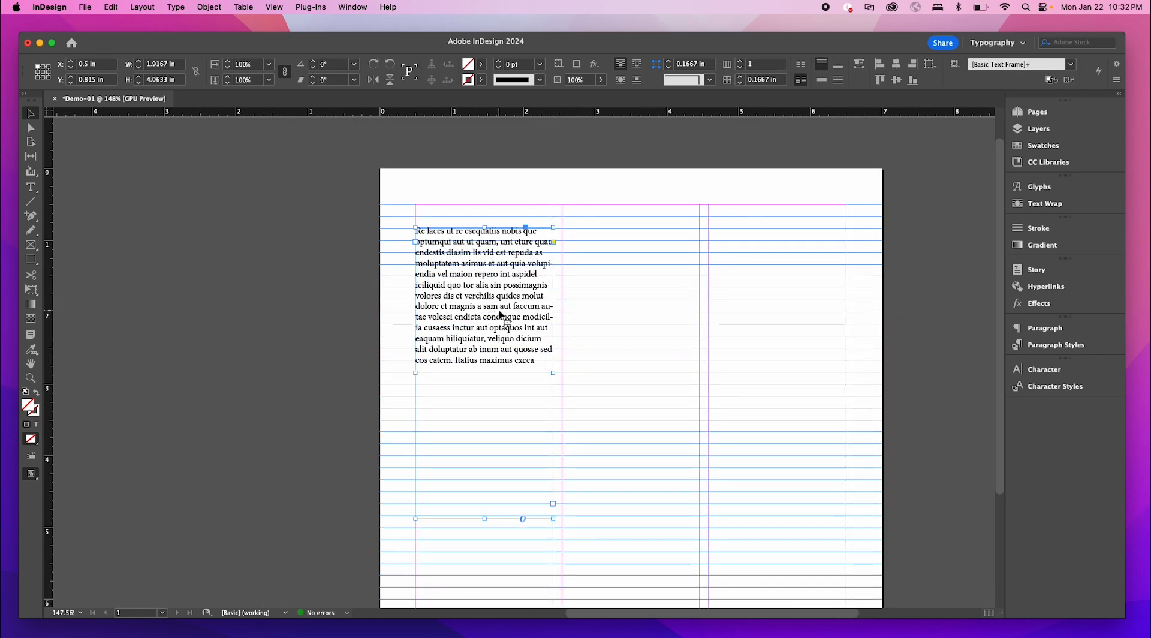
scroll(498, 314, up, 2)
- Align the first-column frame's paragraph to the baseline grid, comparing it once with the unaligned setting
double_click(507, 350)
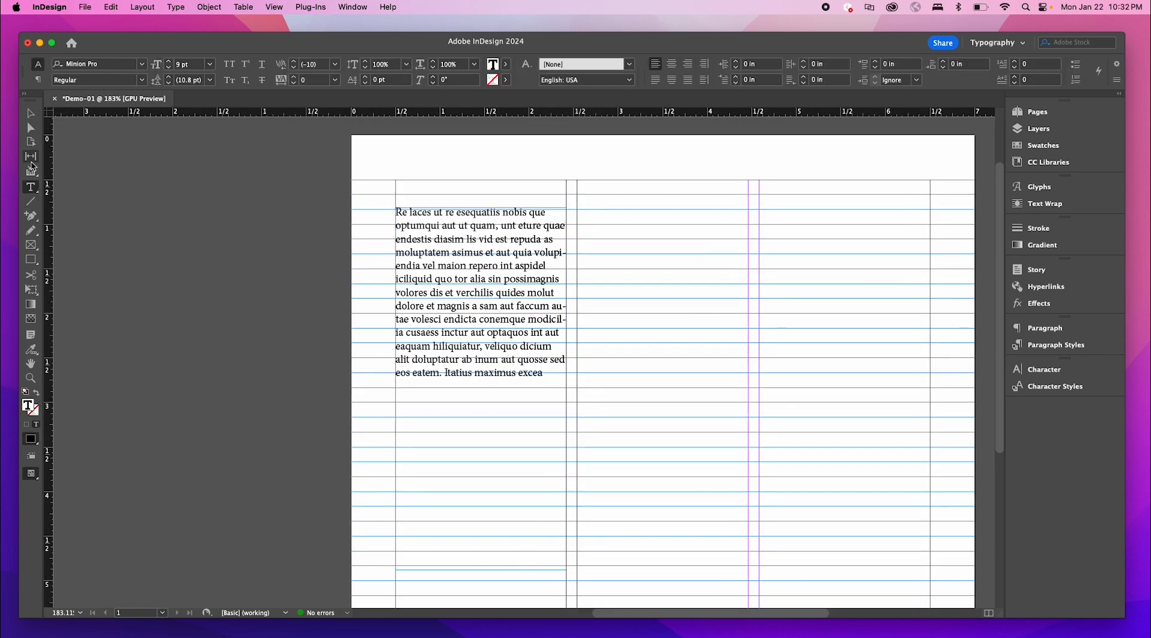
click(31, 113)
click(1081, 370)
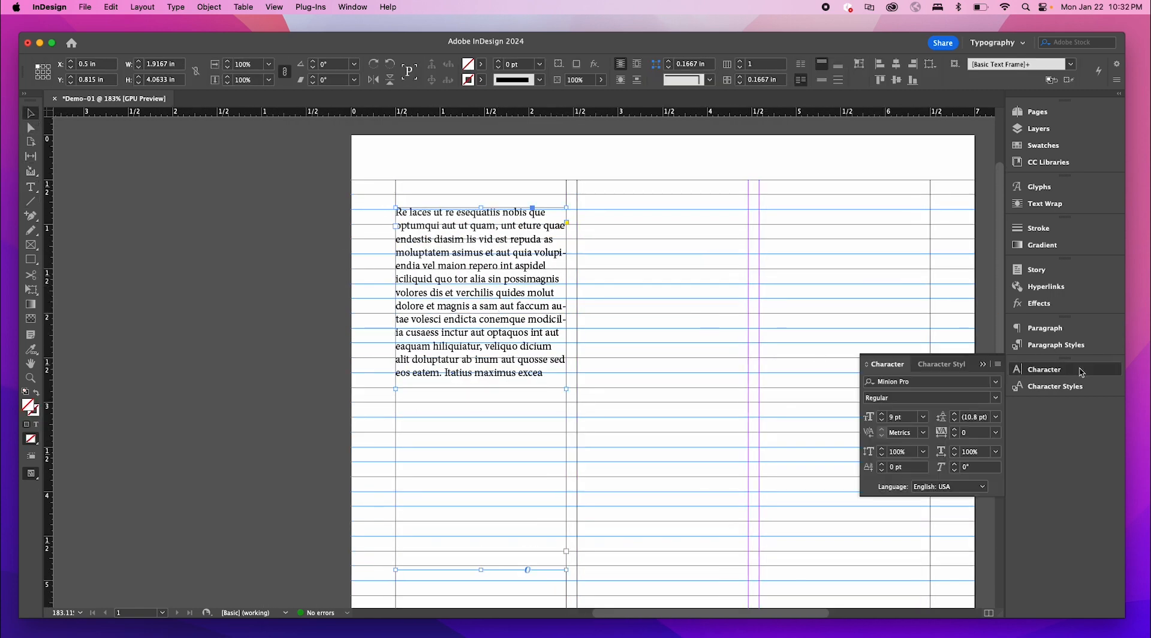
click(1081, 372)
click(1081, 327)
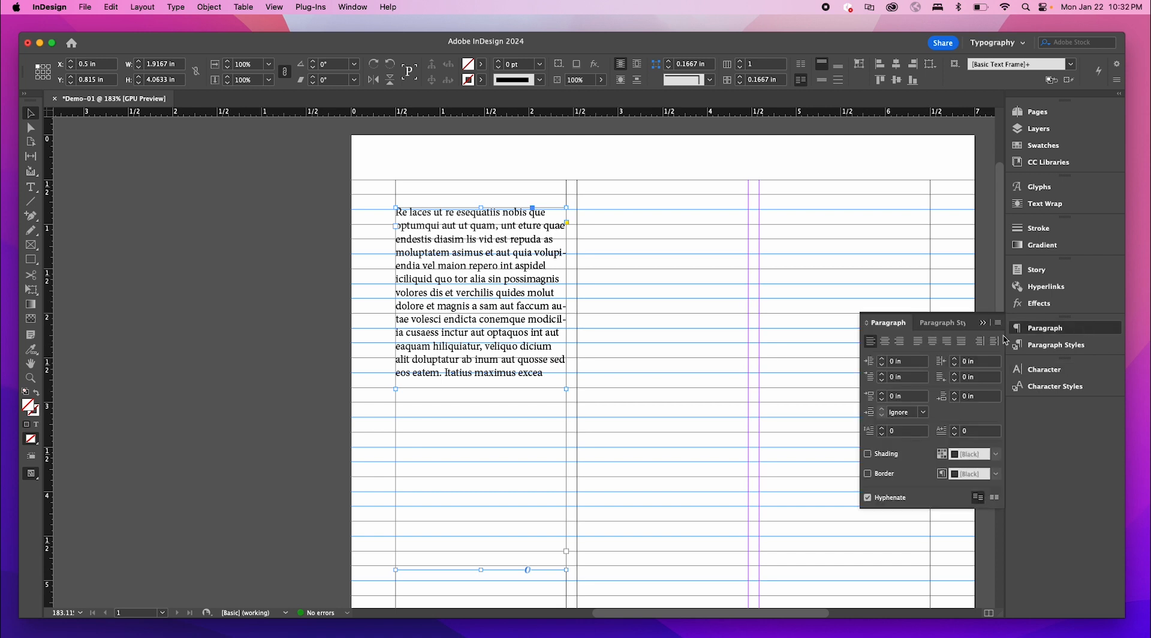
click(1083, 331)
click(1082, 331)
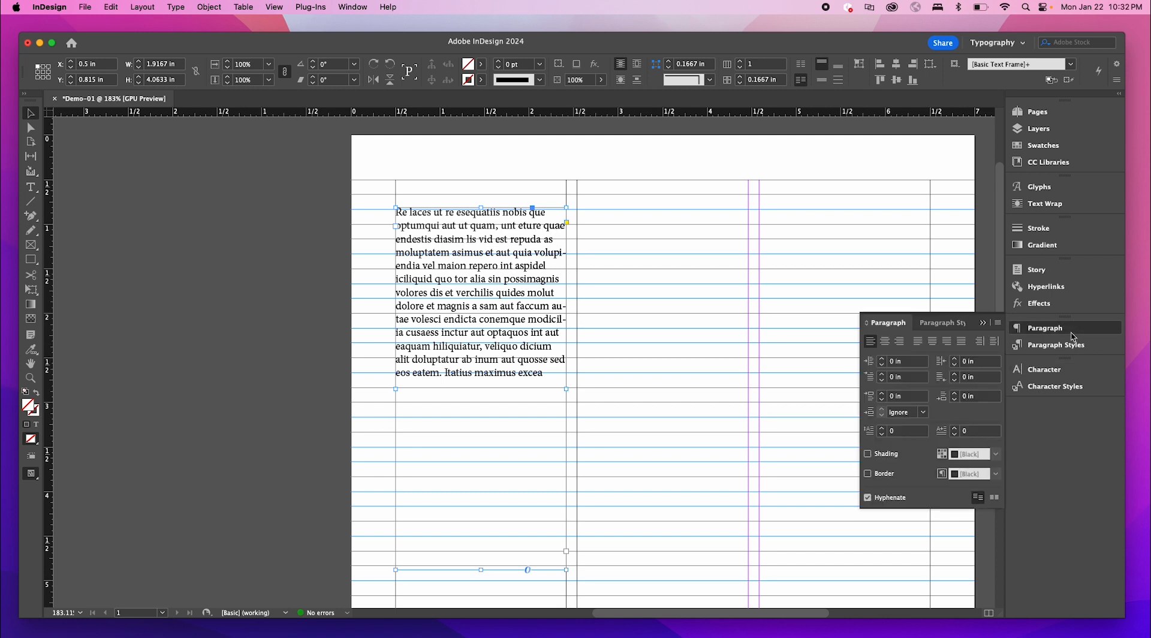
click(995, 498)
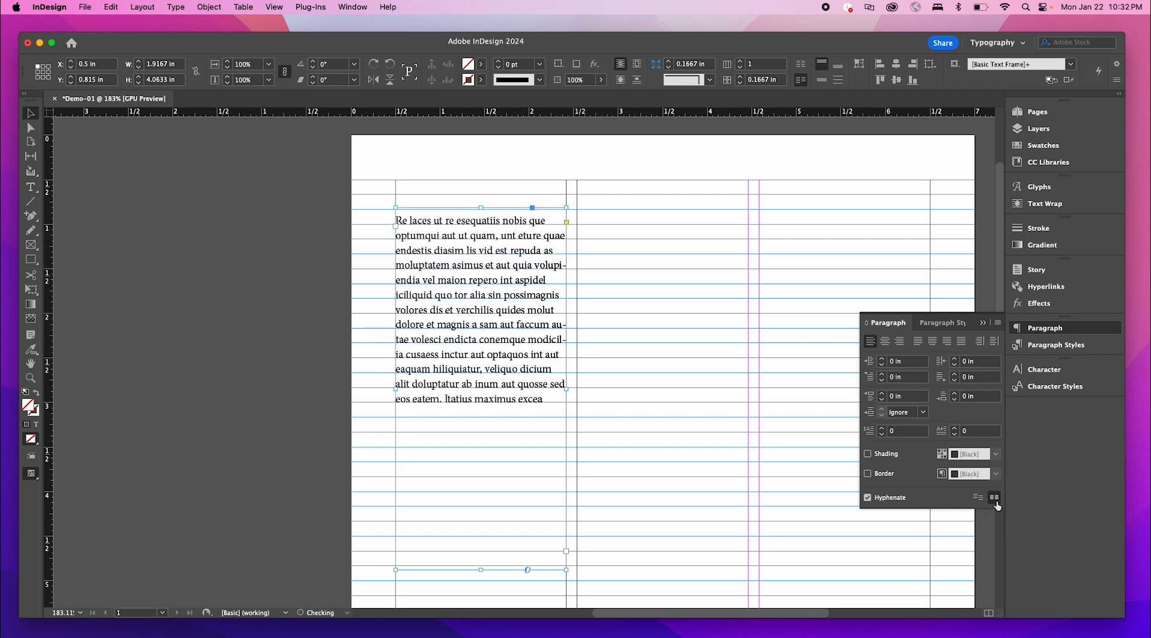
click(980, 498)
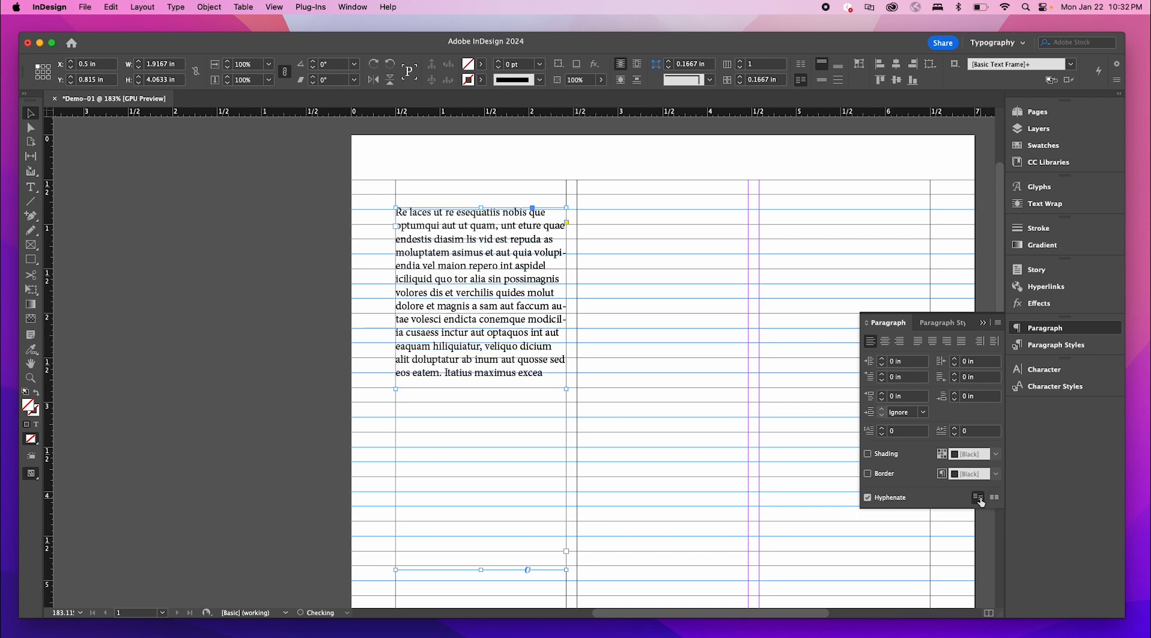
click(993, 498)
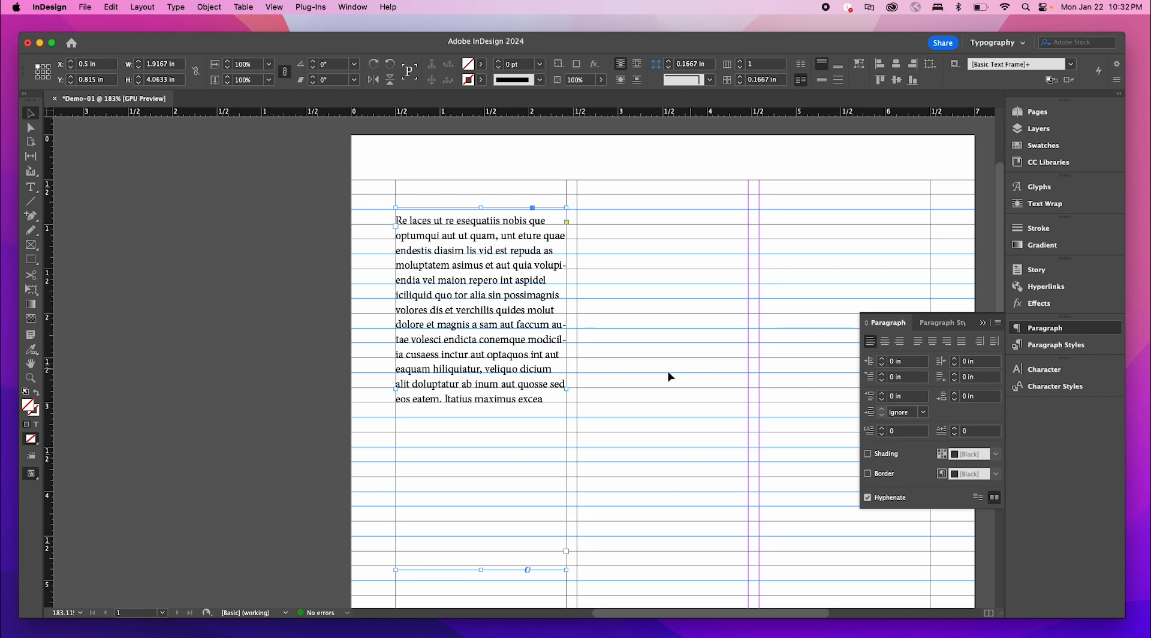
- Move the grid-aligned first-column text frame up to Y 0.6667 in
click(791, 329)
scroll(578, 444, right, 3)
scroll(578, 444, down, 1)
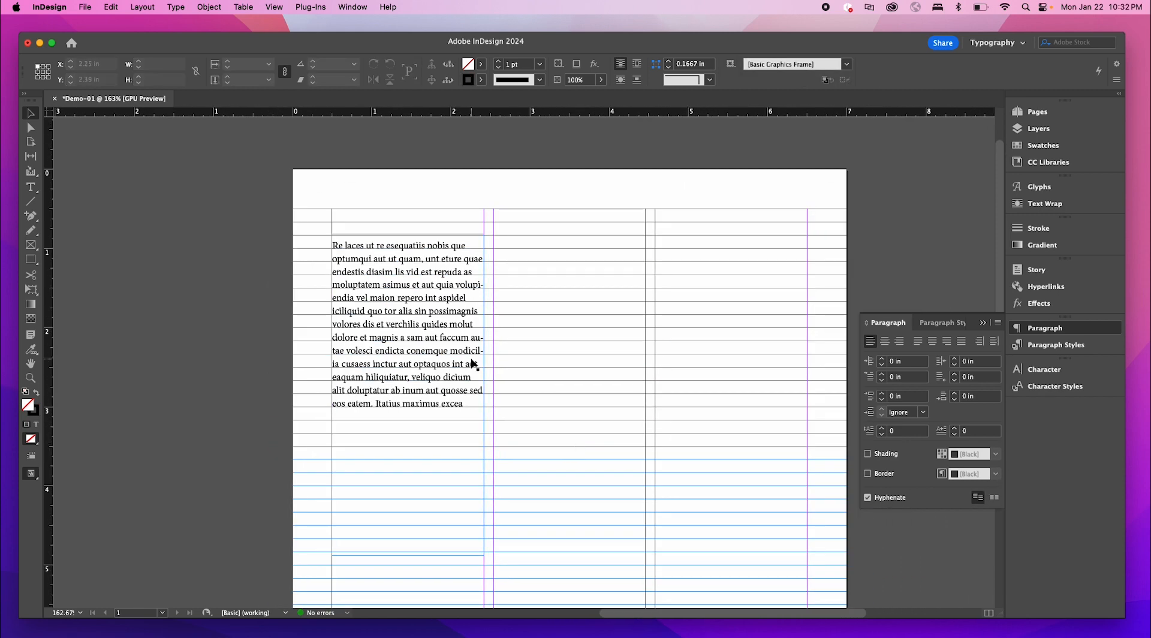
scroll(474, 364, up, 2)
click(410, 337)
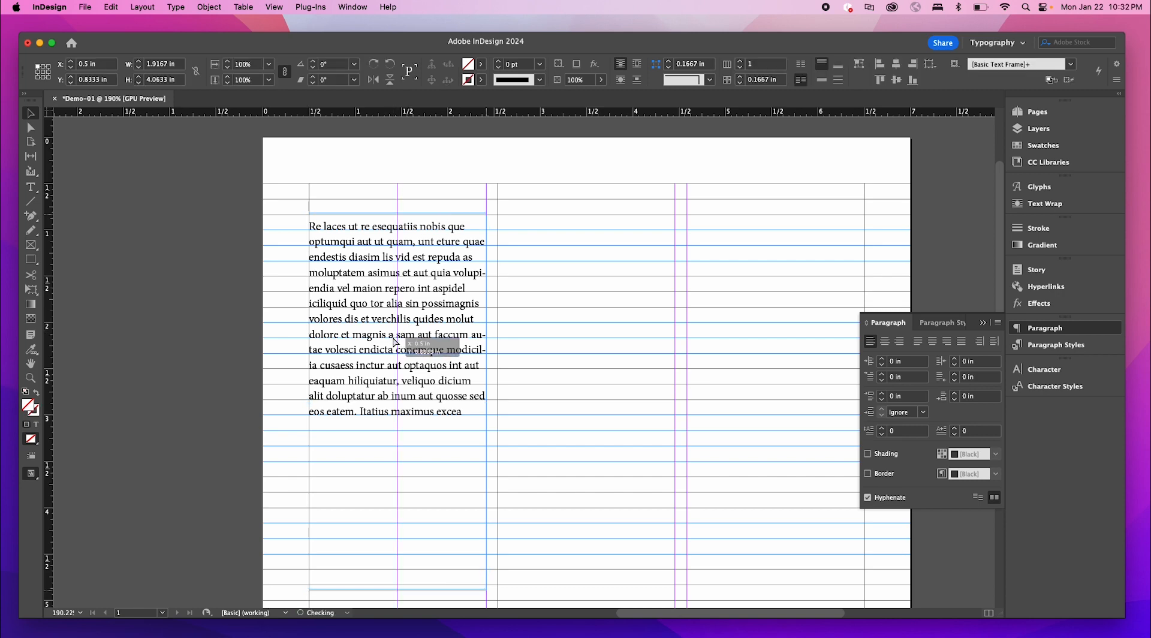
drag(395, 342, 419, 324)
- Try a font size of 10 pt on all the placeholder text and set it to 11 pt
double_click(429, 339)
drag(467, 399, 342, 196)
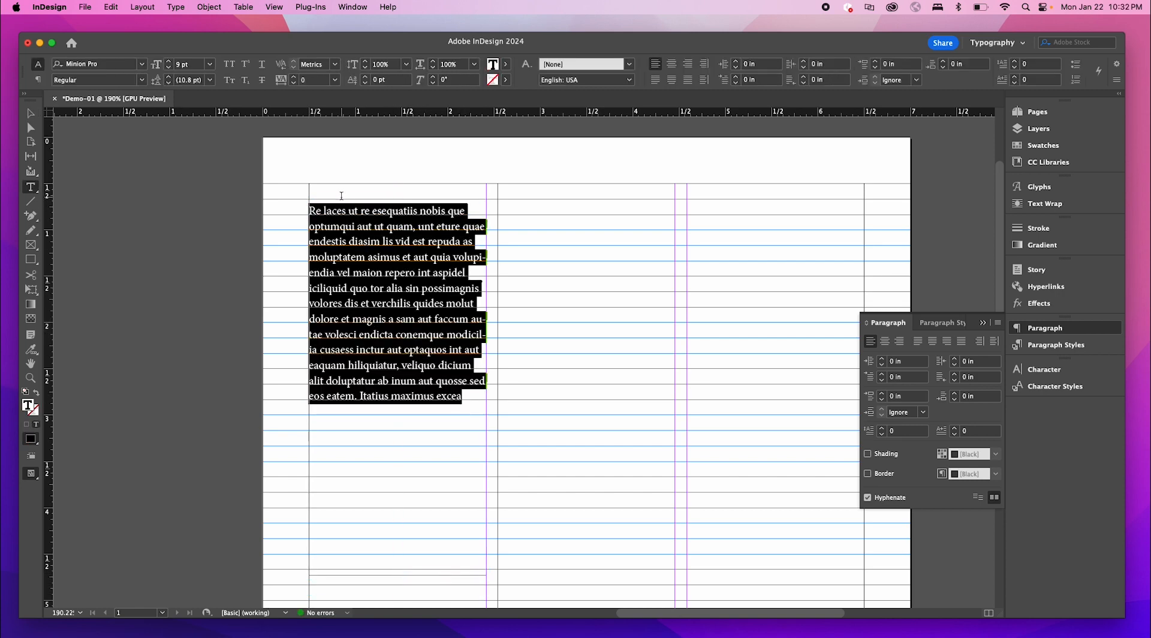
click(170, 61)
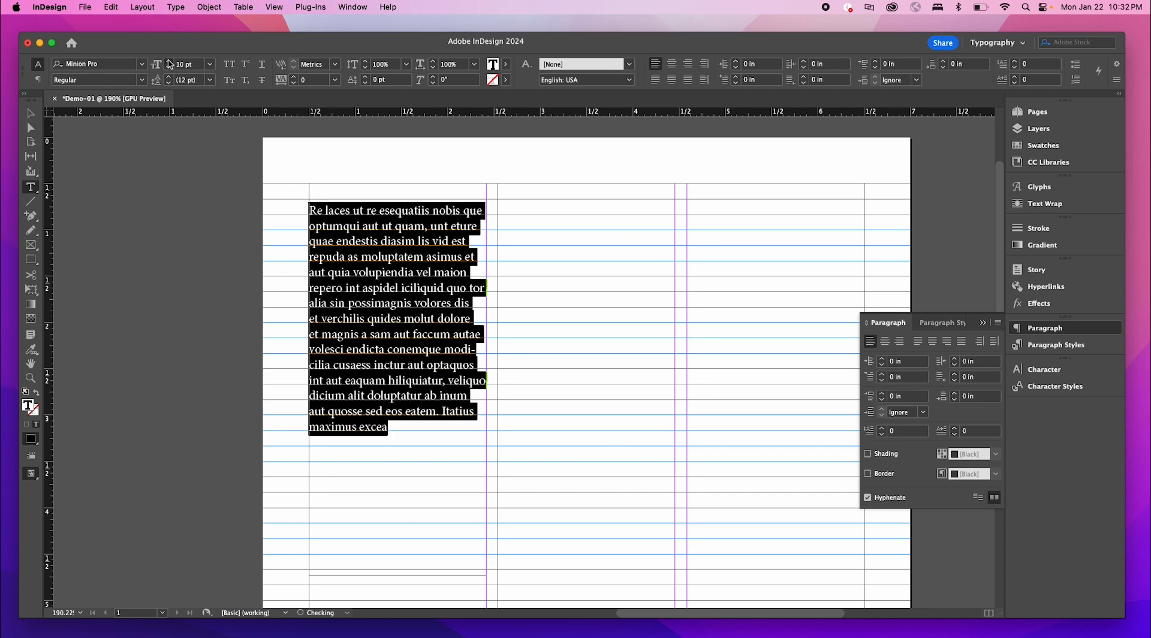
click(169, 61)
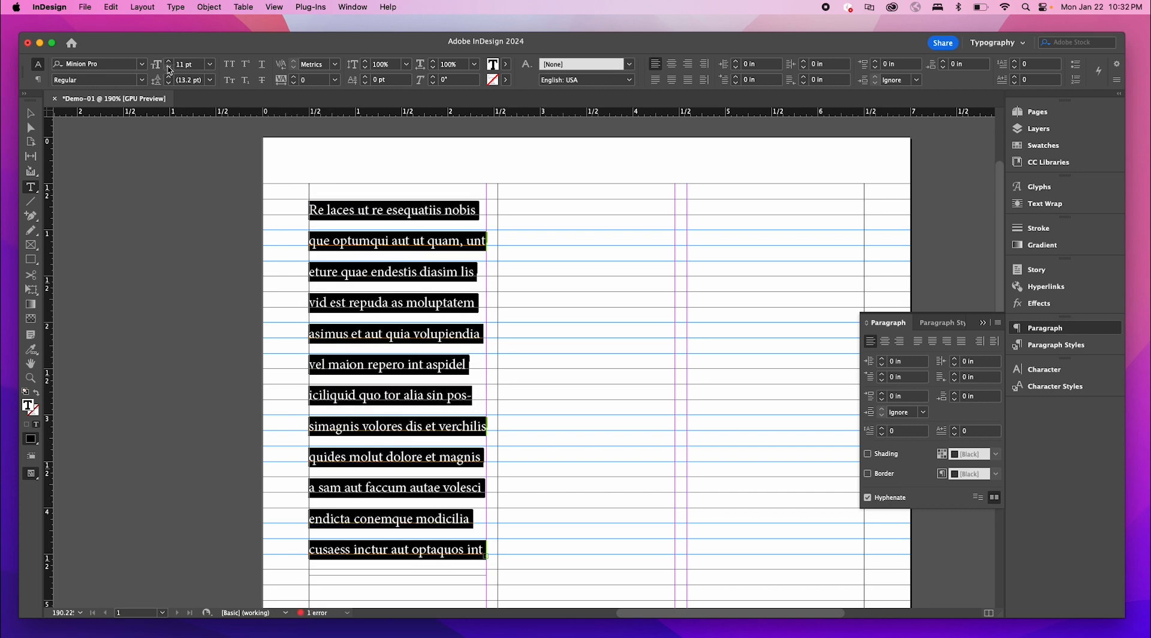
click(169, 67)
click(169, 61)
- Deselect the text and toggle the Preview screen mode to review the line spacing with and without the guides
click(30, 112)
click(592, 361)
scroll(593, 361, down, 2)
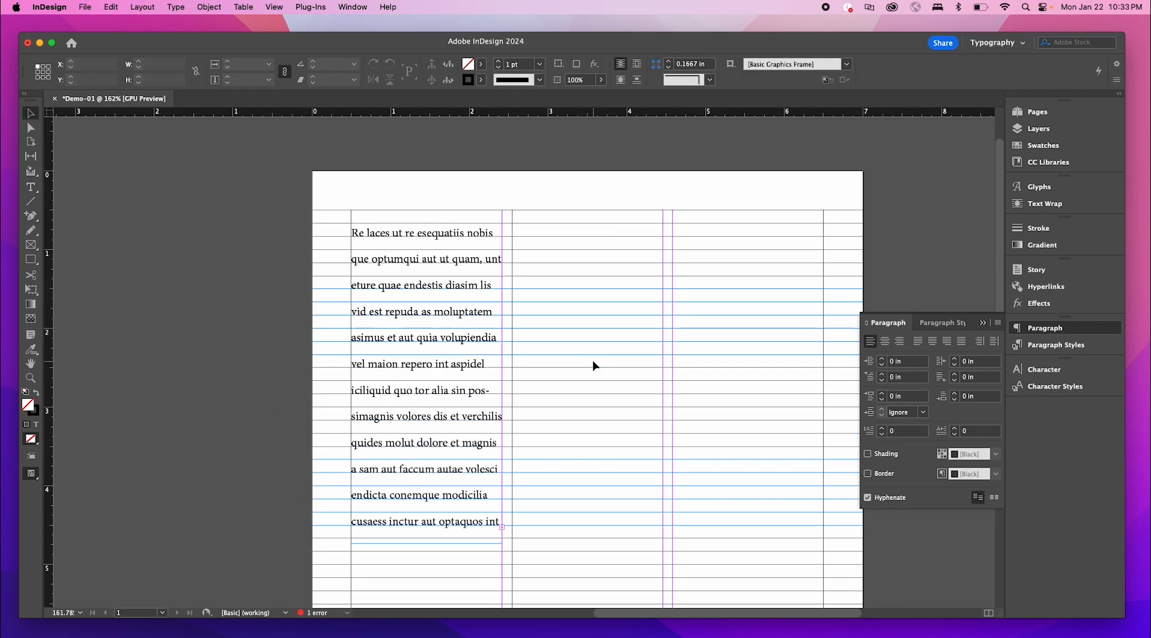
key(w)
key(w)
scroll(509, 396, down, 1)
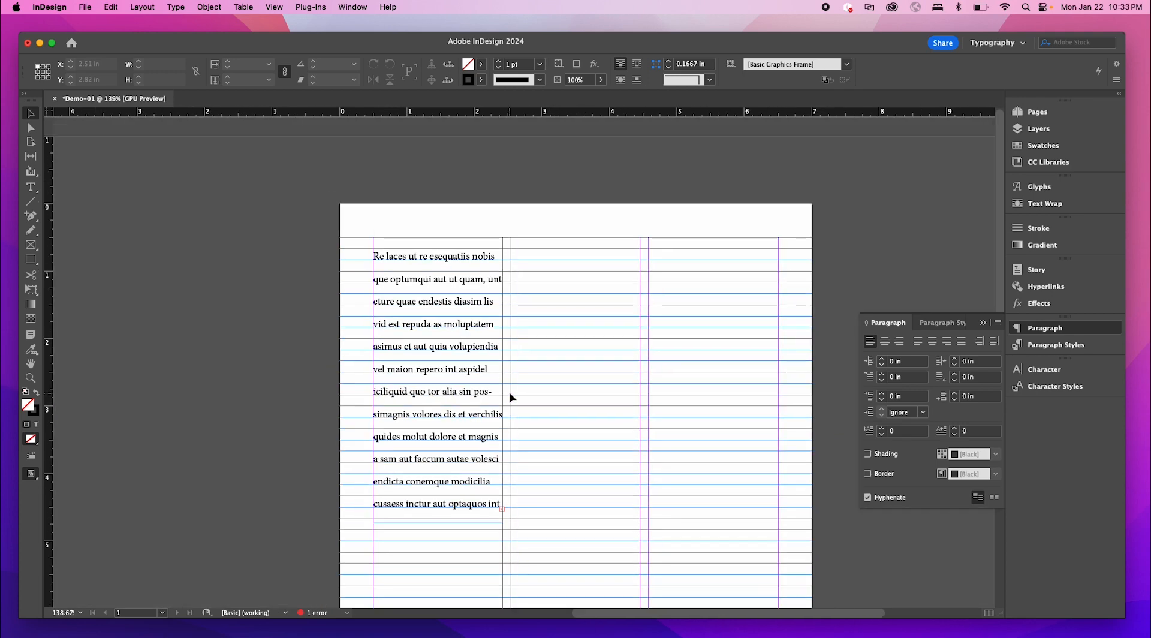
- Switch baseline grid alignment off and on repeatedly for all the placeholder text to compare its line spacing
scroll(478, 393, up, 1)
click(455, 421)
triple_click(472, 442)
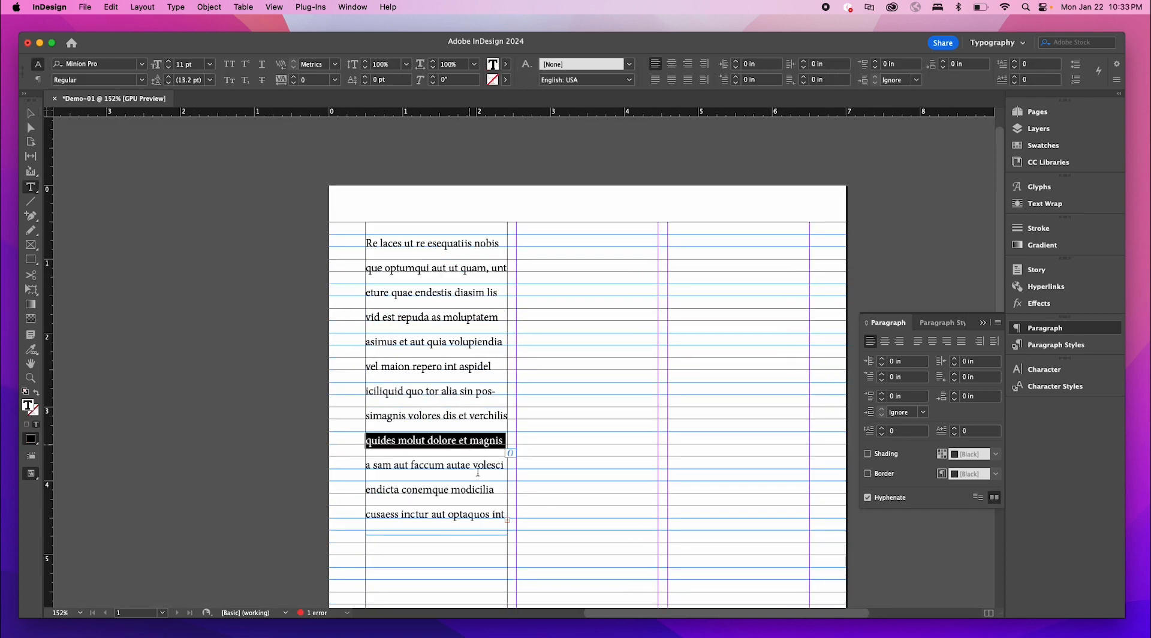
key(super+a)
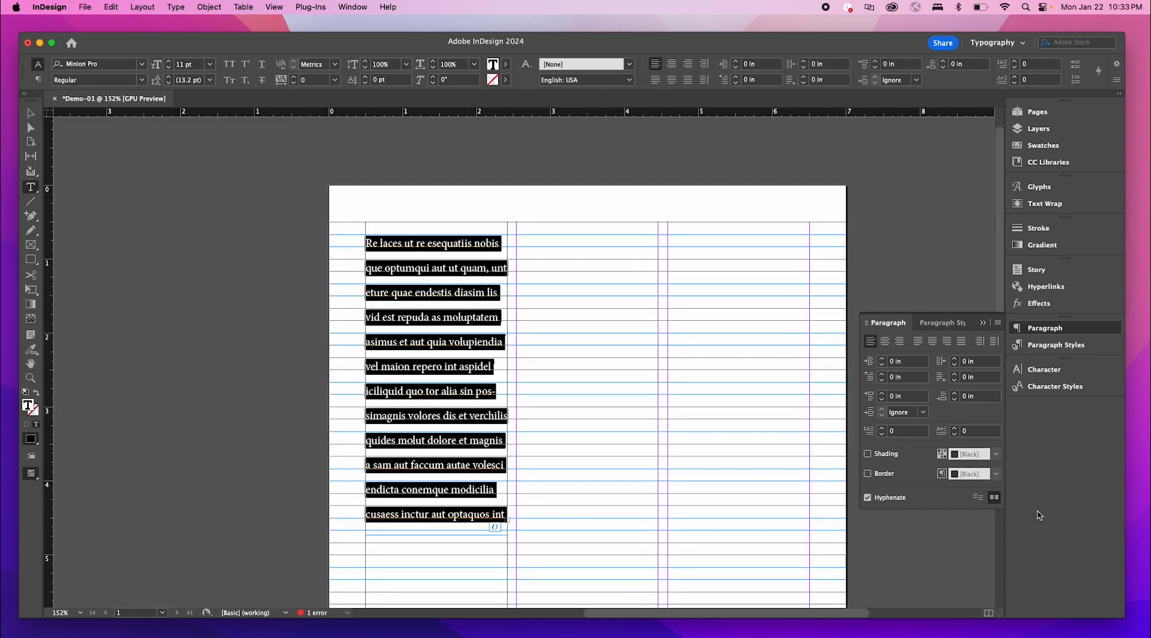
click(977, 497)
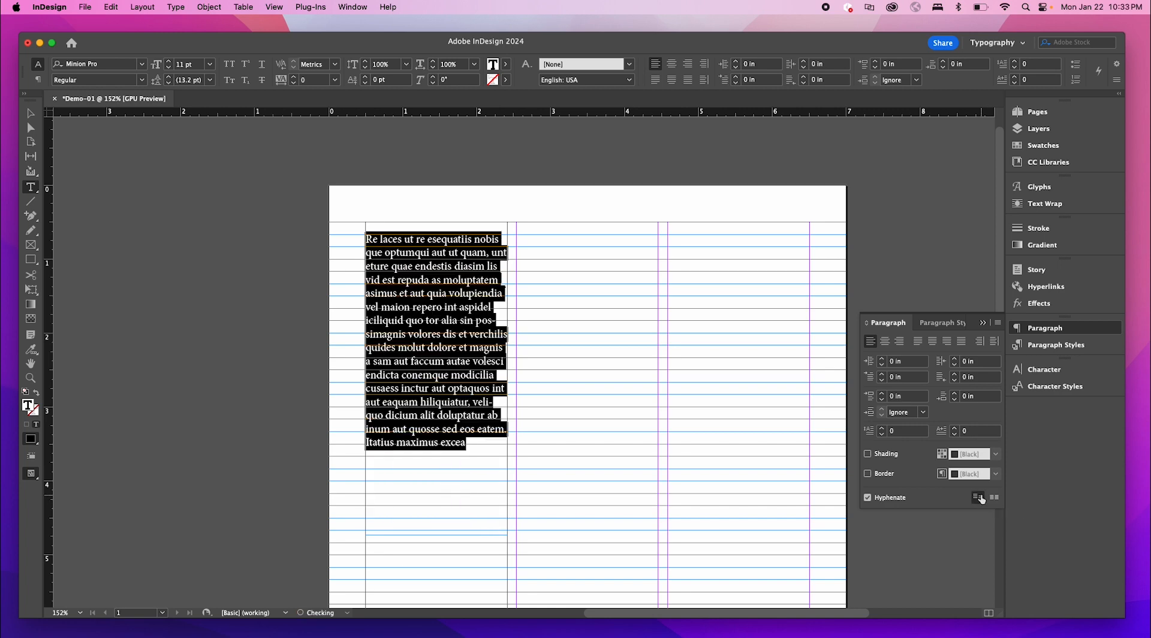
click(994, 497)
click(978, 497)
click(993, 499)
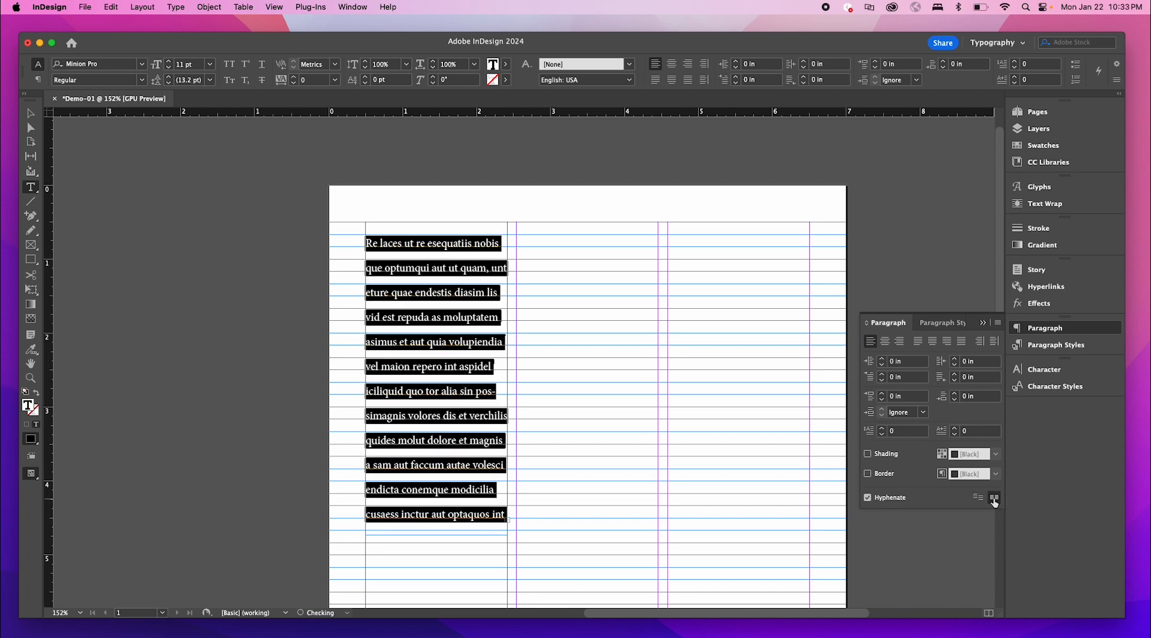
click(978, 497)
click(994, 497)
click(979, 498)
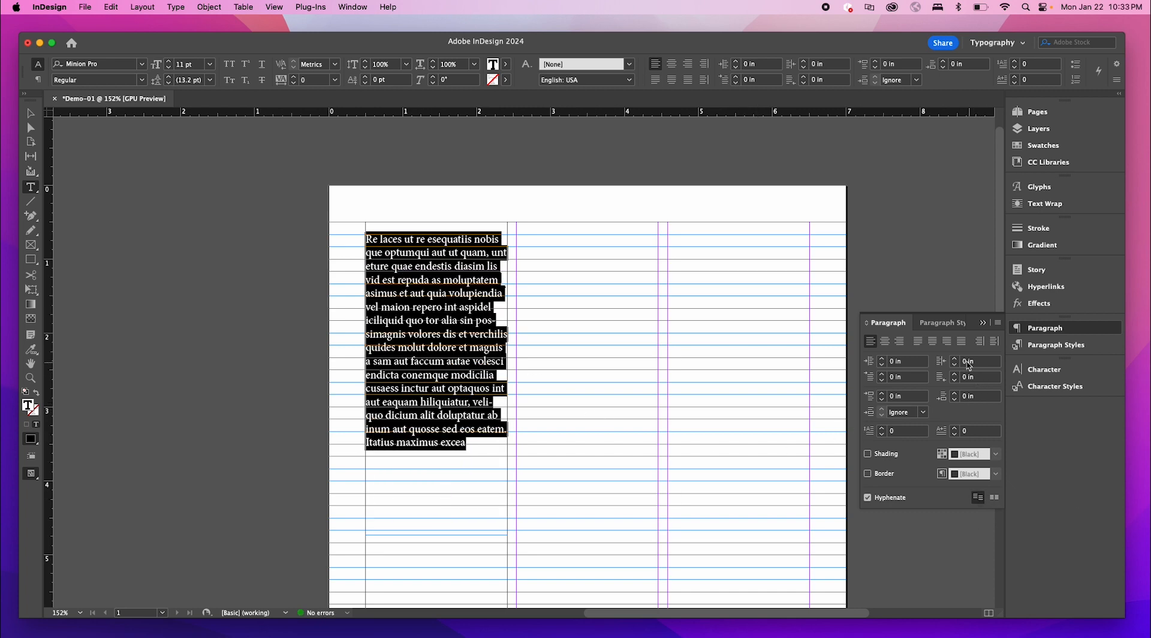
click(994, 497)
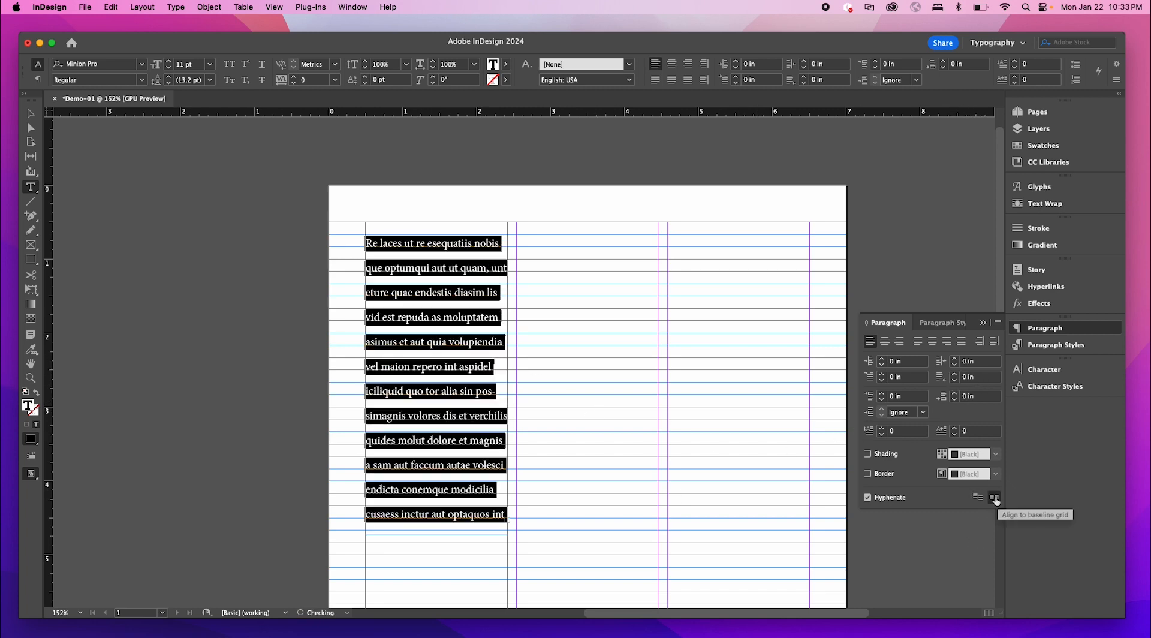
click(978, 497)
click(994, 497)
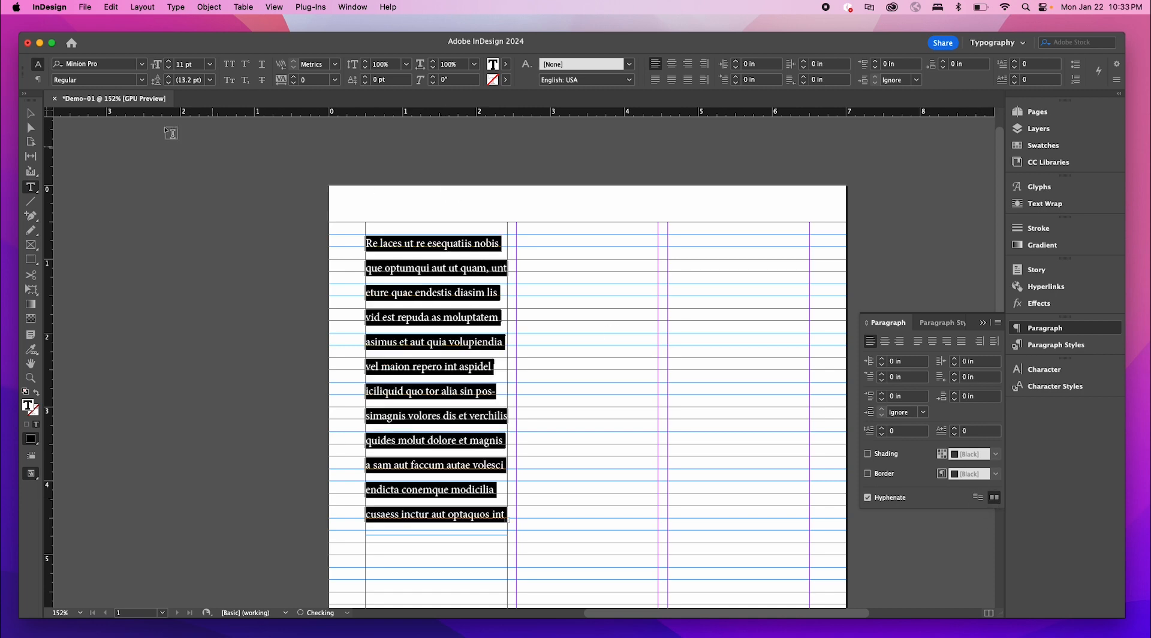
- Set the baseline grid increment to 6 pt in the Grids preferences
click(85, 8)
mouse_move(49, 7)
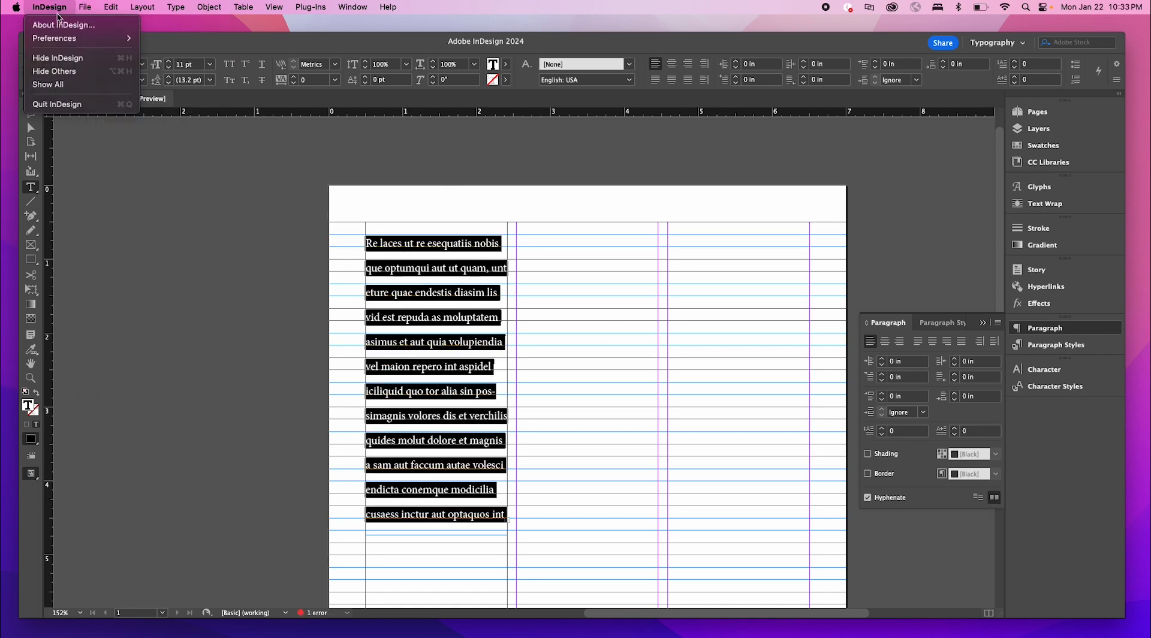
mouse_move(68, 42)
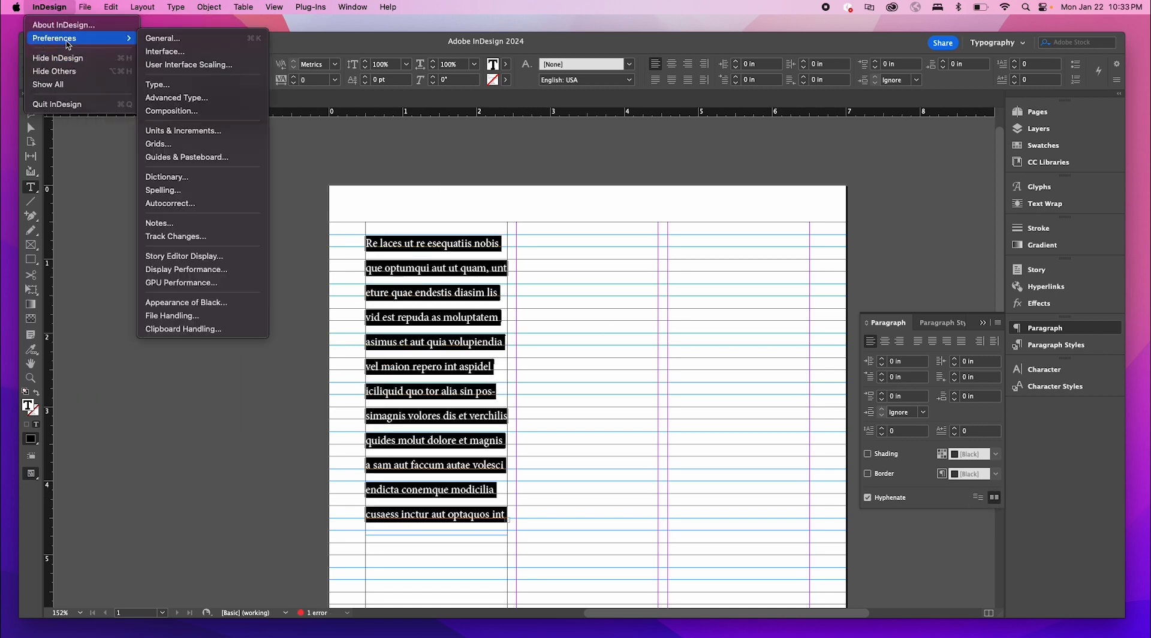
click(158, 144)
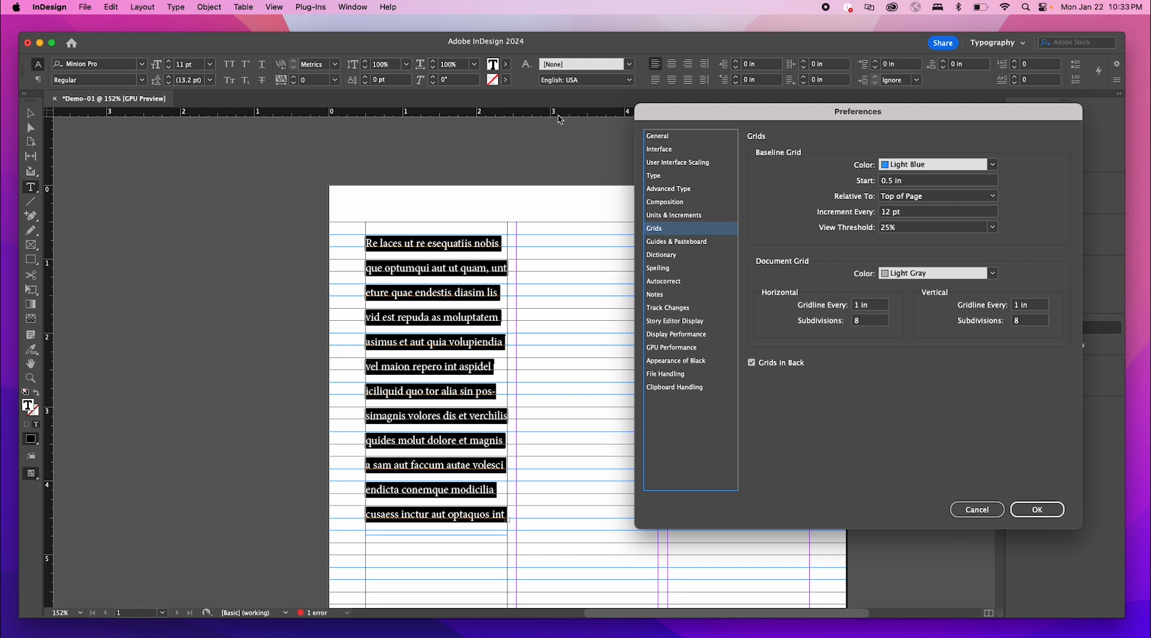
click(936, 212)
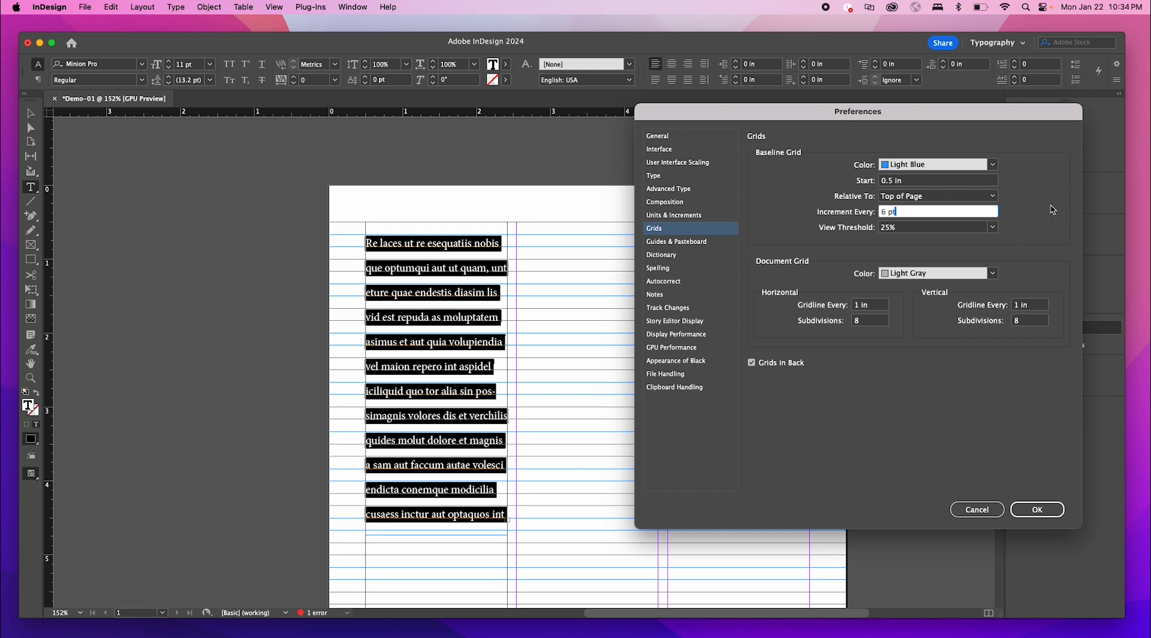
drag(1018, 118, 957, 107)
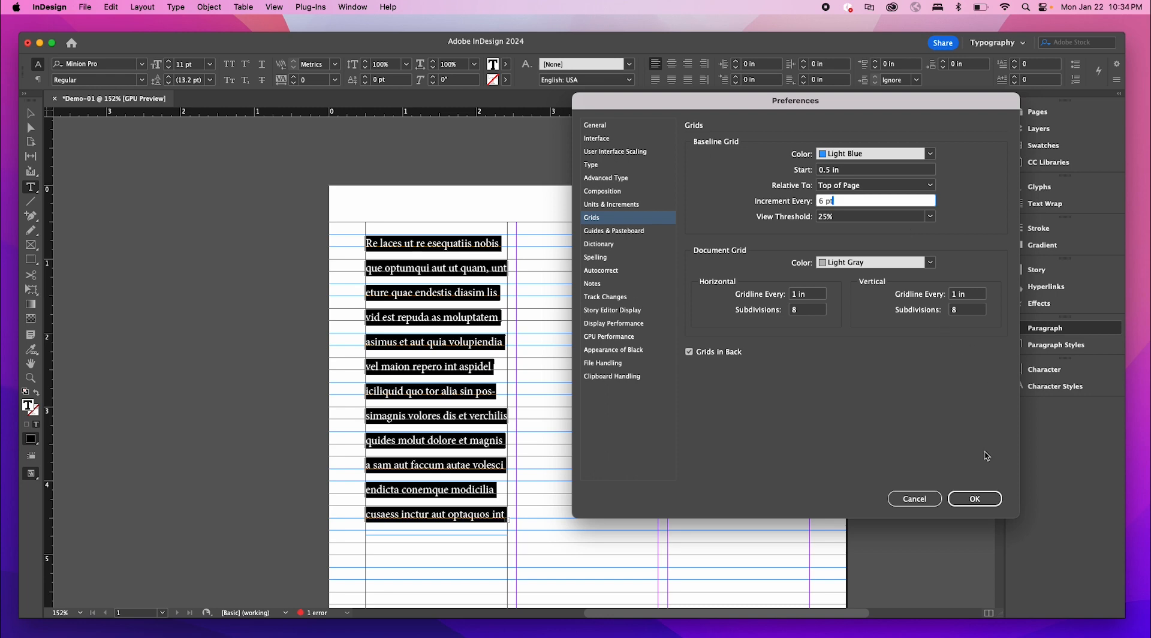
click(997, 501)
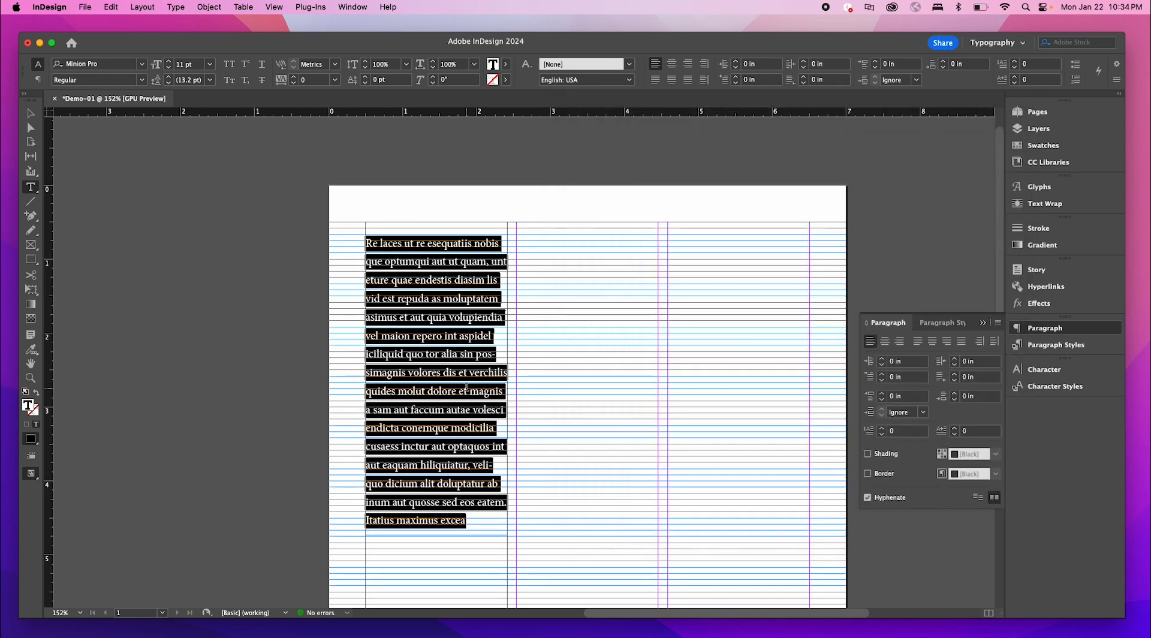
- Leave text editing and examine how the first-column text lines sit on the finer baseline grid
scroll(608, 348, up, 3)
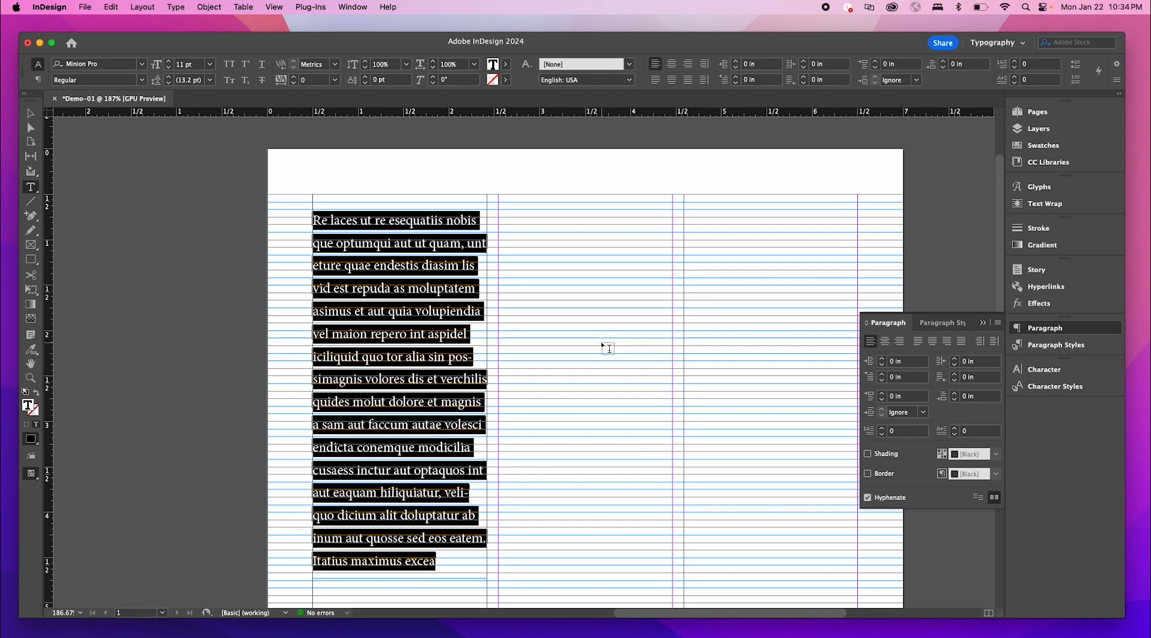
scroll(607, 348, up, 2)
scroll(608, 348, down, 1)
scroll(486, 444, down, 1)
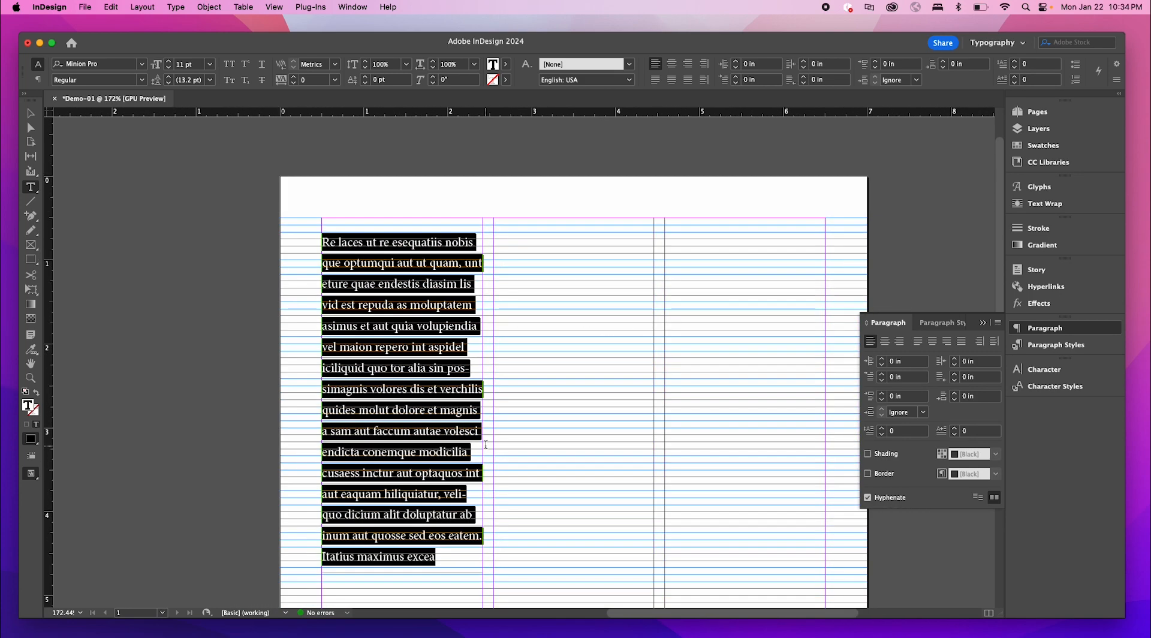
scroll(591, 428, up, 2)
scroll(591, 428, down, 1)
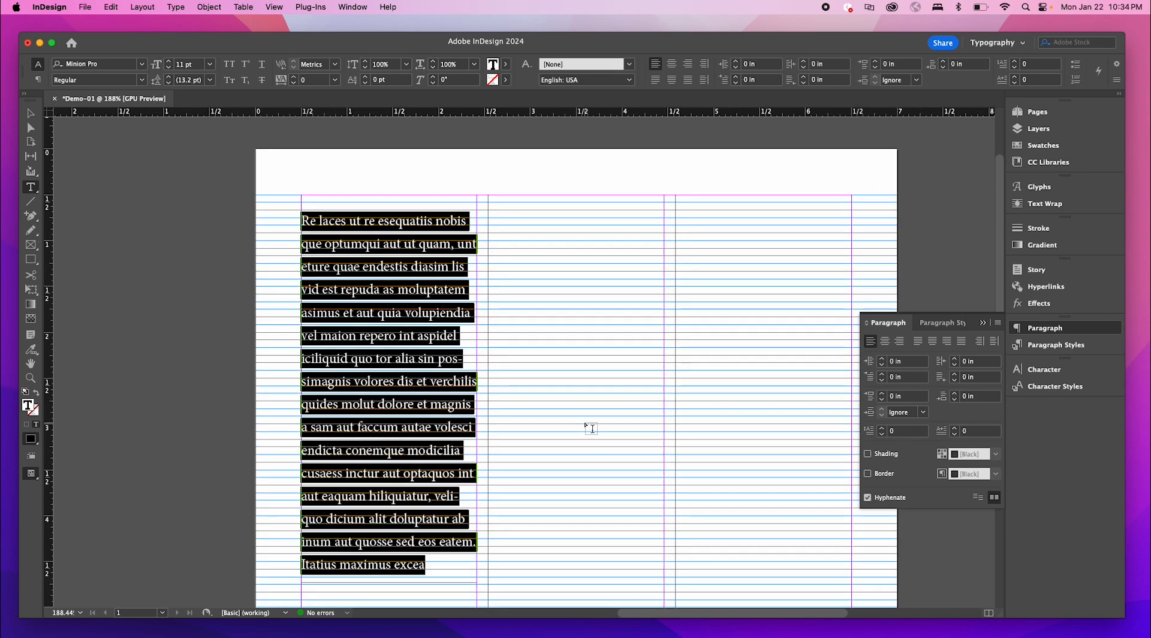
text(v)
key(super+z)
key(Escape)
key(space)
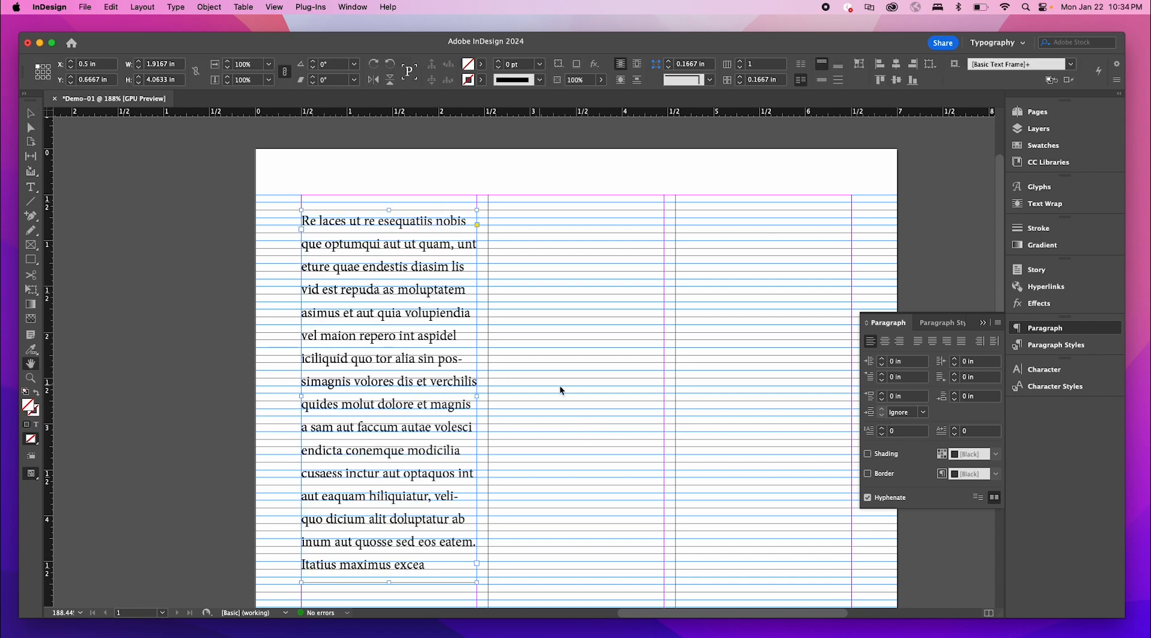
drag(560, 391, 577, 347)
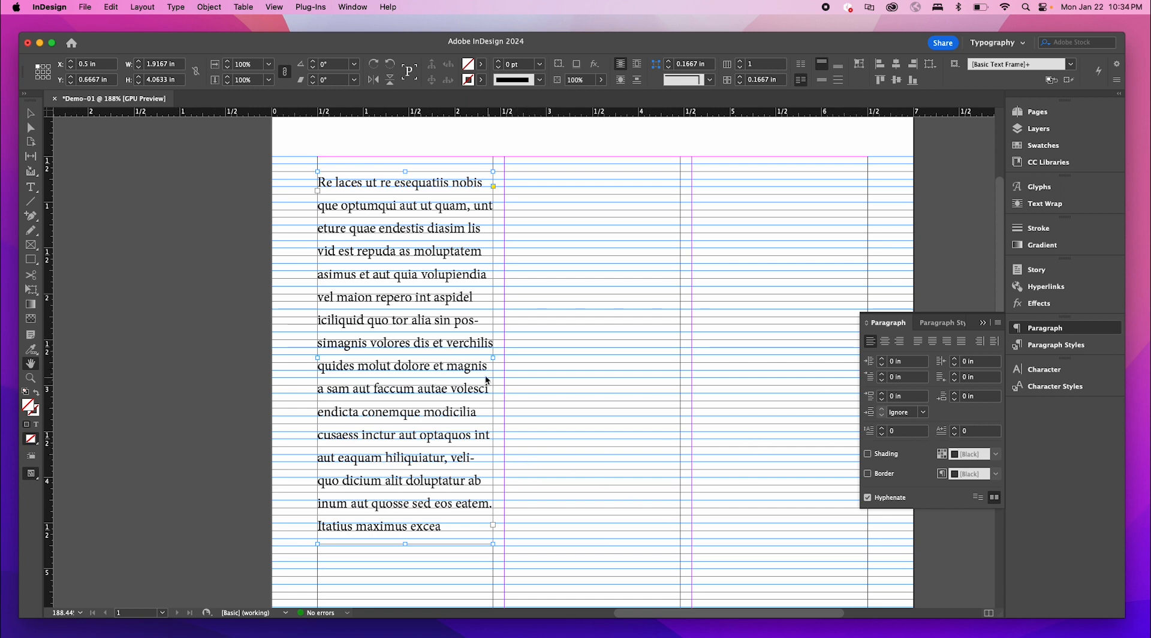
- Toggle baseline grid alignment for all the placeholder text, and set it to 12 pt size with 13 pt leading
double_click(443, 329)
key(ctrl+a)
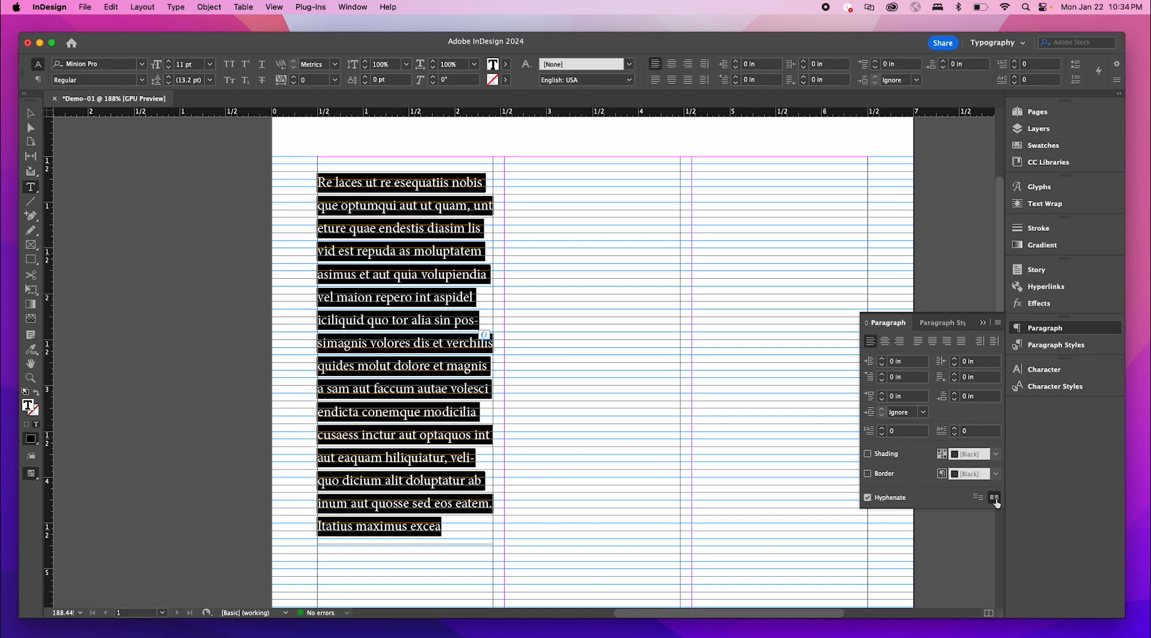
click(980, 499)
click(994, 500)
click(170, 82)
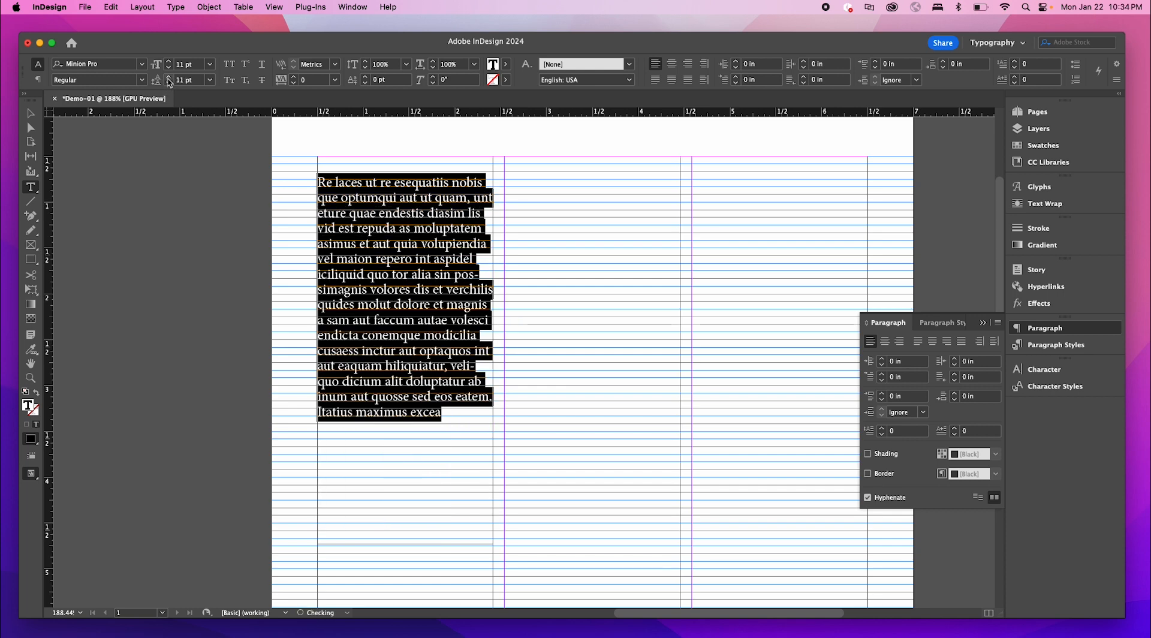
click(169, 77)
click(170, 83)
click(170, 68)
click(170, 60)
click(170, 60)
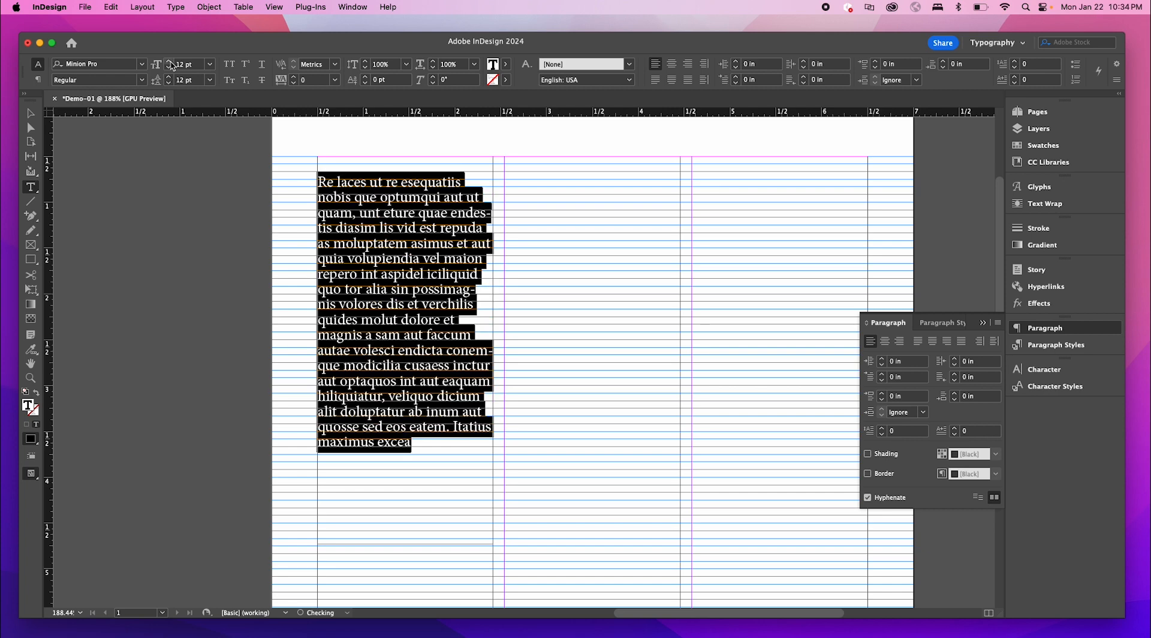
click(170, 76)
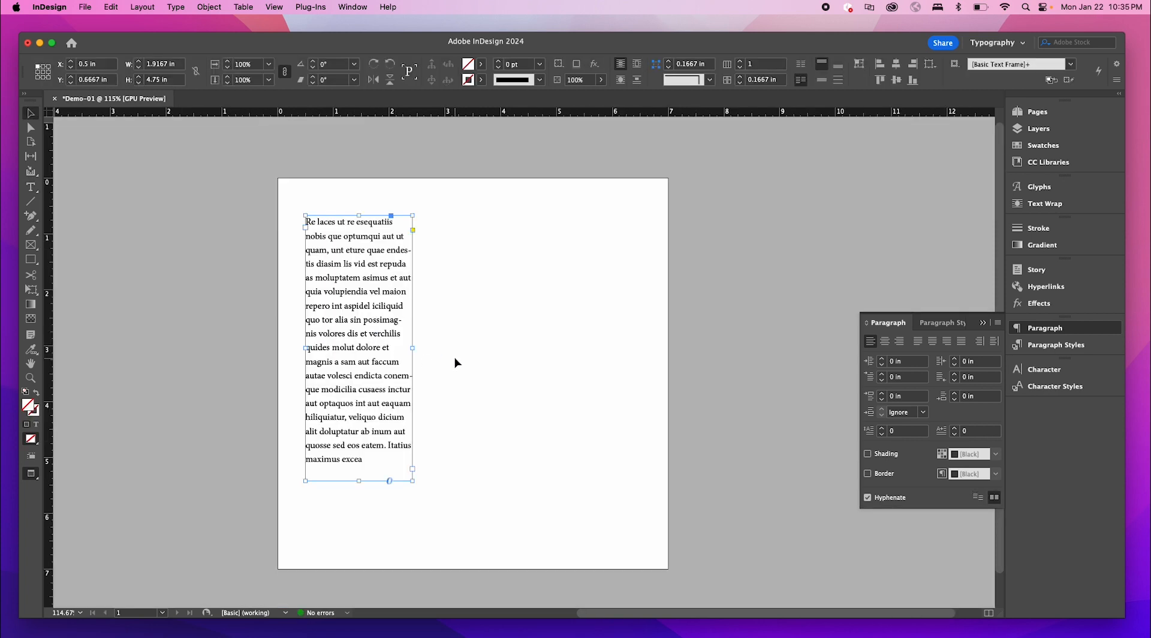
- Select all the placeholder text and check its size and leading in the Character settings, leaving it deselected
click(472, 362)
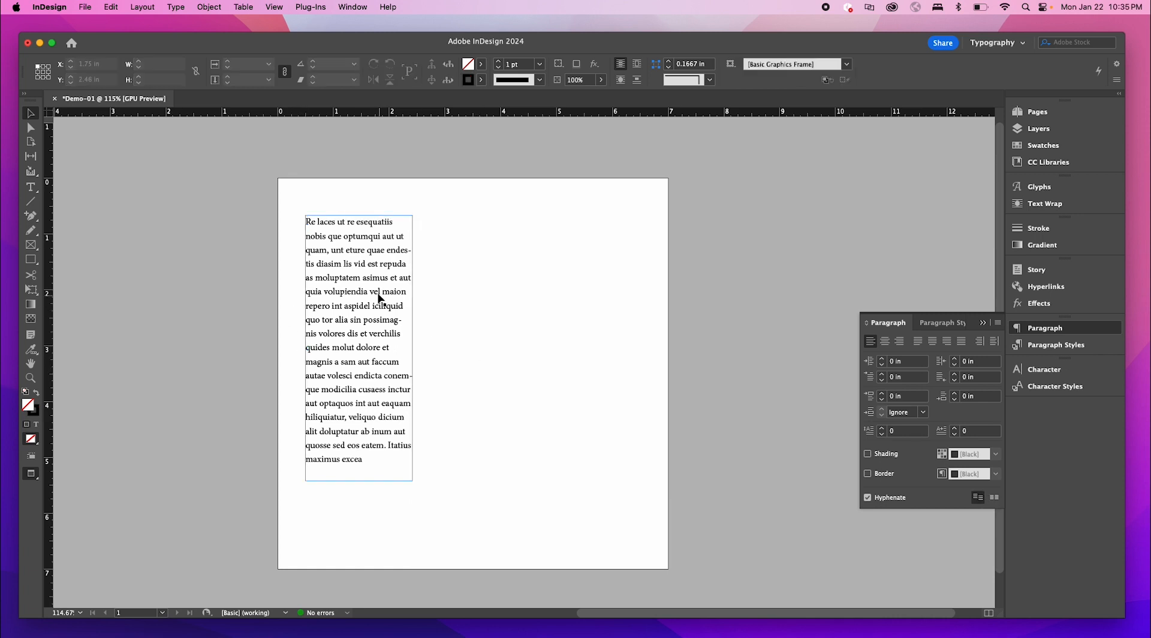
triple_click(375, 322)
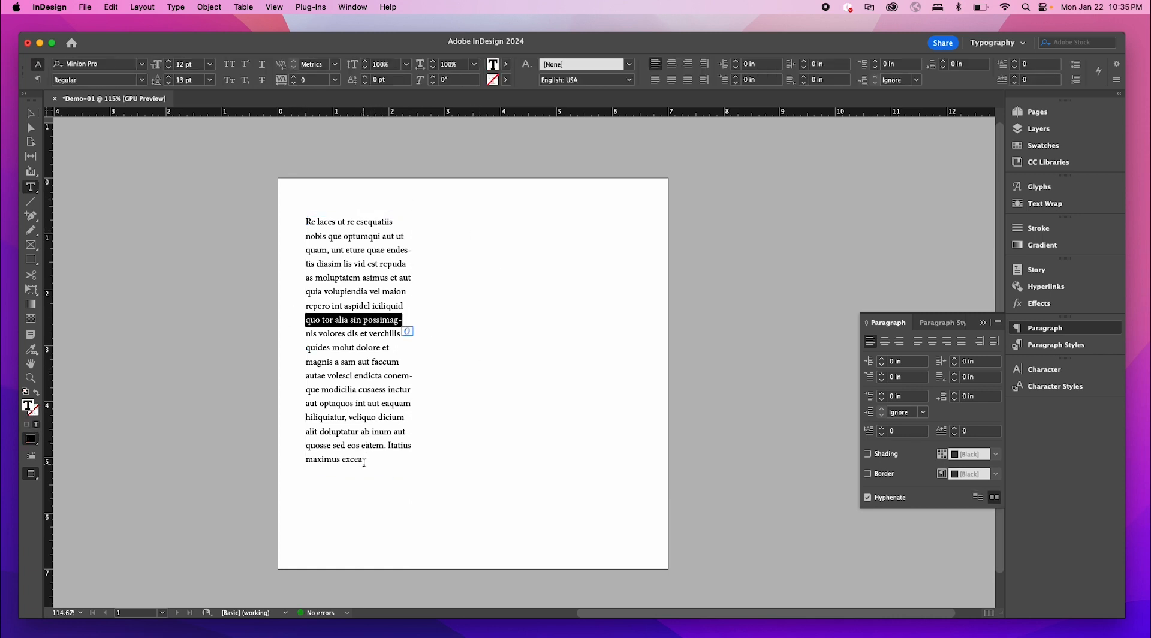
drag(363, 461, 265, 208)
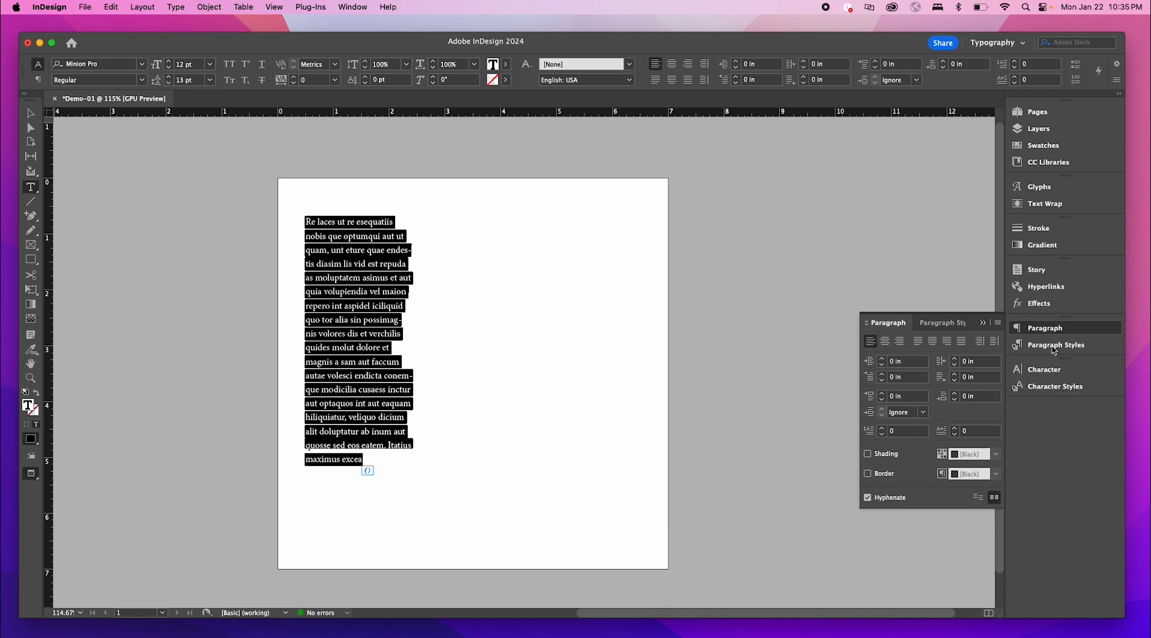
click(1044, 369)
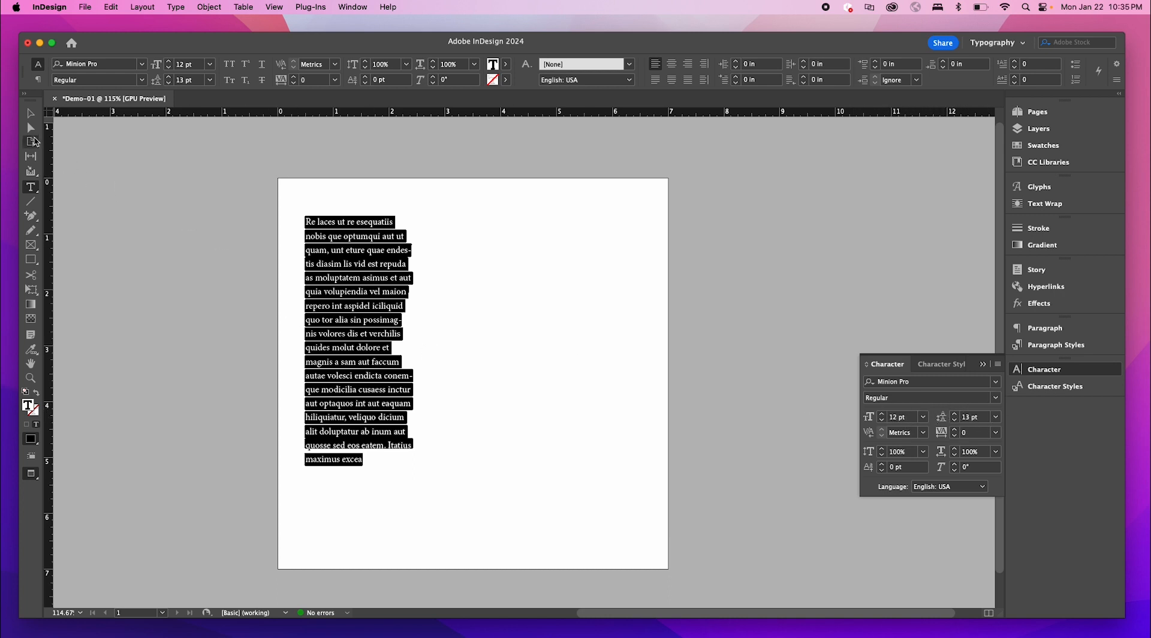
click(30, 112)
click(148, 262)
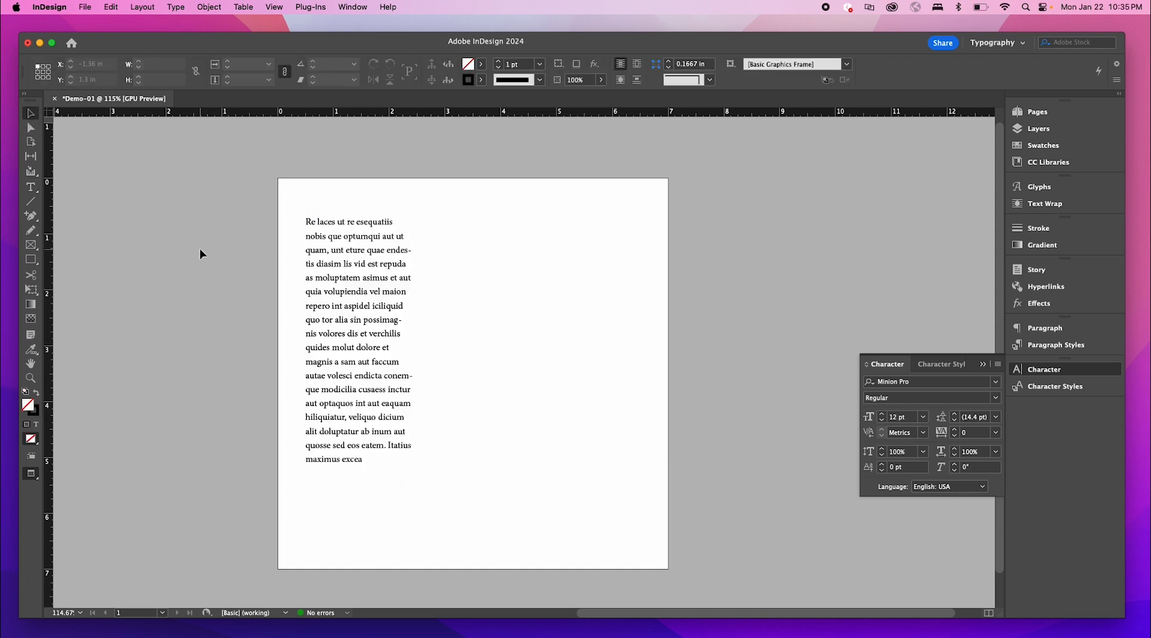
- Set all the placeholder text to 8 pt size with 11 pt leading
double_click(324, 321)
drag(377, 468, 275, 200)
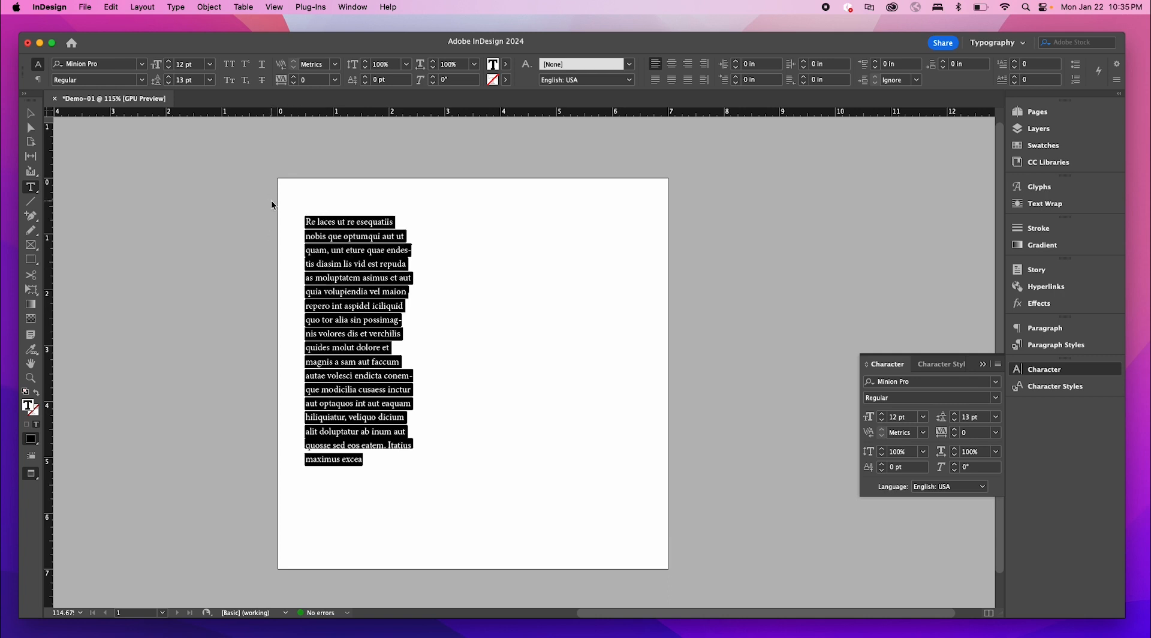
click(169, 68)
click(169, 68)
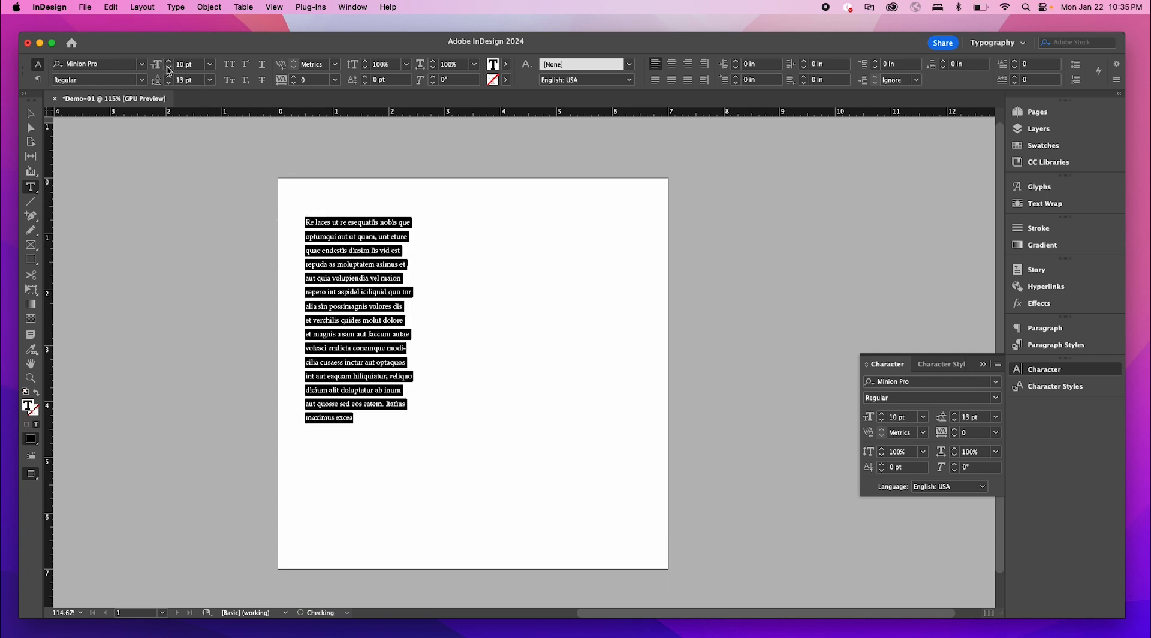
click(169, 68)
click(169, 67)
click(169, 77)
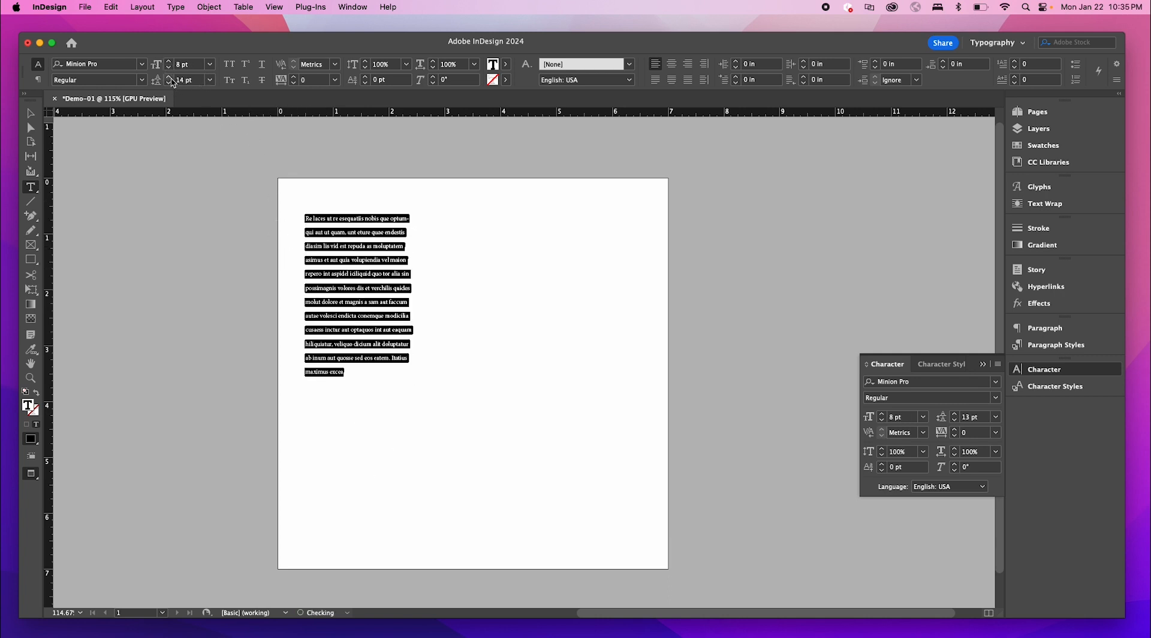
click(169, 82)
click(169, 83)
click(169, 82)
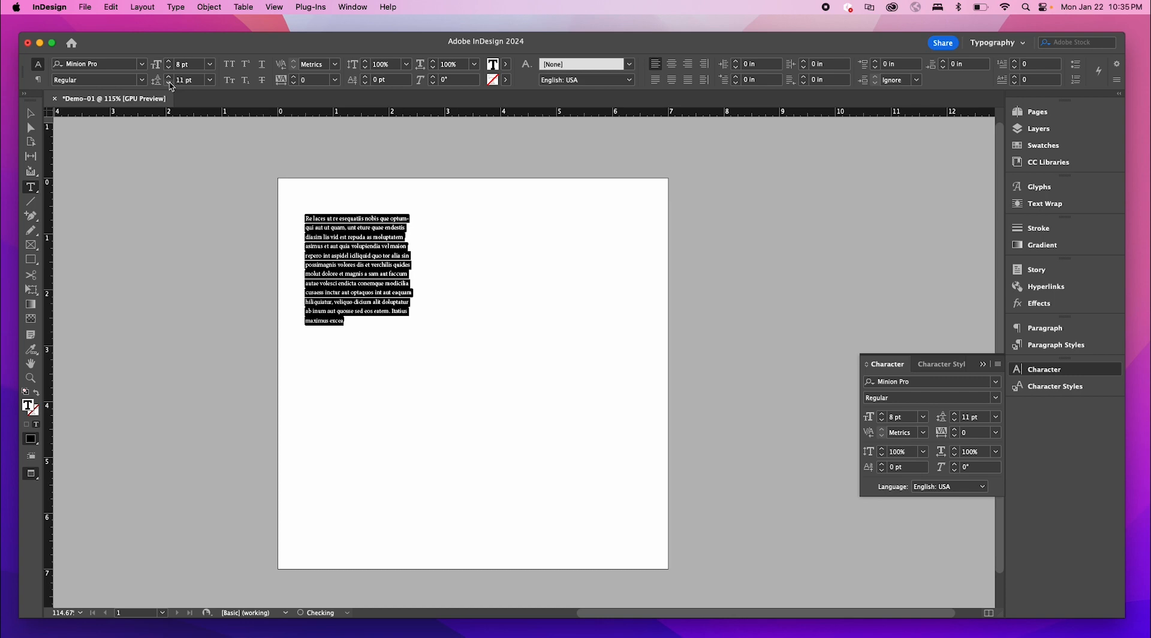
- Leave text editing, turn Preview mode off and examine how the smaller text lines sit on the baseline grid
click(30, 113)
click(491, 338)
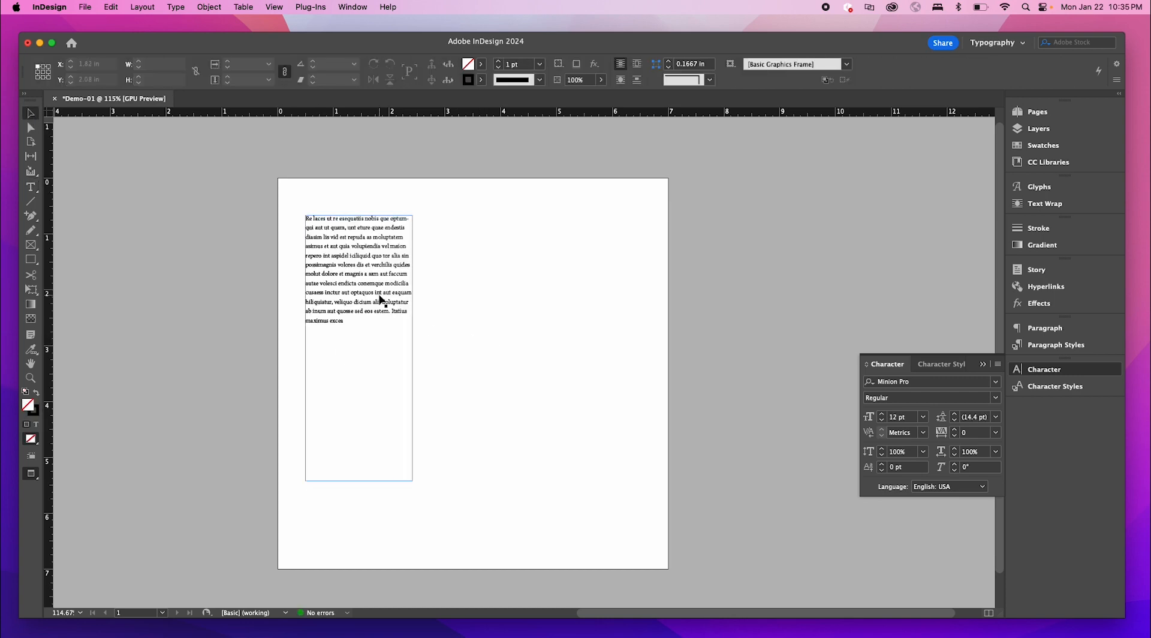
key(w)
scroll(382, 343, up, 2)
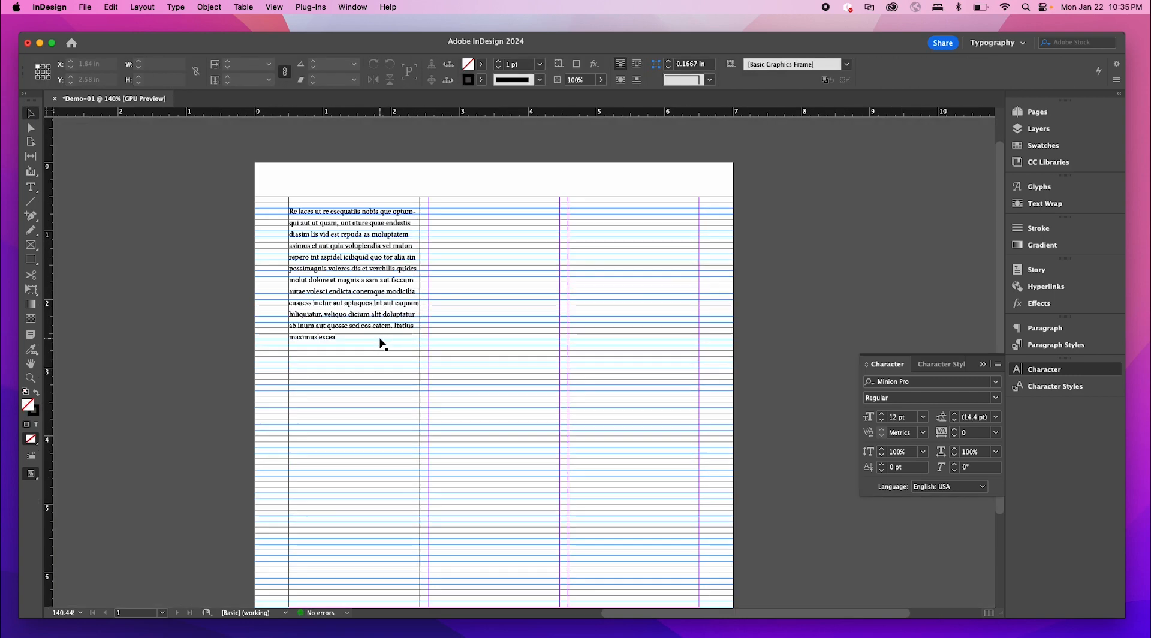
scroll(354, 320, up, 4)
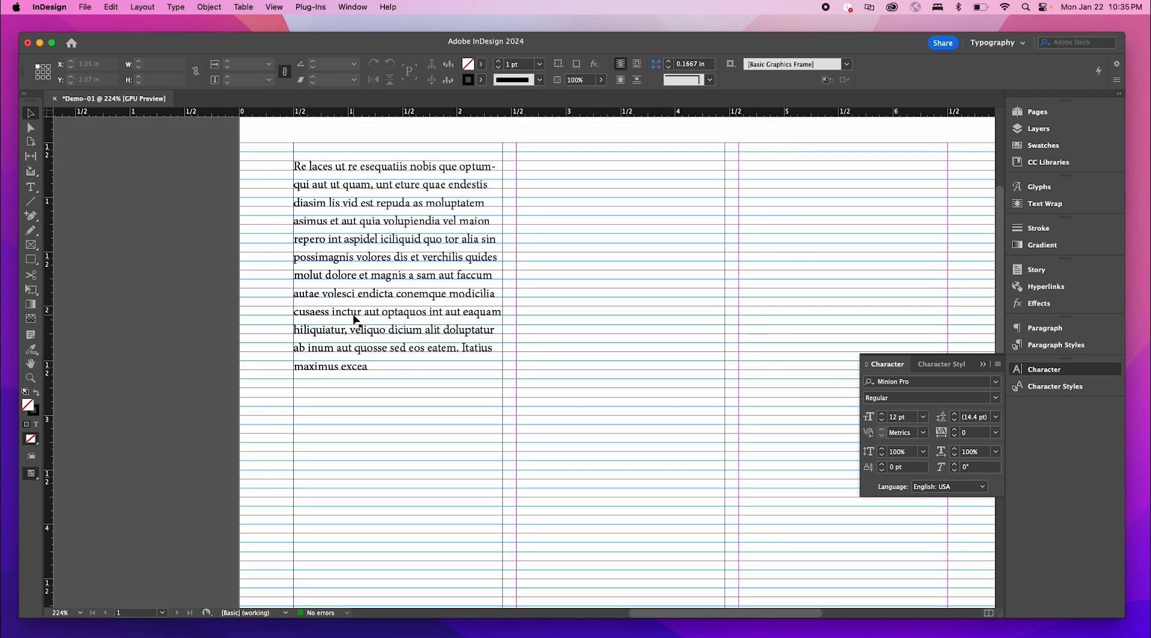
scroll(354, 320, down, 2)
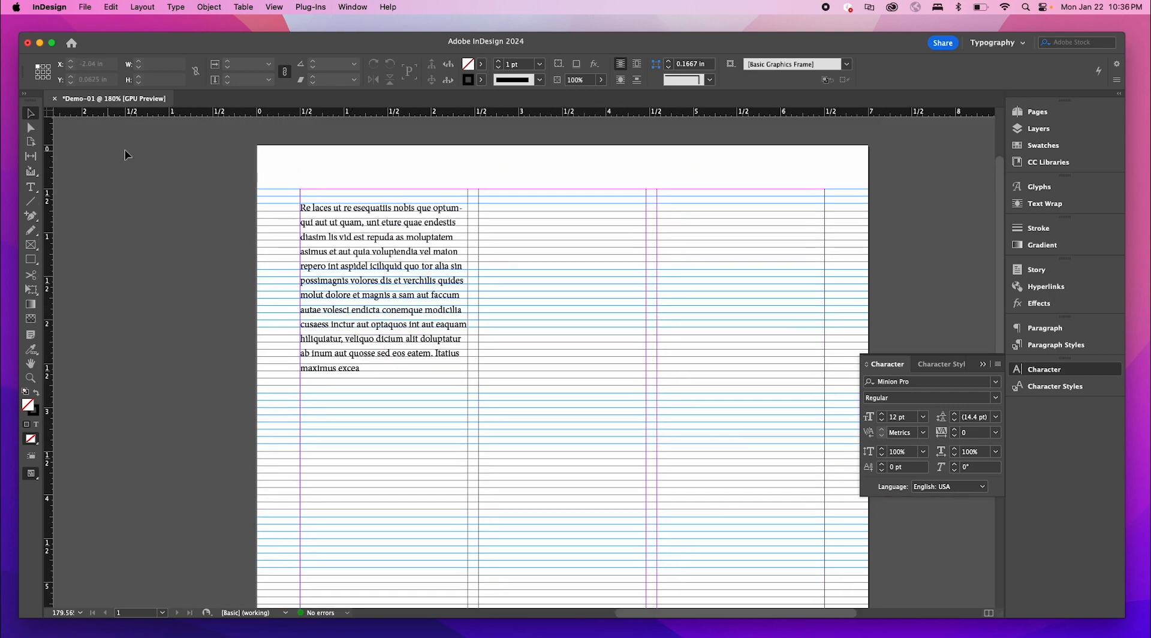
- Set the font size of all the placeholder text to 10 pt
double_click(387, 370)
drag(386, 370, 284, 203)
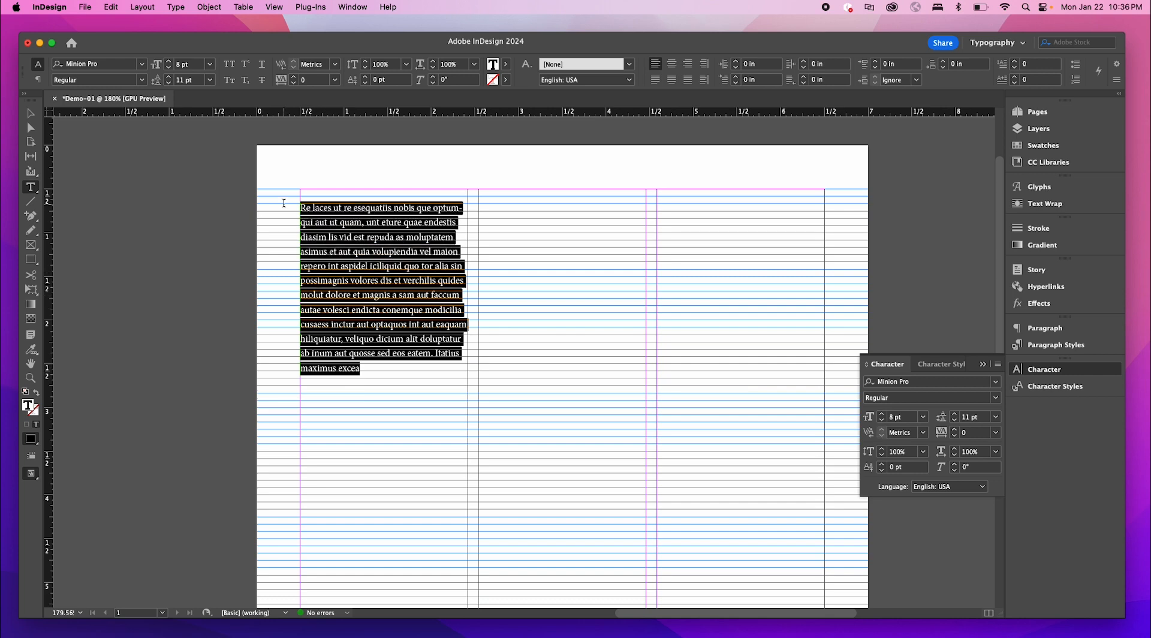
click(169, 60)
click(168, 61)
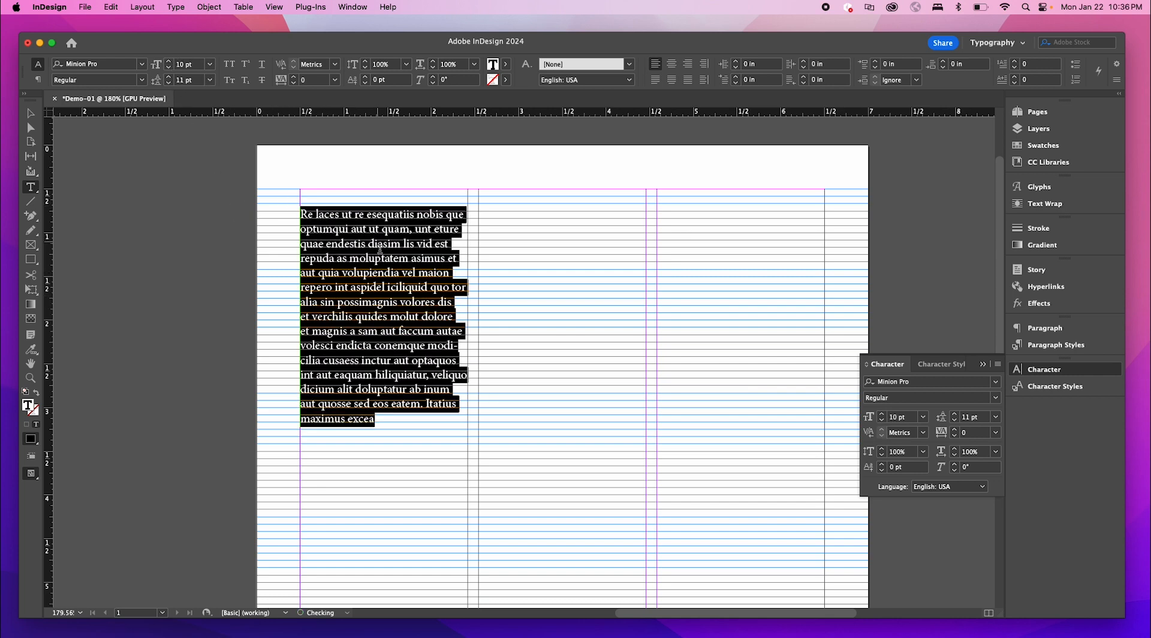
- Set the baseline grid increment to 8 pt in the Grids preferences
click(59, 8)
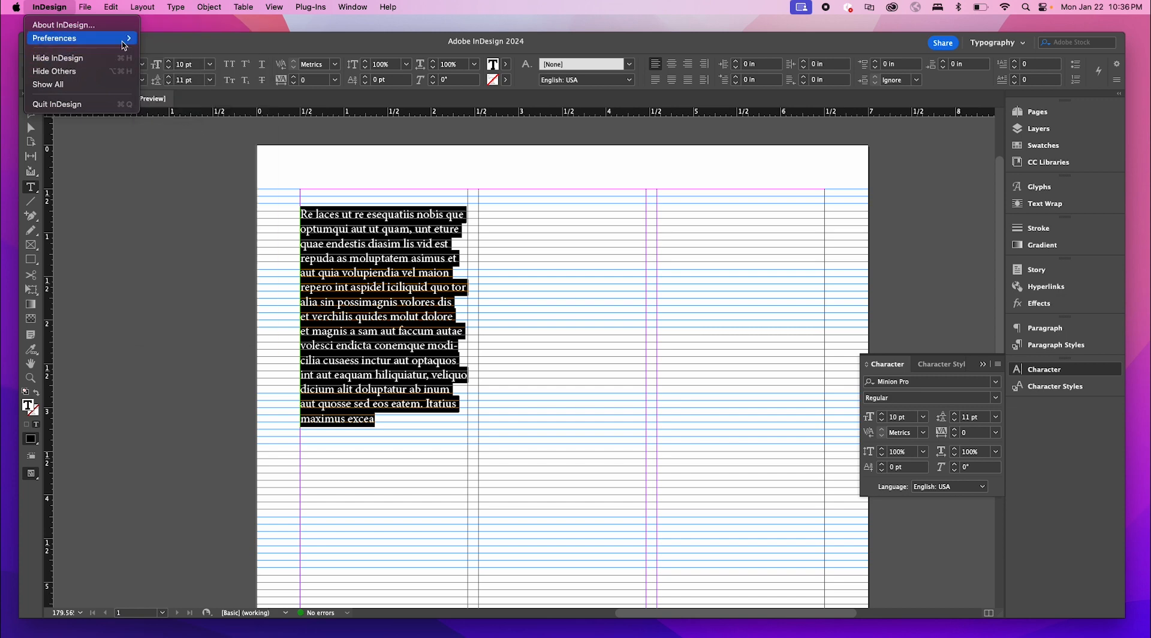
mouse_move(124, 45)
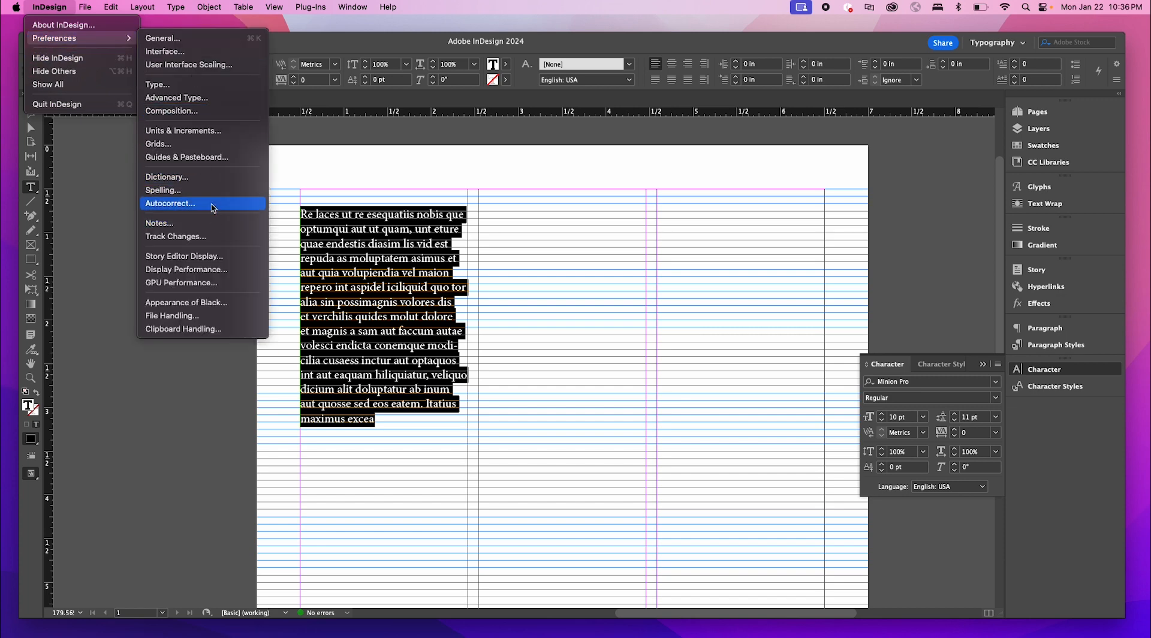
click(159, 143)
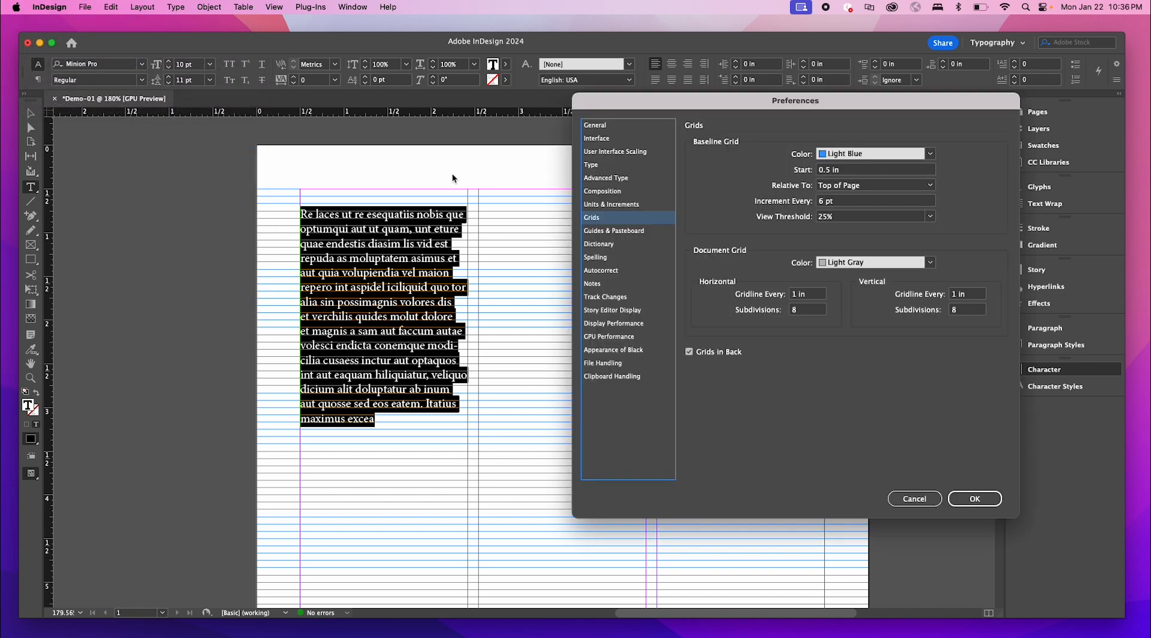
drag(819, 105, 808, 93)
click(831, 189)
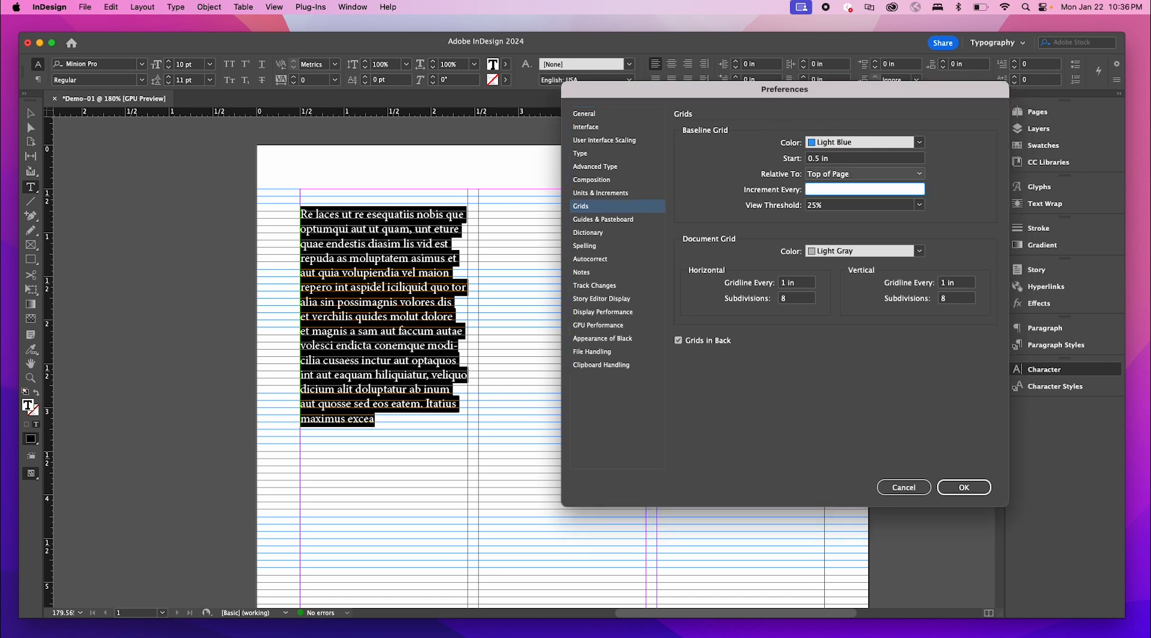
text(8)
click(978, 493)
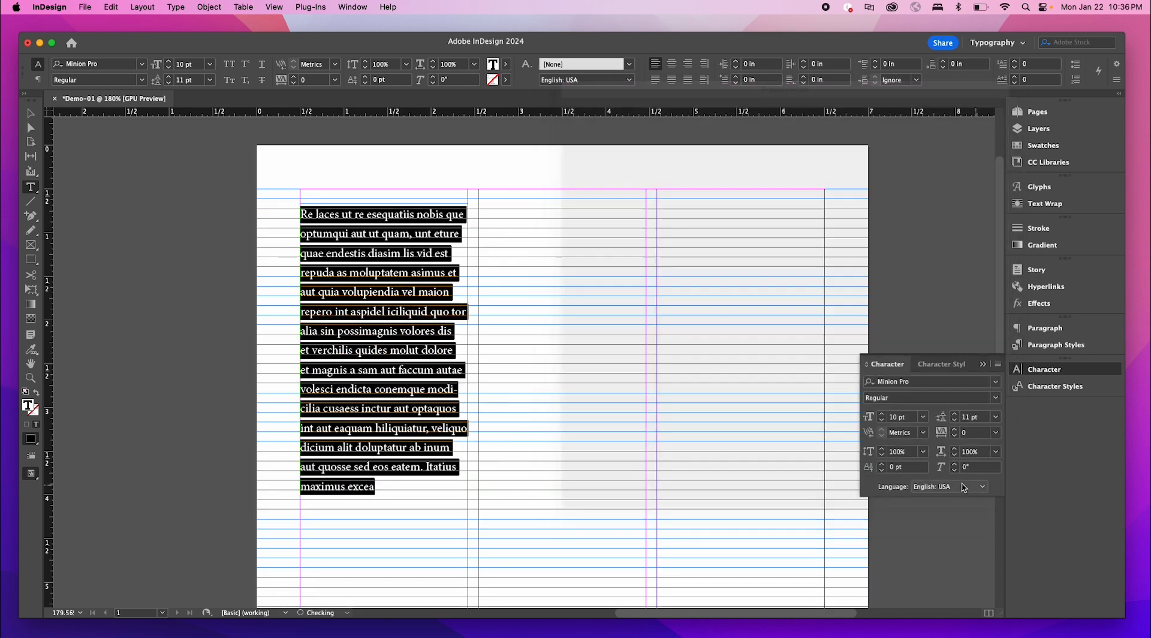
- Move the text frame up against the page's upper margin, at Y 0.5 in, within the first column
click(31, 113)
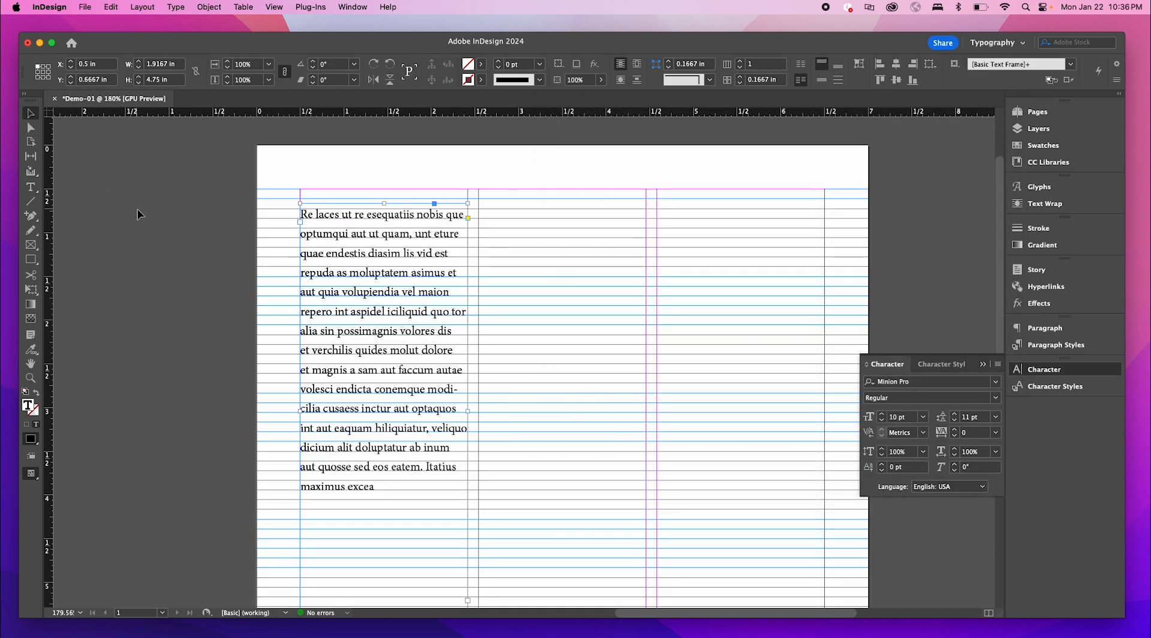
click(370, 273)
mouse_move(370, 273)
mouse_down()
mouse_move(384, 293)
mouse_move(378, 279)
mouse_up()
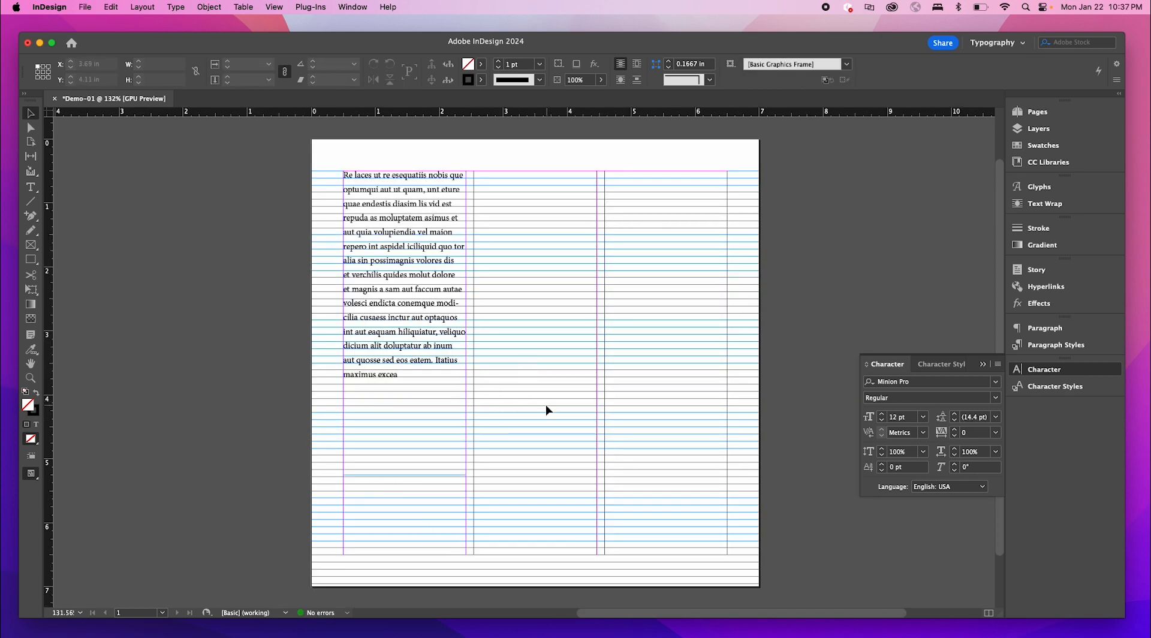
- Review the placeholder text in Preview mode, check its character settings, and return to the view with guides
key(w)
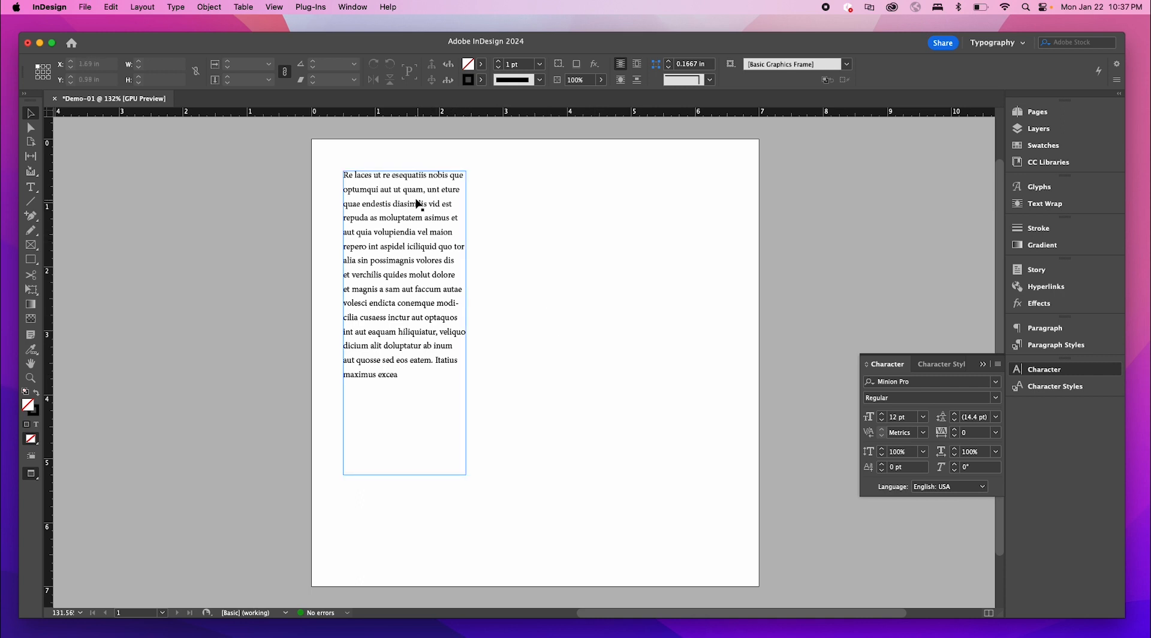
triple_click(428, 275)
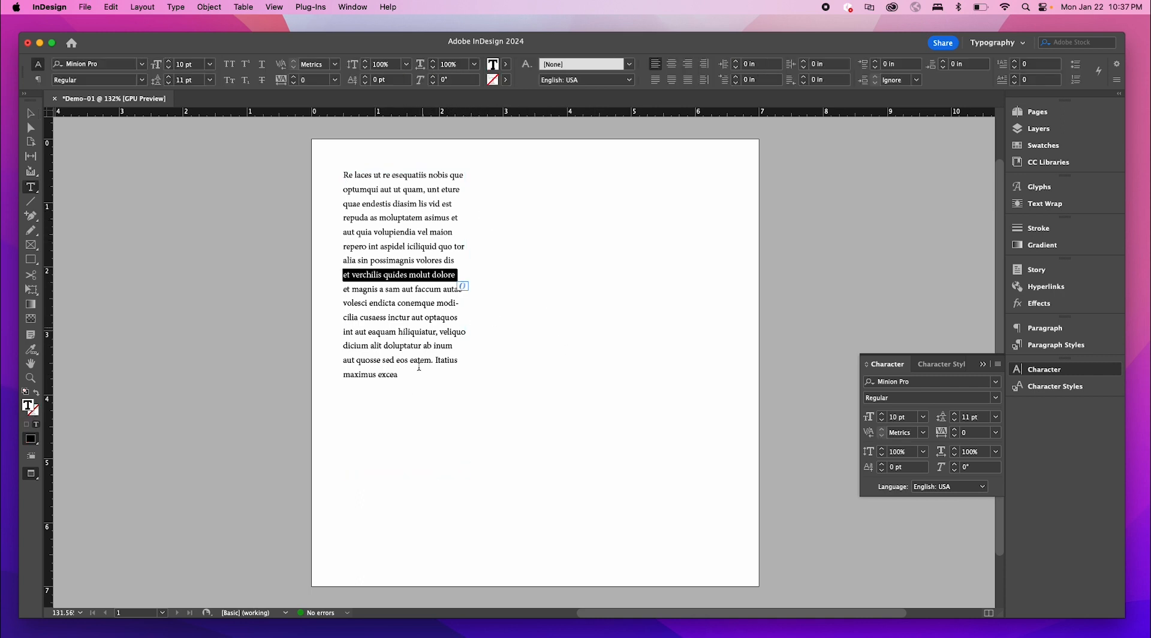
drag(398, 375, 308, 163)
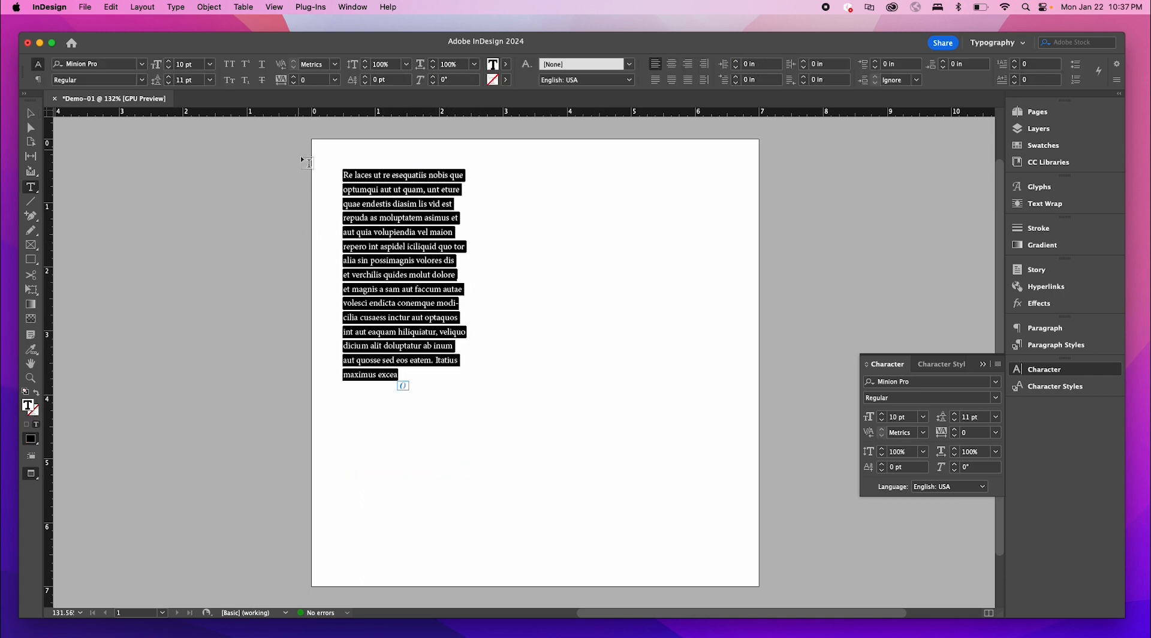
click(30, 113)
click(189, 251)
key(w)
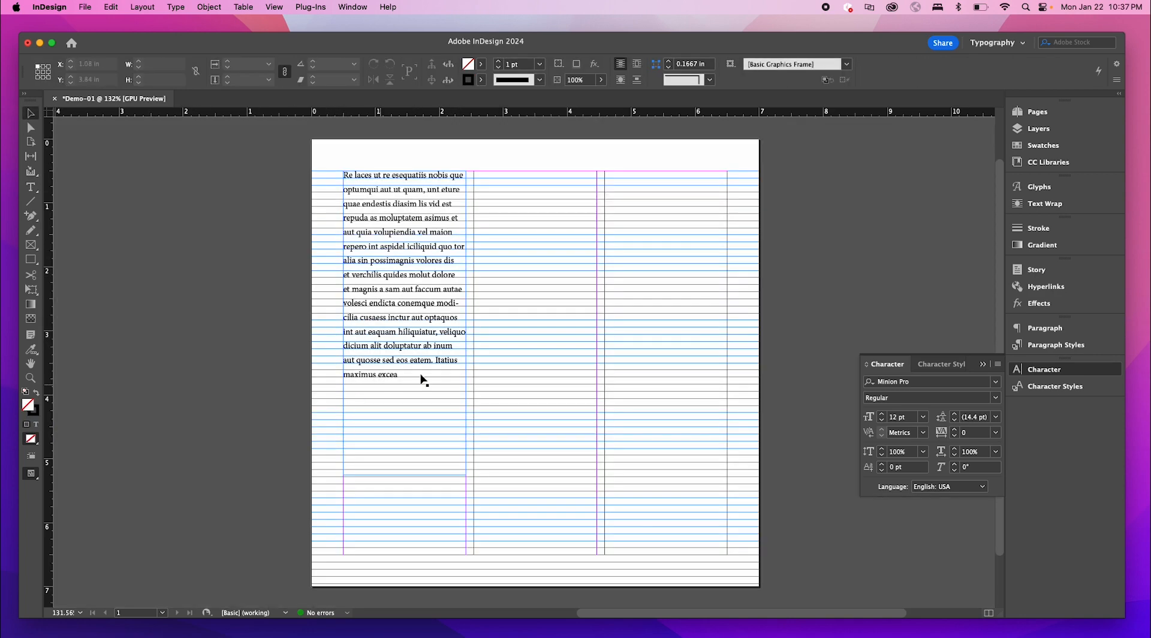
- Shorten the text frame from its lower edge to a height of about 3.94 in
scroll(455, 381, down, 2)
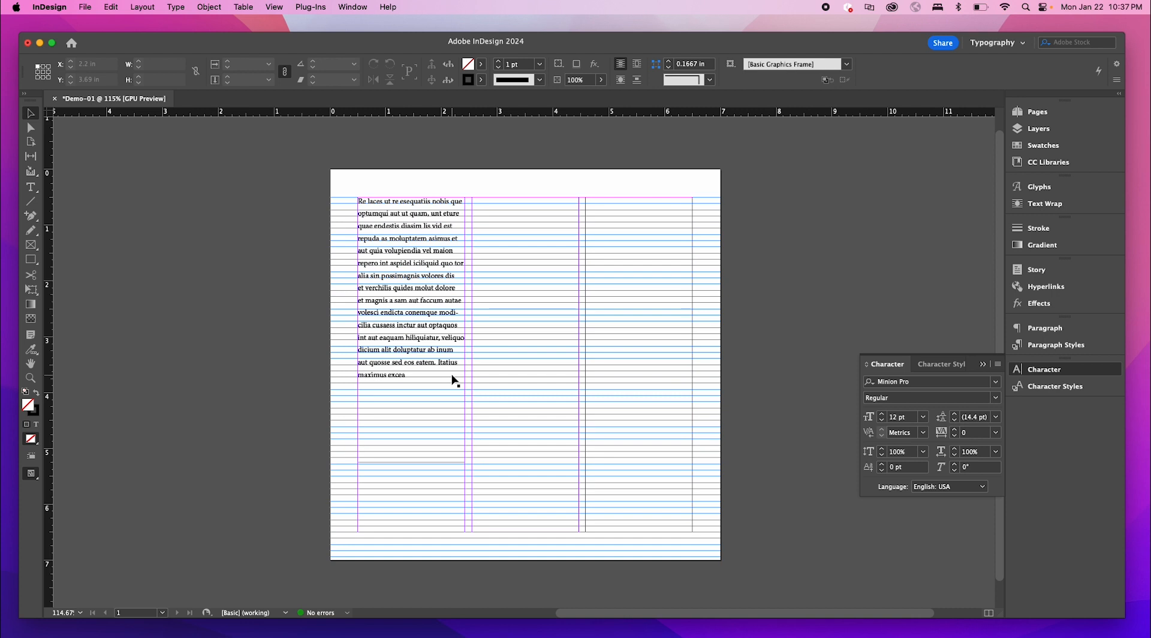
click(447, 462)
drag(410, 462, 410, 417)
- Compare the Paragraph and Character settings of the selected text frame, ending on the Paragraph settings
click(1043, 328)
click(1053, 373)
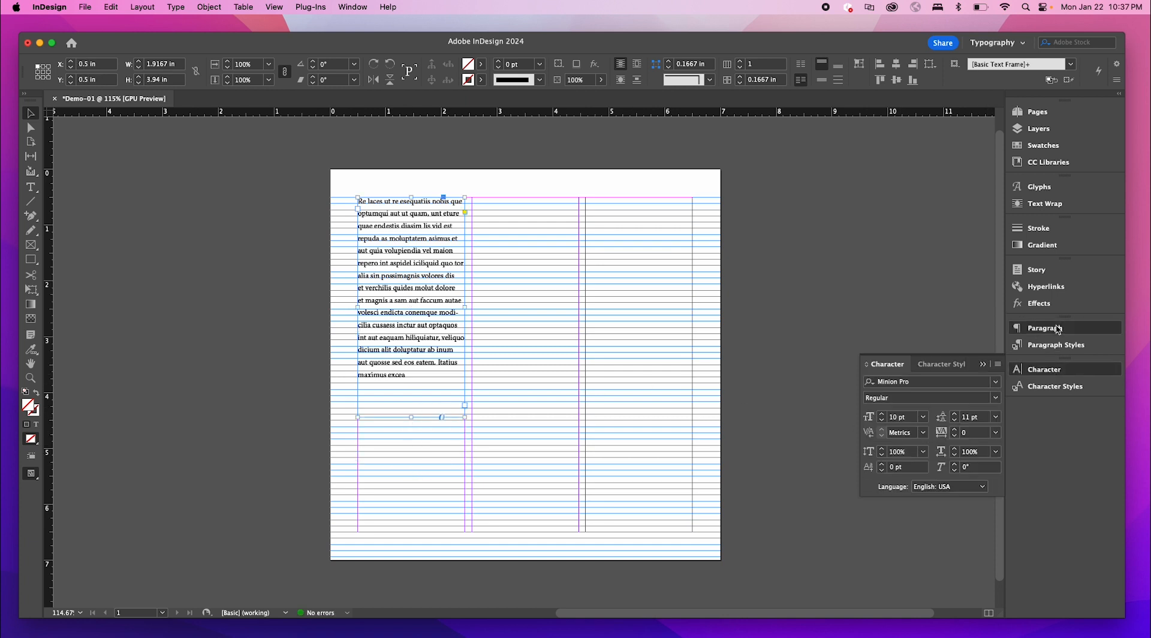
click(1043, 328)
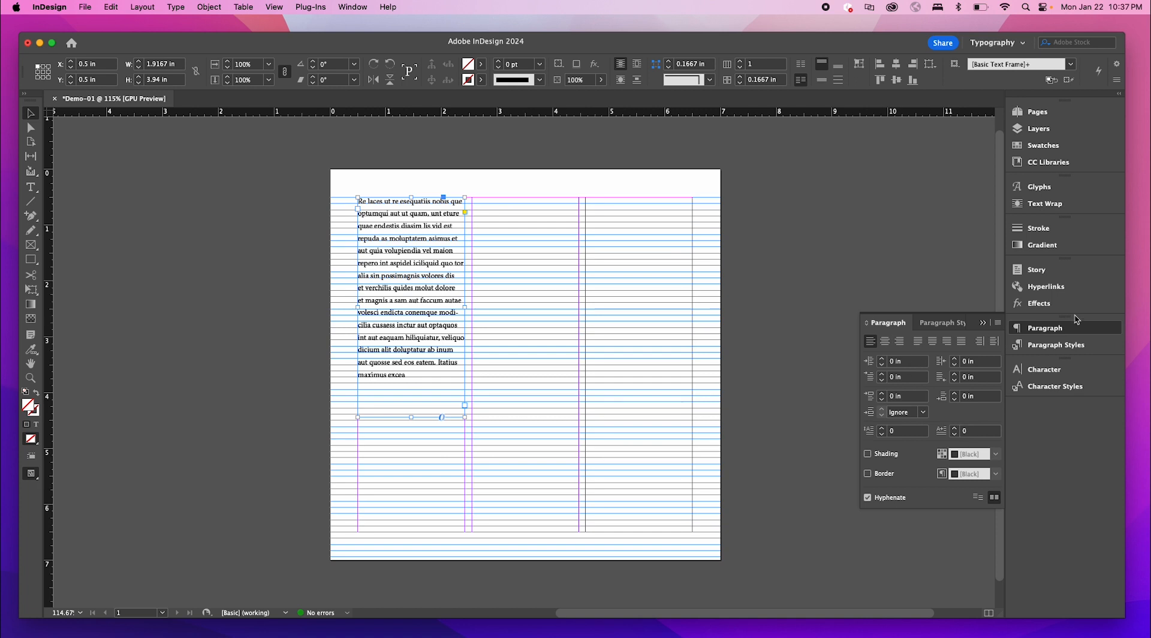
click(1090, 371)
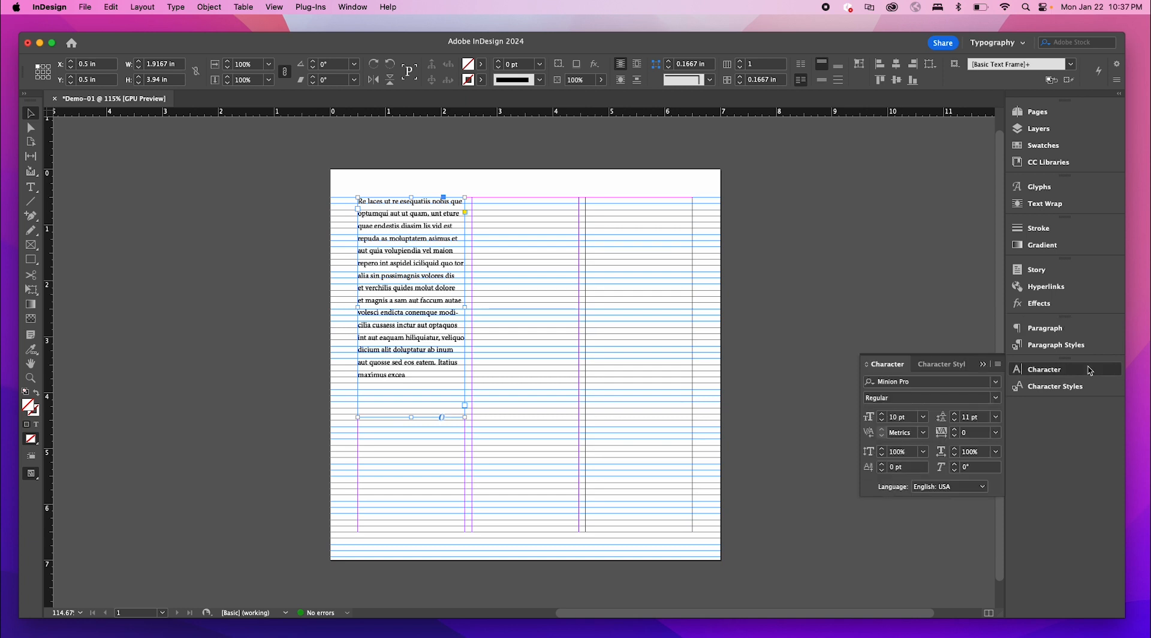
click(1050, 346)
click(1048, 333)
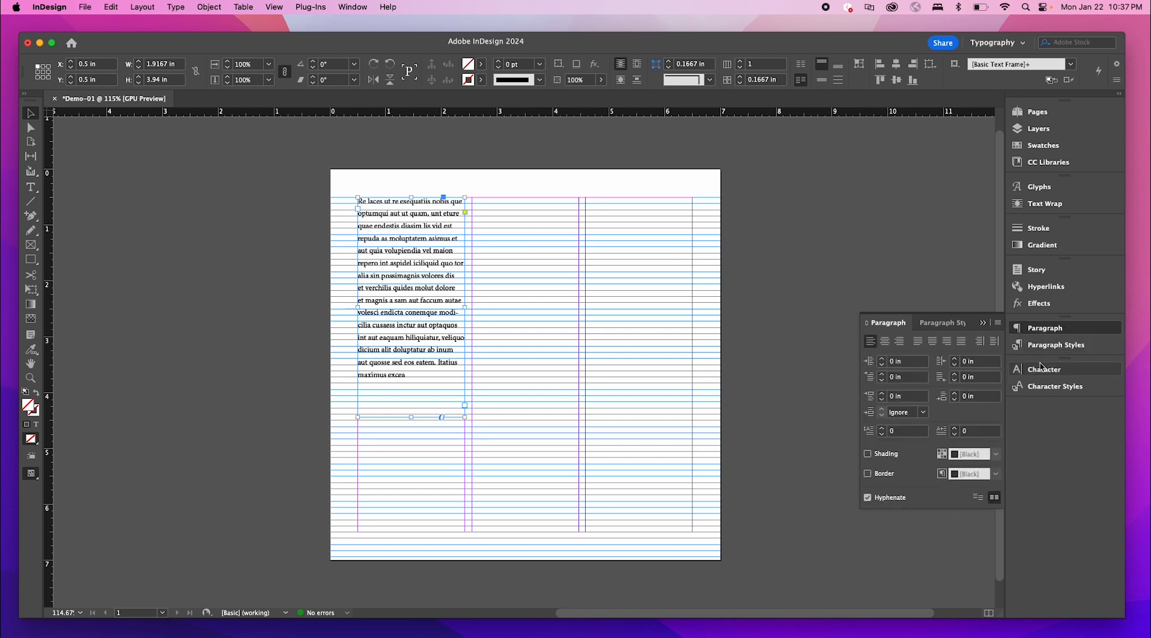
- Check the Character settings and Character Styles, return to the Paragraph settings, and deselect the text frame
click(1053, 369)
click(1058, 387)
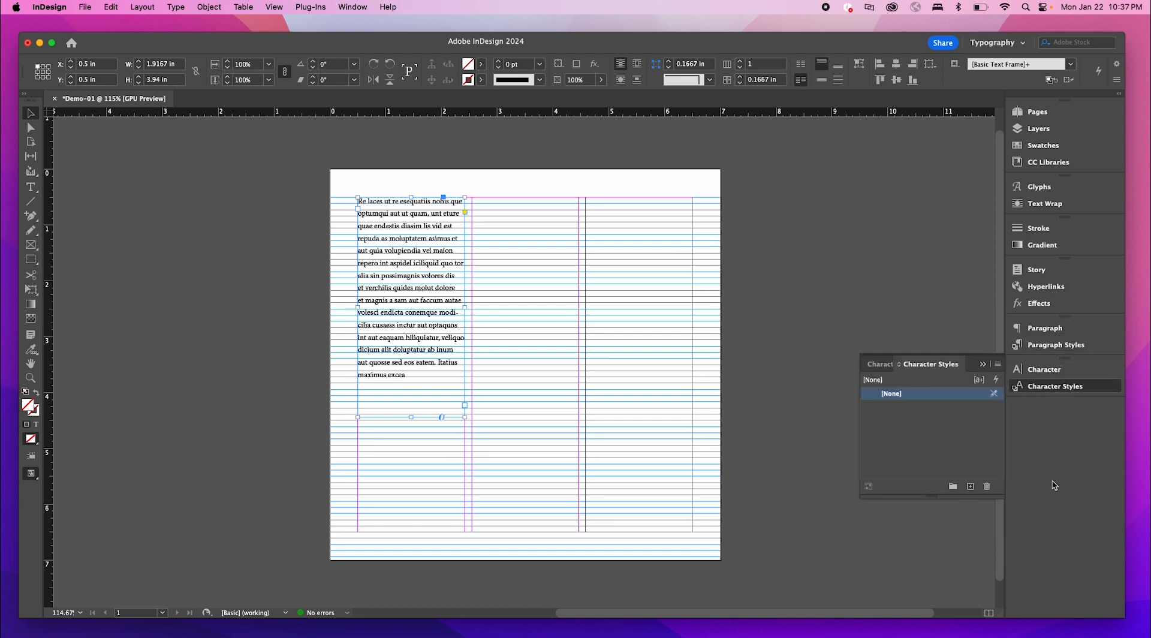
click(1062, 326)
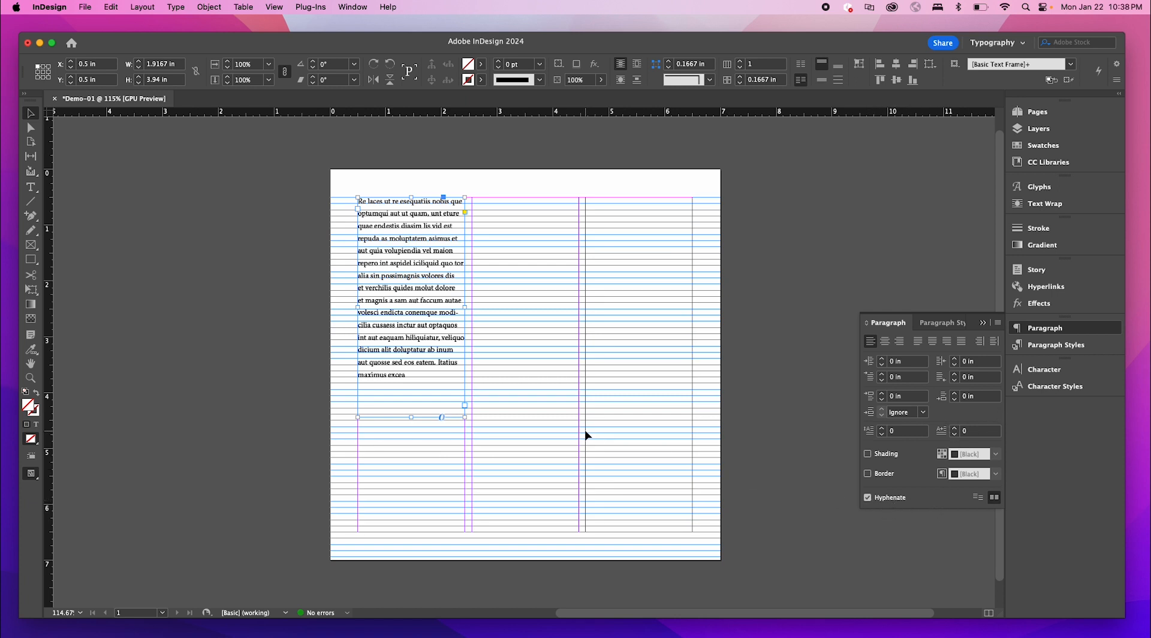
click(527, 347)
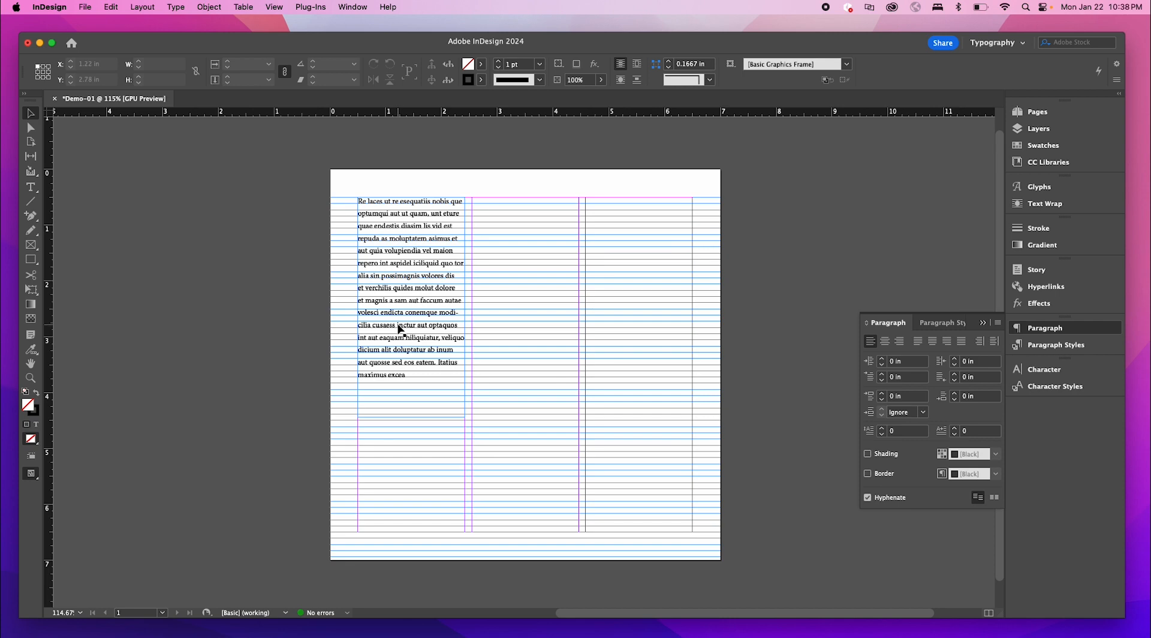
- Turn hyphenation off and back on for all of the placeholder text
scroll(398, 329, up, 3)
scroll(398, 329, up, 3)
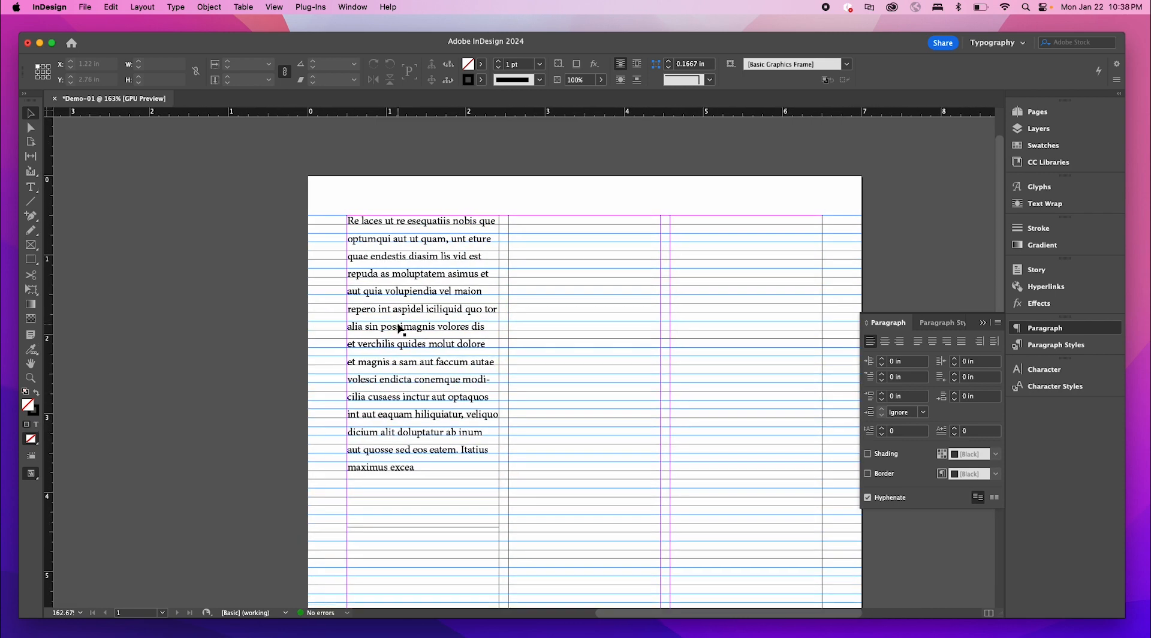
double_click(411, 466)
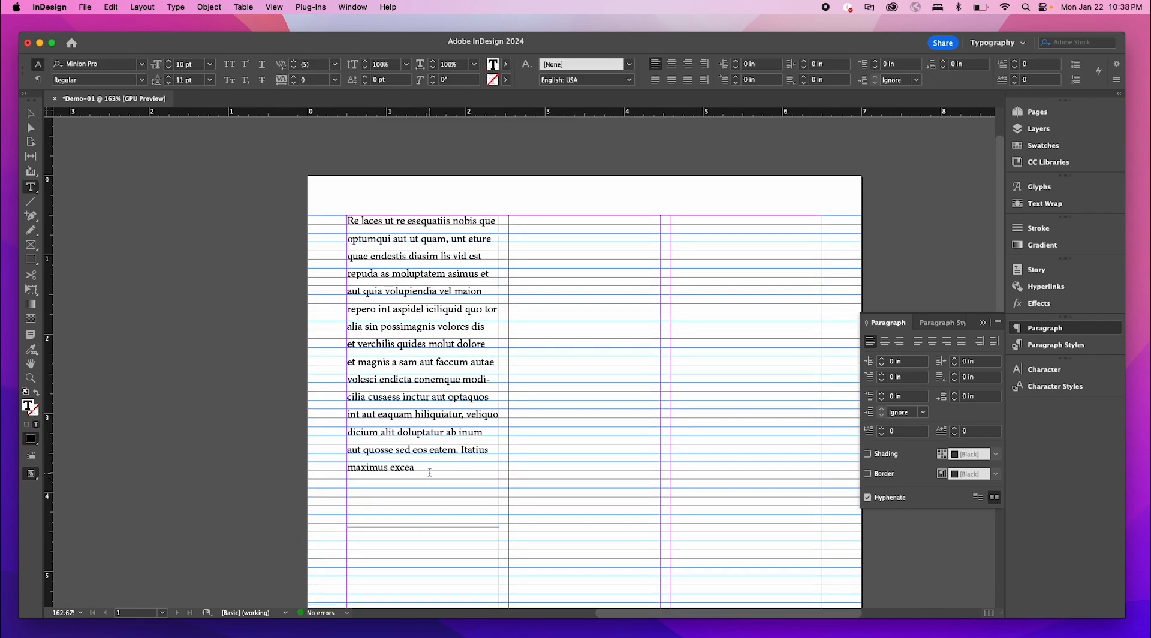
drag(429, 470, 304, 208)
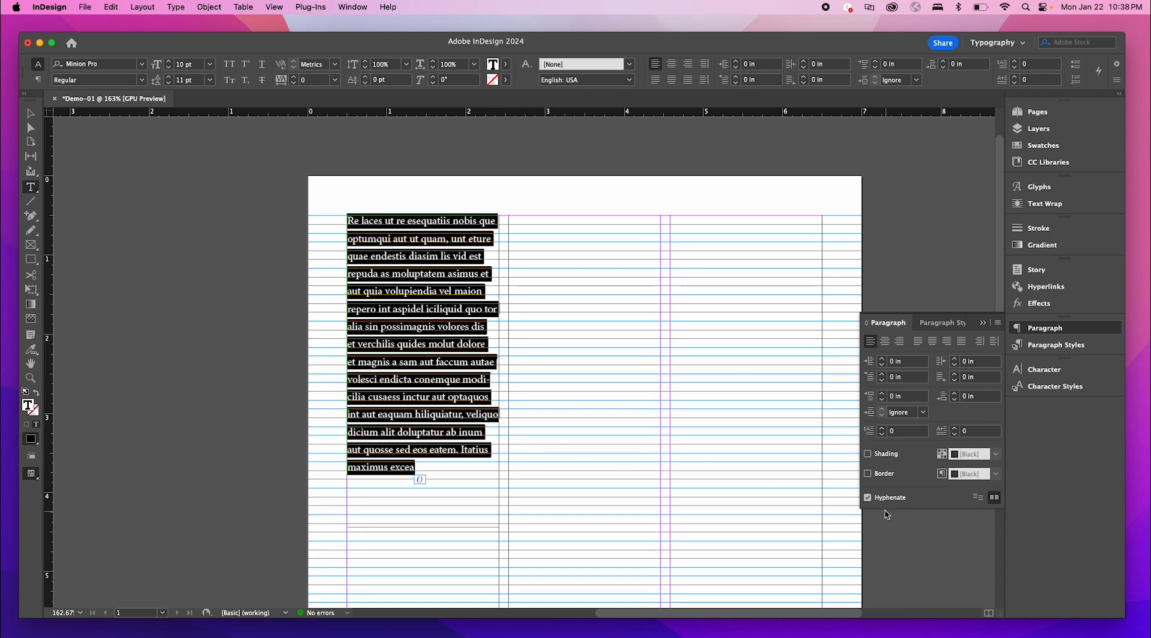
click(868, 497)
click(868, 498)
- Mark the hyphenated word "modi-cilia" and turn off hyphenation for all of the placeholder text
click(485, 379)
drag(366, 405, 461, 379)
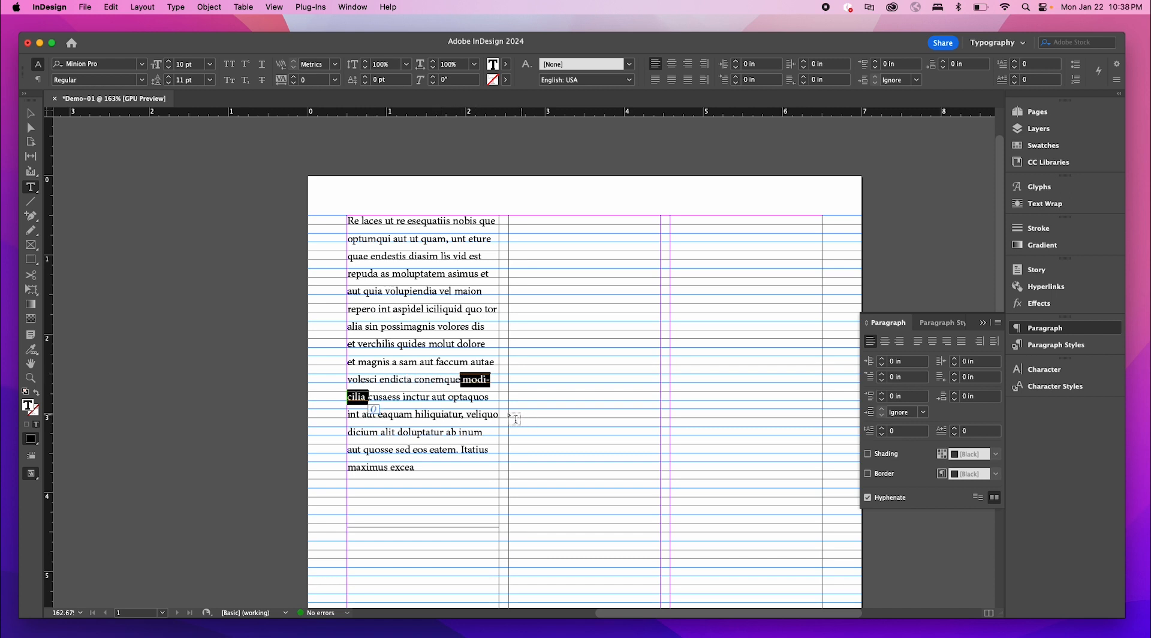
drag(448, 470, 324, 226)
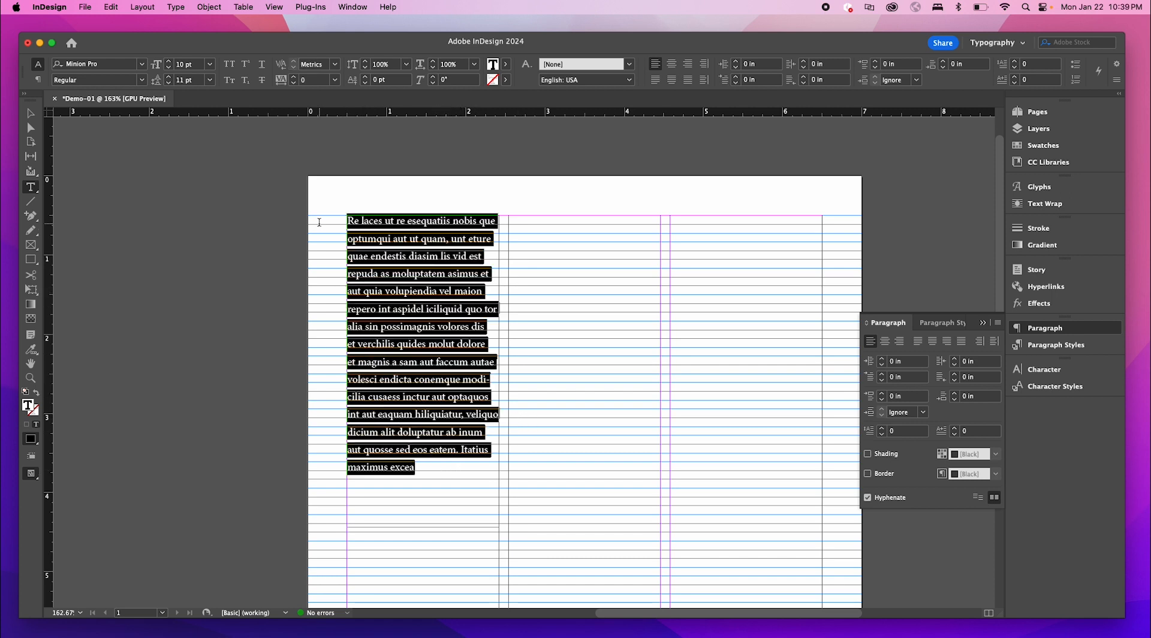
click(867, 498)
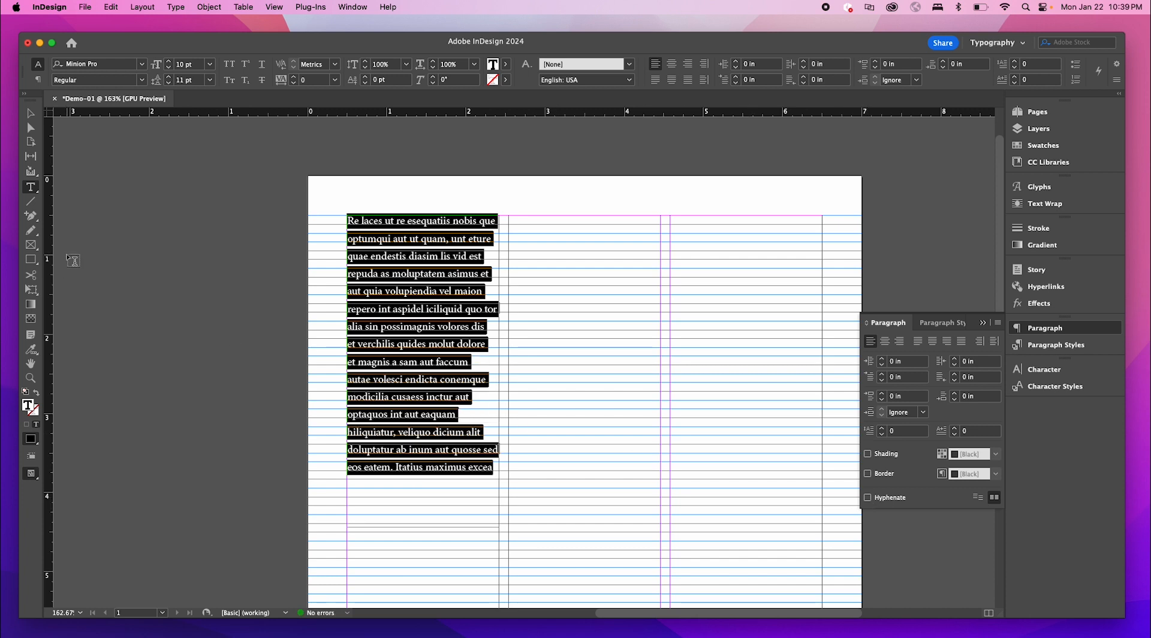
click(30, 113)
click(708, 398)
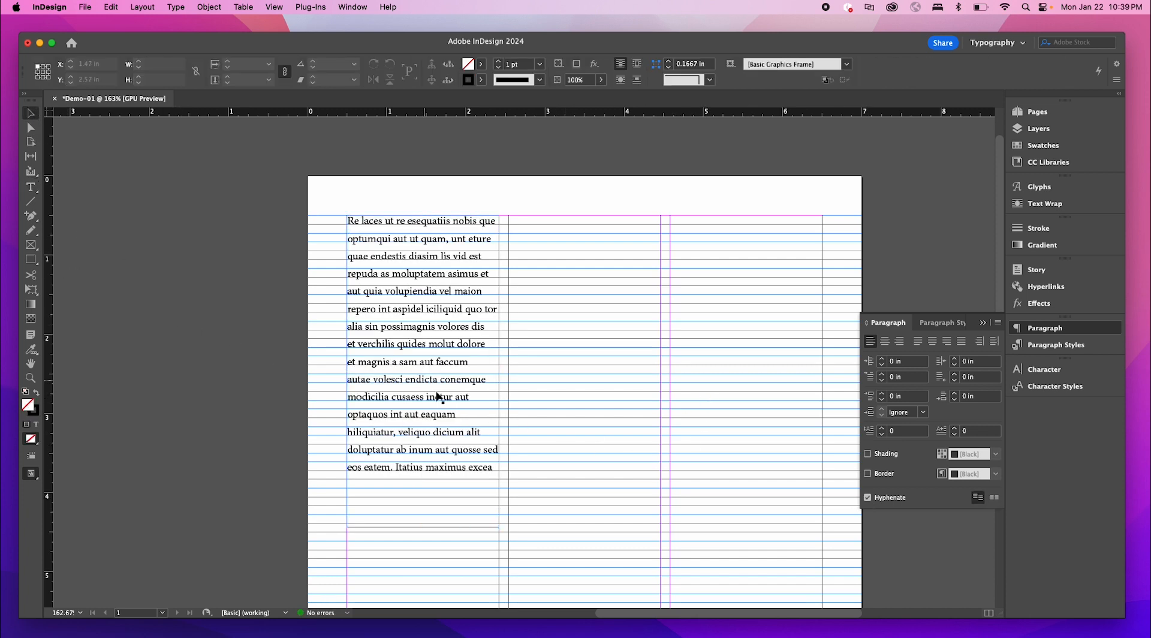
- Try widening the text frame across the first two columns to about 3.96 in, and undo the resize
key(h)
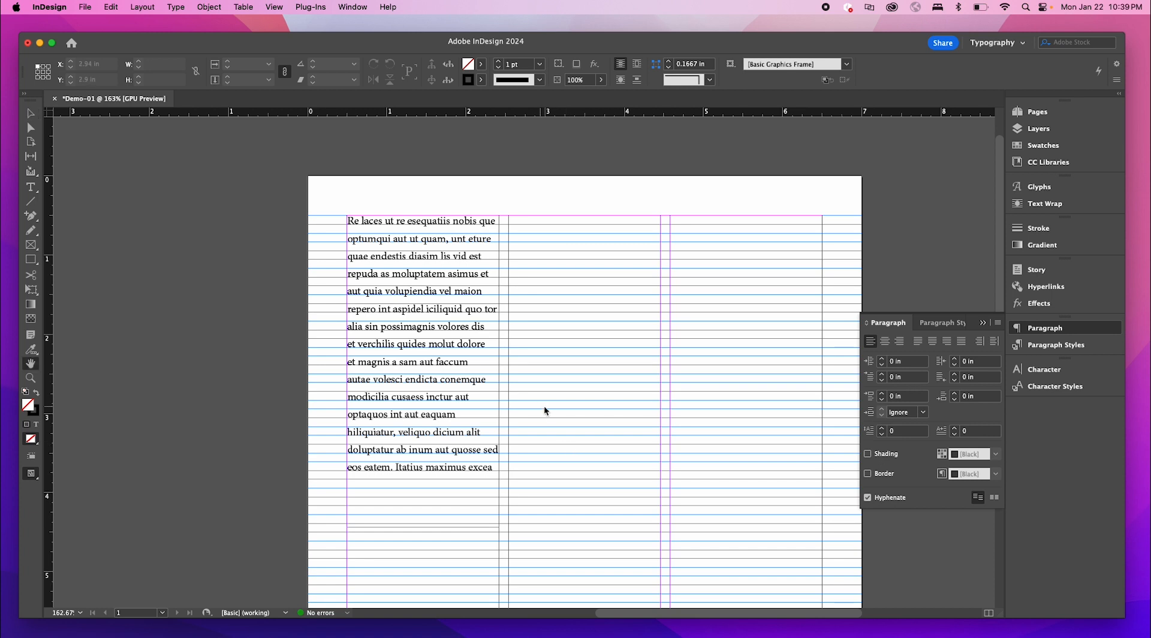
drag(545, 406, 524, 384)
key(v)
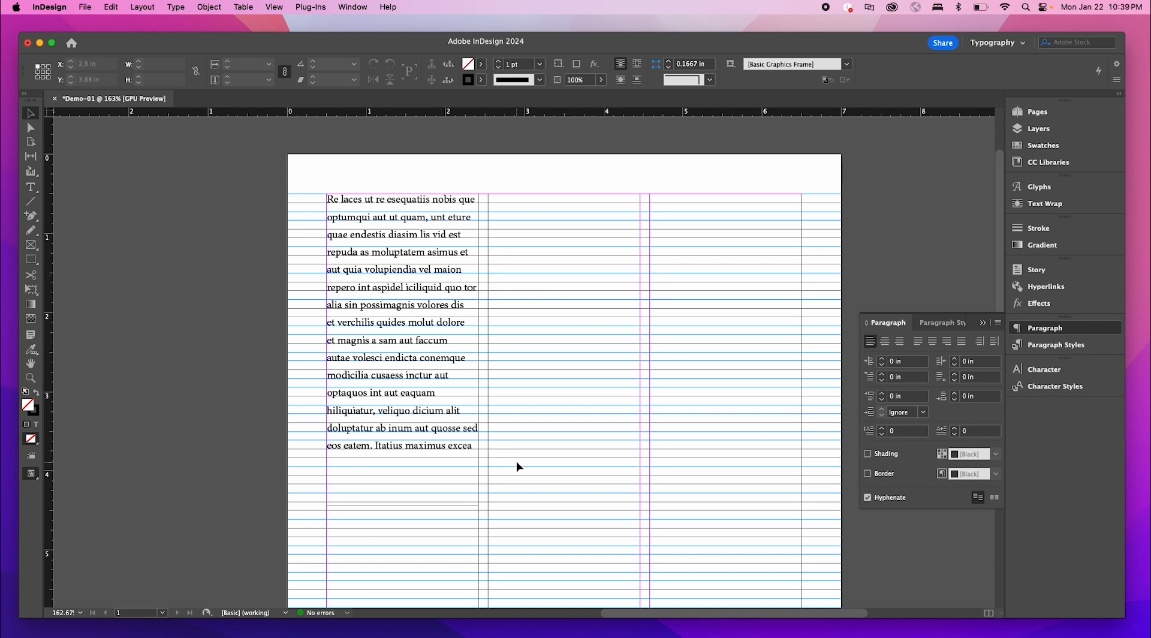
click(404, 391)
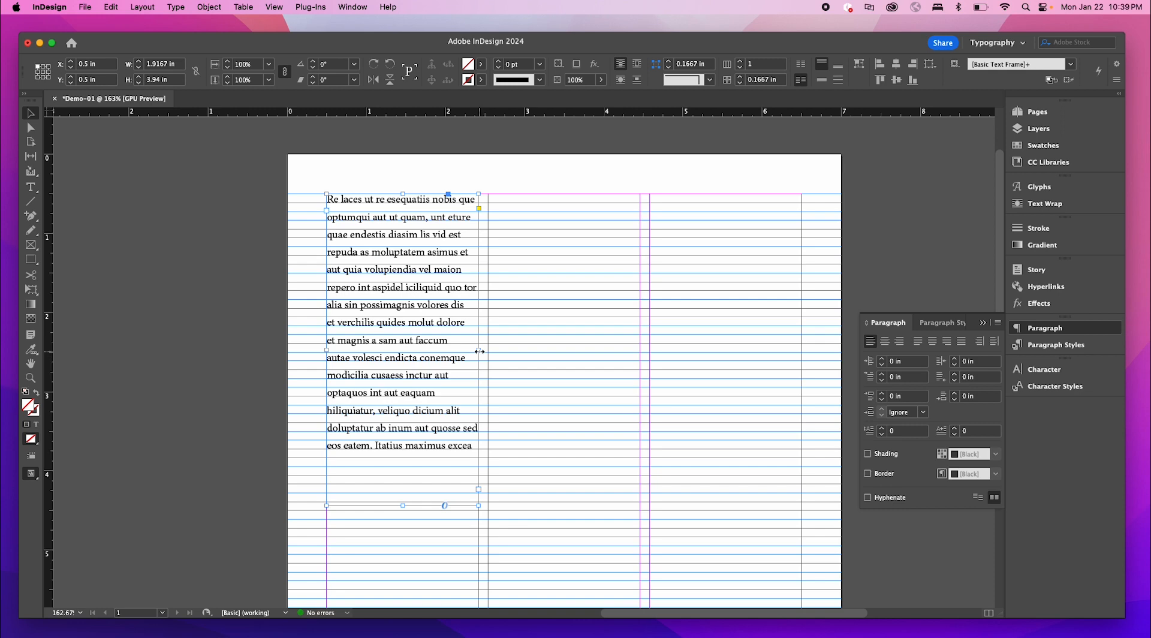
drag(479, 351, 639, 328)
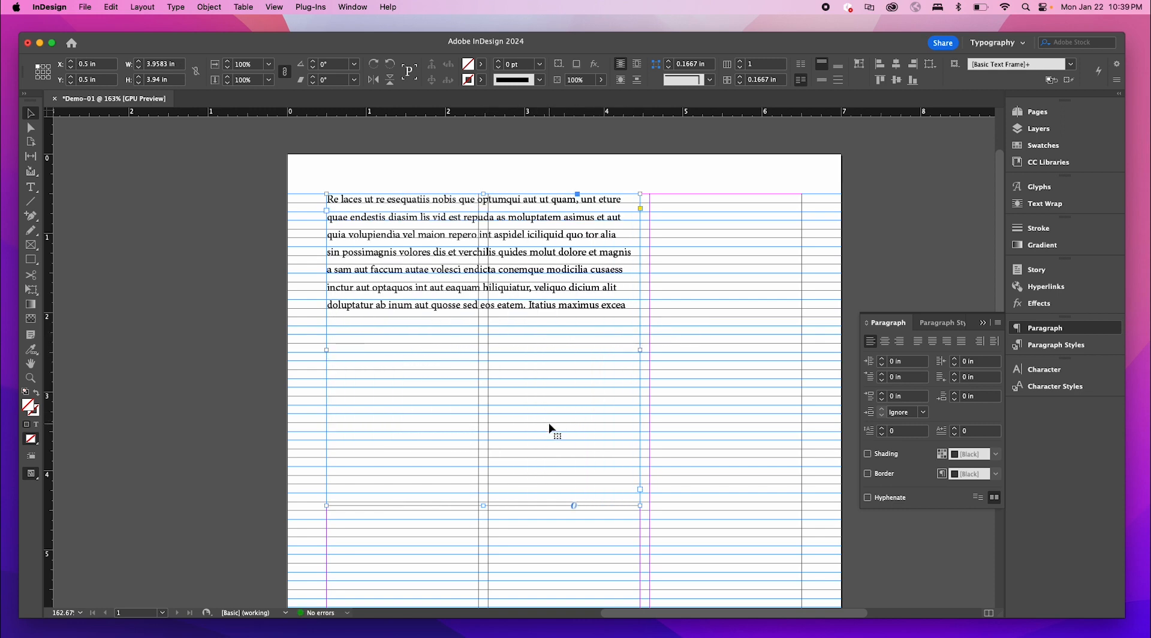
key(super+z)
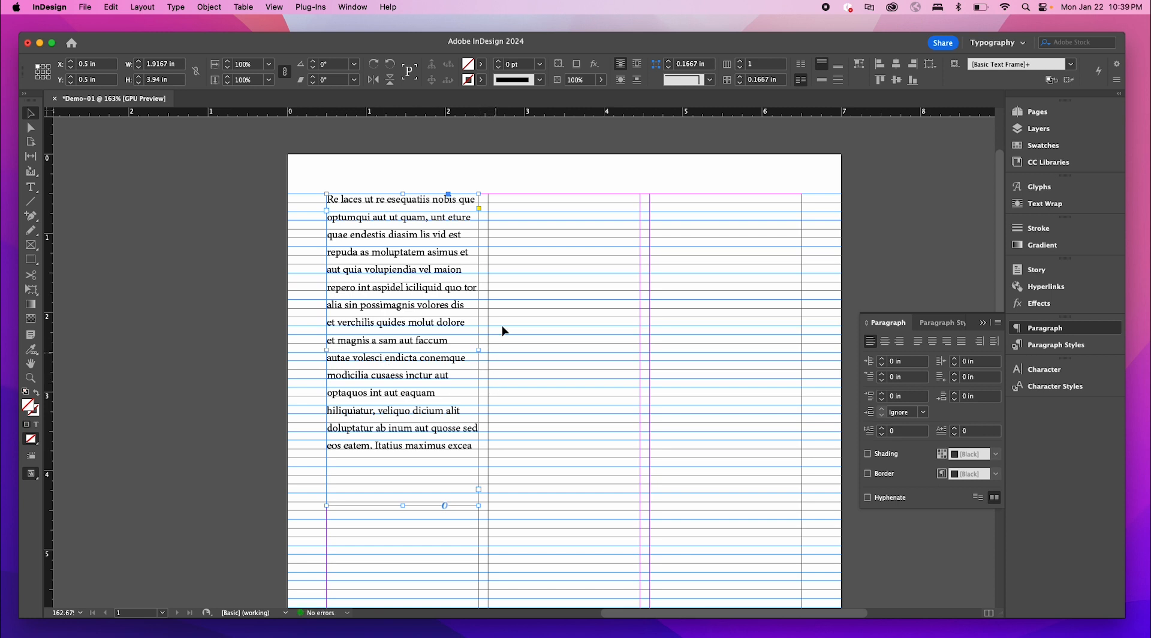
click(495, 307)
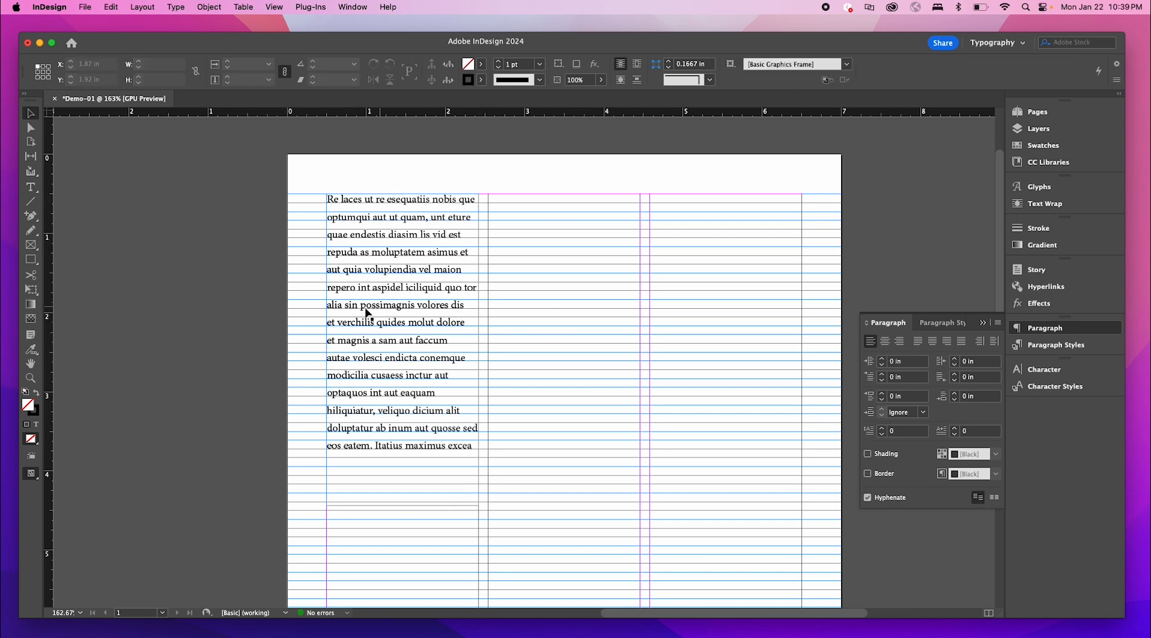
- Stretch all of the placeholder text to a vertical scale of 133% in the Character settings
click(1058, 372)
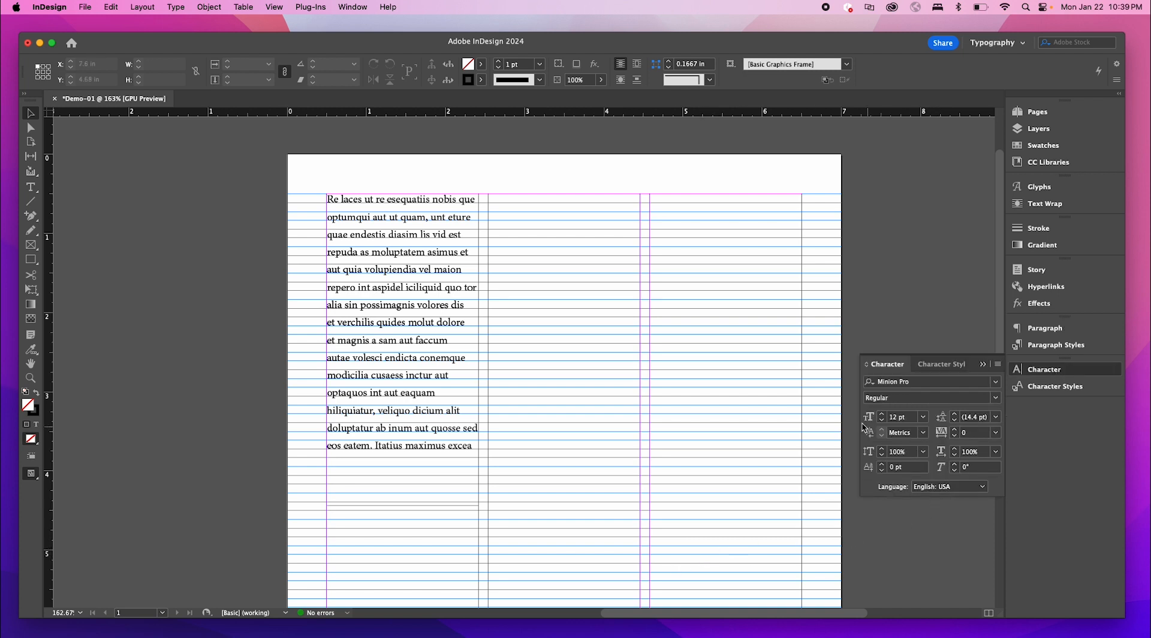
key(t)
drag(472, 446, 252, 192)
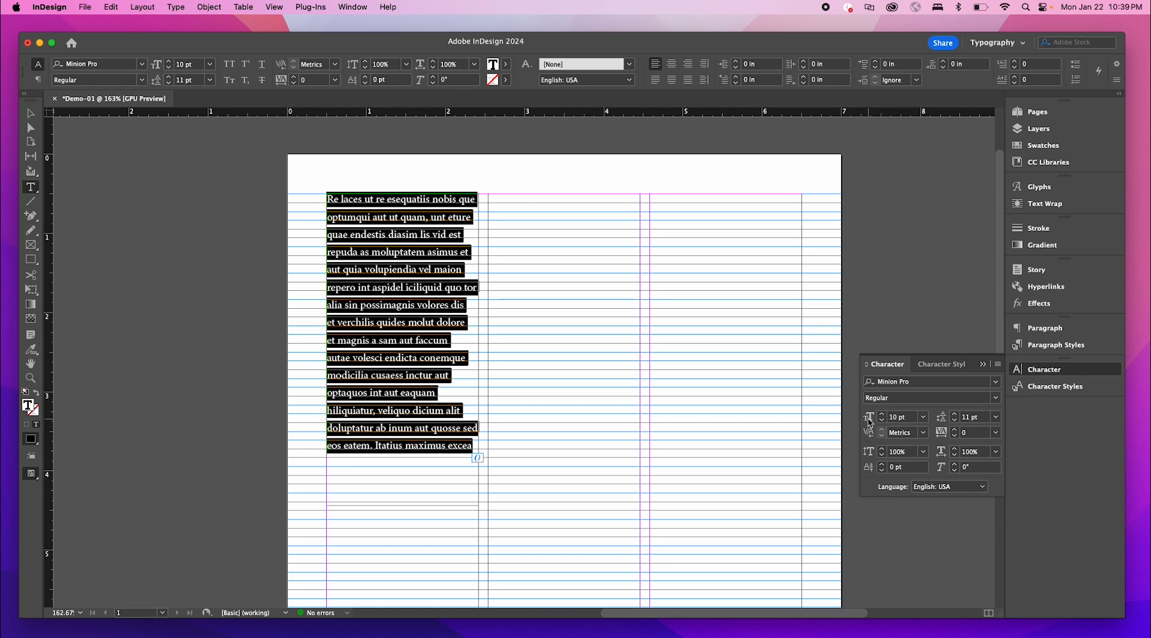
click(943, 435)
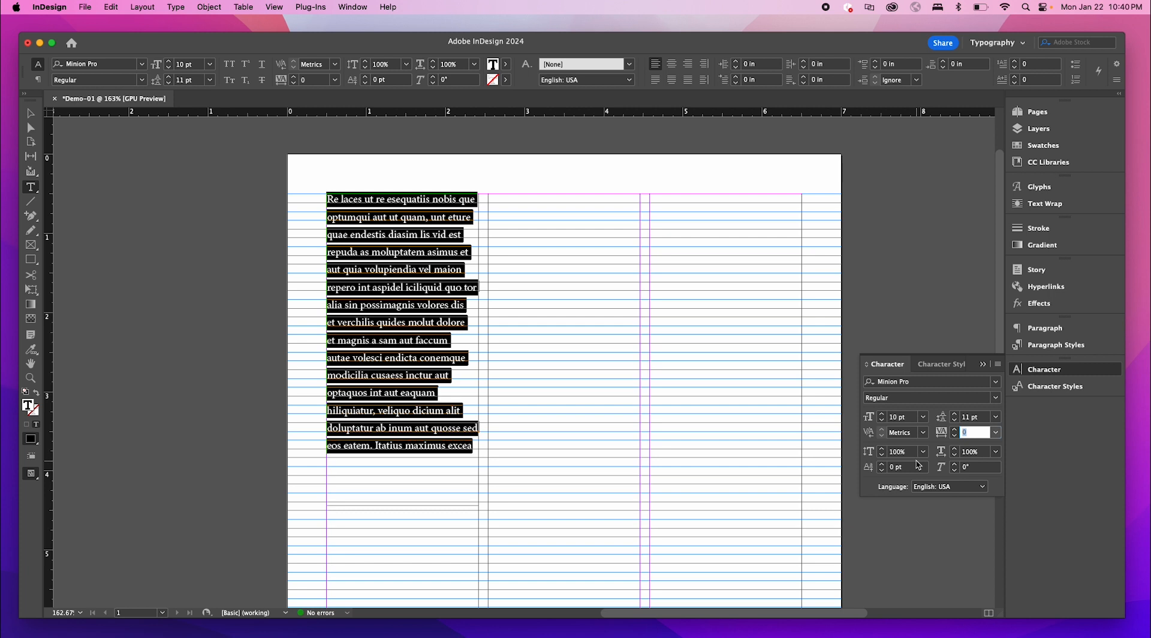
click(882, 456)
click(882, 455)
click(881, 455)
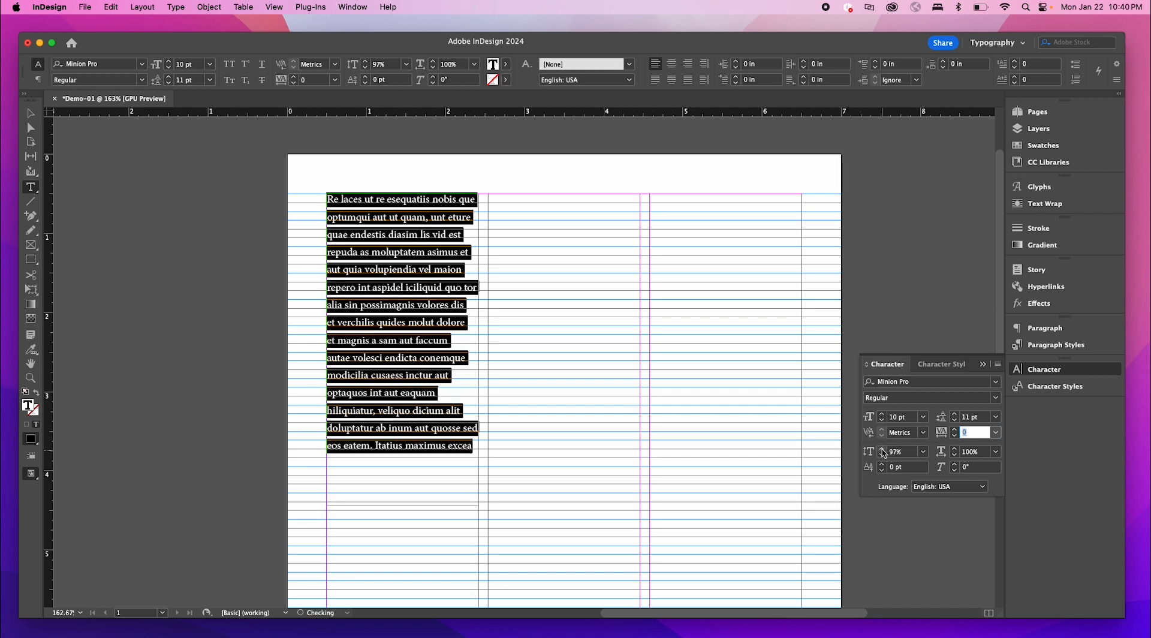
click(882, 449)
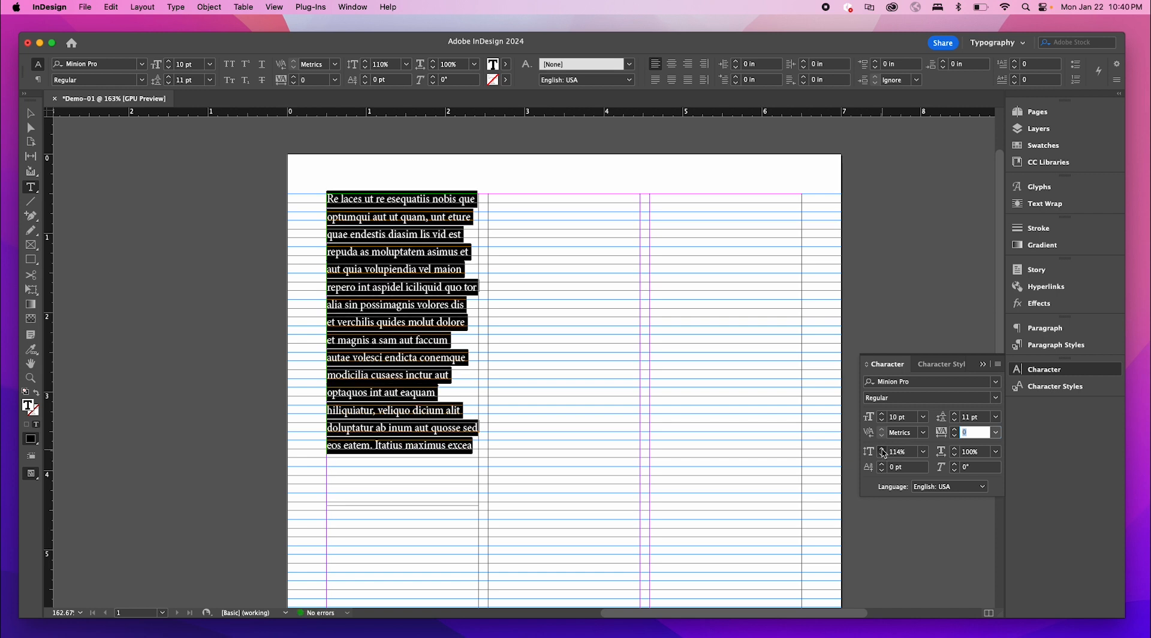
click(882, 449)
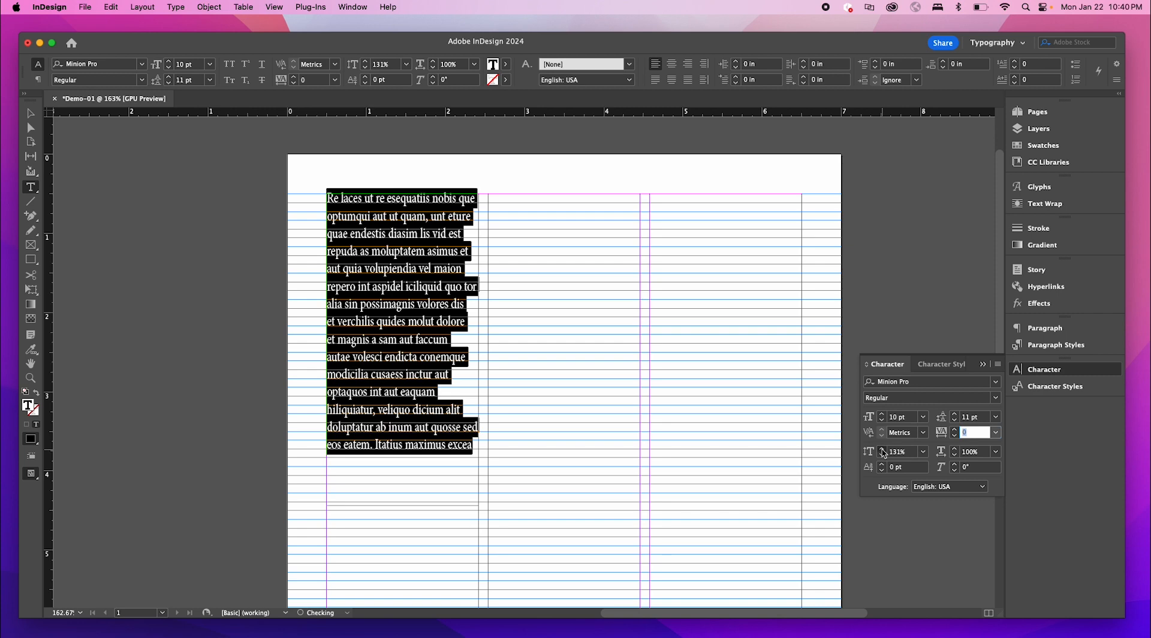
click(882, 449)
- Deselect the text frame, preview the vertically stretched text without guides, and return to the view with guides
click(31, 113)
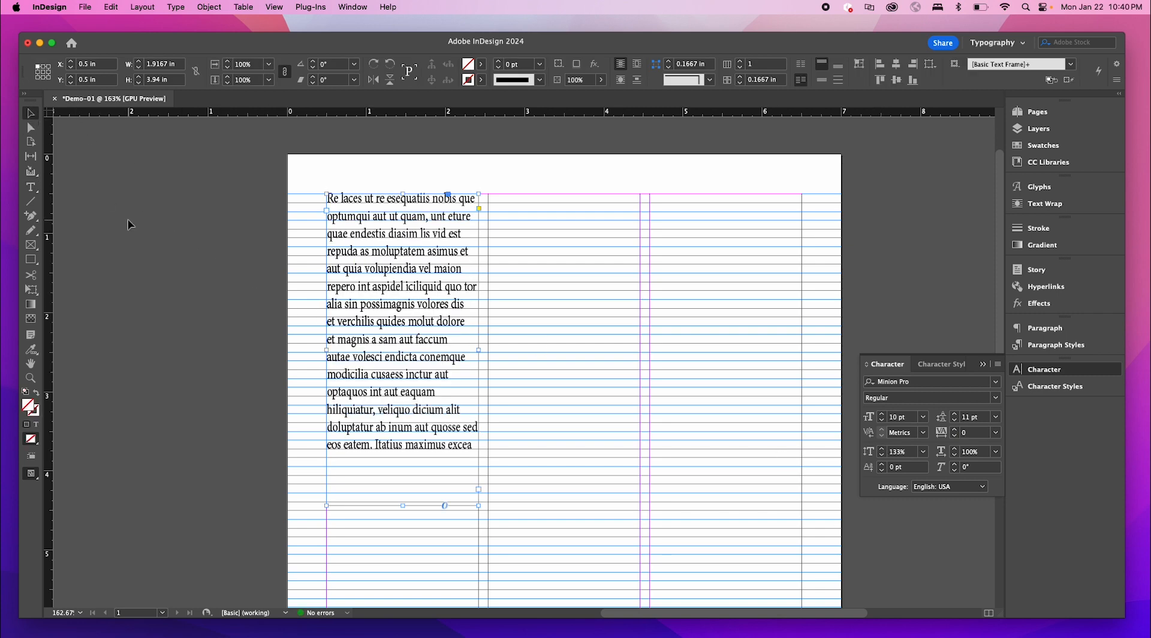
click(129, 224)
key(w)
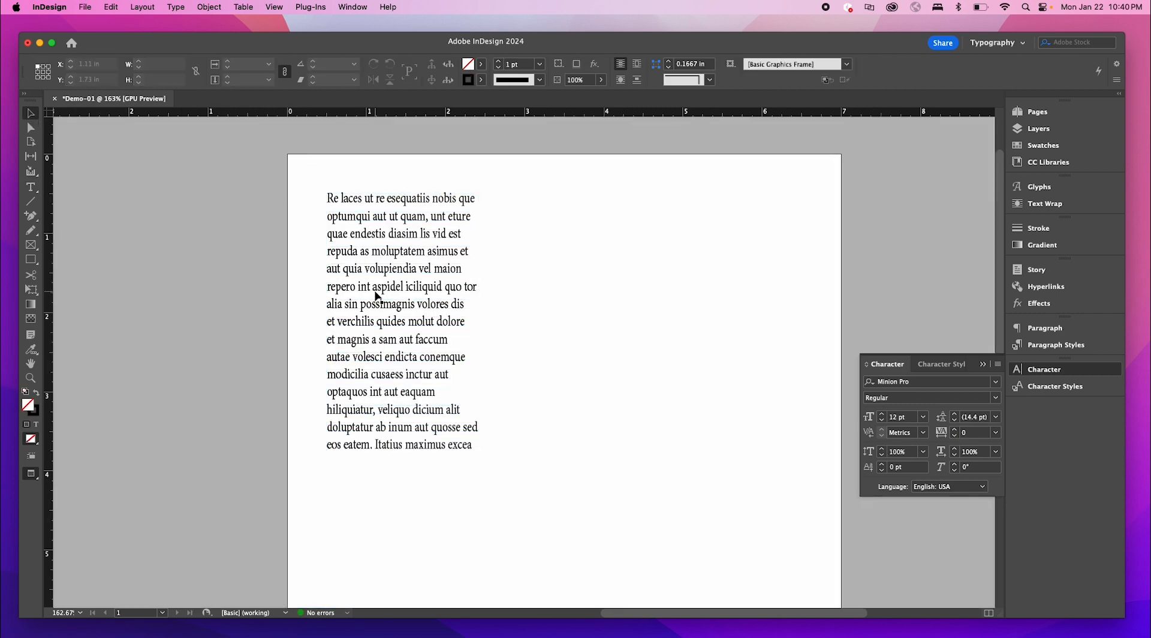
key(w)
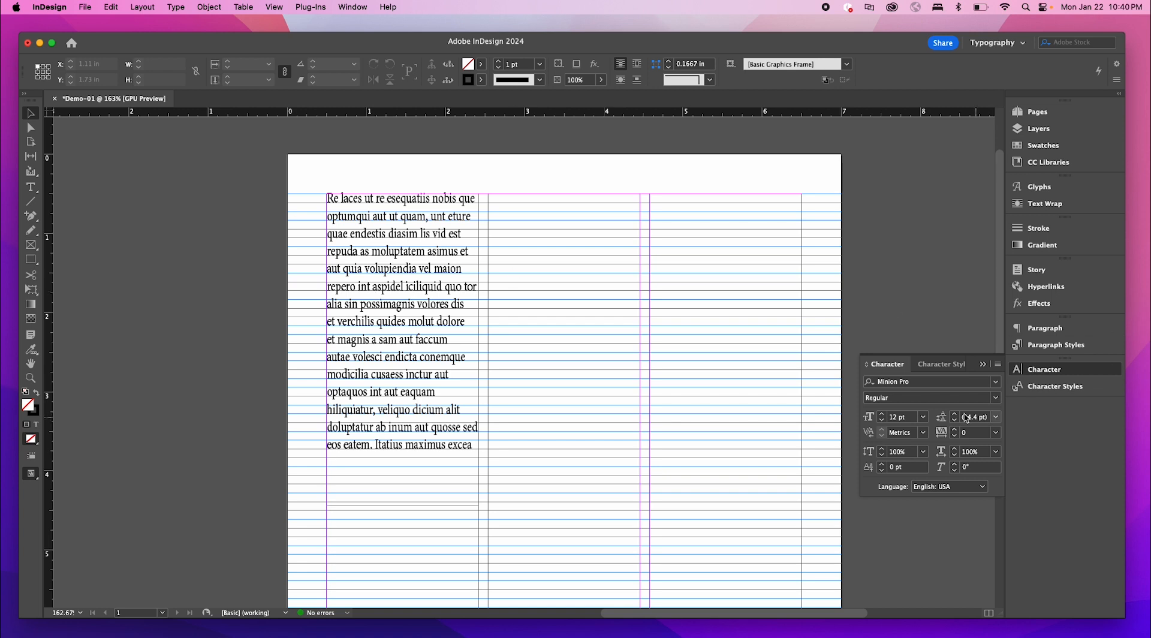
- Set the vertical scale of all the placeholder text back to 100%
triple_click(438, 372)
drag(478, 446, 264, 174)
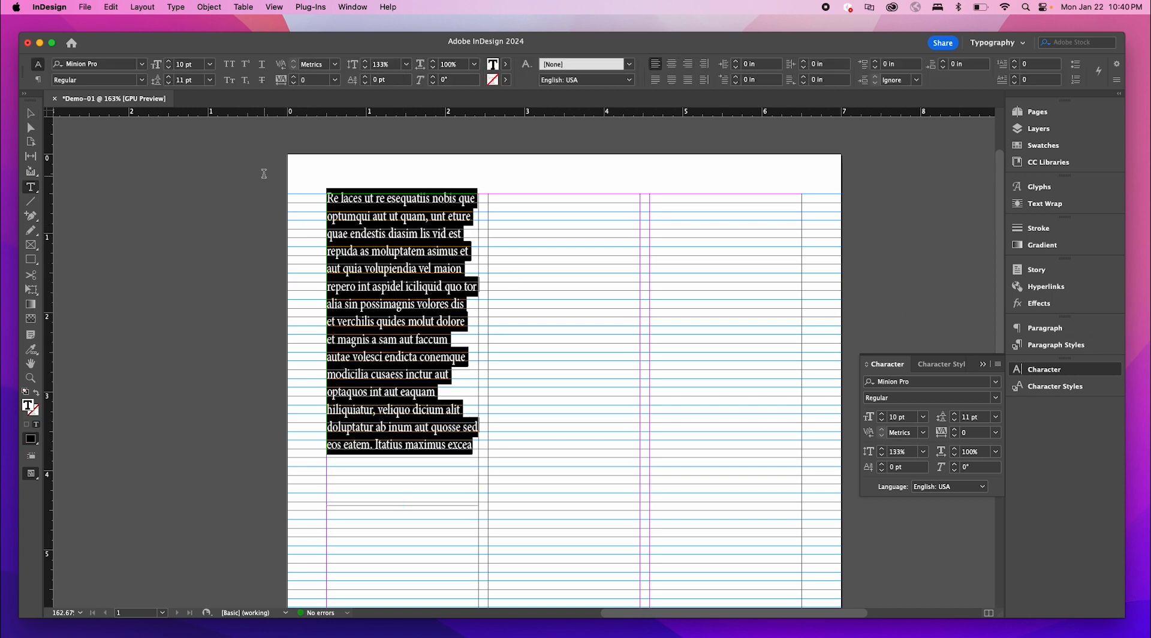
double_click(907, 453)
text(100)
key(Return)
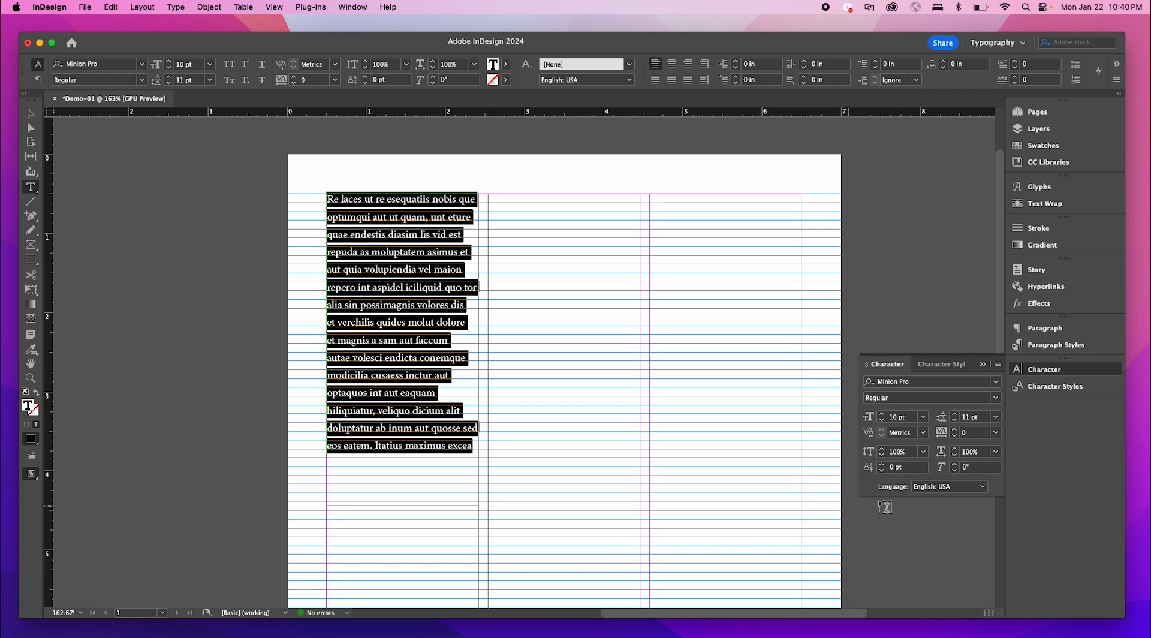
- Widen the letters of all the placeholder text to a horizontal scale of 129%
click(954, 449)
click(954, 450)
click(954, 449)
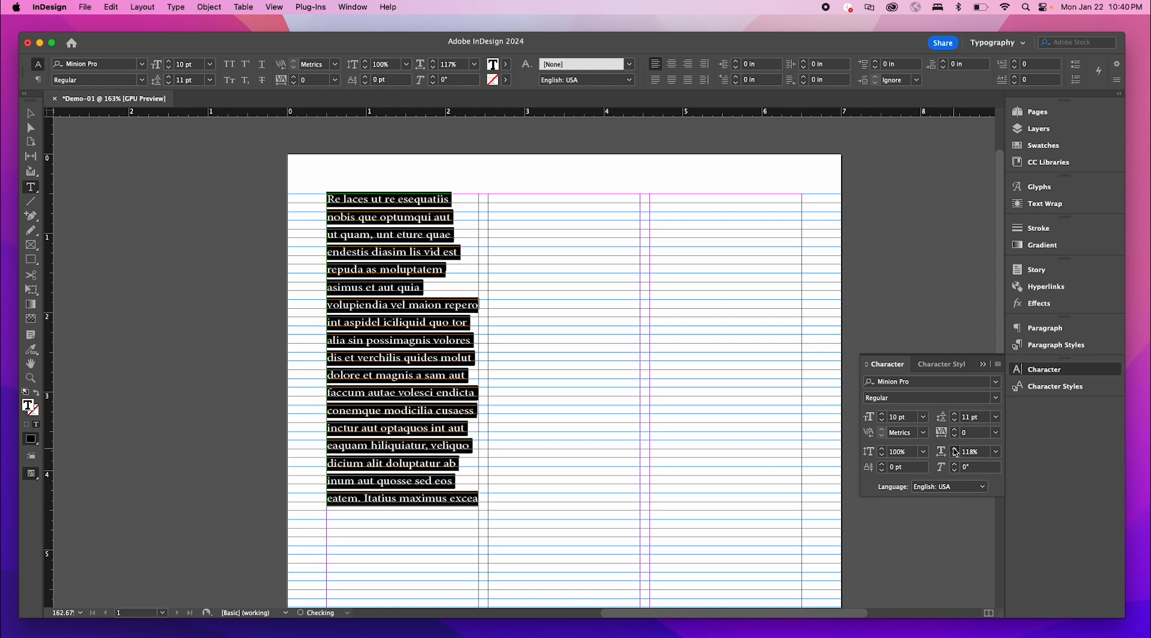
click(954, 449)
click(954, 449)
click(954, 449)
click(954, 449)
click(954, 449)
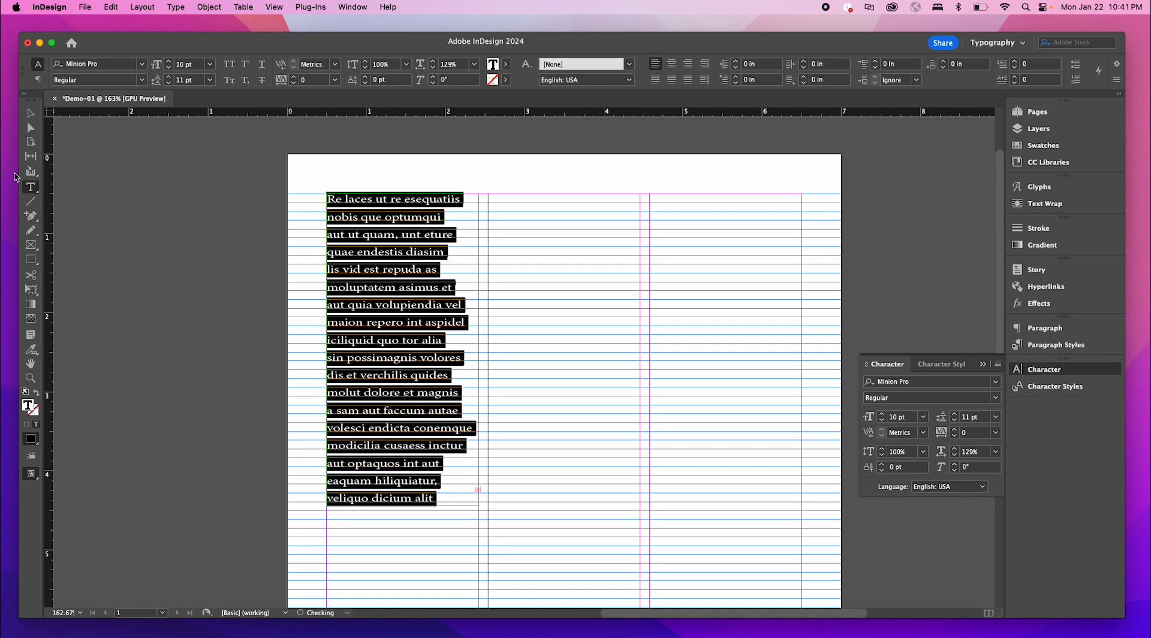
- Deselect the text, preview the horizontally stretched letters without guides, and return to the view with guides
click(31, 113)
click(199, 243)
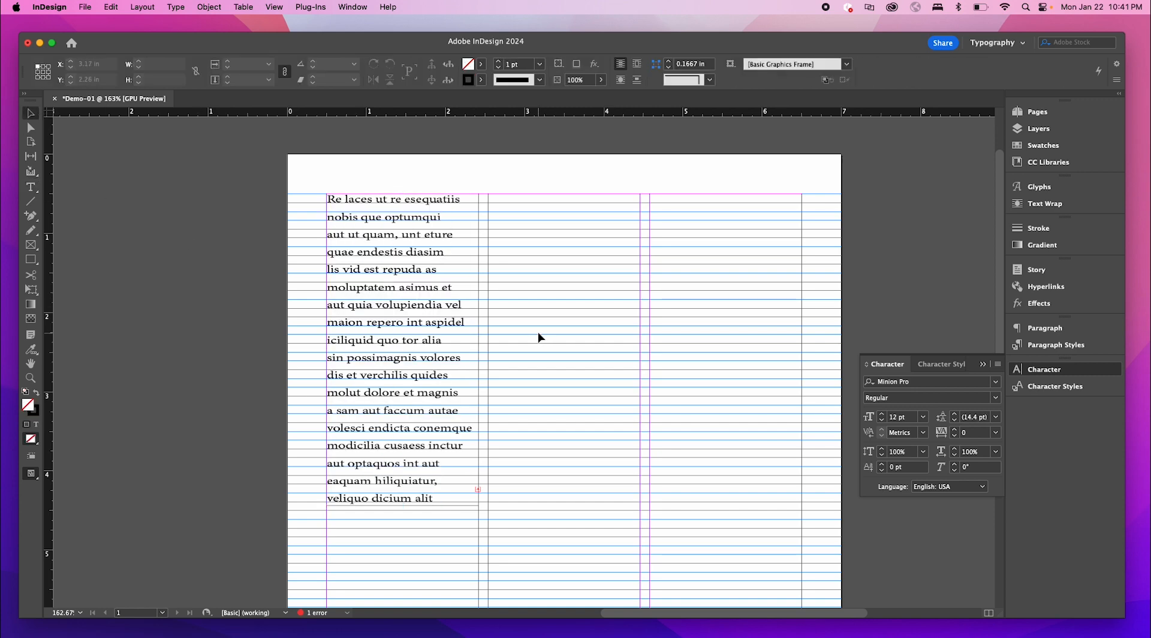
key(w)
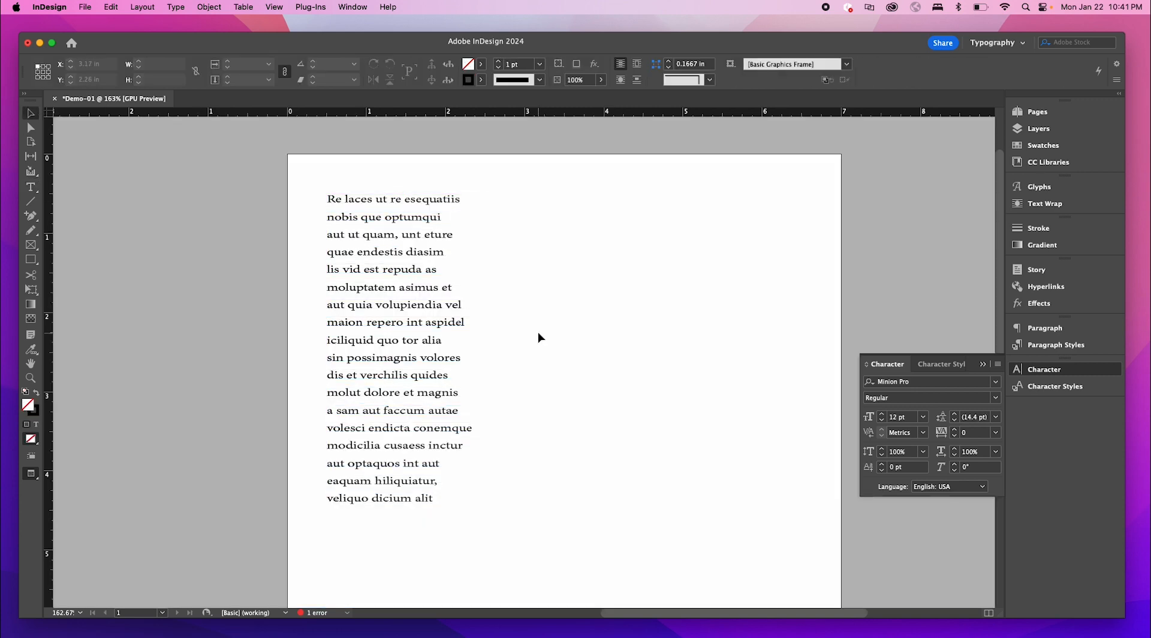
key(w)
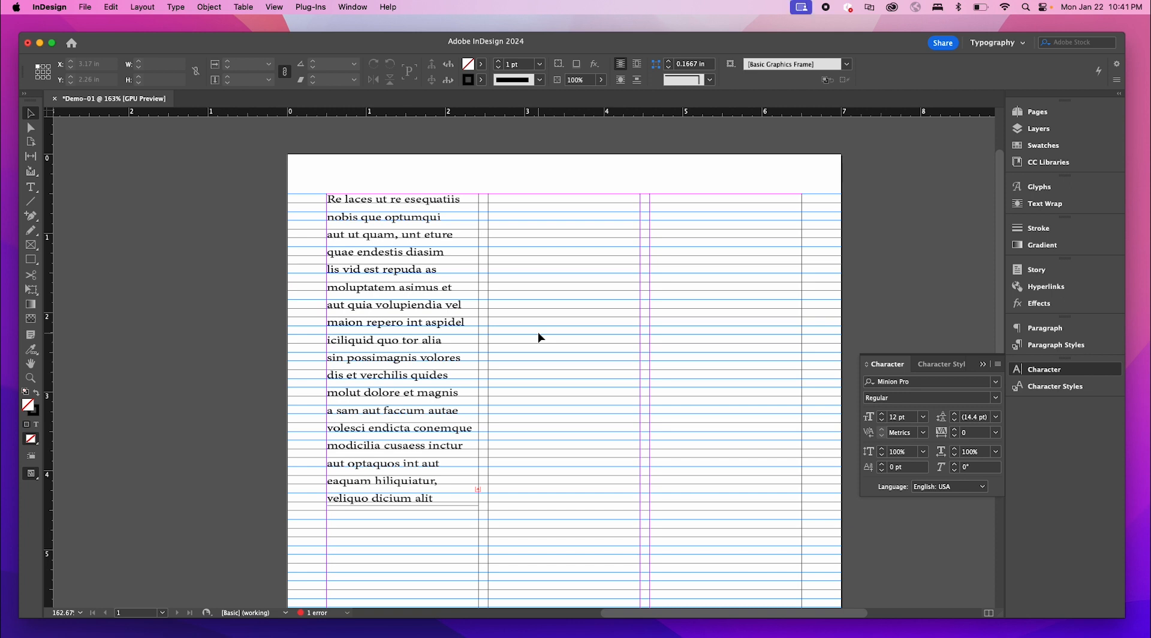
- Select all of the placeholder text and reset its horizontal scale to 100%
double_click(434, 446)
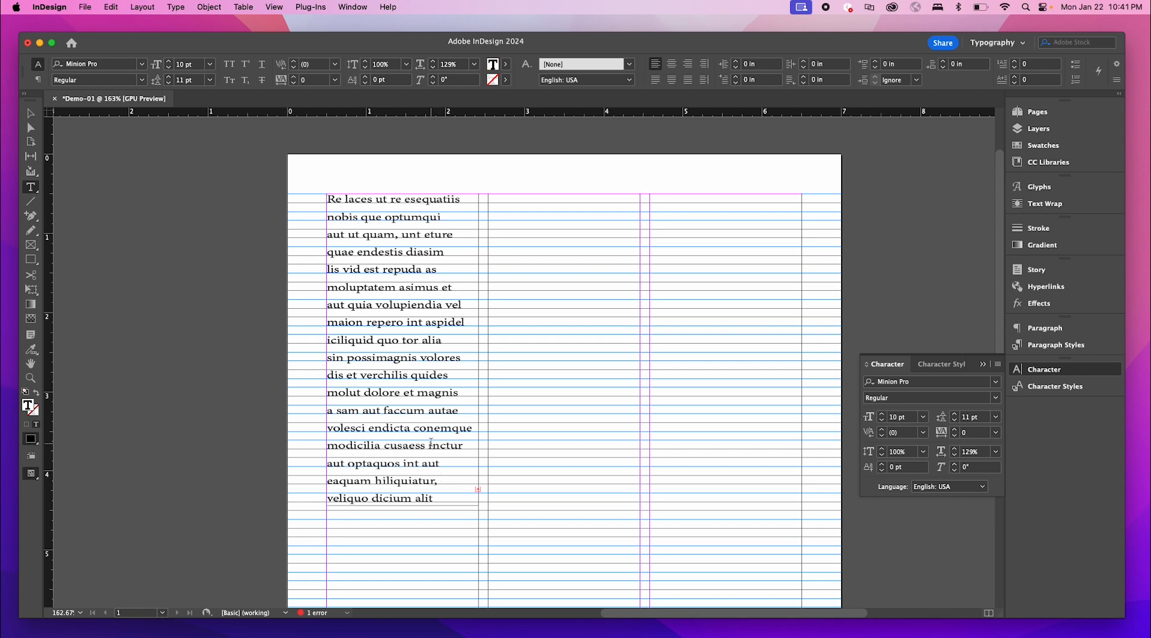
triple_click(434, 446)
key(super+a)
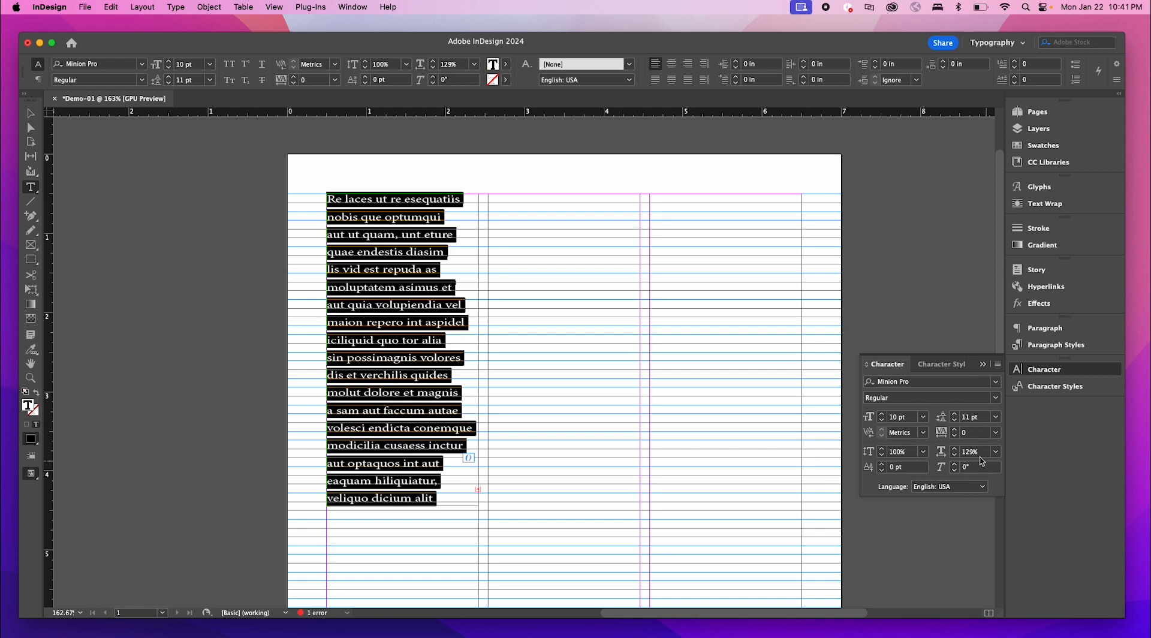
key(shift+super+x)
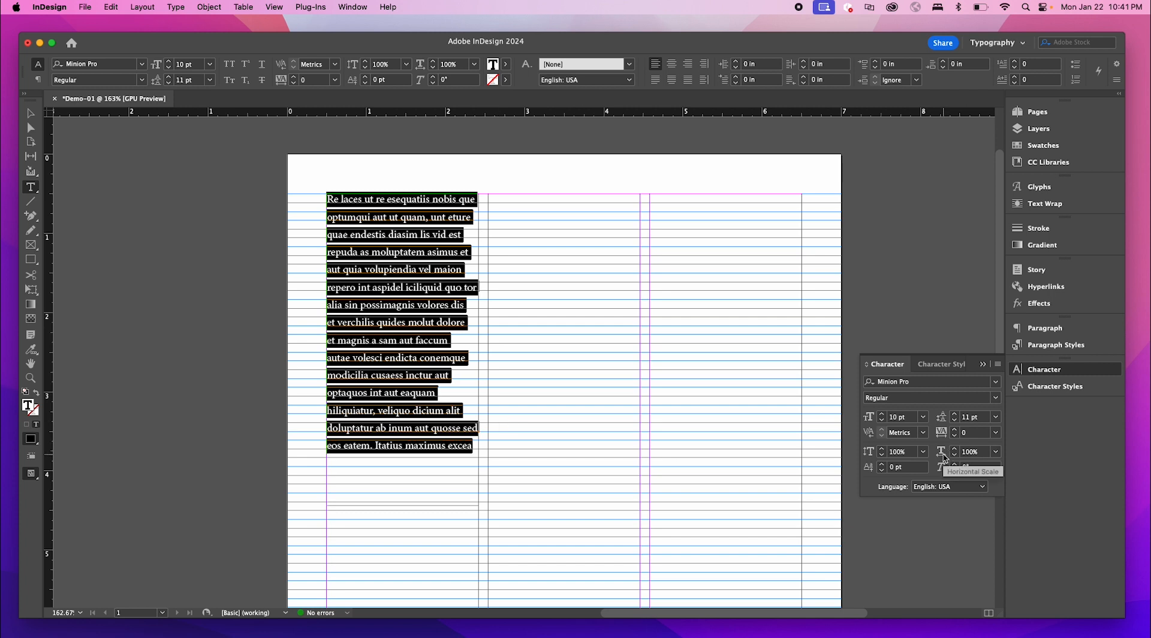
- Reselect all of the placeholder text, switch to selecting its frame, and collapse the character settings
click(425, 429)
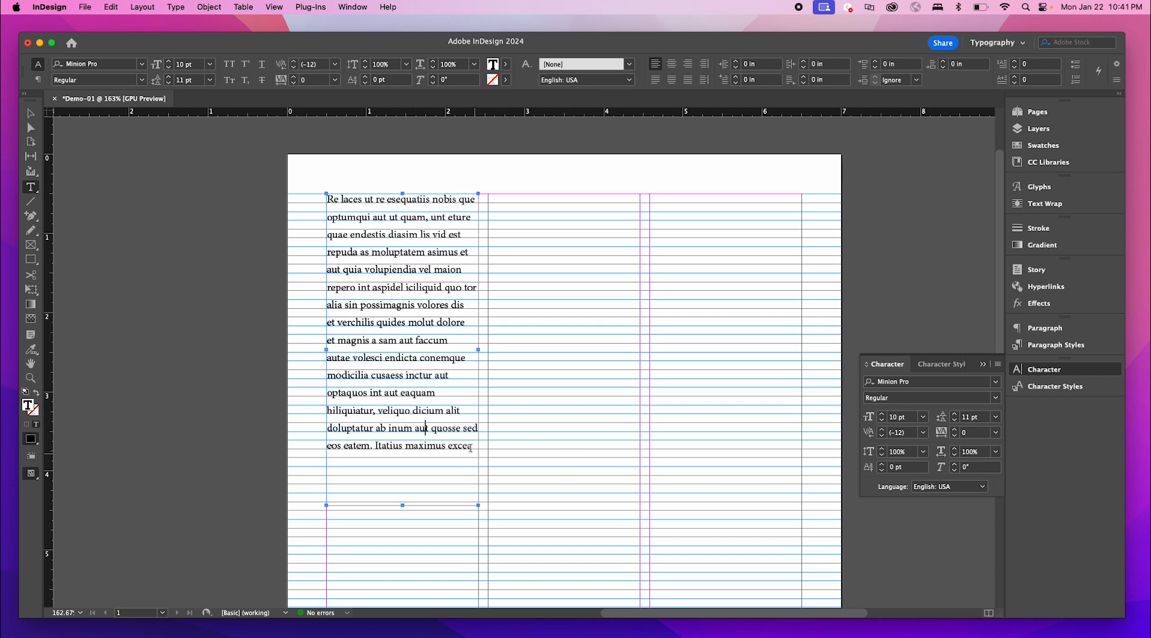
drag(472, 446, 272, 188)
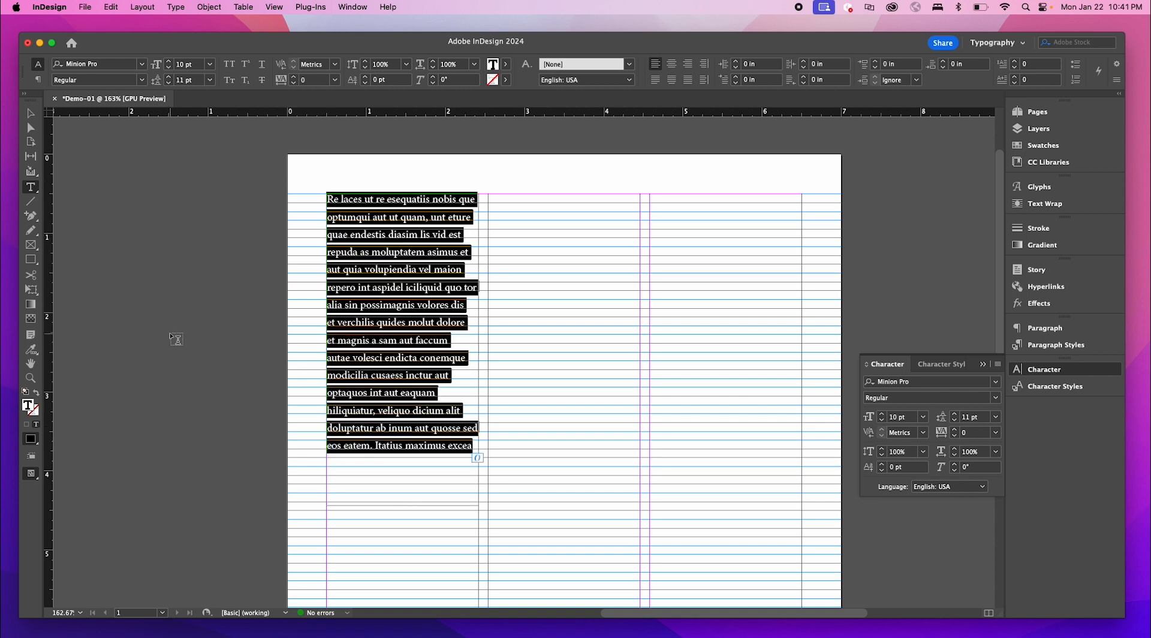
click(31, 114)
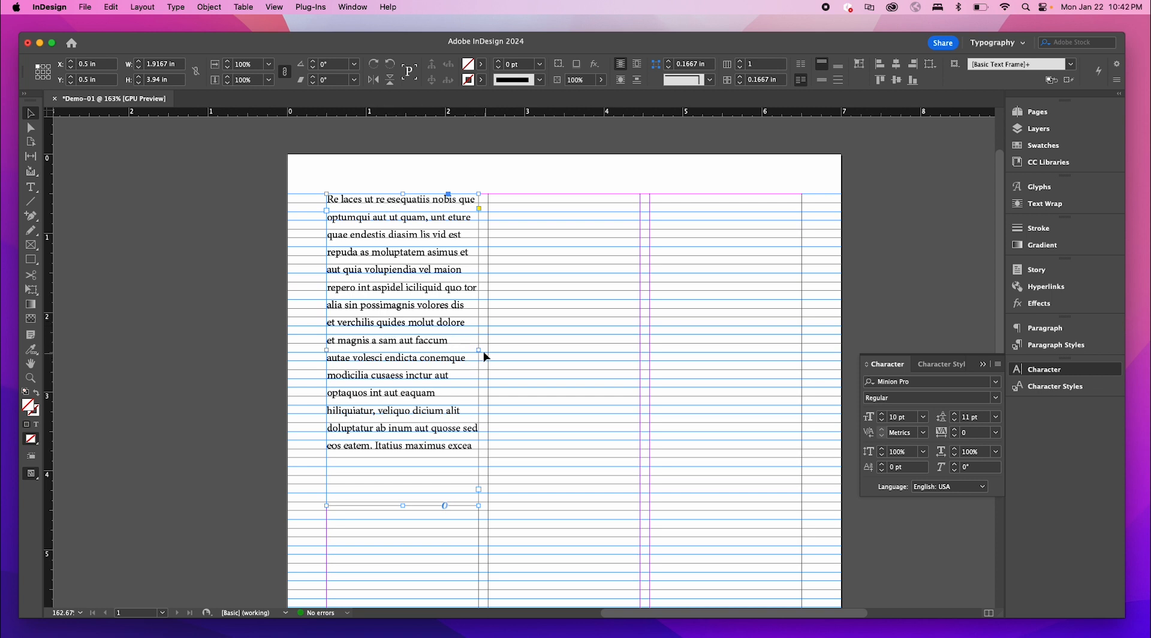
click(982, 364)
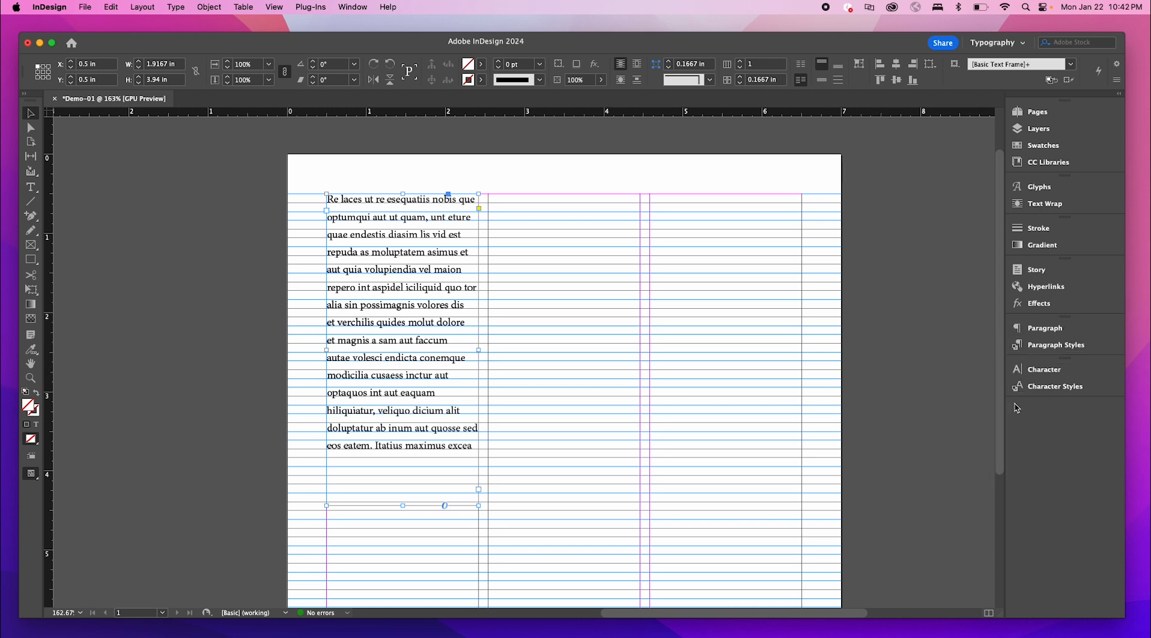
- Look at the character styles and paragraph styles lists, leaving the paragraph styles displayed
click(1063, 371)
click(1062, 370)
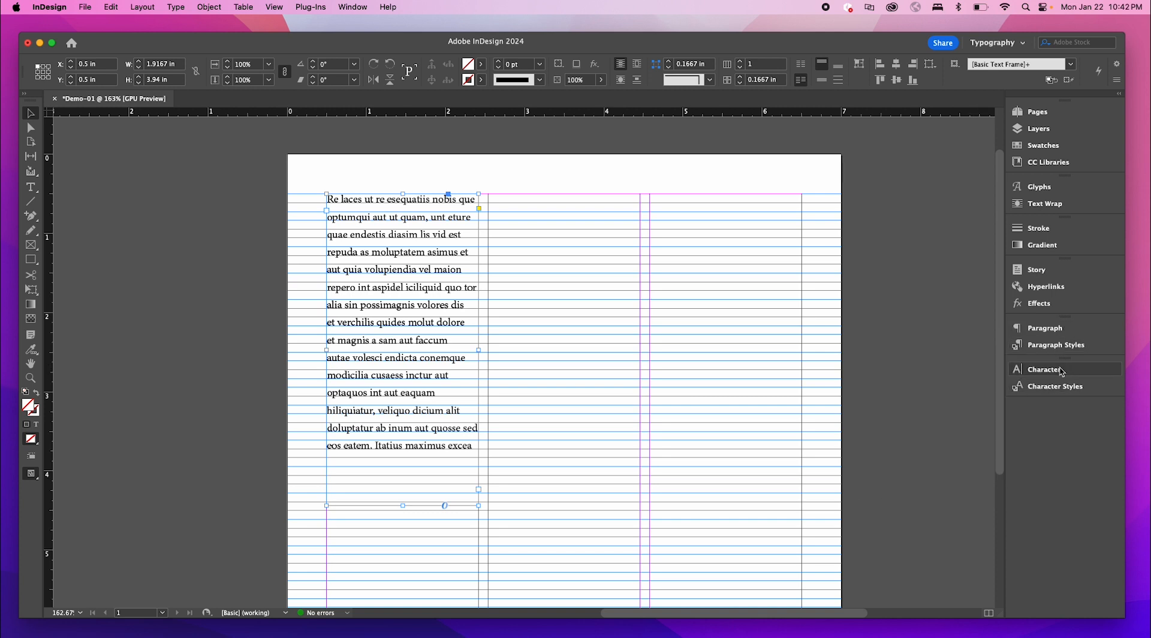
click(1064, 328)
click(1078, 360)
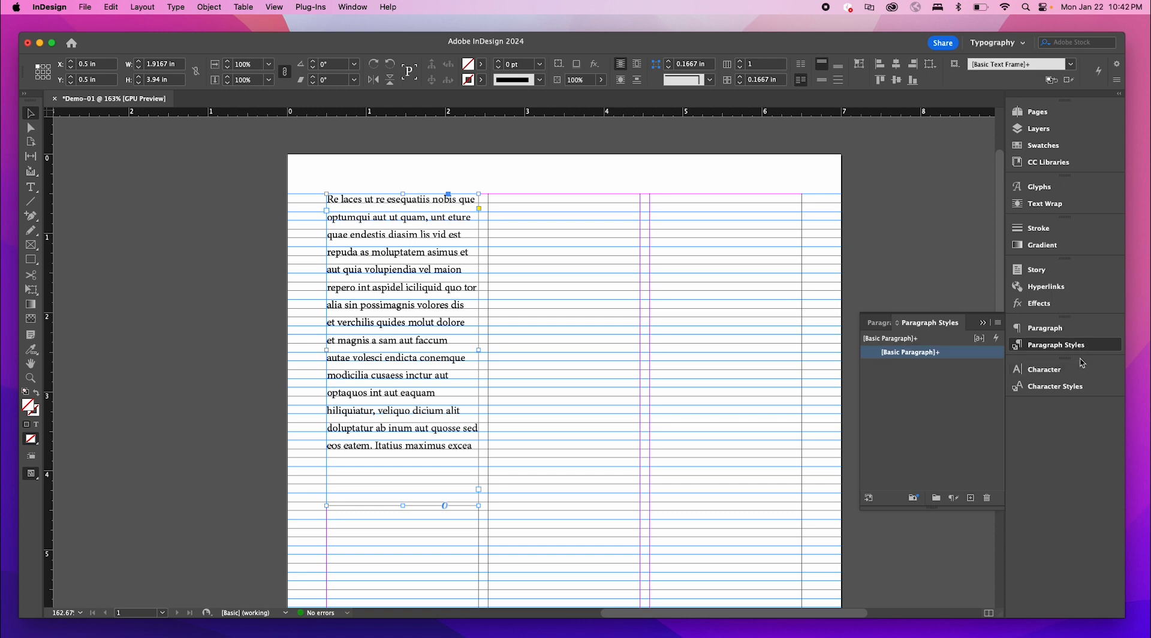
click(1079, 386)
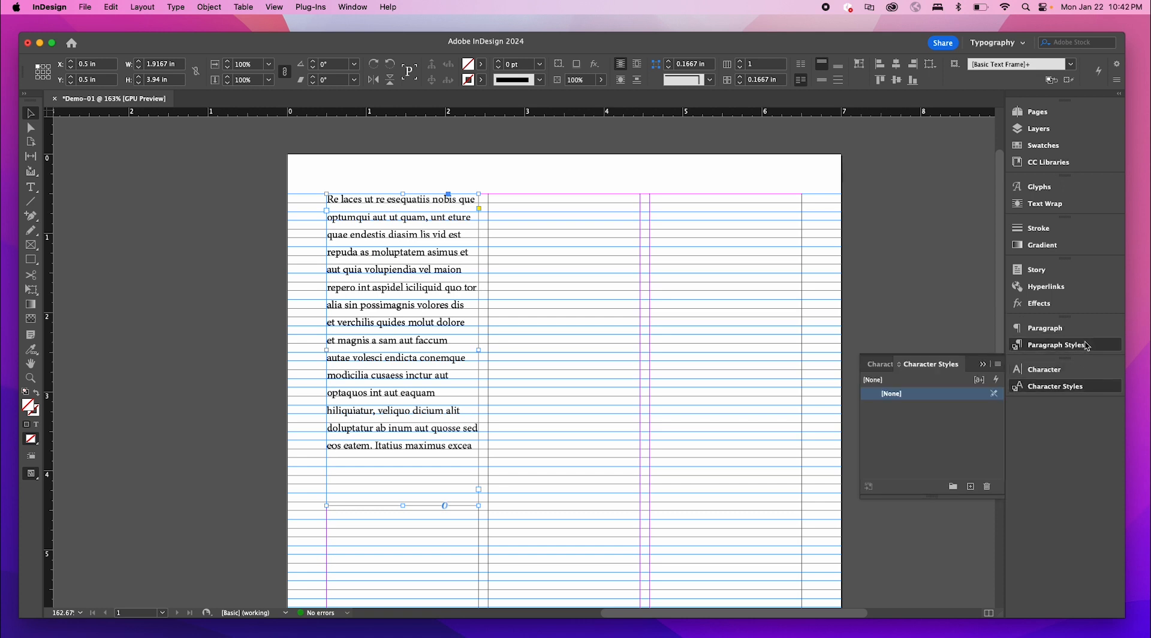
click(1087, 345)
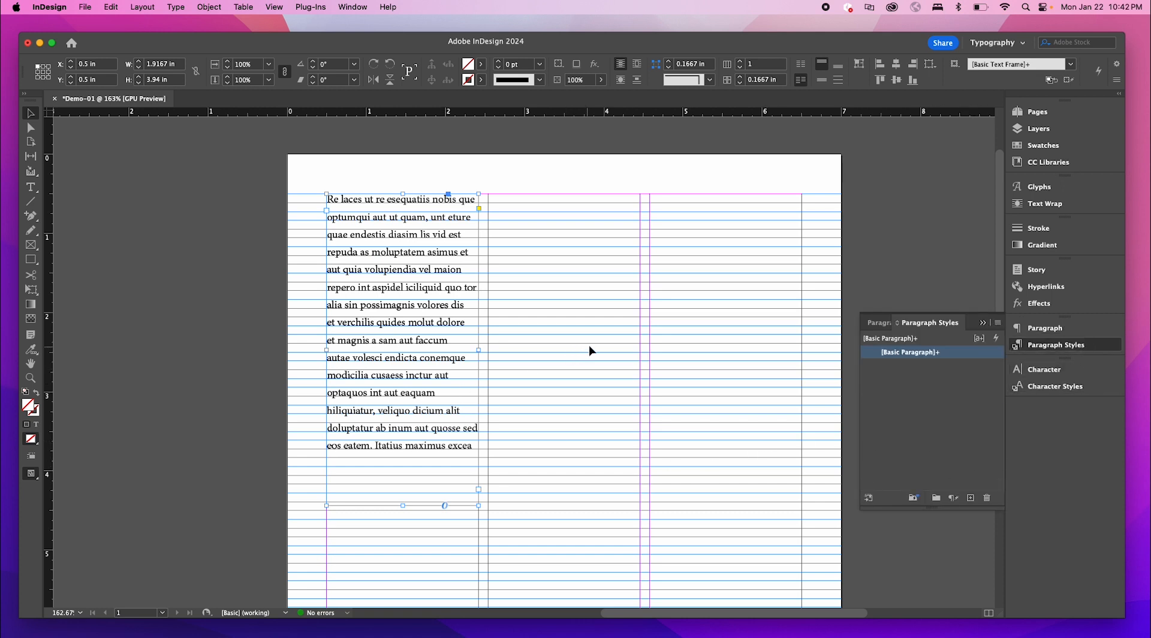
- Deselect the text frame and add two blank pages to the document
click(660, 375)
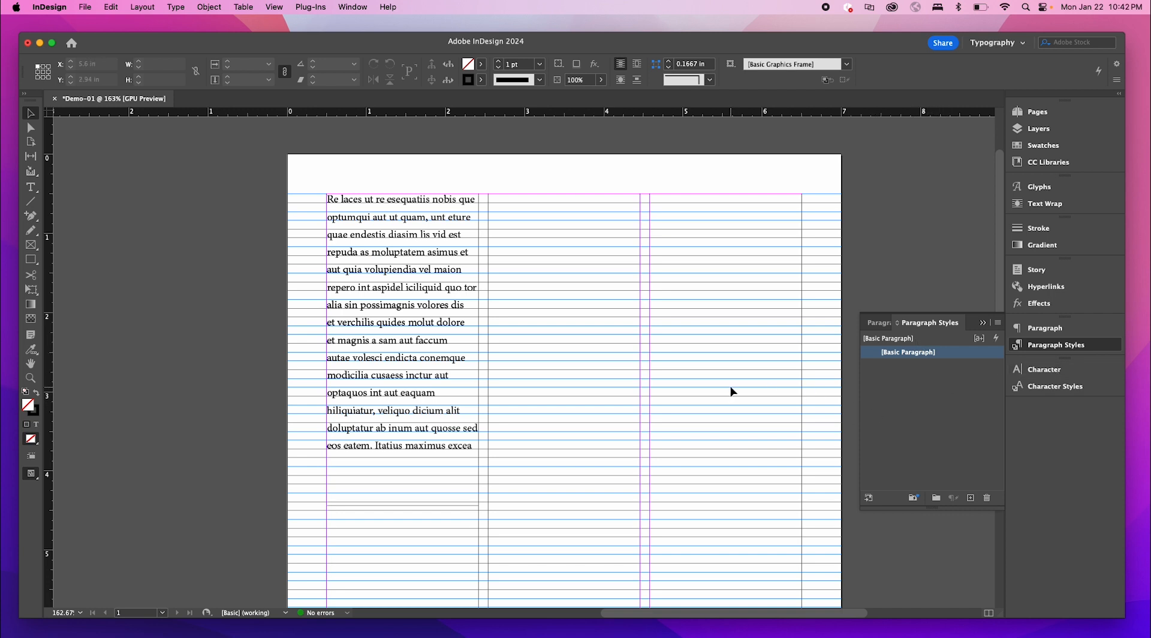
scroll(659, 403, down, 5)
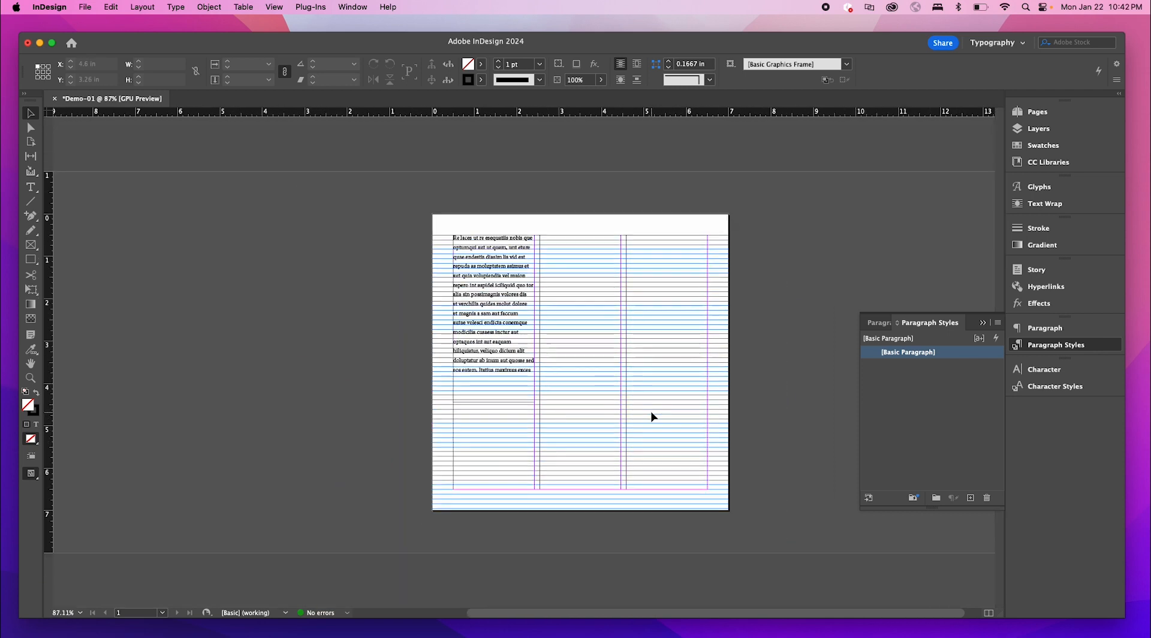
scroll(621, 482, down, 1)
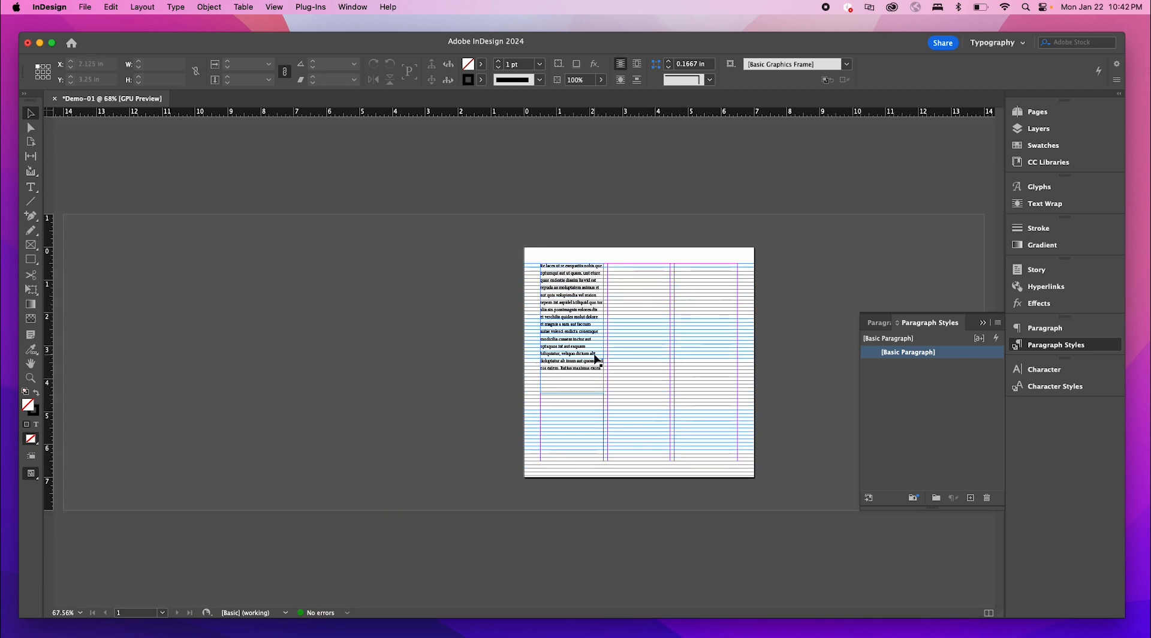
scroll(595, 361, up, 2)
scroll(658, 362, up, 3)
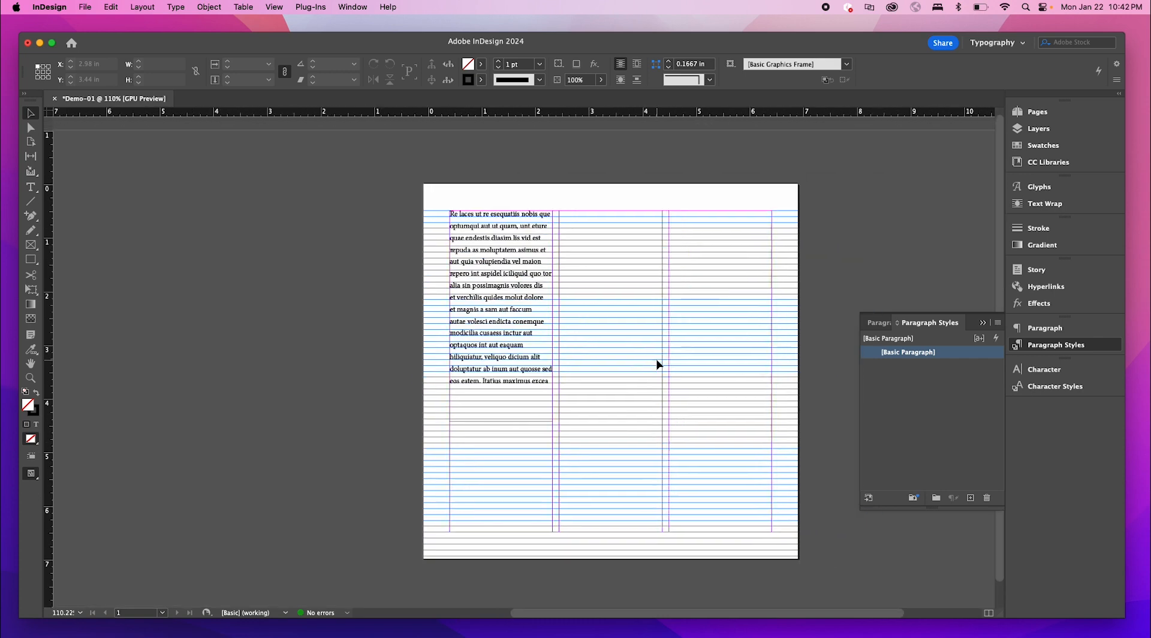
scroll(658, 364, down, 1)
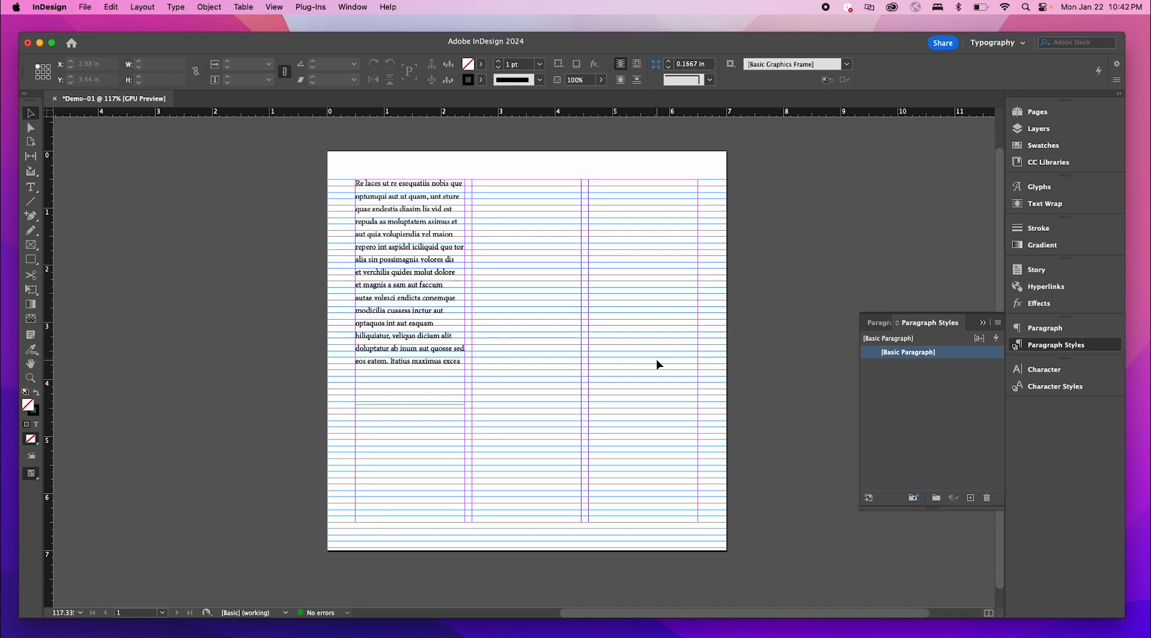
scroll(658, 364, down, 1)
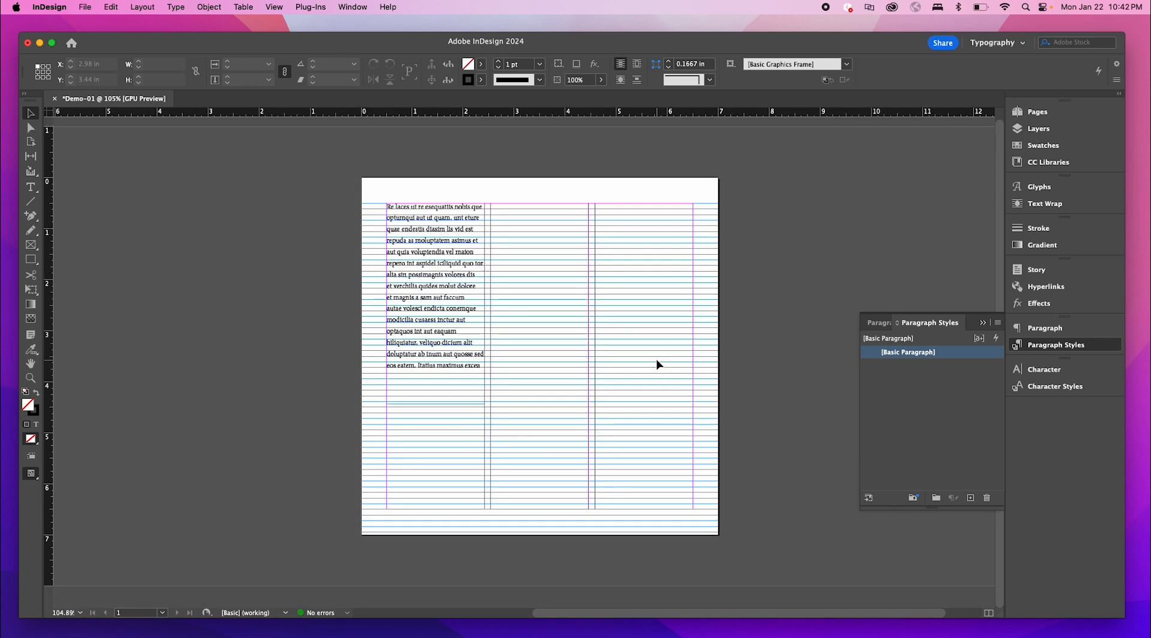
click(1027, 113)
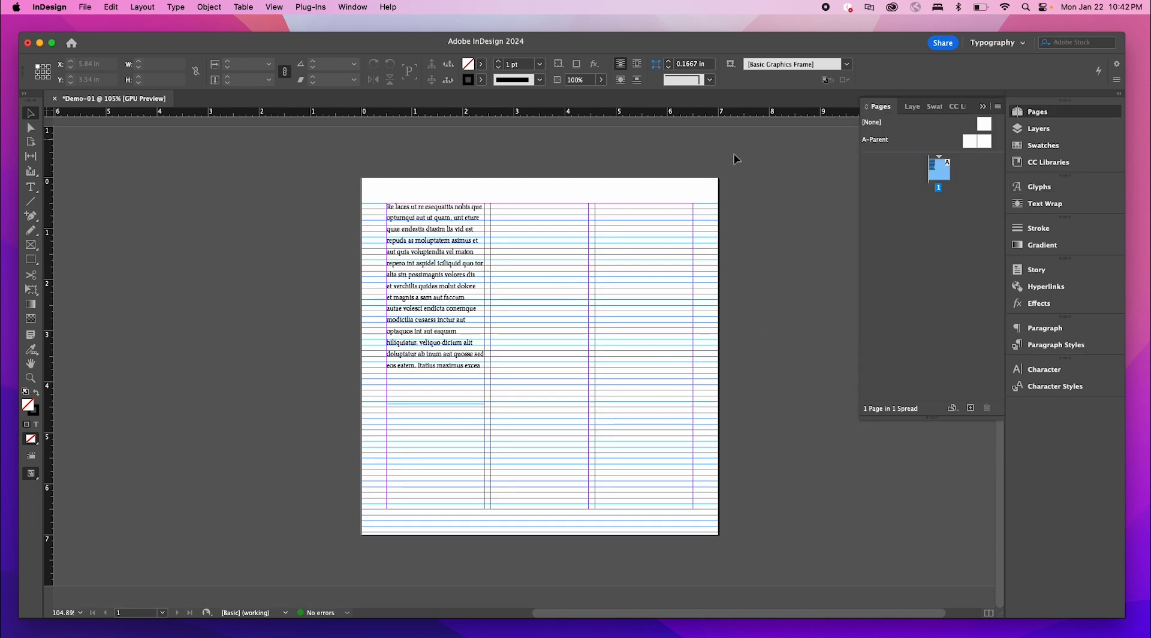
click(971, 408)
click(971, 409)
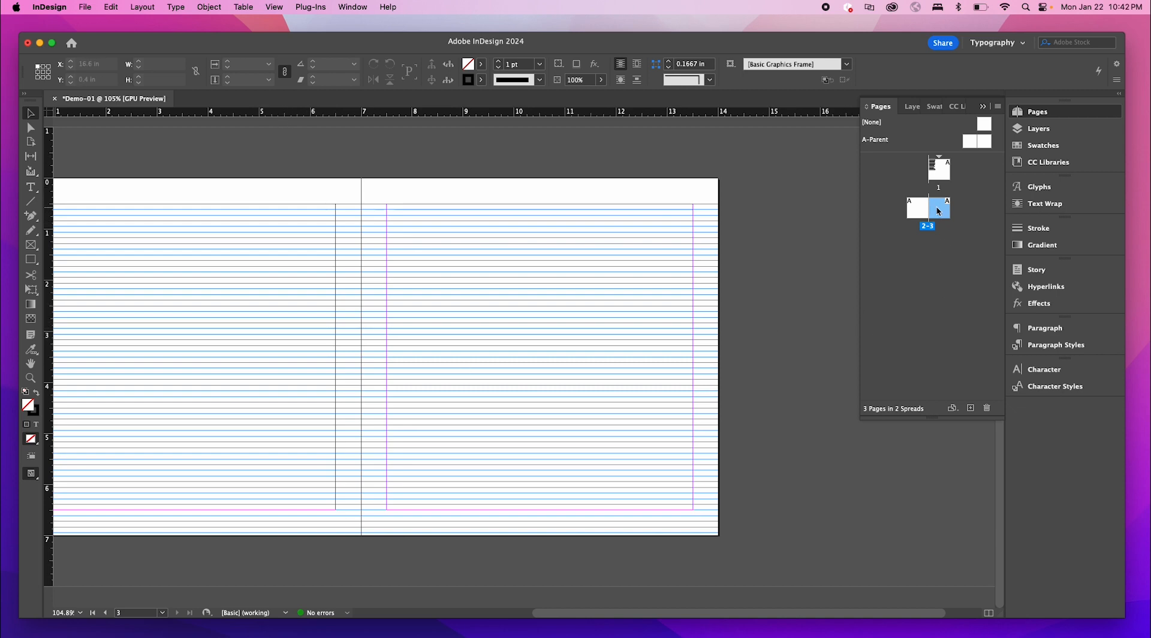
- Turn off Facing Pages in the document setup, return to page 1, and collapse the page list
click(918, 209)
click(943, 174)
click(946, 209)
scroll(610, 358, down, 4)
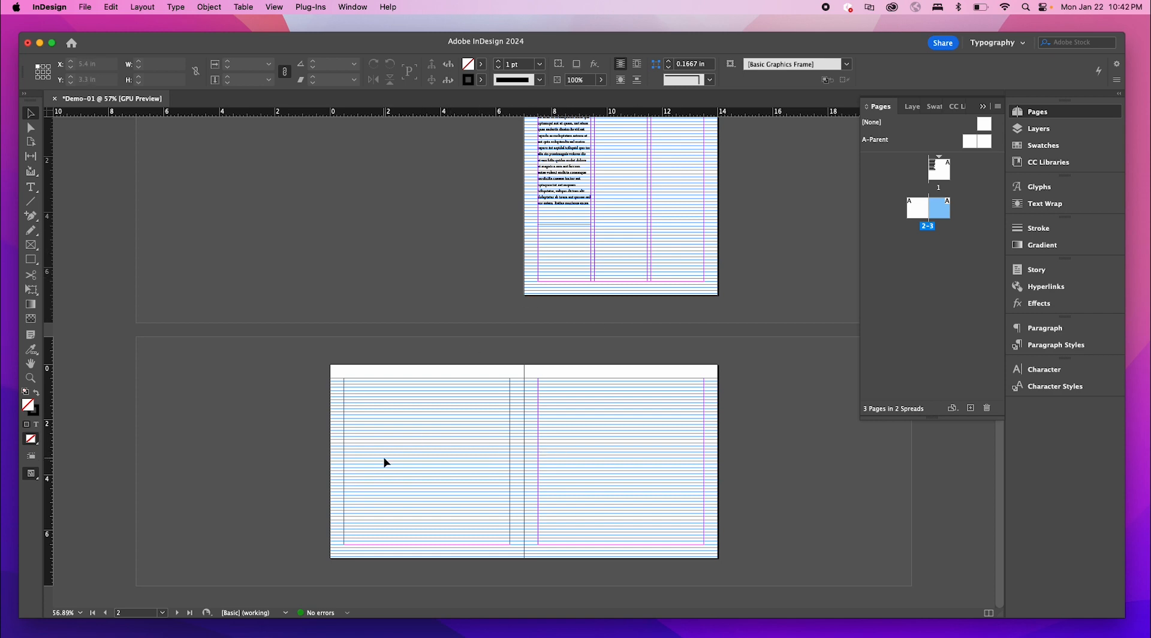
click(65, 10)
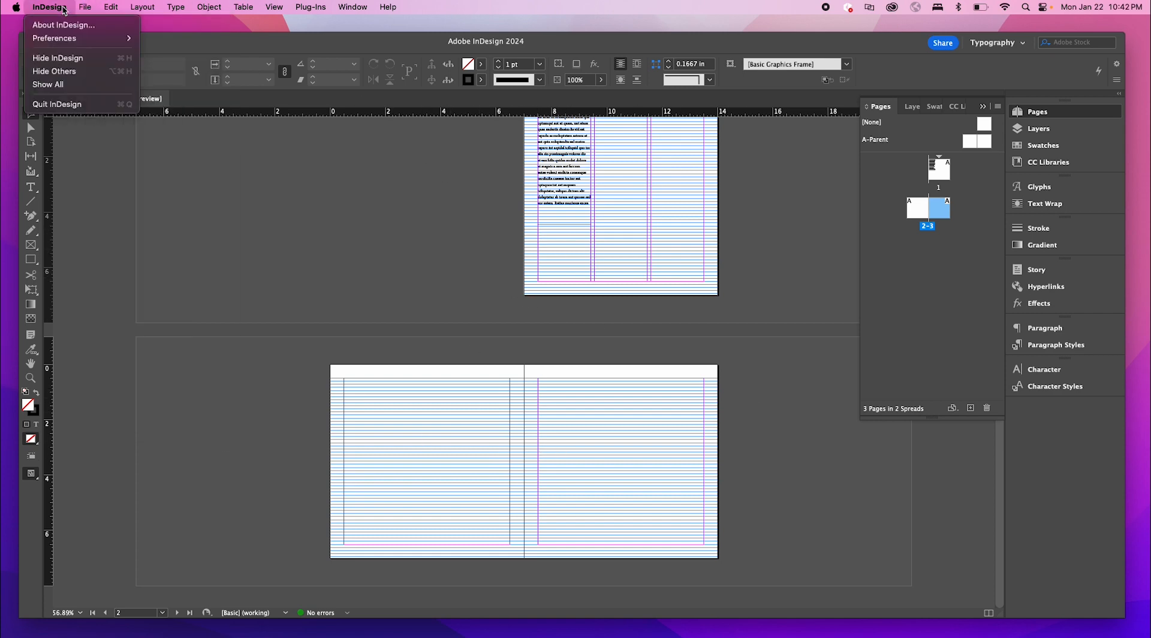
key(alt+super+p)
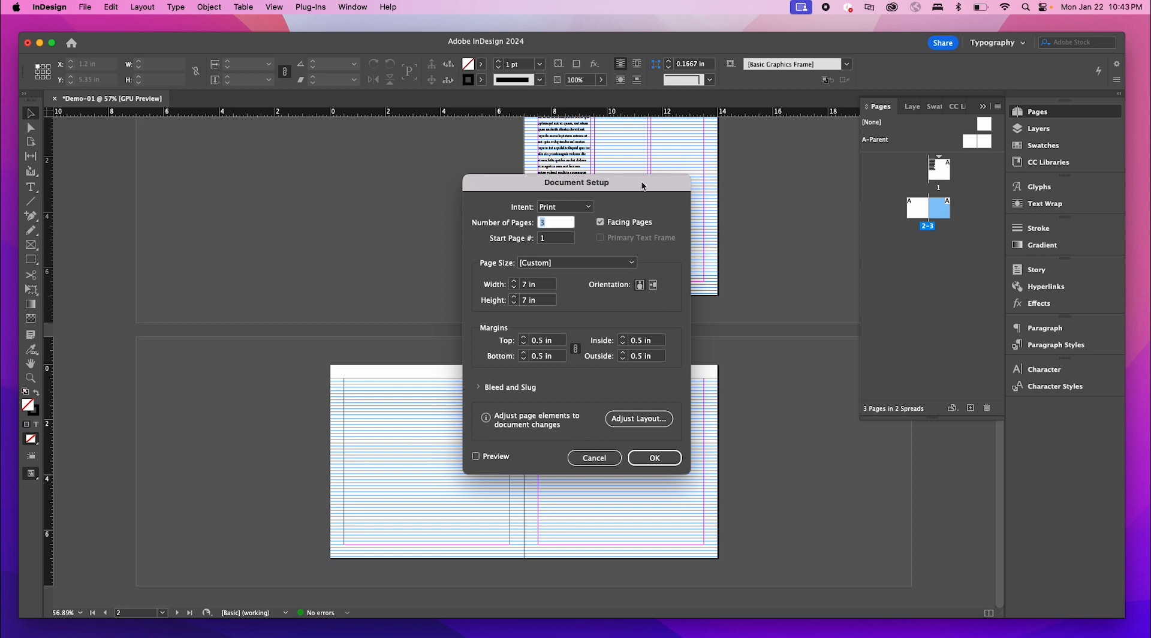
drag(642, 187, 630, 173)
click(585, 211)
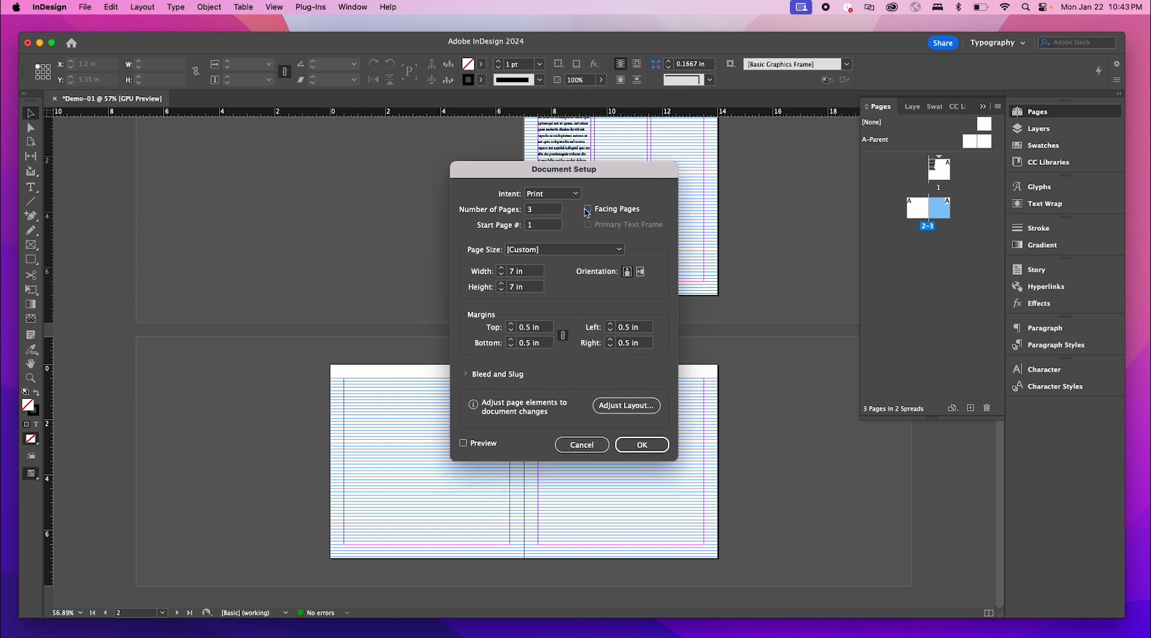
click(664, 447)
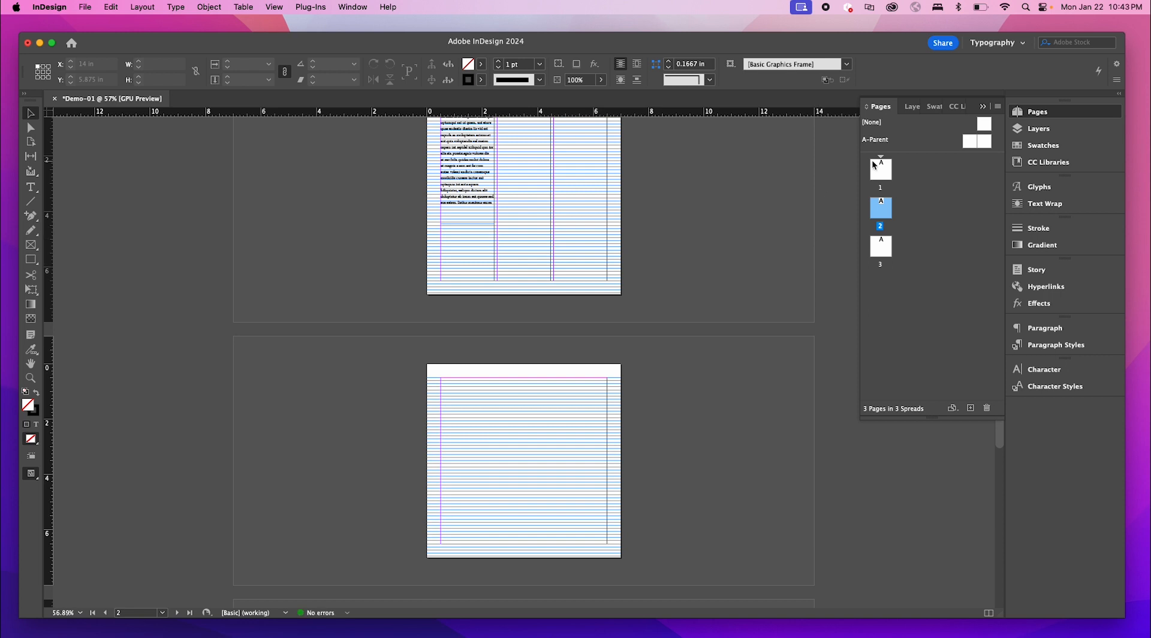
scroll(625, 257, up, 3)
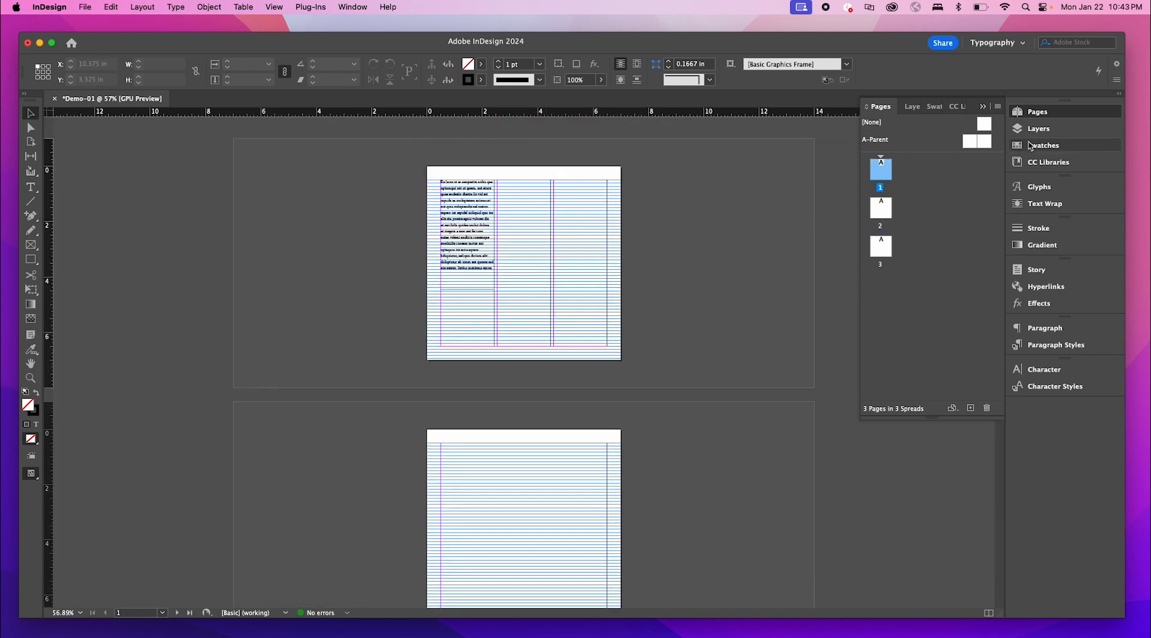
click(982, 106)
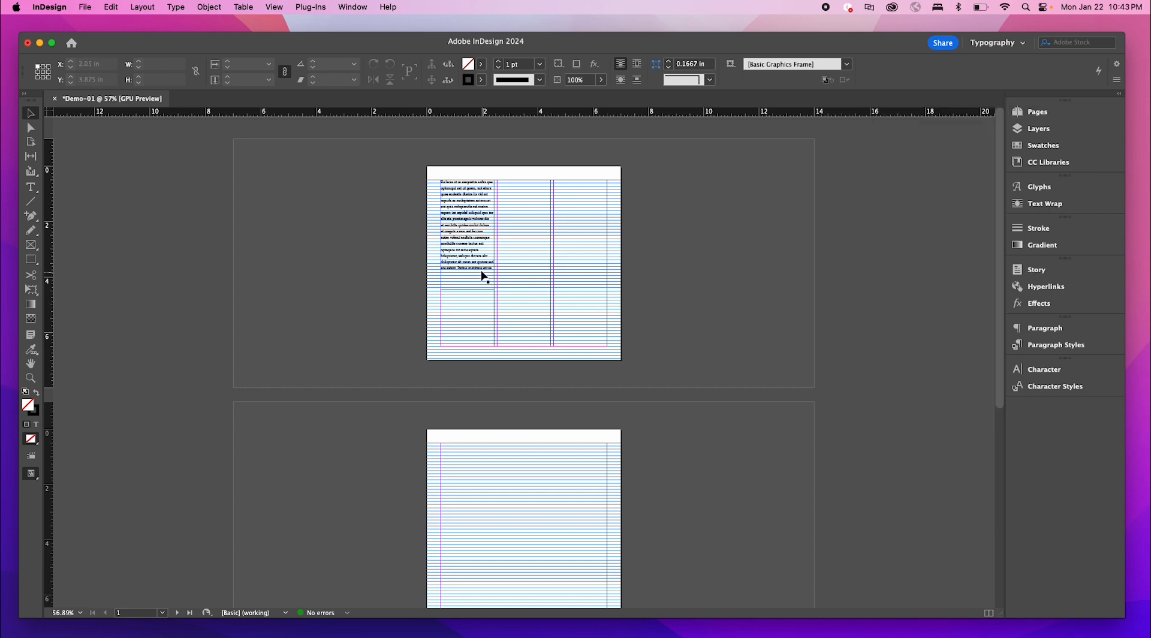
- Display the paragraph styles list and select the placeholder text frame on page 1
click(1073, 347)
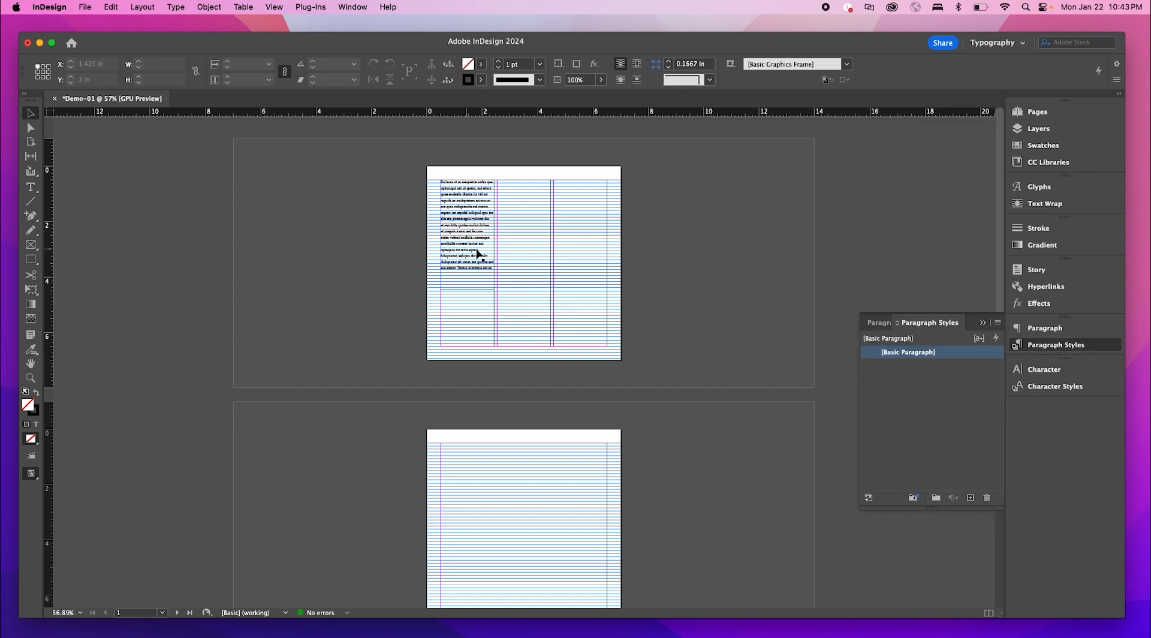
right_click(462, 228)
click(479, 236)
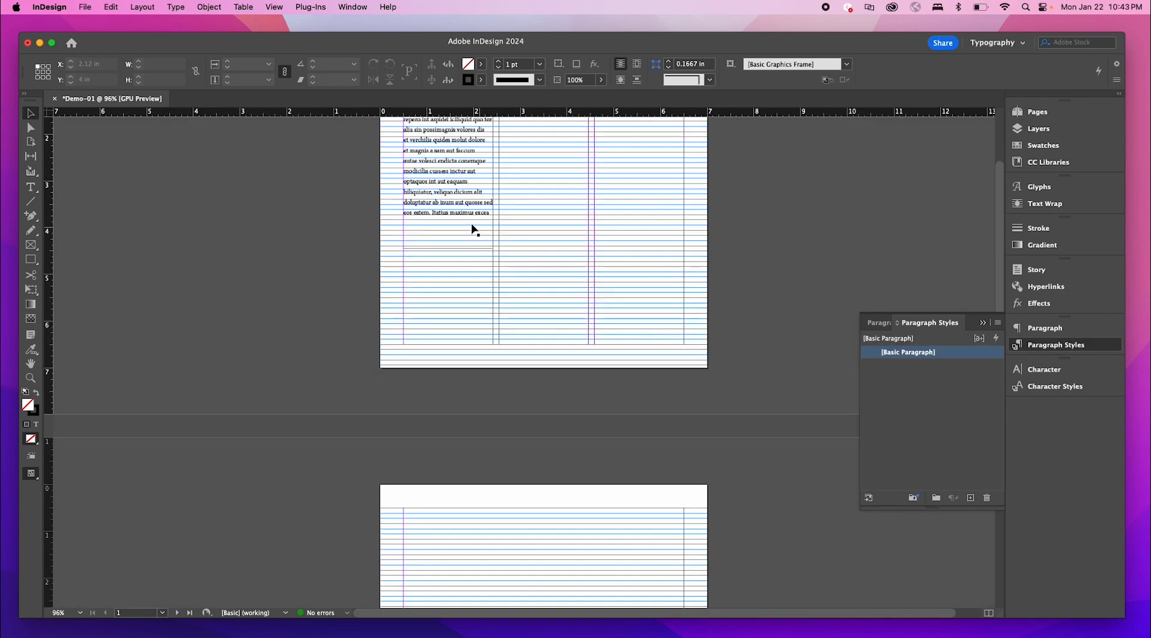
scroll(508, 224, up, 5)
drag(513, 204, 496, 463)
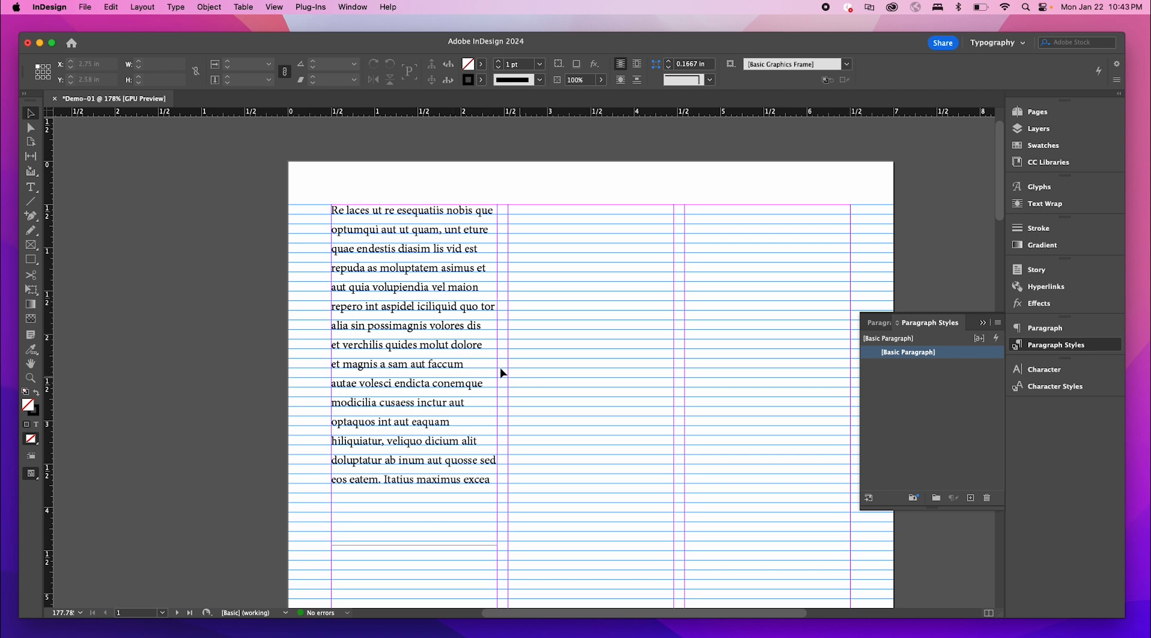
click(423, 369)
click(577, 390)
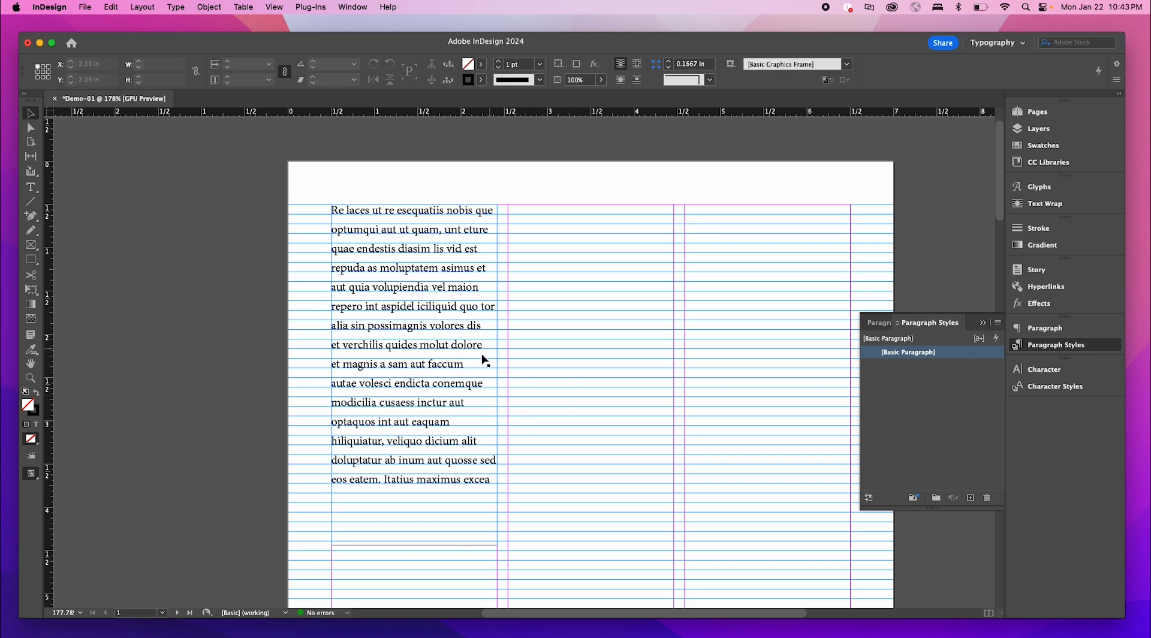
triple_click(423, 310)
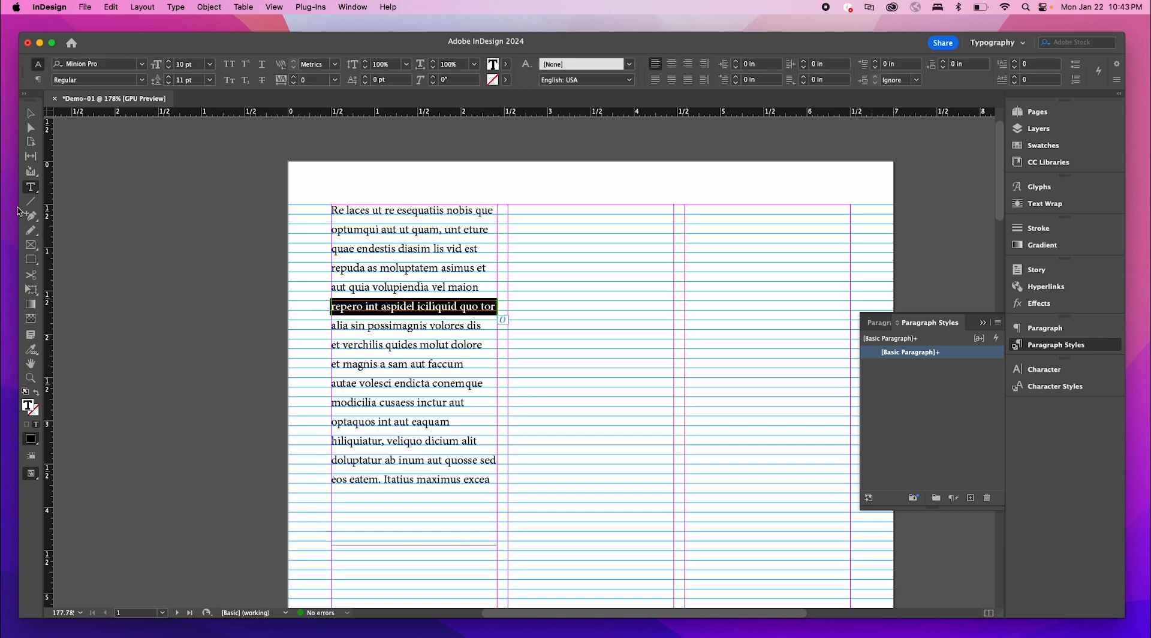
click(31, 113)
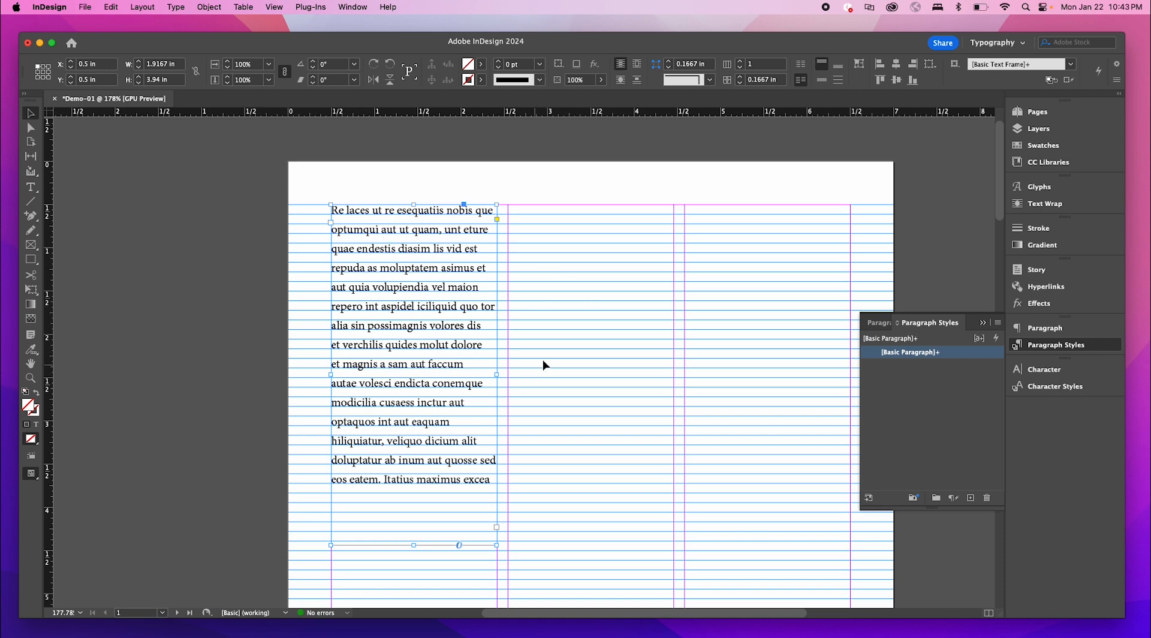
- Color all of the placeholder text with the red C=15 M=100 Y=100 swatch and deselect its frame
double_click(397, 344)
triple_click(397, 343)
click(398, 333)
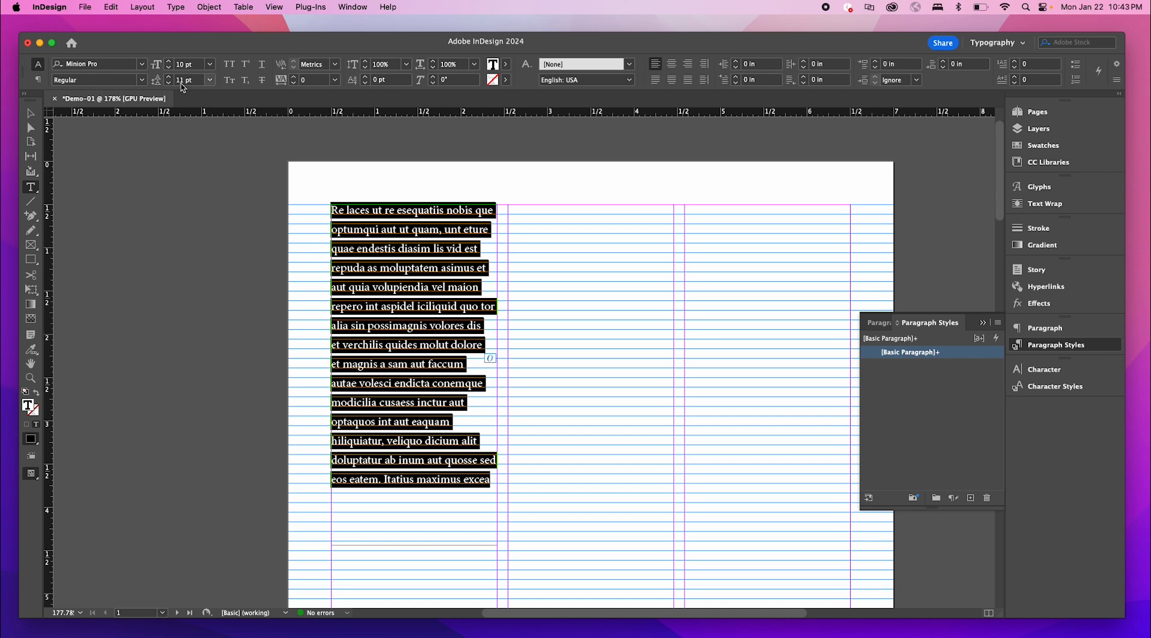
click(506, 64)
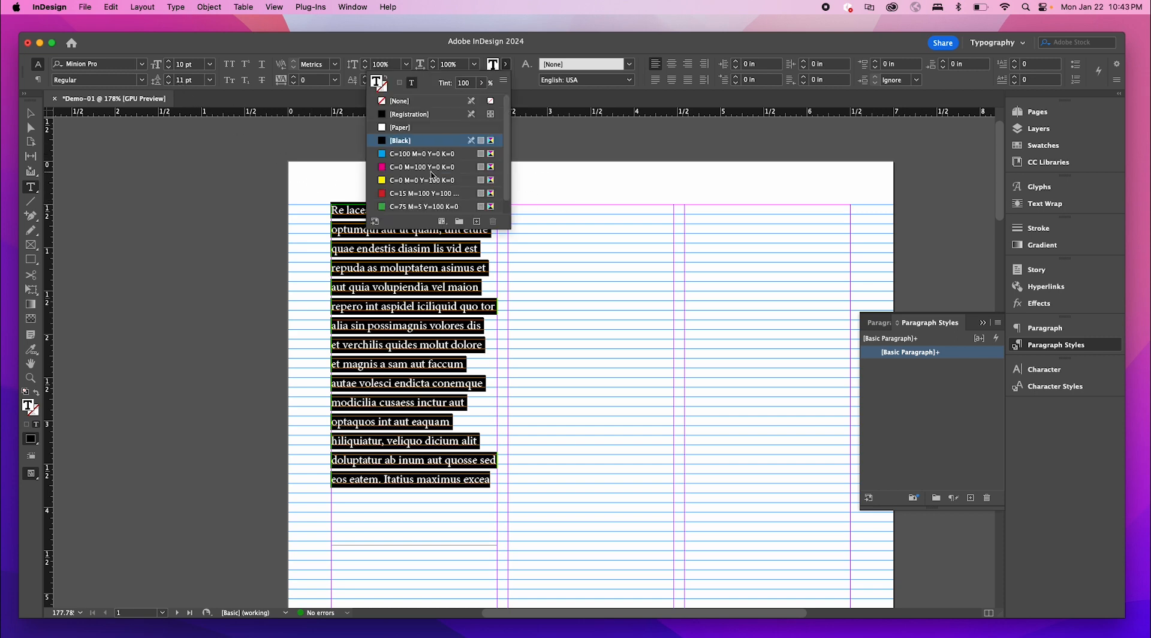
click(418, 194)
click(31, 113)
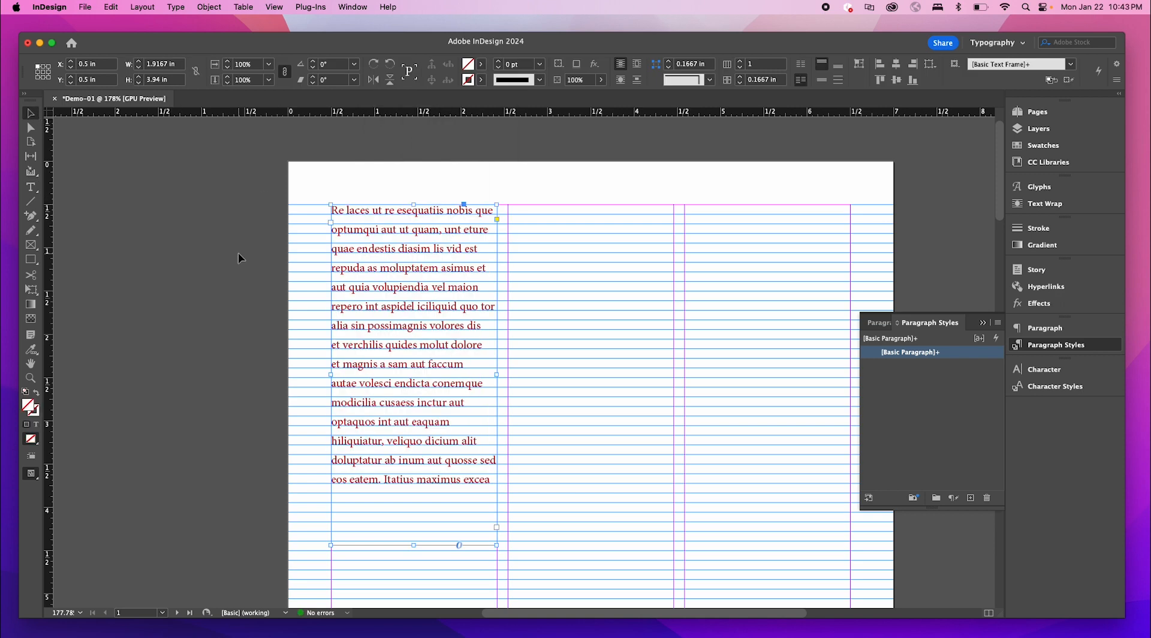
click(239, 253)
- Change the font of all the red placeholder text on page 1 to Big Caslon Medium
click(457, 292)
triple_click(456, 415)
drag(495, 483, 253, 207)
click(1044, 369)
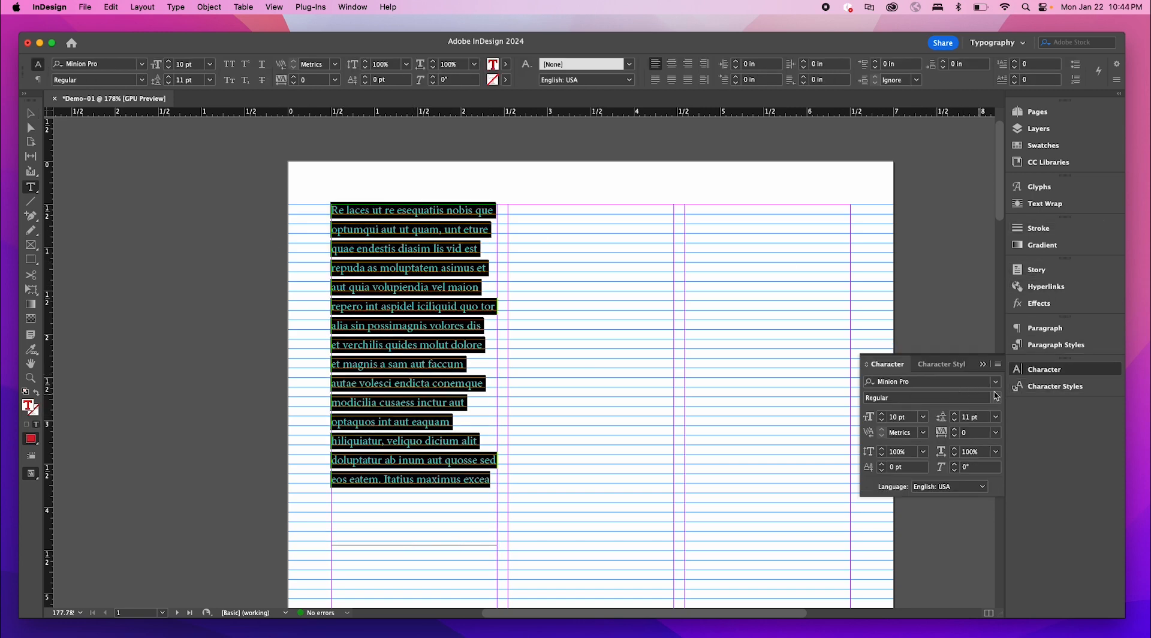
click(996, 381)
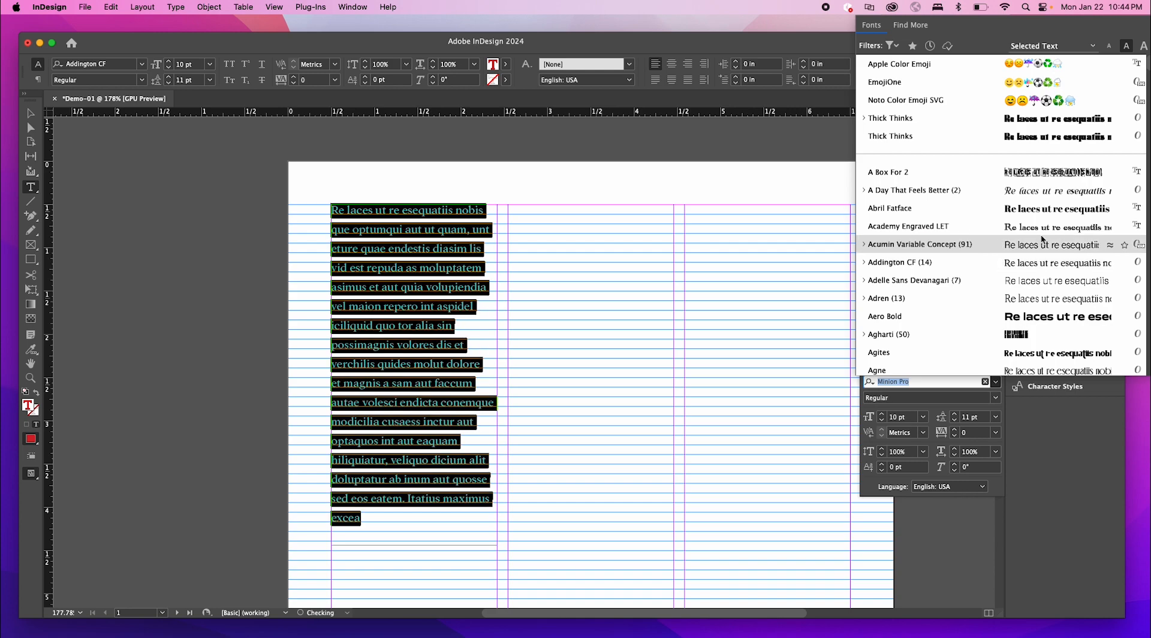
scroll(1043, 242, down, 5)
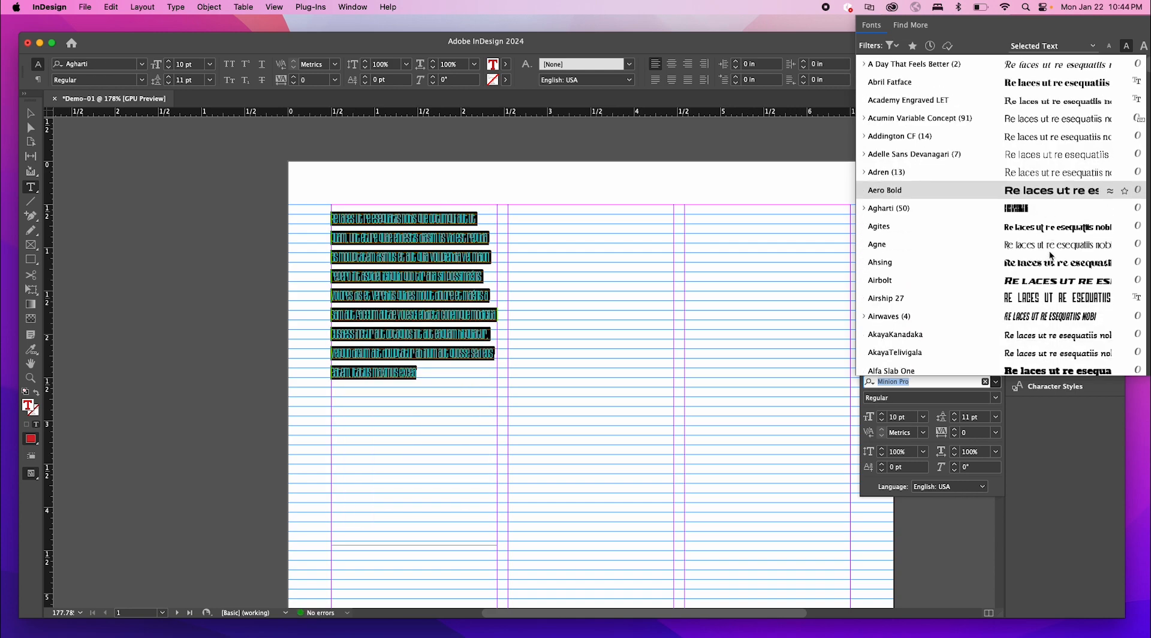
scroll(1050, 255, down, 15)
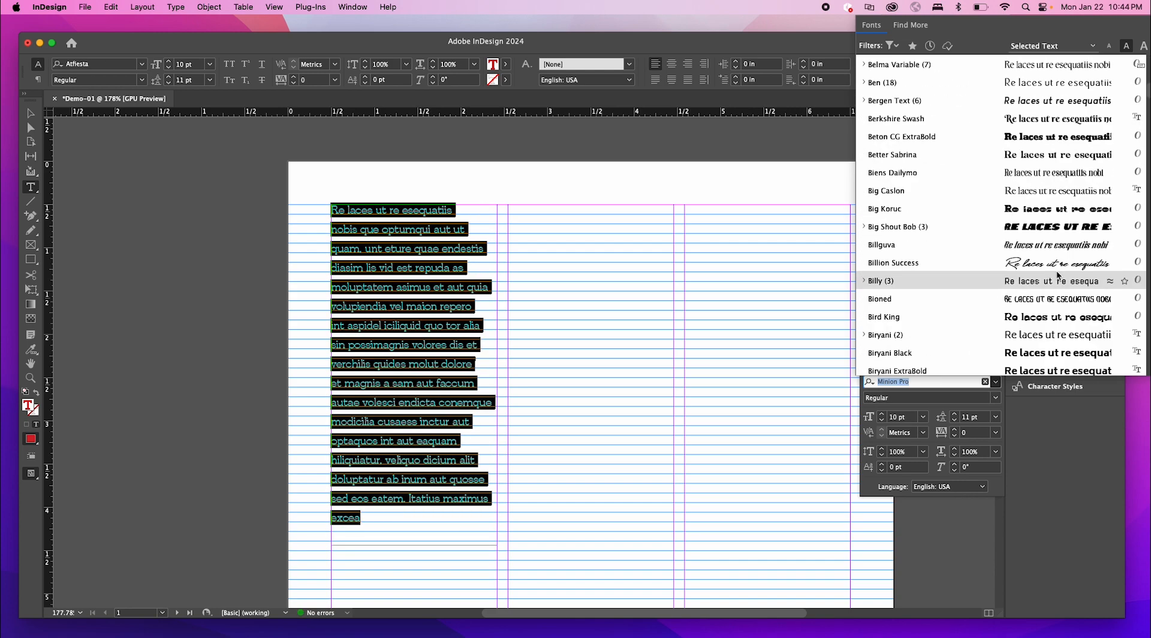
scroll(1057, 275, up, 4)
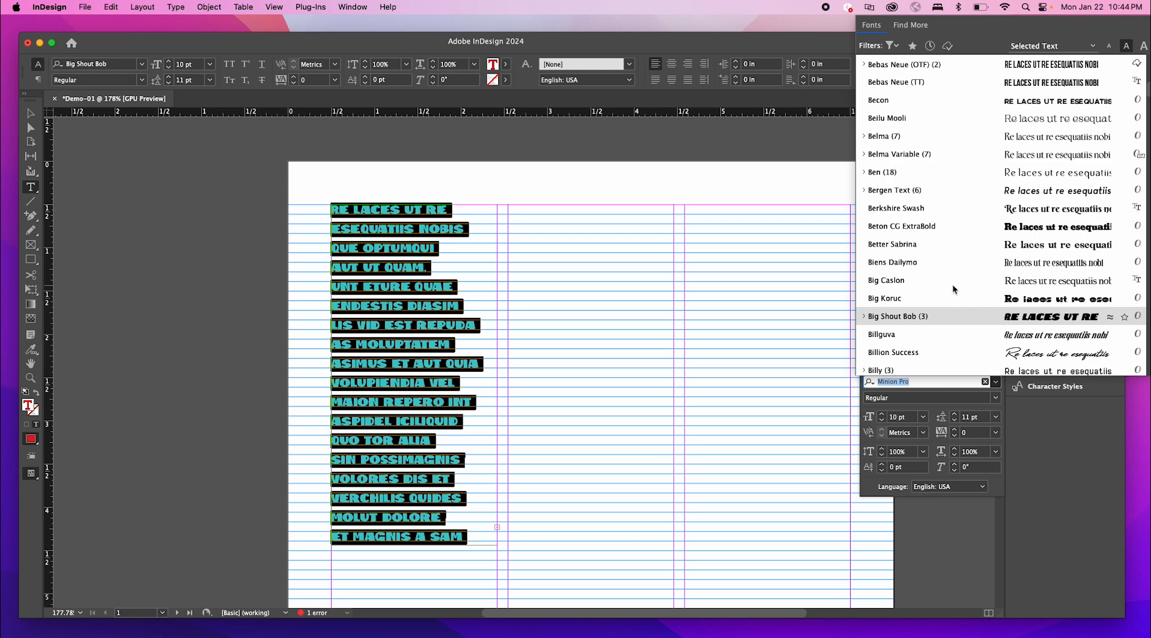
click(887, 280)
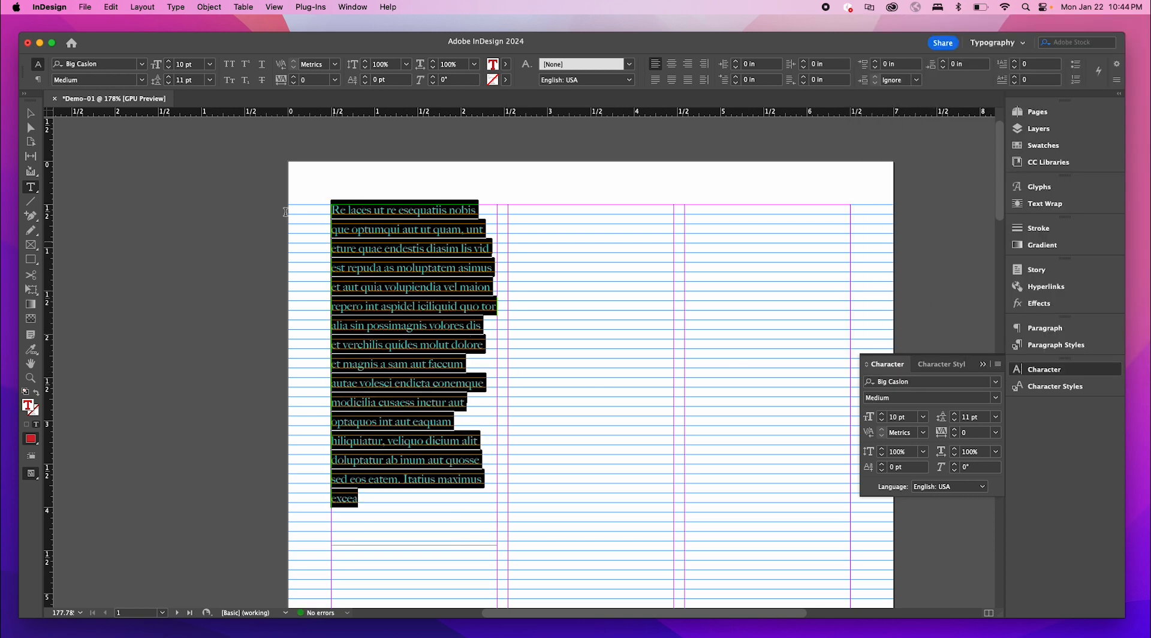
click(30, 113)
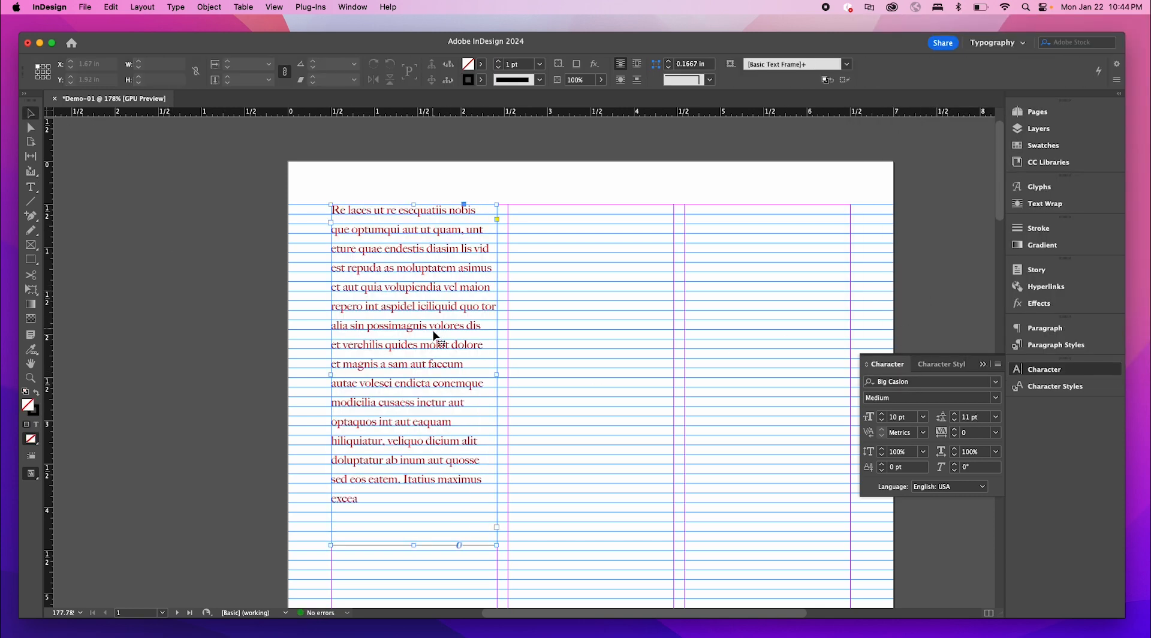
- Create a paragraph style named Body Copy 01 from the formatting of the selected red text frame
click(1055, 346)
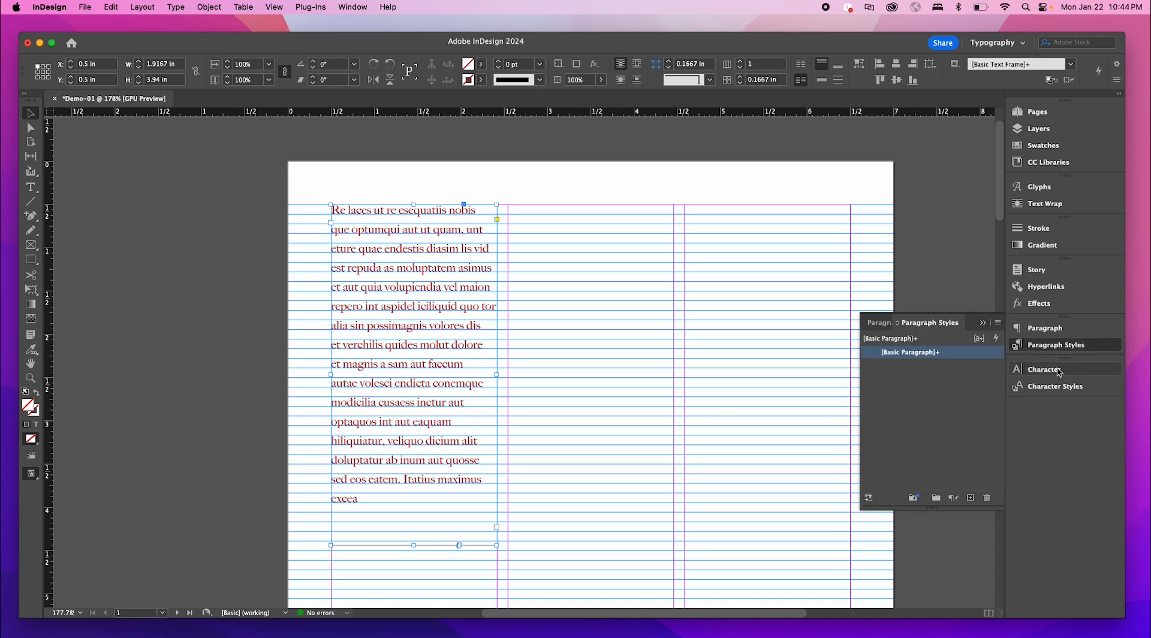
click(998, 323)
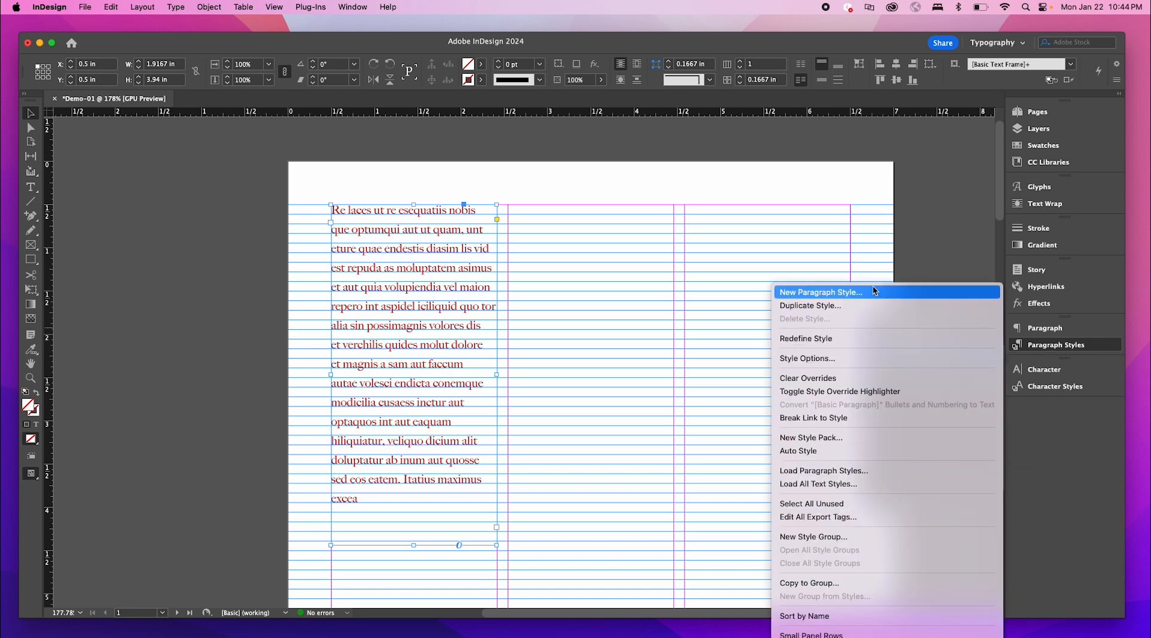
click(844, 293)
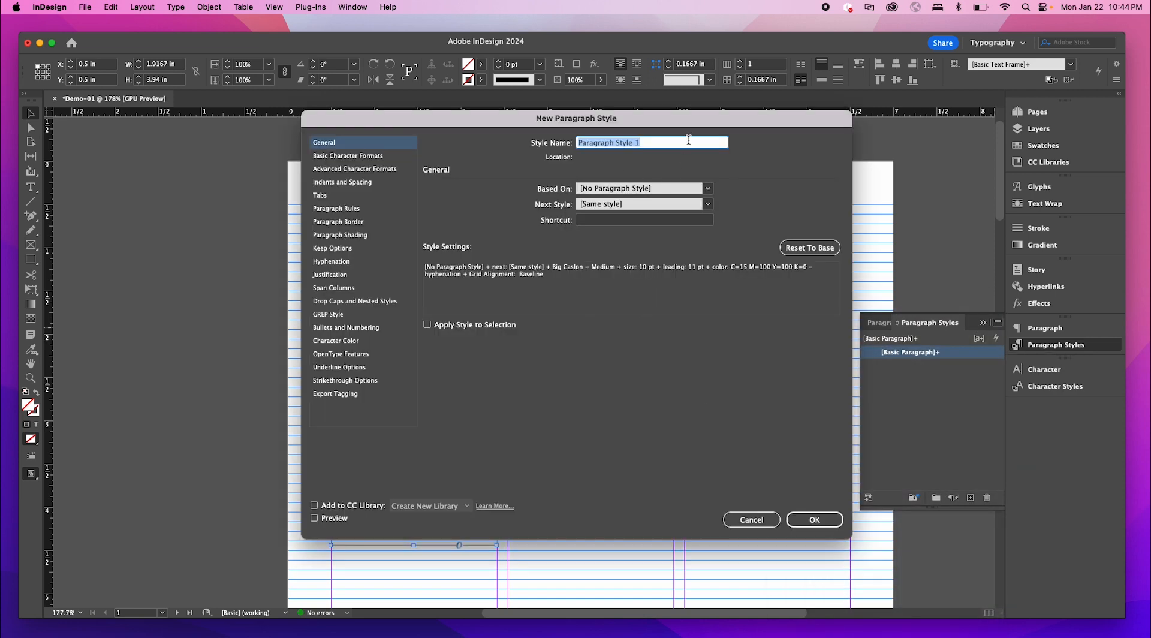
drag(695, 126, 924, 140)
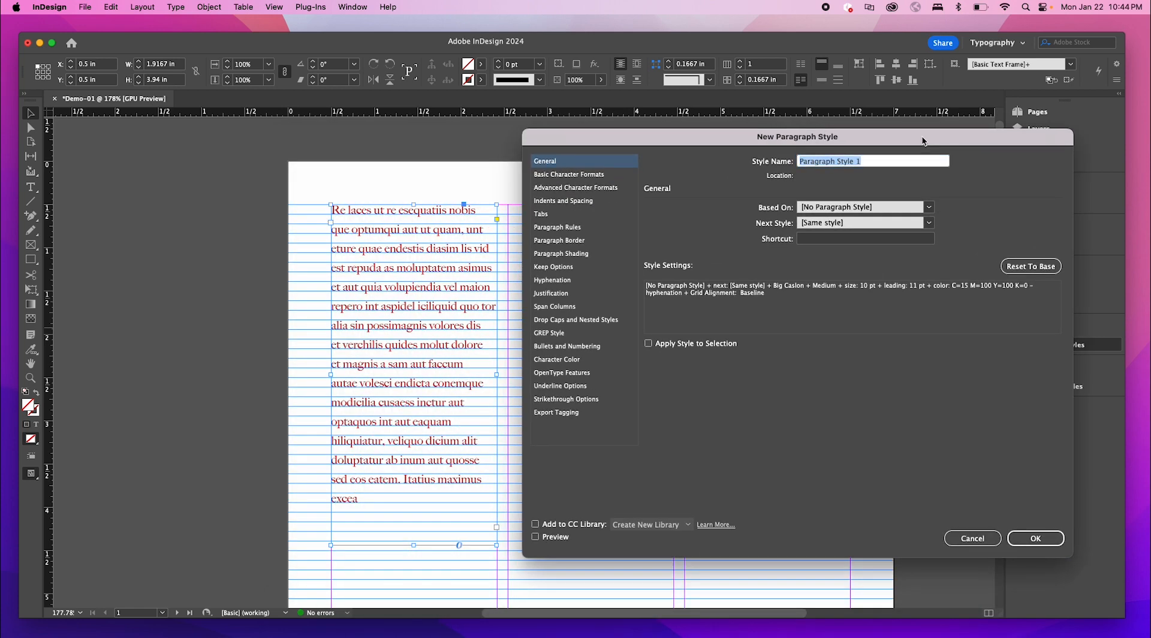
key(BackSpace)
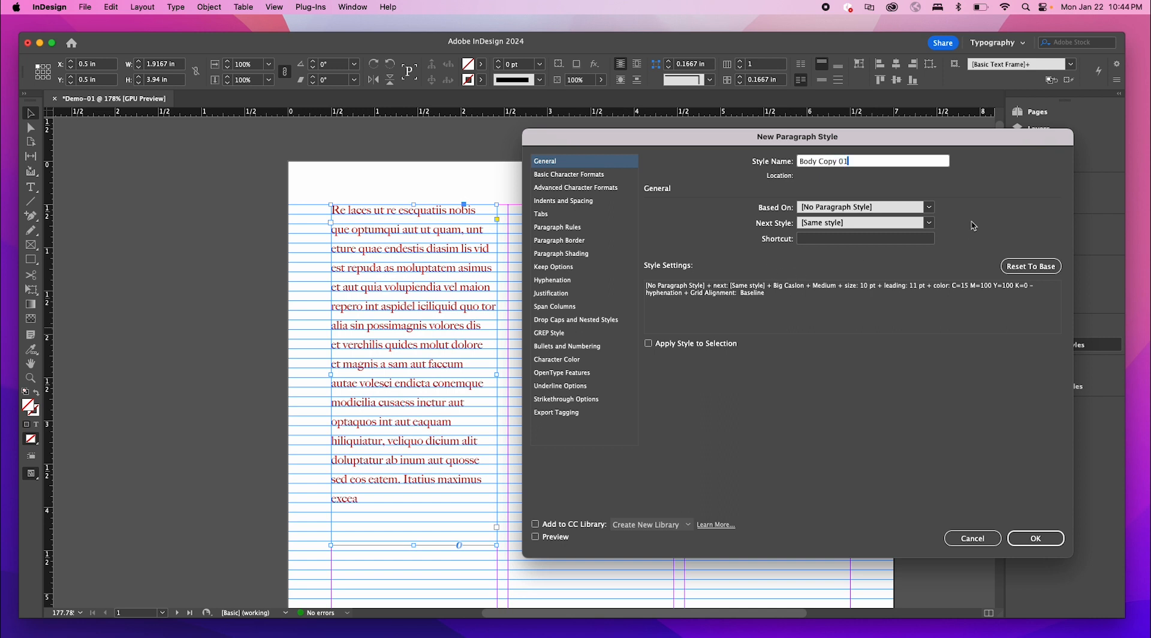
text(Body Copy 01)
key(Tab)
click(1035, 538)
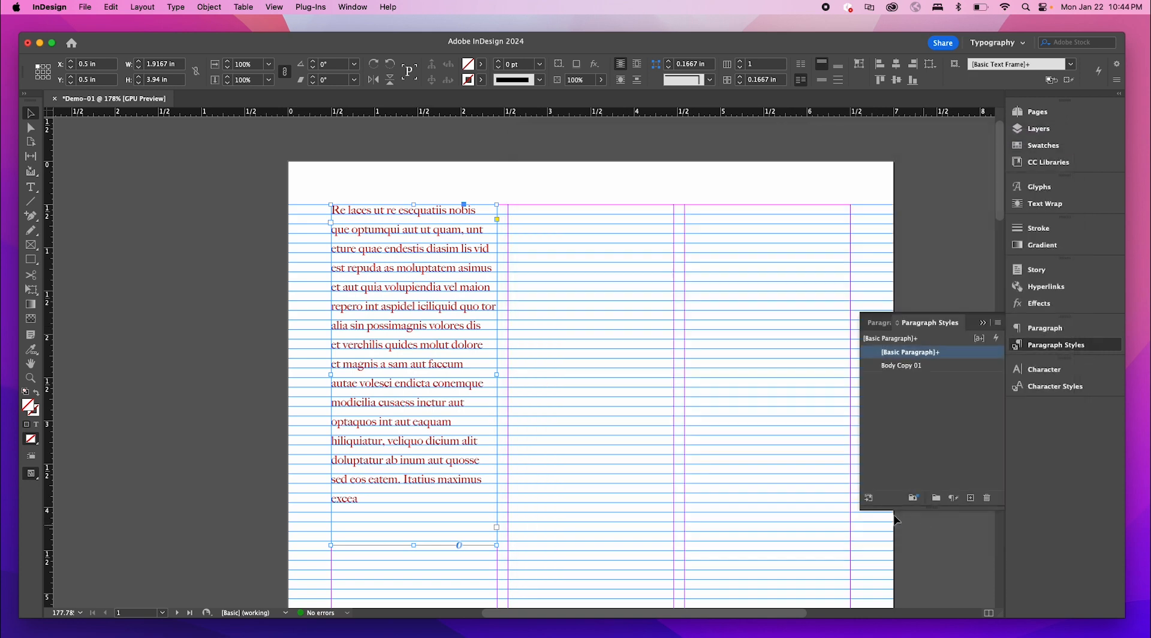
- Draw a text frame about 1.28 by 2.56 in in the middle column and assign it the Basic Paragraph style
click(727, 468)
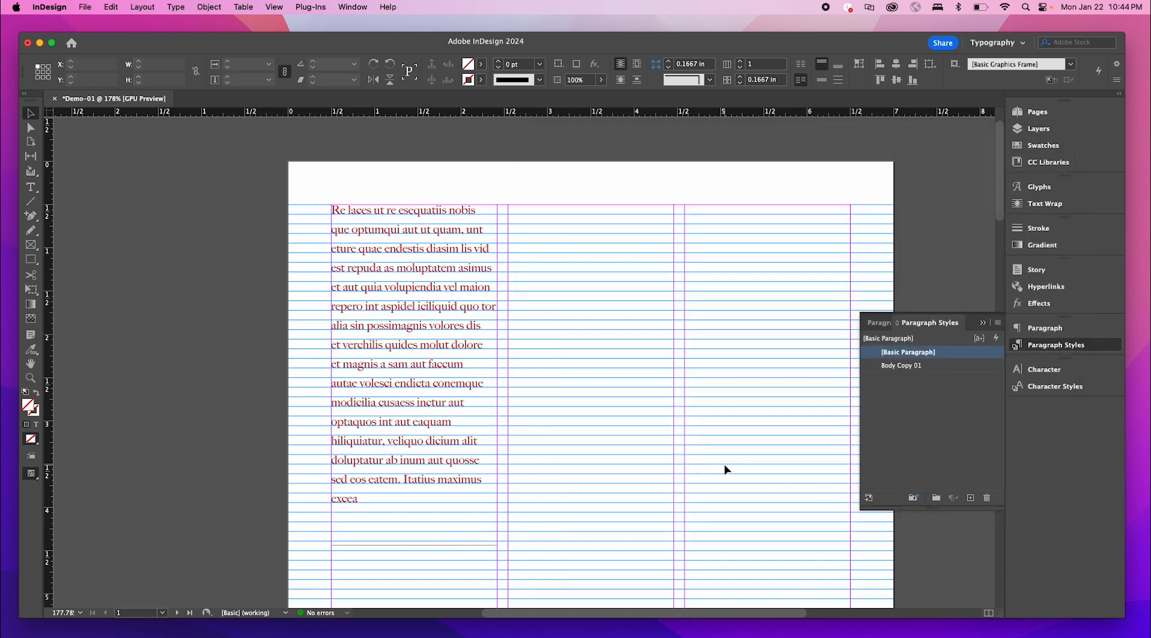
click(950, 367)
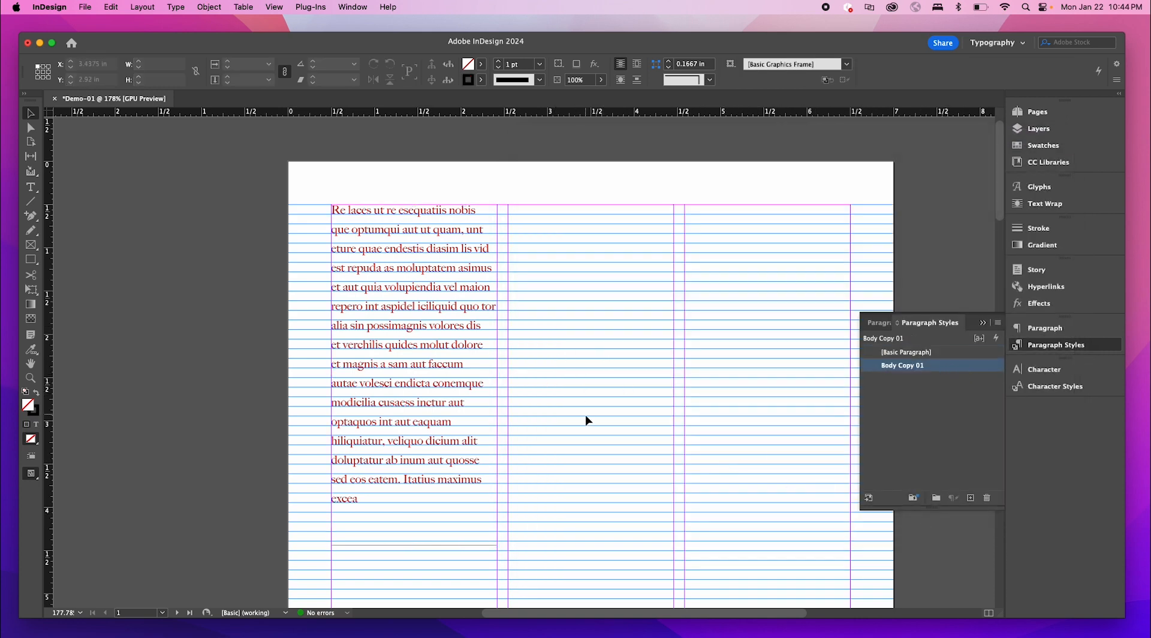
key(t)
drag(557, 262, 668, 484)
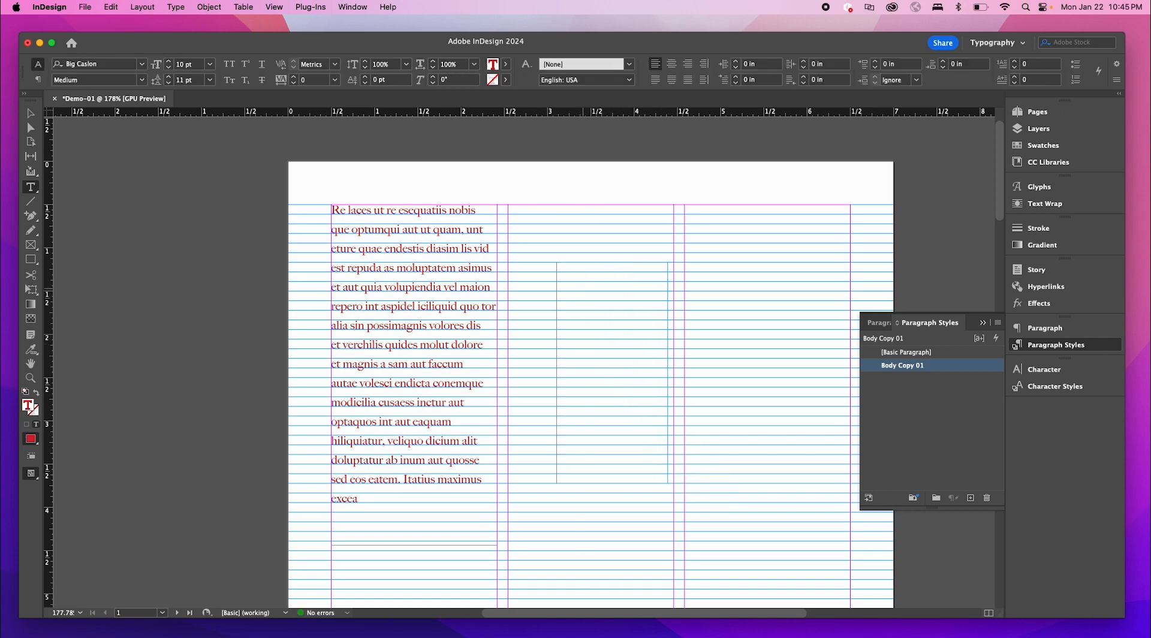
click(913, 354)
text(sfdfsdfsd)
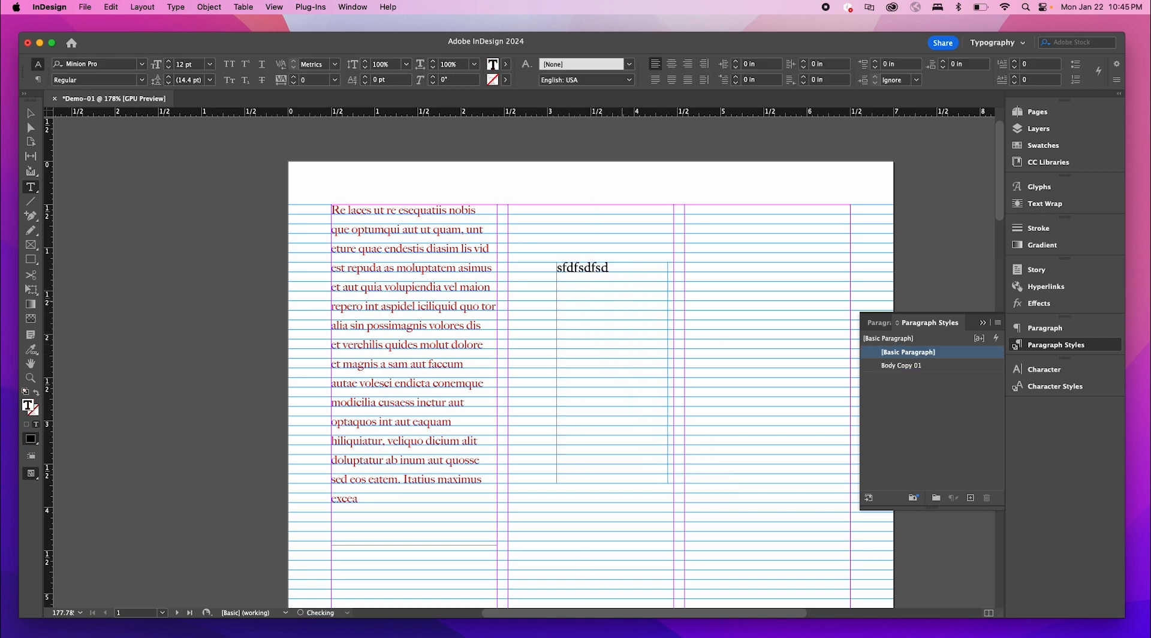
text(fsedfsdfefewfgerefrgergfdfrgfdrffrfdgagarfaerf)
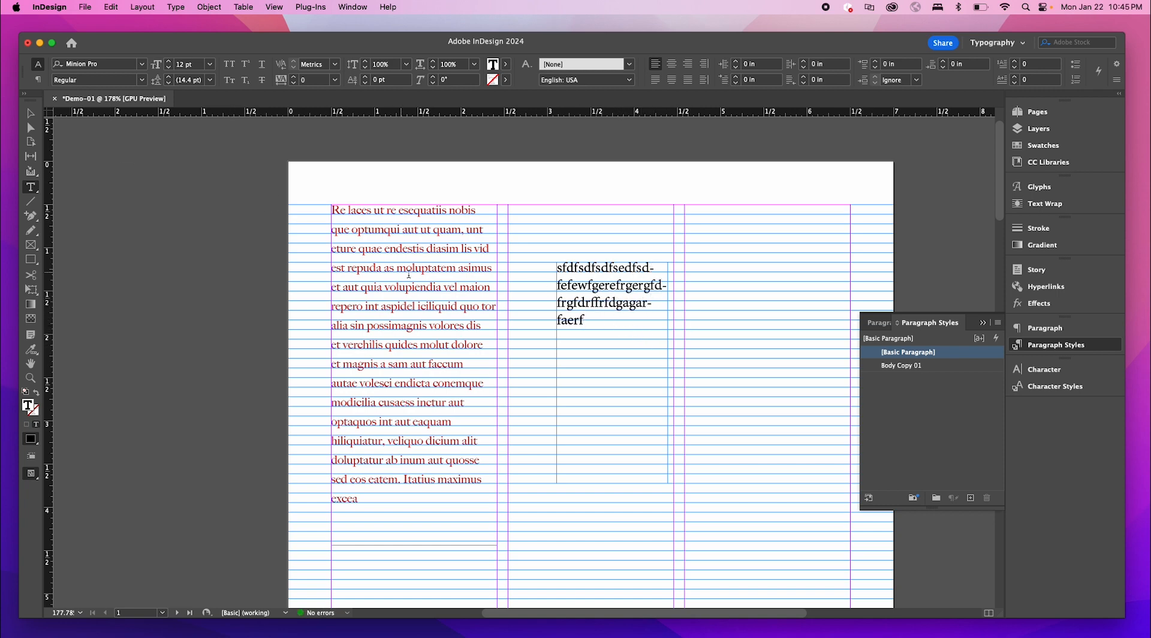
key(super+a)
key(BackSpace)
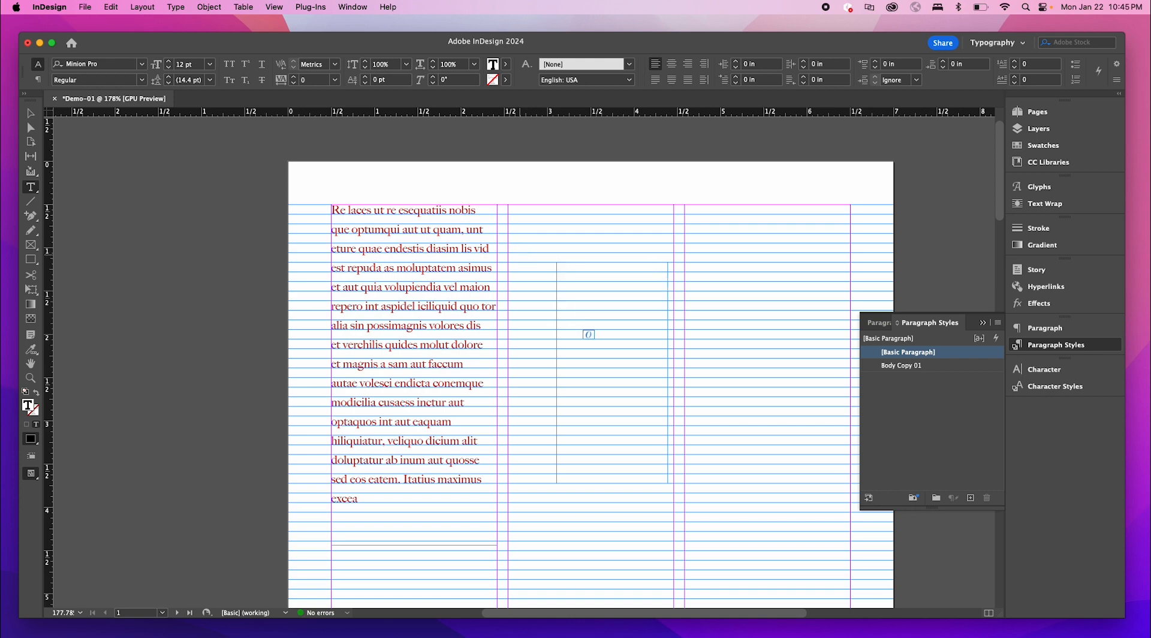
- Fill the new frame with placeholder text and set all of that text to 8 pt
click(176, 6)
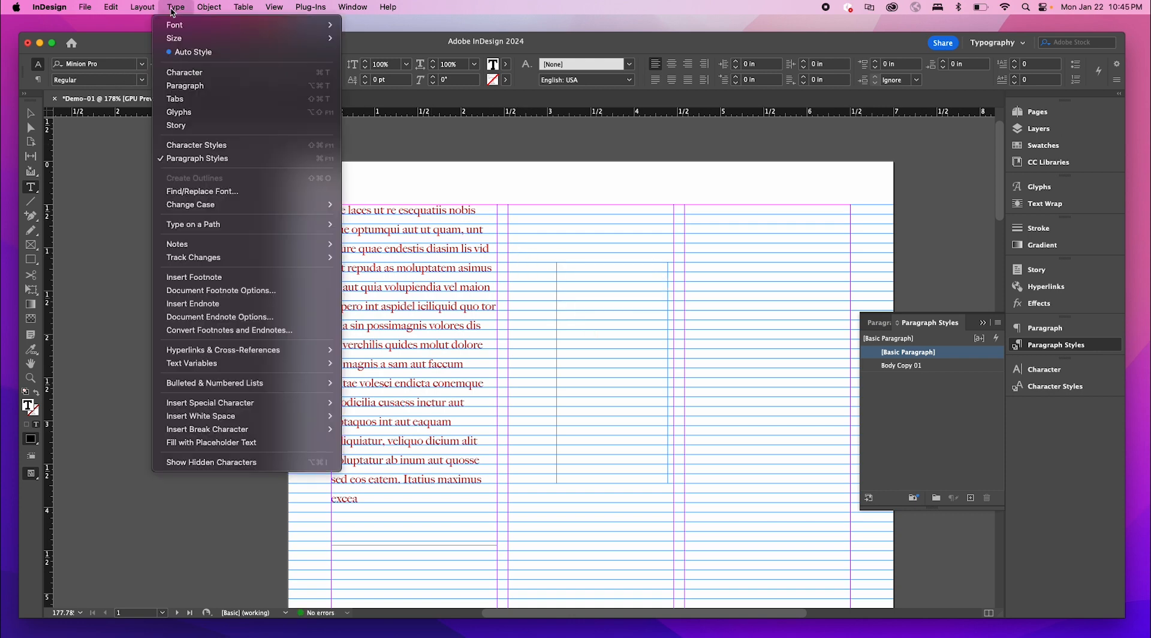
click(311, 447)
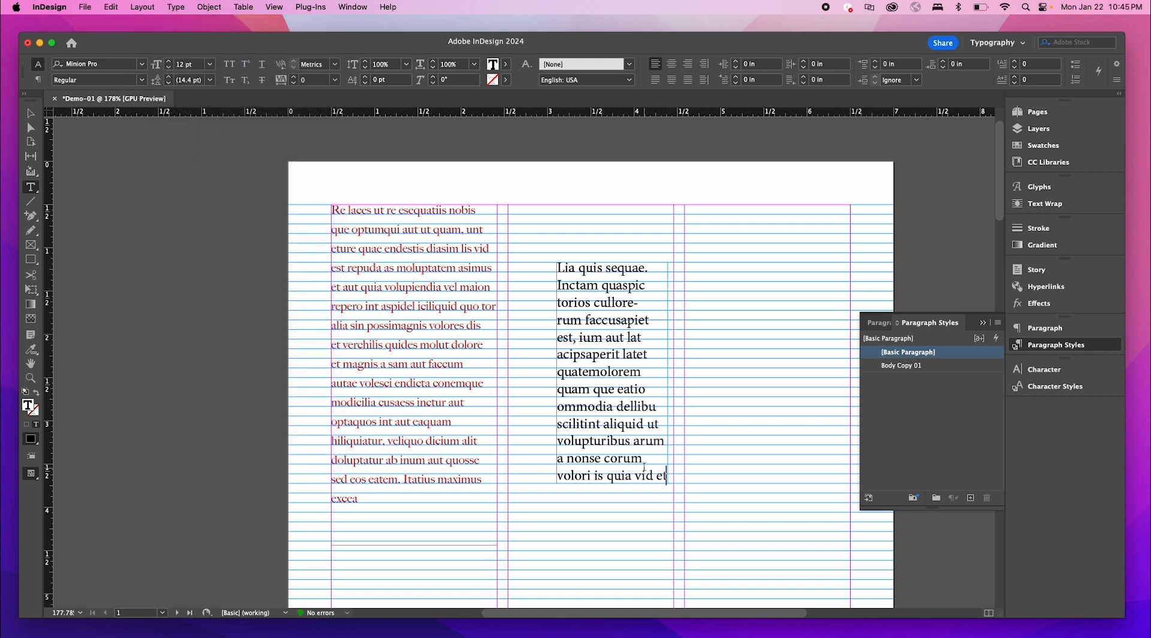
drag(668, 469, 524, 263)
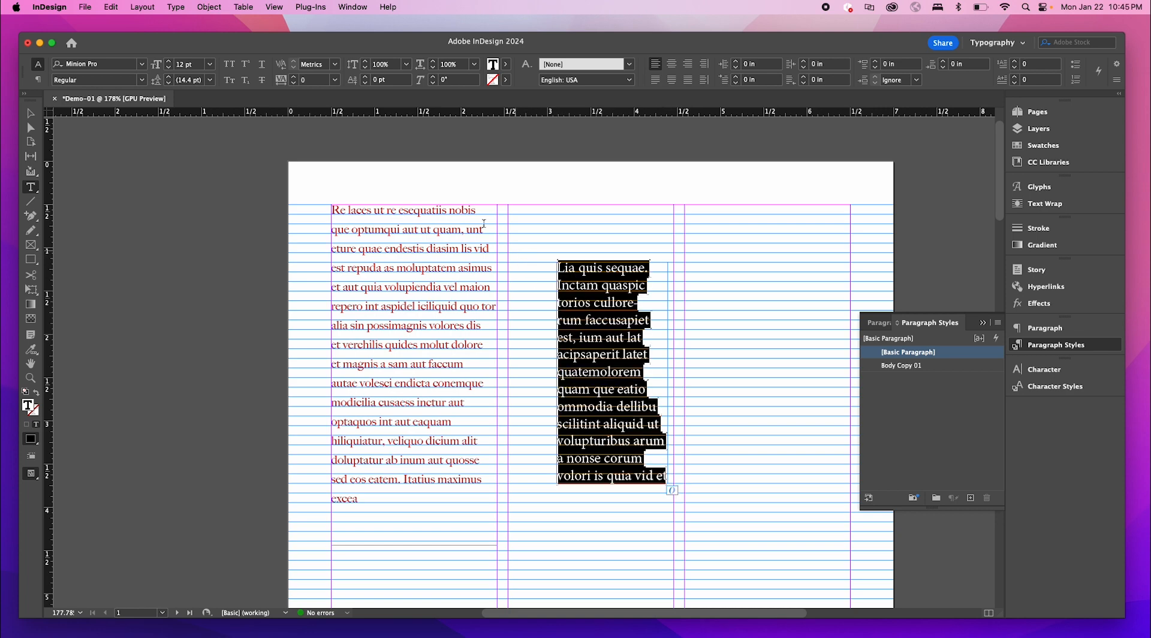
click(168, 67)
click(169, 67)
click(169, 67)
click(169, 67)
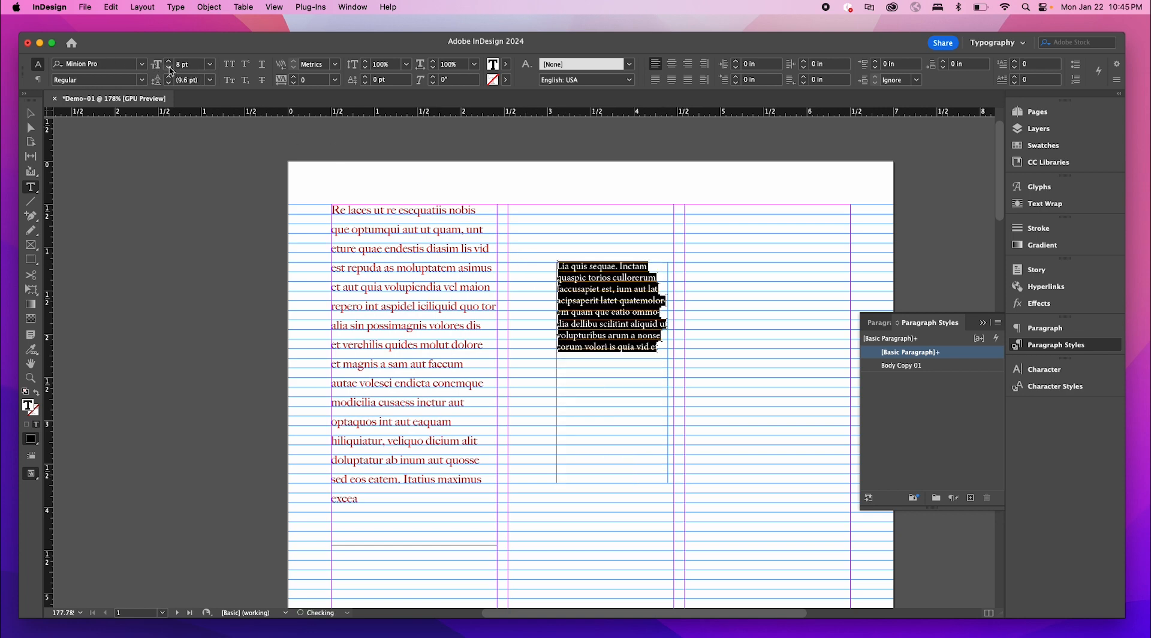
- Set the leading of the new frame's placeholder text to 10 pt
click(169, 83)
click(169, 84)
click(169, 83)
click(169, 83)
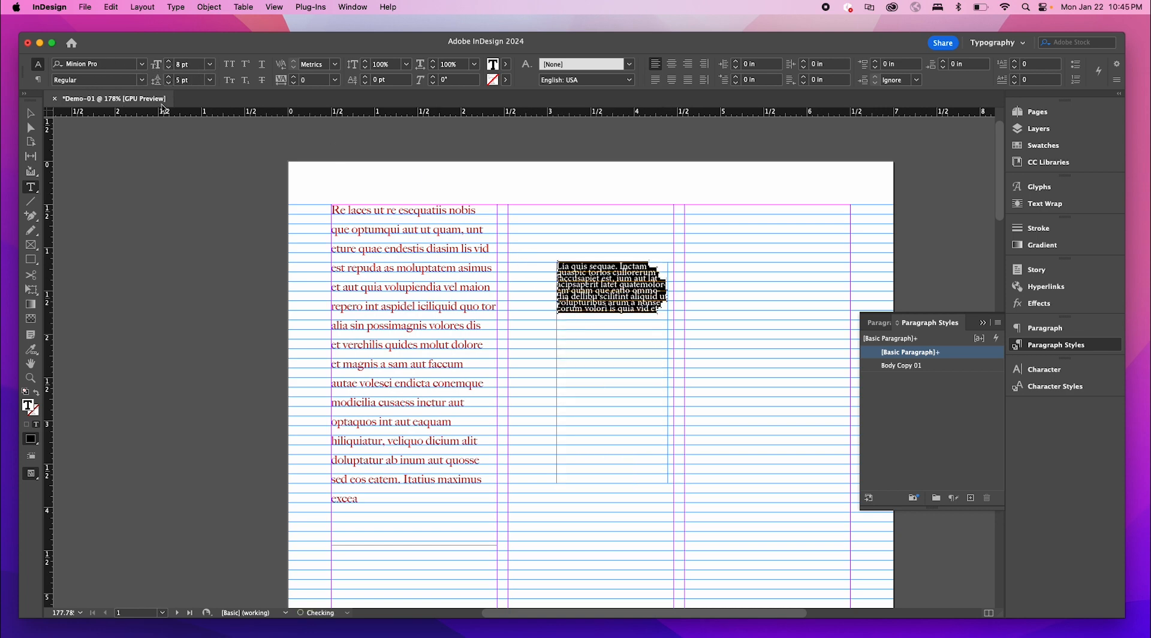
click(168, 77)
click(168, 77)
click(169, 76)
click(168, 77)
click(168, 77)
- Move the small black text frame to the third column's left edge and compare both text blocks in preview mode
click(30, 114)
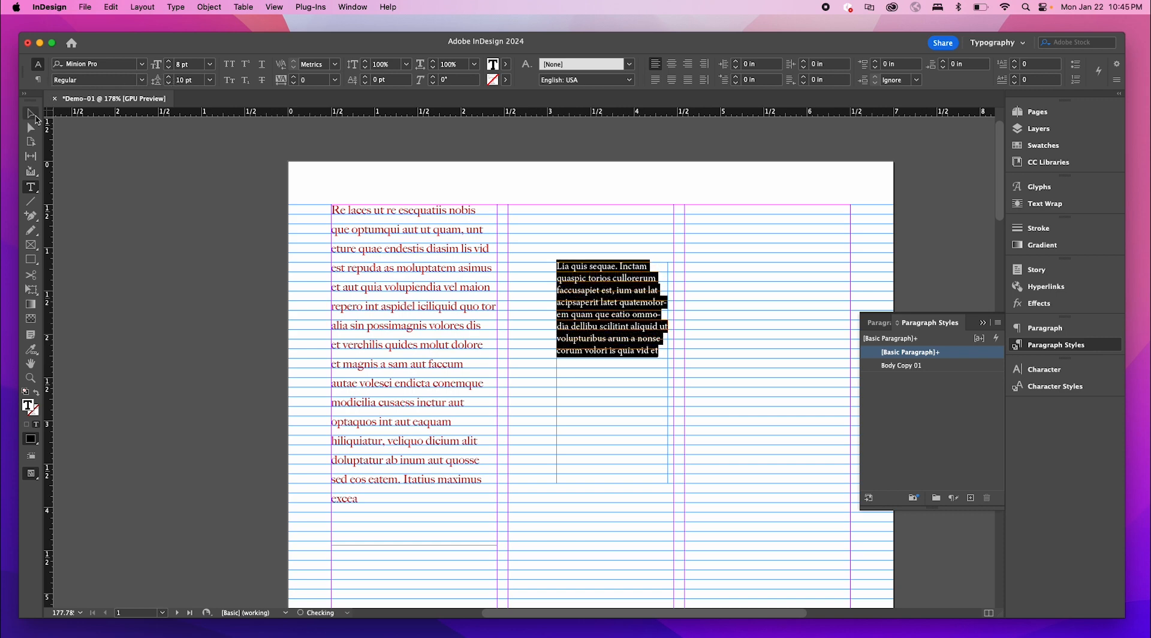
click(142, 226)
drag(624, 319, 751, 328)
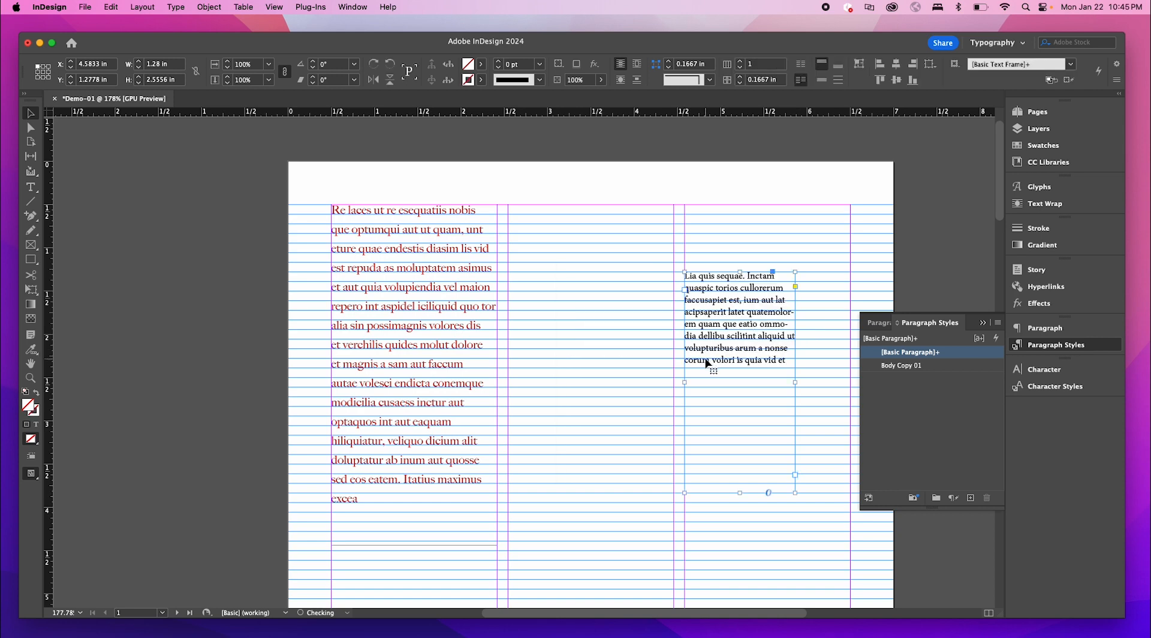
click(190, 291)
key(w)
key(space)
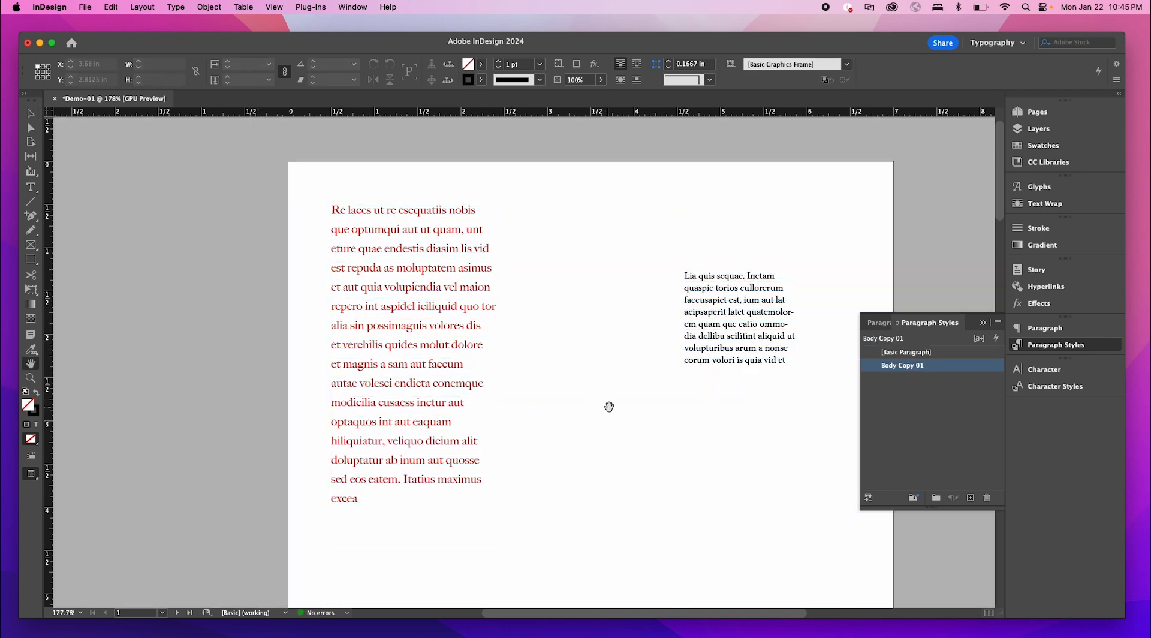
drag(669, 393, 634, 377)
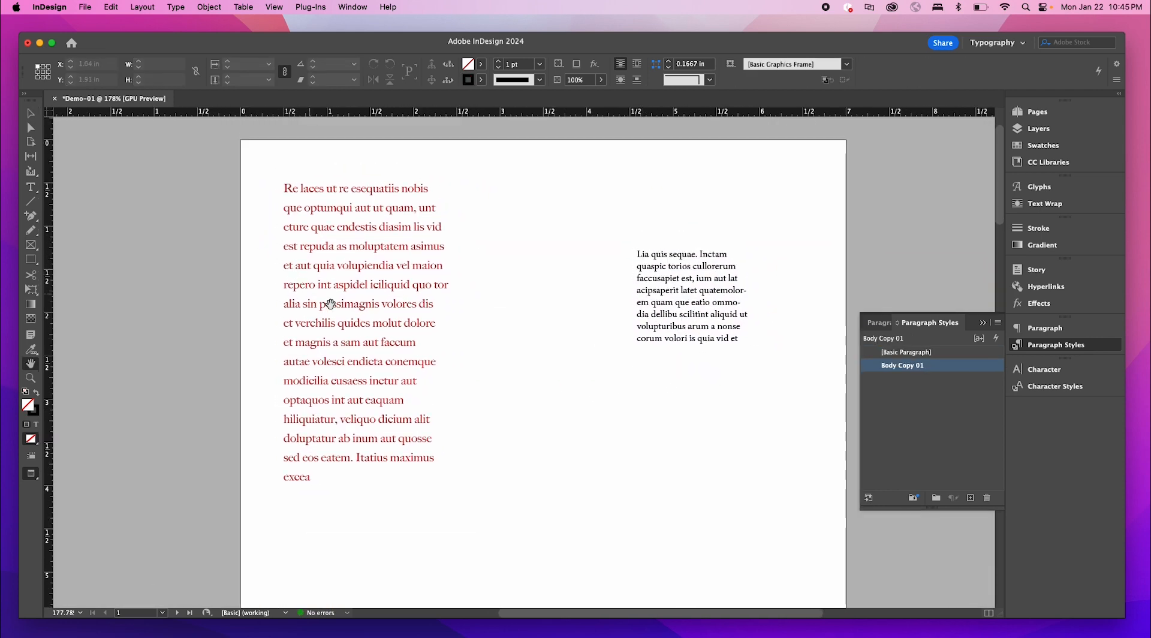
key(w)
key(v)
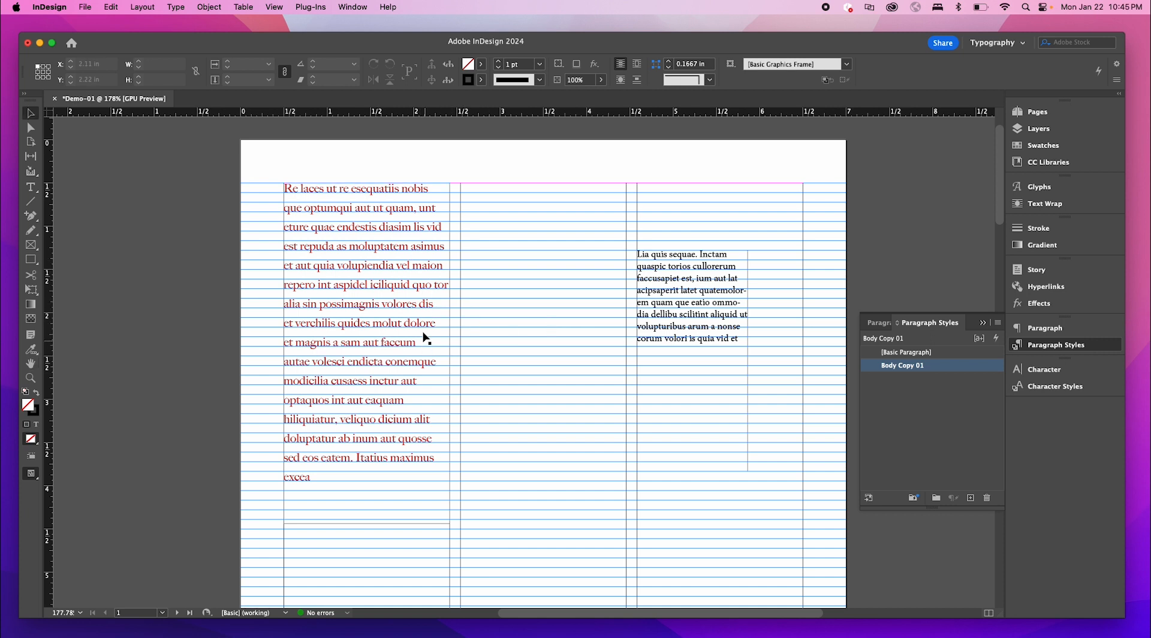
- Apply the Body Copy 01 paragraph style to all the text in the third-column frame and deselect it
triple_click(700, 341)
drag(745, 342, 561, 257)
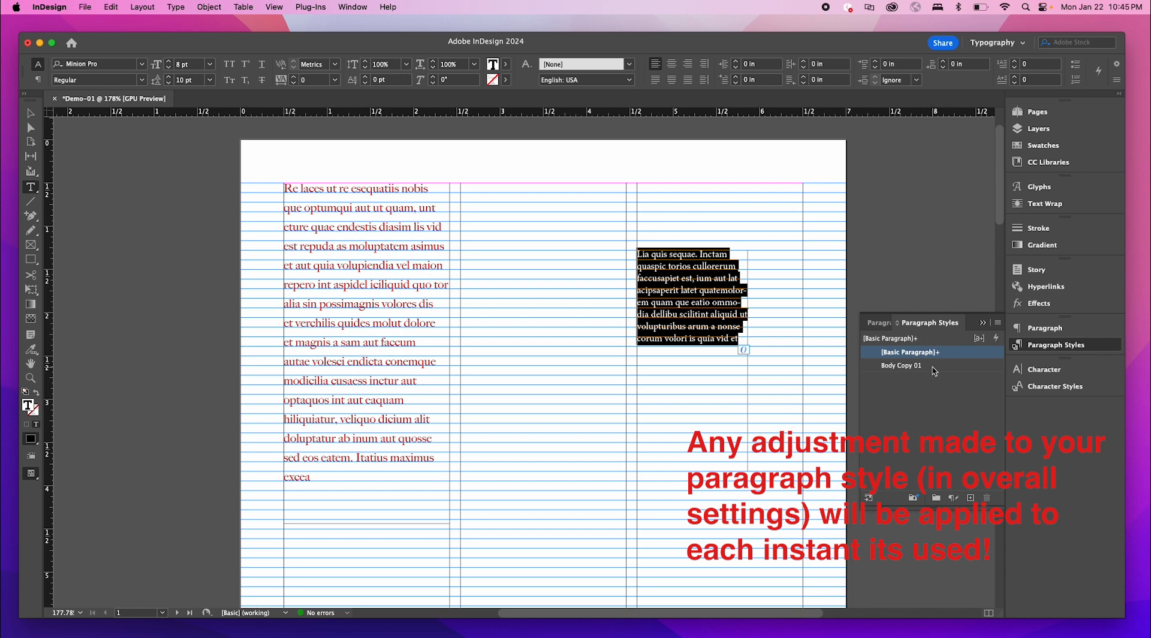
click(931, 366)
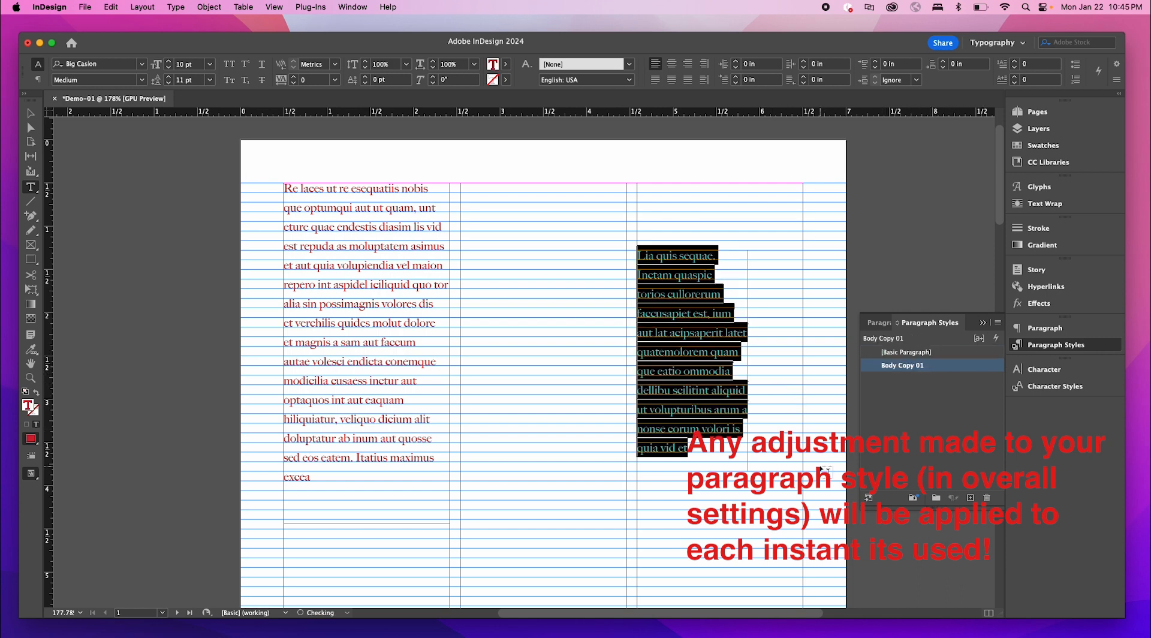
click(30, 113)
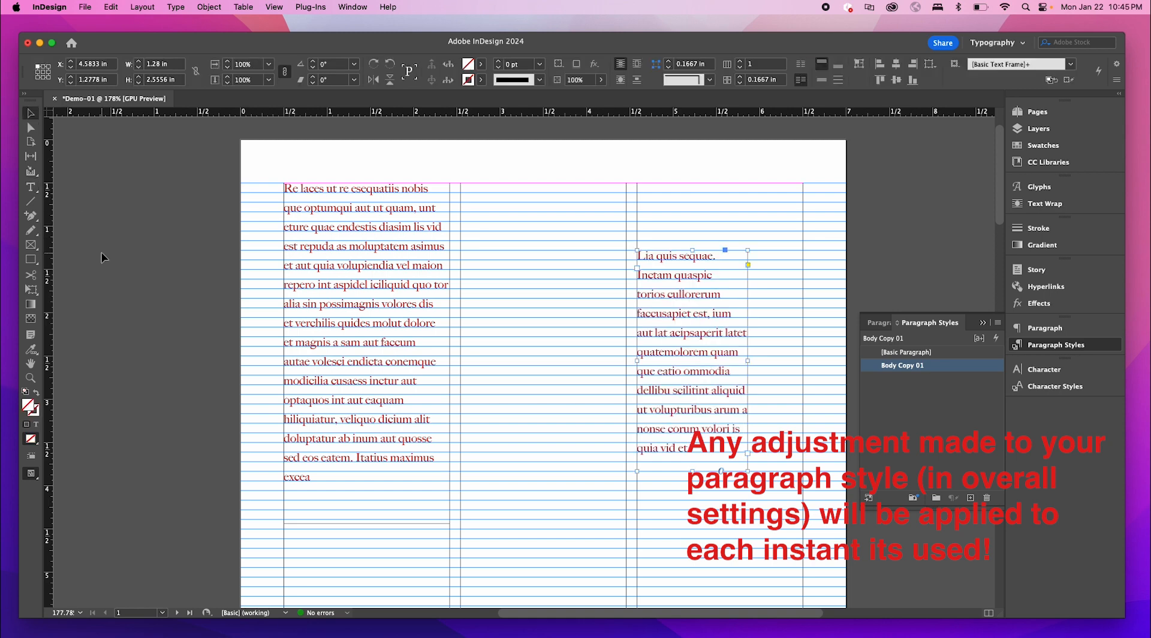
click(103, 256)
- Move the restyled frame to the top of the second column, widen it to the column width, and preview the whole page
drag(713, 292, 537, 224)
drag(572, 294, 627, 299)
click(622, 476)
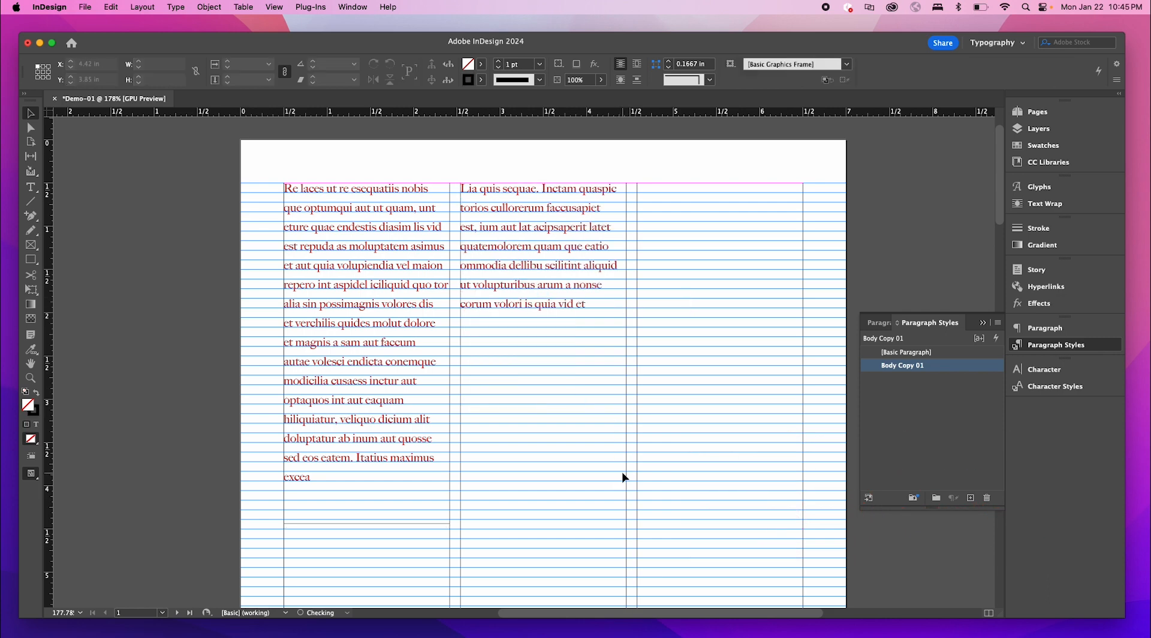
key(w)
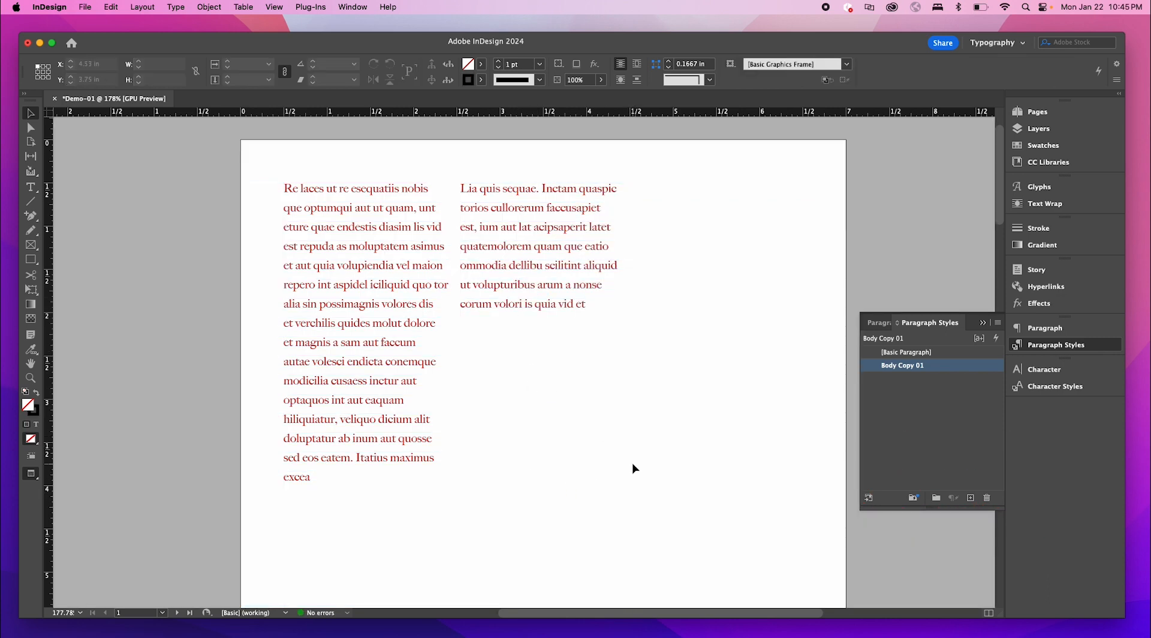
key(e)
scroll(557, 421, down, 1)
scroll(563, 428, down, 5)
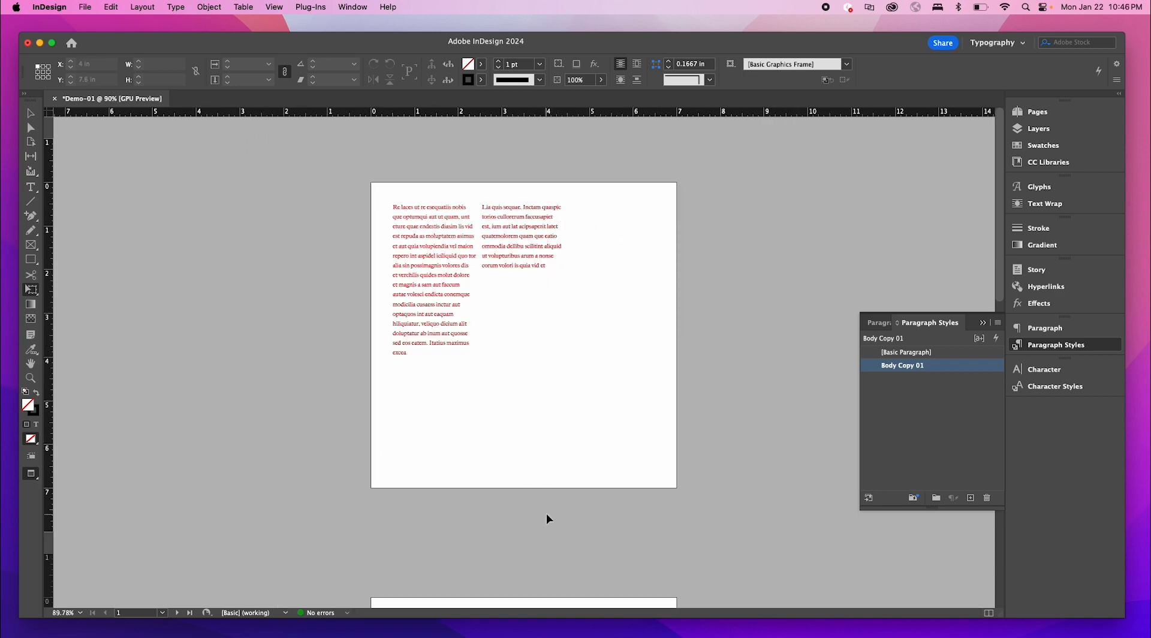
scroll(546, 514, down, 10)
scroll(539, 492, up, 5)
scroll(537, 487, down, 8)
scroll(526, 463, up, 1)
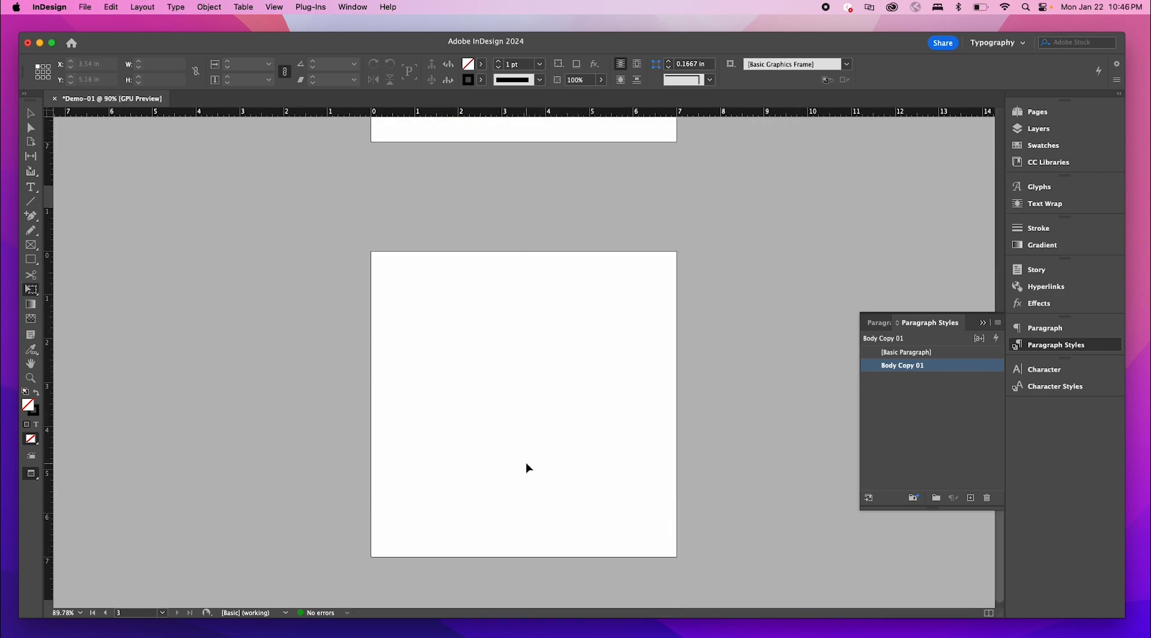
scroll(524, 468, up, 12)
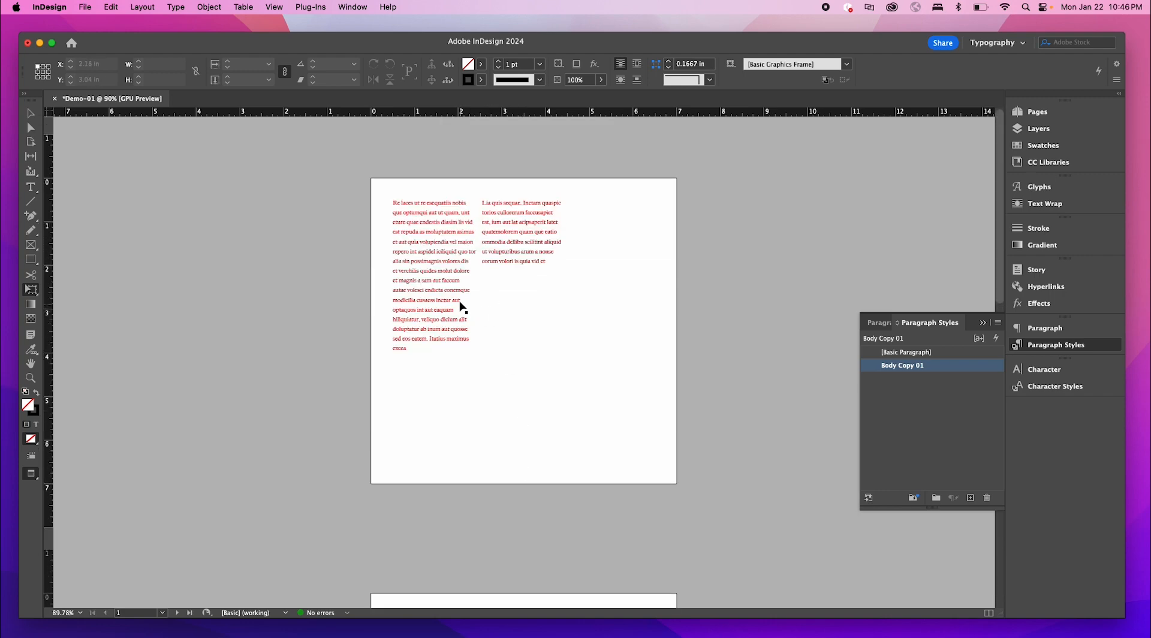
- Apply the Body Copy 01 paragraph style to the first-column text frame with the guides showing, and deselect it
click(439, 250)
scroll(441, 252, up, 4)
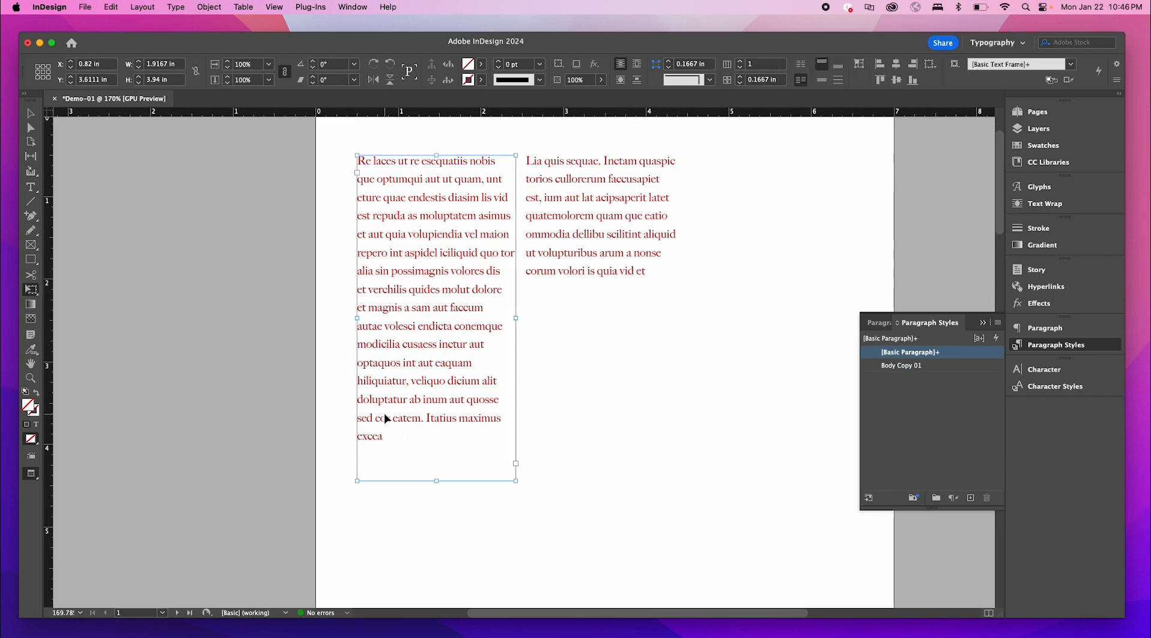
key(w)
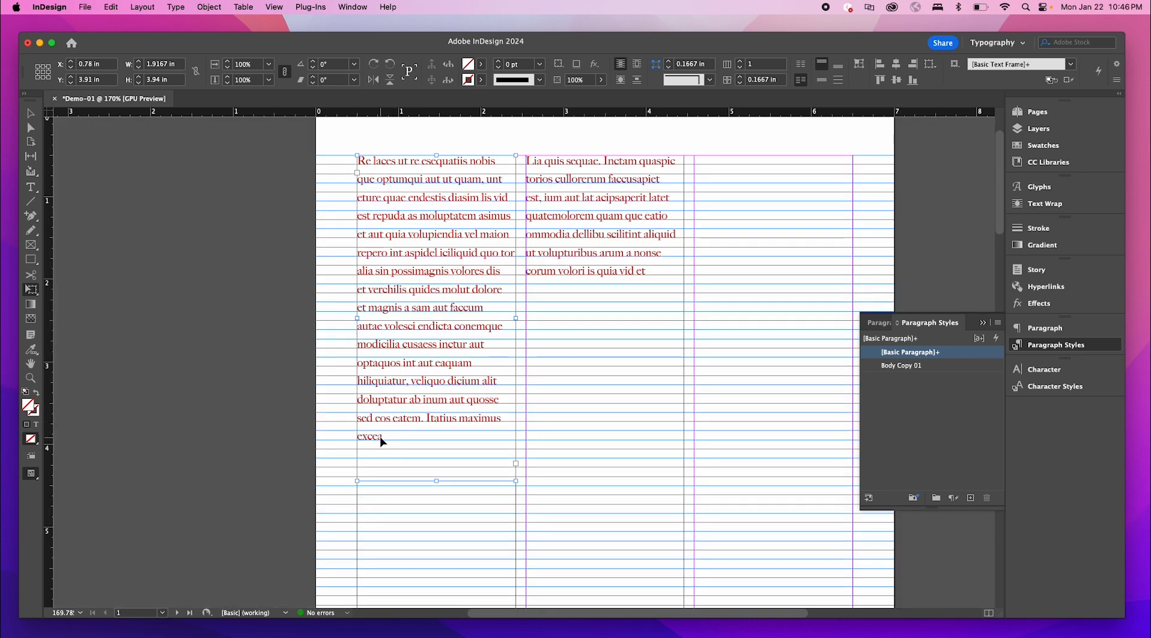
key(t)
key(v)
double_click(381, 437)
double_click(381, 436)
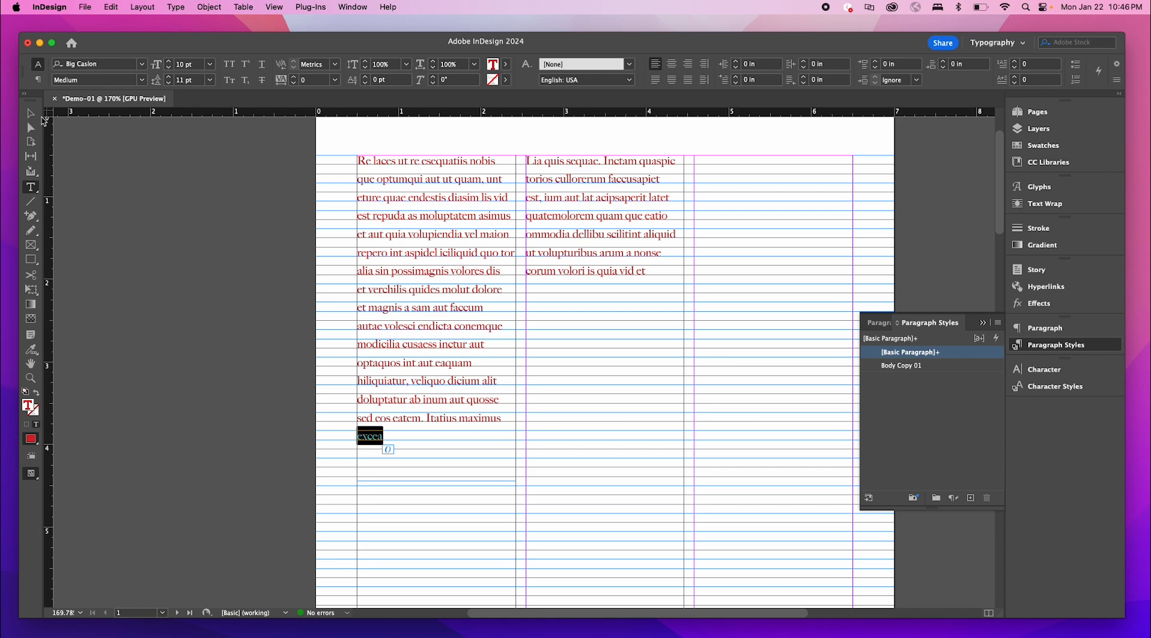
key(Escape)
click(943, 369)
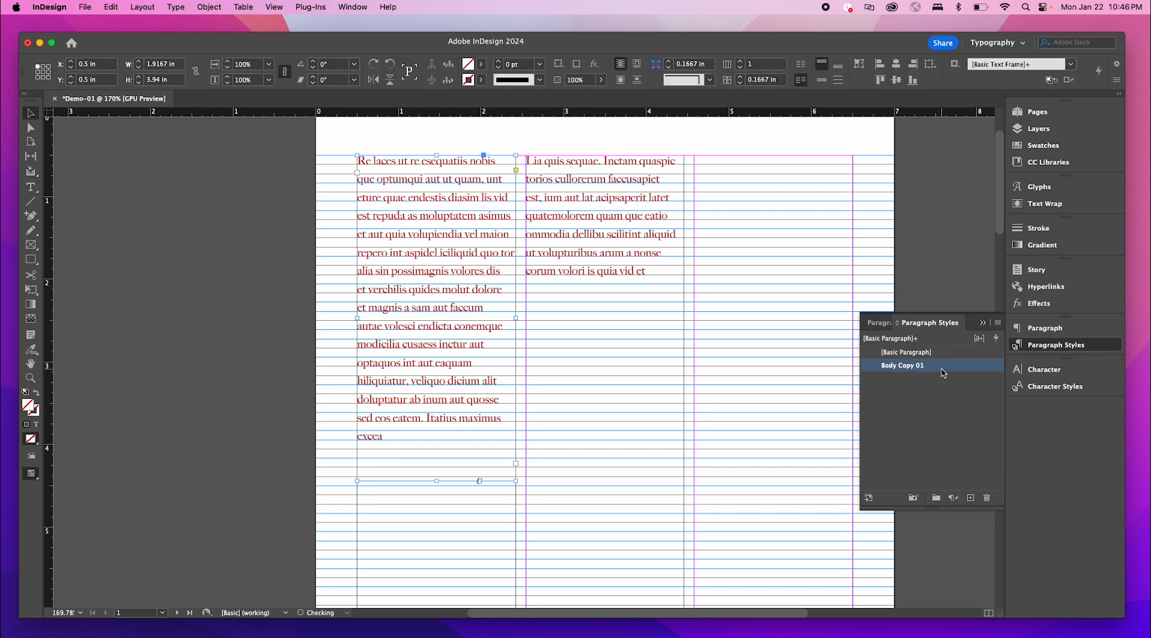
click(106, 213)
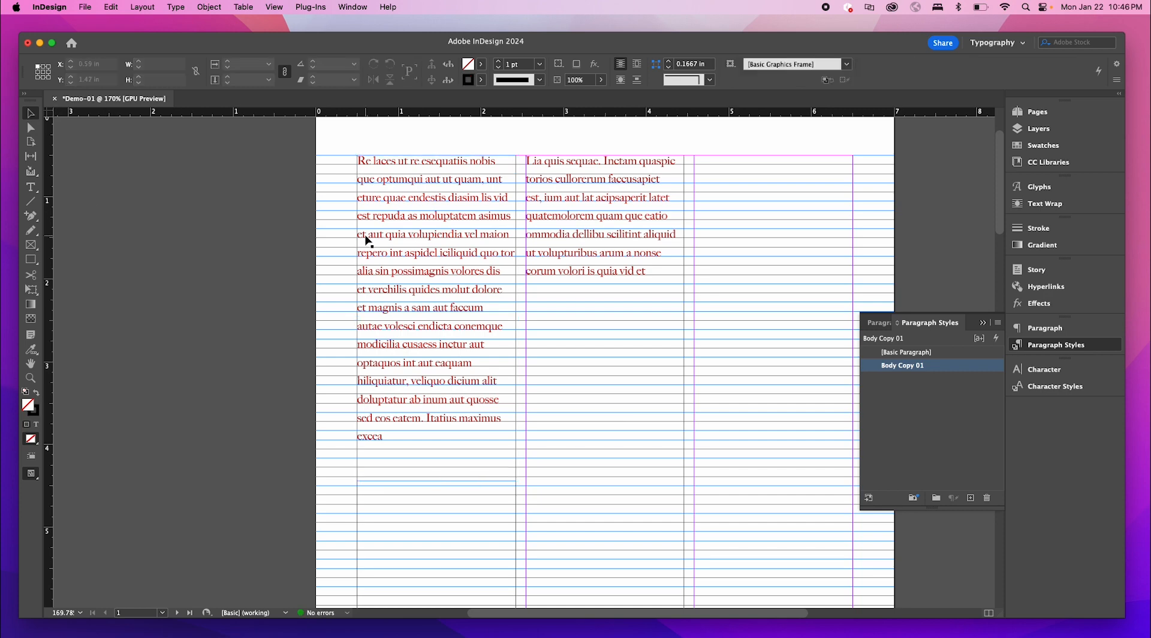
- Move both body text frames straight down together to a Y position of 1.6111 in, leaving space for a title
click(369, 235)
shift+click(597, 226)
drag(599, 230, 605, 323)
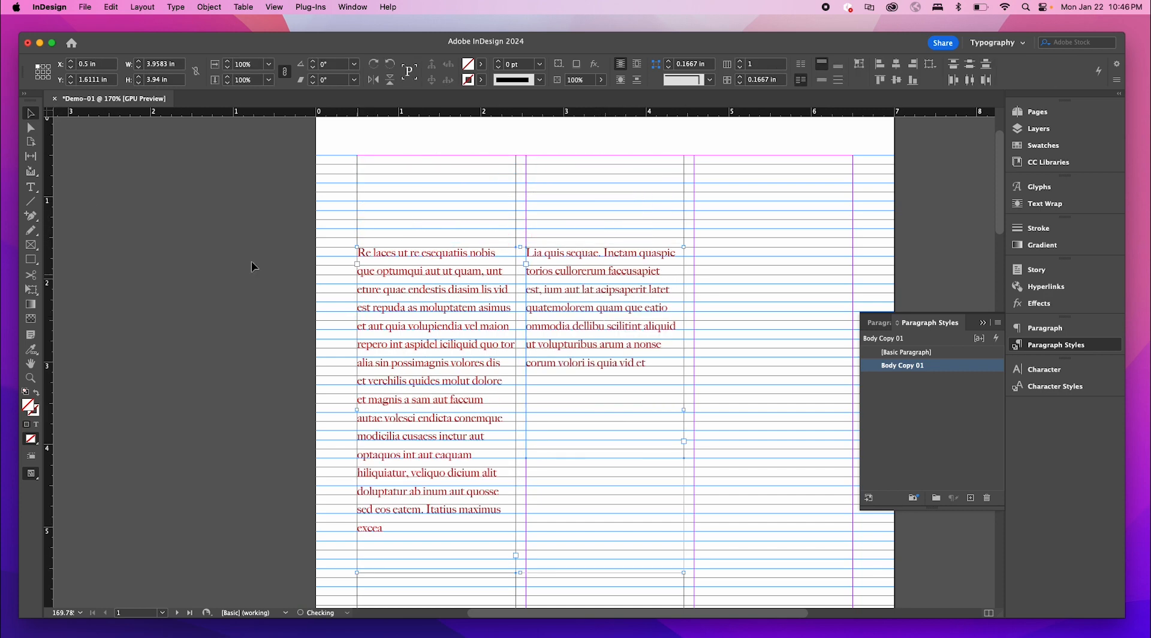
- Create a title text frame about 3.28 in wide and 0.56 in high above the body columns, reading "Into to Demo"
key(t)
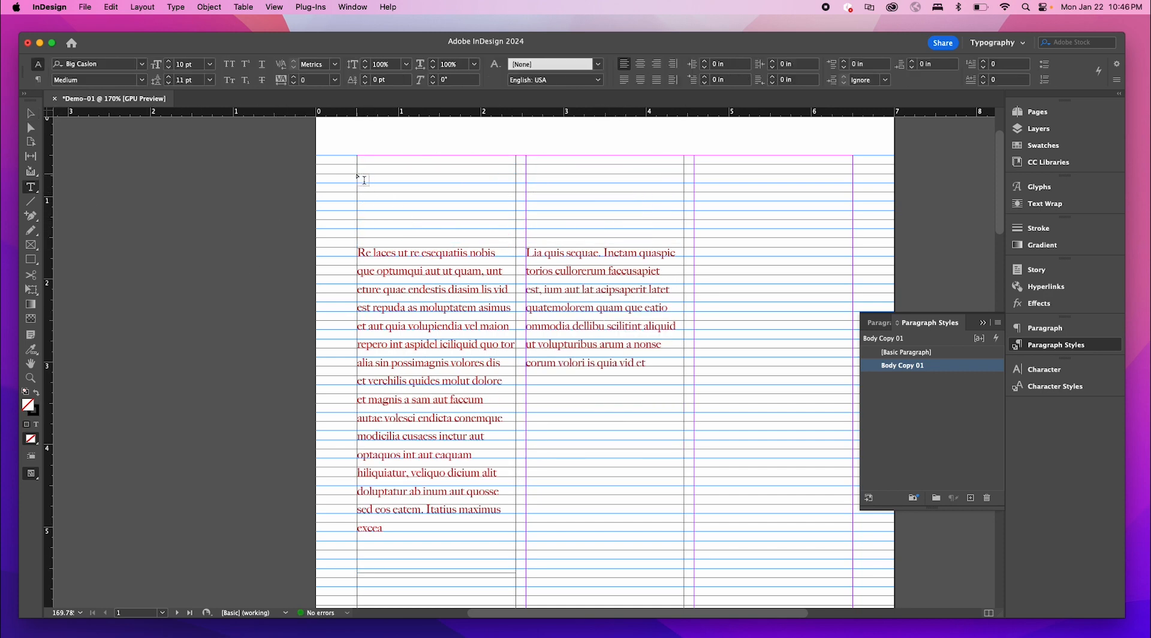
drag(358, 165, 628, 211)
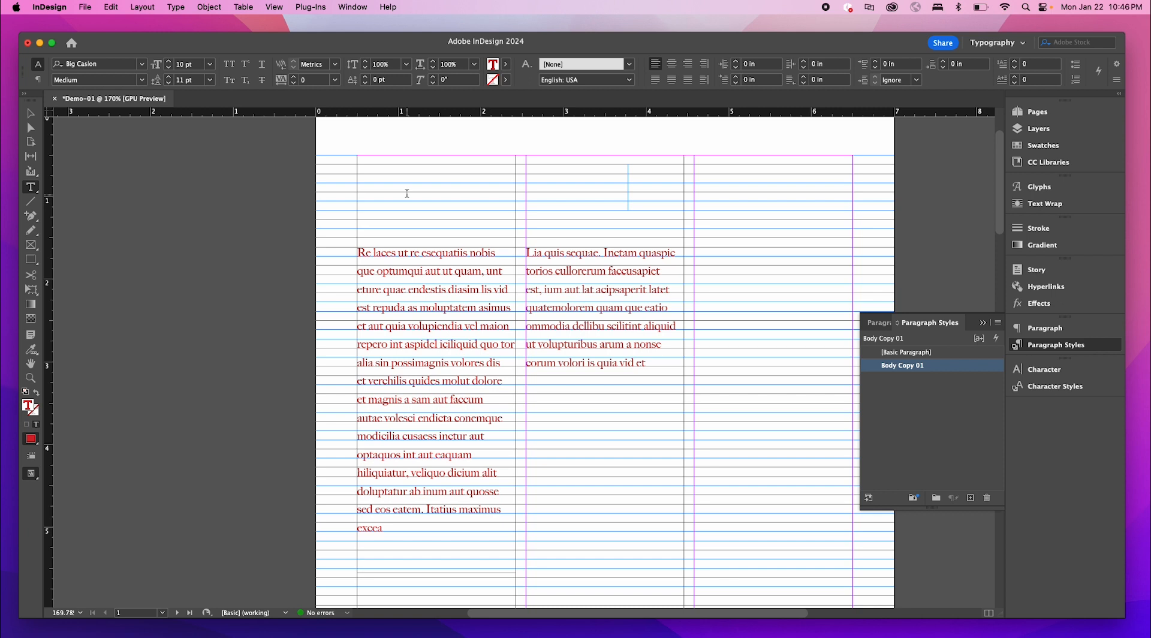
text(Demo)
key(cmd+z)
text(Into)
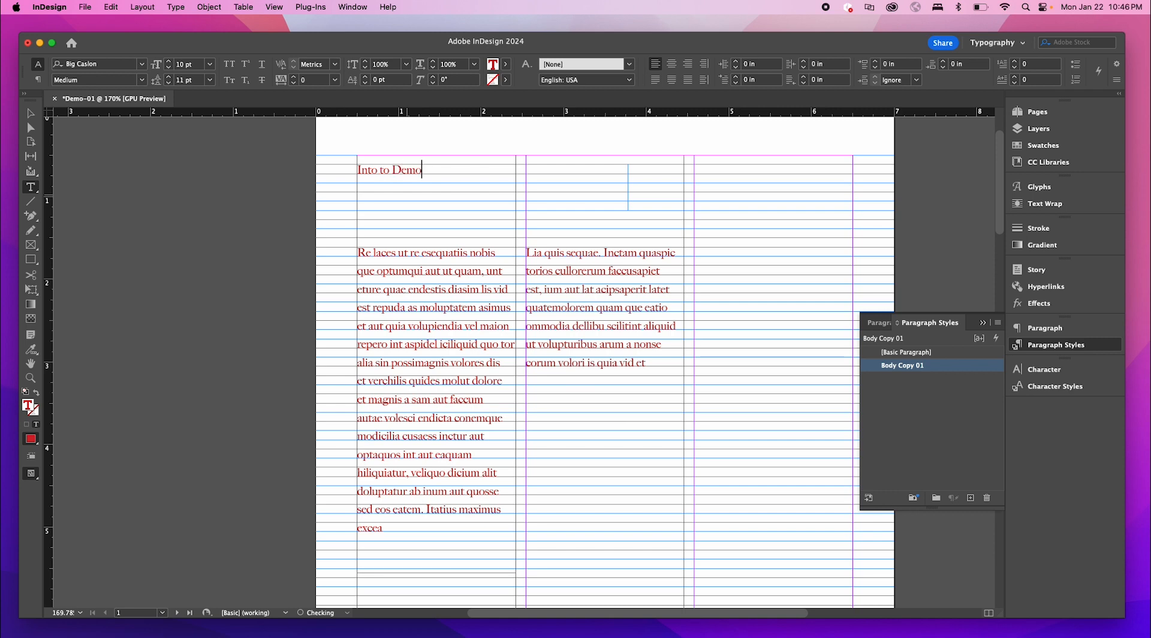
- Set the font of the whole "Into to Demo" title to Helena Display
drag(443, 170, 321, 164)
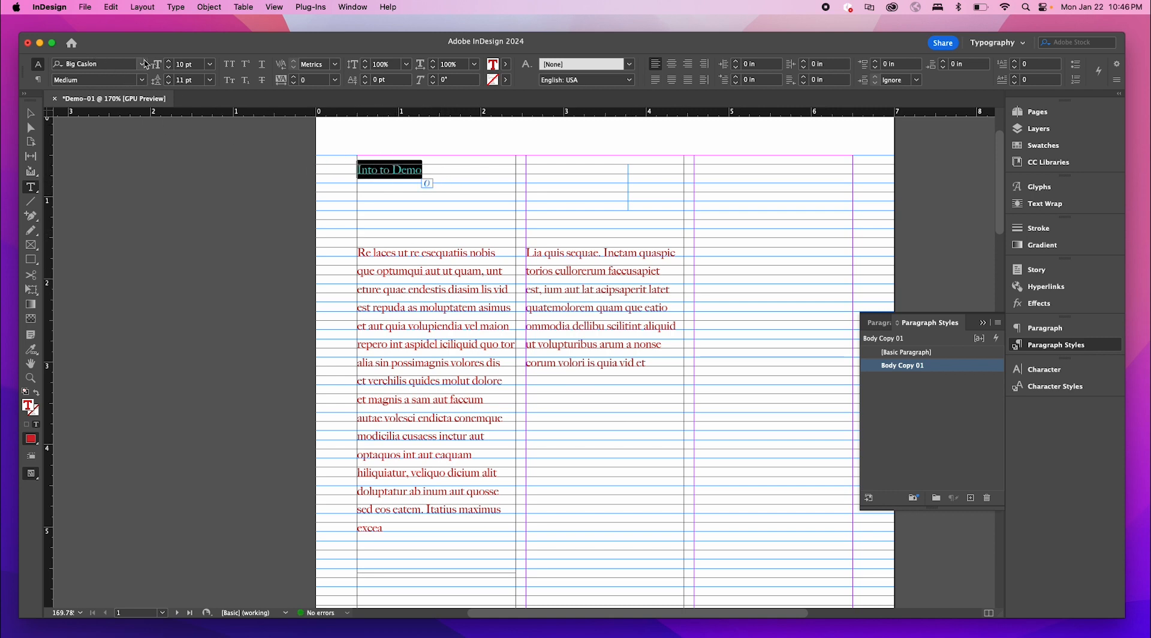
click(142, 64)
scroll(193, 335, down, 4)
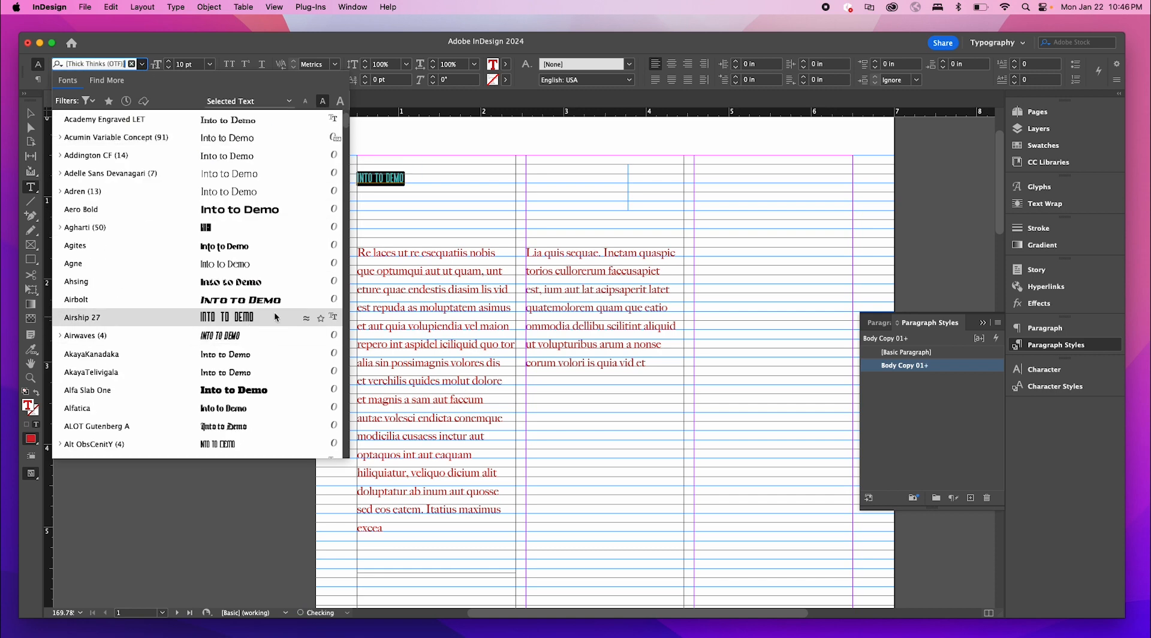
scroll(242, 330, down, 20)
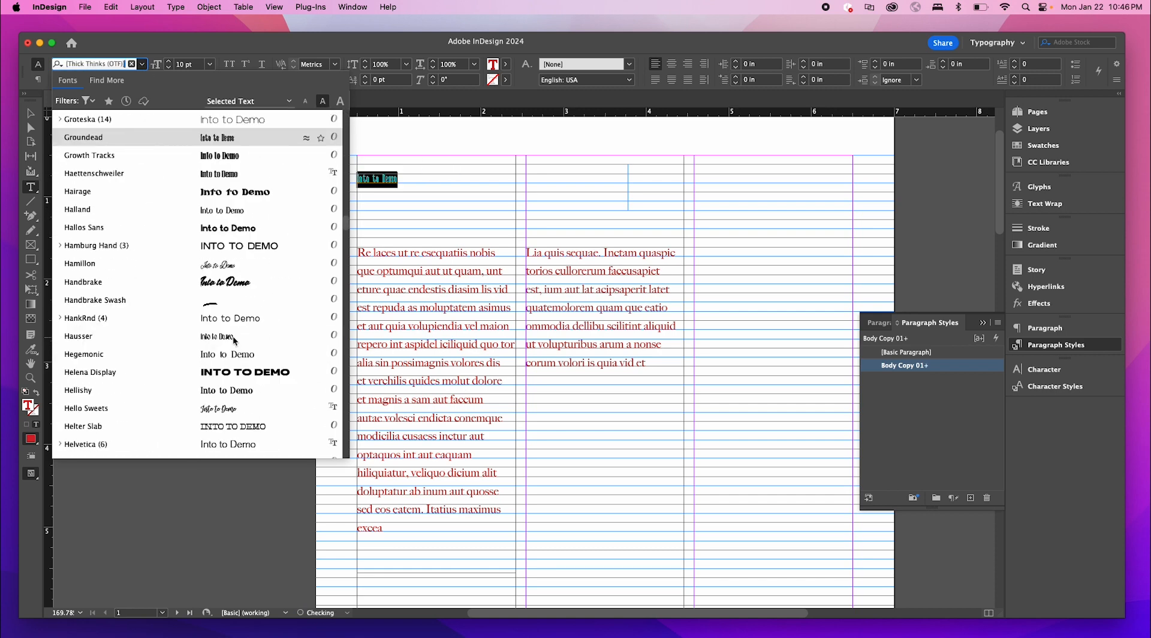
click(248, 373)
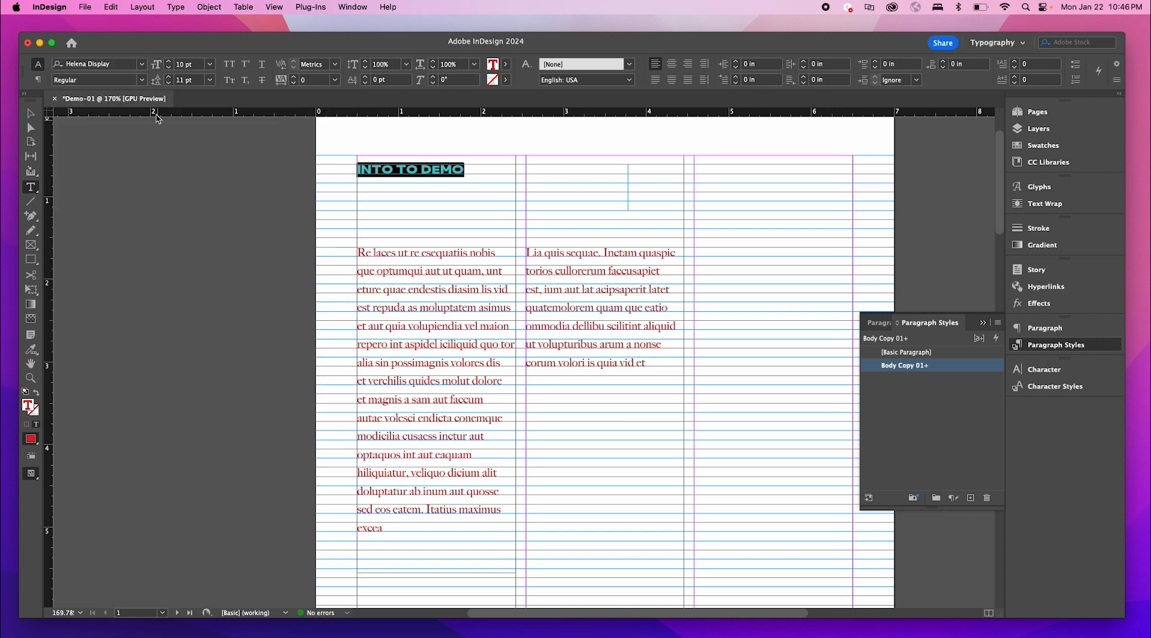
- Increase the title's font size to 25 pt and finish editing the text
double_click(169, 62)
triple_click(169, 62)
double_click(169, 62)
double_click(169, 61)
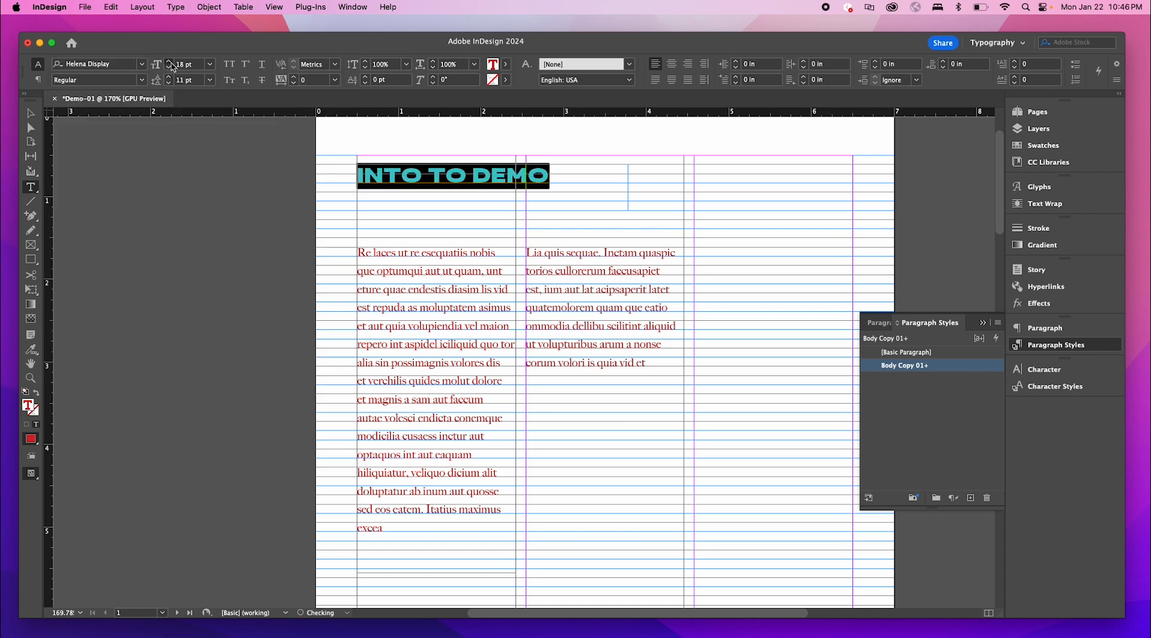
triple_click(170, 62)
double_click(170, 62)
click(170, 62)
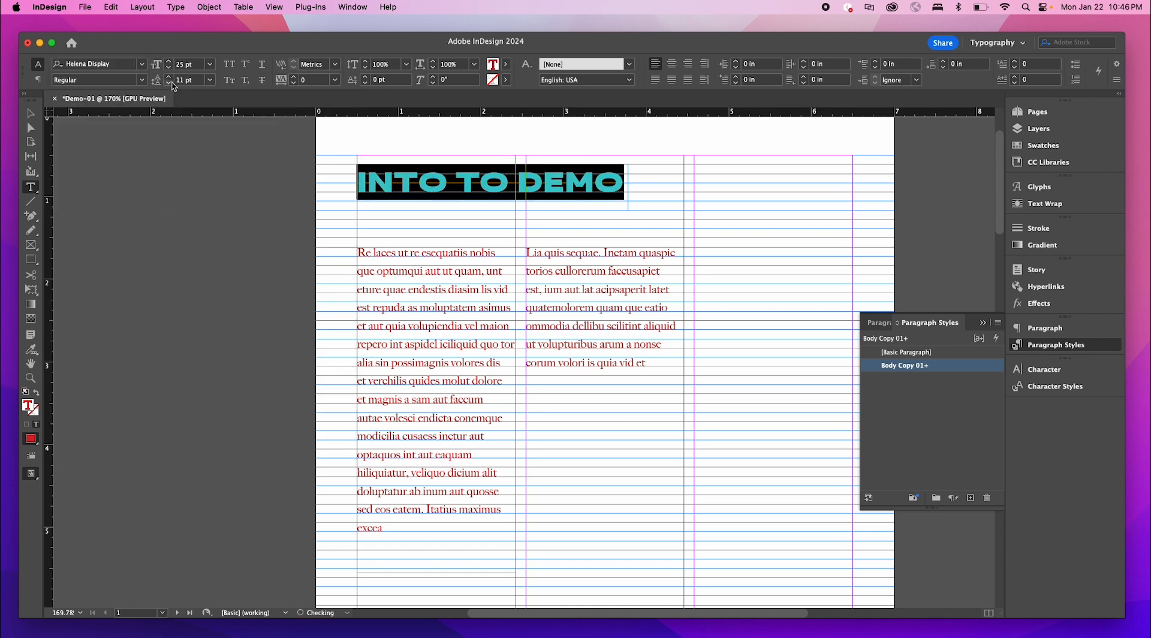
key(Escape)
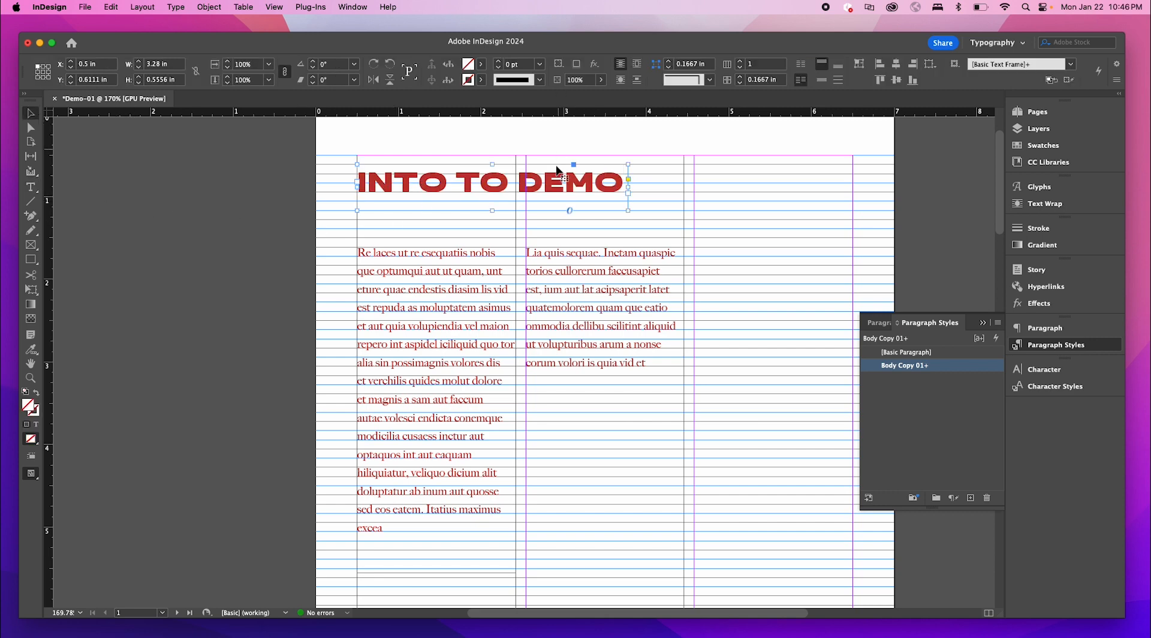
- Change the title text's fill colour to the blue swatch C=100 M=90 Y=10 K=0 and deselect the frame
double_click(526, 184)
double_click(525, 185)
click(525, 184)
drag(643, 187, 346, 197)
click(506, 65)
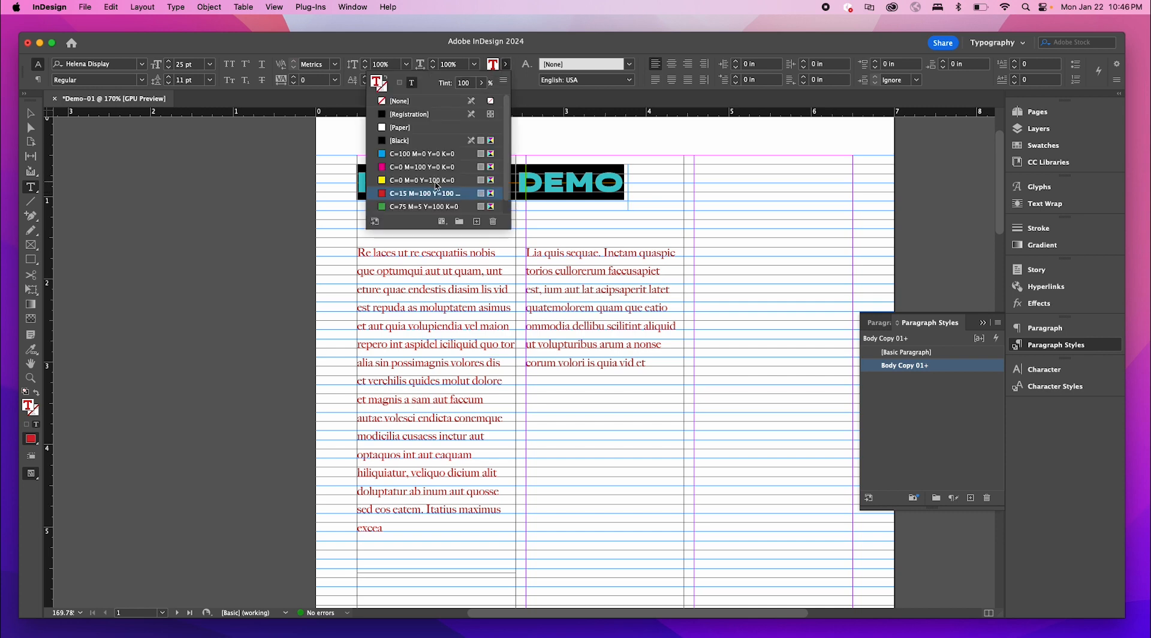
scroll(406, 187, down, 1)
click(423, 210)
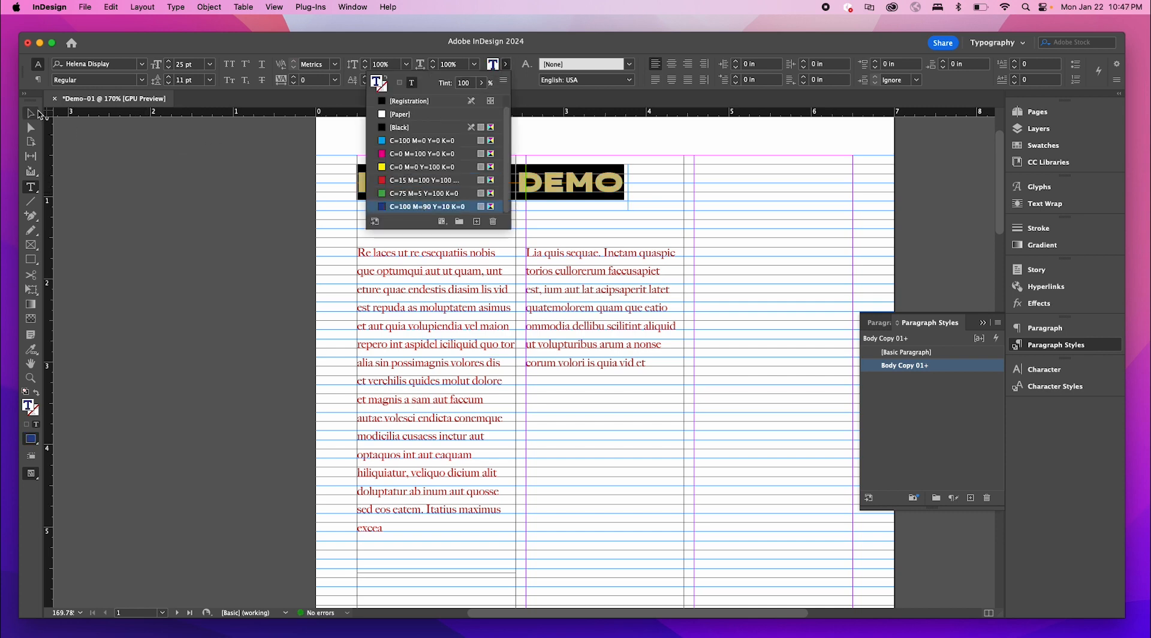
click(30, 113)
click(285, 187)
- Move the title frame down closer to the body columns and check the whole page in preview mode
drag(537, 191, 538, 209)
key(w)
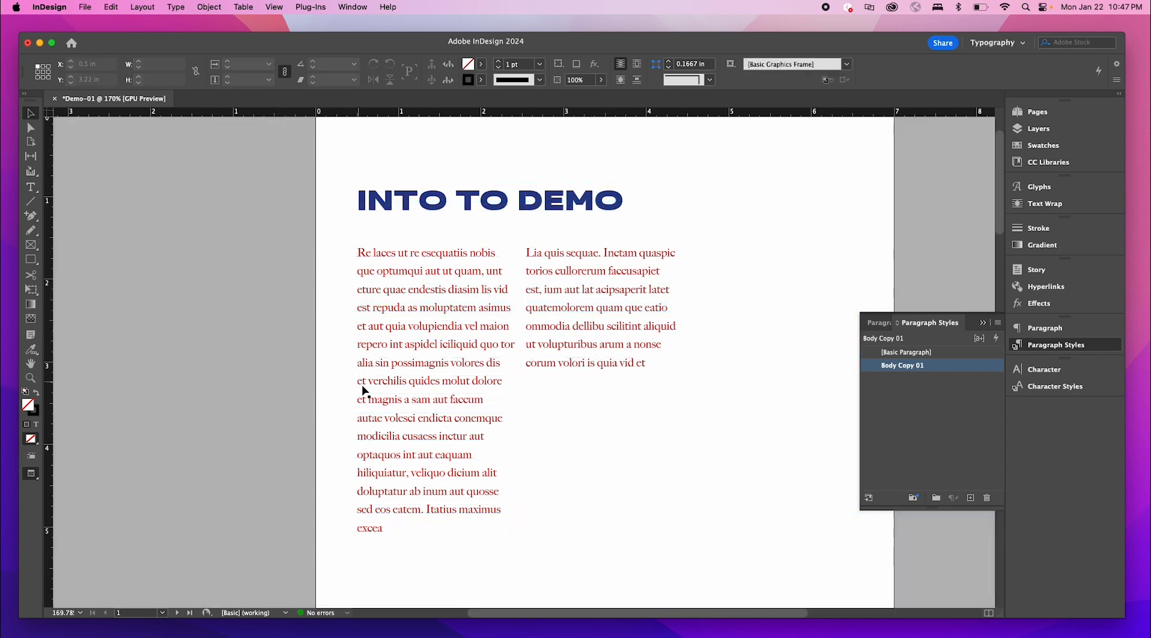
scroll(493, 405, down, 3)
scroll(494, 405, up, 5)
click(507, 398)
scroll(507, 398, down, 2)
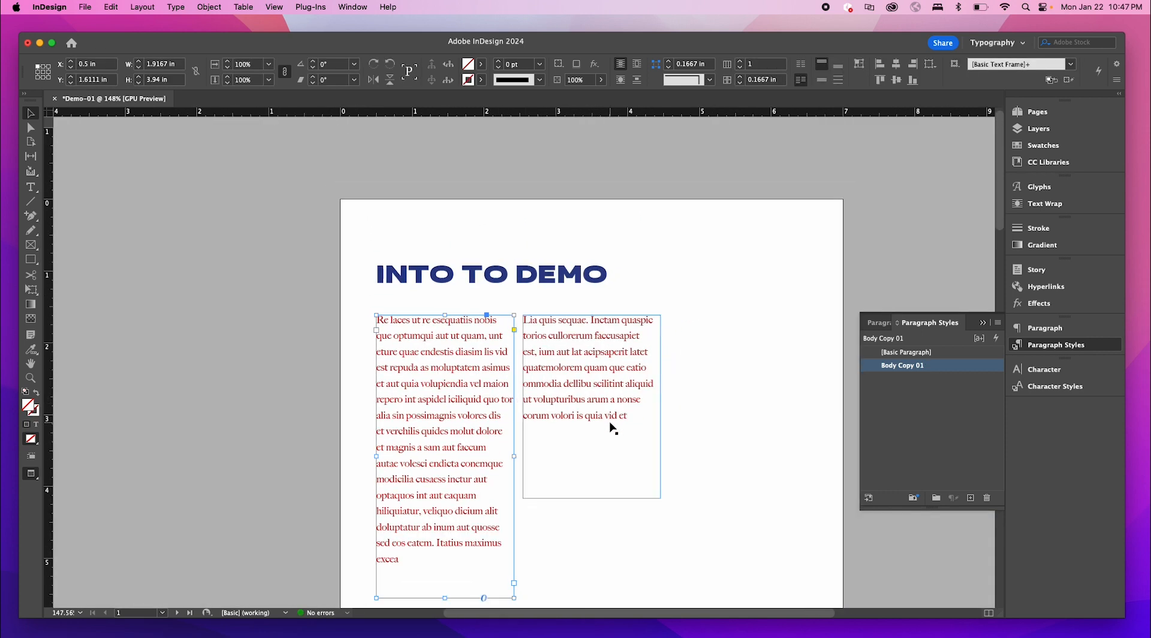
scroll(611, 428, down, 1)
key(space)
scroll(637, 490, down, 3)
scroll(637, 490, right, 3)
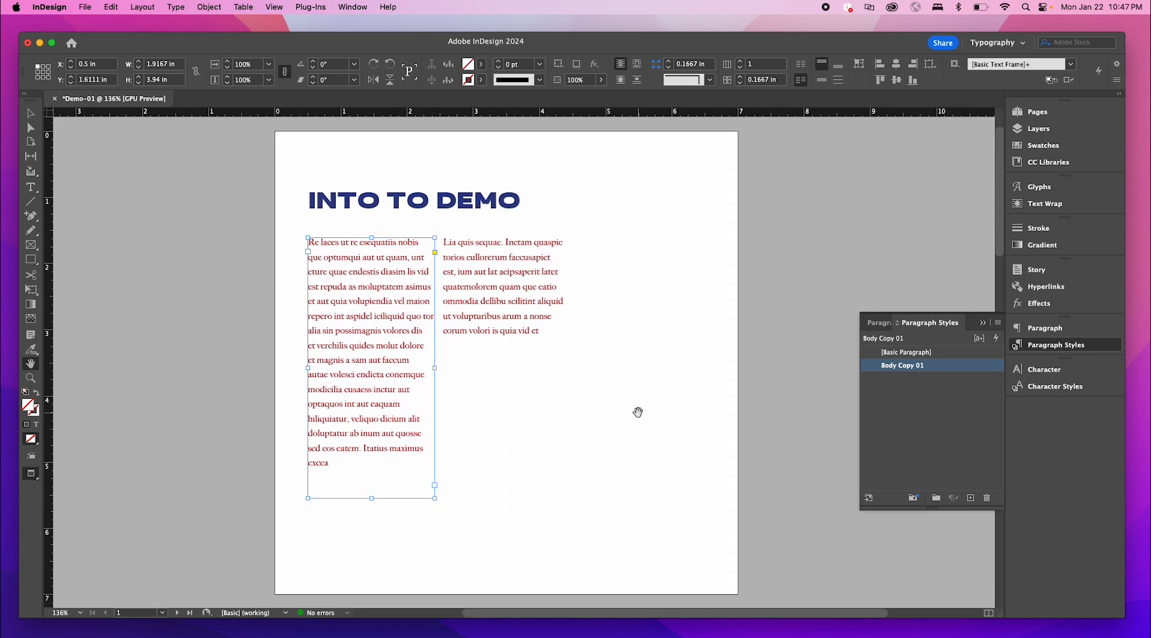
click(585, 403)
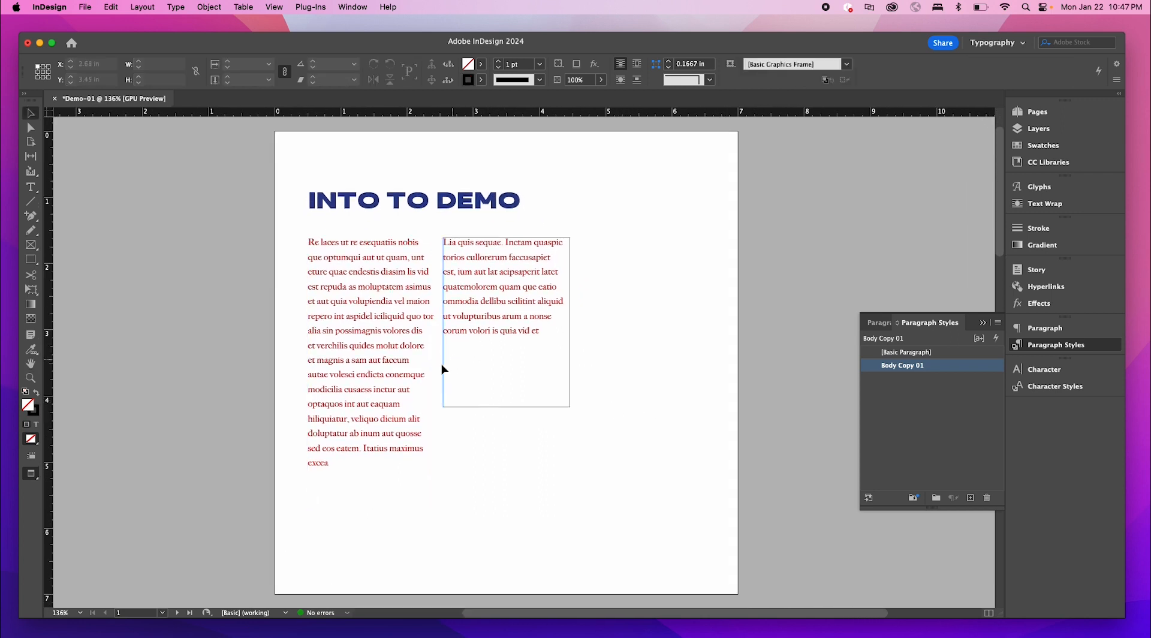
- Copy both body text frames from page 1 and paste them onto page 3
scroll(540, 456, down, 10)
scroll(541, 459, up, 5)
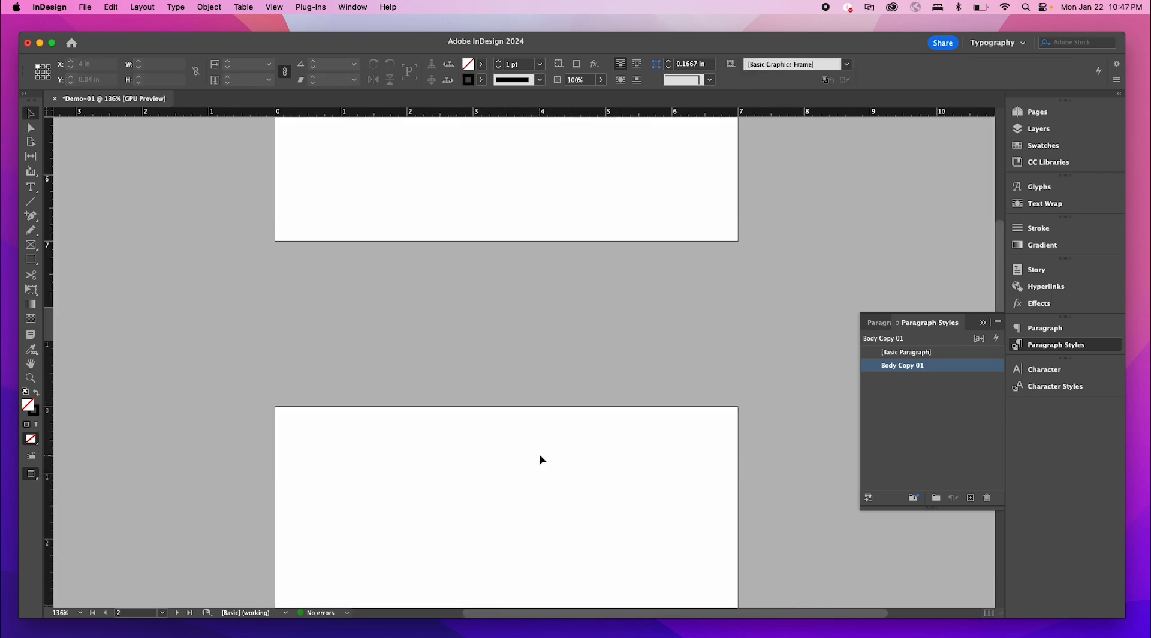
scroll(540, 457, up, 5)
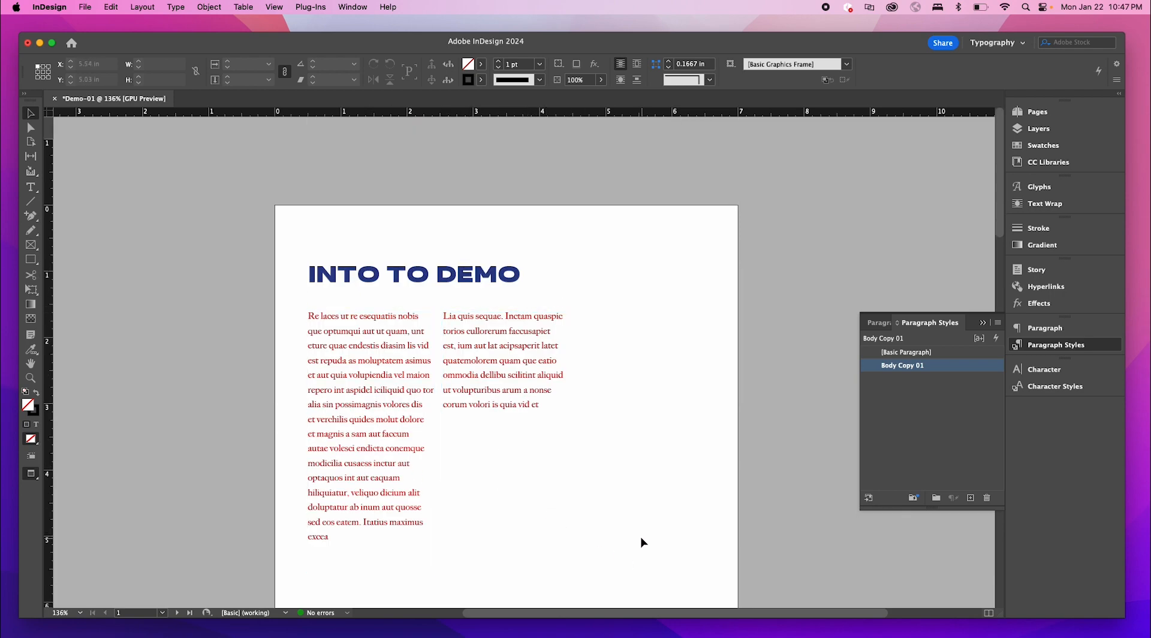
drag(641, 542, 282, 351)
scroll(599, 416, down, 1)
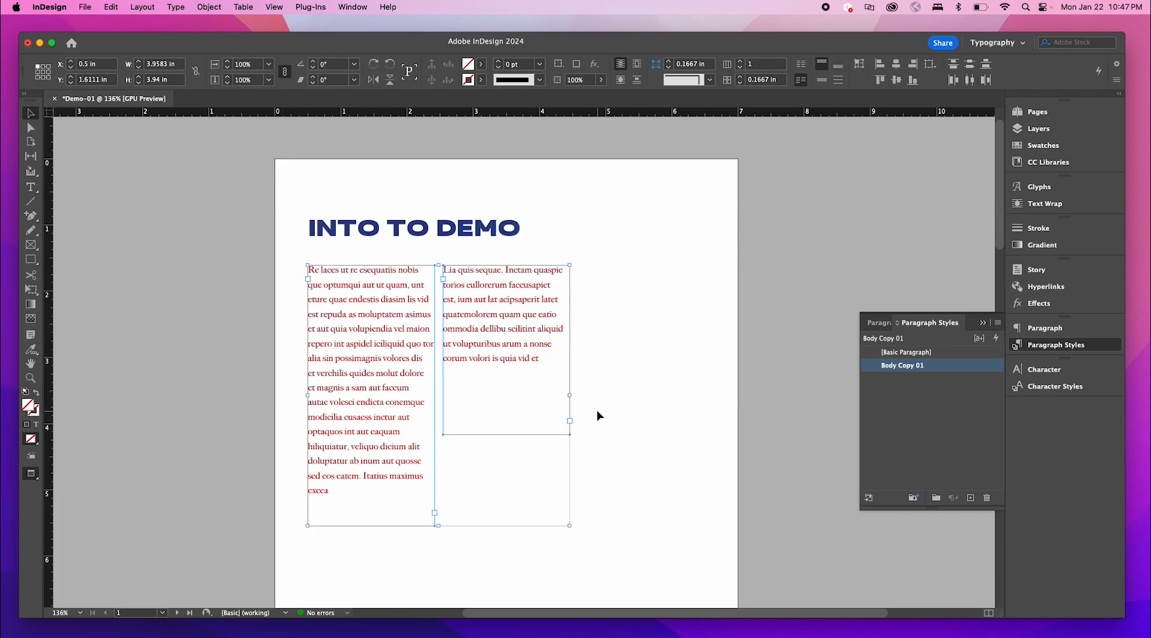
scroll(597, 416, down, 1)
scroll(606, 431, down, 20)
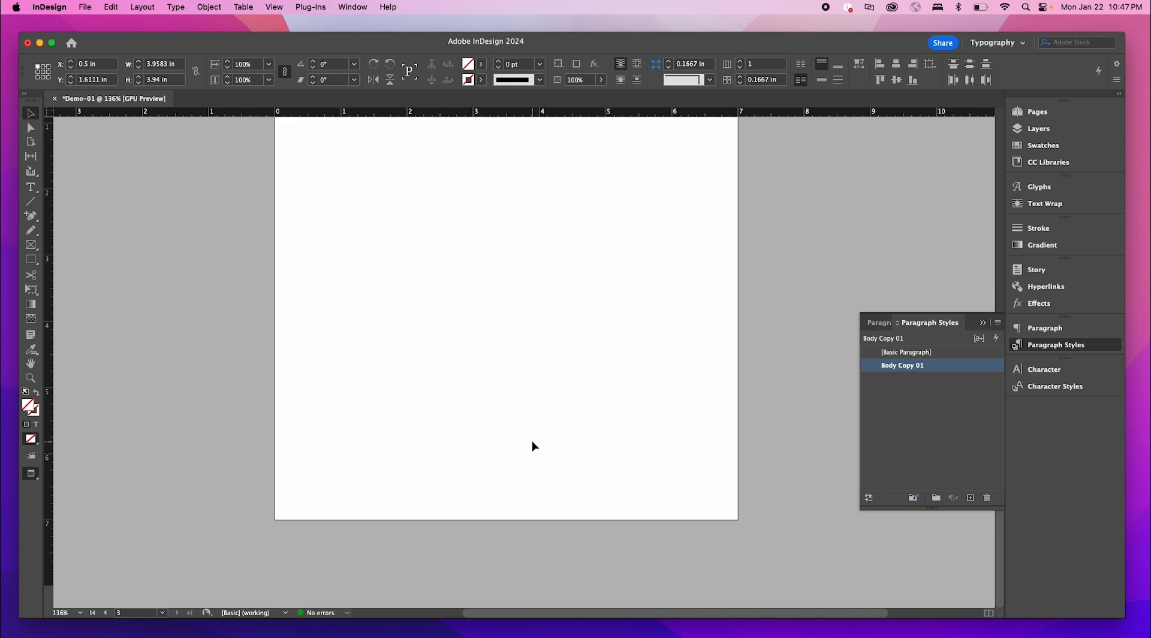
scroll(463, 414, up, 1)
click(429, 347)
key(super+v)
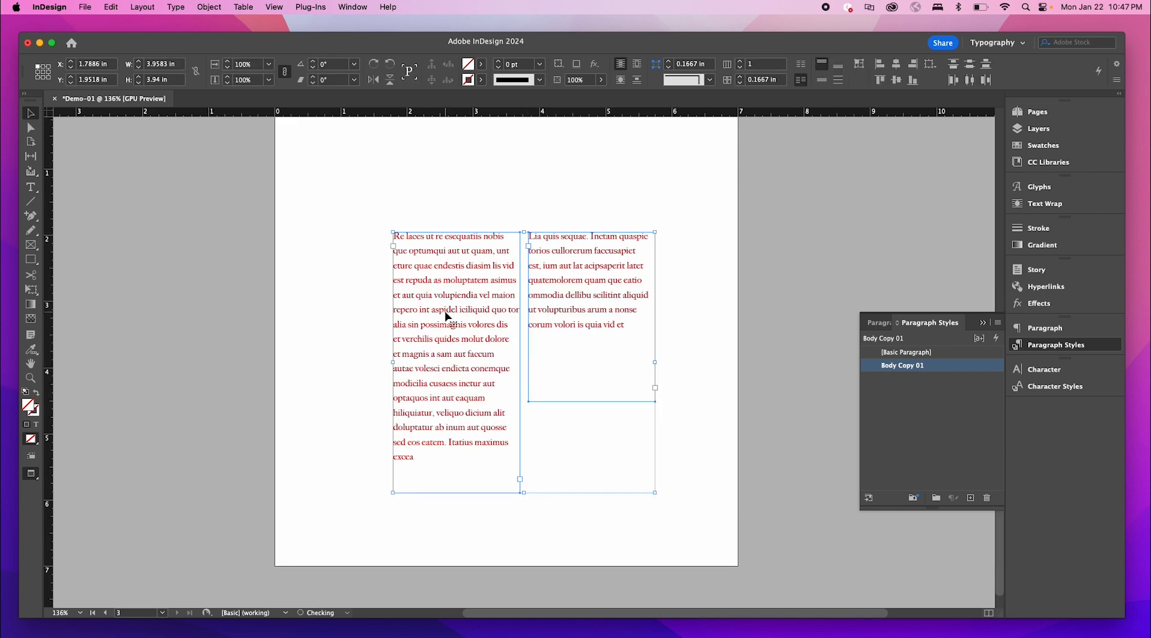
- Turn off preview mode, shift the pasted frames on page 3 slightly right and up, and deselect them
key(w)
drag(463, 328, 488, 314)
click(780, 230)
- Compare the body text, columns and baseline grid across pages 1 to 3
scroll(596, 376, up, 15)
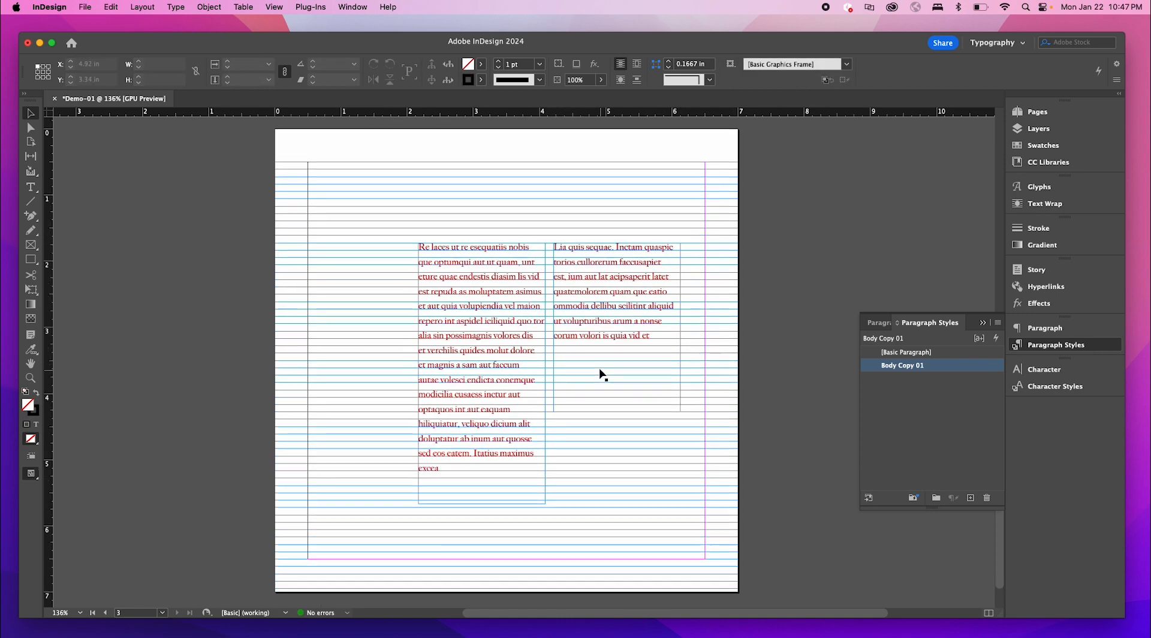
scroll(617, 359, up, 5)
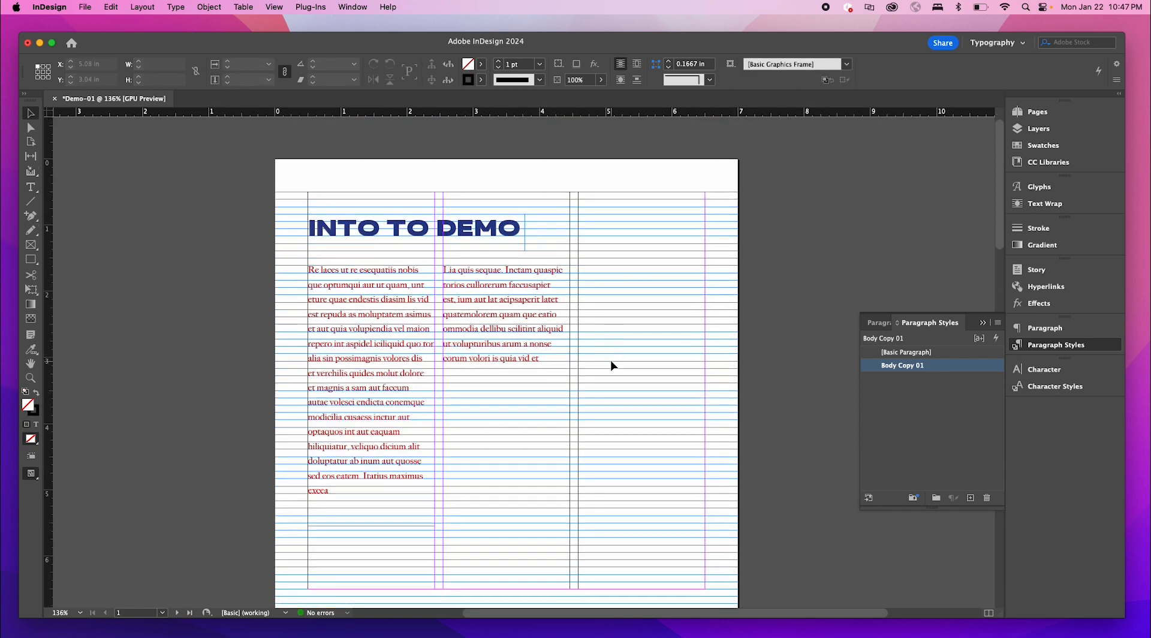
scroll(617, 360, down, 20)
scroll(593, 375, up, 4)
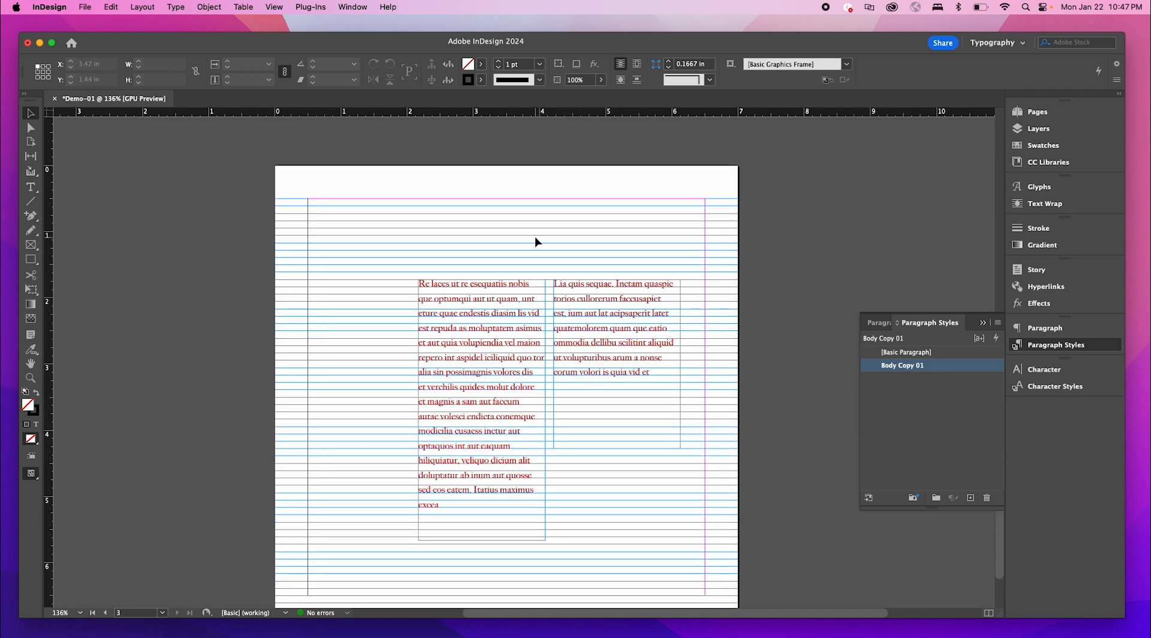
scroll(535, 243, up, 15)
scroll(522, 293, down, 4)
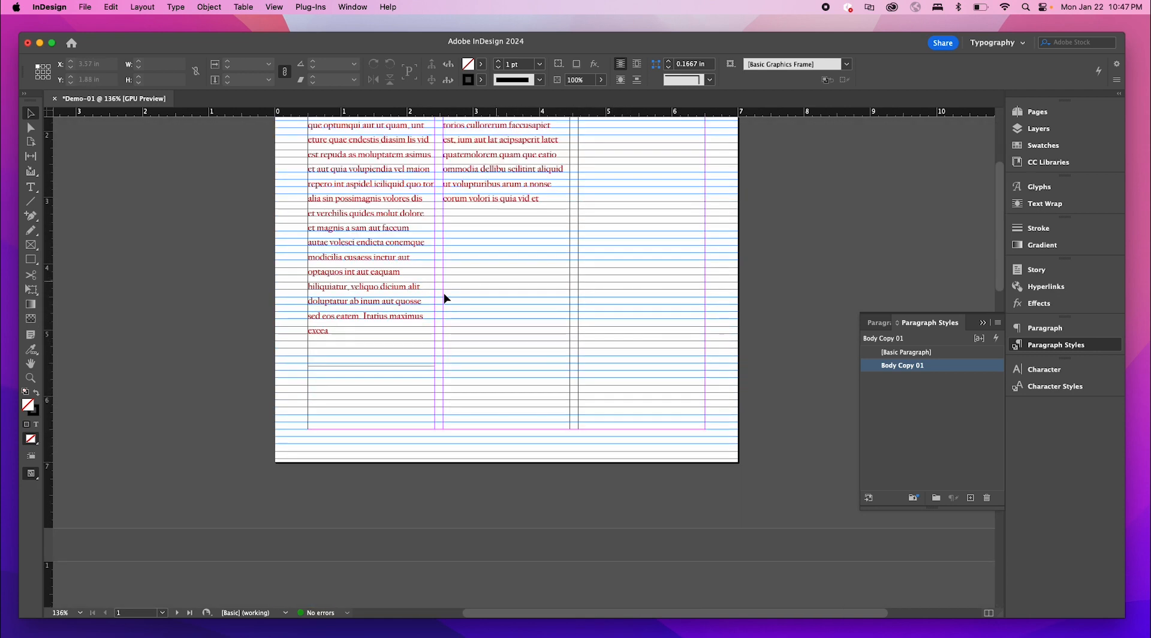
scroll(444, 298, up, 5)
scroll(596, 309, down, 2)
scroll(429, 367, up, 1)
scroll(591, 376, down, 10)
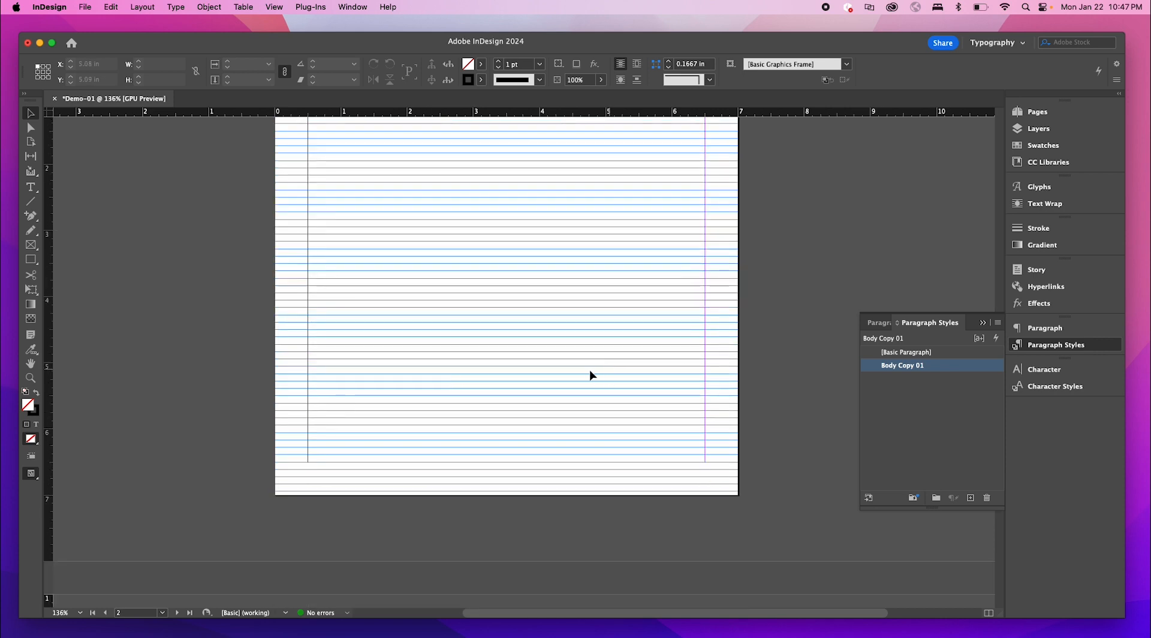
scroll(591, 375, up, 10)
scroll(509, 385, down, 3)
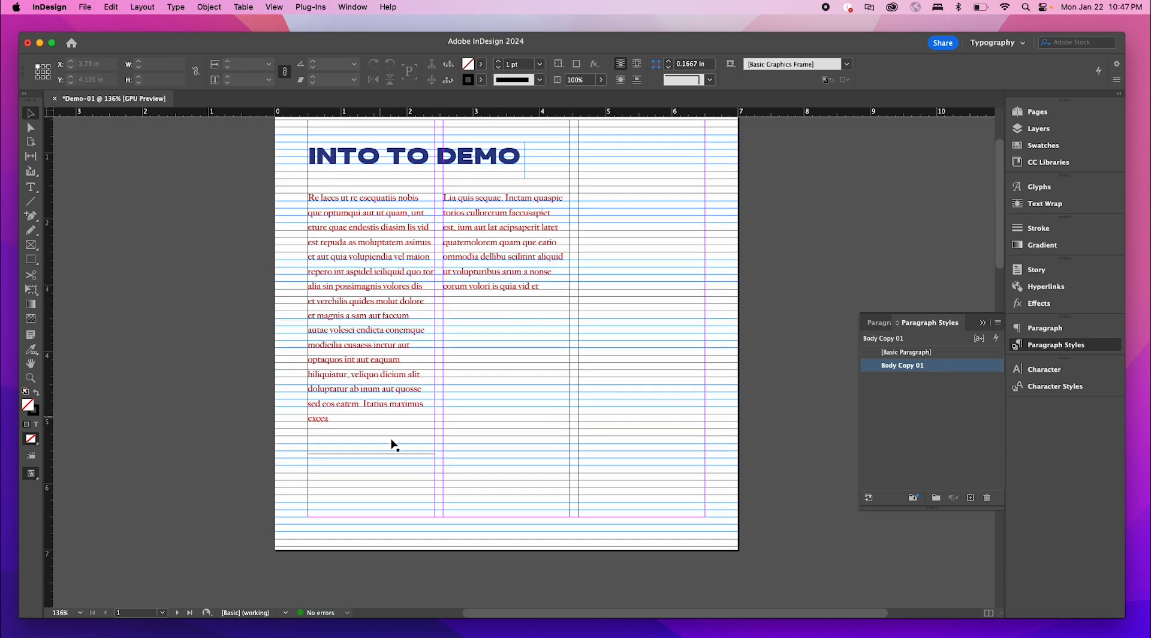
- Compare the column guides of page 1 with those of pages 2 and 3
scroll(470, 403, down, 6)
scroll(509, 403, up, 10)
scroll(522, 419, down, 14)
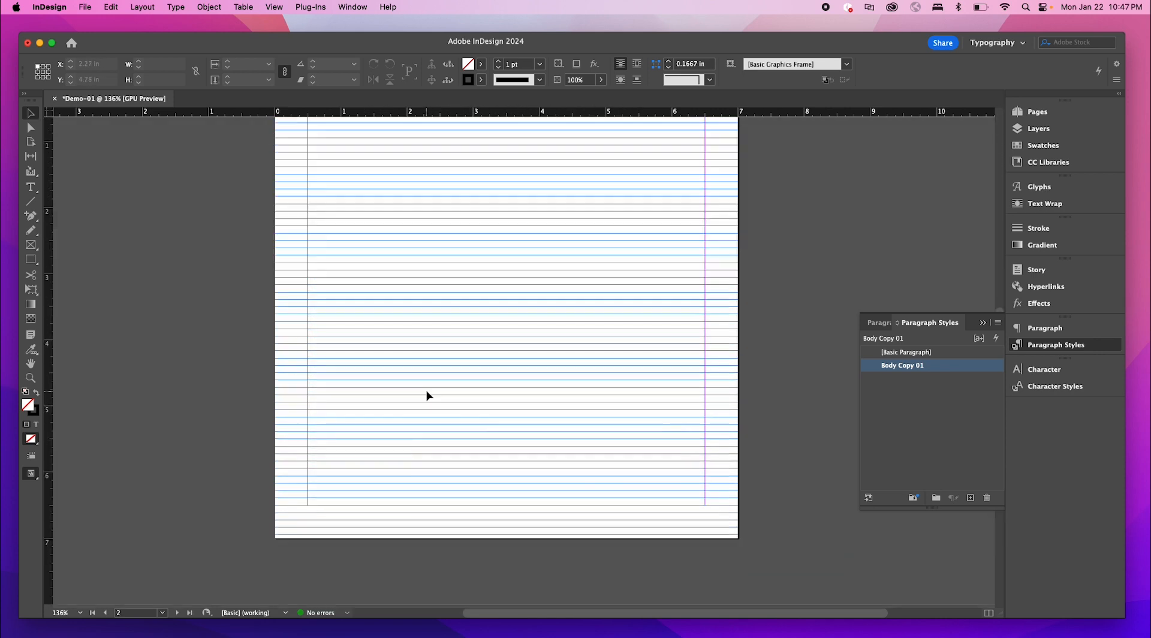
scroll(427, 393, up, 4)
key(super+minus)
key(super+minus)
key(super+minus)
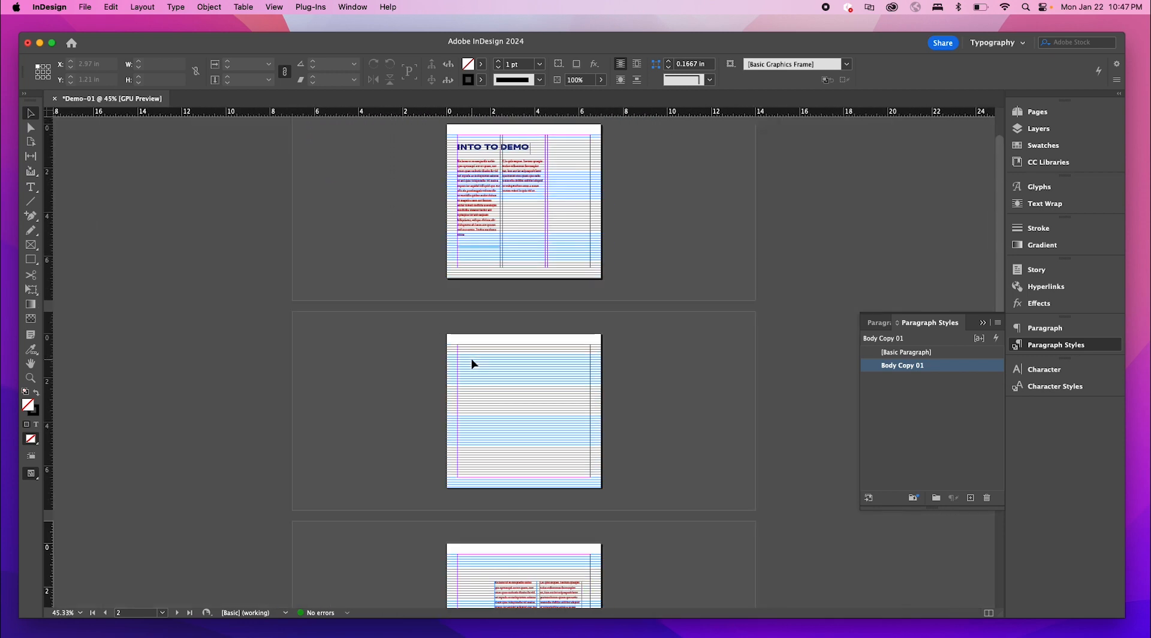
scroll(545, 311, down, 5)
scroll(548, 369, up, 4)
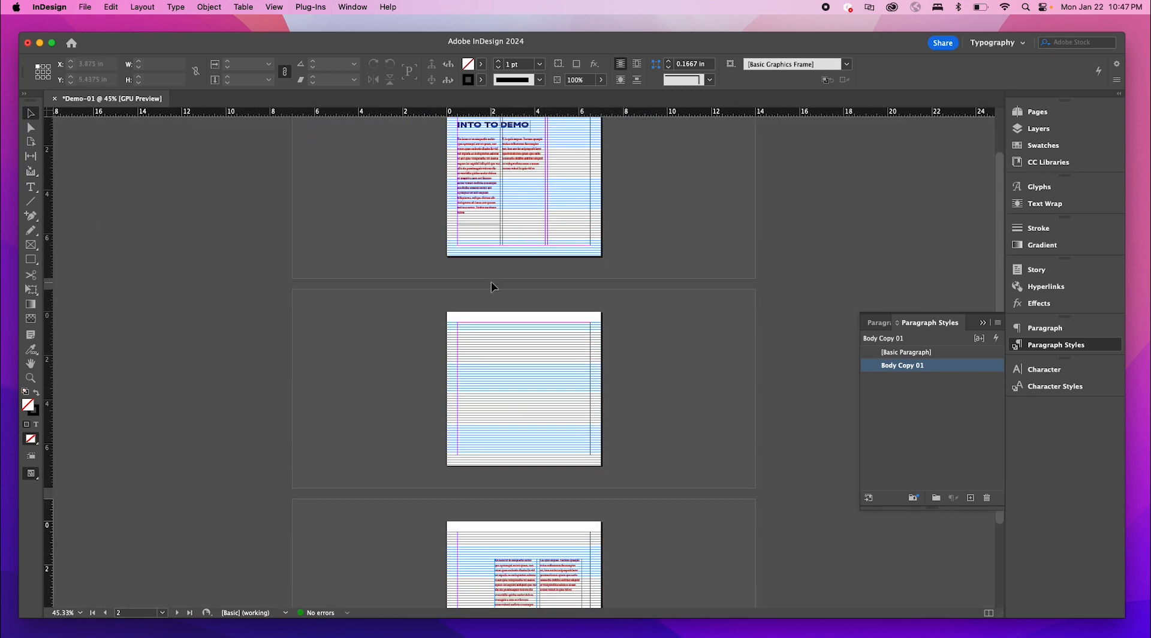
scroll(552, 436, down, 1)
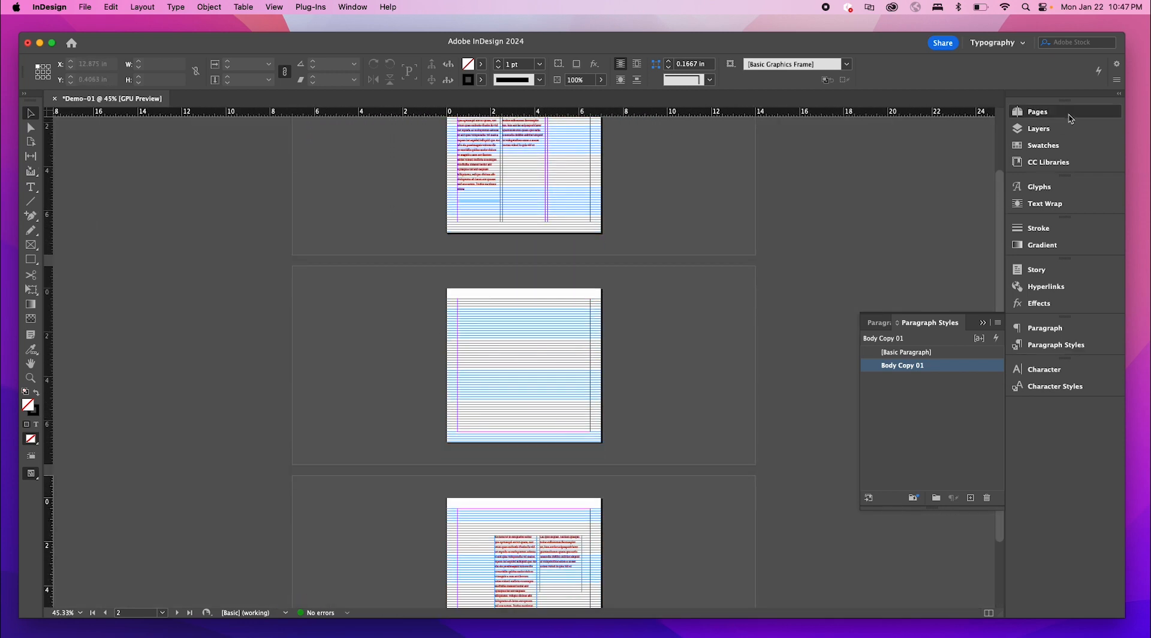
- Divide pages 2 and 3 into 3 columns, keeping the 0.5 in margins and 0.1667 in gutter
click(1037, 112)
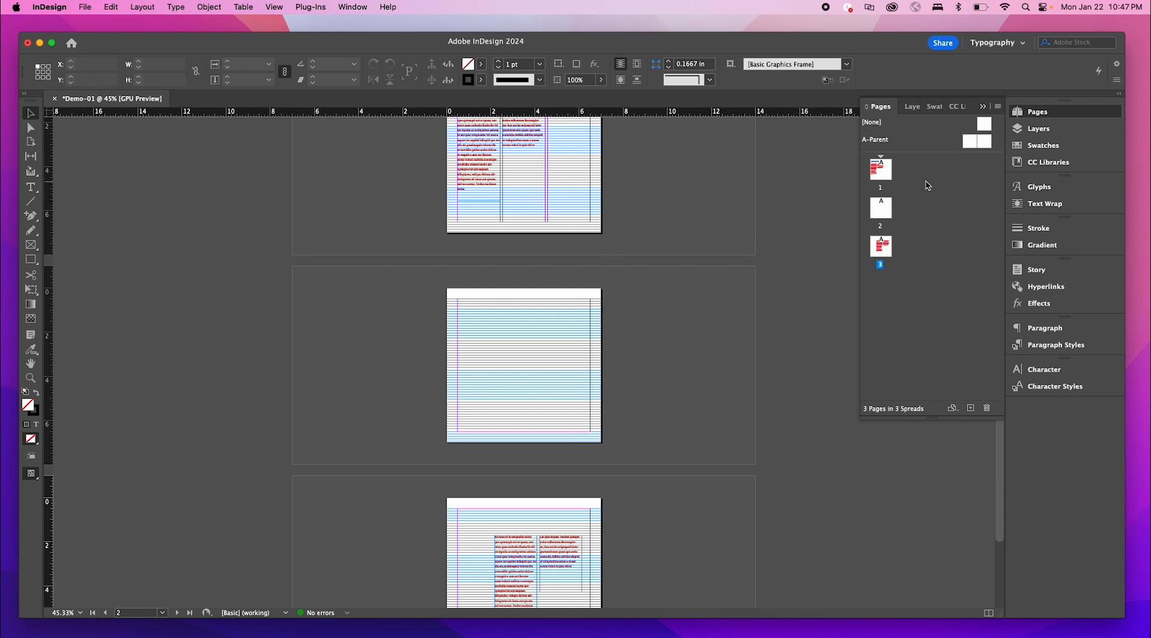
click(881, 211)
shift+click(886, 255)
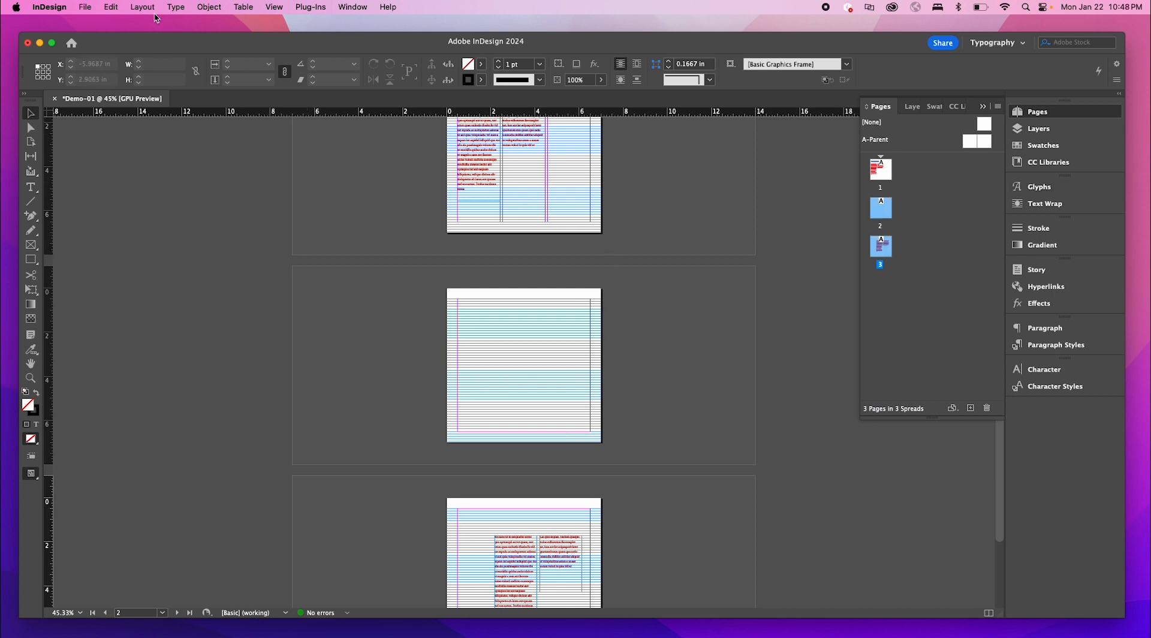
click(131, 8)
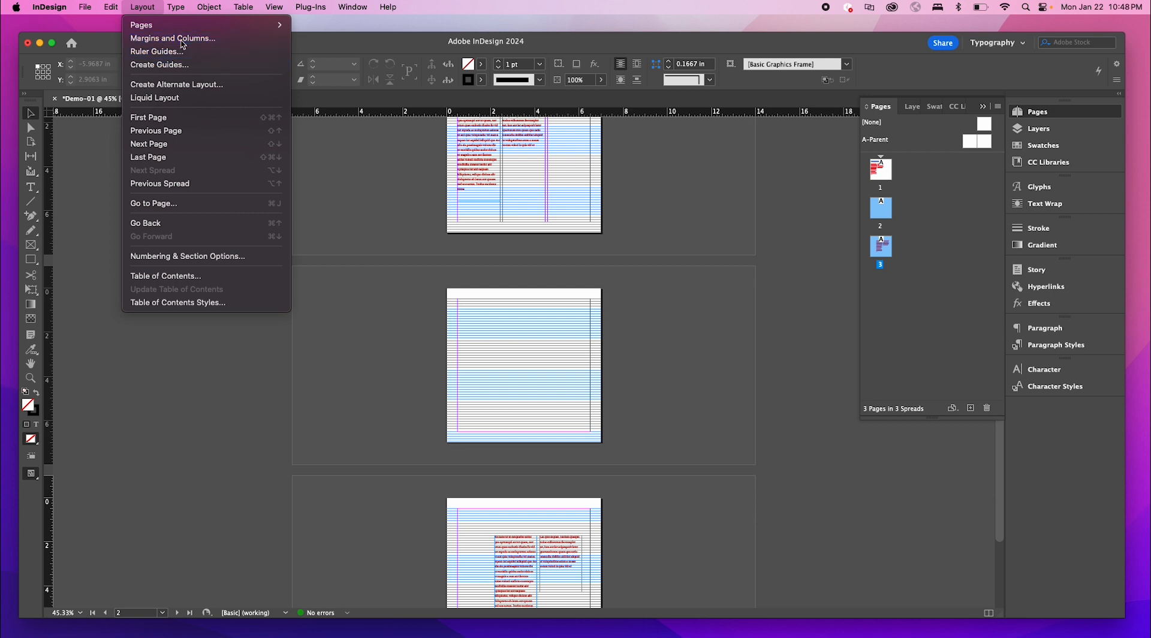
click(158, 35)
click(719, 281)
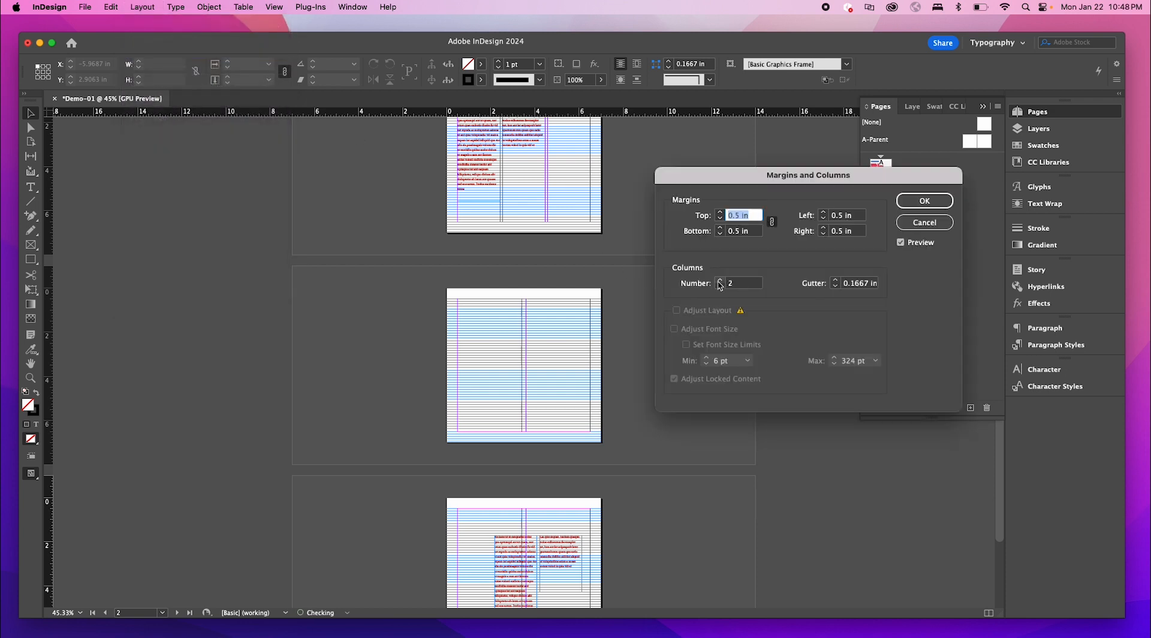
click(720, 281)
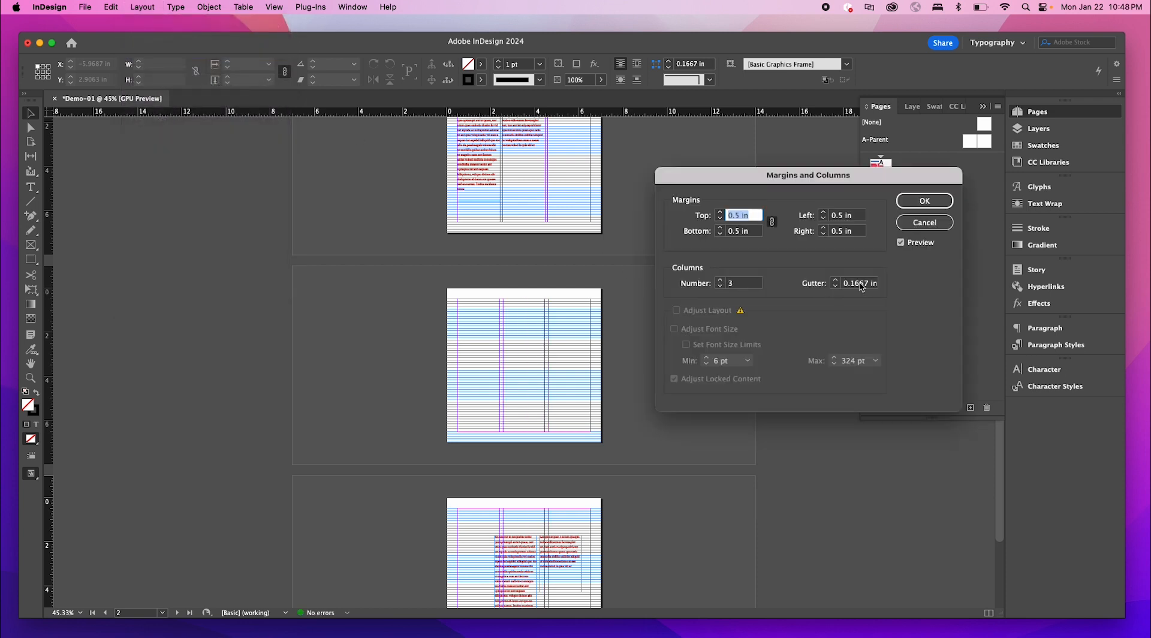
click(928, 201)
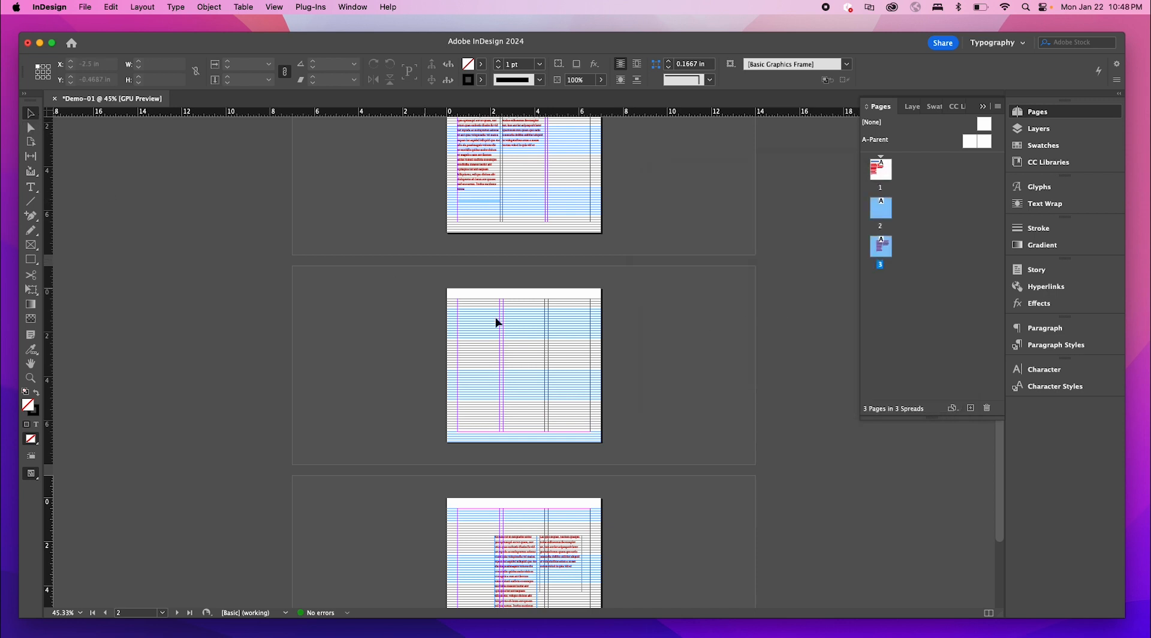
- Shift both body text frames on page 3 right so they line up with the second and third columns, and deselect them
key(h)
scroll(543, 515, down, 3)
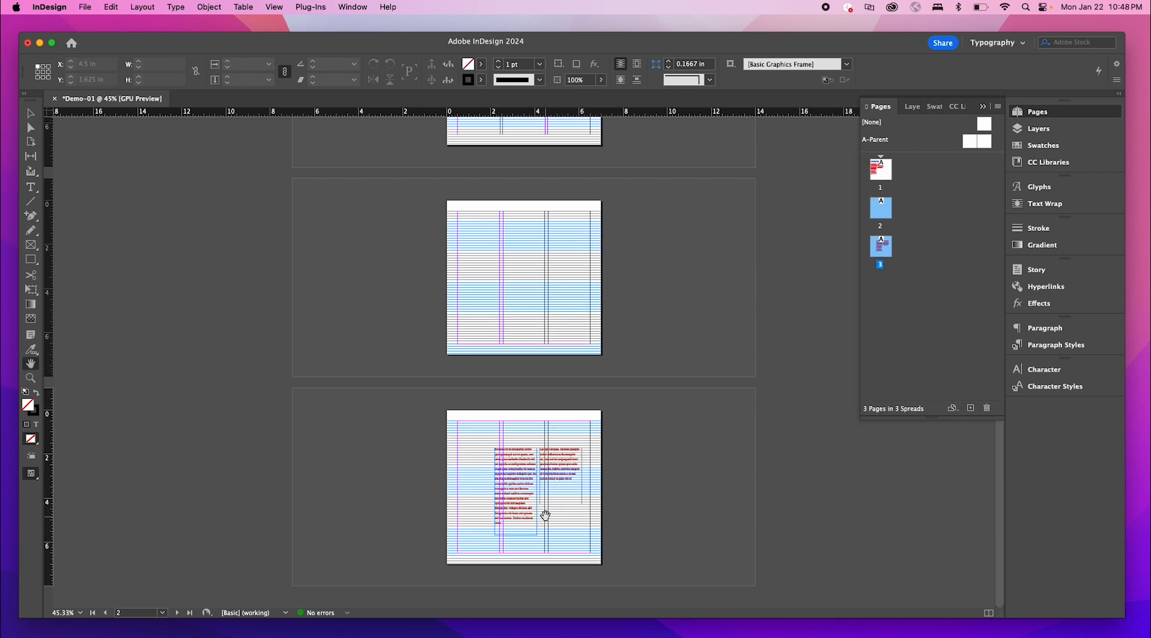
scroll(475, 566, up, 5)
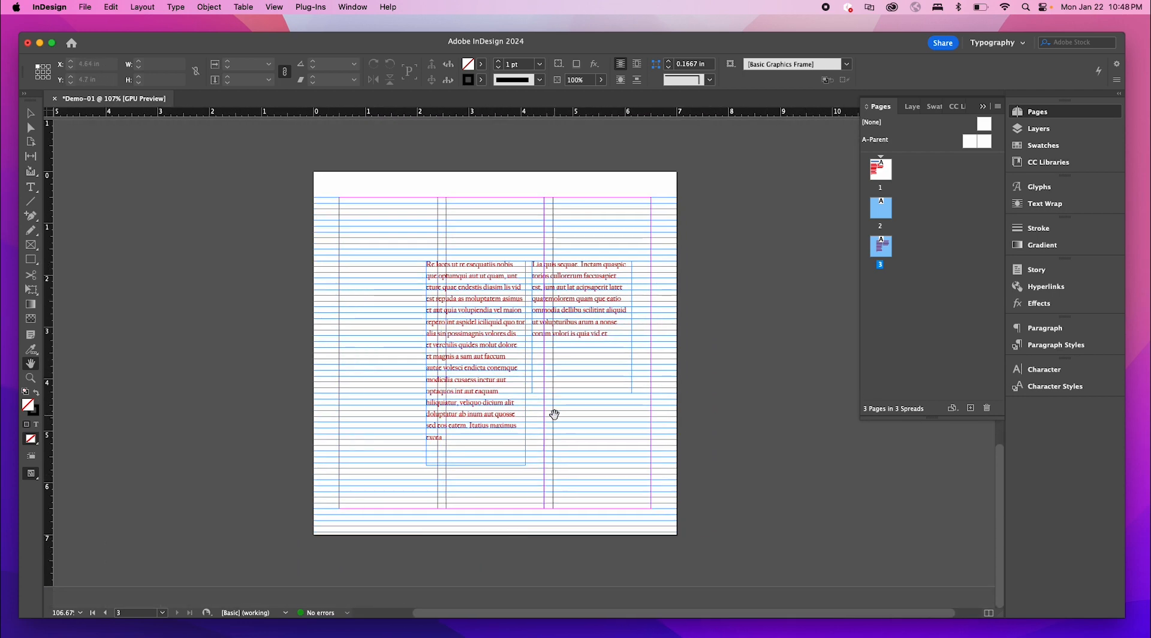
scroll(555, 414, up, 2)
key(v)
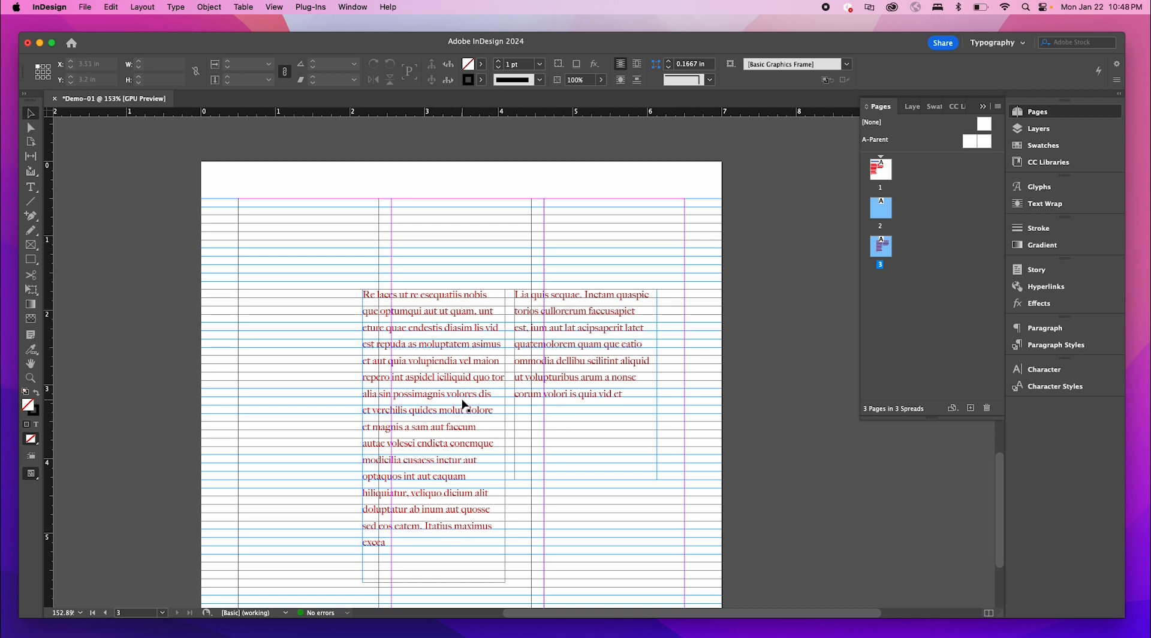
drag(579, 372, 608, 372)
click(789, 435)
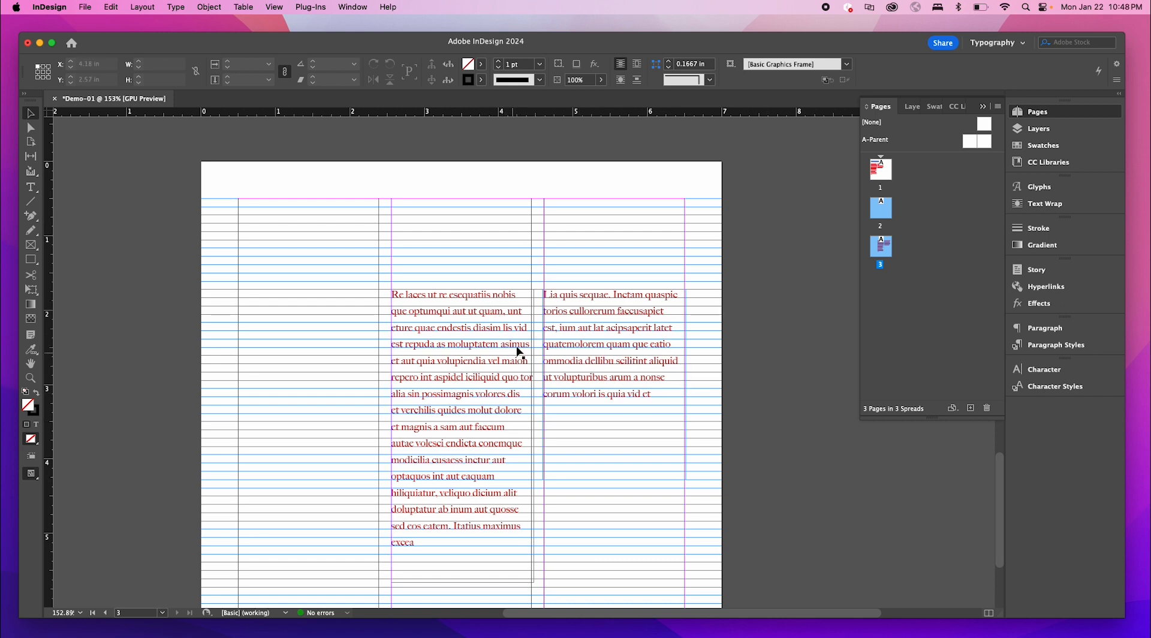
- Select both body text frames on page 3, check their fit against the column guides up close, and deselect them
click(609, 356)
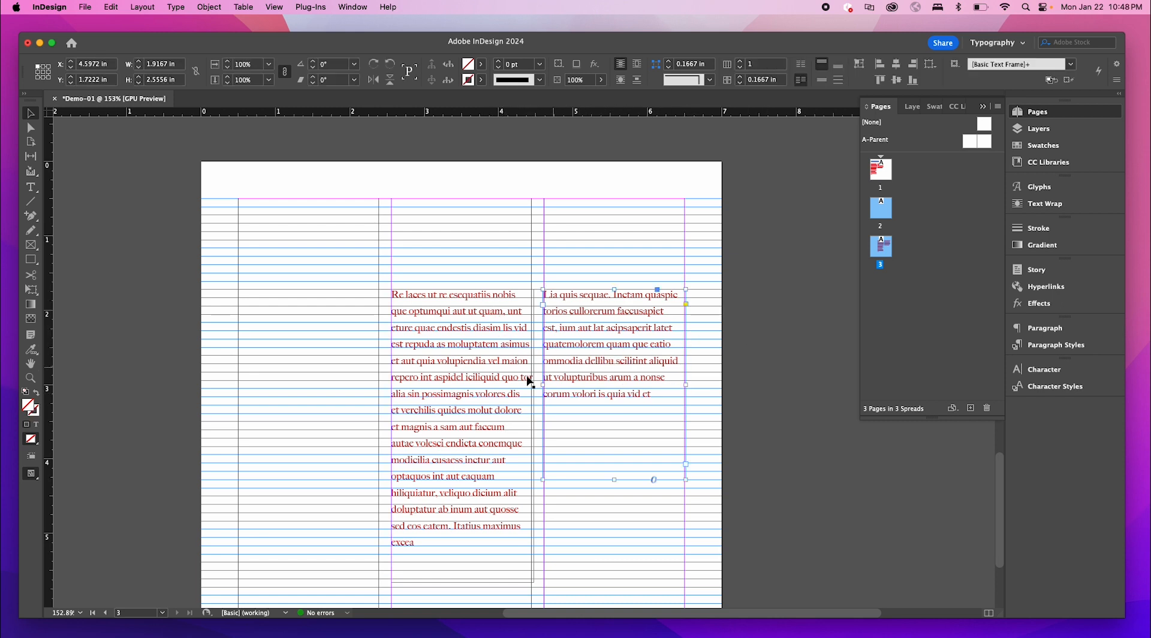
shift+click(491, 354)
scroll(499, 353, up, 4)
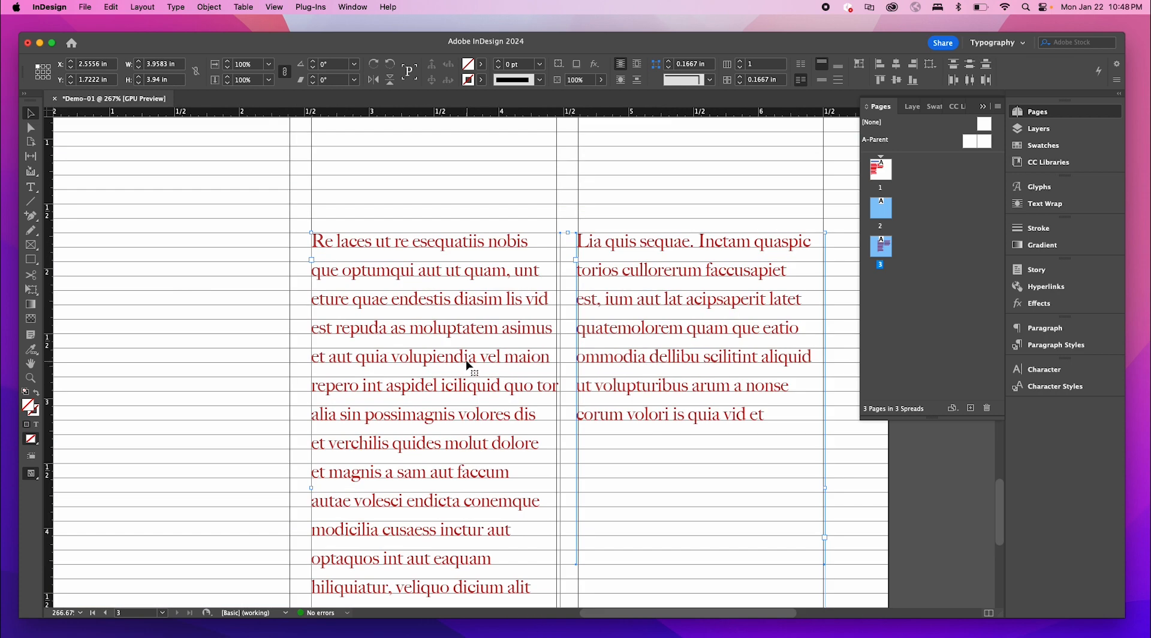
drag(430, 348, 430, 349)
scroll(542, 346, down, 3)
click(560, 266)
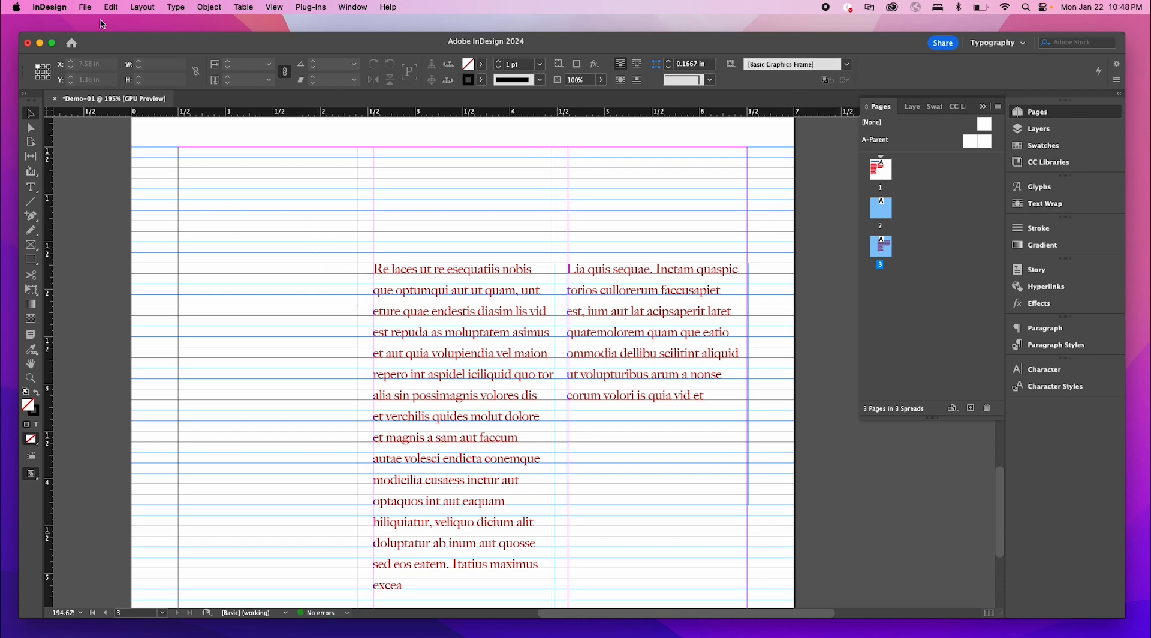
click(149, 7)
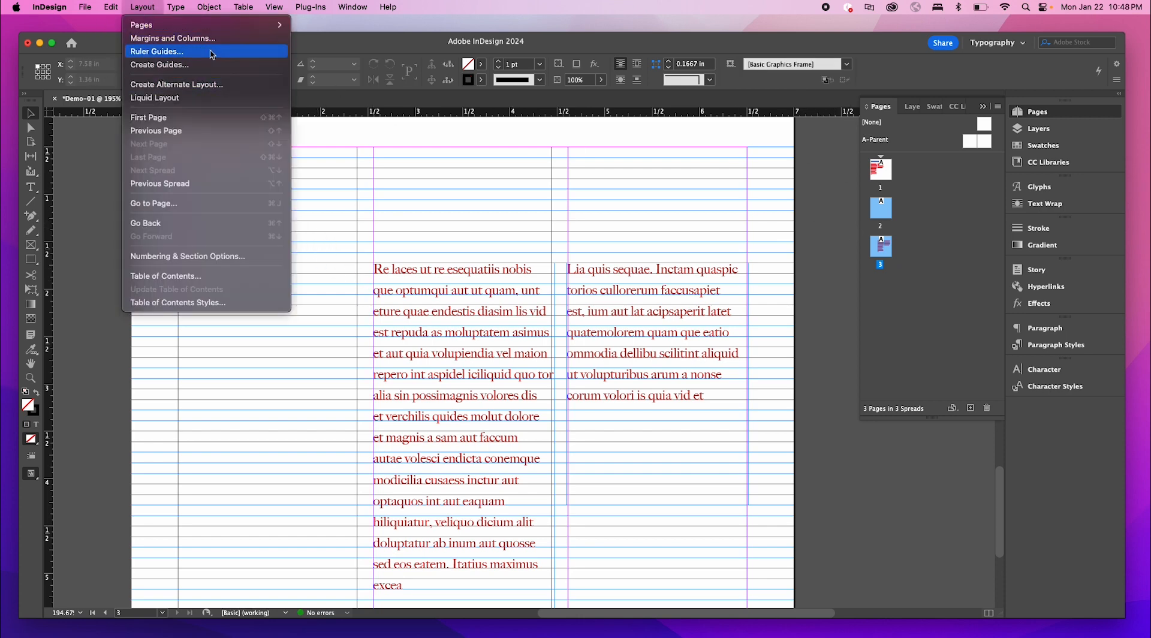
click(210, 49)
click(656, 340)
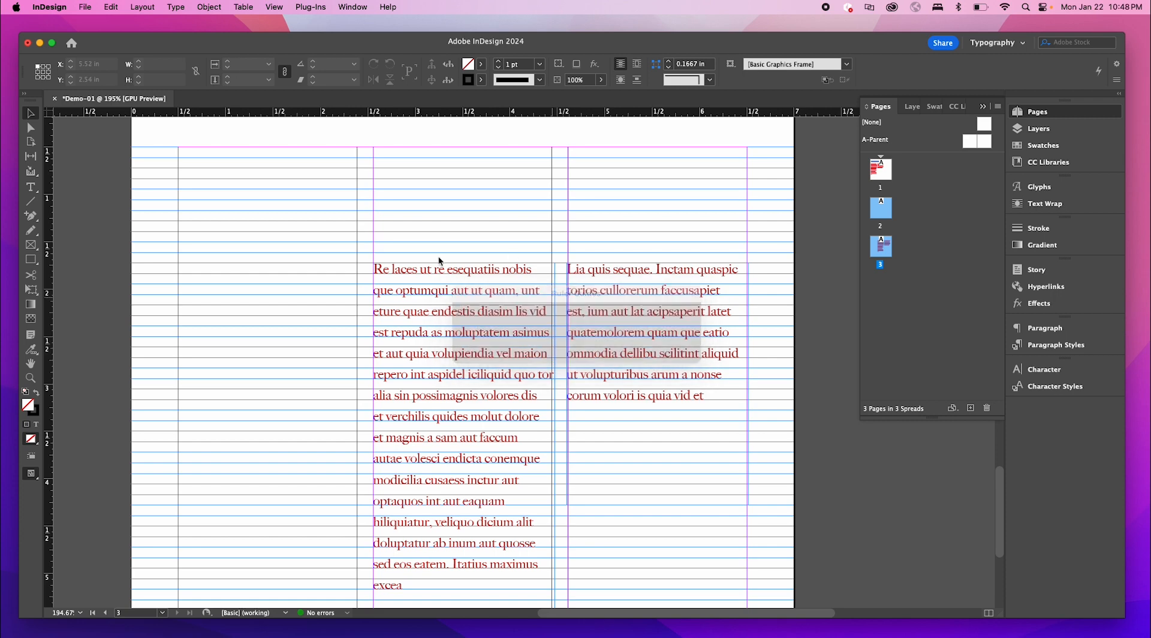
- Set the column gutter on pages 2 and 3 to 0.125 in
click(144, 7)
click(215, 44)
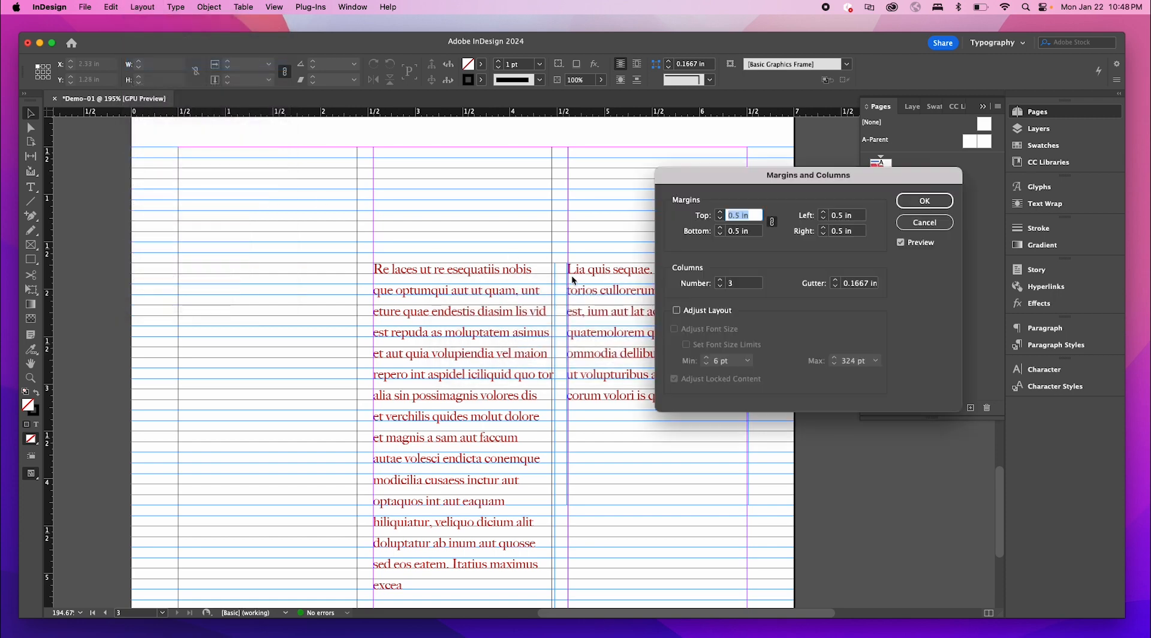
click(837, 281)
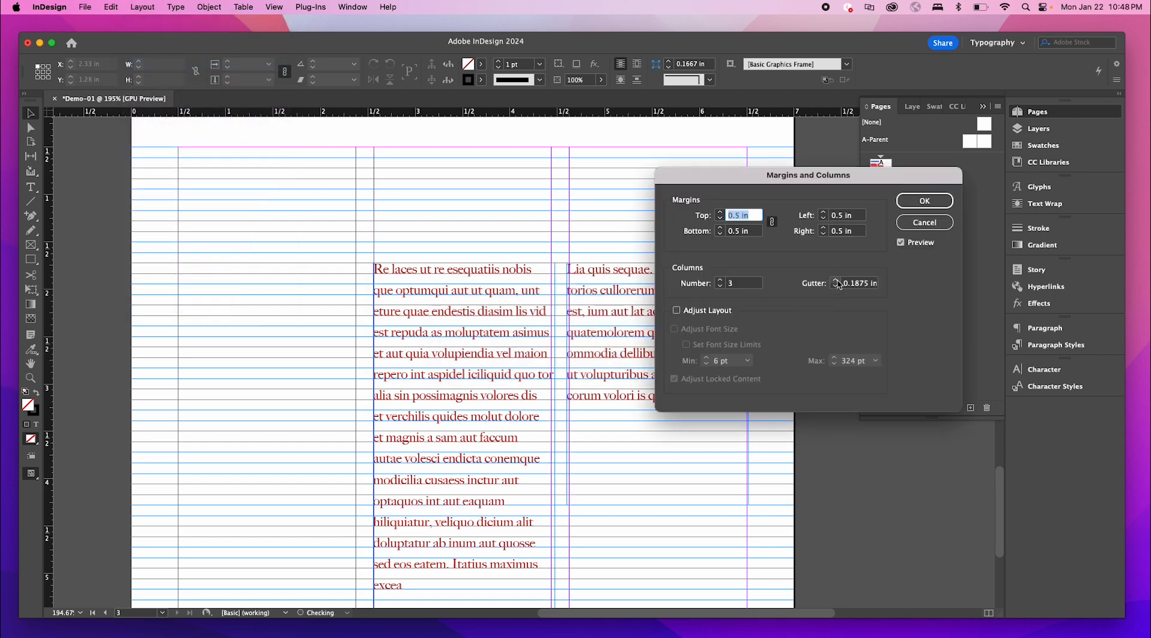
click(838, 287)
click(837, 287)
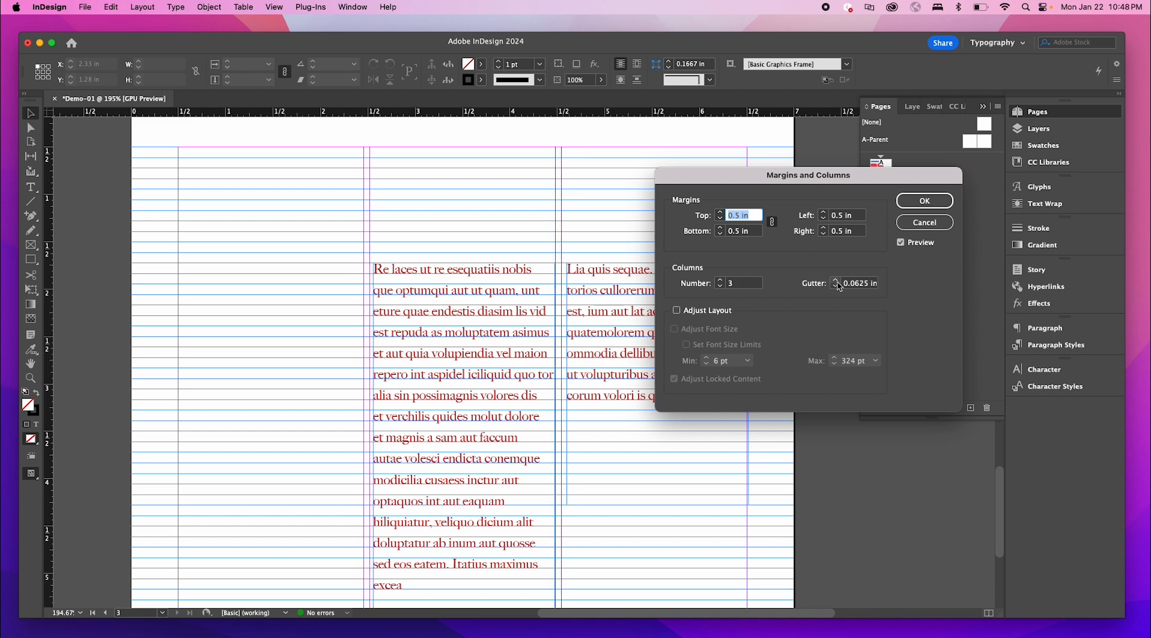
click(837, 281)
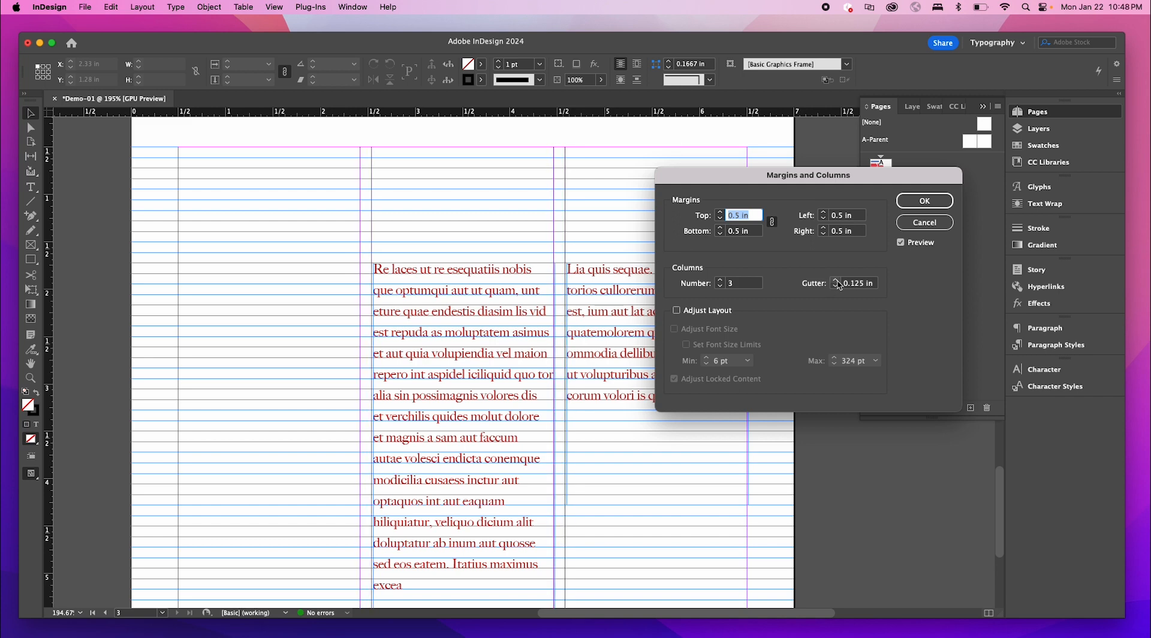
click(924, 202)
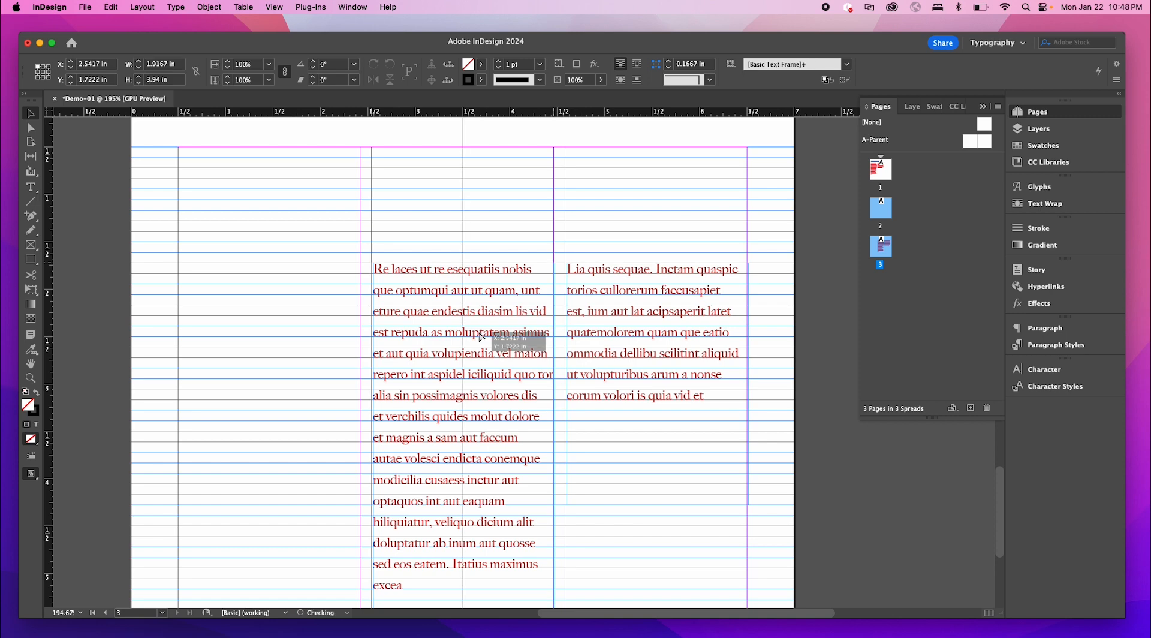
- Nudge both body text frames on page 3 slightly left to align with the narrower column gutters
click(610, 286)
drag(610, 283, 609, 283)
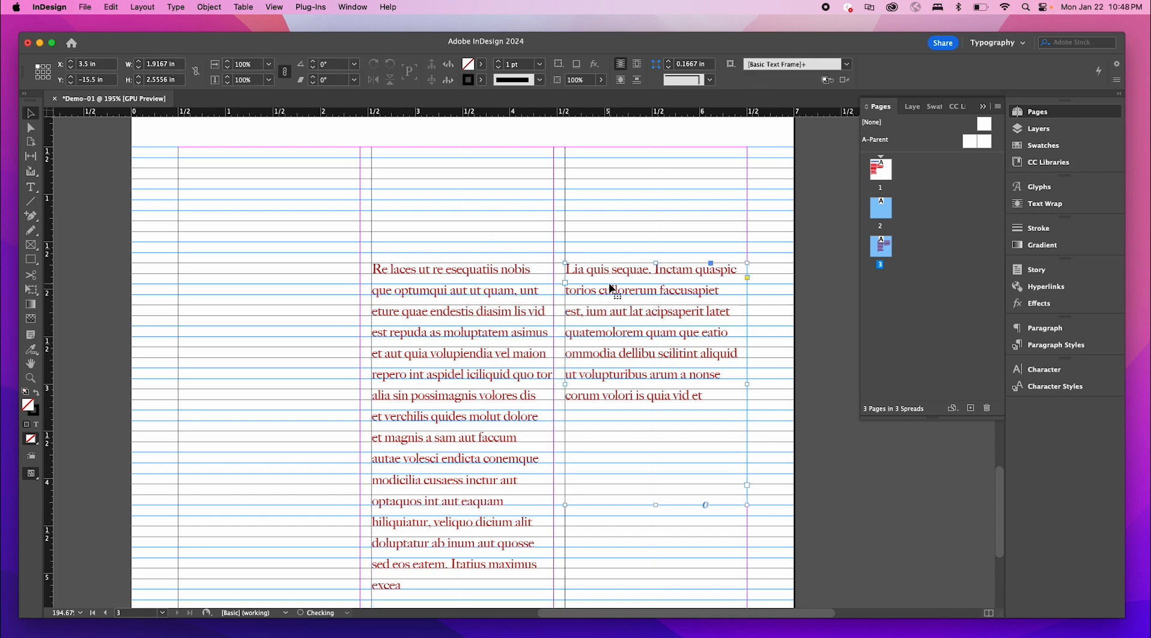
click(533, 230)
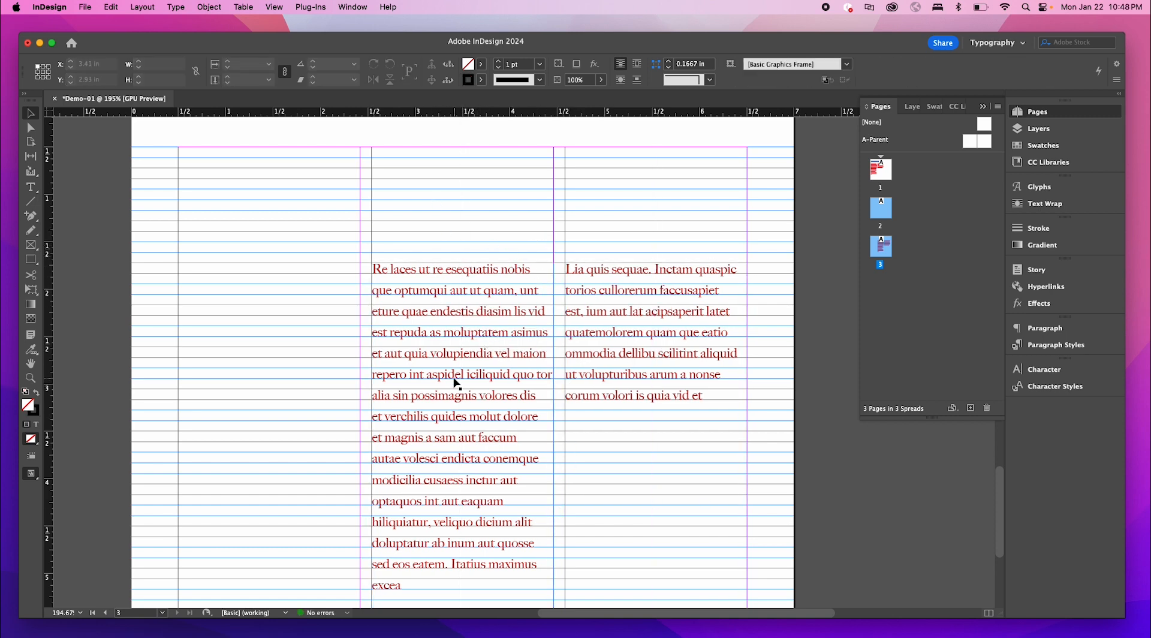
scroll(454, 374, down, 3)
click(612, 373)
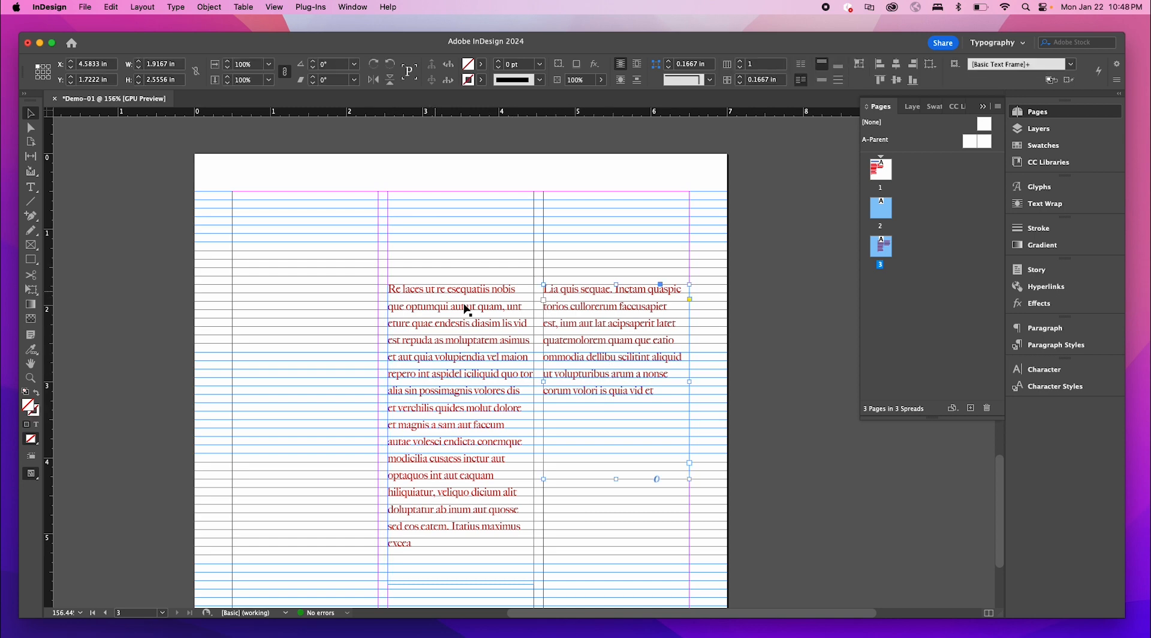
- Add a text frame about 2.06 by 0.59 in above the page 3 body text reading "My new demo 02" and move it slightly down and left
key(t)
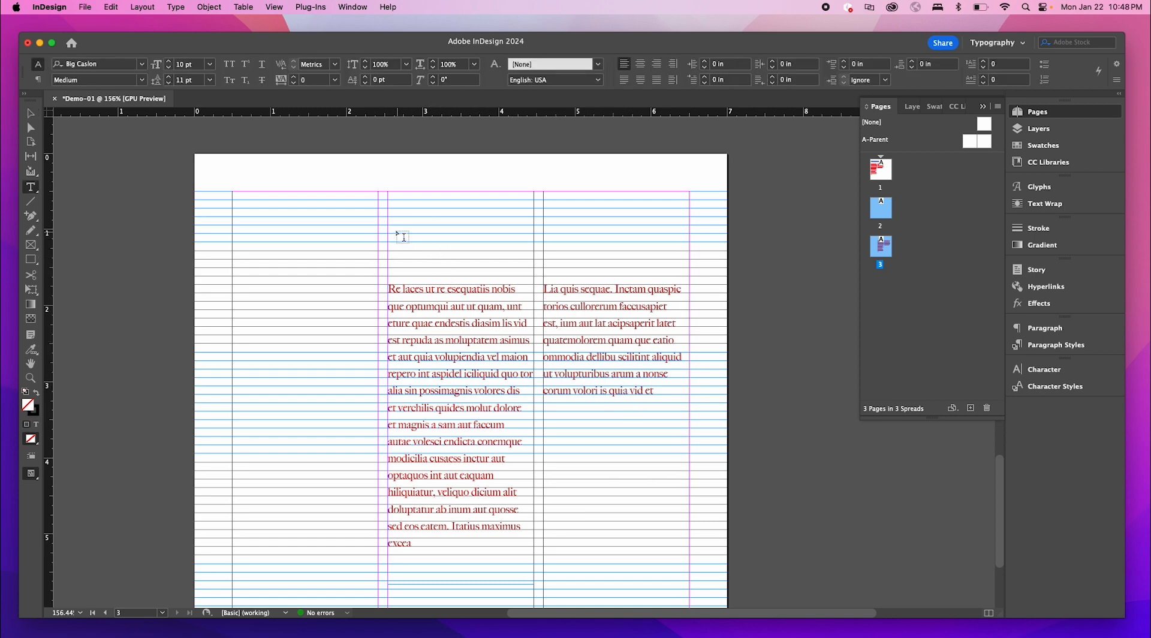
drag(396, 231, 553, 275)
text(s)
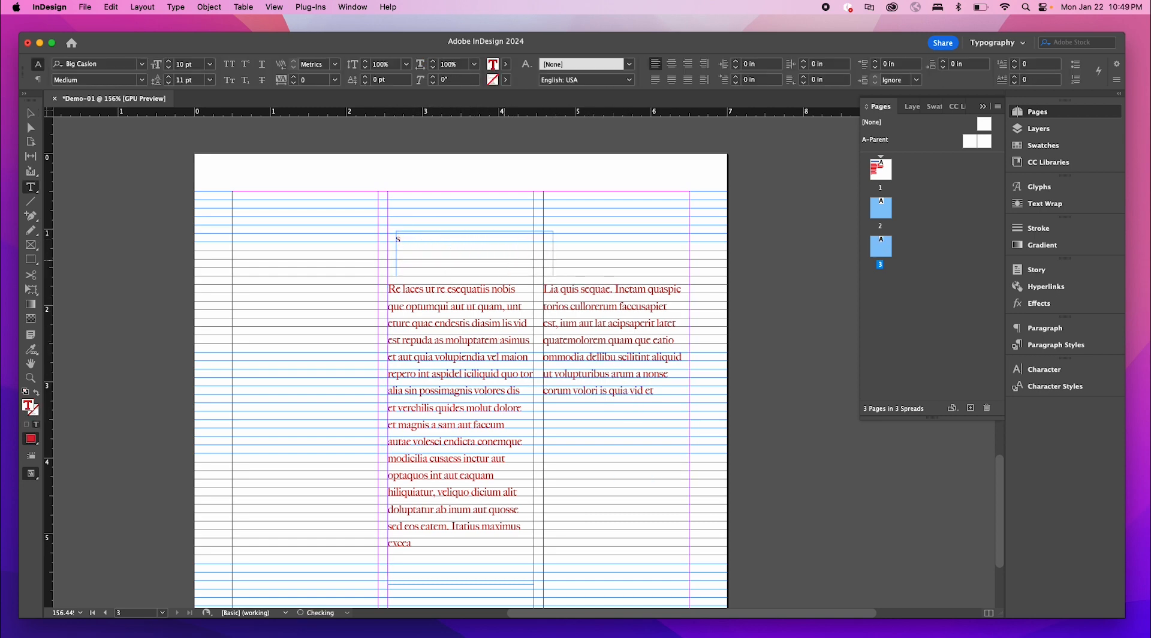
key(BackSpace)
text(My new demo 02)
click(29, 113)
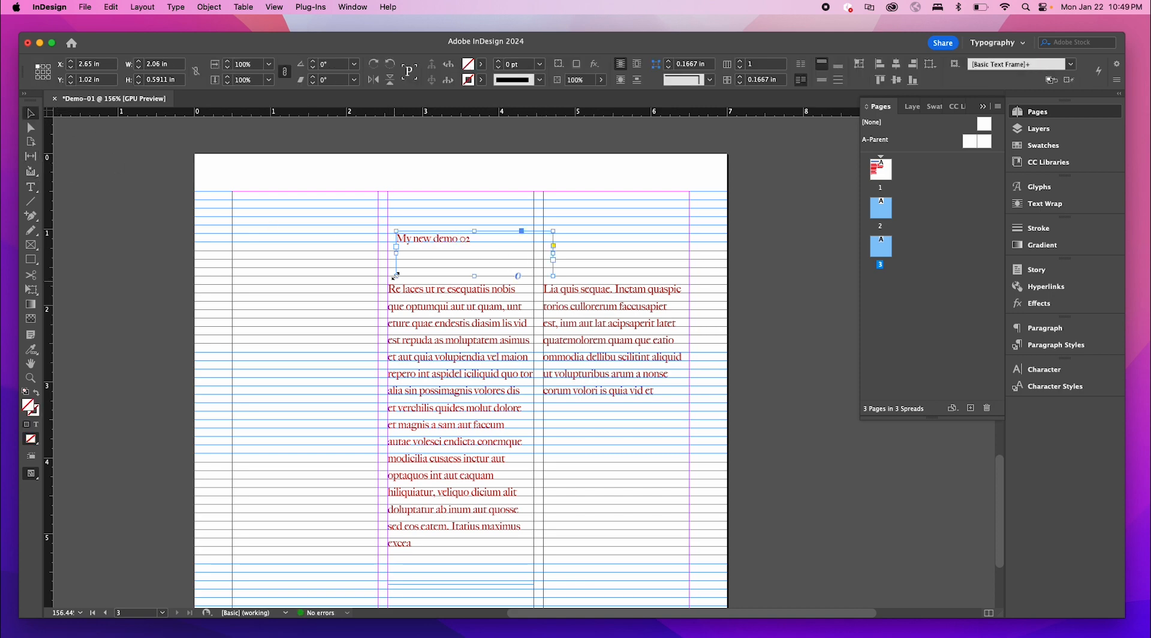
drag(473, 247, 467, 253)
click(598, 206)
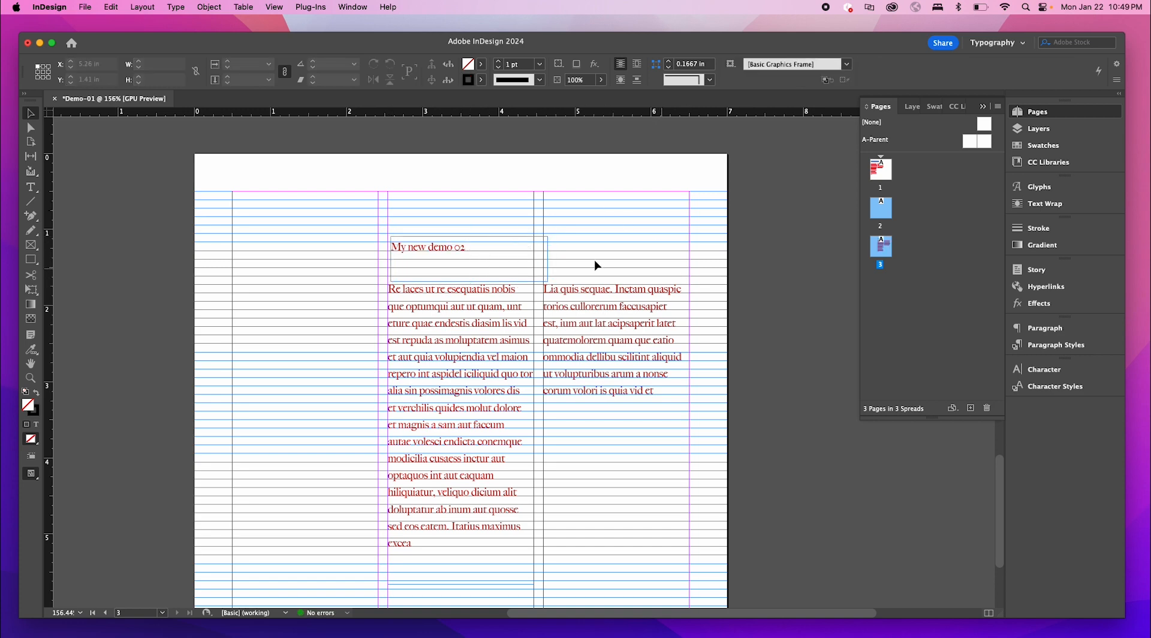
- Create a paragraph style named "Headline 01 (Helena blue)" from the page 1 title "INTO TO DEMO", based on Body Copy 01
click(984, 107)
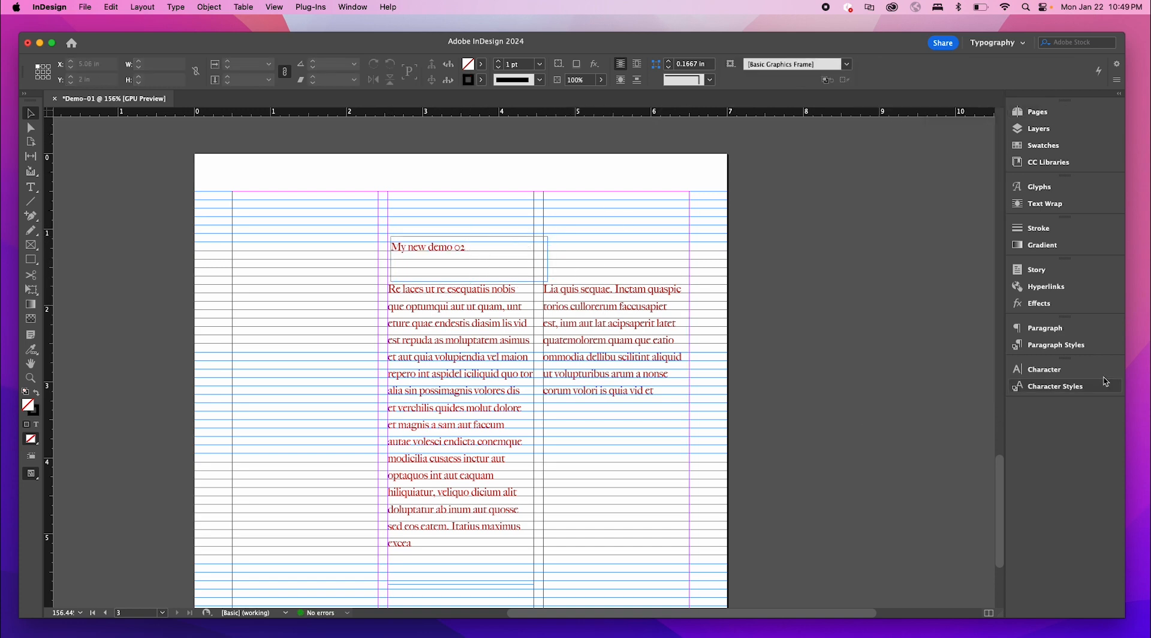
scroll(742, 329, down, 3)
scroll(659, 292, down, 1)
scroll(655, 273, up, 15)
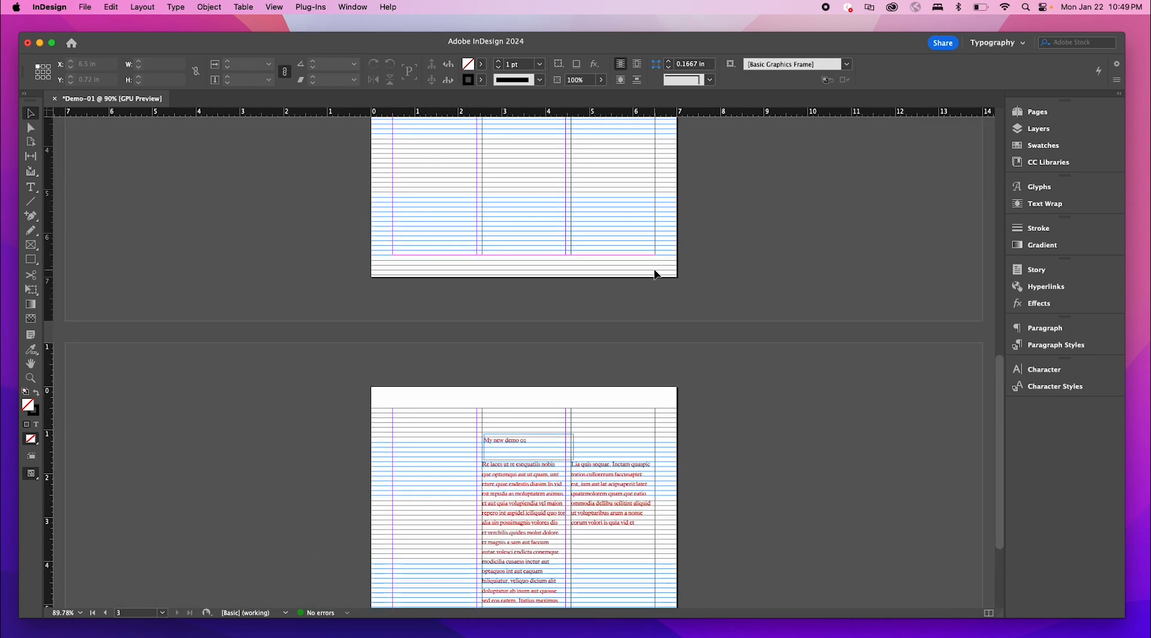
click(489, 230)
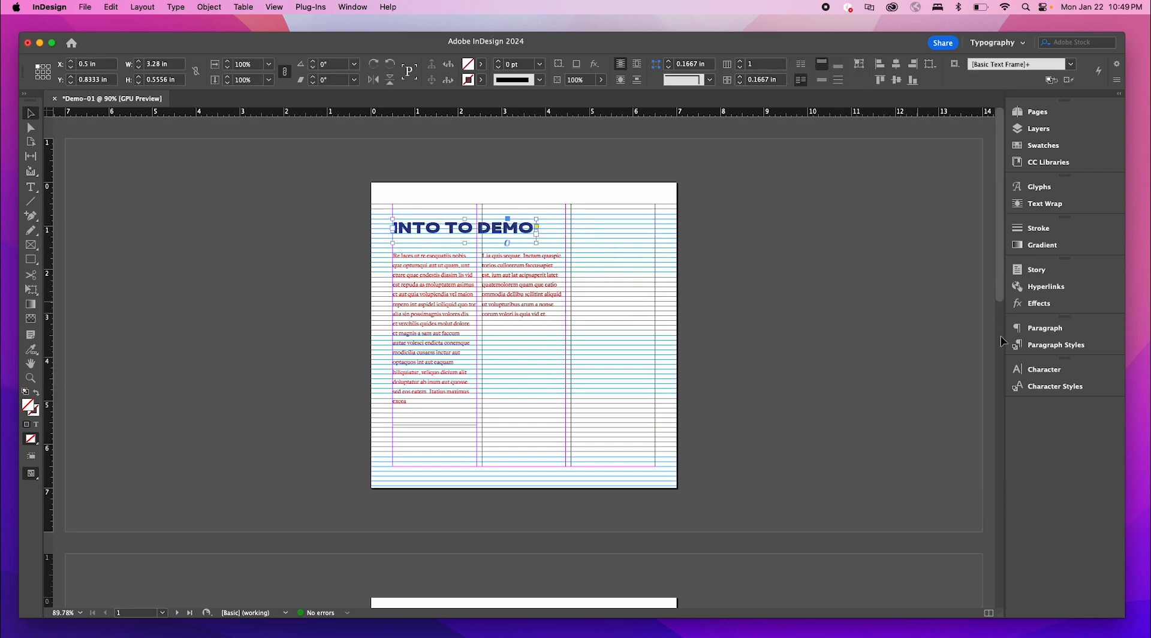
click(1049, 345)
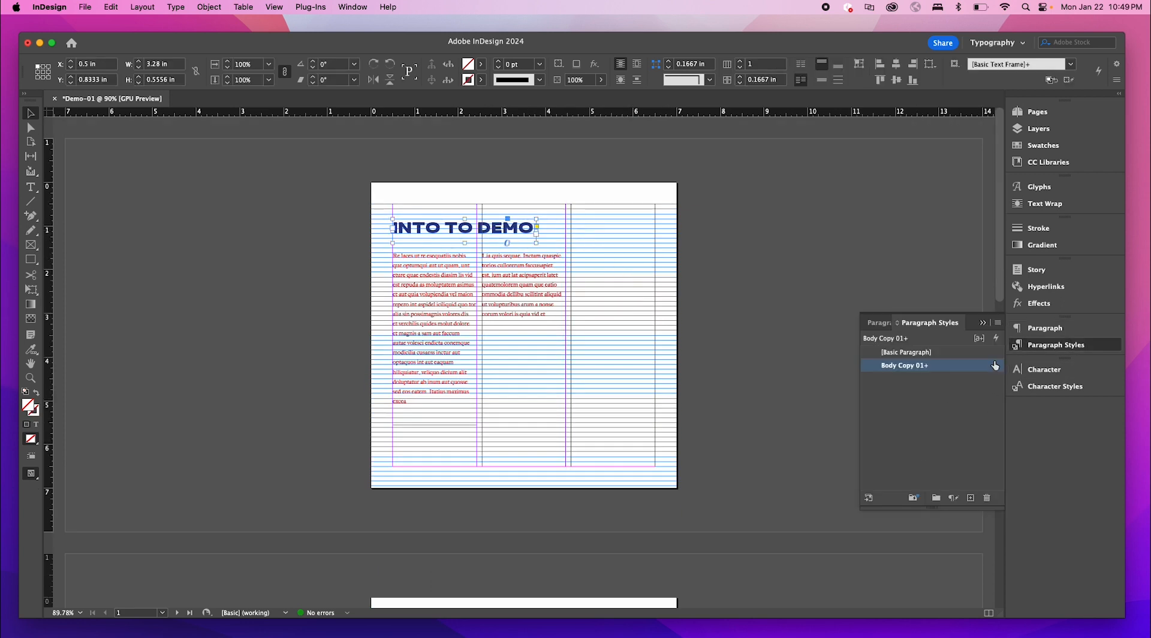
click(998, 324)
click(939, 294)
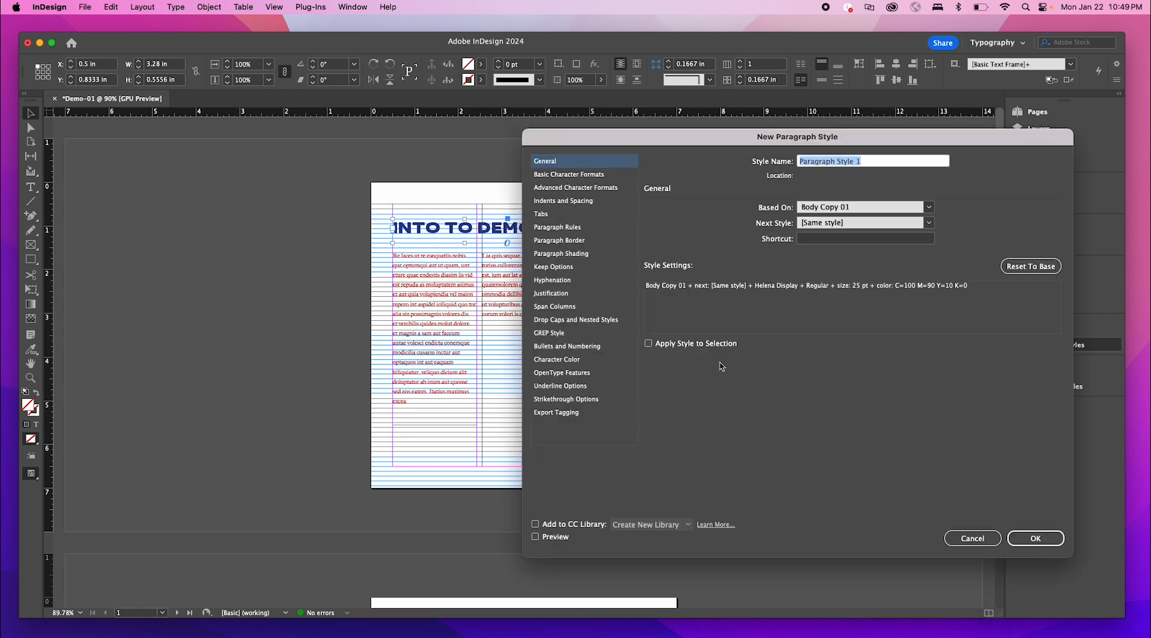
key(BackSpace)
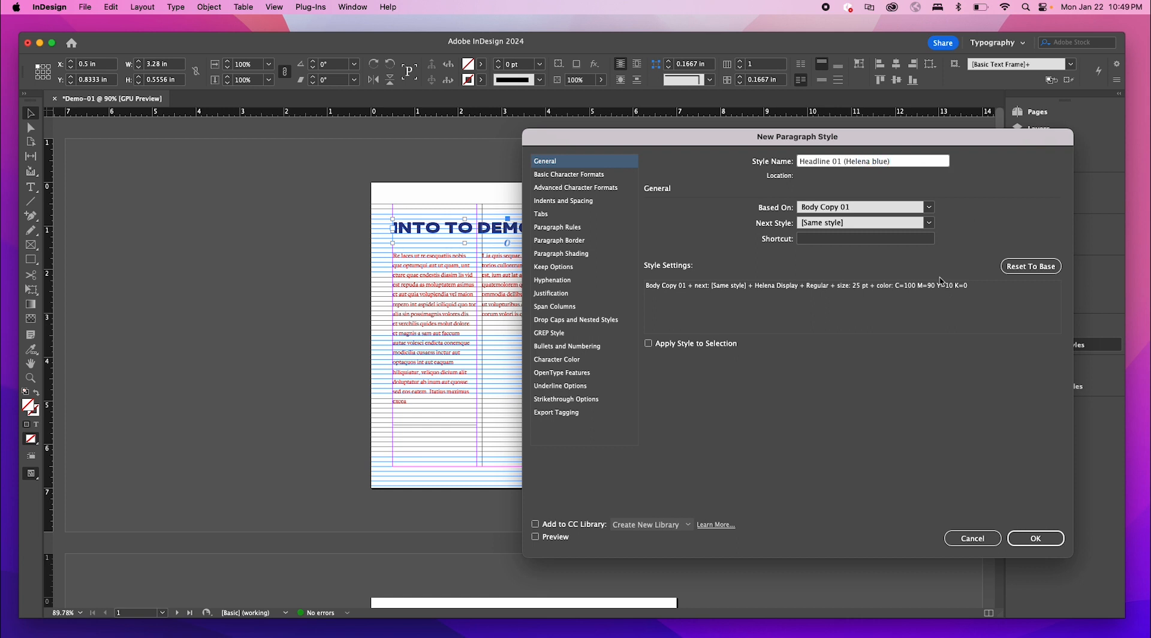
click(1037, 537)
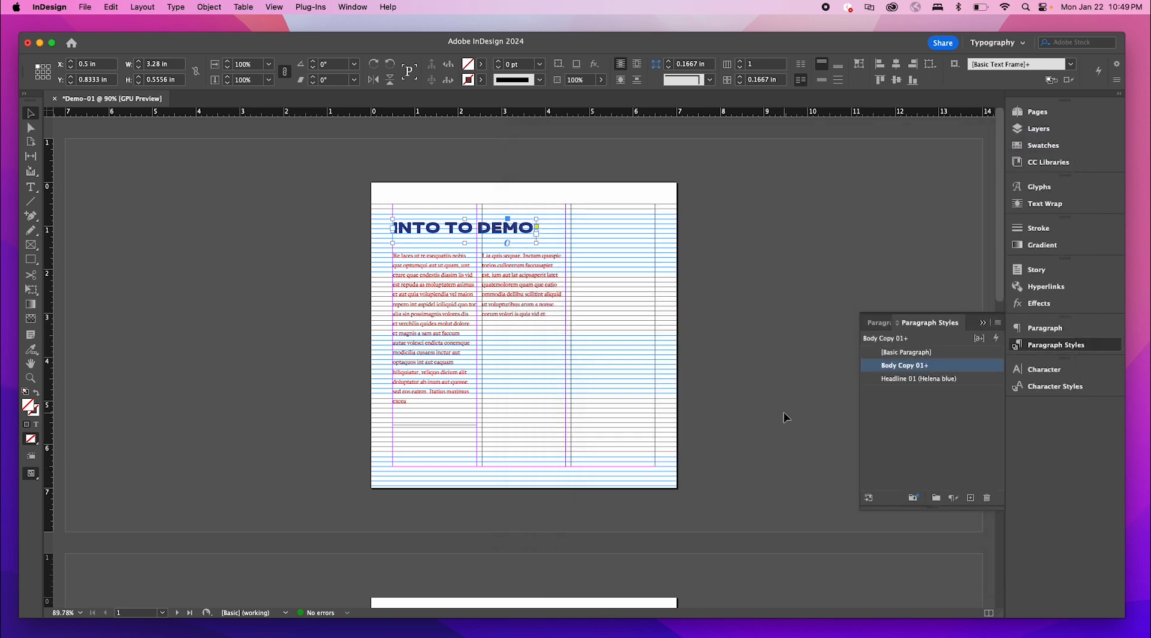
- Apply the Headline 01 (Helena blue) paragraph style to the "My new demo 02" text frame on page 3
click(783, 411)
scroll(668, 438, down, 5)
scroll(672, 444, down, 3)
scroll(512, 313, up, 5)
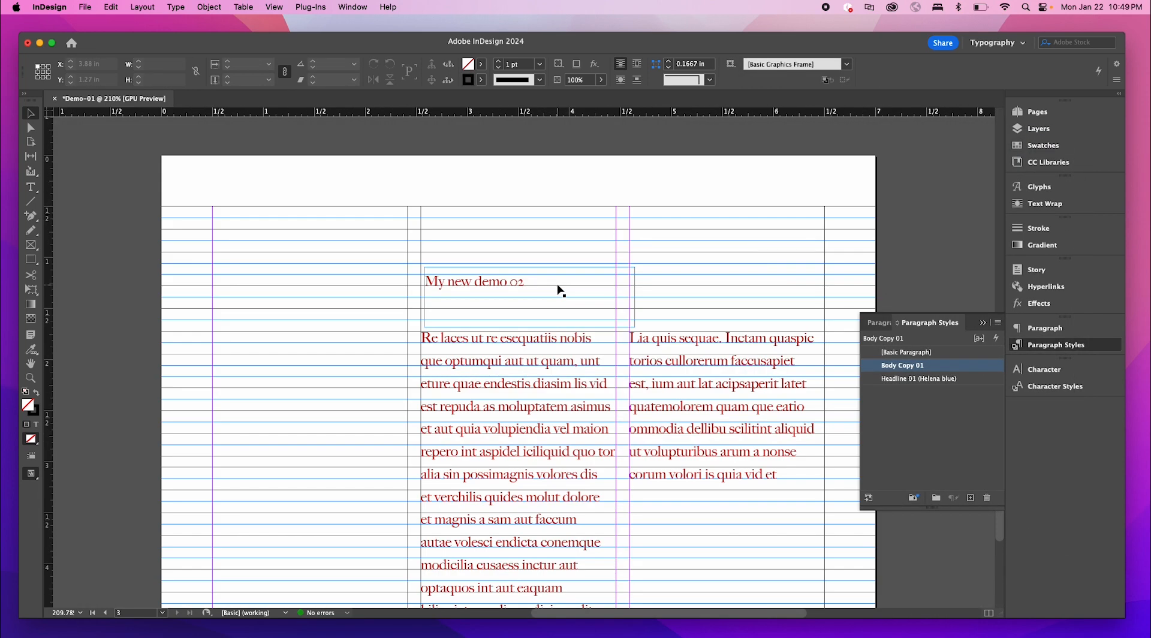
click(560, 290)
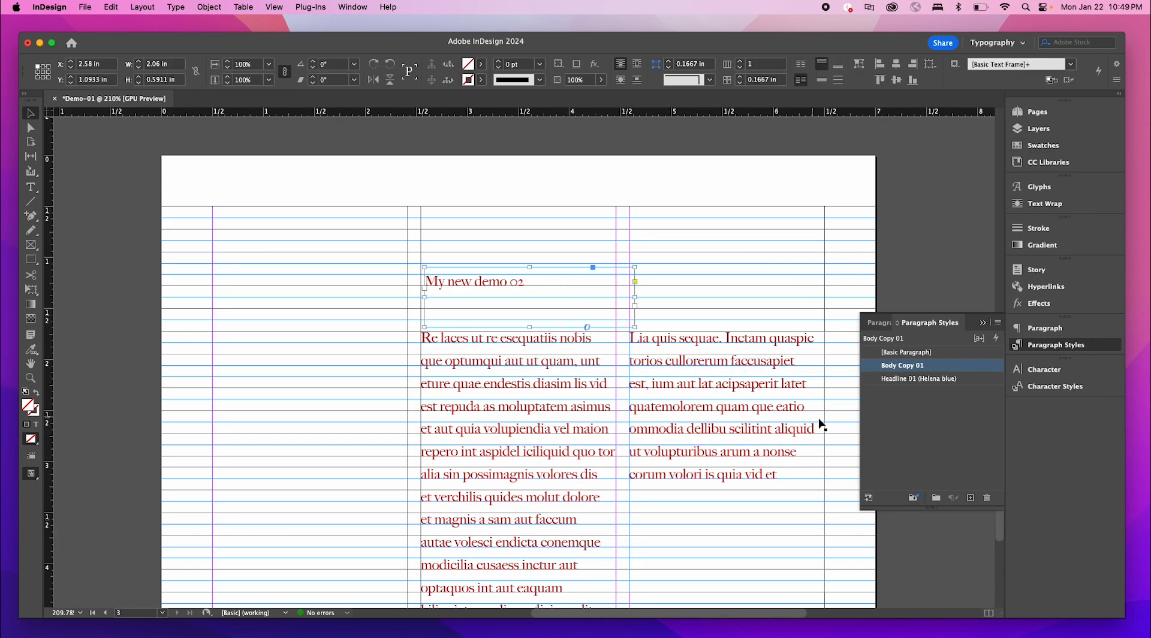
click(928, 380)
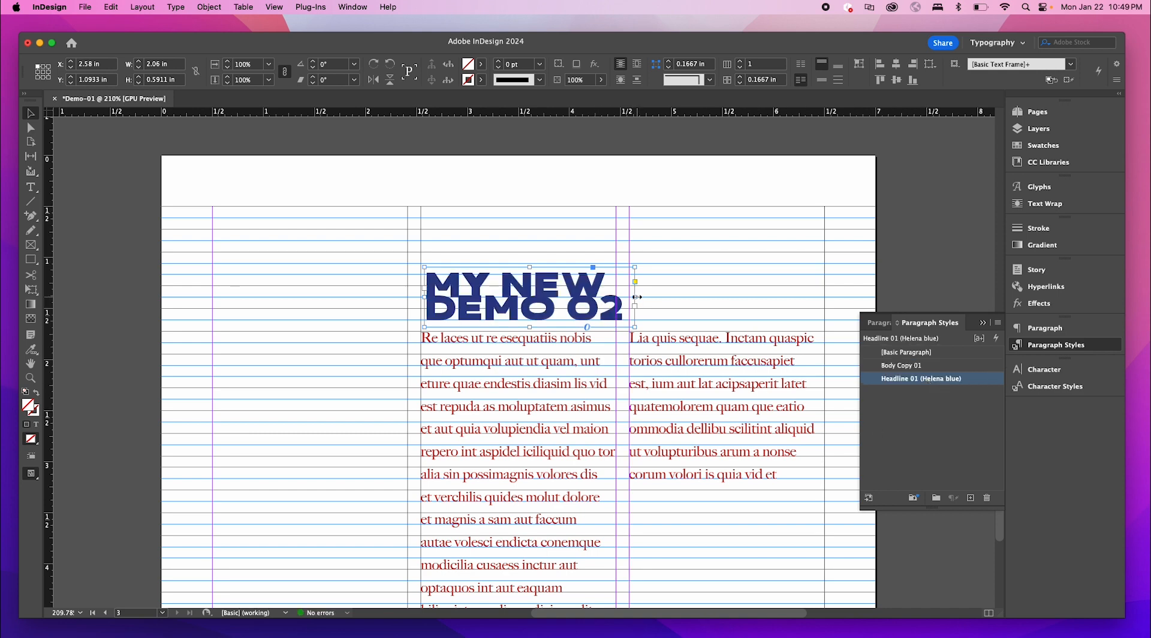
- Widen the page 3 headline frame so its text fits on one line and align it with the body text below
drag(635, 297, 859, 298)
drag(760, 298, 757, 304)
click(718, 238)
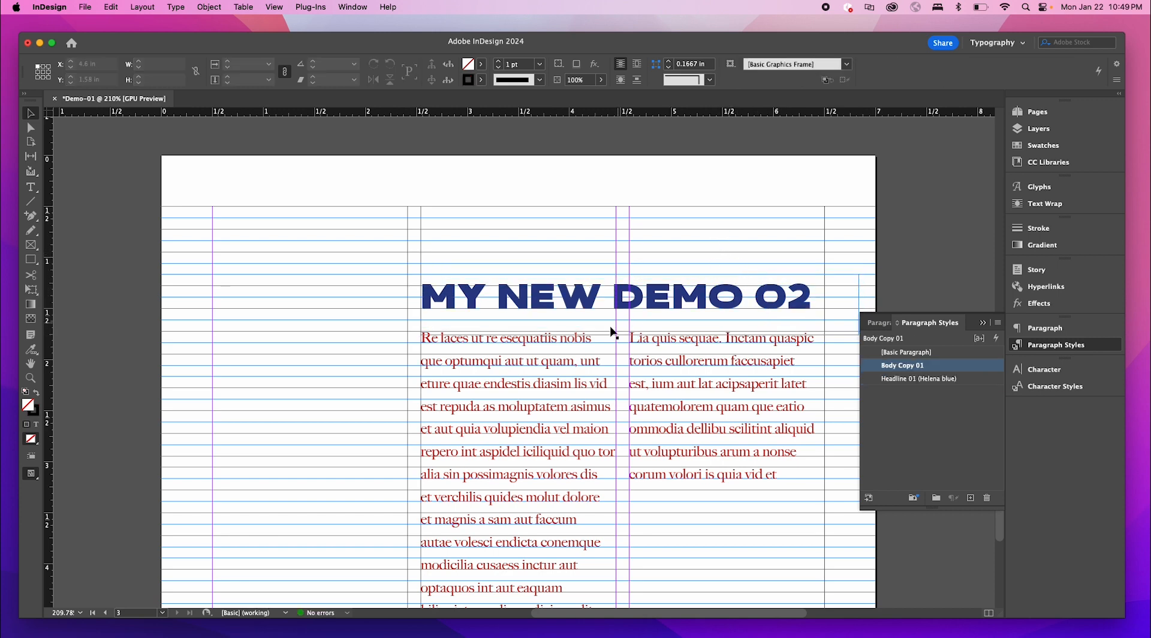
- Open the page 3 headline text for editing with the cursor at its end
scroll(609, 330, down, 3)
double_click(606, 314)
key(super+a)
click(755, 318)
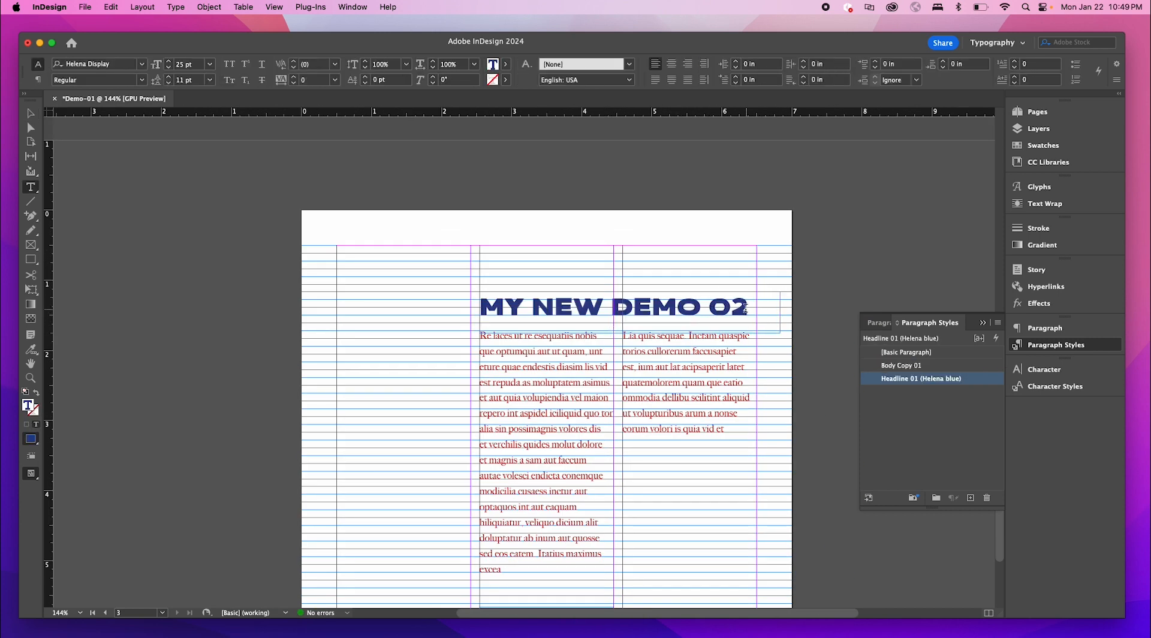
- Browse the available fonts for the "MY NEW DEMO 02" headline without applying one
drag(746, 309, 479, 312)
click(142, 64)
scroll(191, 252, down, 10)
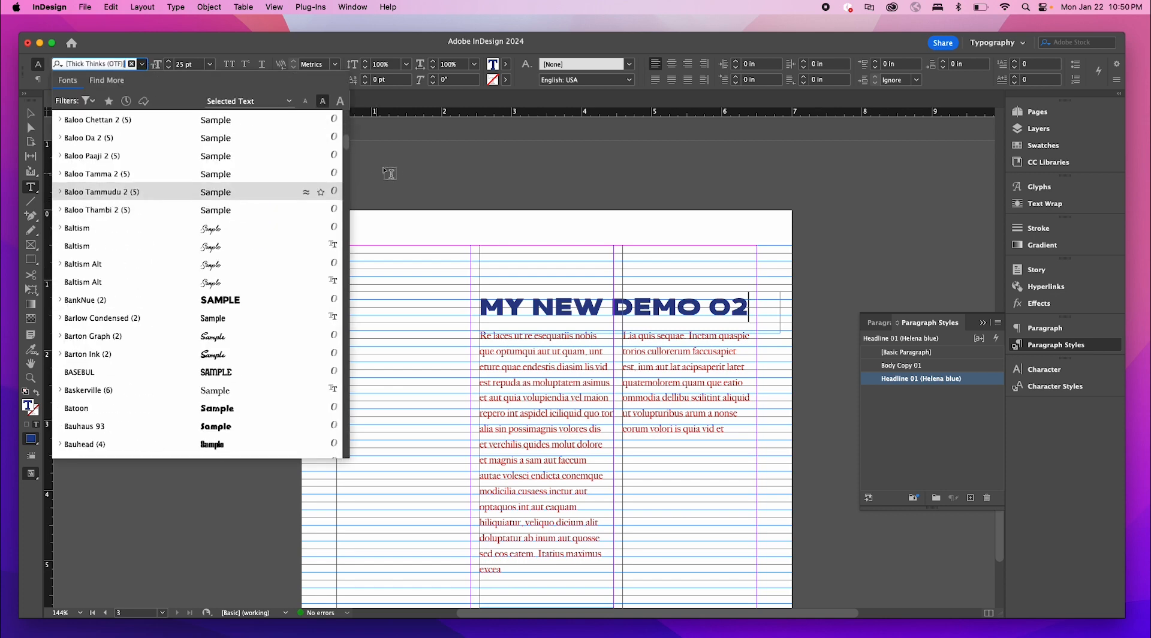
click(387, 172)
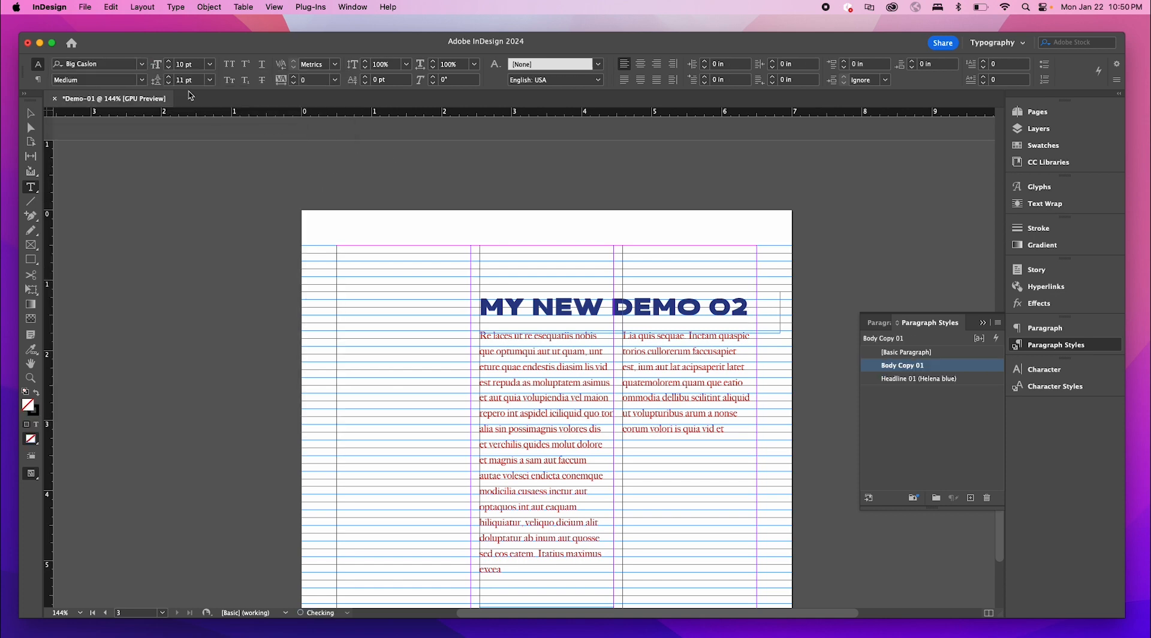
- Collapse the paragraph styles list, deselect everything and preview the page without guides or frame edges
click(30, 112)
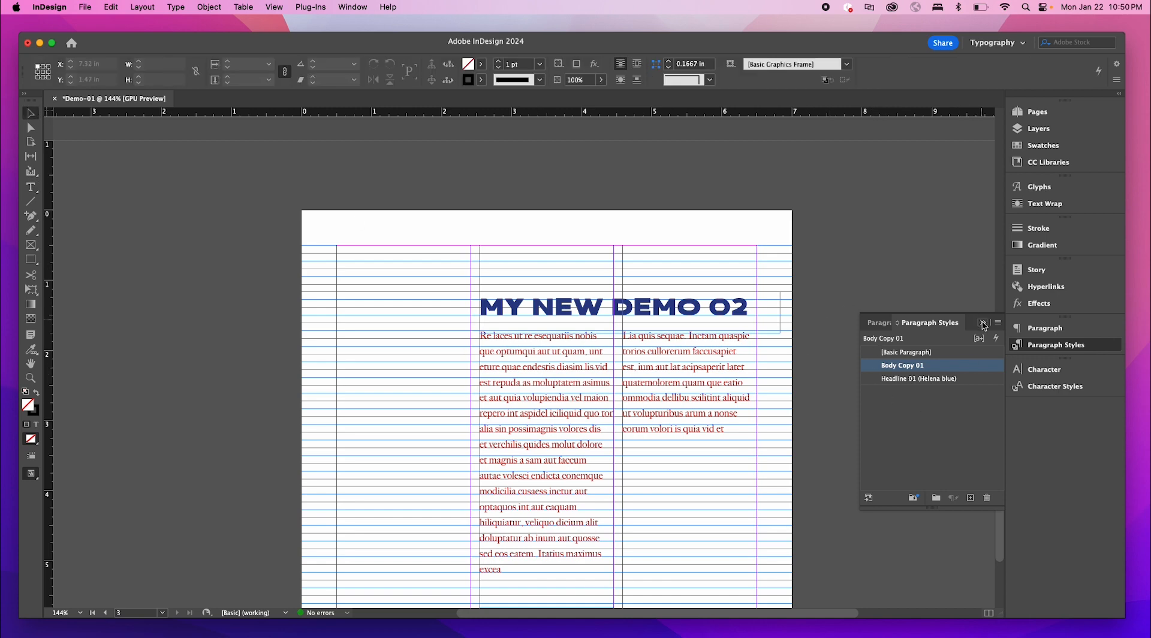
click(984, 323)
click(573, 417)
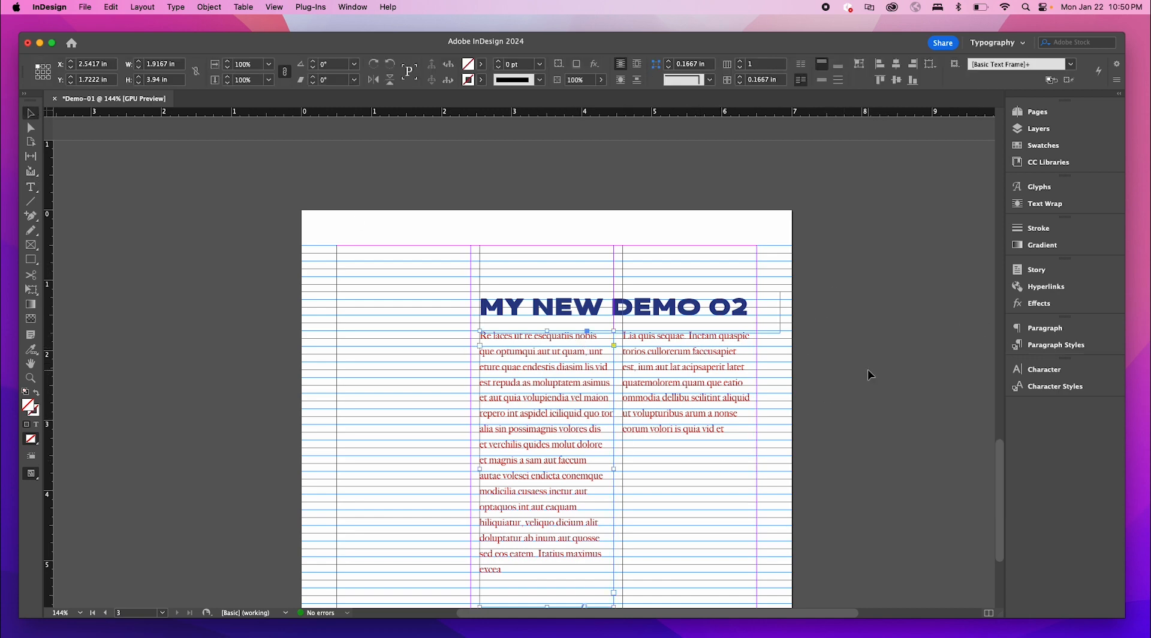
scroll(801, 362, down, 3)
click(854, 408)
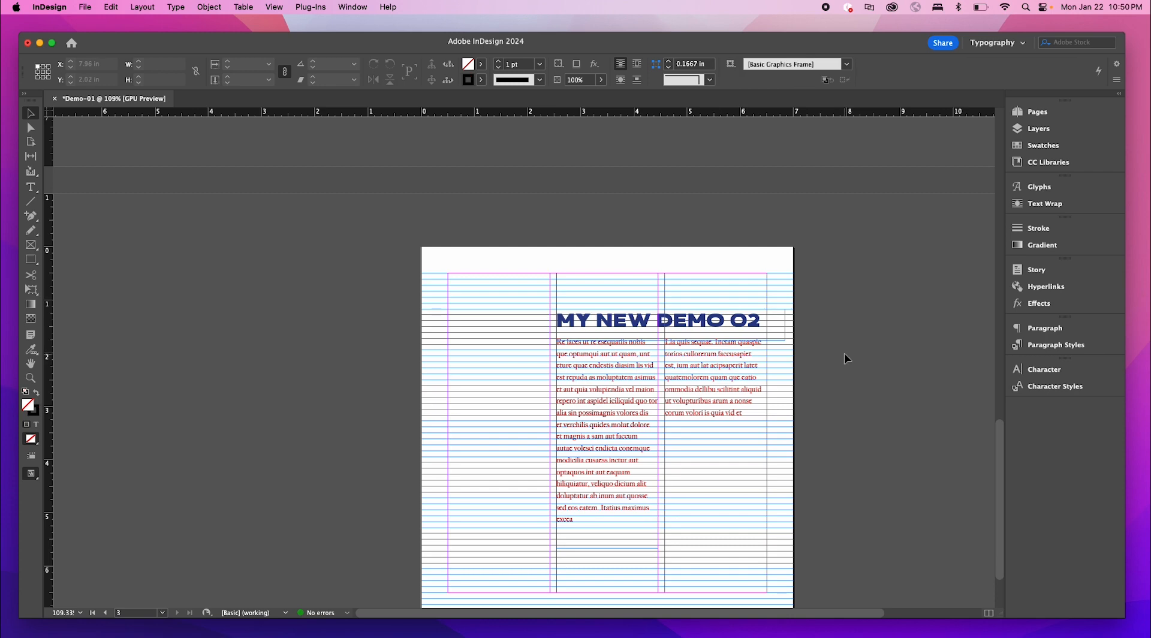
key(w)
scroll(793, 482, down, 1)
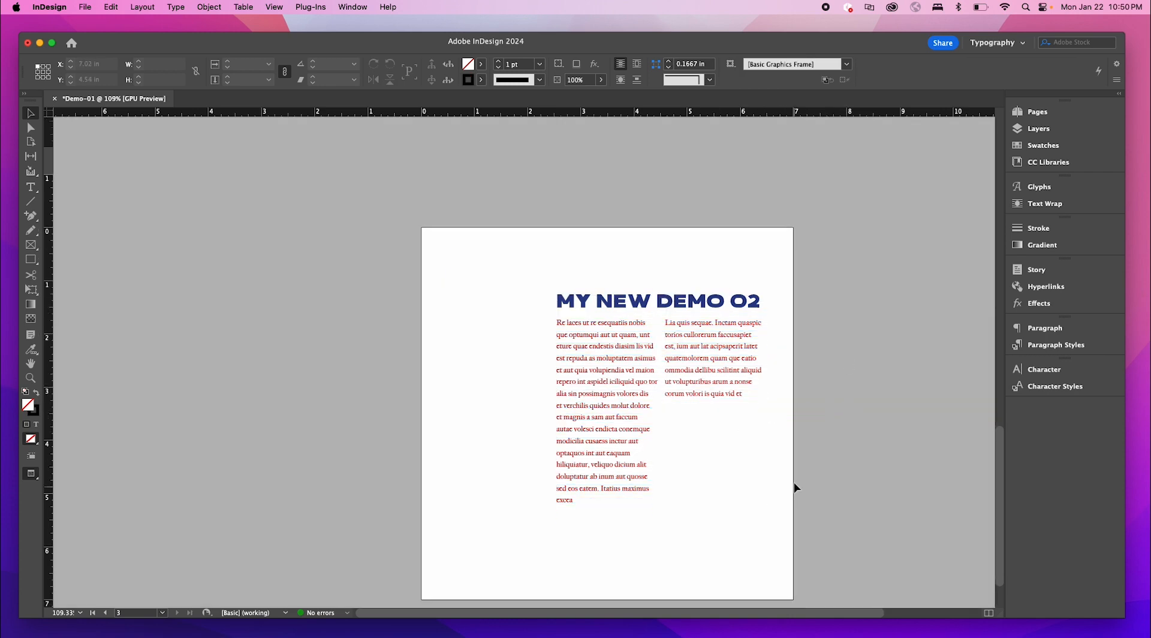
scroll(791, 450, up, 15)
scroll(760, 451, down, 4)
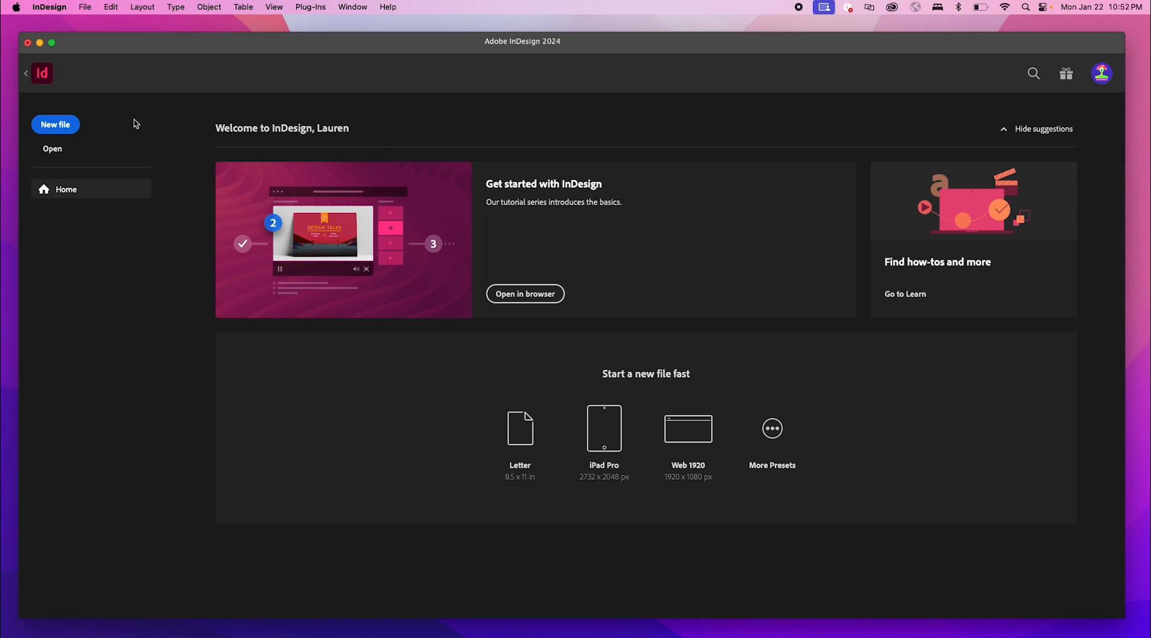
- Create a new 7 x 7 in document named Demo-02 with its units set to inches
click(65, 130)
click(773, 208)
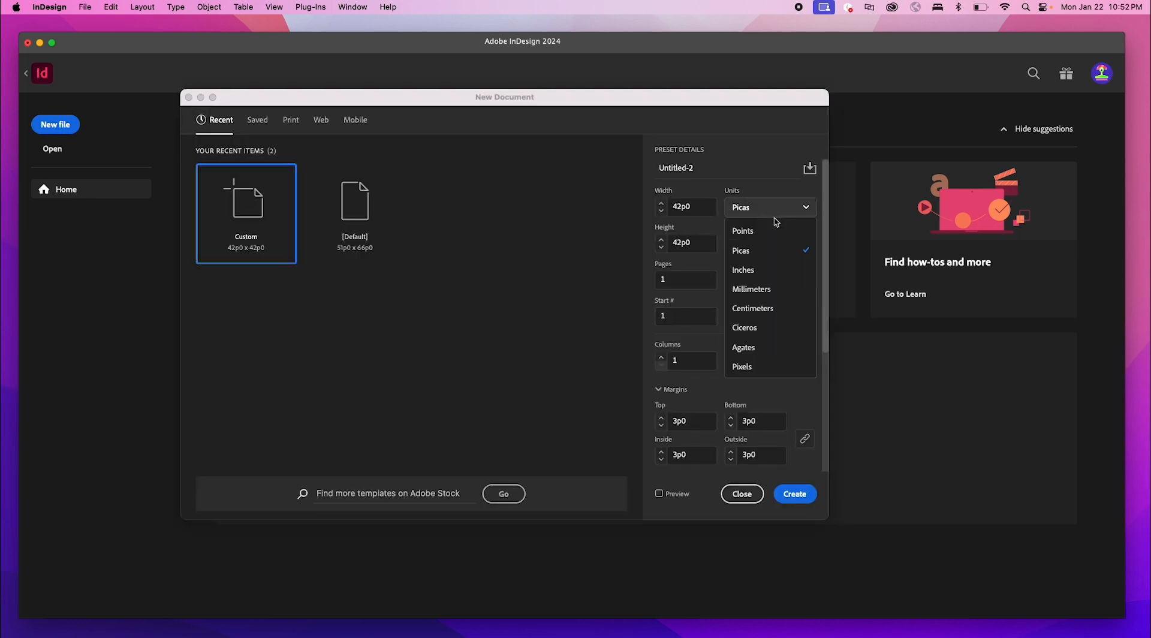
click(780, 269)
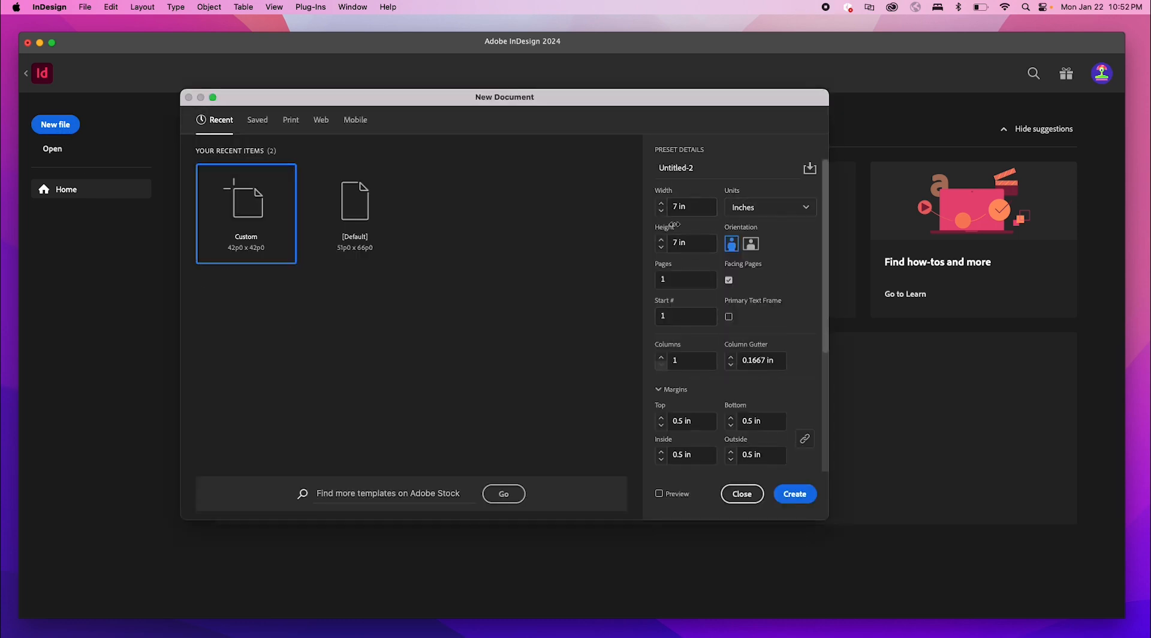
click(709, 168)
key(BackSpace)
key(BackSpace)
key(BackSpace)
key(BackSpace)
key(BackSpace)
key(BackSpace)
text(Demo-02)
click(801, 494)
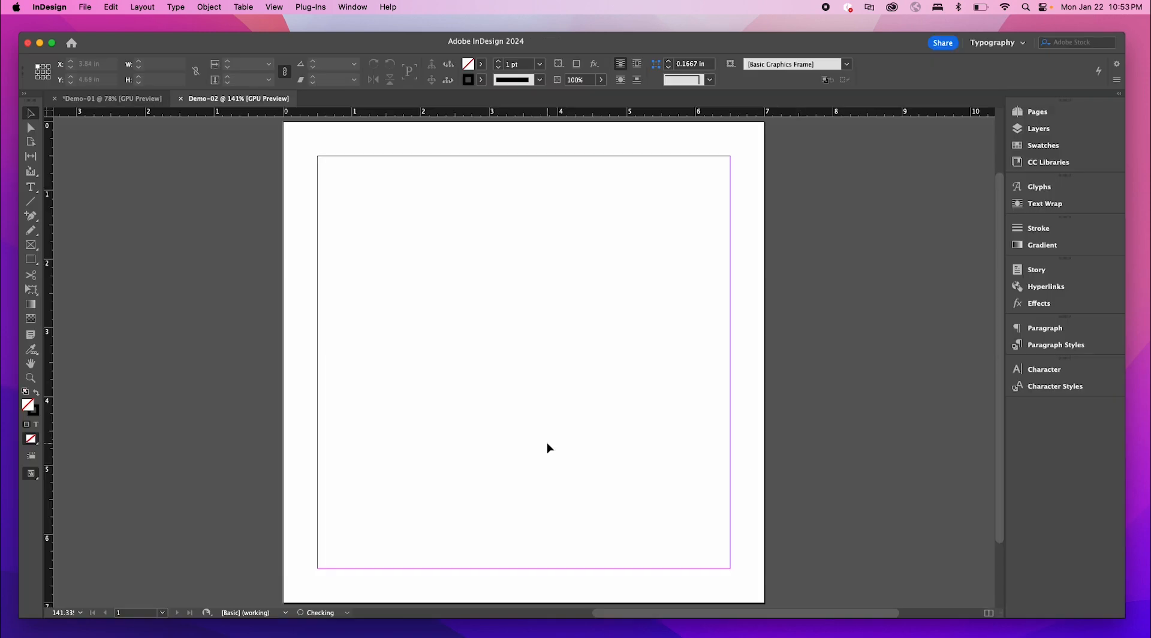
- Add two pages after page 1 of the Demo-02 document
scroll(519, 398, down, 2)
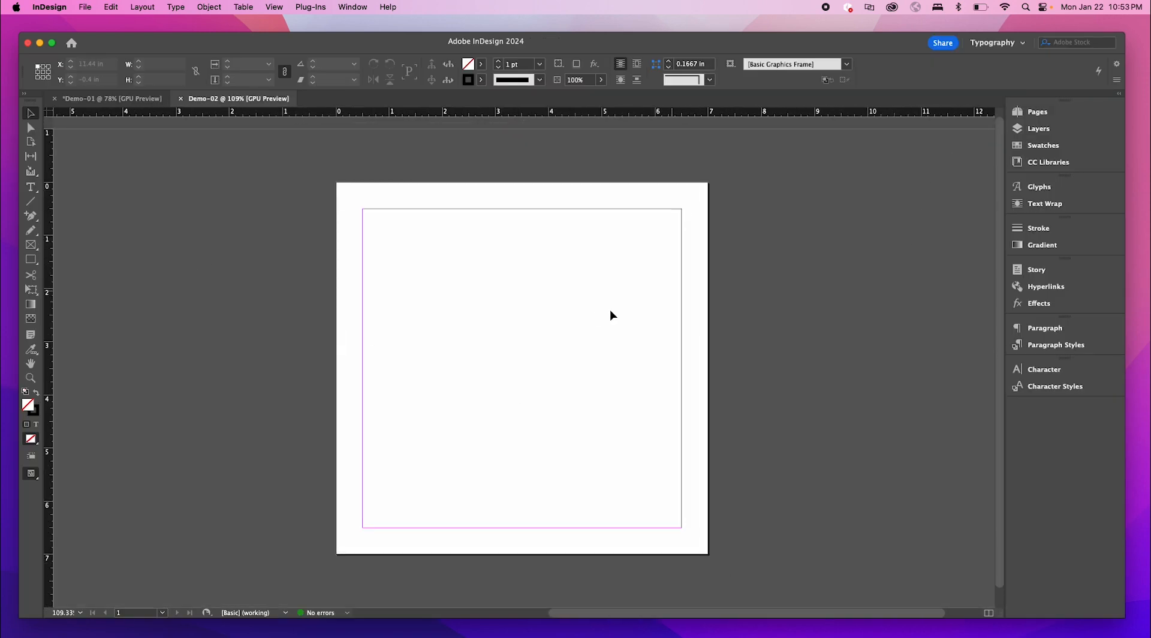
scroll(325, 298, down, 1)
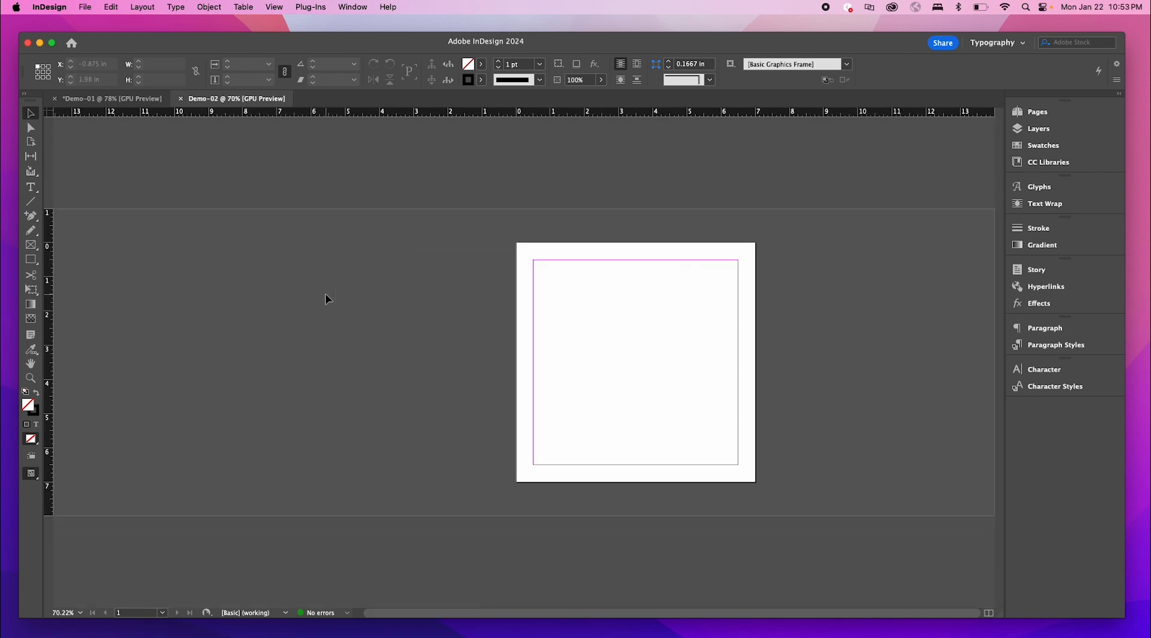
scroll(512, 329, up, 3)
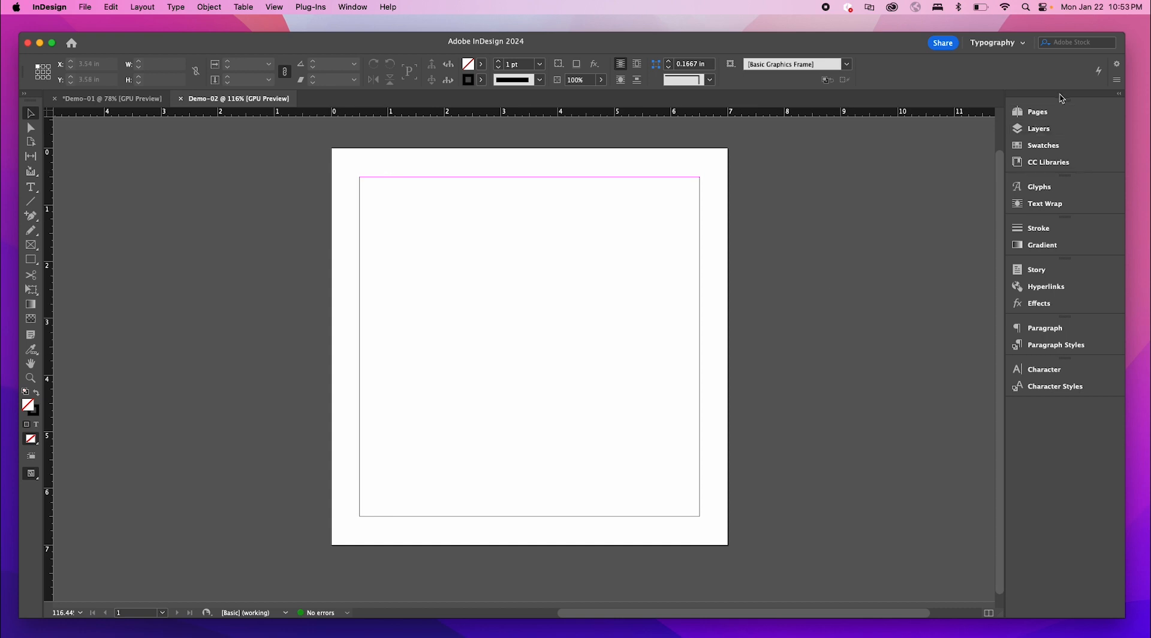
click(1040, 113)
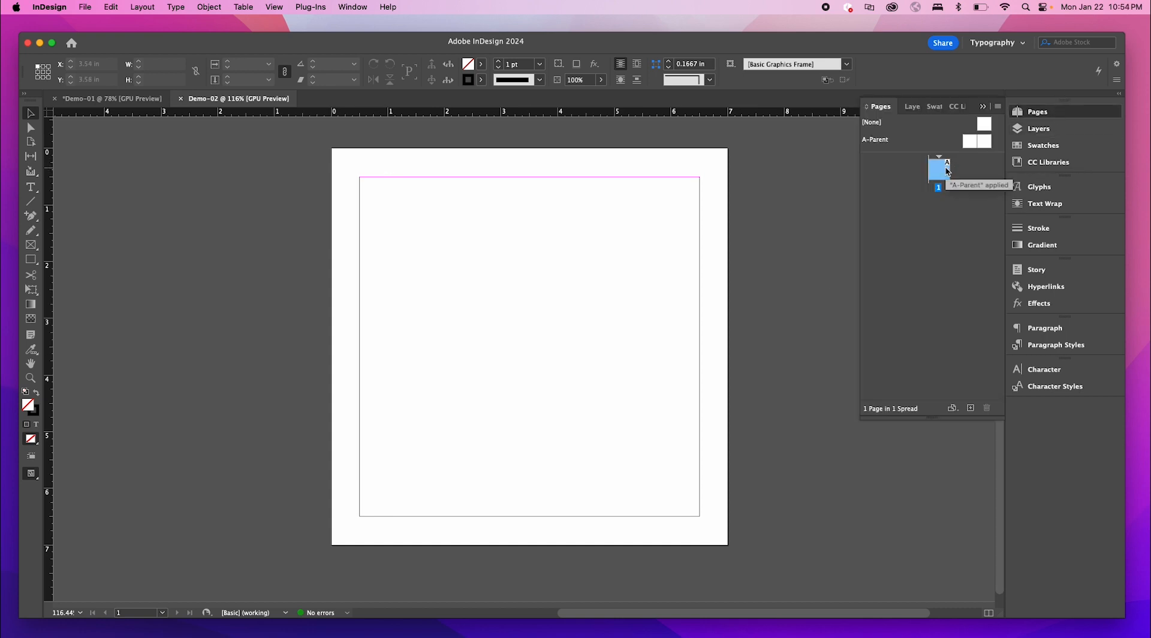
click(1042, 118)
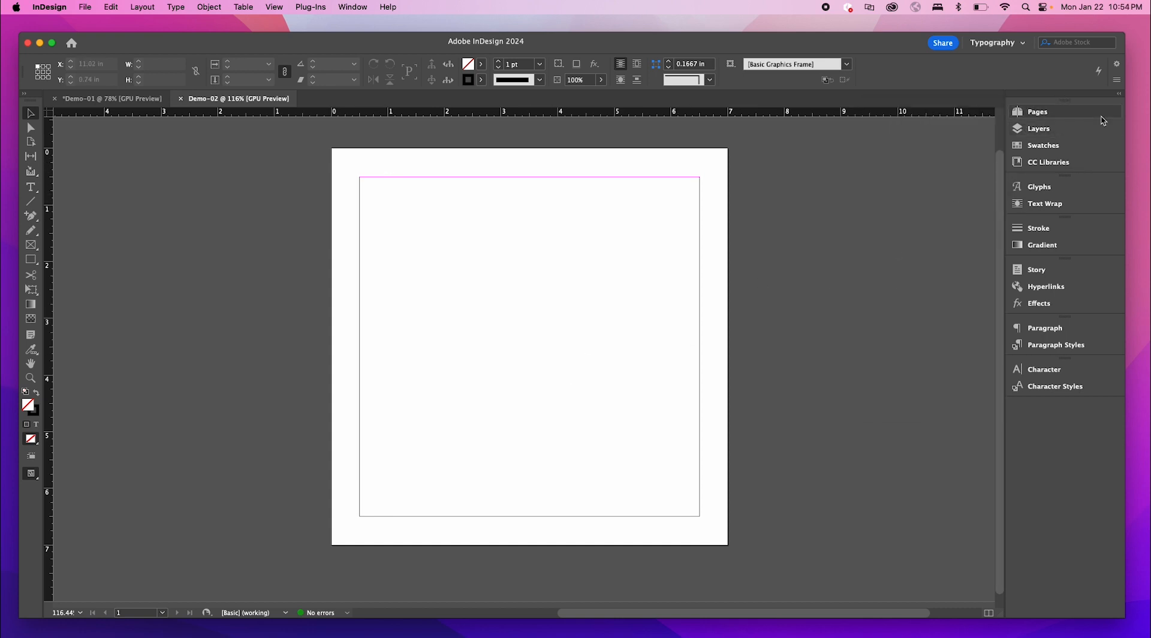
click(1040, 113)
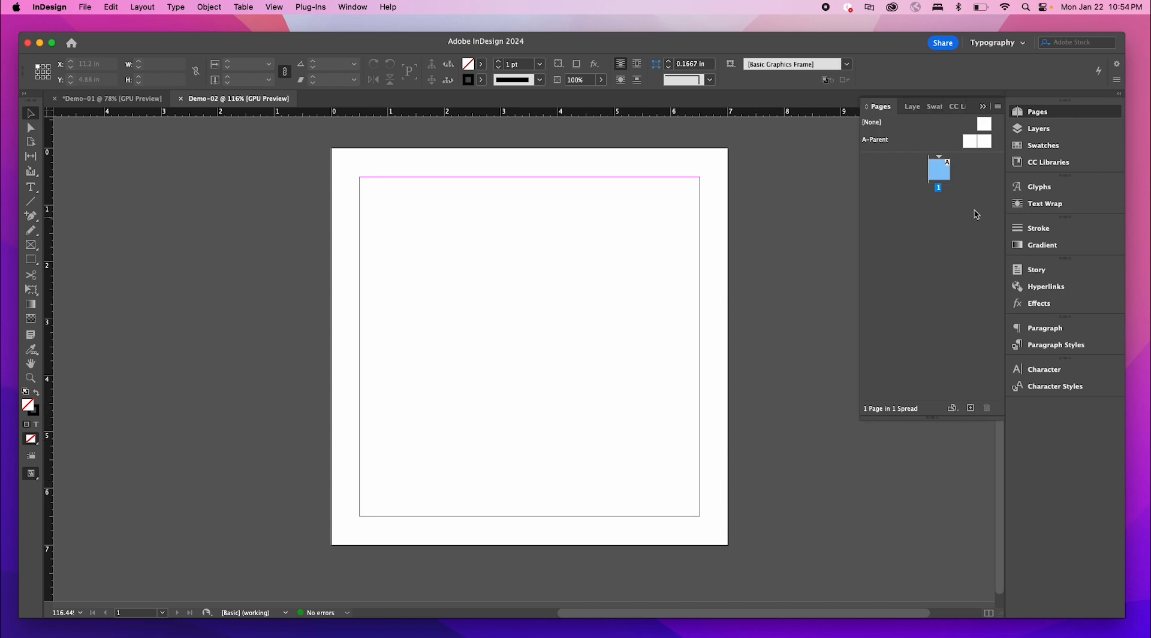
click(971, 408)
click(971, 408)
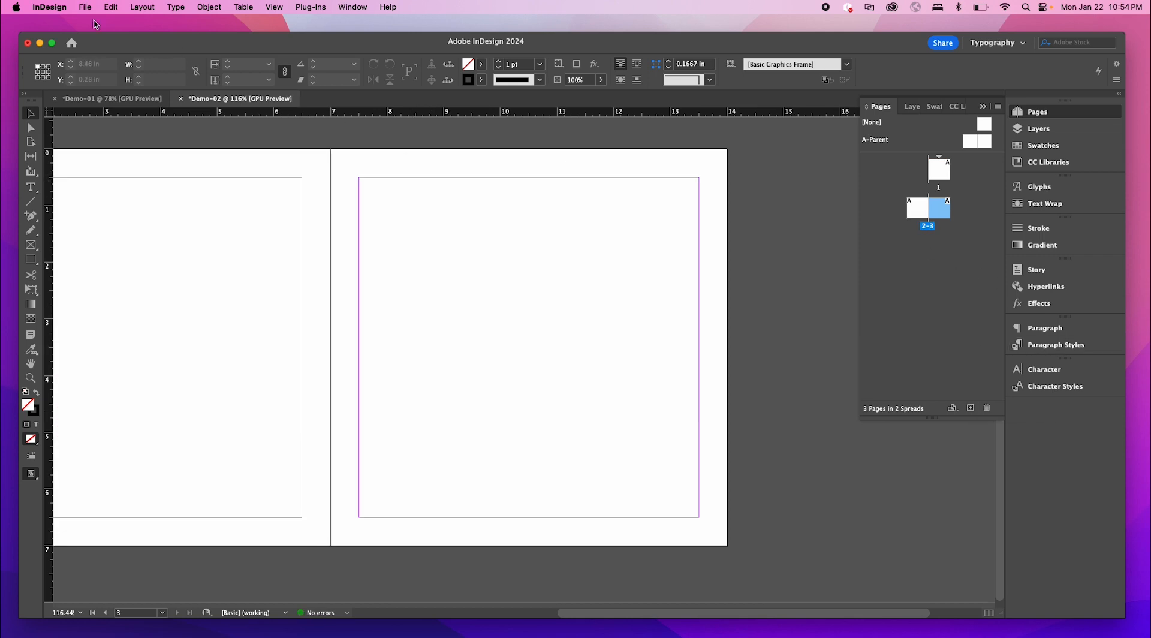
- Turn off facing pages in the document setup so the pages are laid out singly
click(85, 7)
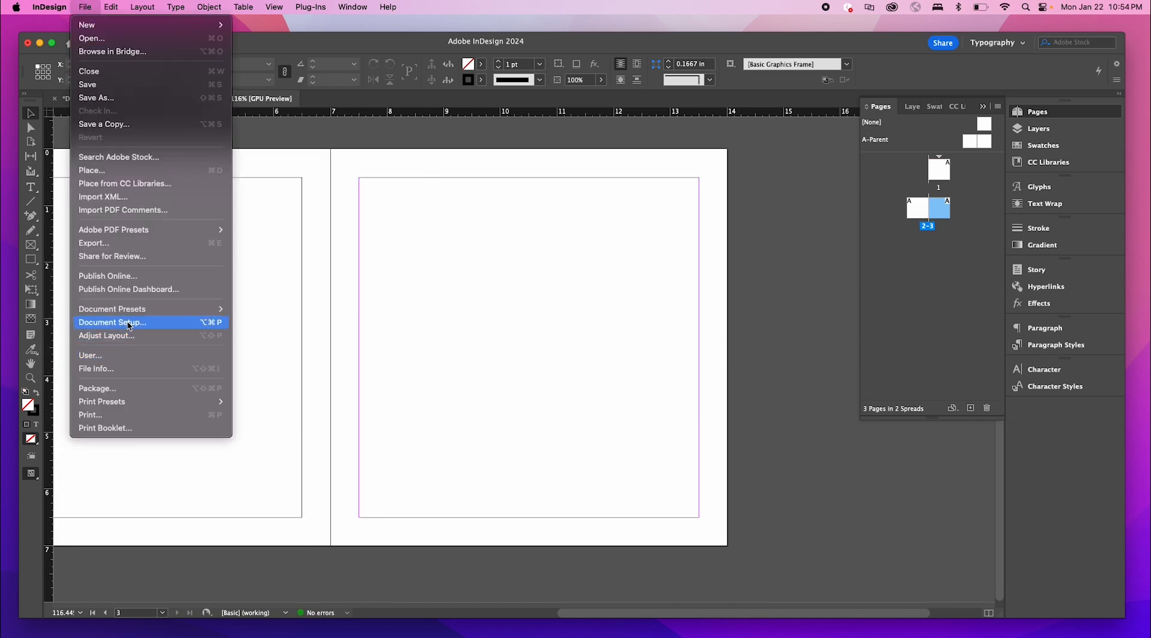
click(129, 322)
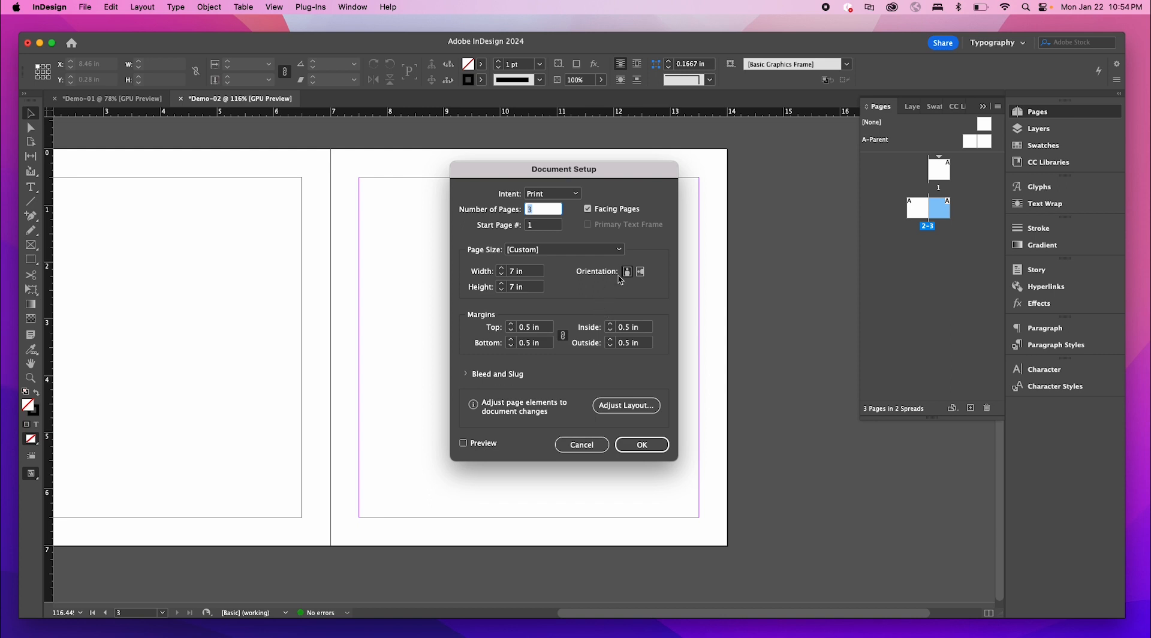
click(591, 210)
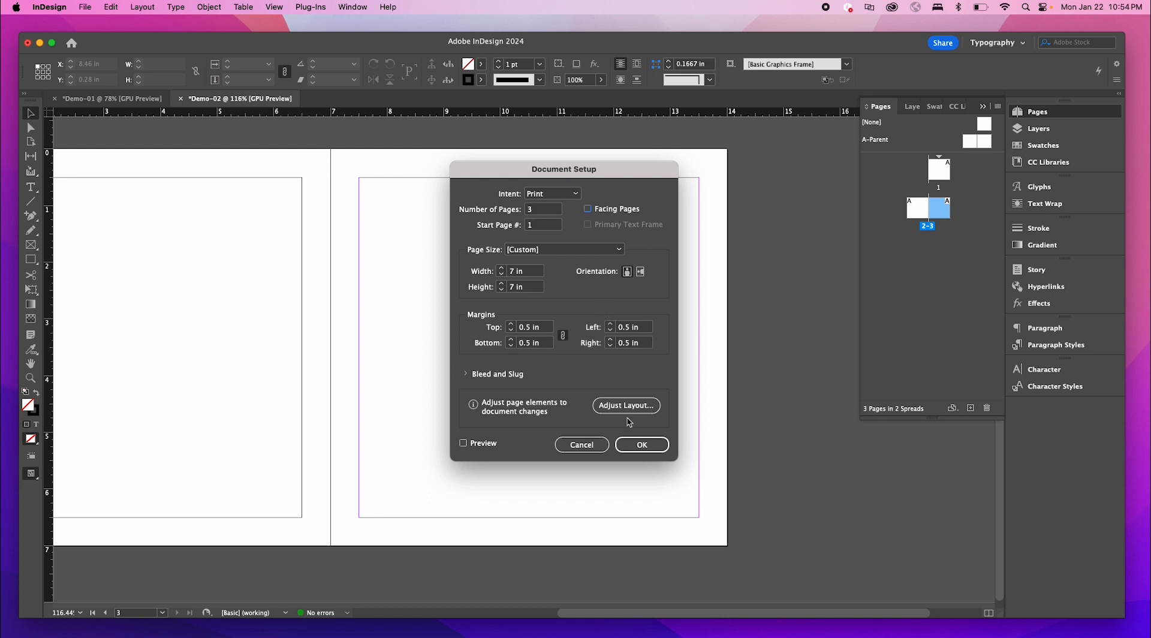
click(639, 444)
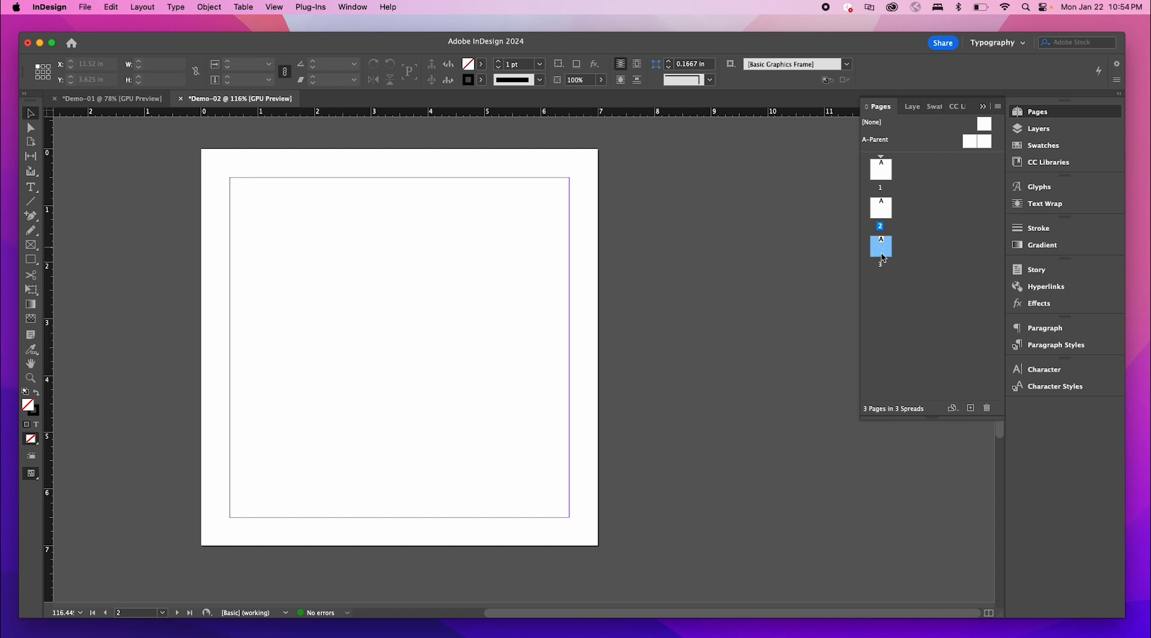
- Try adding a fourth page to the document and undo the addition
click(971, 408)
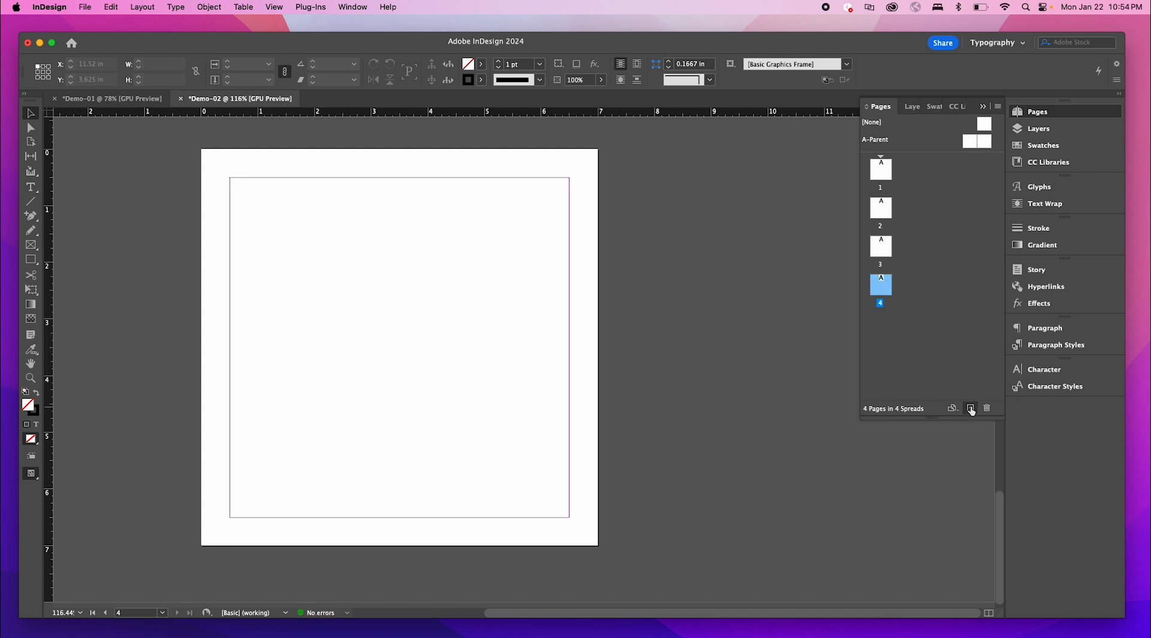
key(super+z)
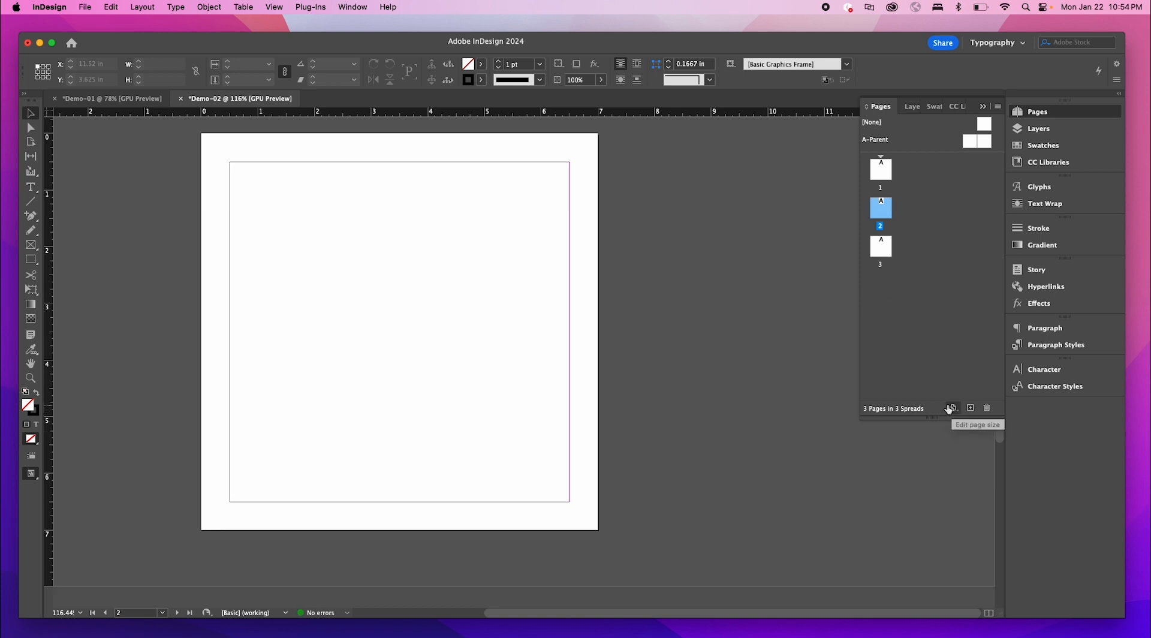
- Apply a custom page size named 6x9 to page 2, with a width of 6 in and a height of 9 in
click(952, 409)
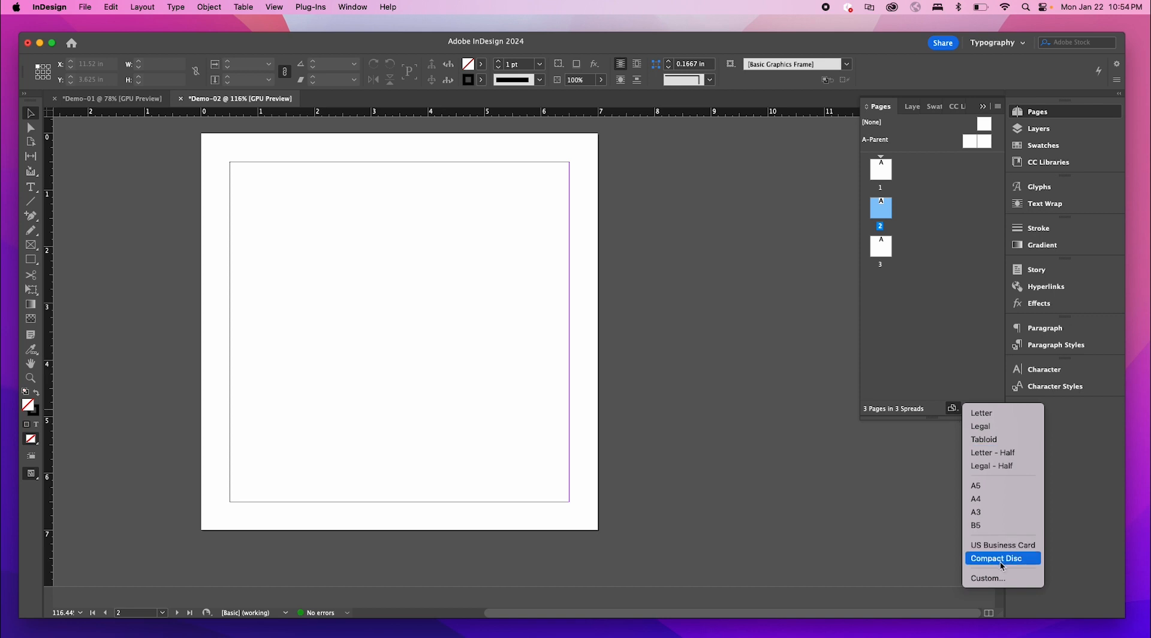
click(1007, 579)
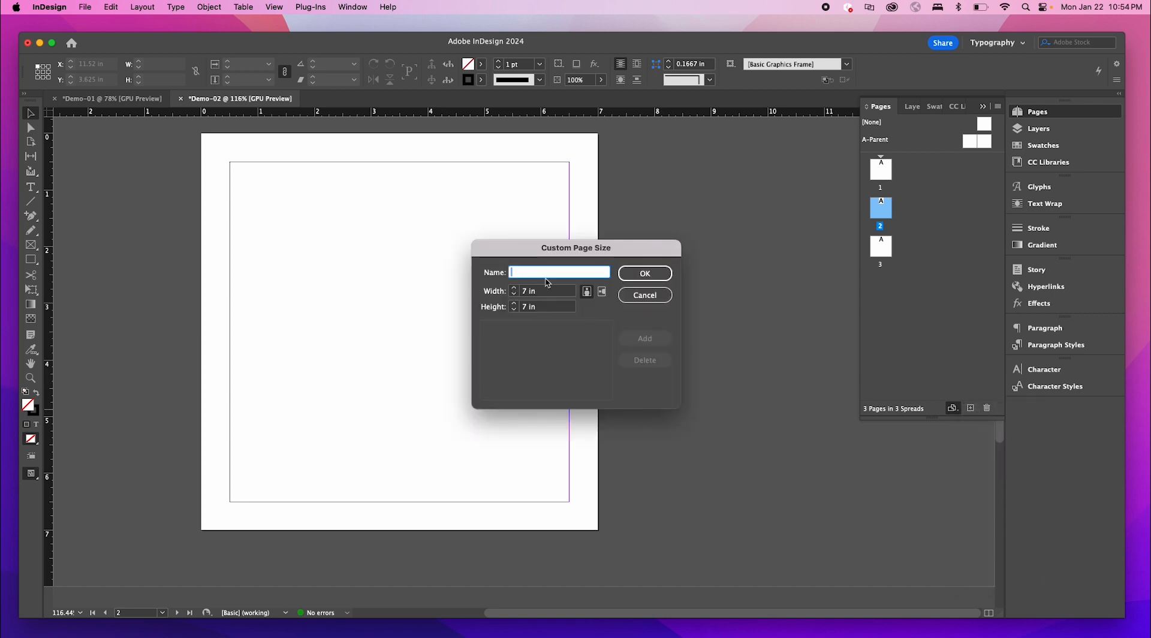
text(6)
triple_click(527, 292)
text(6)
triple_click(532, 308)
key(BackSpace)
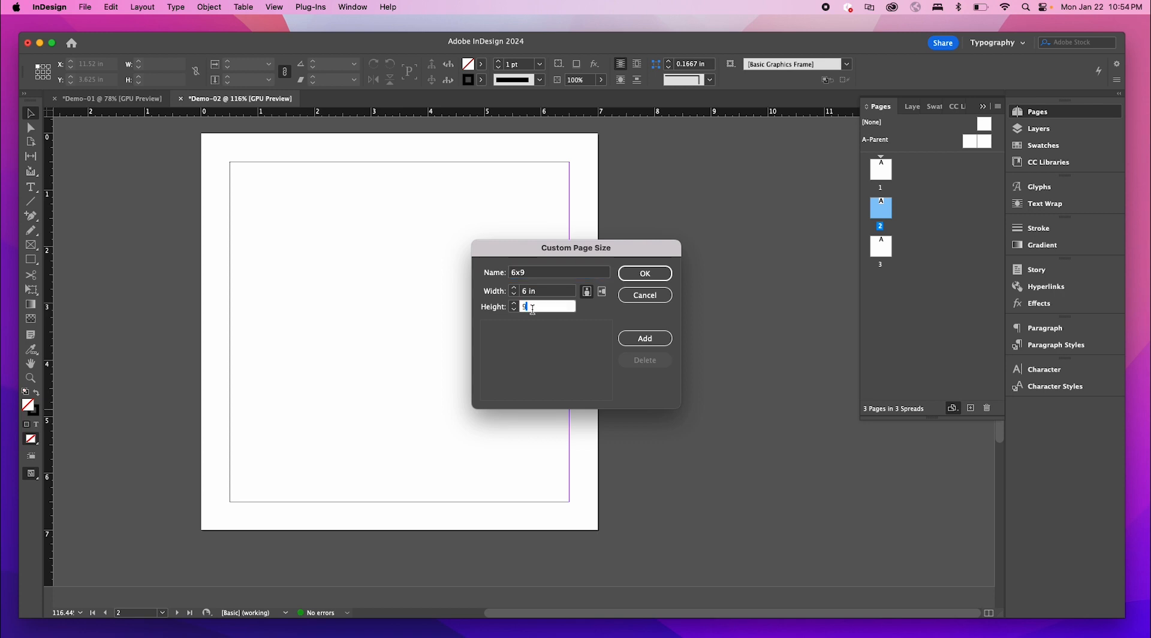
text(9)
click(658, 275)
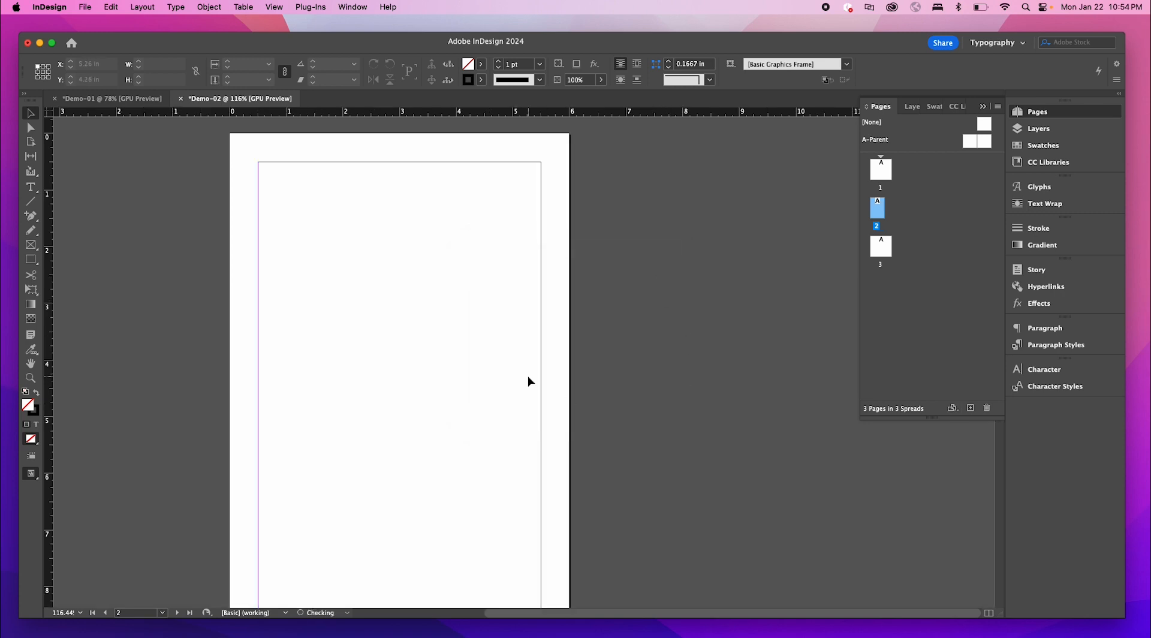
- Apply a custom page size named 9x6 to page 3, with a width of 9 in and a height of 6 in
scroll(529, 381, down, 3)
click(880, 176)
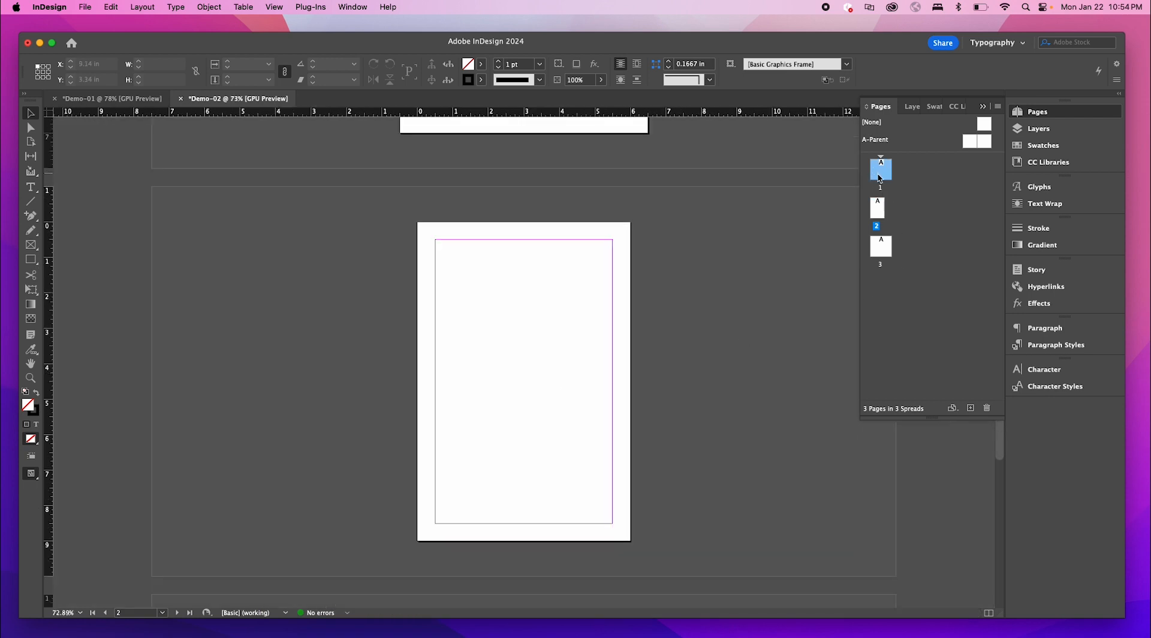
double_click(880, 176)
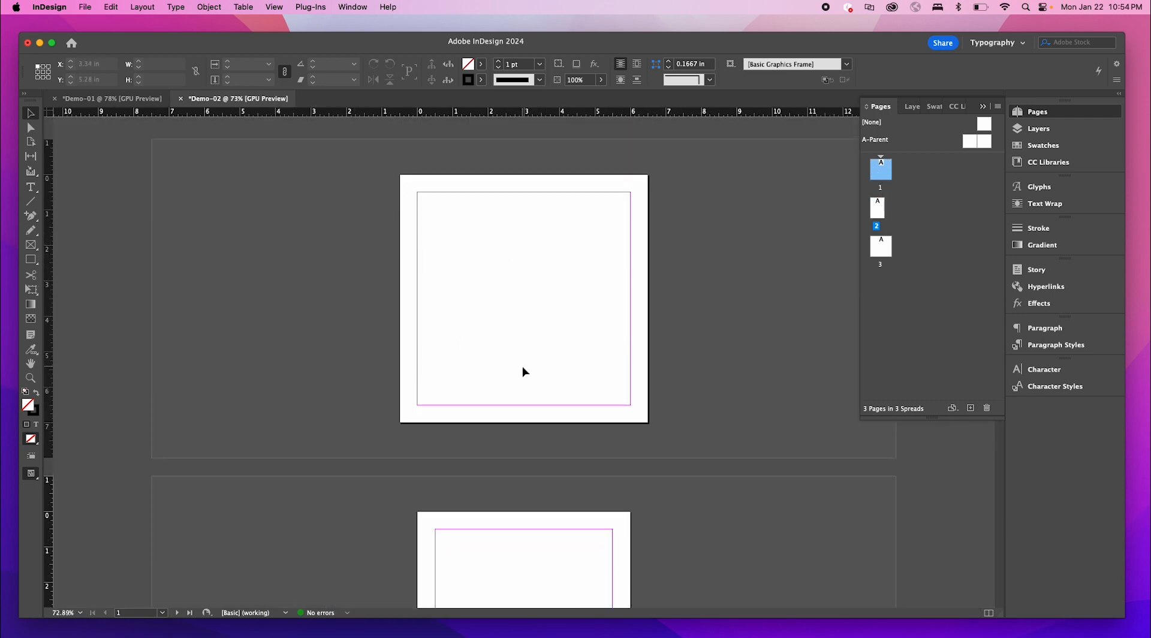
scroll(523, 372, down, 5)
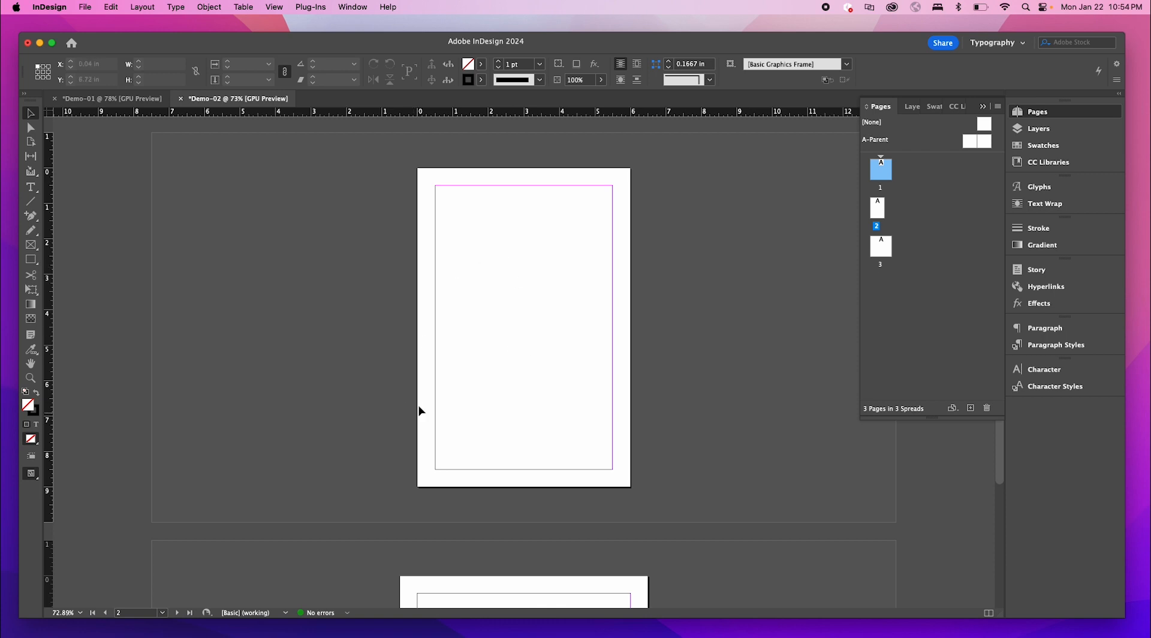
scroll(693, 324, down, 4)
click(879, 256)
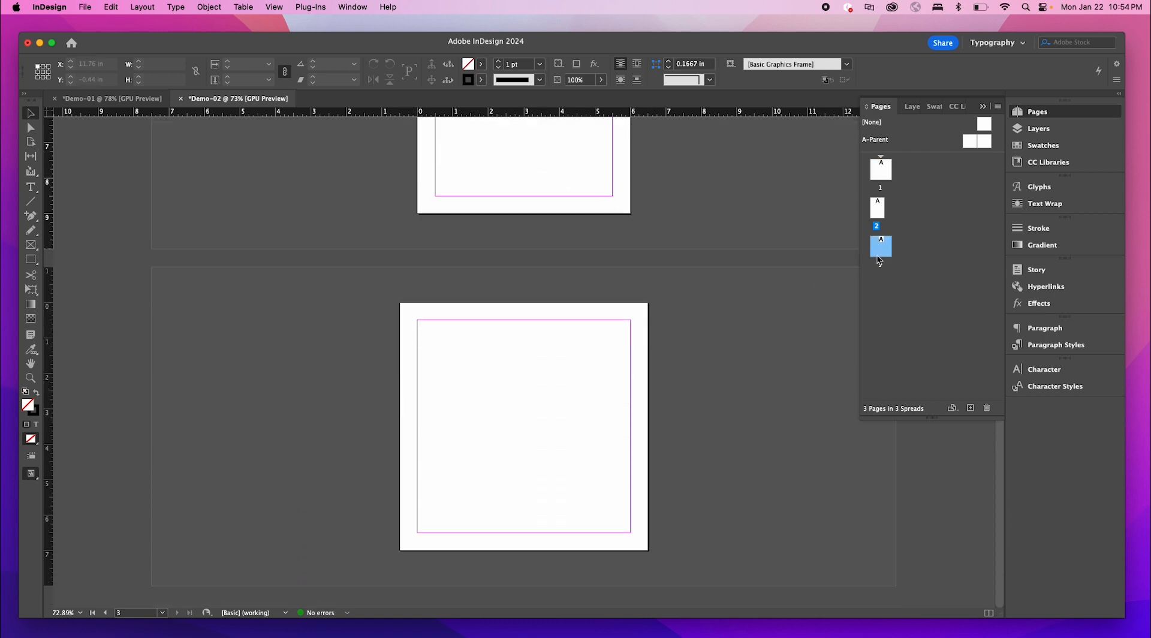
click(952, 409)
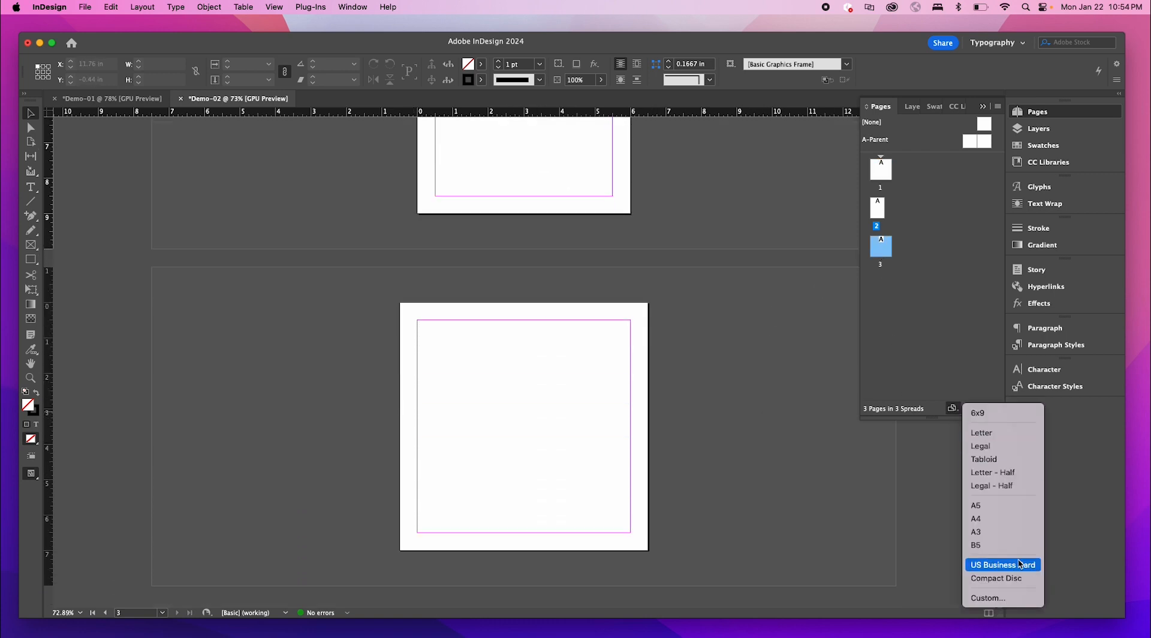
click(989, 598)
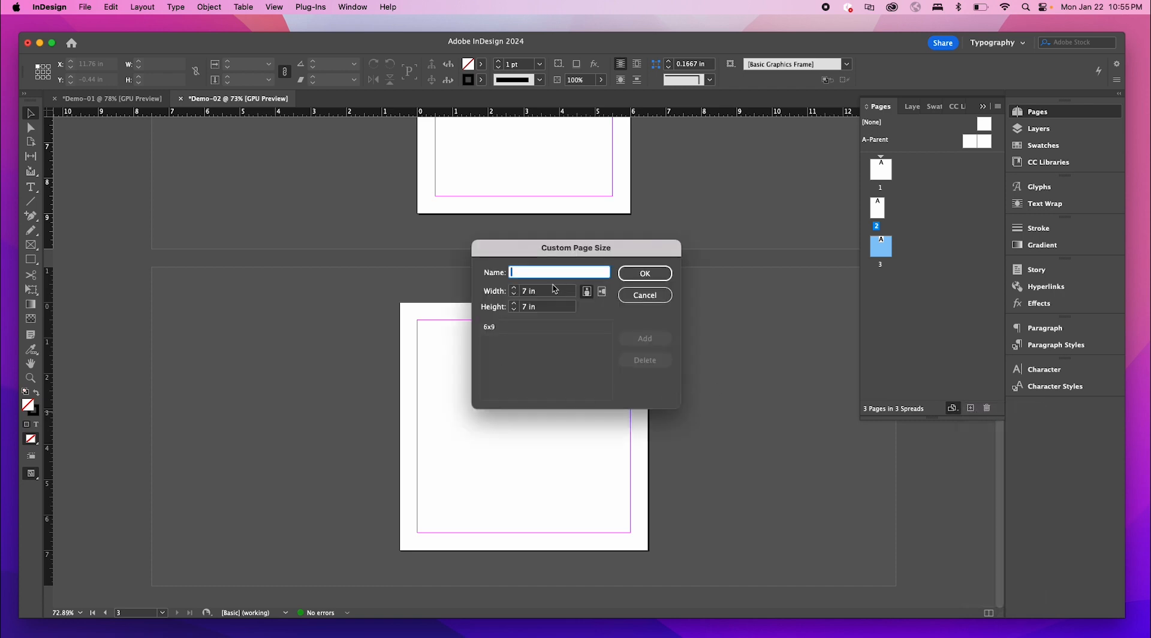
text(9x6)
click(547, 291)
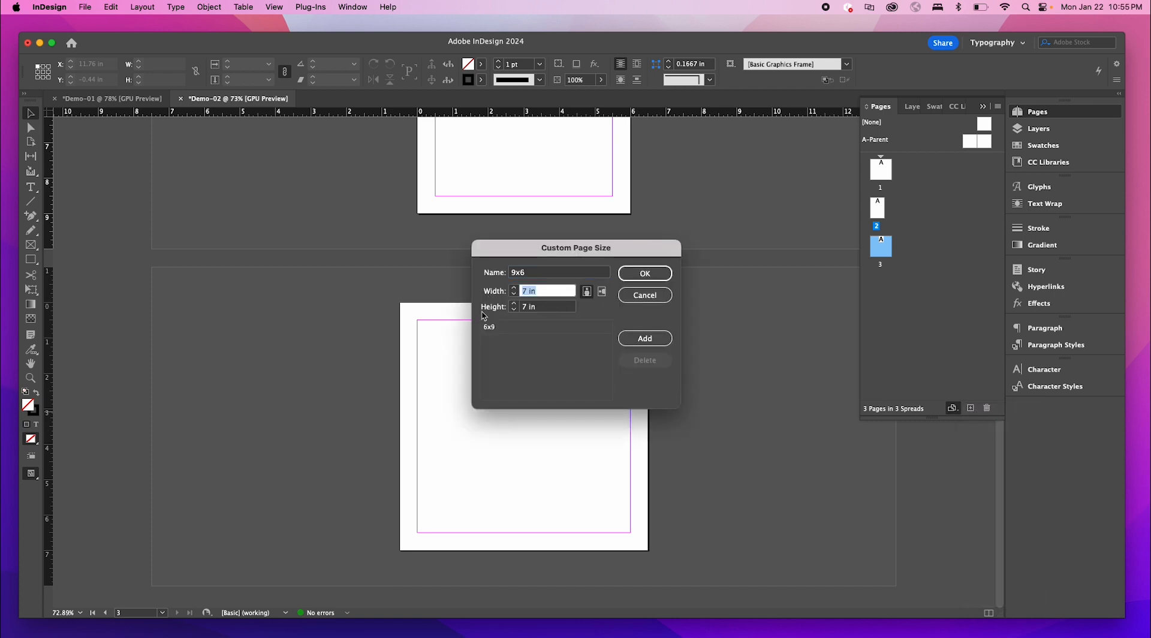
key(BackSpace)
key(Tab)
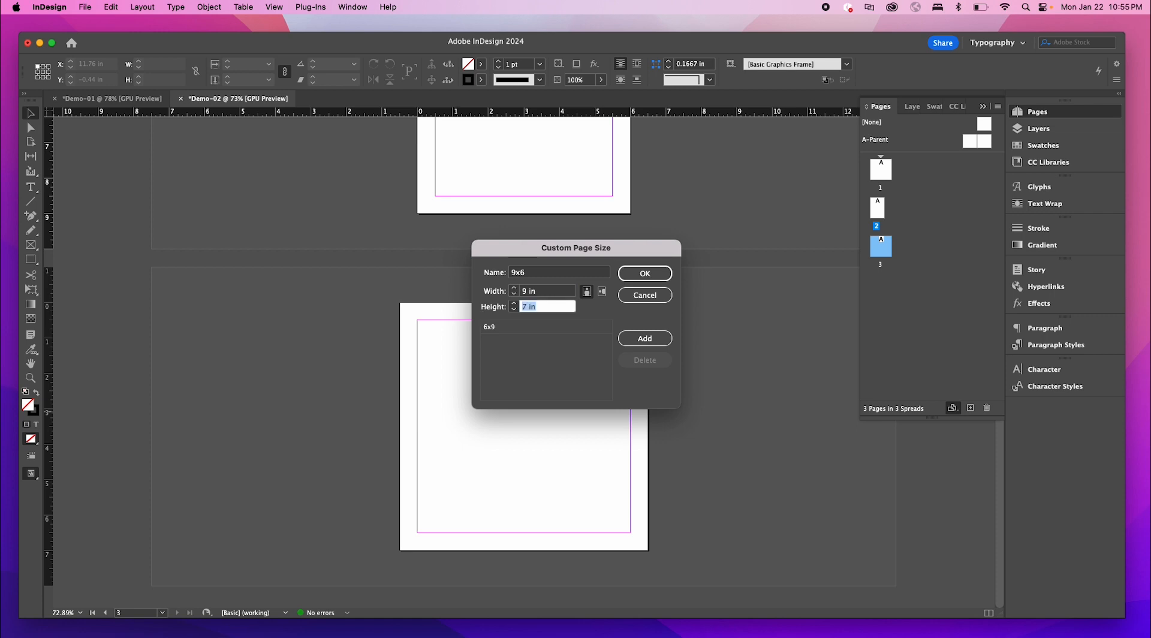
key(BackSpace)
key(Return)
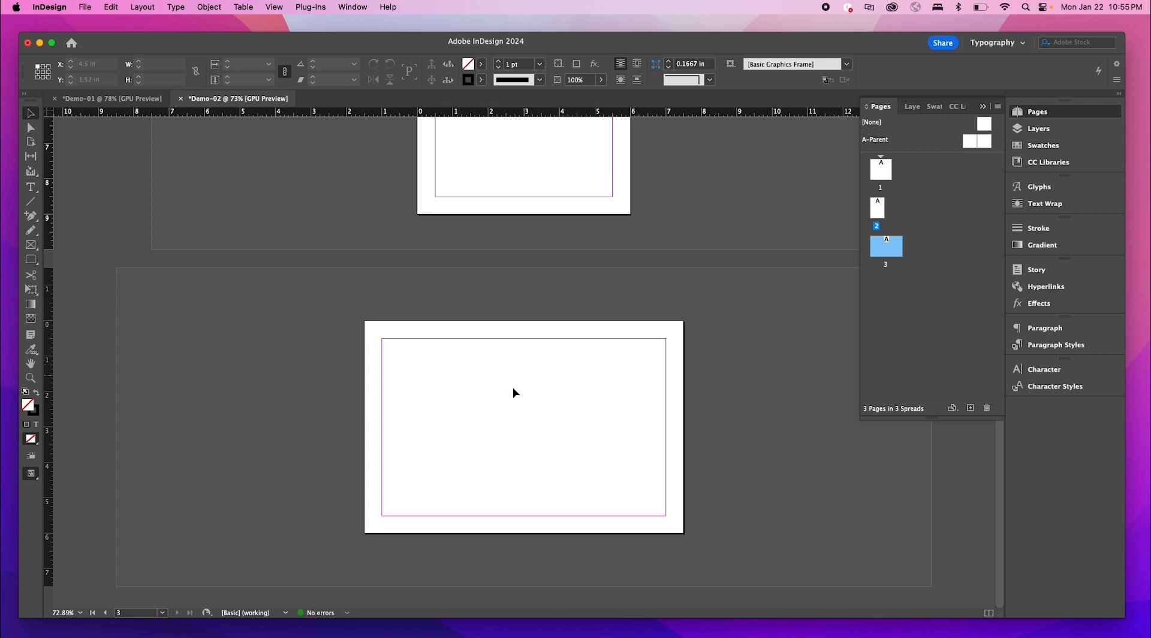
- Review pages 1 to 3 of the document to compare their different sizes and orientations
scroll(522, 413, up, 10)
scroll(535, 441, up, 5)
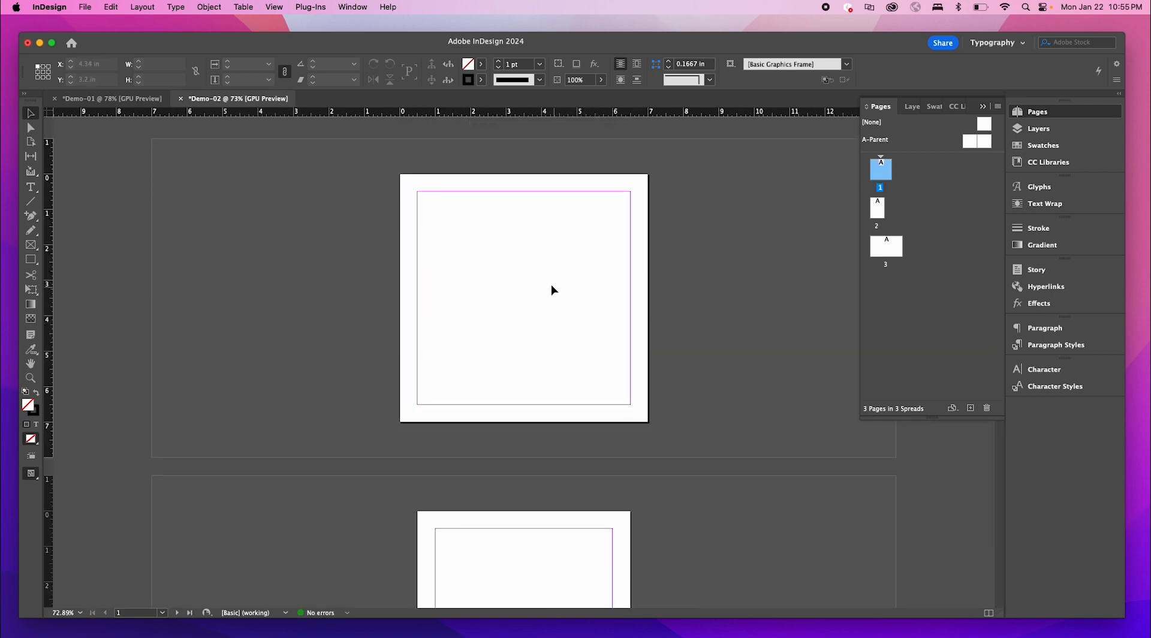
scroll(509, 336, down, 6)
scroll(508, 341, up, 5)
scroll(508, 341, up, 2)
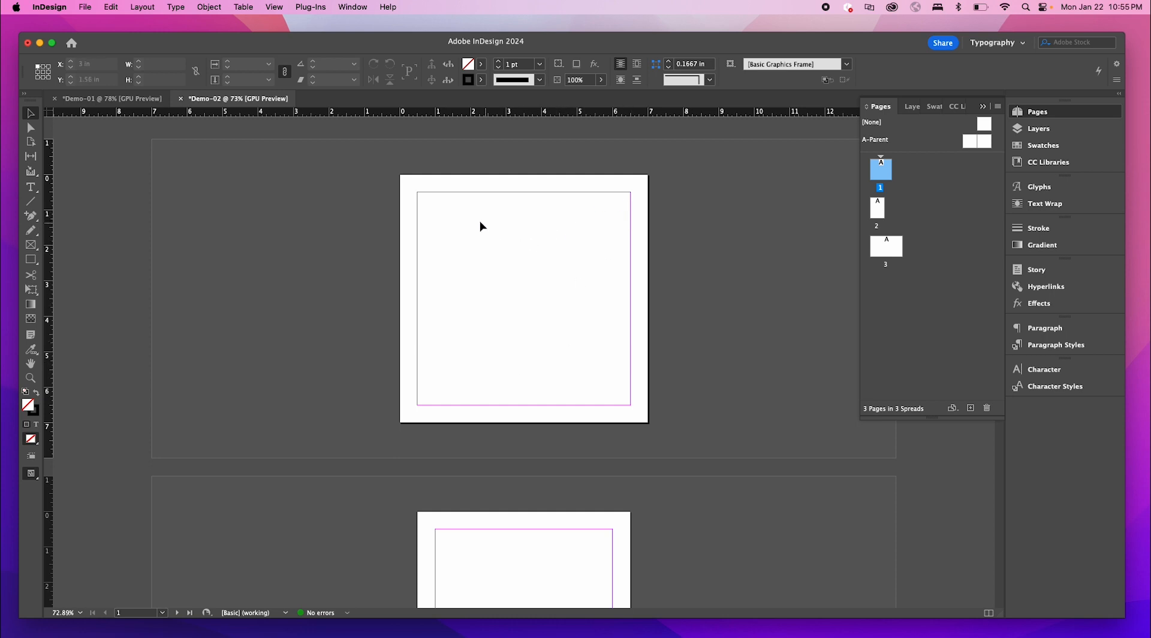
scroll(539, 381, down, 5)
scroll(510, 398, down, 10)
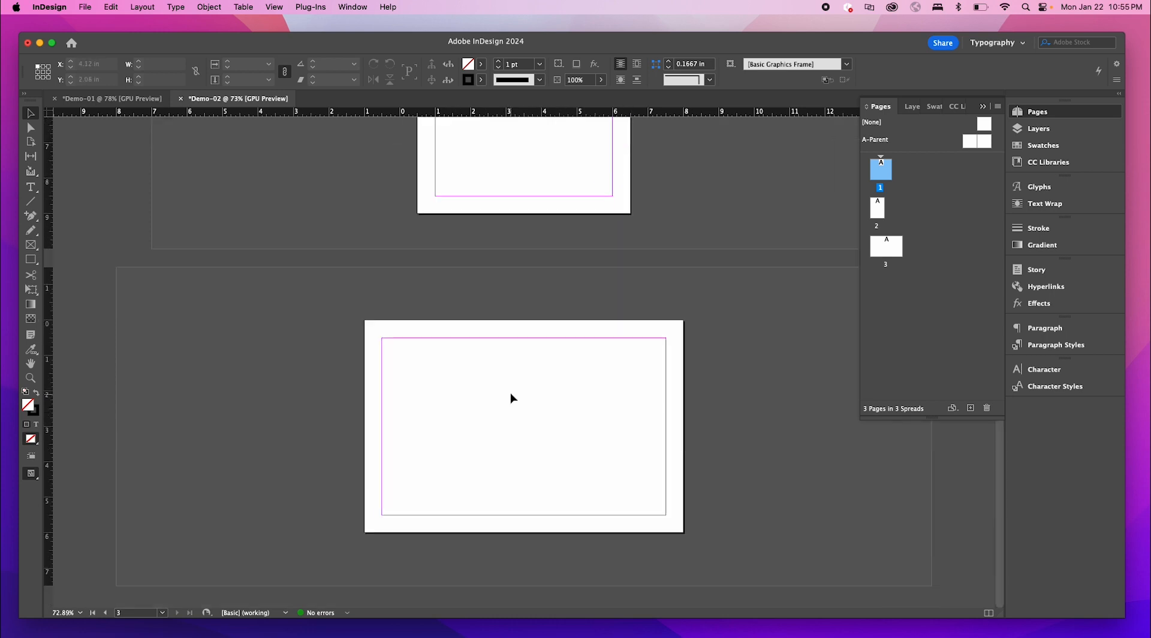
scroll(510, 399, up, 20)
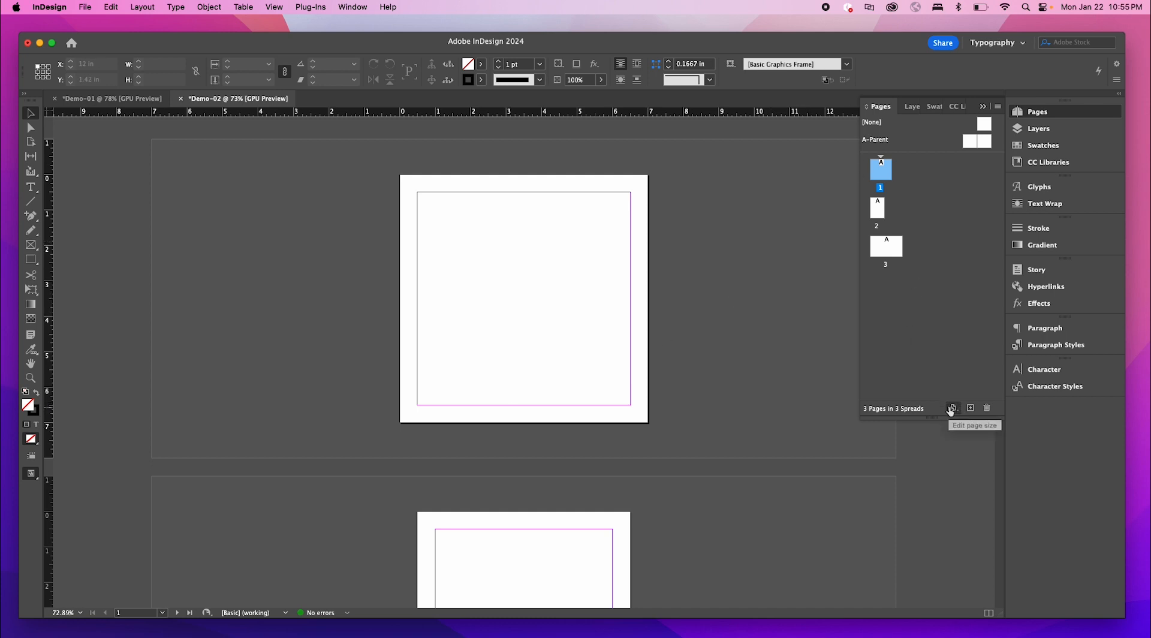
scroll(534, 352, down, 3)
scroll(534, 352, up, 3)
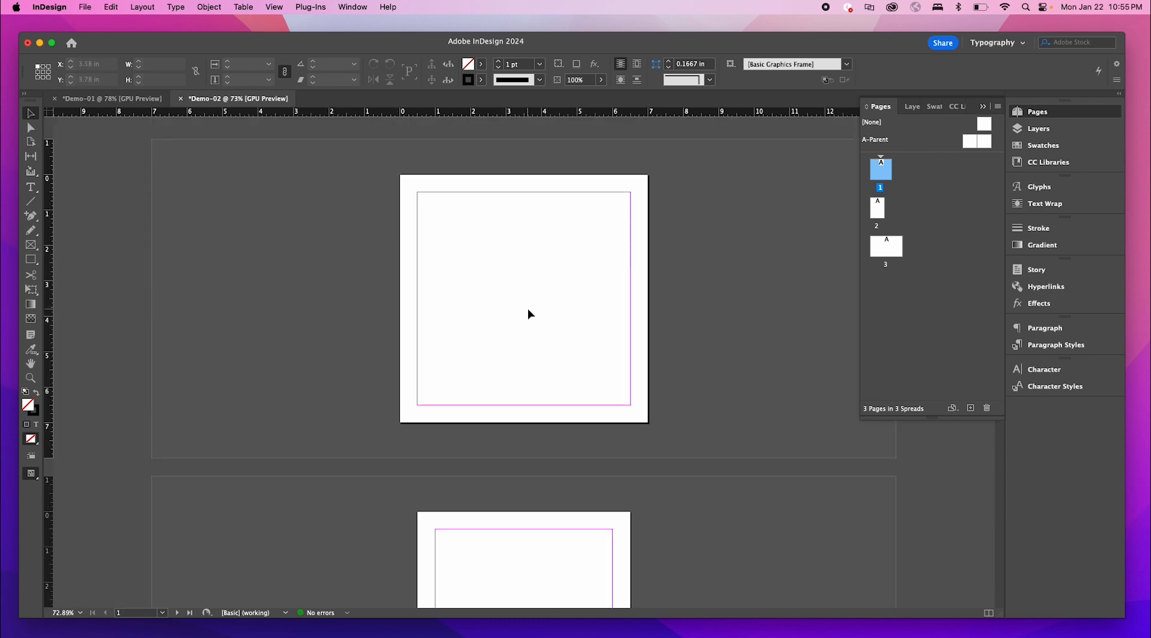
scroll(531, 317, up, 3)
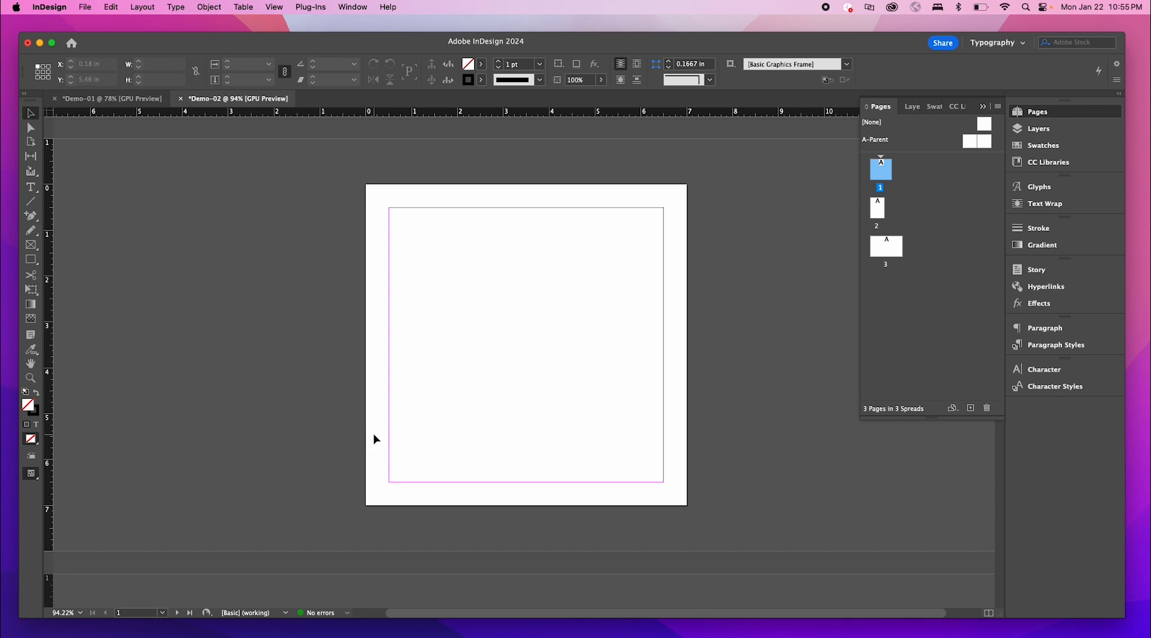
scroll(442, 458, down, 10)
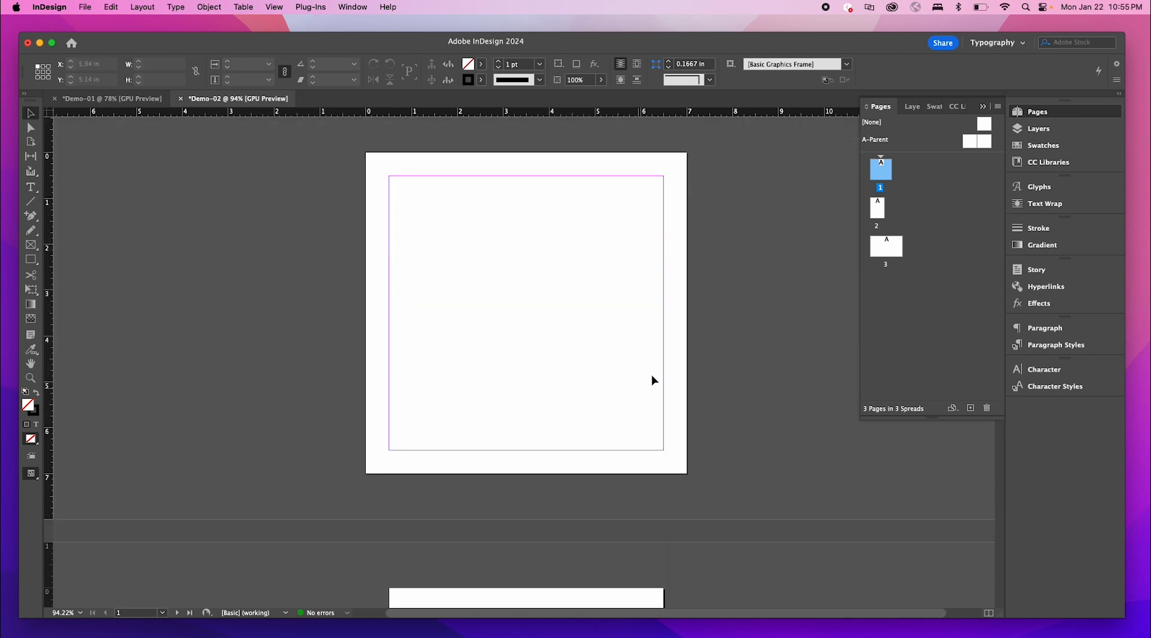
scroll(641, 368, down, 8)
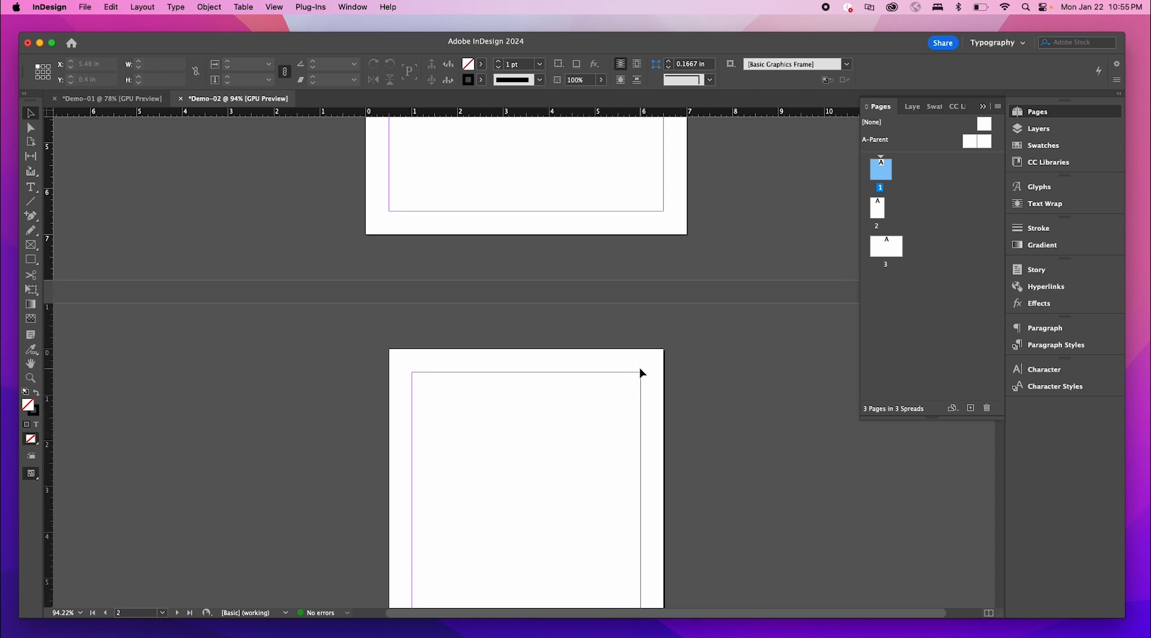
scroll(641, 372, down, 15)
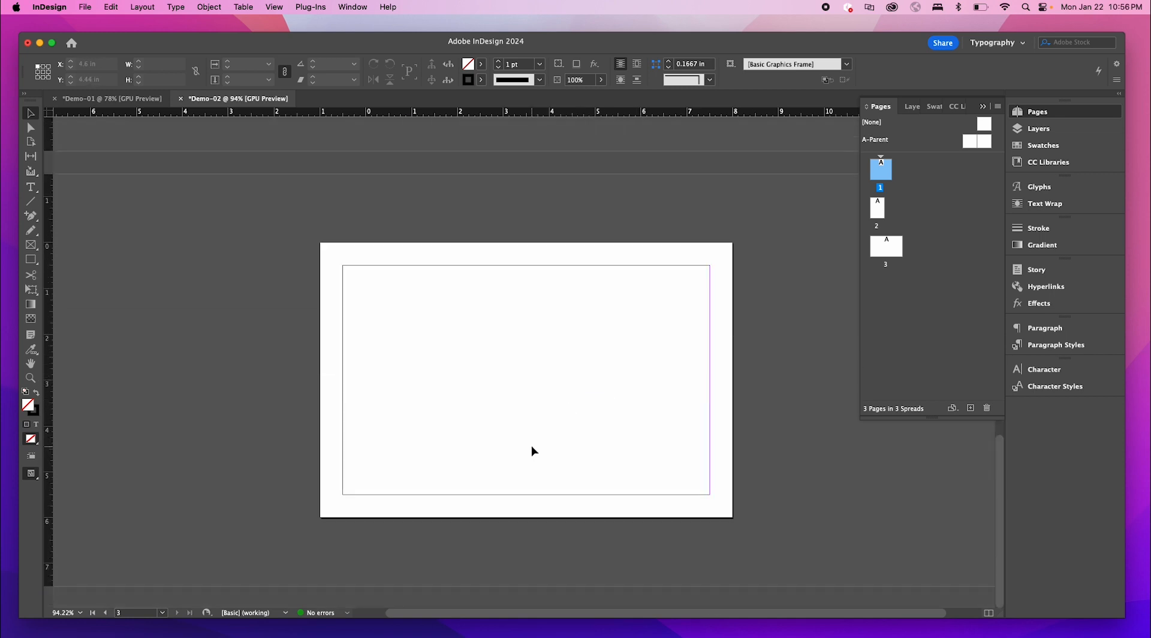
scroll(532, 451, up, 20)
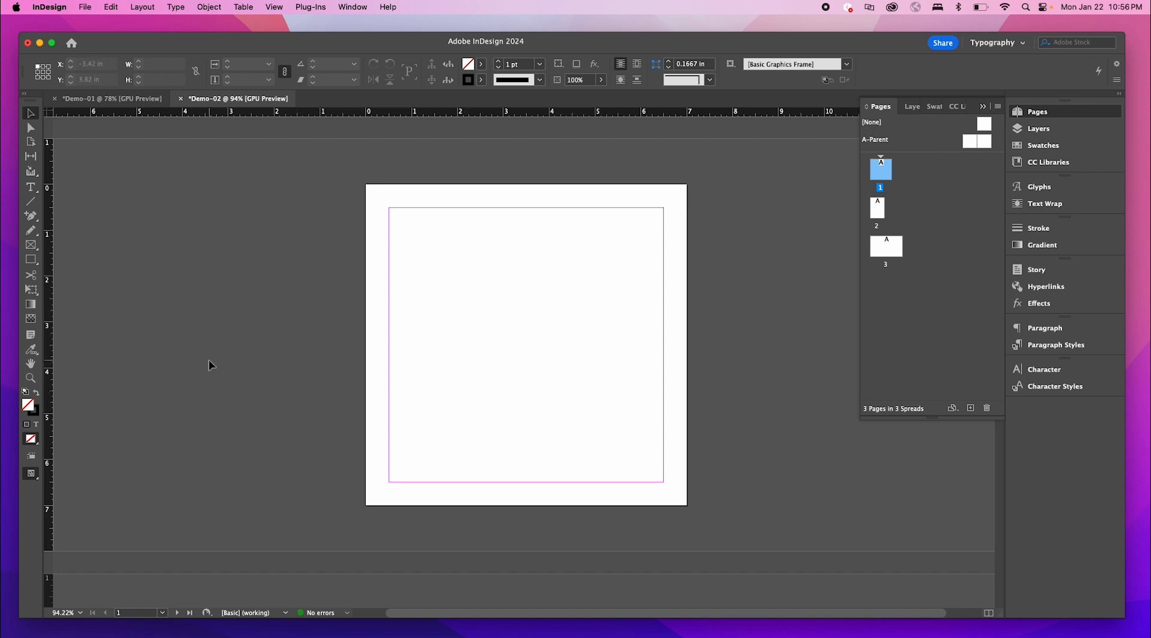
- Try drawing a rectangle inside the margins of page 1 and undo it
click(30, 259)
drag(443, 232, 527, 340)
key(super+z)
click(30, 112)
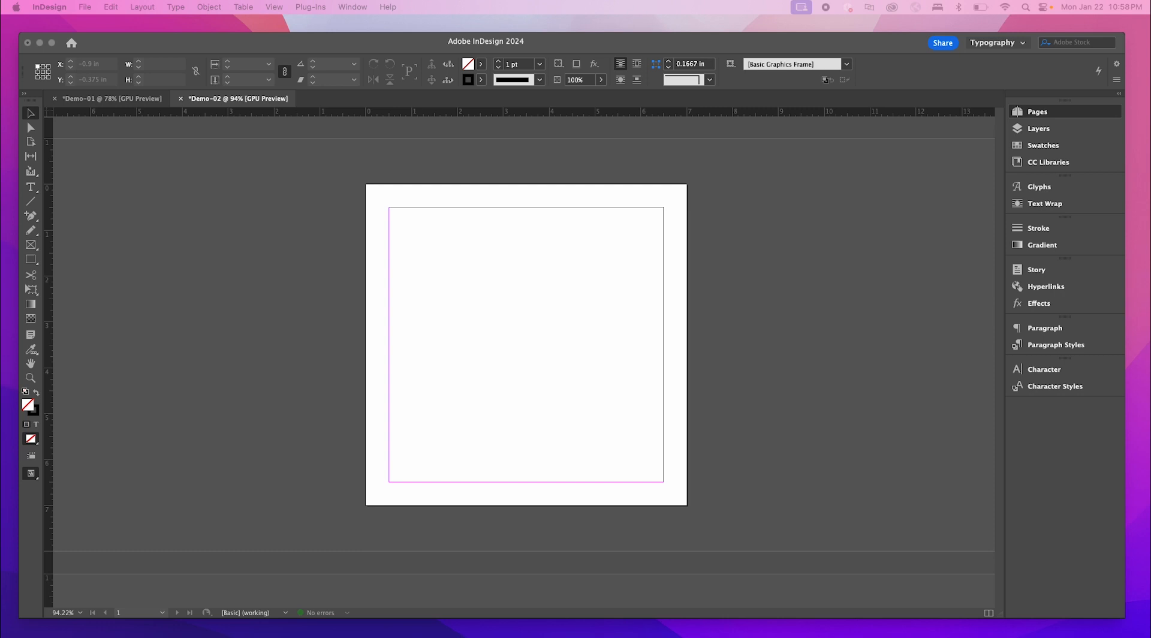
- Place the scanned sketchbook page on page 1, about 4.88 by 6.62 in, and move it up near the top margin
drag(298, 626, 448, 282)
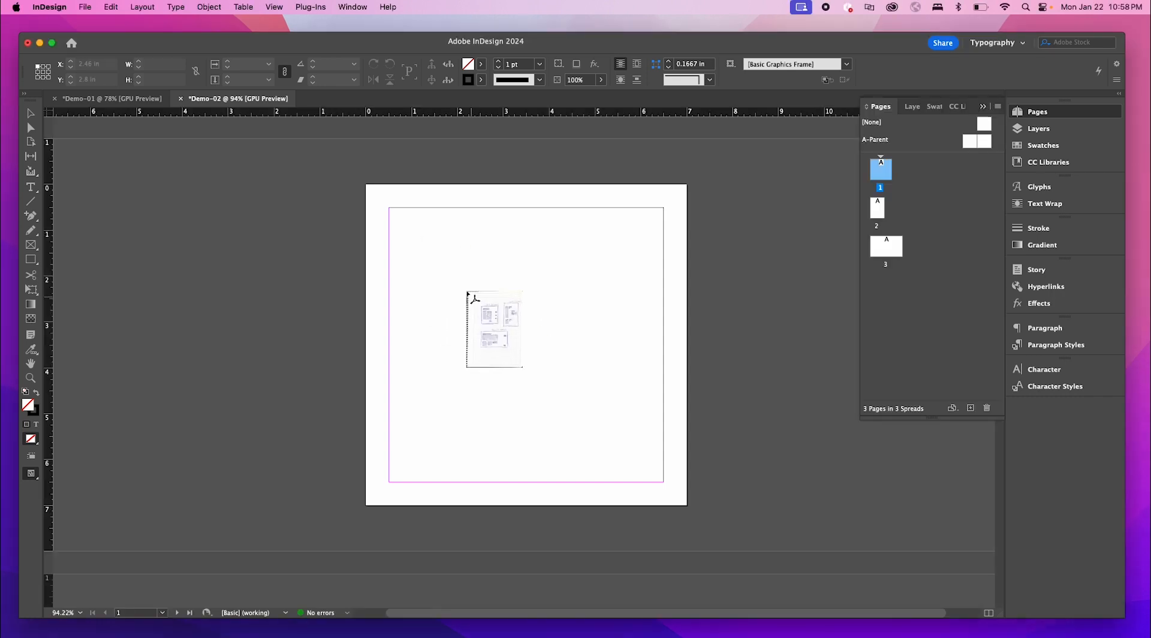
drag(417, 244, 653, 532)
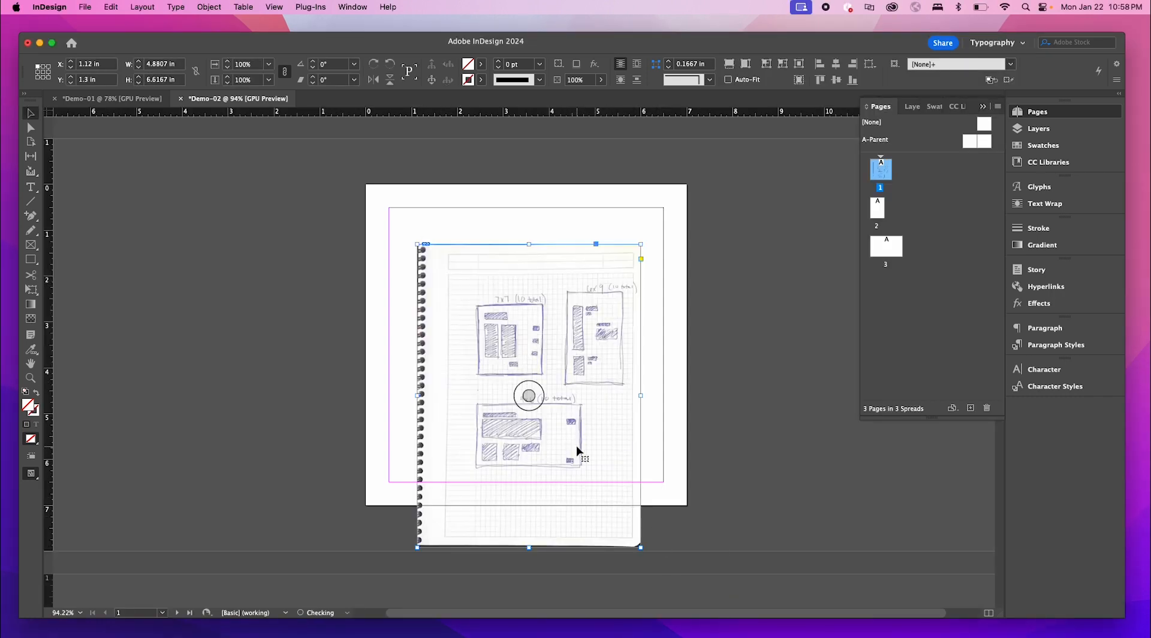
drag(578, 449, 561, 396)
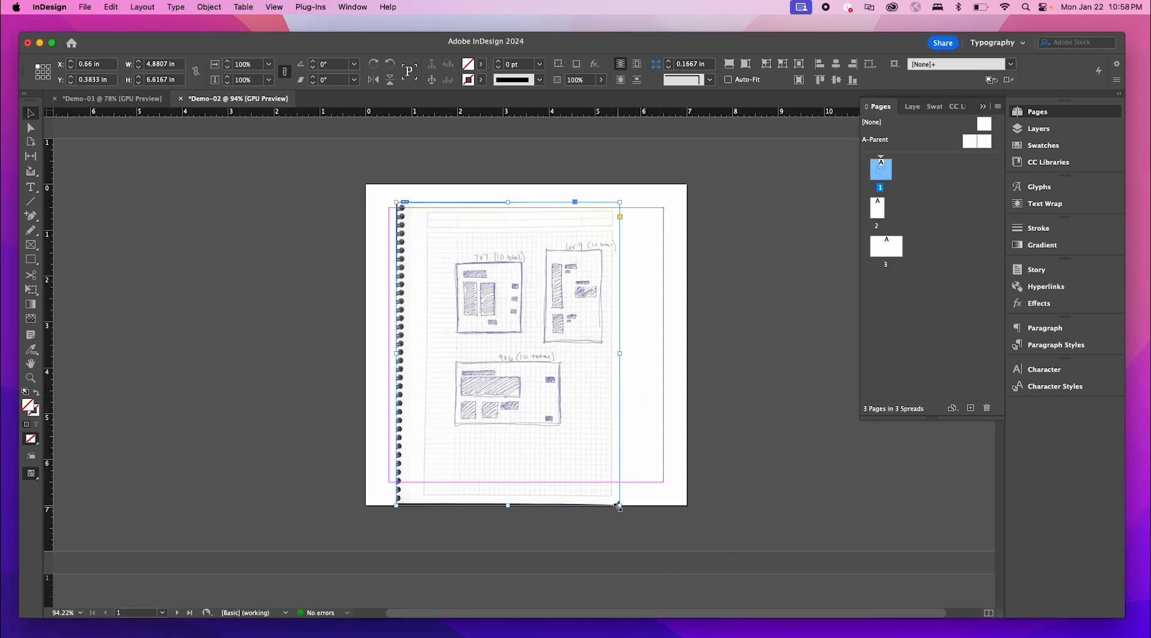
- Crop the scan's frame to only the 7x7 sketch, about 1.7 by 1.69 in, and place it near the middle of page 1
drag(617, 503, 564, 400)
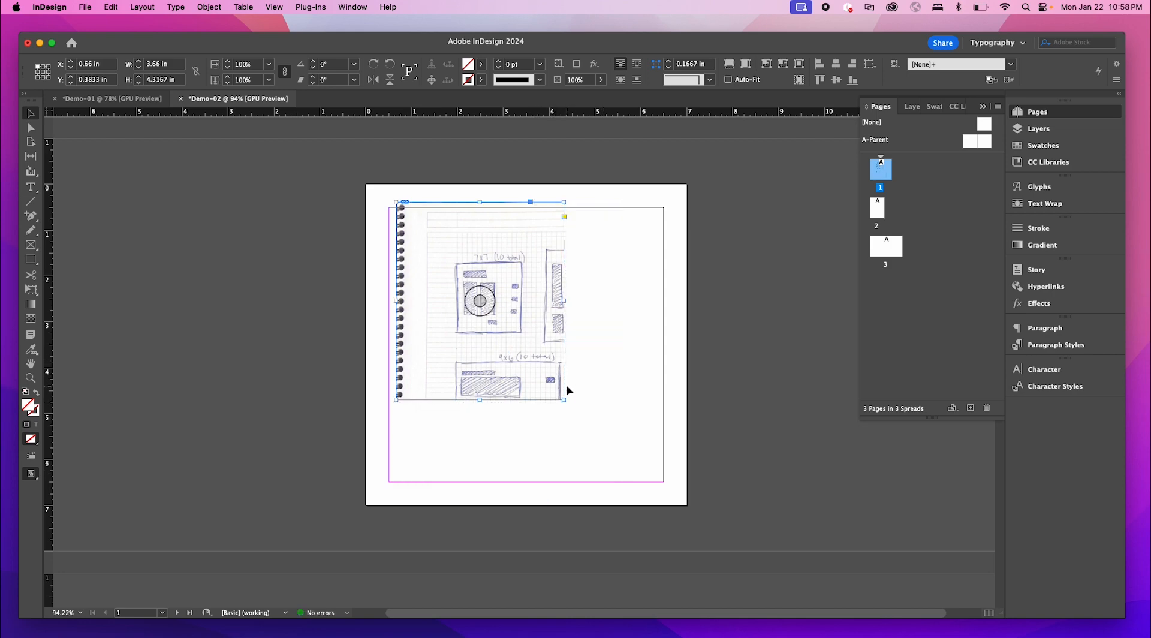
scroll(534, 353, up, 1)
scroll(508, 315, up, 5)
scroll(594, 442, up, 4)
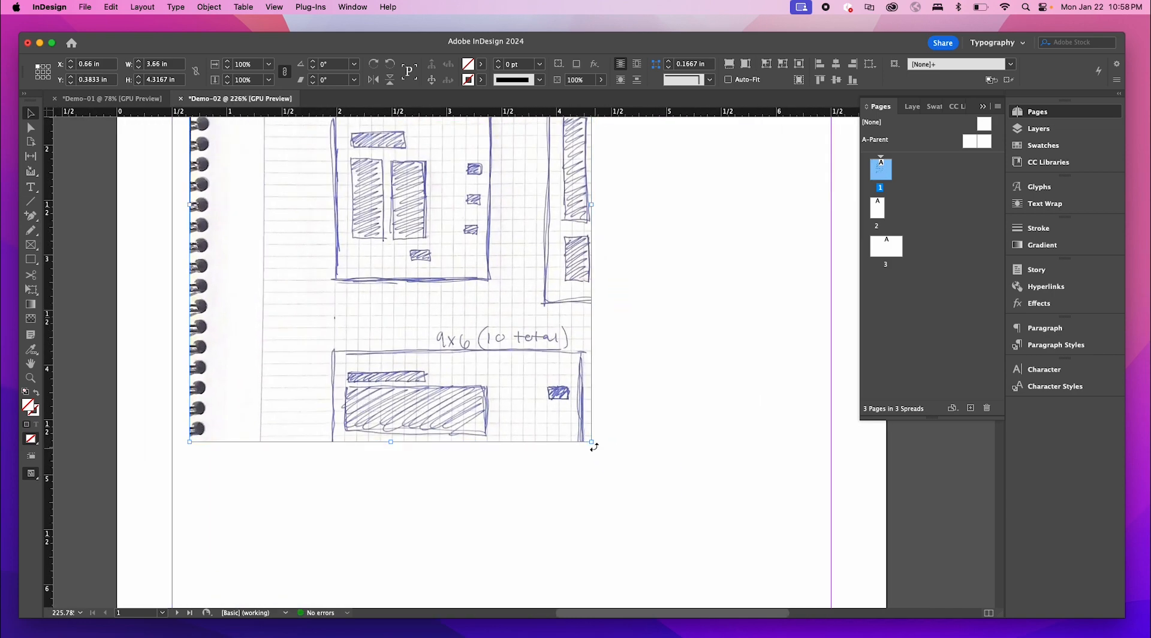
scroll(595, 442, down, 4)
drag(594, 442, 540, 356)
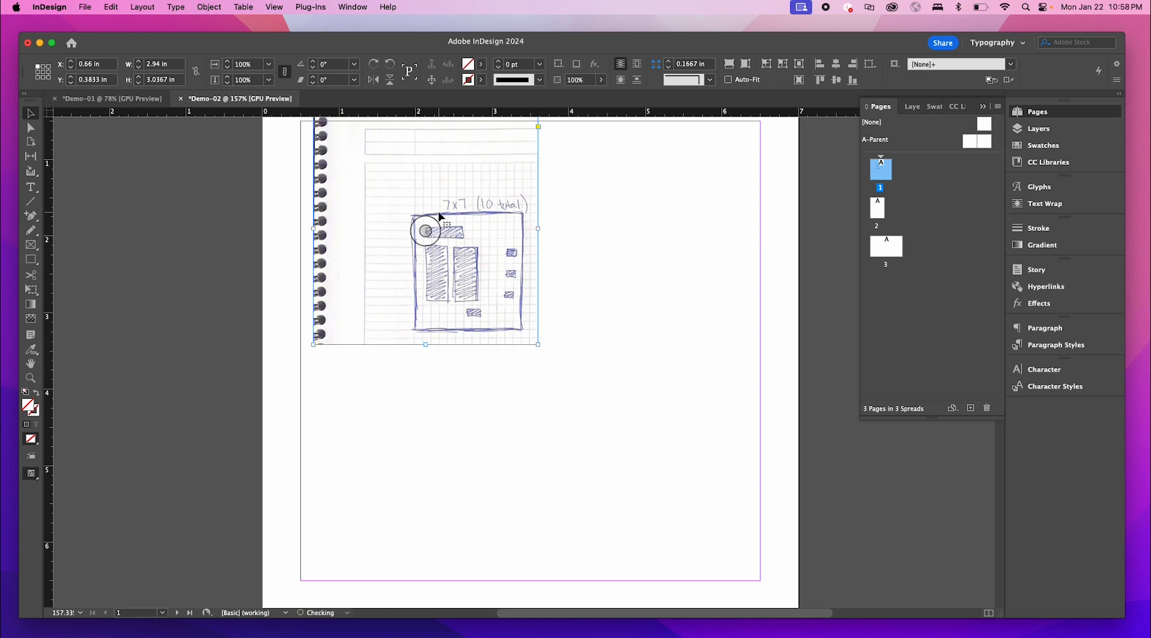
drag(439, 225, 477, 296)
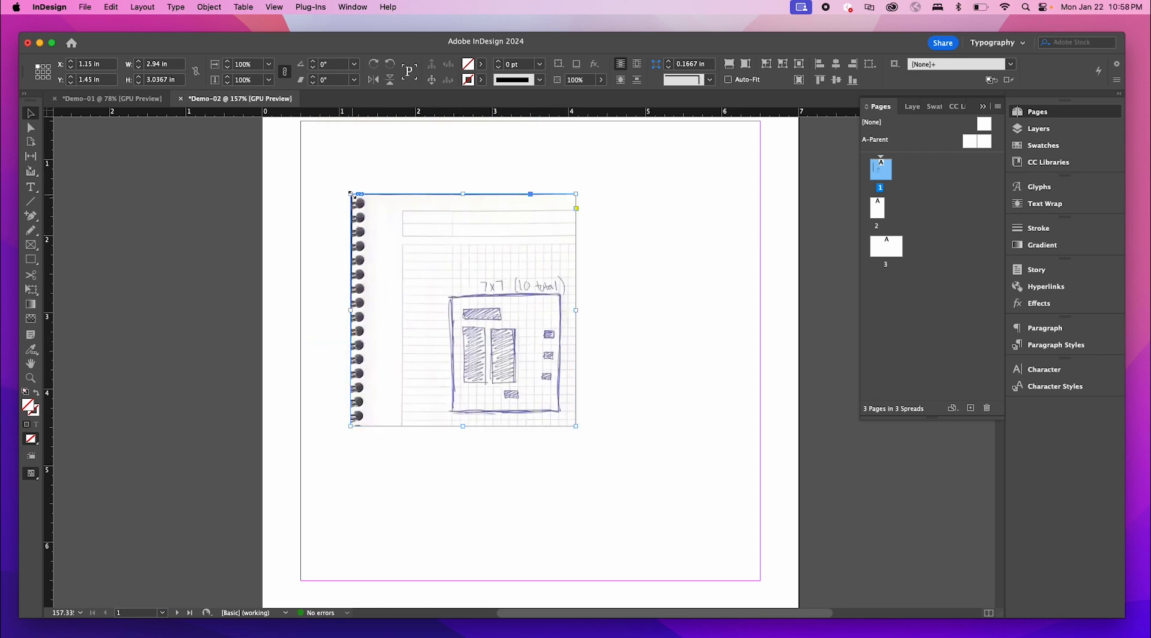
drag(352, 195, 439, 290)
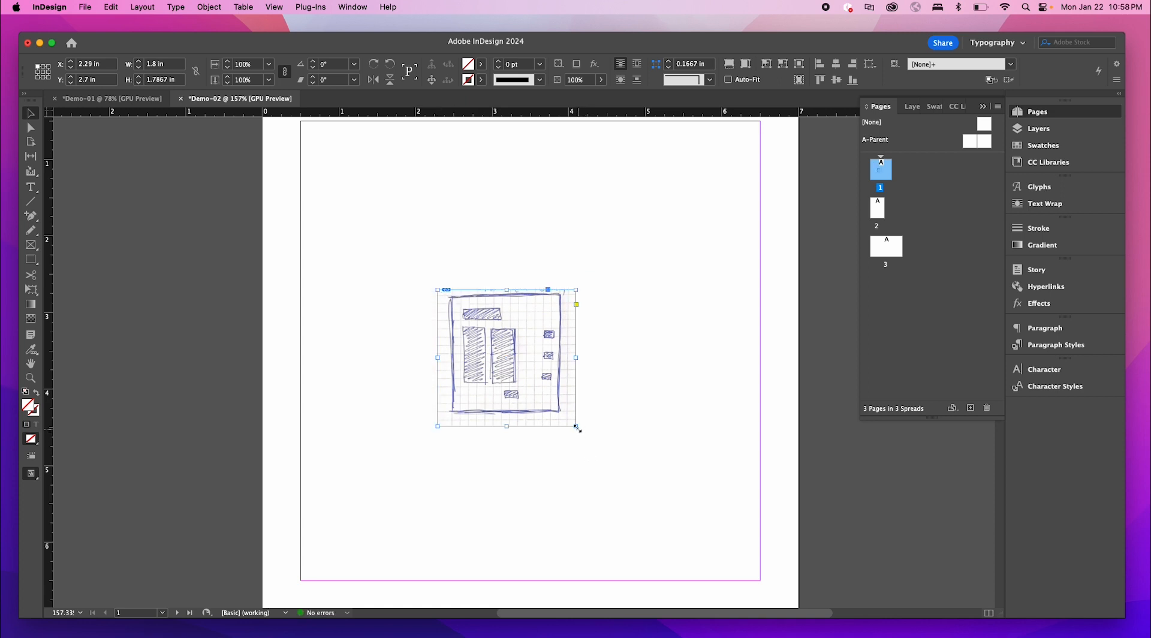
drag(576, 425, 568, 419)
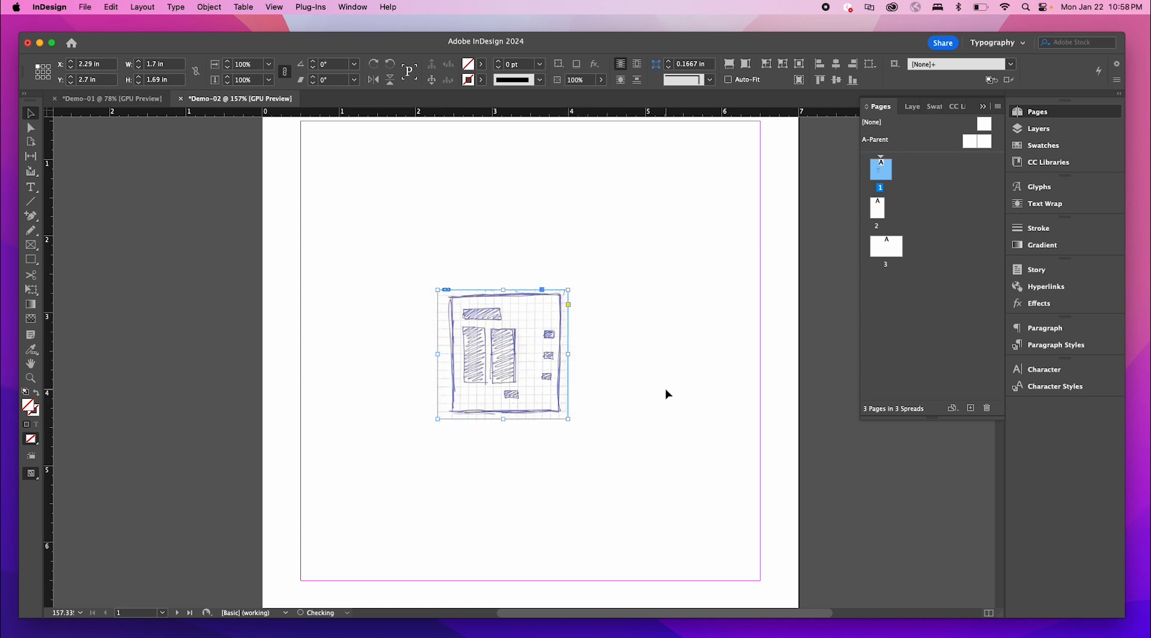
click(634, 336)
- Rename Layer 1 to "Sketchbook Fav 7x7"
click(982, 106)
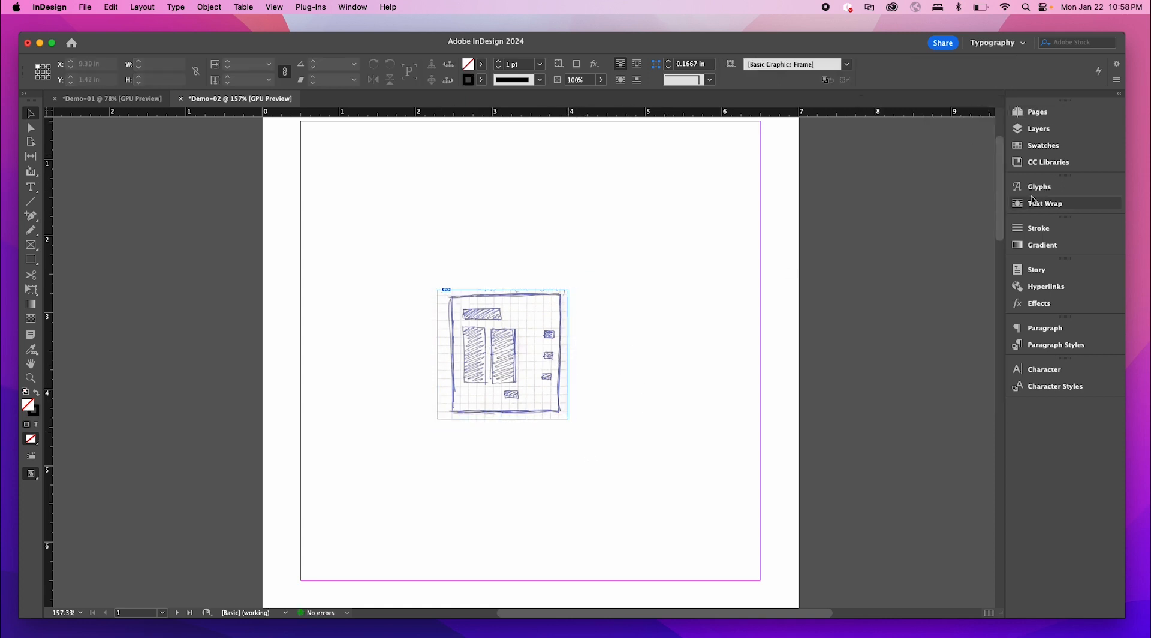
click(1073, 129)
click(959, 220)
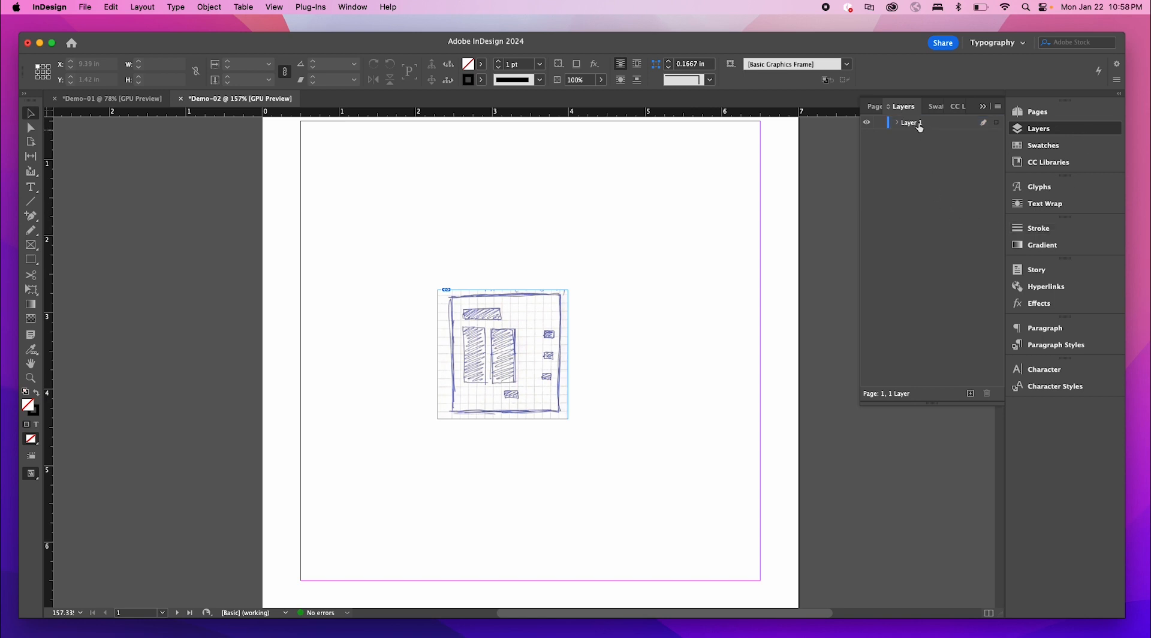
click(1043, 134)
click(1043, 134)
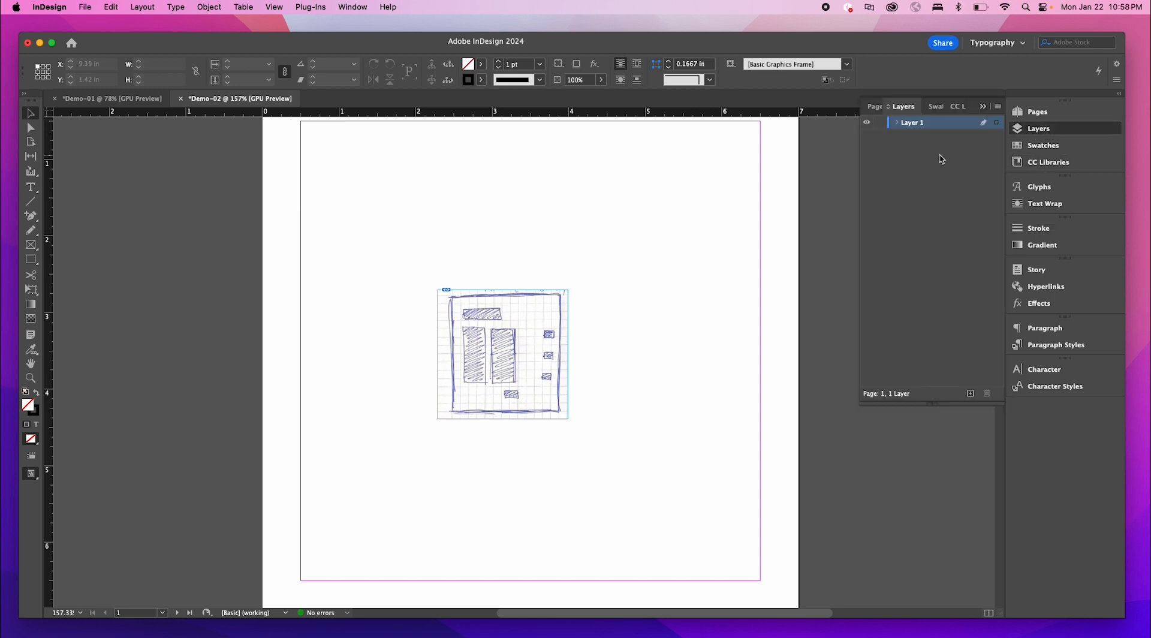
double_click(916, 126)
key(BackSpace)
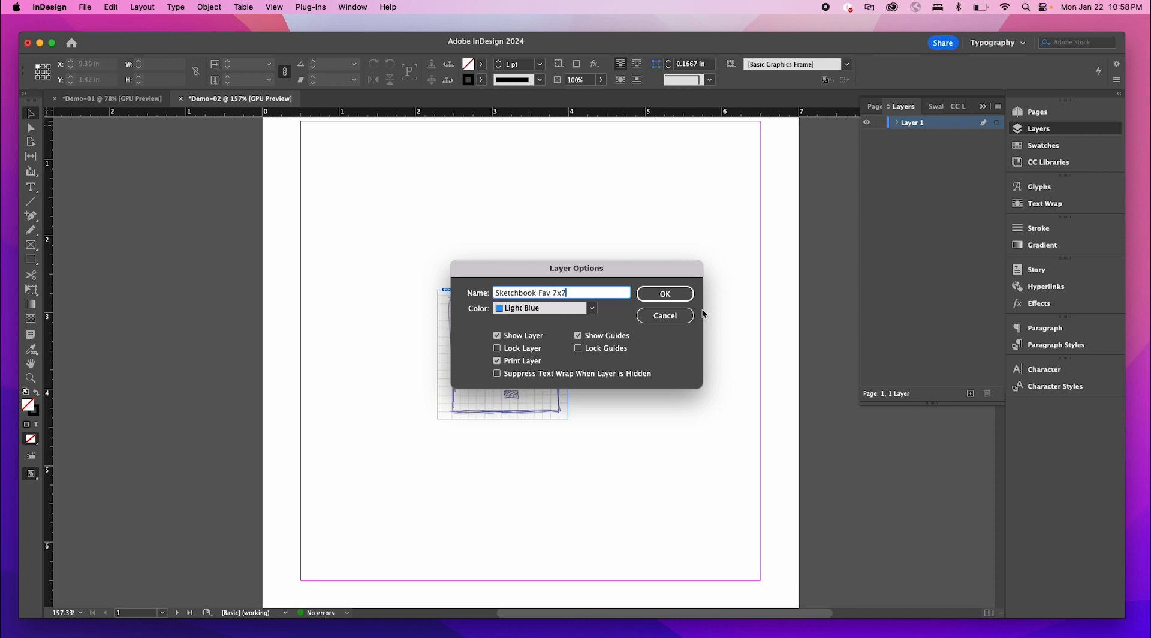
click(671, 295)
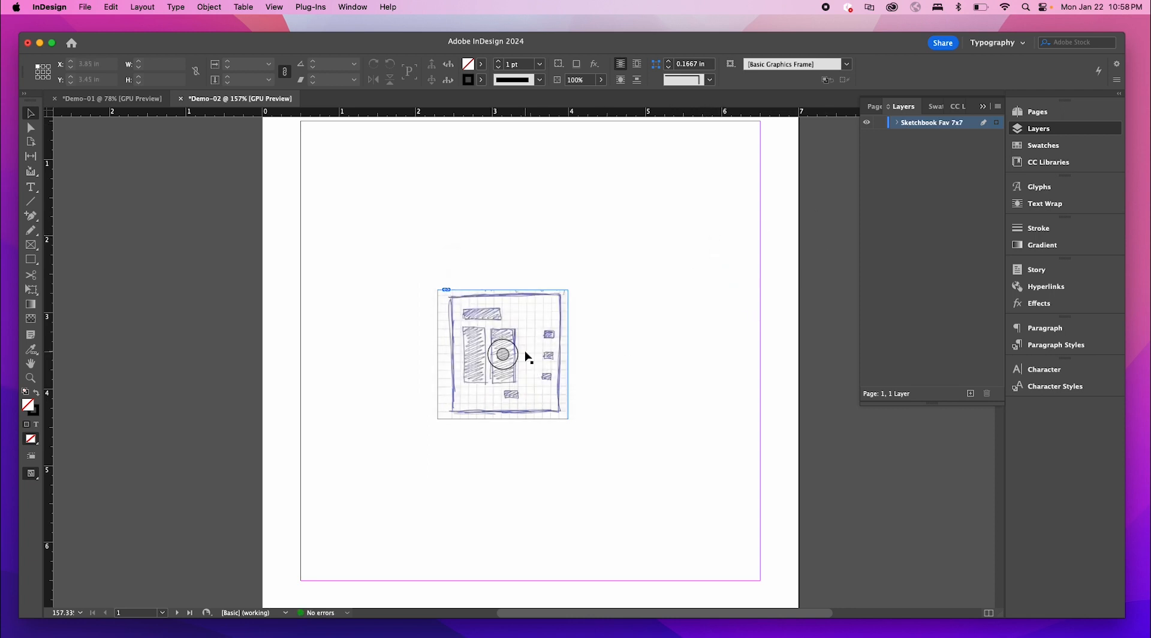
- Scale the 7x7 sketch up to about 6.89 by 6.85 in so it fills page 1, aligned with the margins
click(527, 356)
scroll(599, 366, down, 1)
scroll(578, 340, down, 3)
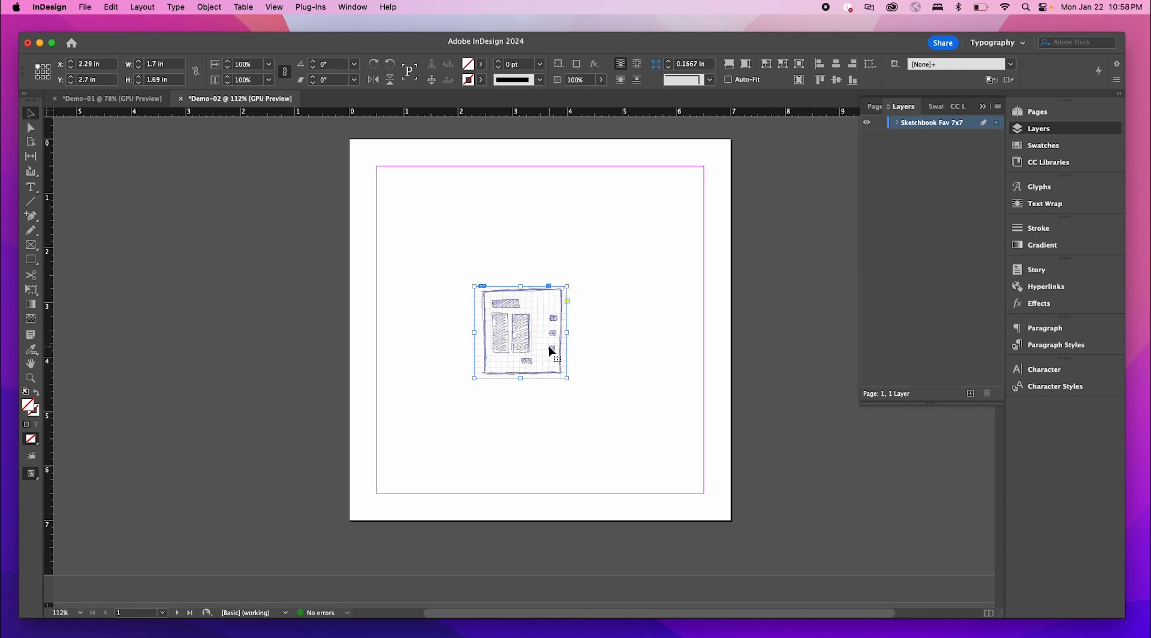
drag(551, 352, 539, 322)
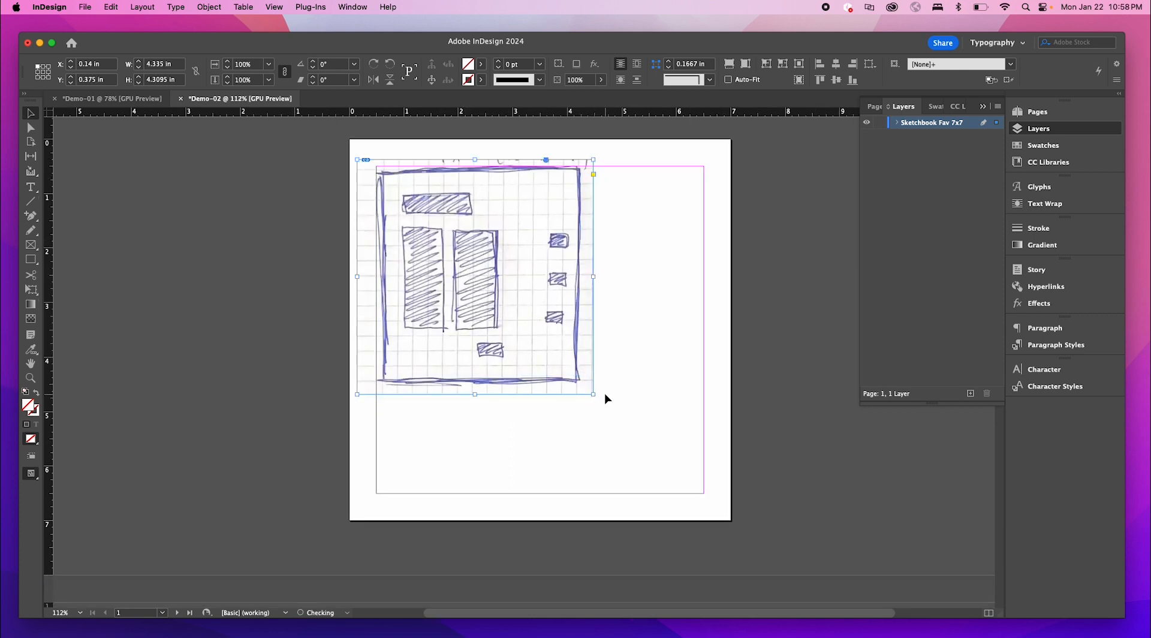
drag(593, 394, 707, 504)
drag(648, 429, 634, 416)
mouse_move(699, 495)
mouse_down()
mouse_move(719, 510)
mouse_move(689, 477)
mouse_up()
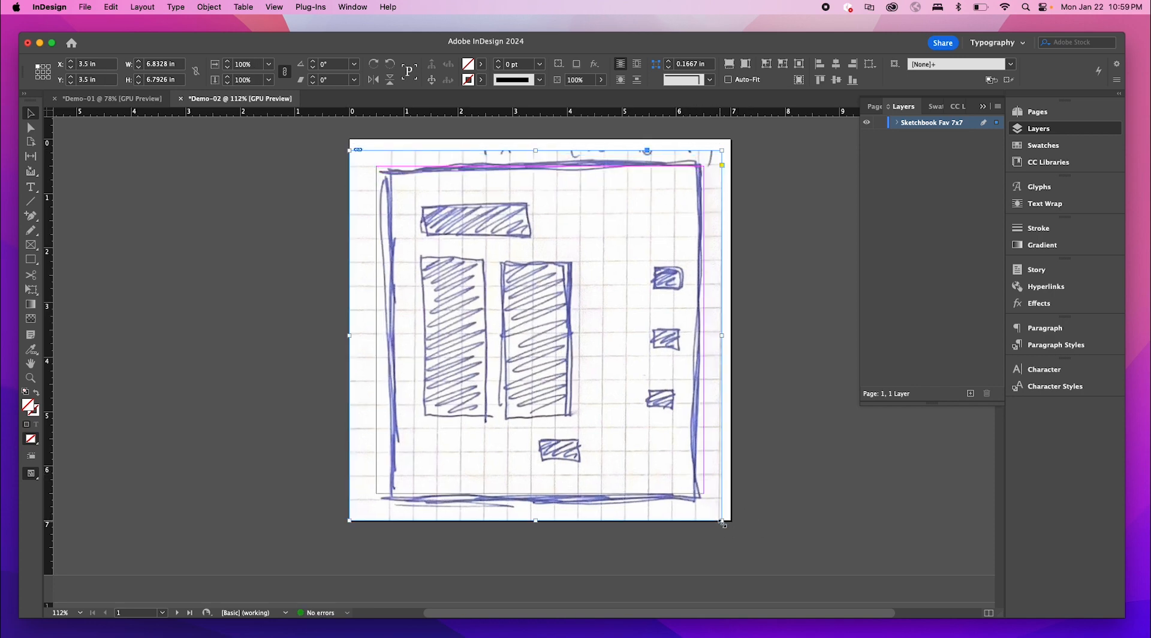
drag(723, 523, 726, 526)
drag(700, 481, 700, 477)
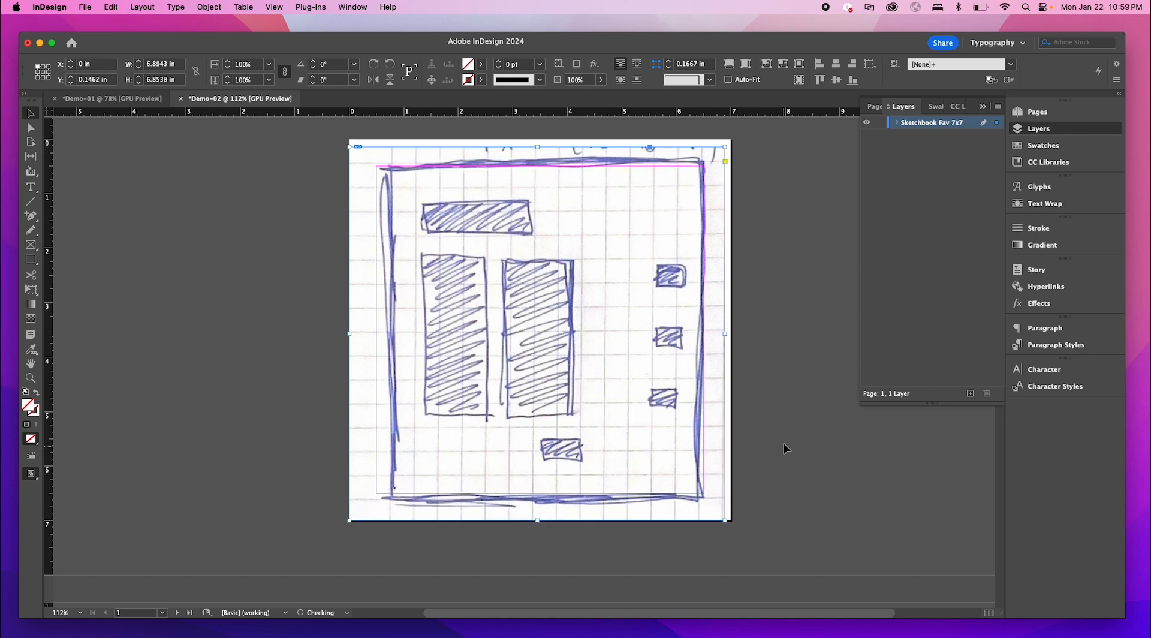
click(815, 431)
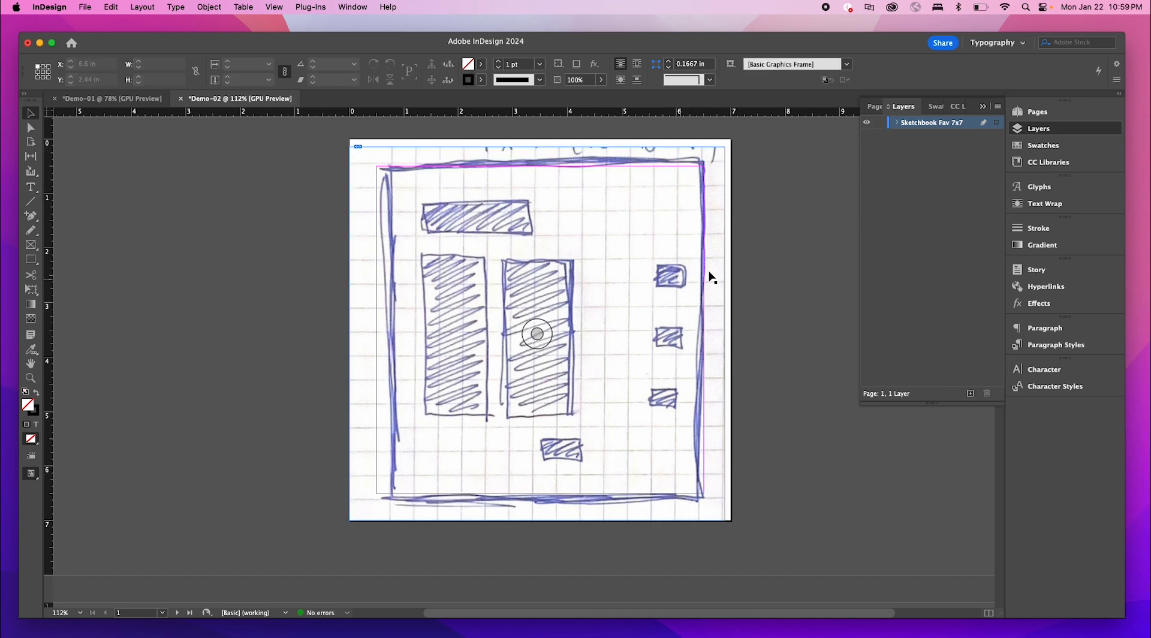
- Add a new layer named "content 7x7" above the Sketchbook Fav 7x7 layer and lock the sketch layer
click(970, 393)
click(881, 137)
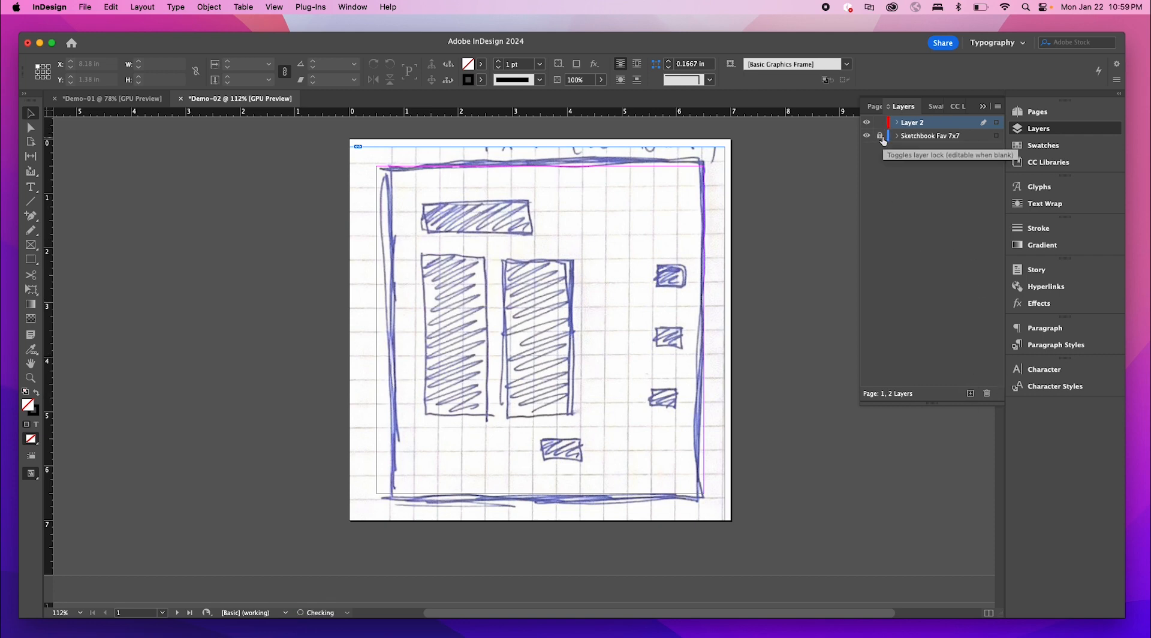
double_click(912, 124)
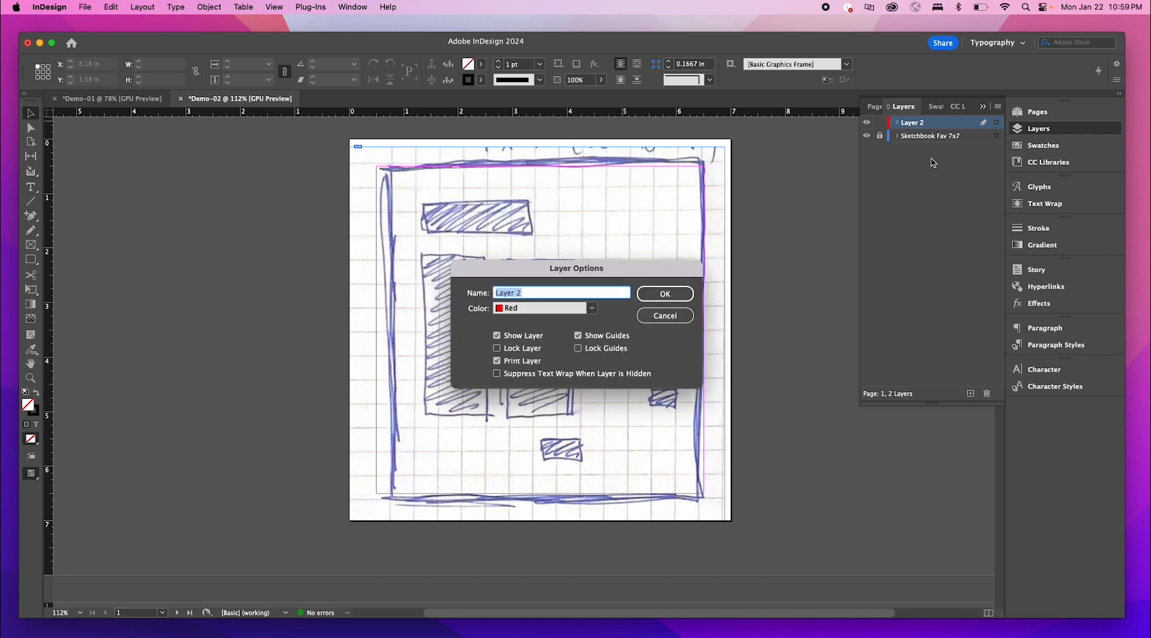
key(BackSpace)
key(Return)
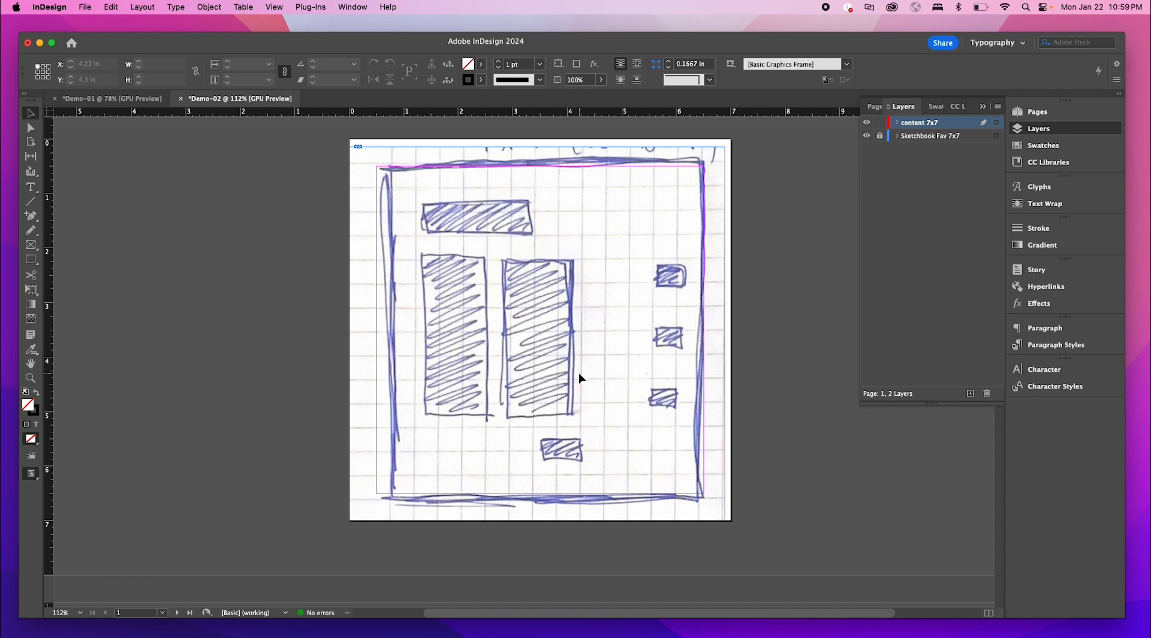
- Look through the document's other pages and compare their formats with the sketch on page 1
scroll(579, 377, down, 15)
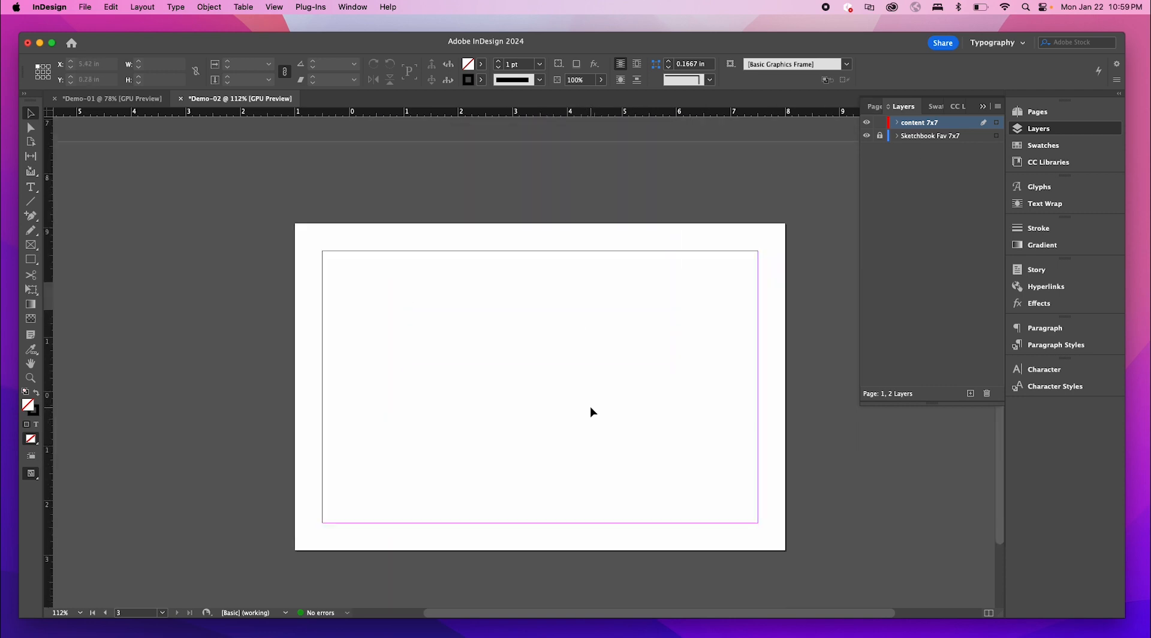
scroll(591, 408, down, 2)
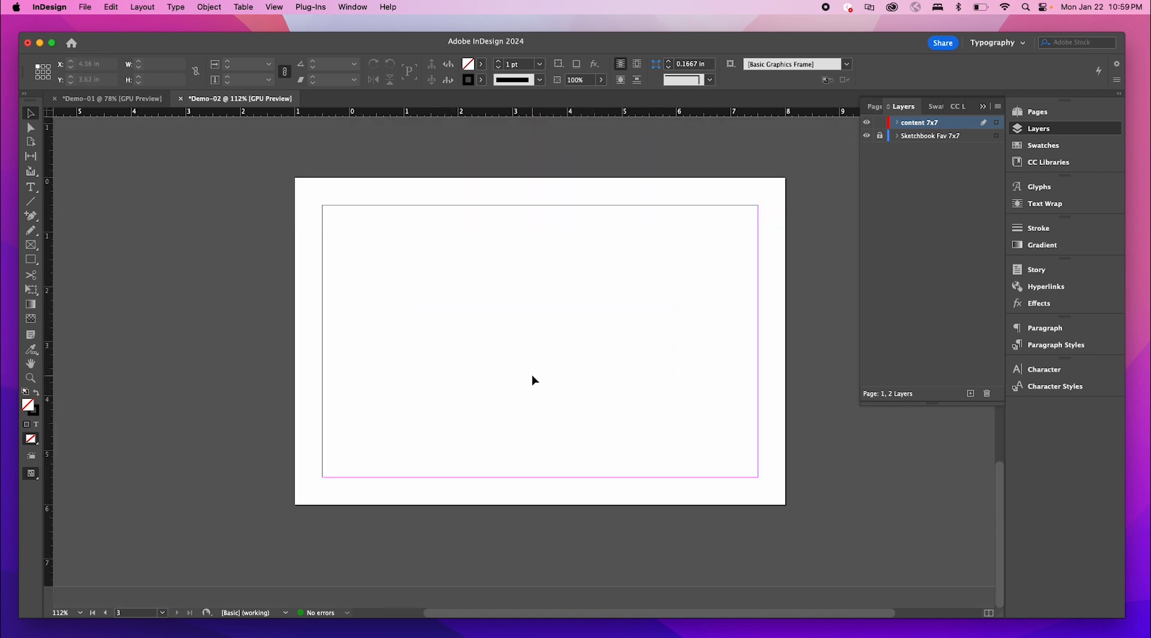
scroll(533, 379, up, 15)
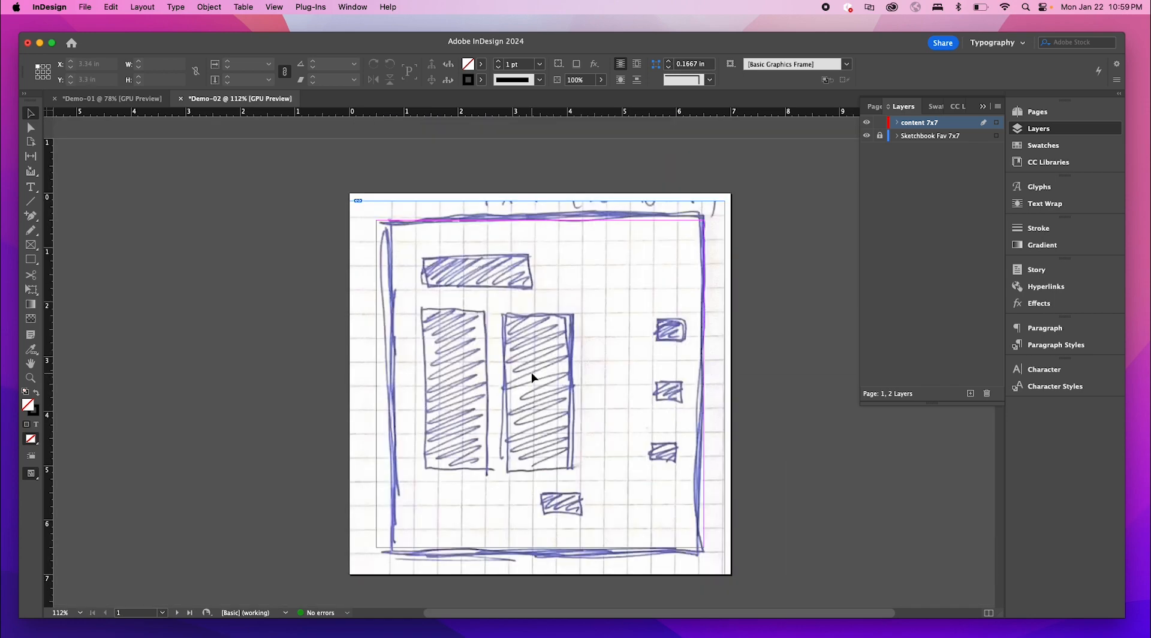
scroll(533, 377, down, 15)
scroll(540, 398, up, 15)
scroll(662, 318, down, 1)
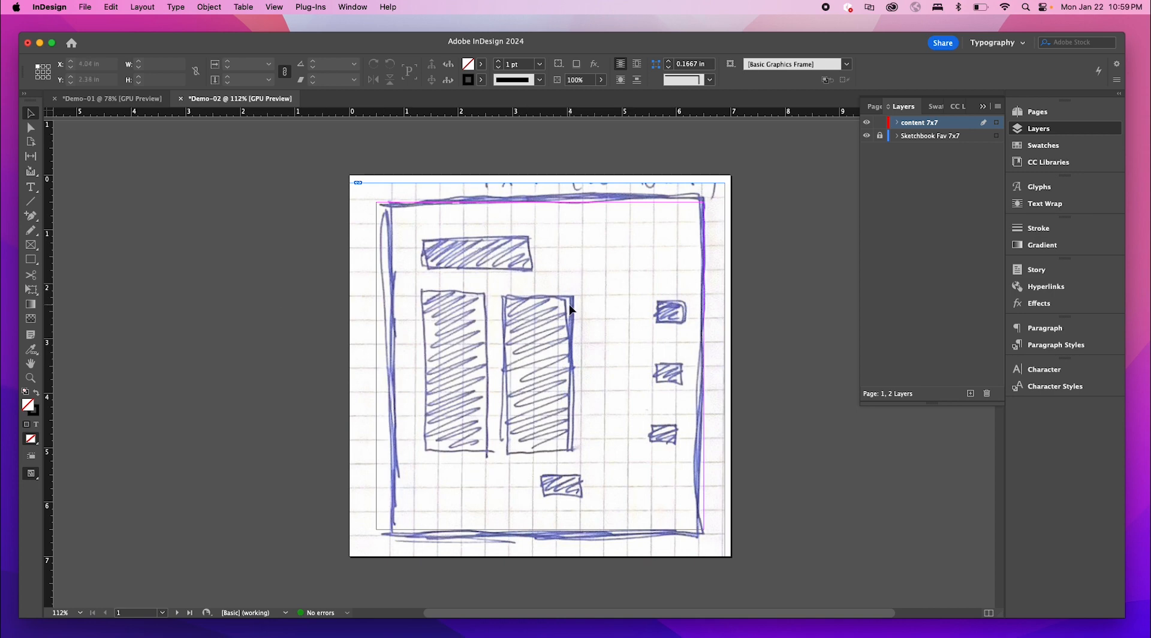
scroll(838, 274, down, 10)
scroll(664, 268, up, 11)
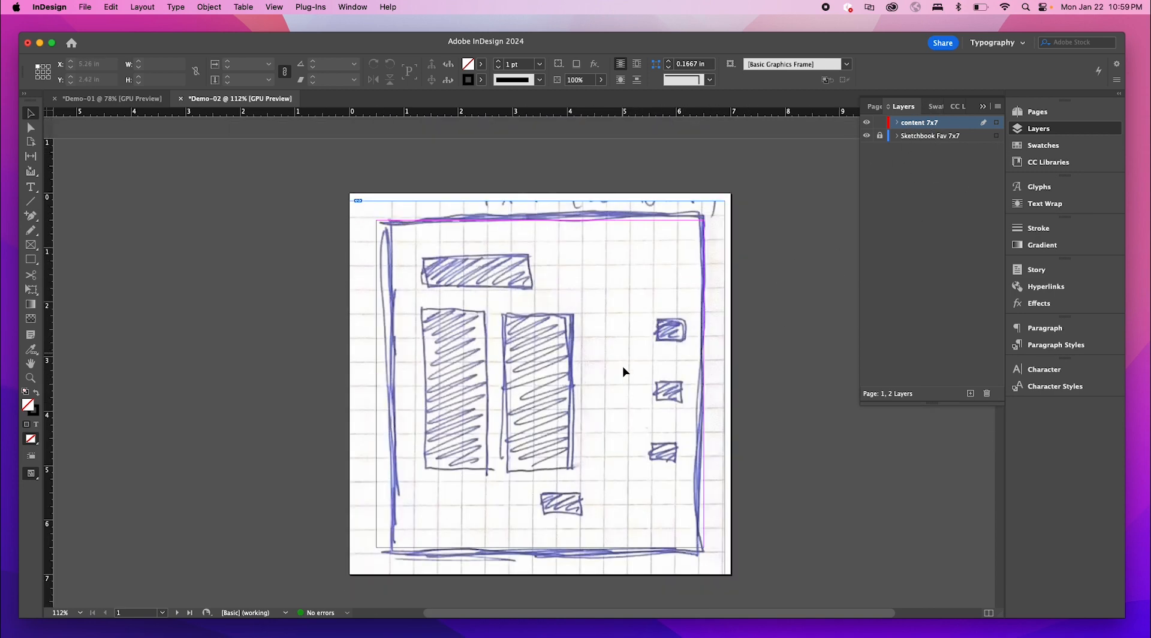
- Make Sketchbook Fav 7x7 the active layer and target page 1 for layout changes
click(914, 137)
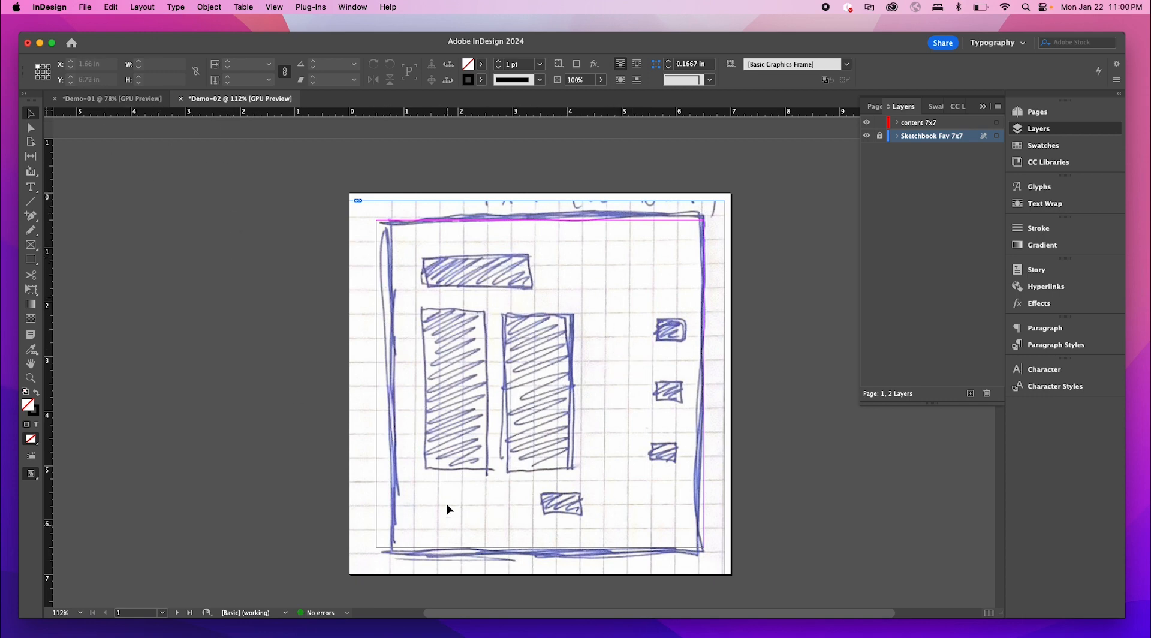
scroll(448, 444, up, 1)
scroll(447, 444, down, 1)
scroll(448, 443, right, 1)
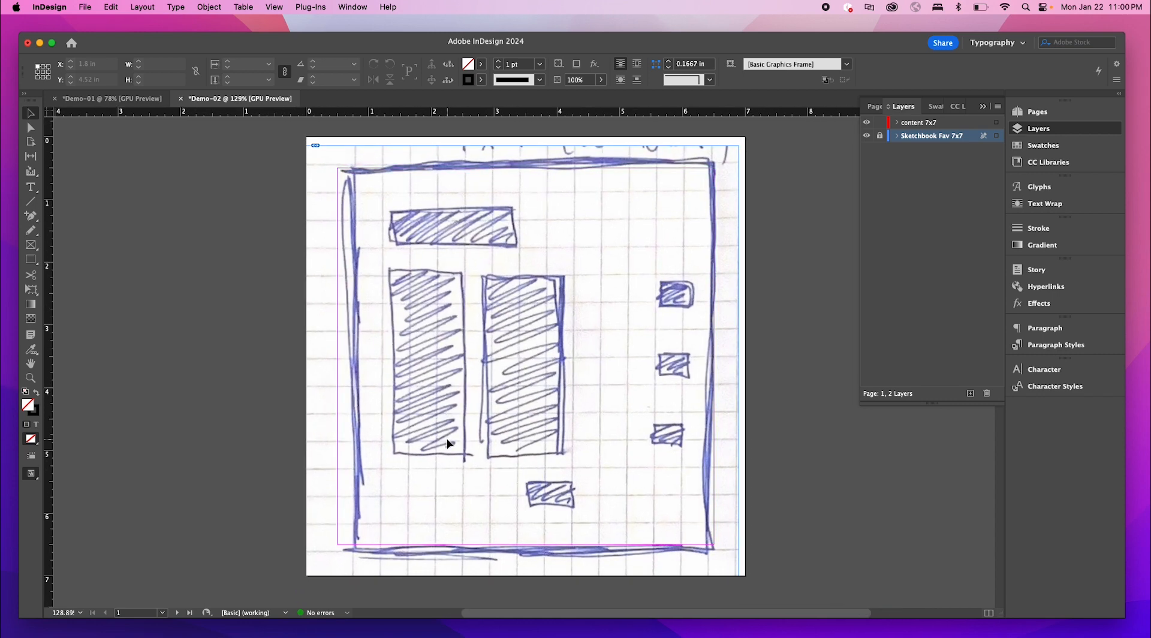
click(1056, 112)
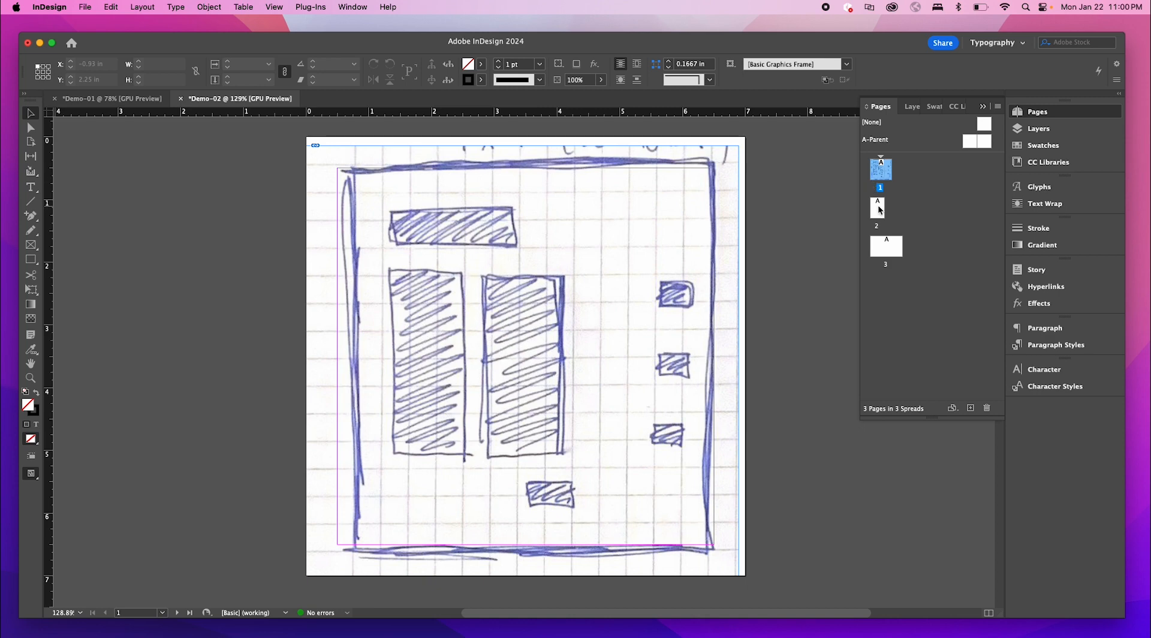
click(879, 207)
click(885, 173)
- Set the number of columns on page 1 to 5 in Margins and Columns, with the sketch previewed beneath
click(110, 6)
mouse_move(137, 8)
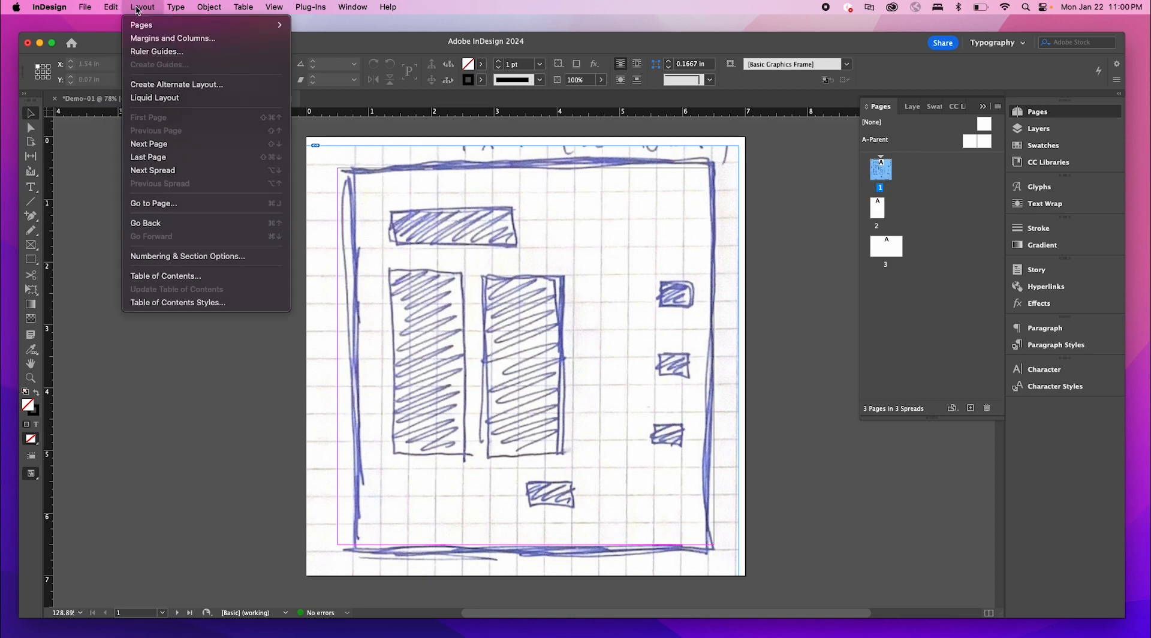
click(171, 39)
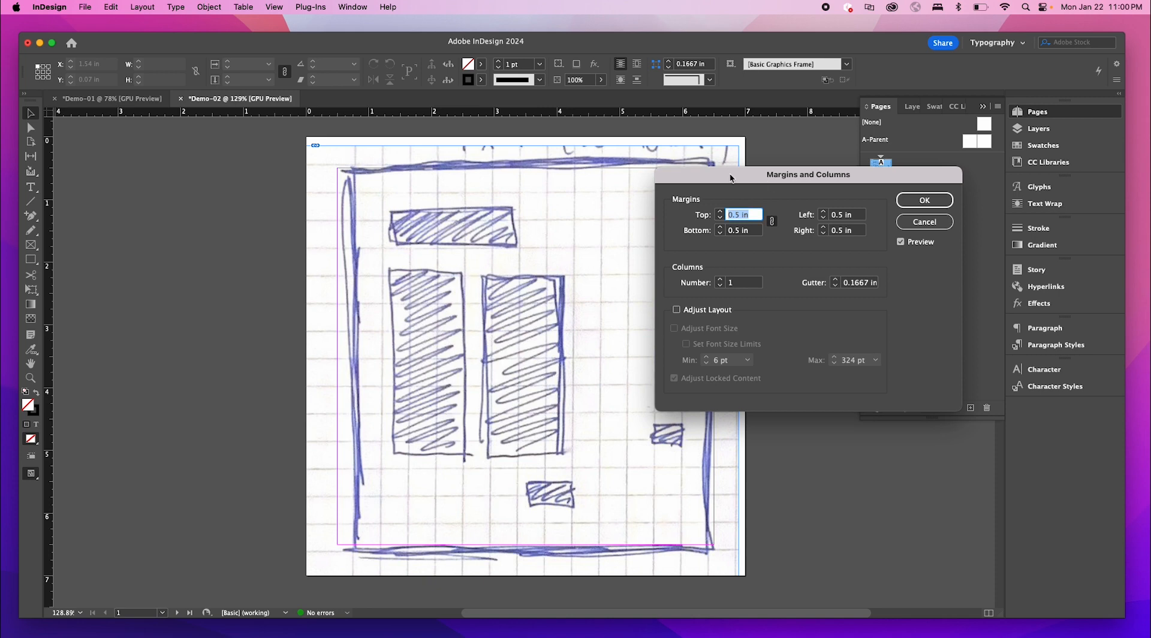
drag(730, 178, 815, 140)
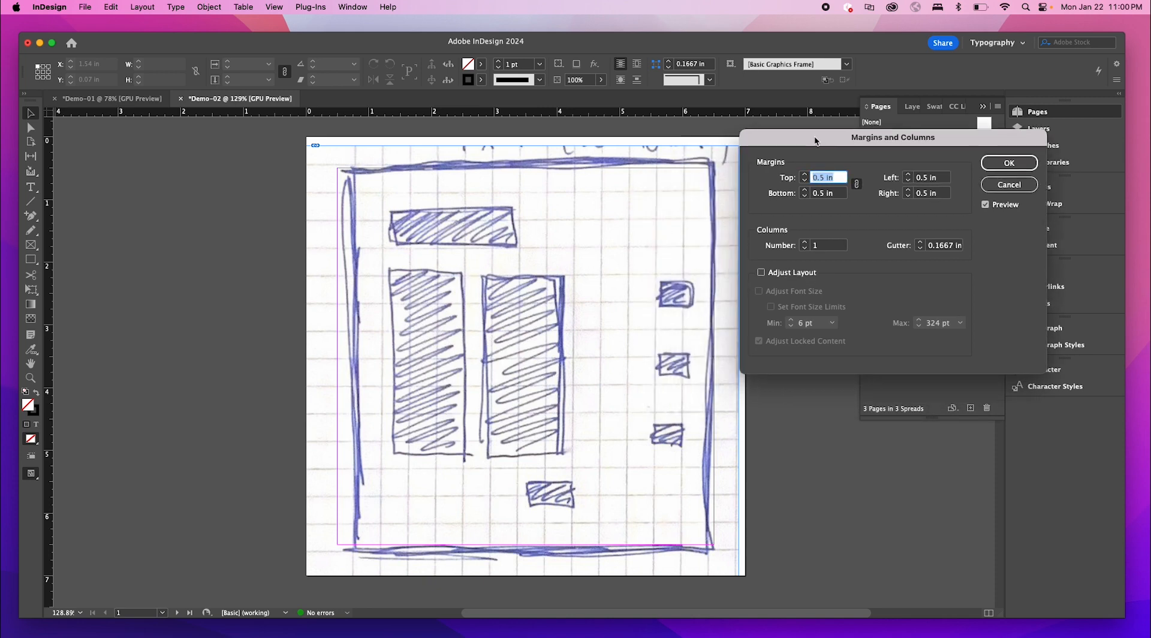
click(805, 242)
click(805, 243)
click(805, 243)
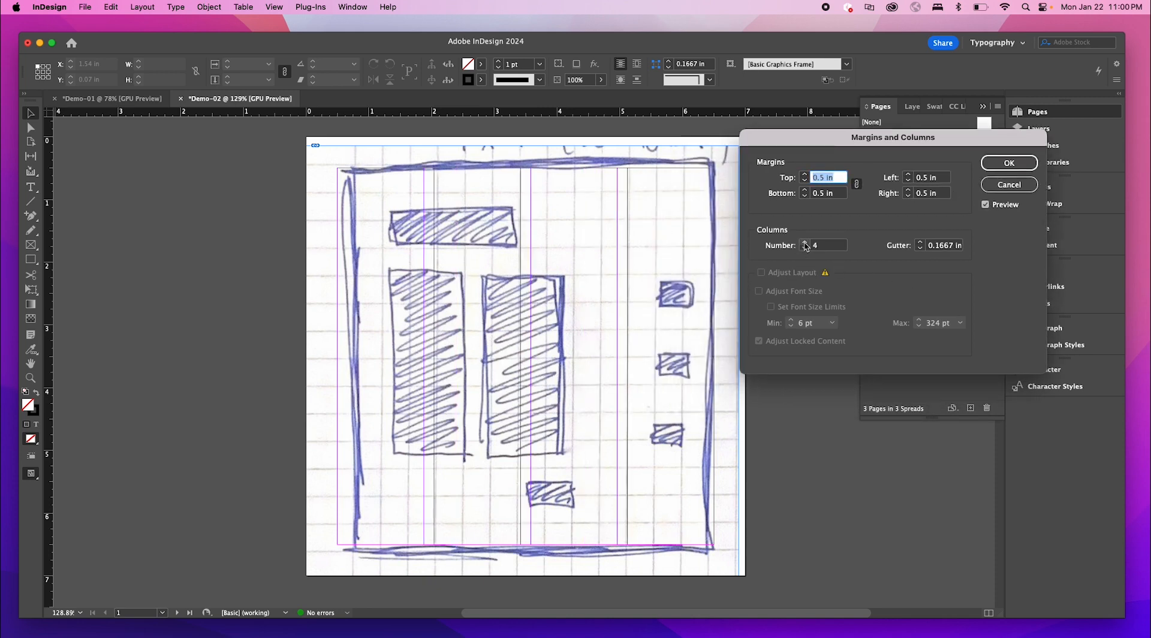
click(805, 242)
click(805, 242)
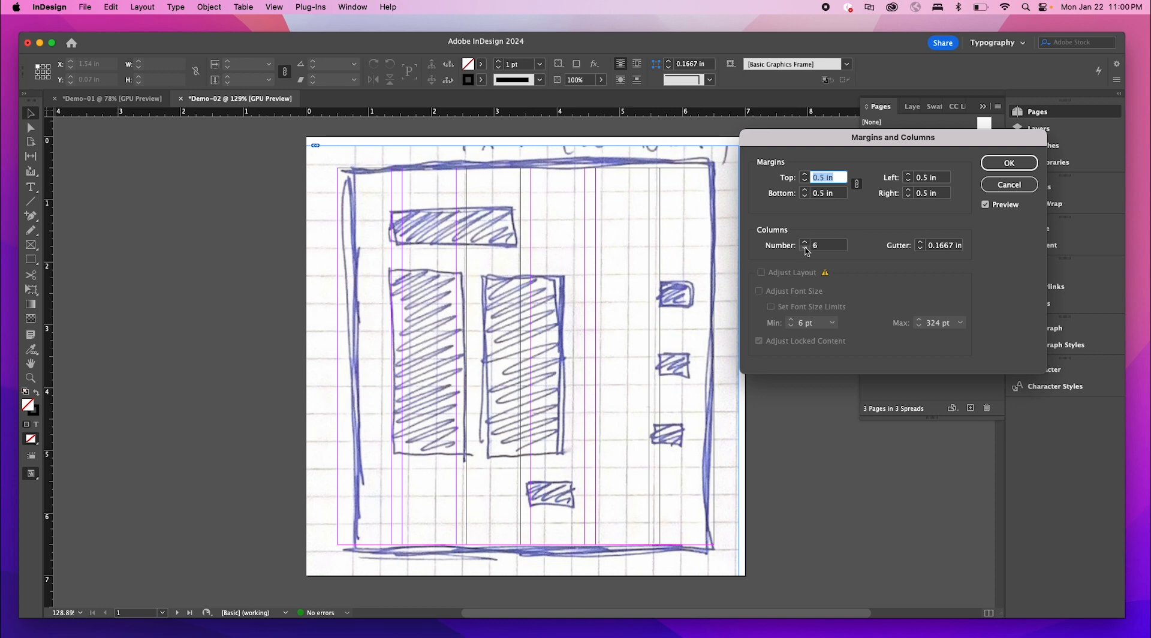
click(806, 248)
click(805, 248)
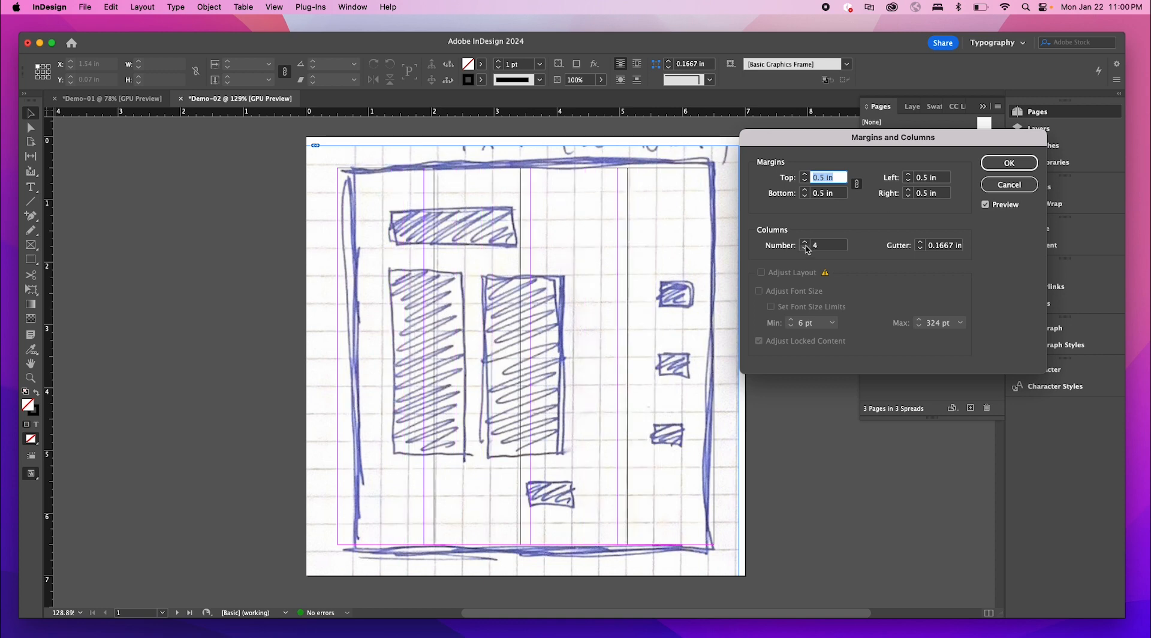
click(805, 242)
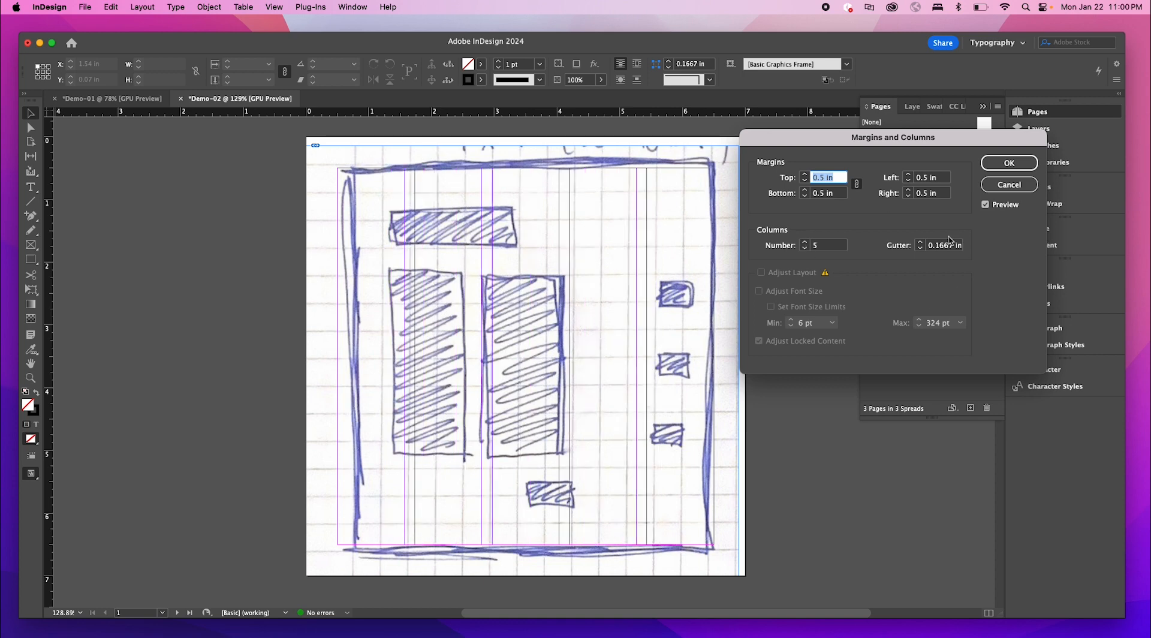
- Set the column gutter on page 1 to 0.1875 in and apply the column settings
click(920, 243)
click(921, 243)
click(921, 242)
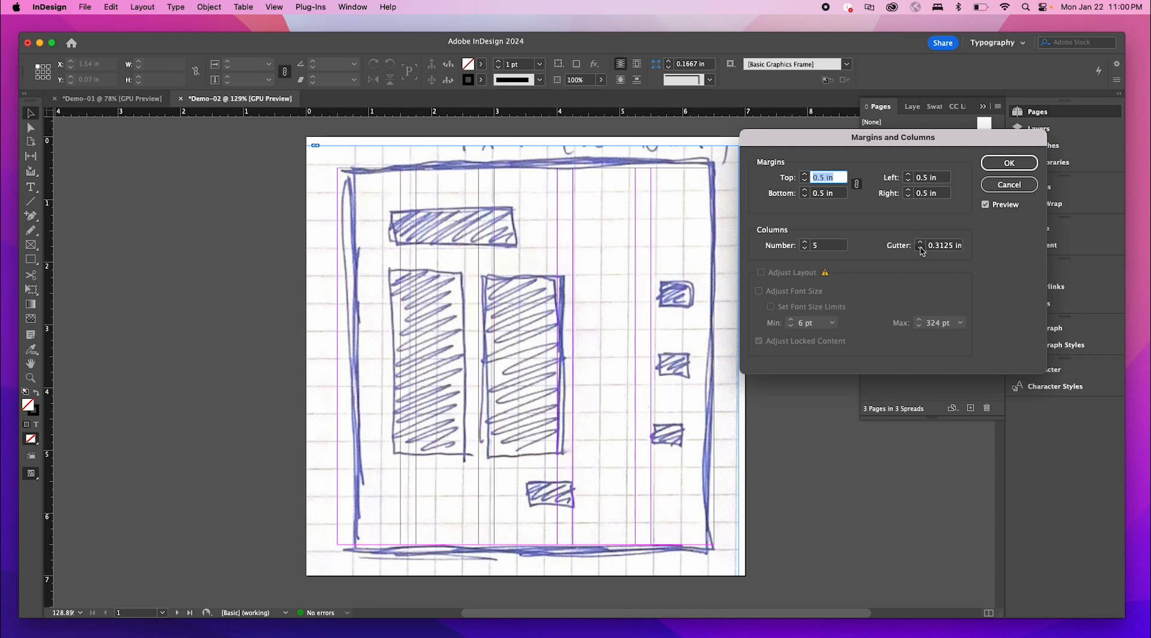
click(921, 249)
click(922, 248)
click(921, 249)
click(921, 243)
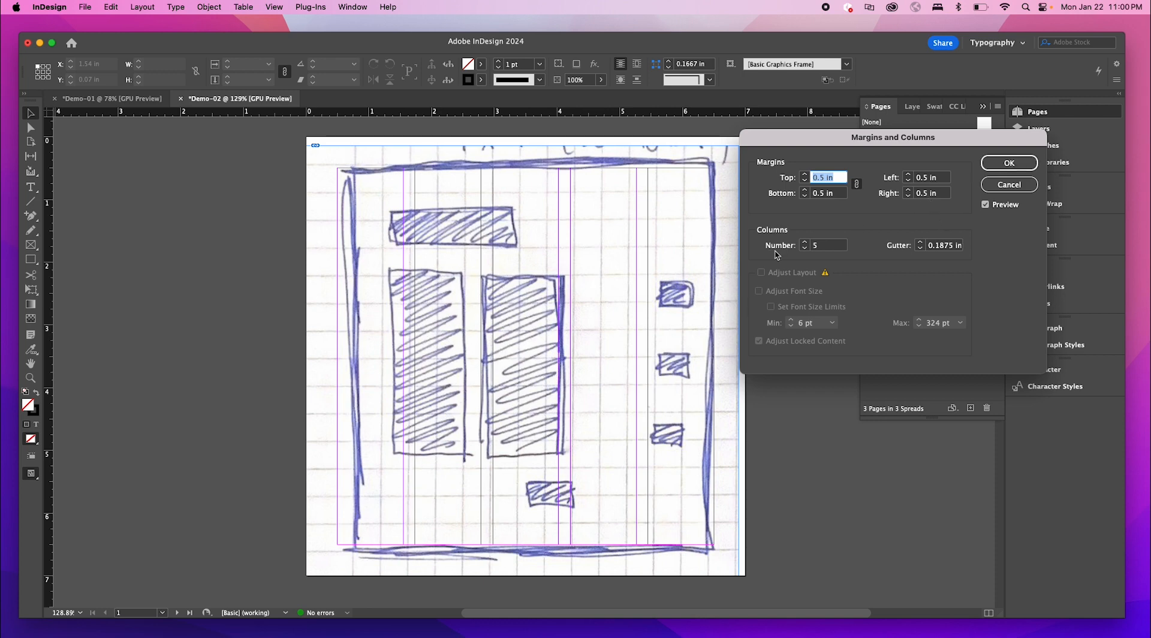
click(1009, 163)
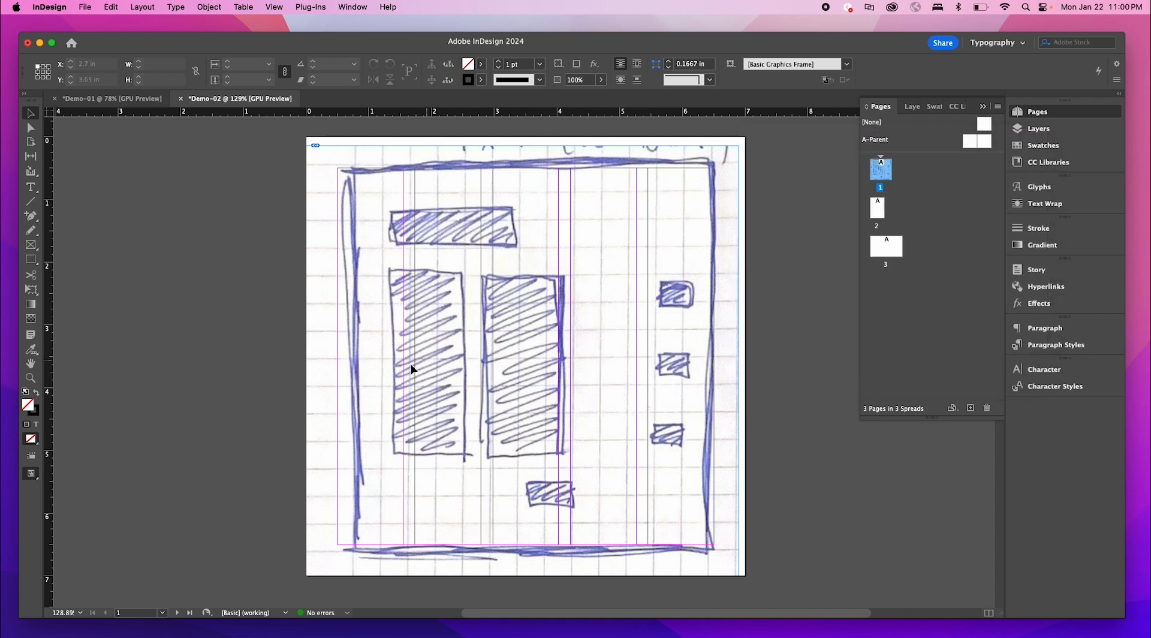
- Draw a black-filled rectangle about 1.05 by 2.99 in on the content 7x7 layer, in the second column over the sketch's first tall block
click(39, 263)
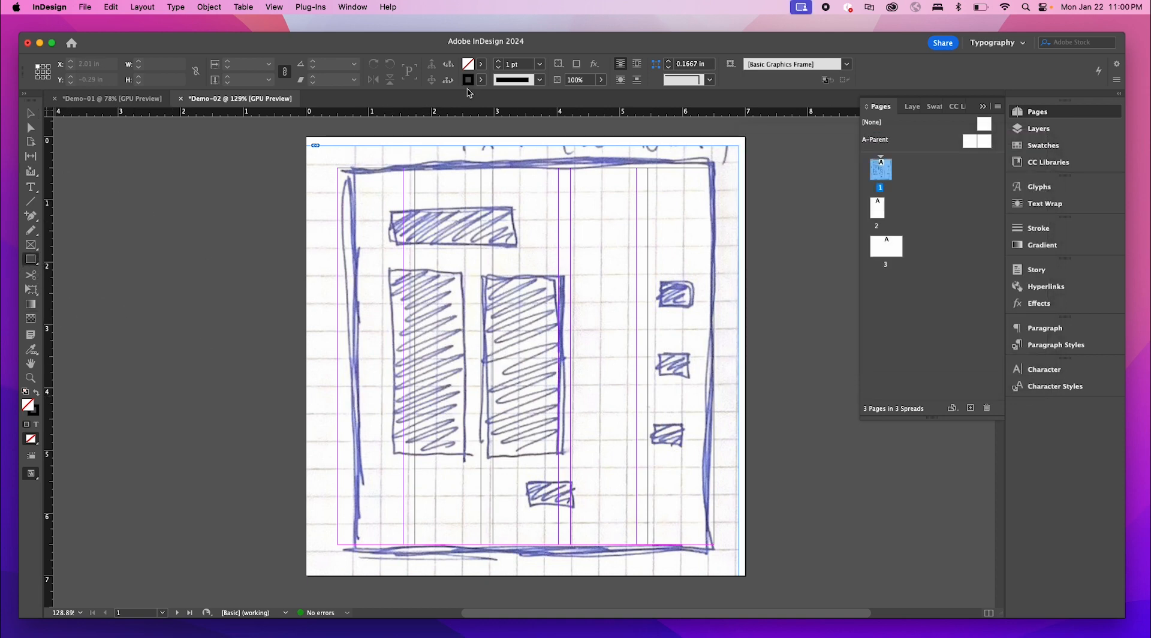
click(480, 64)
click(384, 141)
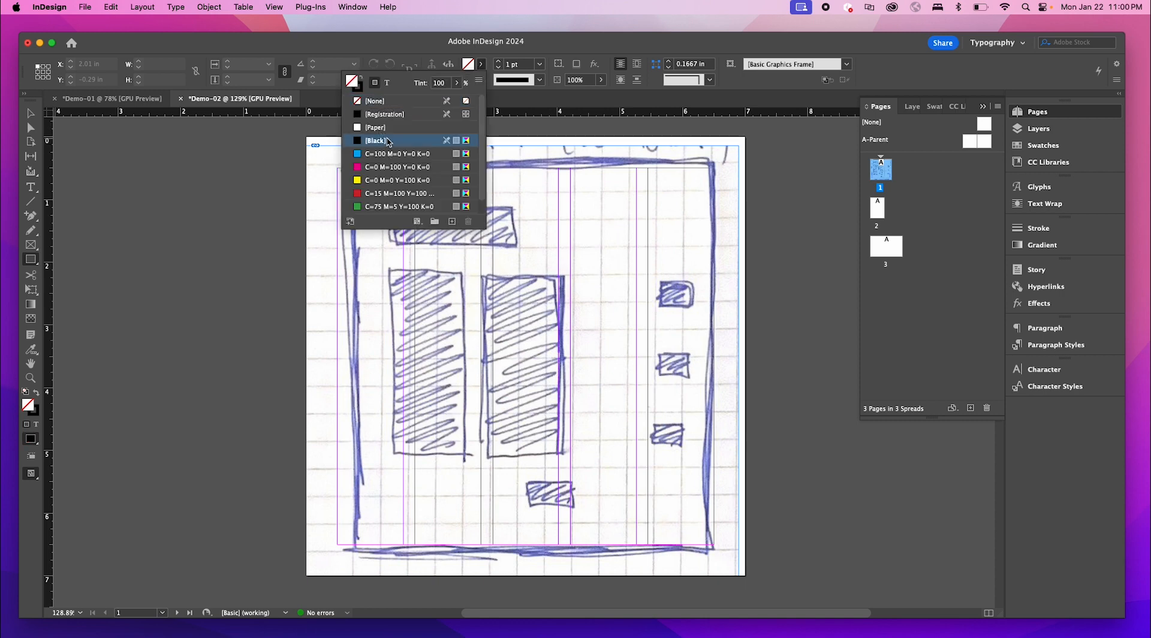
click(484, 68)
click(1032, 130)
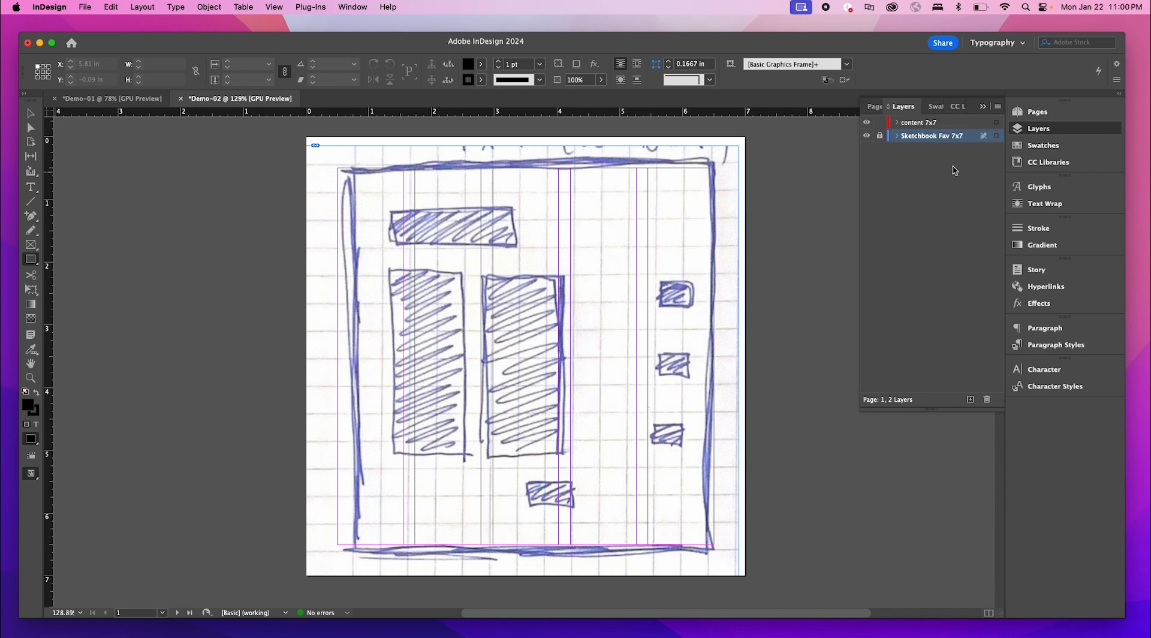
click(930, 127)
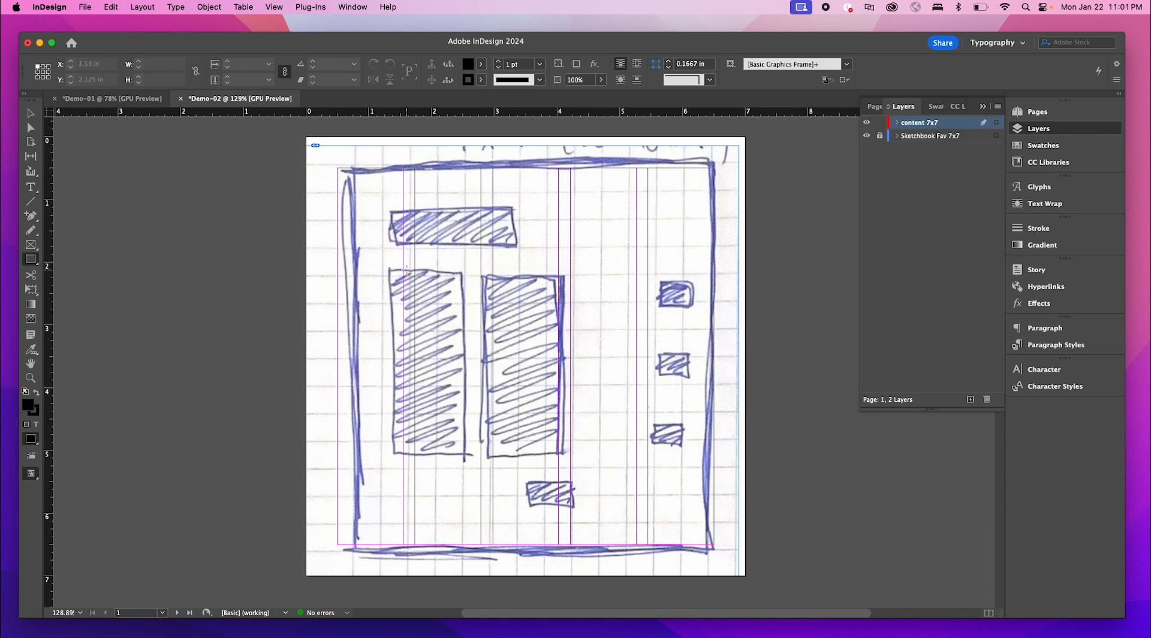
drag(415, 269, 481, 456)
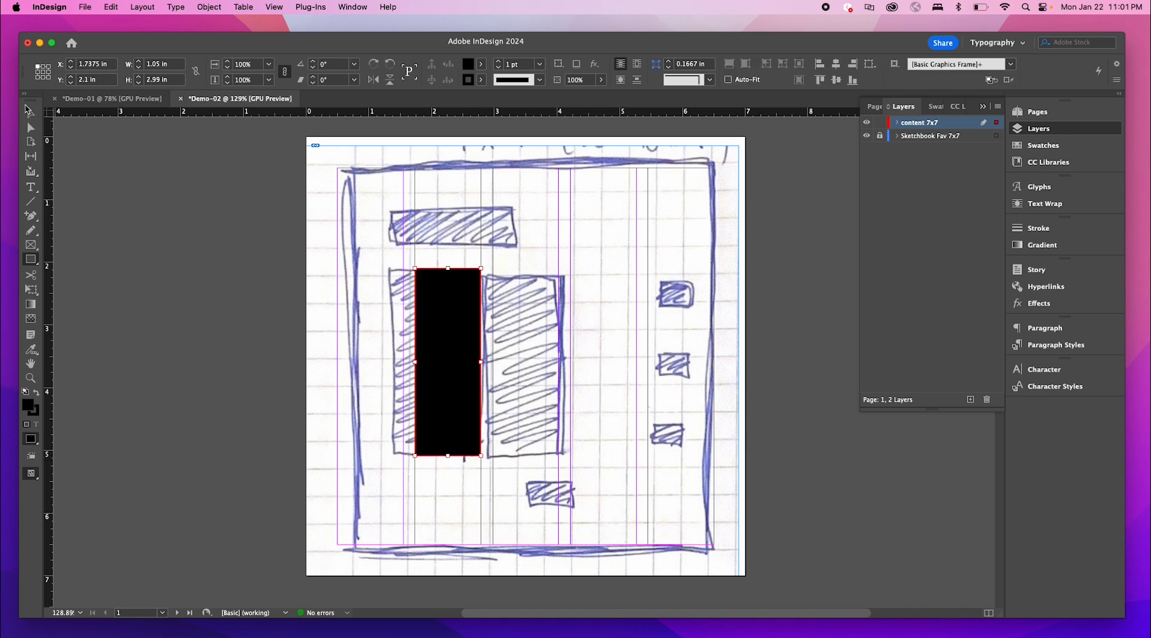
click(220, 328)
click(648, 336)
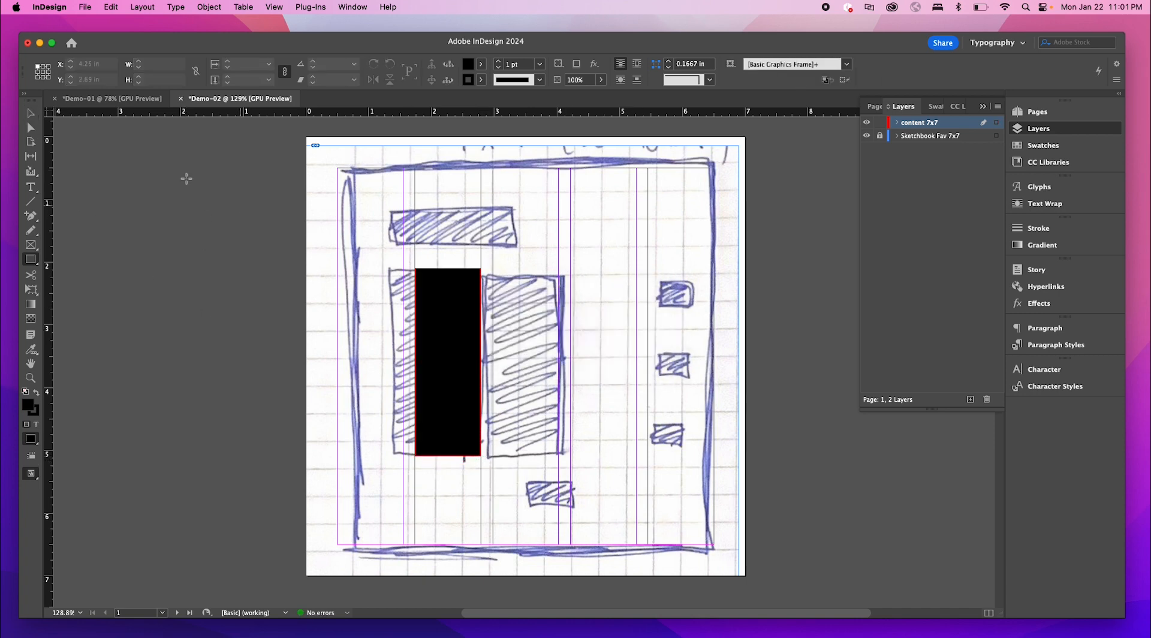
- Remove the stroke from the black rectangle in the second column
click(33, 114)
click(446, 334)
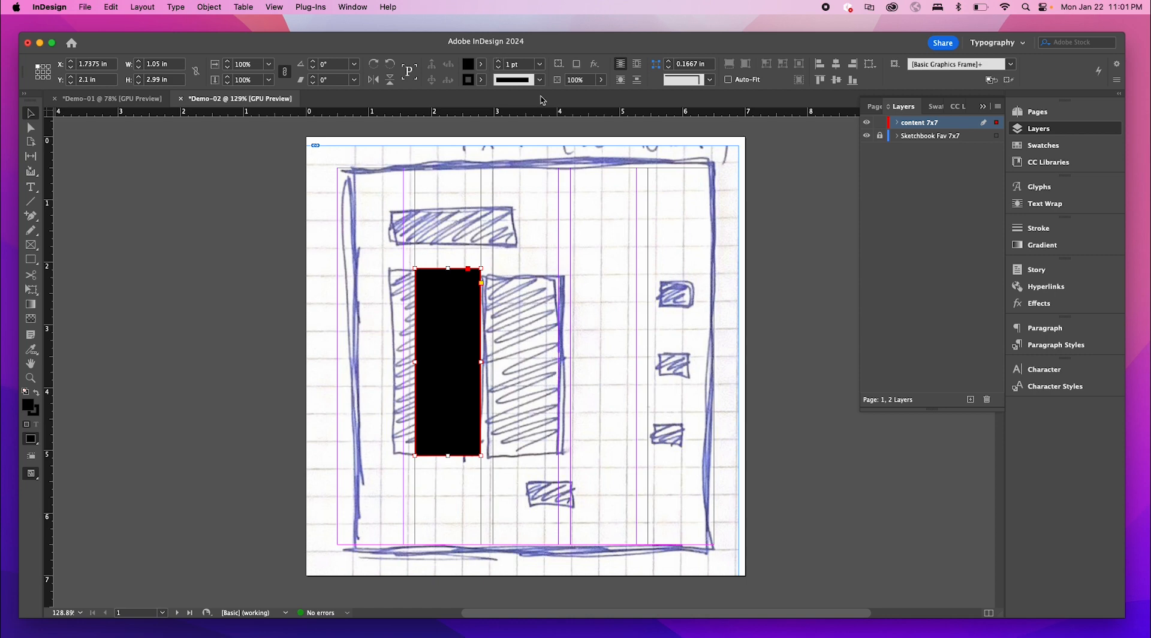
click(601, 80)
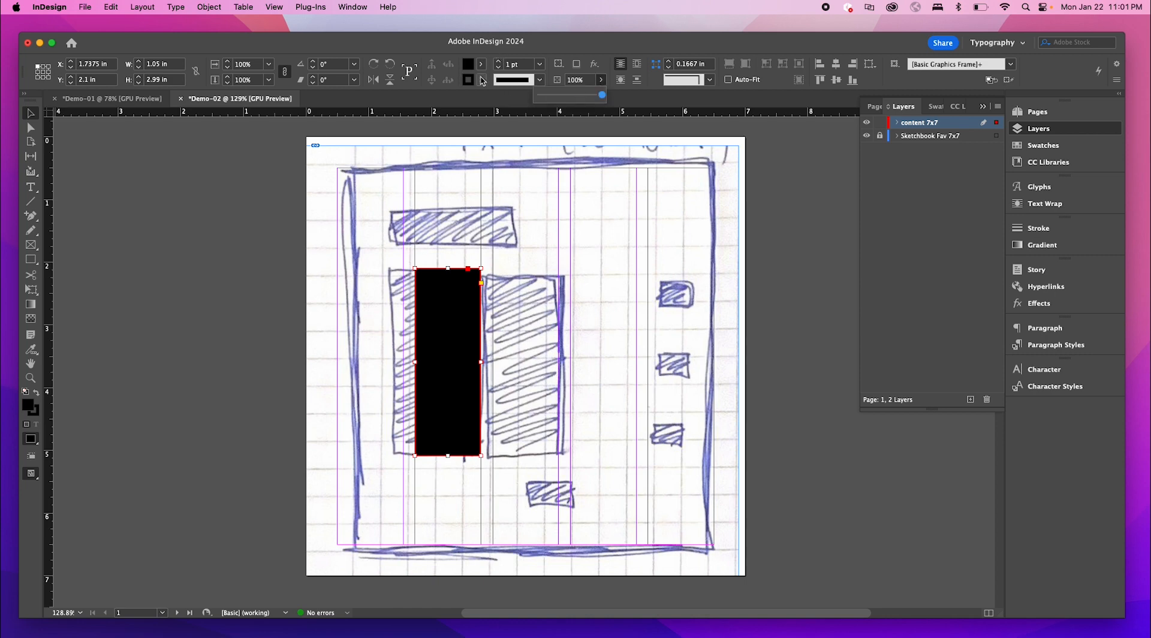
click(482, 81)
click(464, 100)
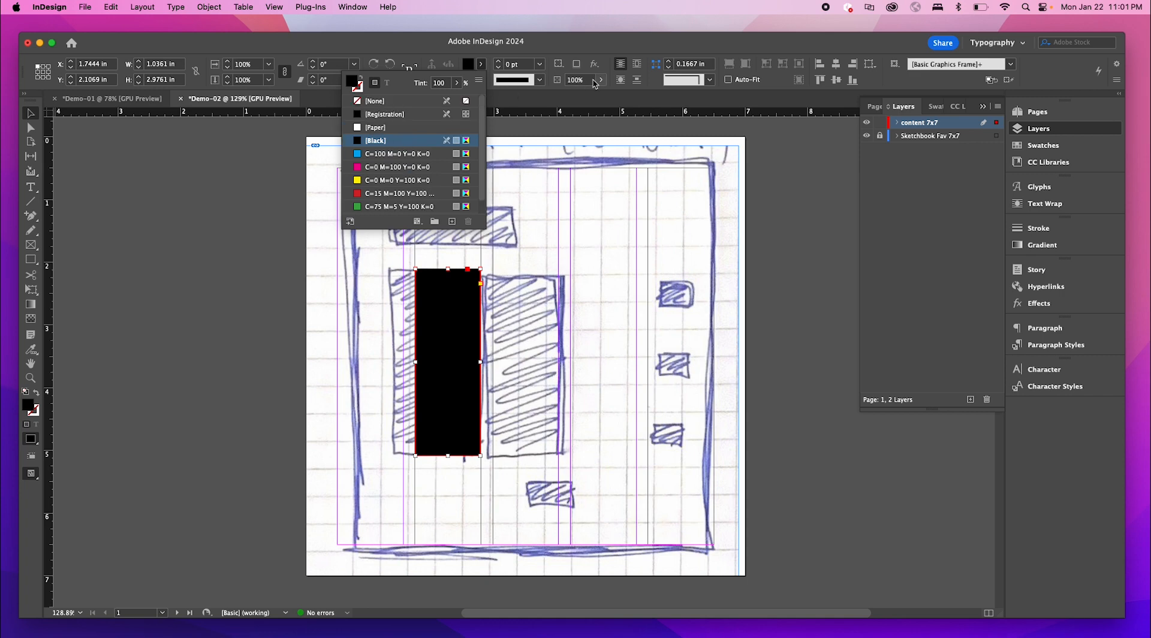
- Lower the opacity of the black rectangle in the second column to 49%
click(600, 80)
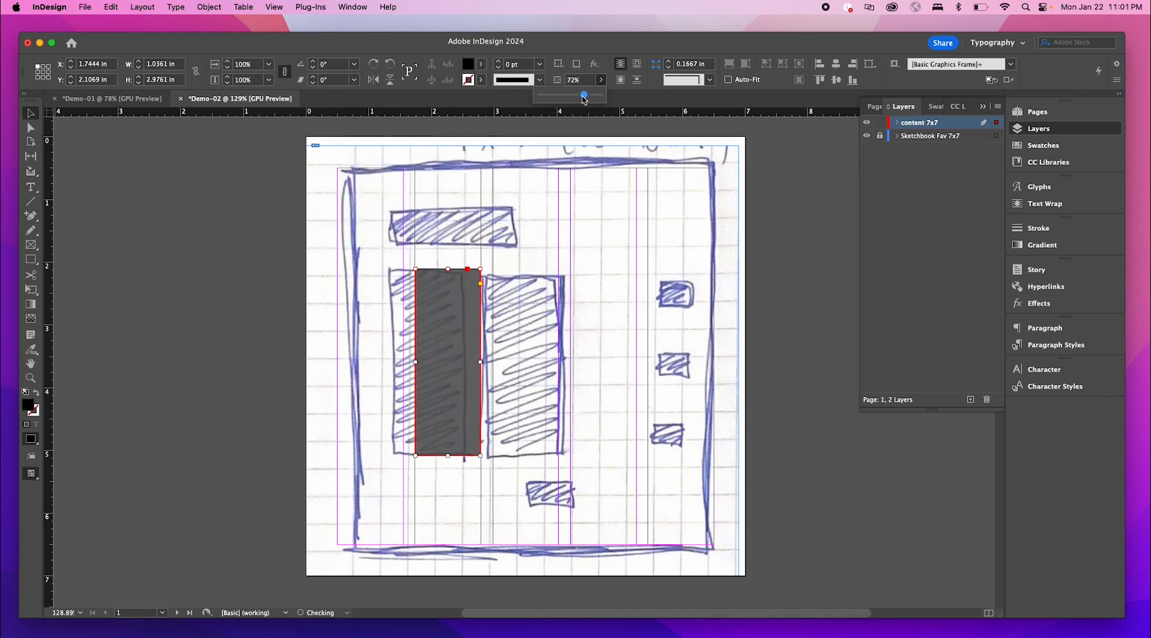
drag(584, 99, 569, 99)
click(541, 344)
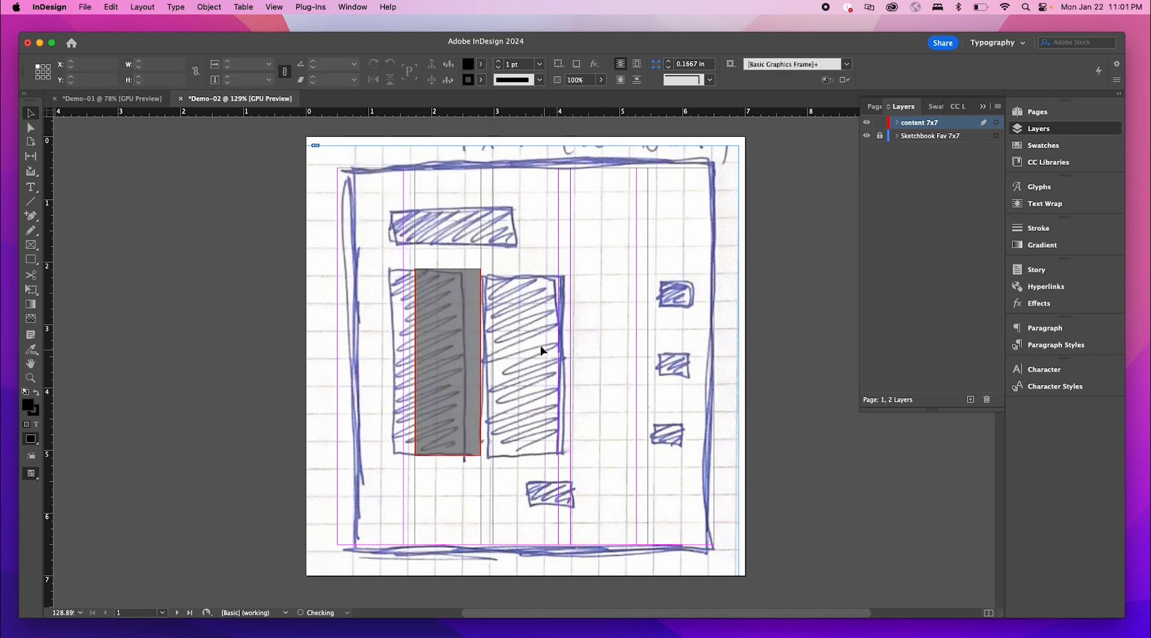
- Duplicate the translucent rectangle into the third column over the sketch's second tall block, aligned with the original
click(447, 355)
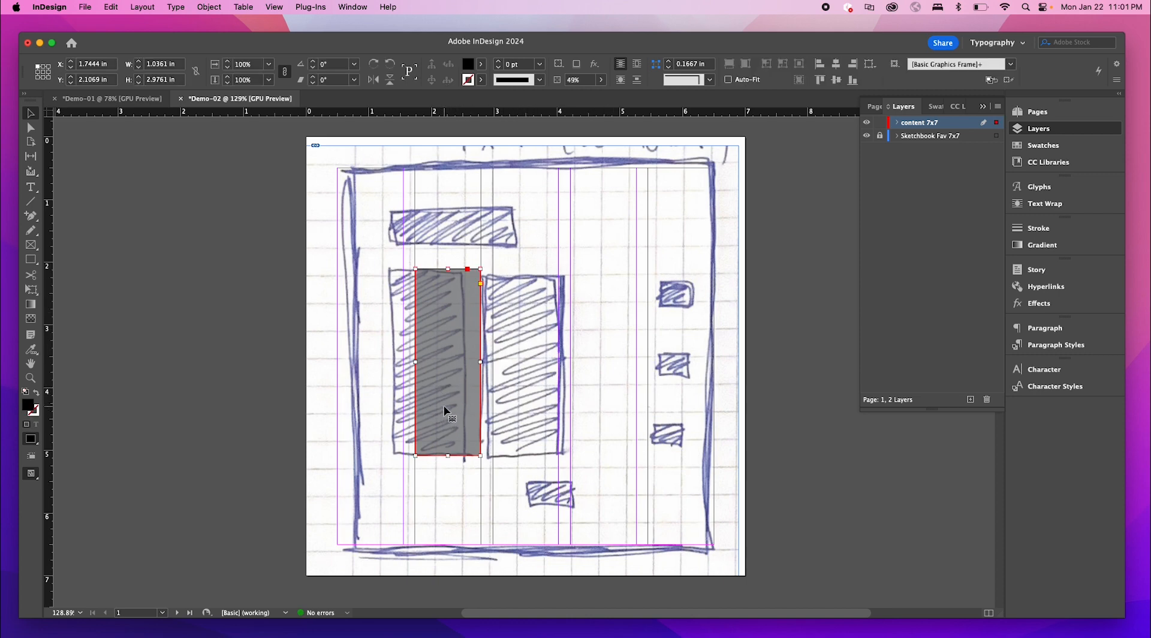
drag(445, 410, 539, 387)
click(612, 403)
- Check the two tall blocks in preview with the Sketchbook Fav 7x7 layer hidden, and restore the guides and sketch
key(w)
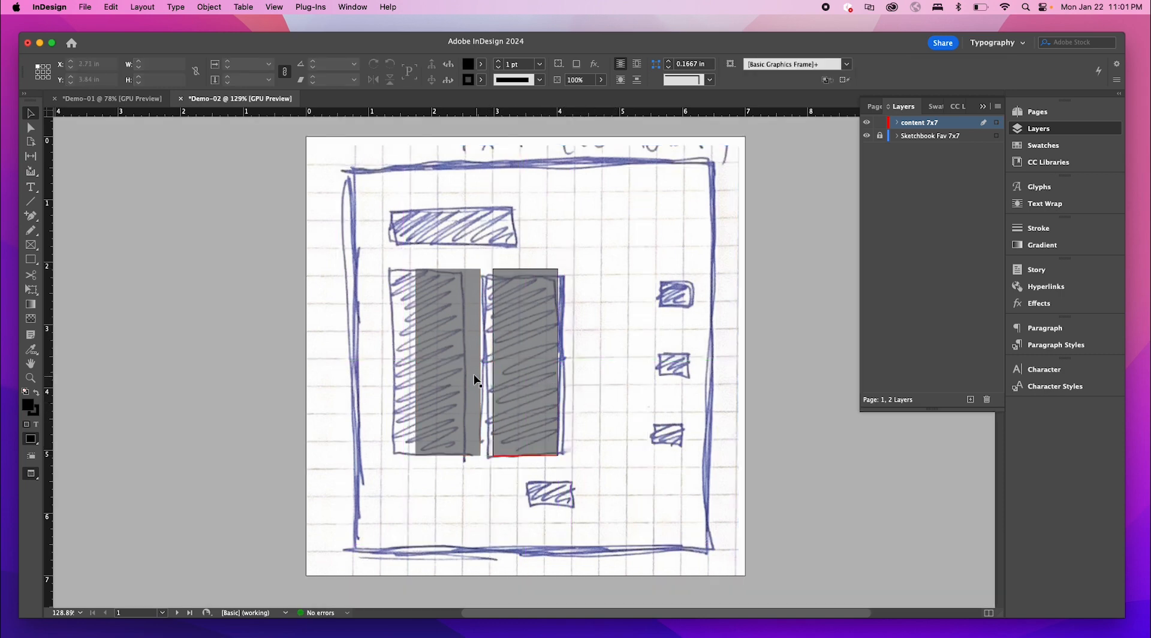
click(867, 137)
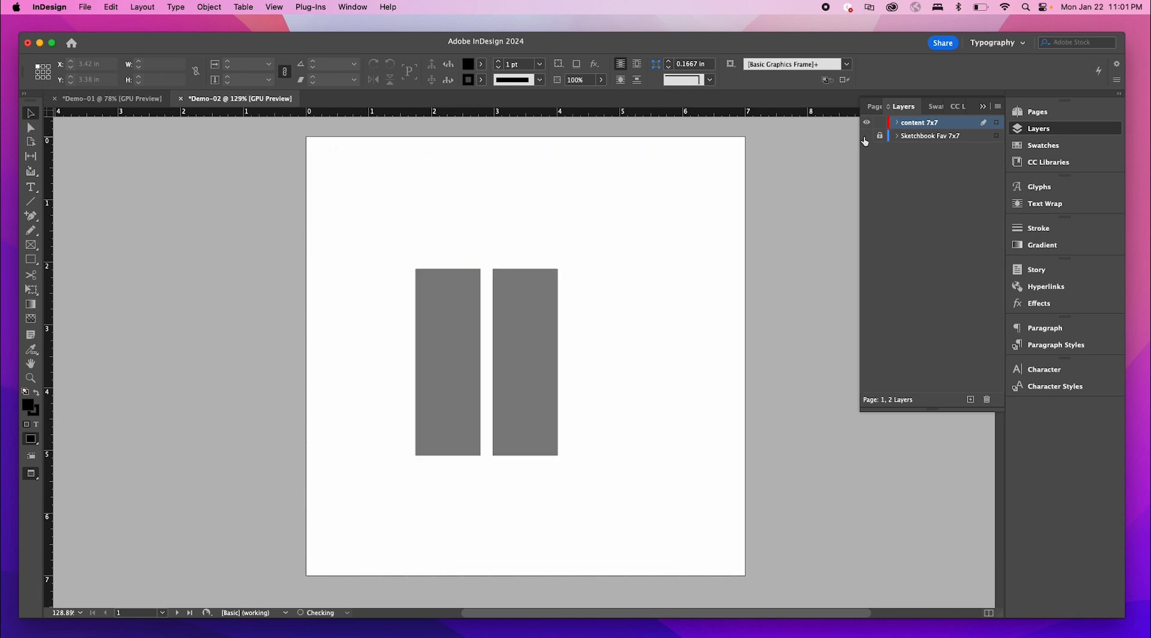
click(510, 356)
key(w)
key(w)
key(w)
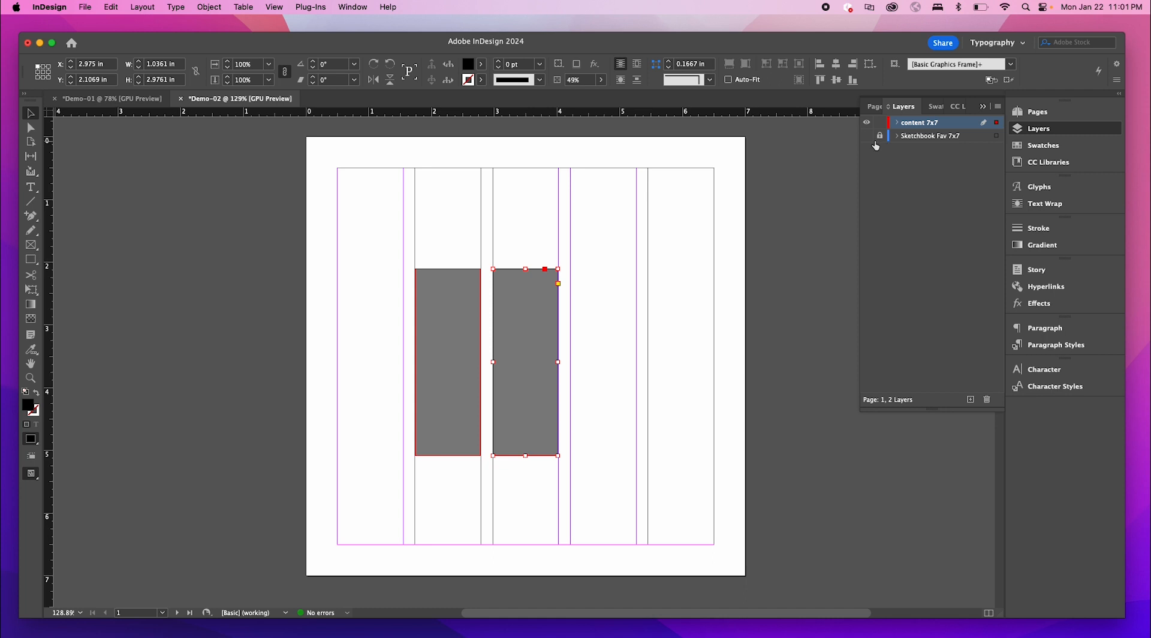
click(866, 137)
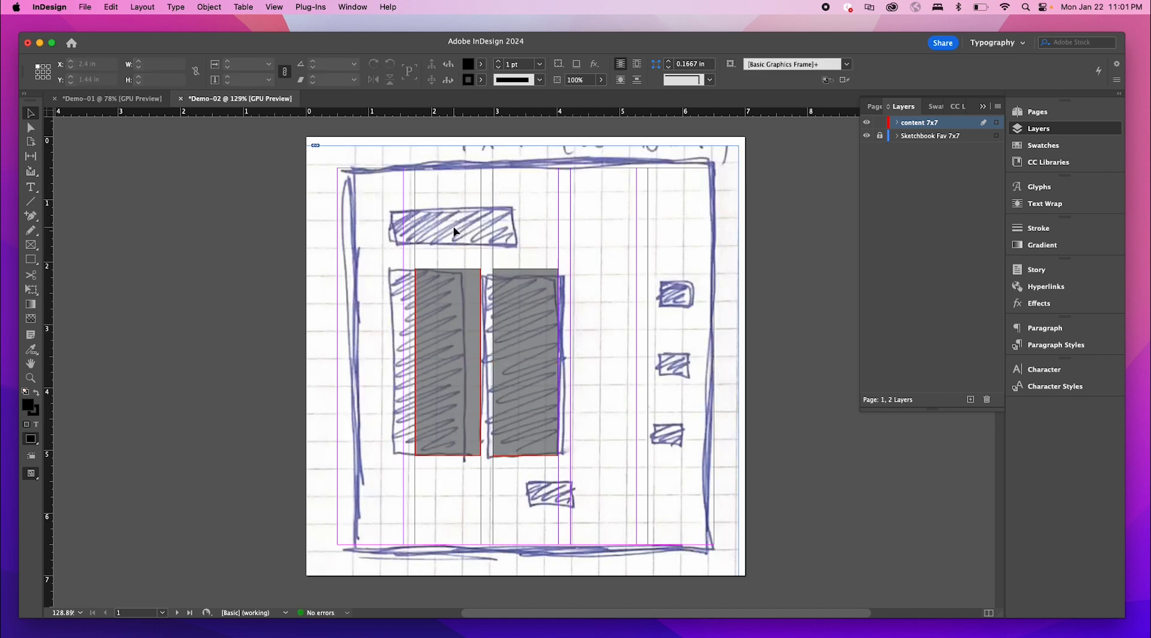
- Draw a black rectangle about 1.94 by 0.59 in over the sketch's heading block, starting at the second column's left guide
click(460, 360)
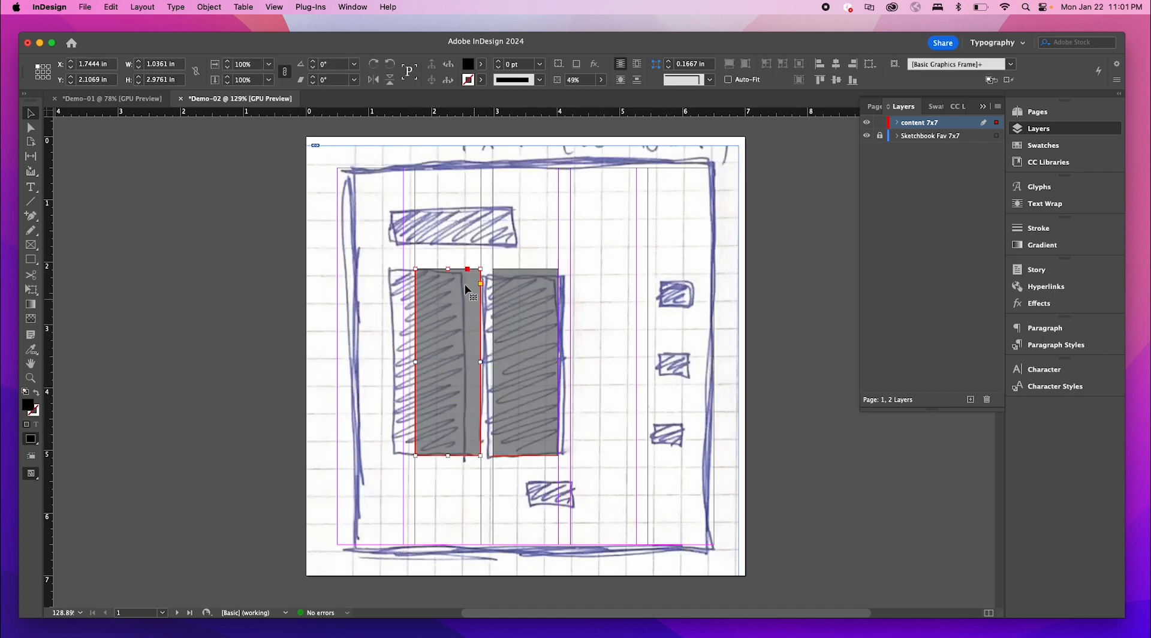
click(449, 223)
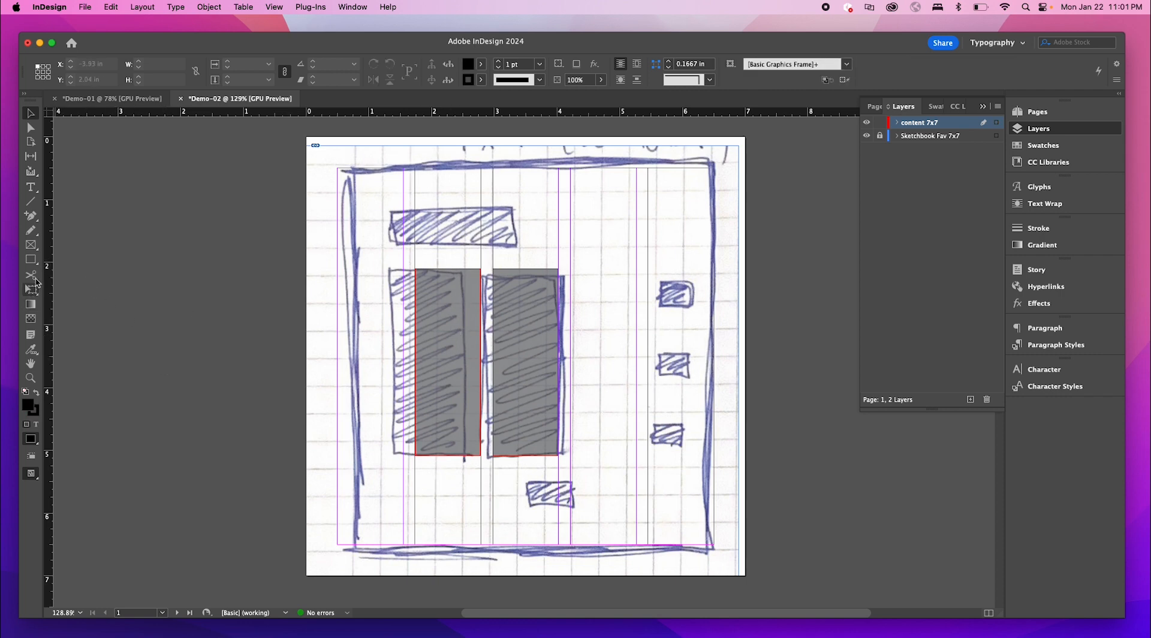
click(31, 259)
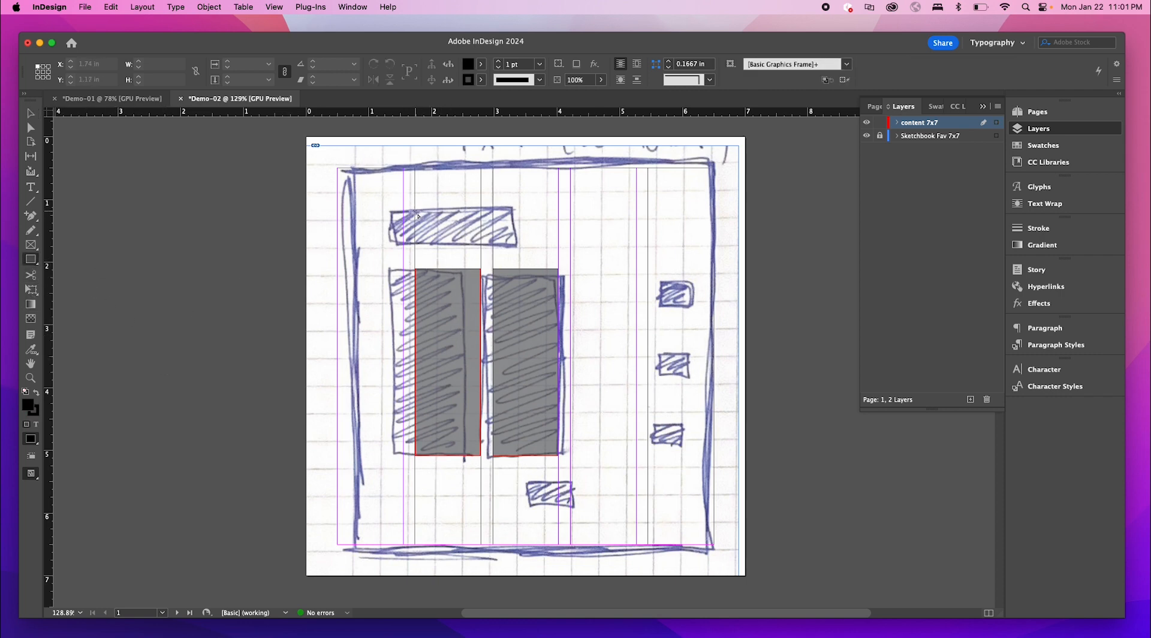
drag(415, 210, 537, 245)
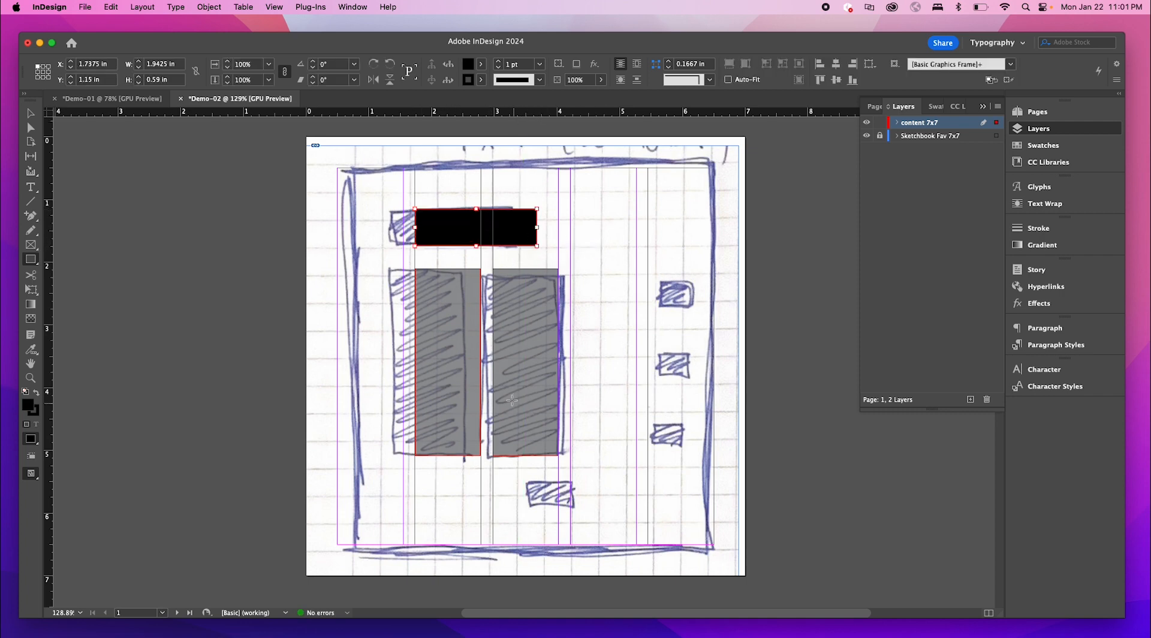
key(v)
- Set the opacity of both tall rectangles to 50%
click(463, 395)
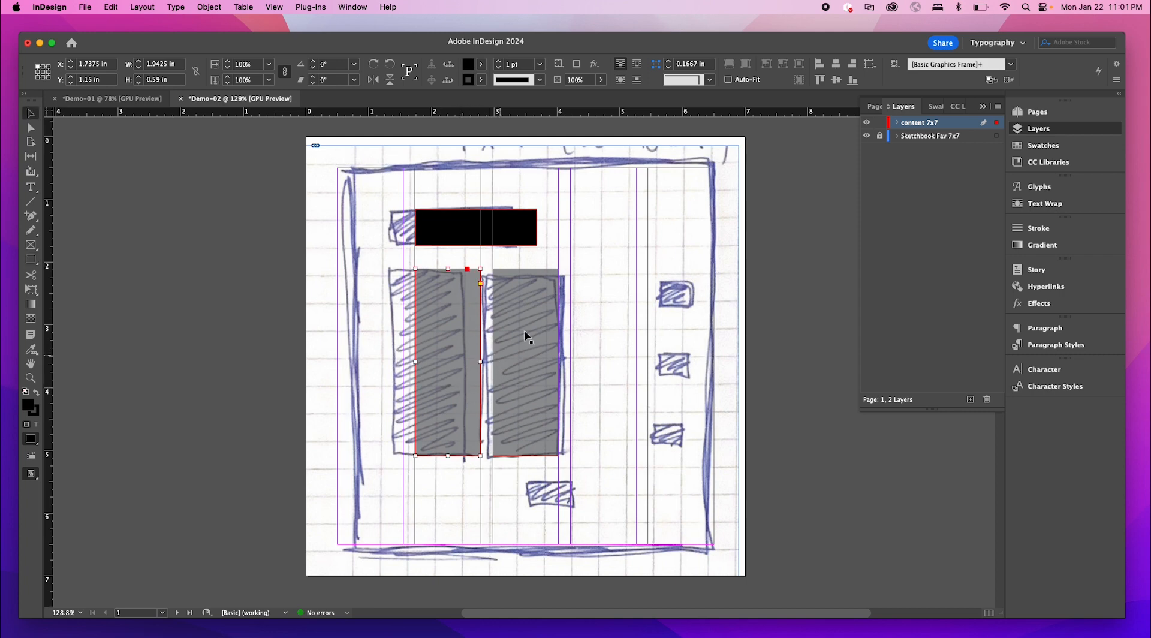
shift+click(525, 300)
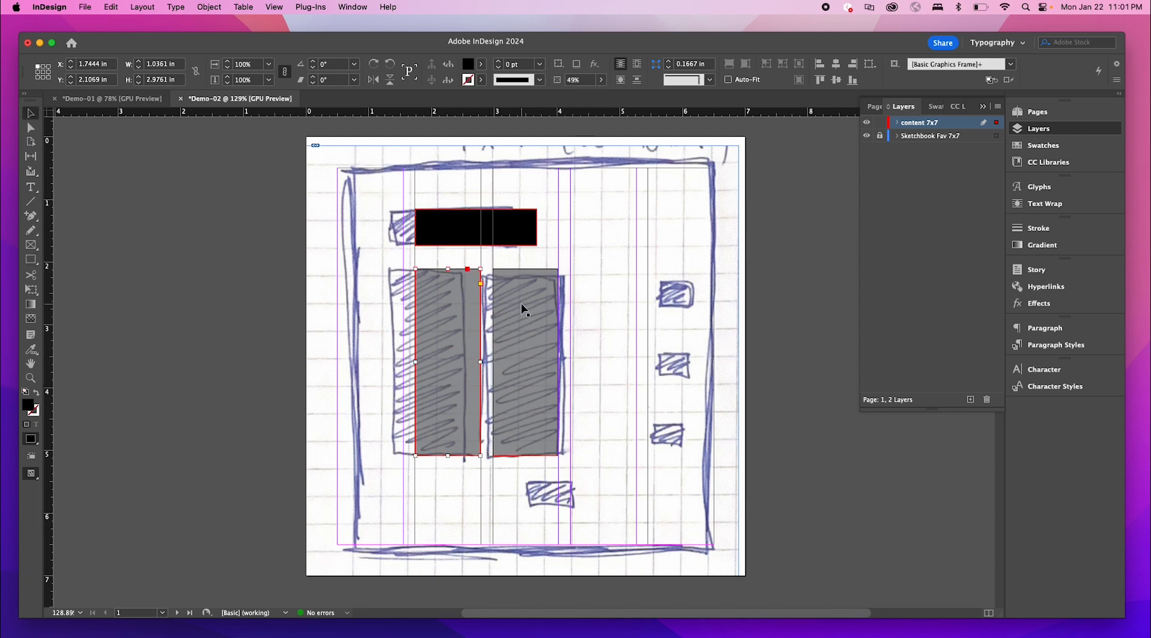
click(581, 79)
text(50)
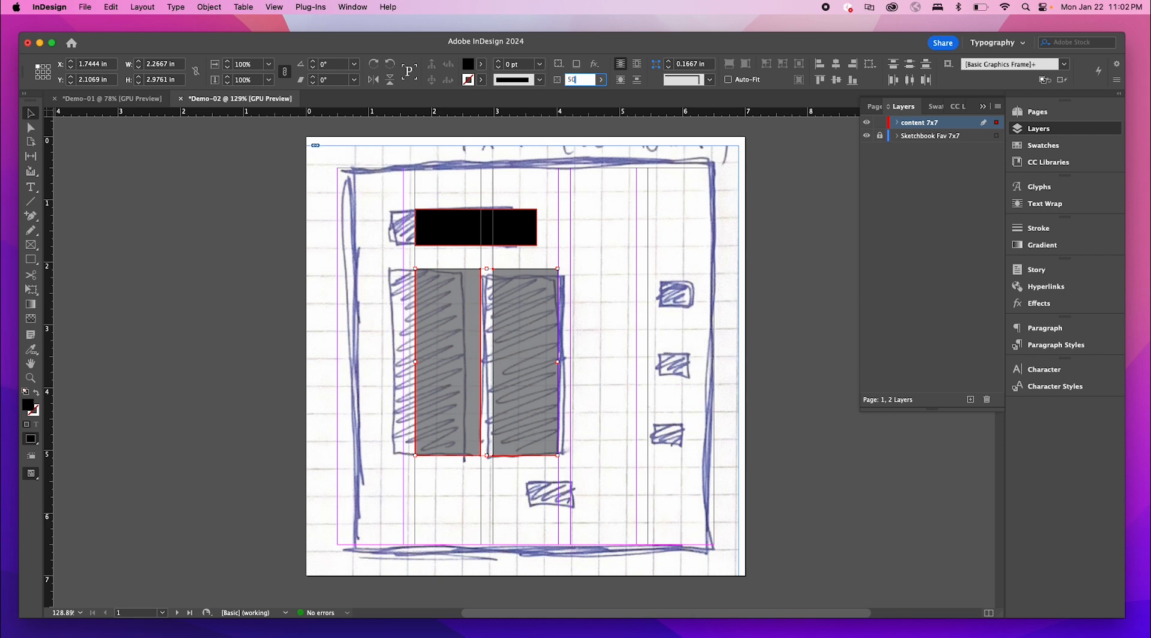
key(Return)
- Set the heading rectangle's opacity to 50% and check the three blocks with the sketch layer temporarily hidden
click(487, 226)
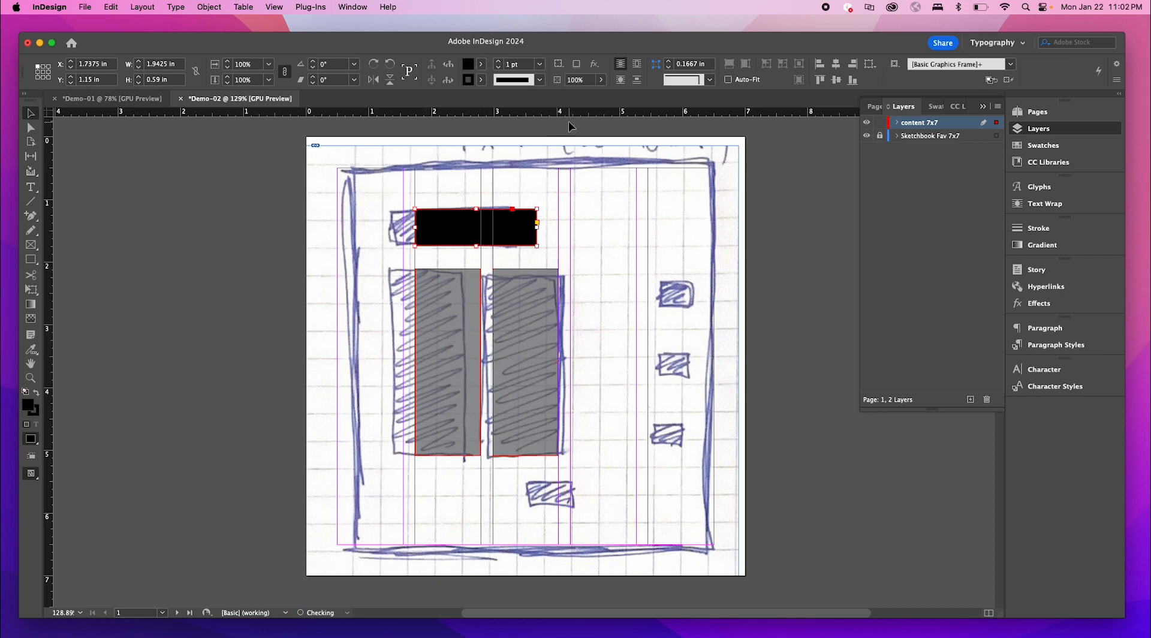
click(576, 79)
text(50)
key(Return)
click(620, 262)
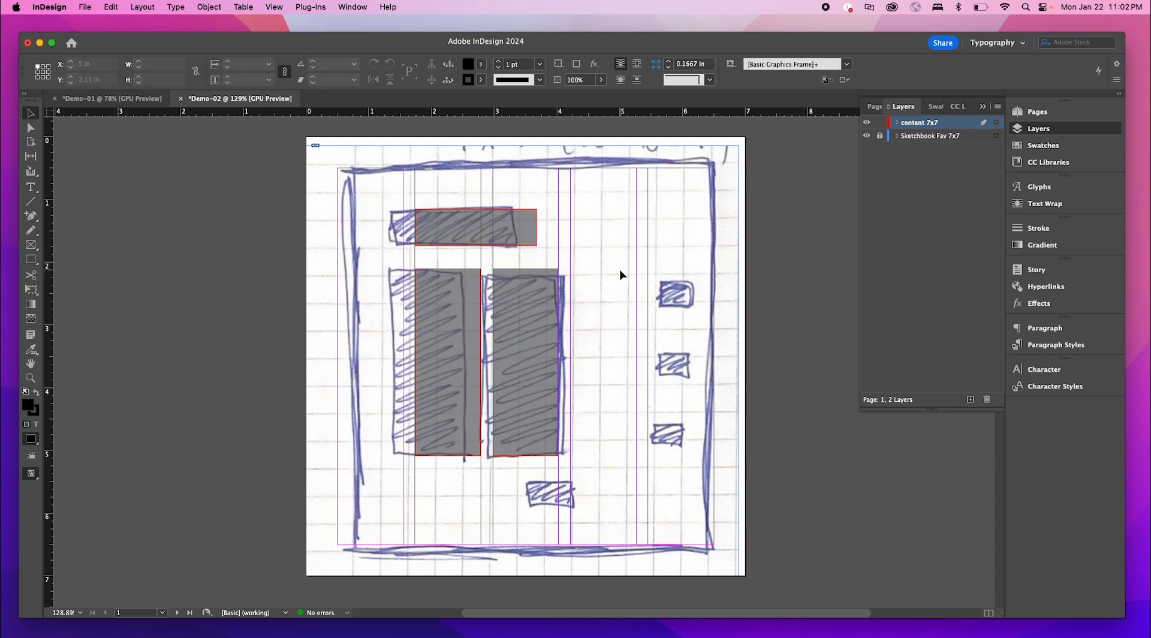
click(867, 136)
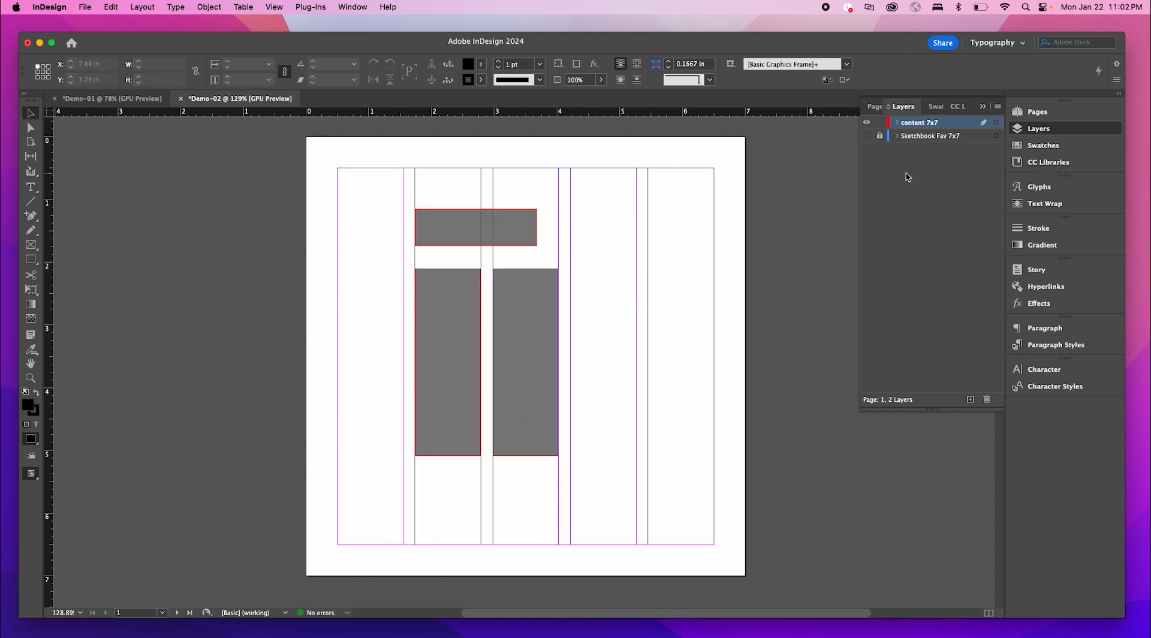
click(867, 136)
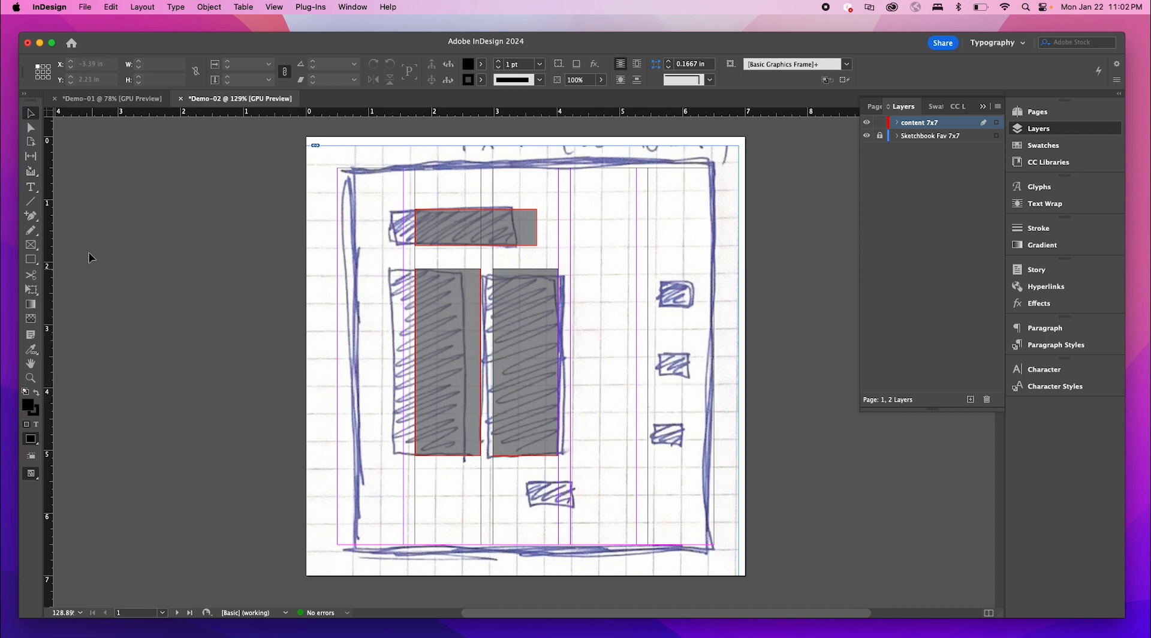
- Draw a black rectangle about 0.53 by 0.44 in at the fifth column's left guide, over the sketch's uppermost small block
key(m)
drag(648, 278, 682, 305)
key(v)
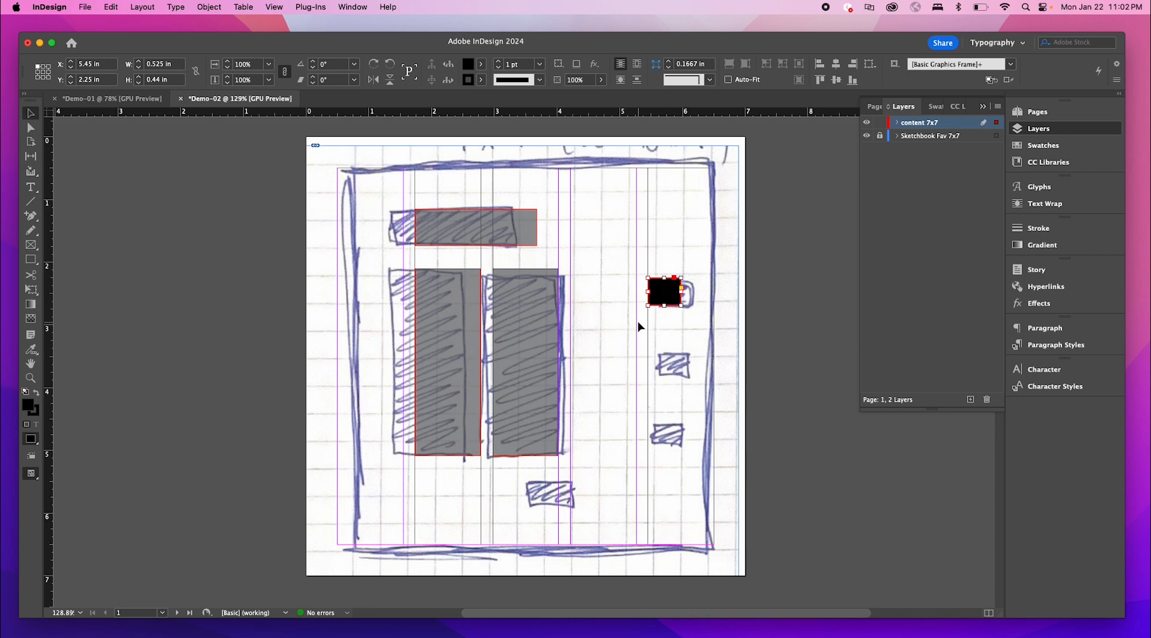
- Paste a copy of the small black rectangle, move it over the second tall block, and delete it
click(609, 307)
click(668, 300)
key(super+c)
key(super+v)
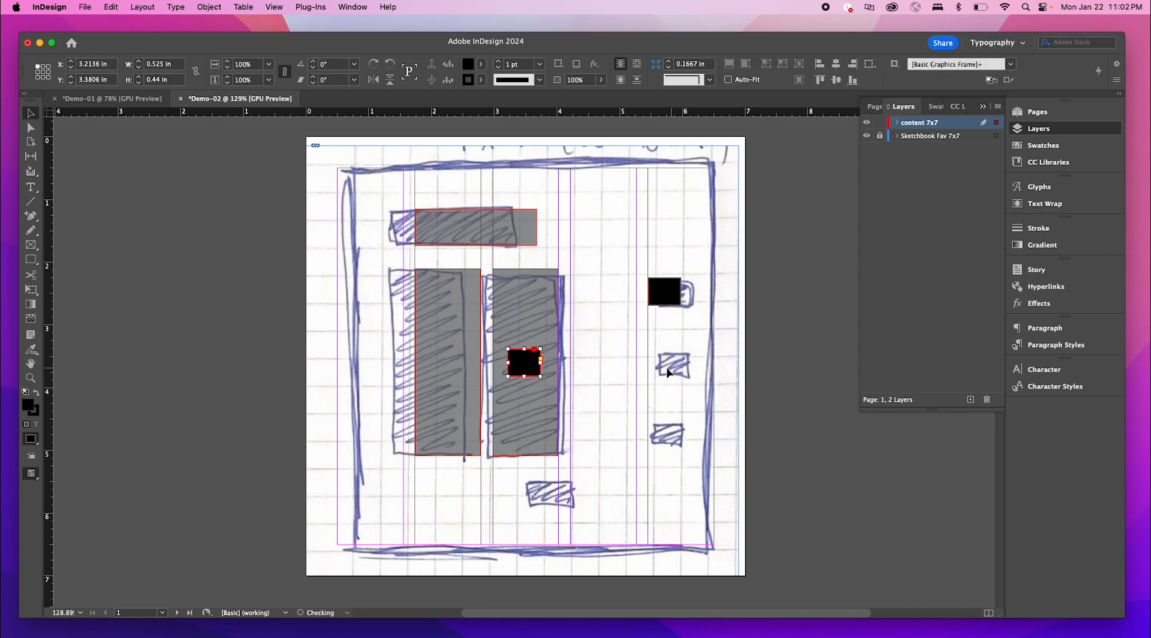
drag(536, 363, 507, 334)
key(Delete)
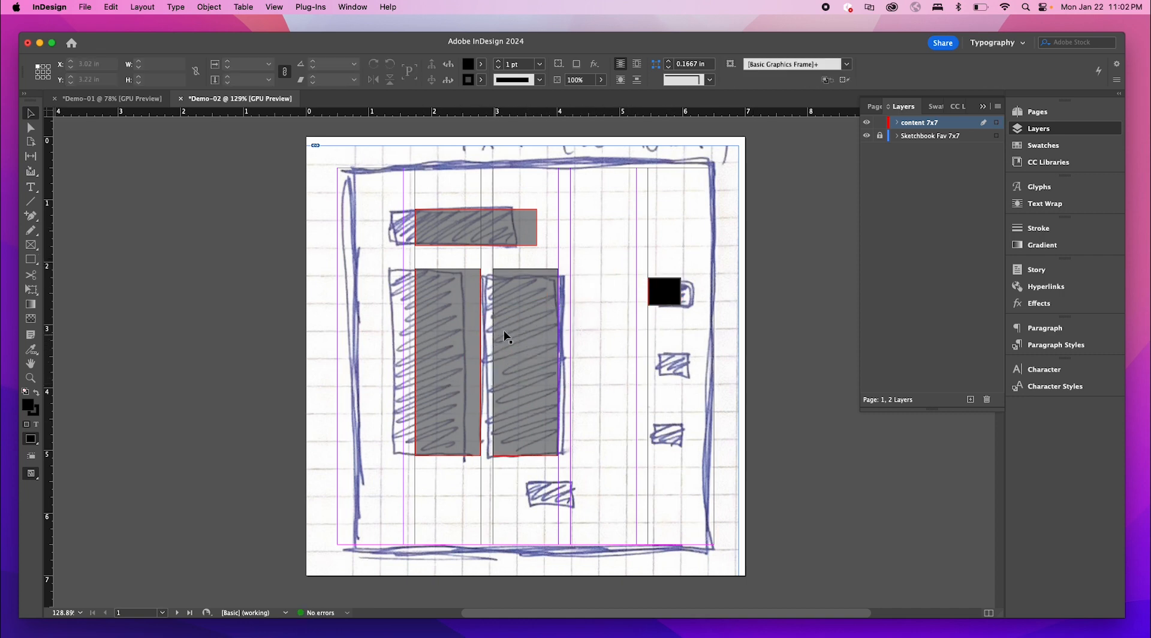
- Try to place the small black rectangle in the fourth column, and undo the attempt
click(673, 297)
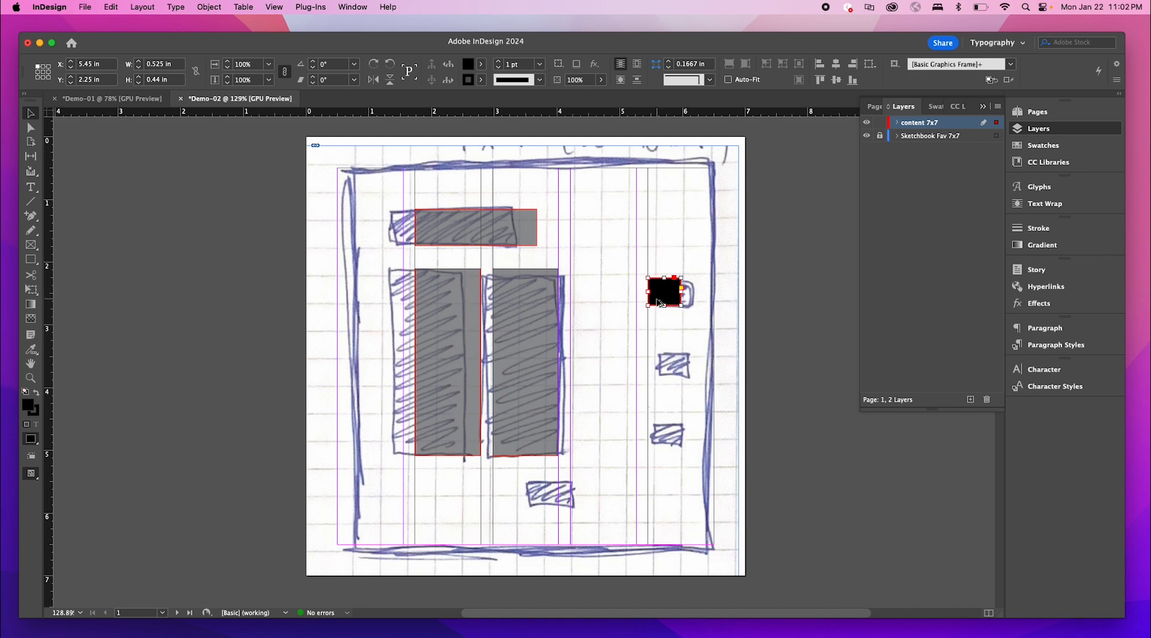
drag(667, 294, 613, 367)
key(super+z)
key(super+z)
key(super+z)
click(643, 215)
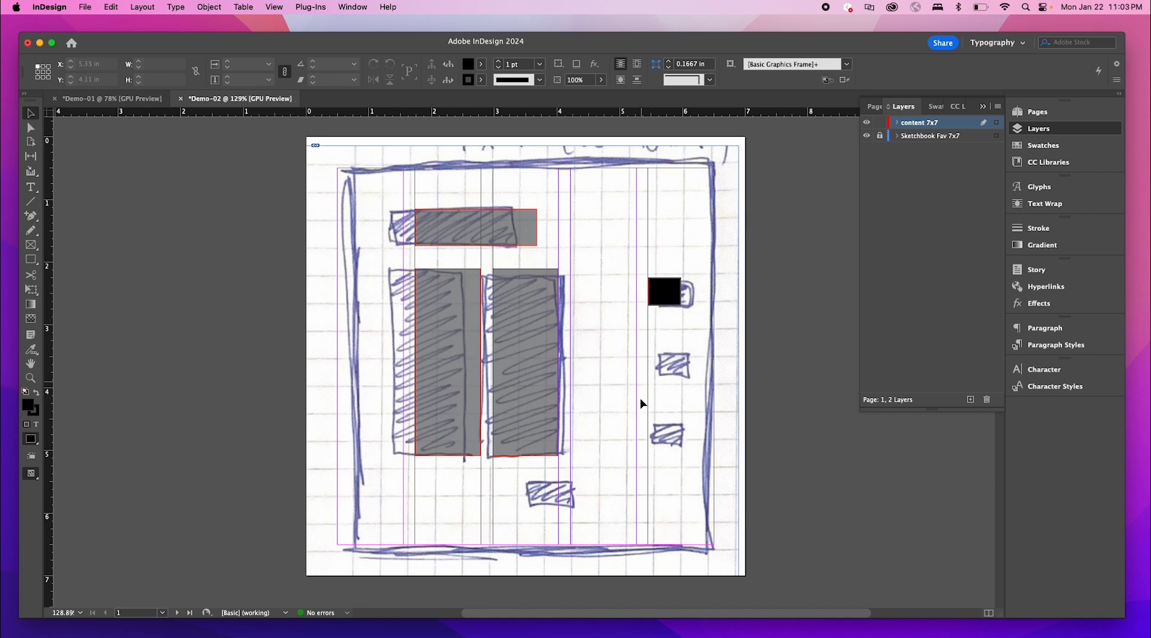
- Duplicate the small rectangle straight down twice in the fifth column, at Y positions of about 3.44 in and 4.64 in
click(666, 293)
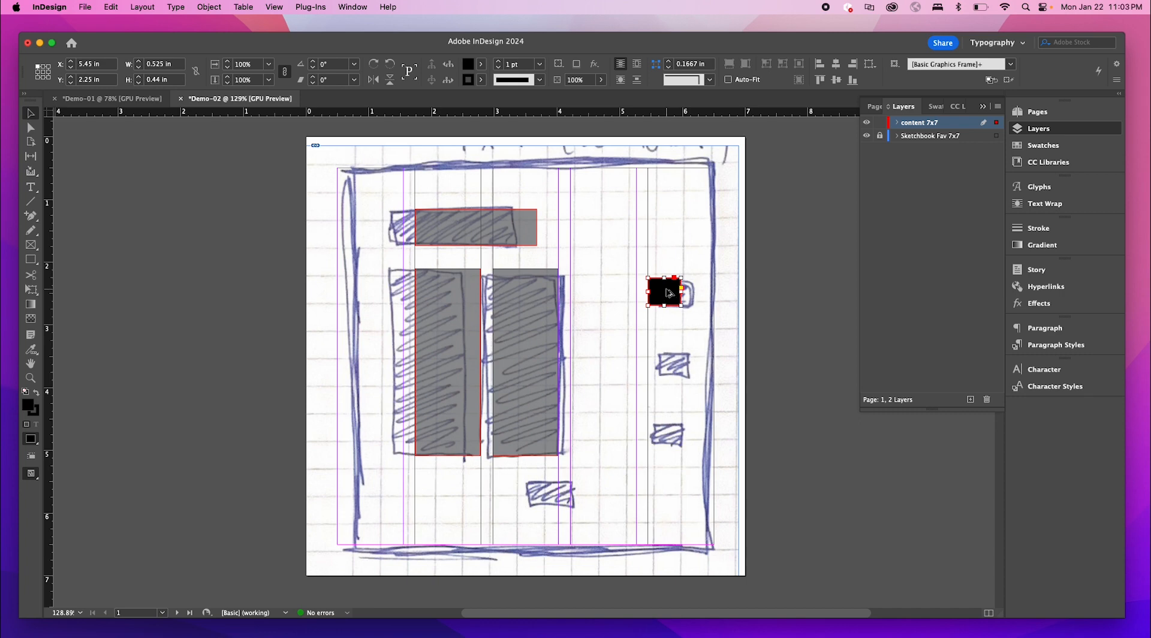
drag(669, 293, 670, 367)
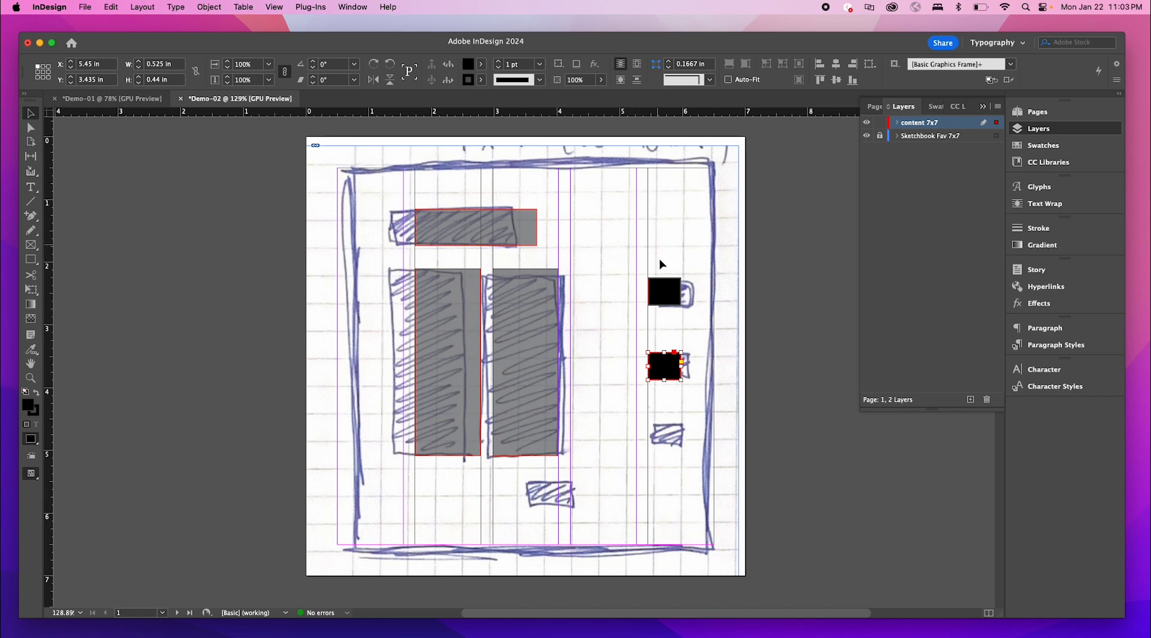
drag(665, 365, 674, 444)
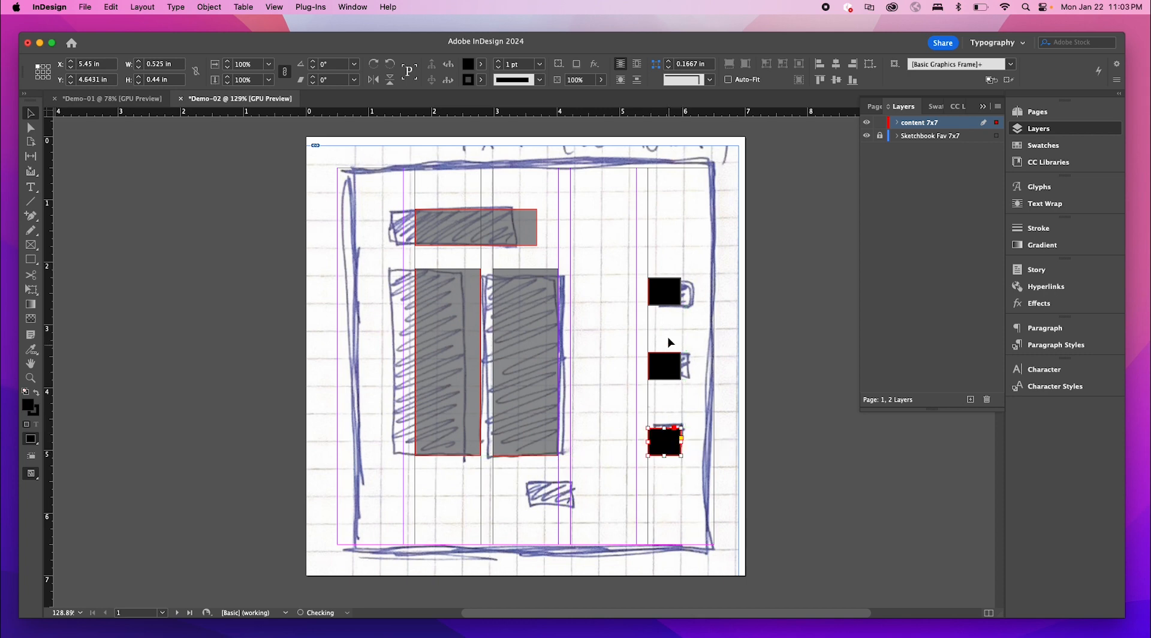
click(666, 400)
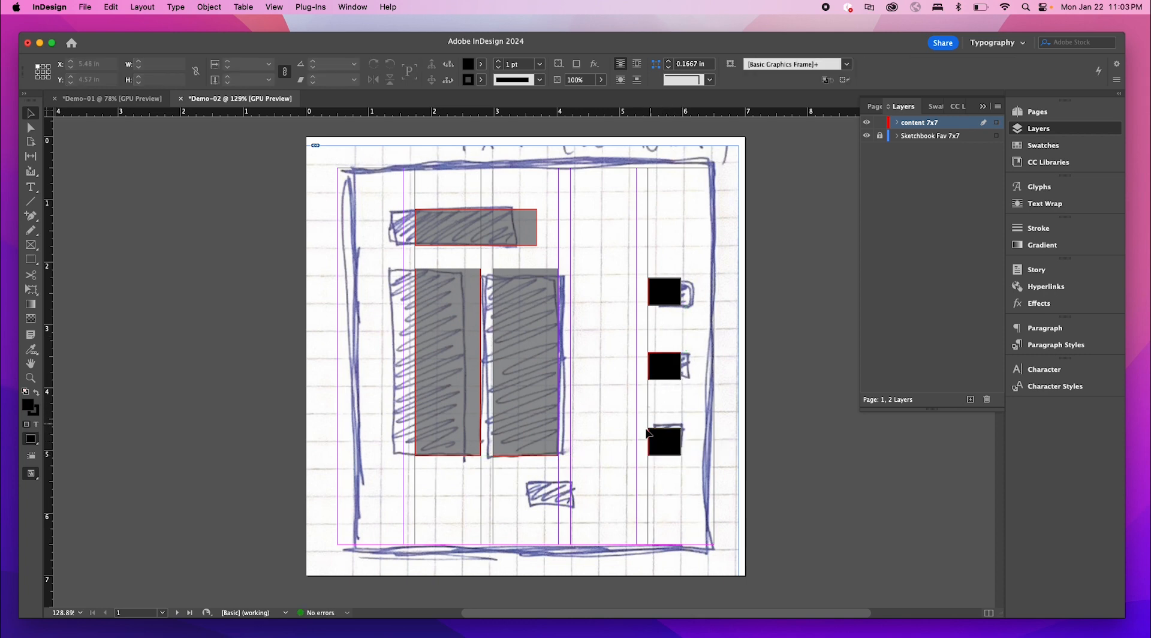
- Draw a black rectangle 0.35 in high over the sketch's small block below the tall ones, and extend its width to about 0.67 in
click(28, 261)
drag(522, 484, 562, 511)
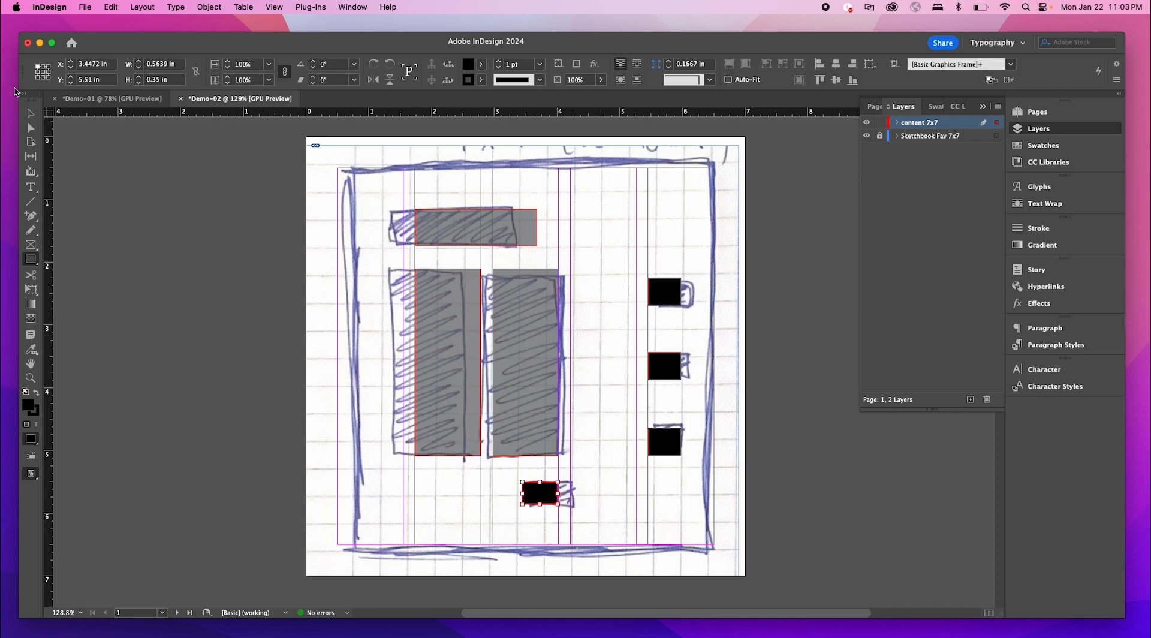
click(30, 113)
drag(523, 493, 516, 493)
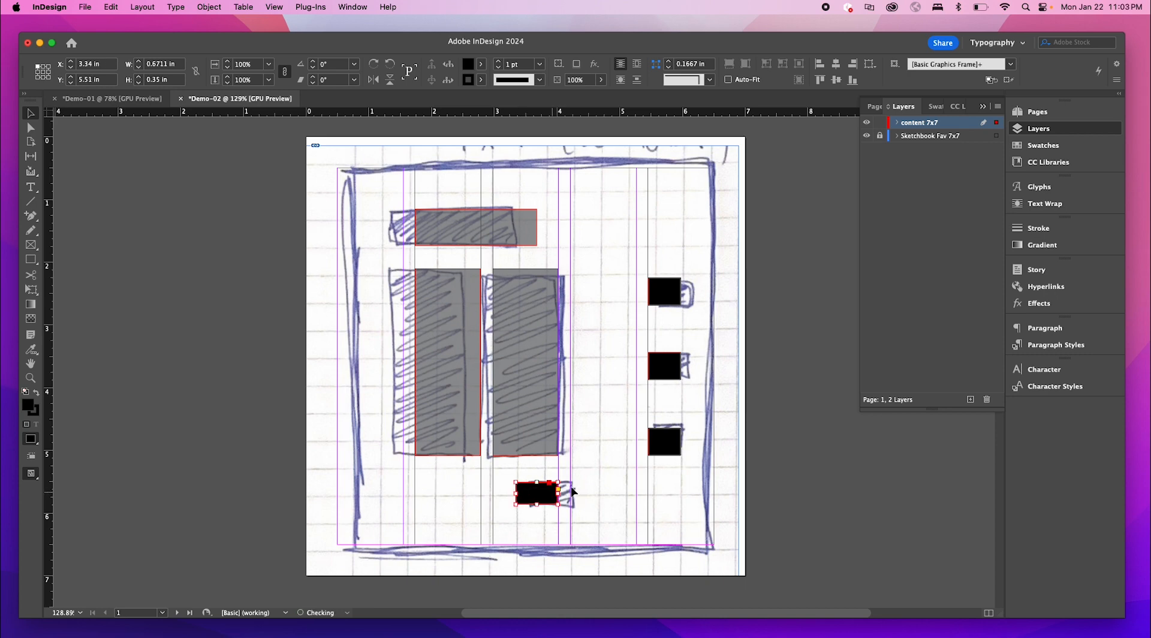
click(595, 466)
- Set the opacity of the four small black rectangles to 50%
click(541, 495)
shift+click(669, 445)
shift+click(668, 365)
shift+click(667, 293)
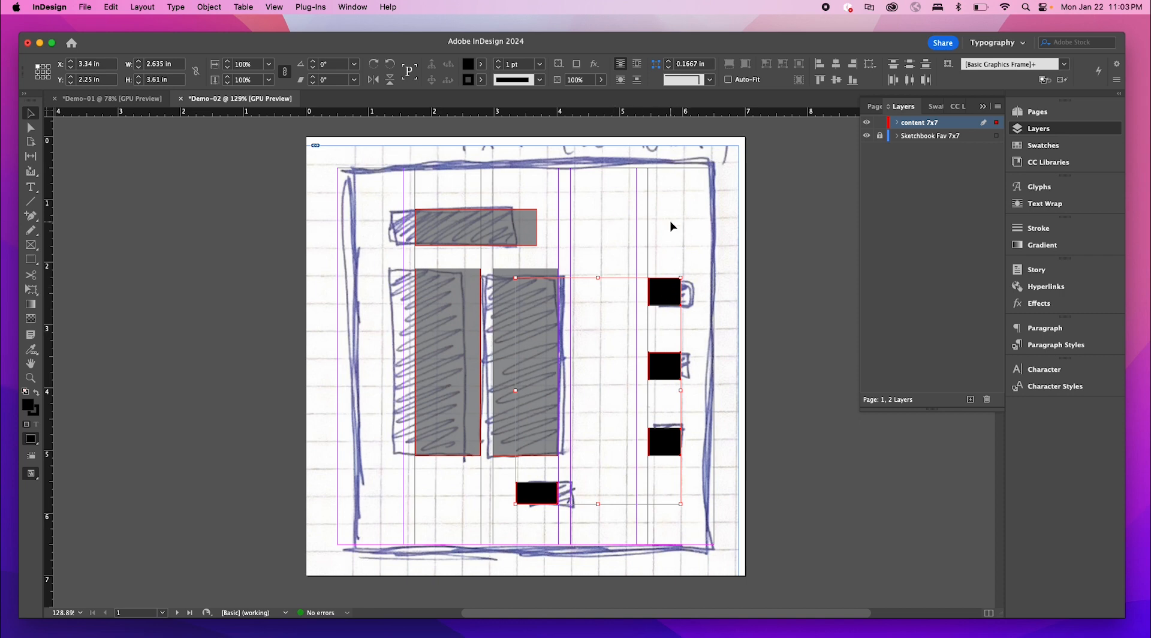
click(564, 80)
text(50)
key(Return)
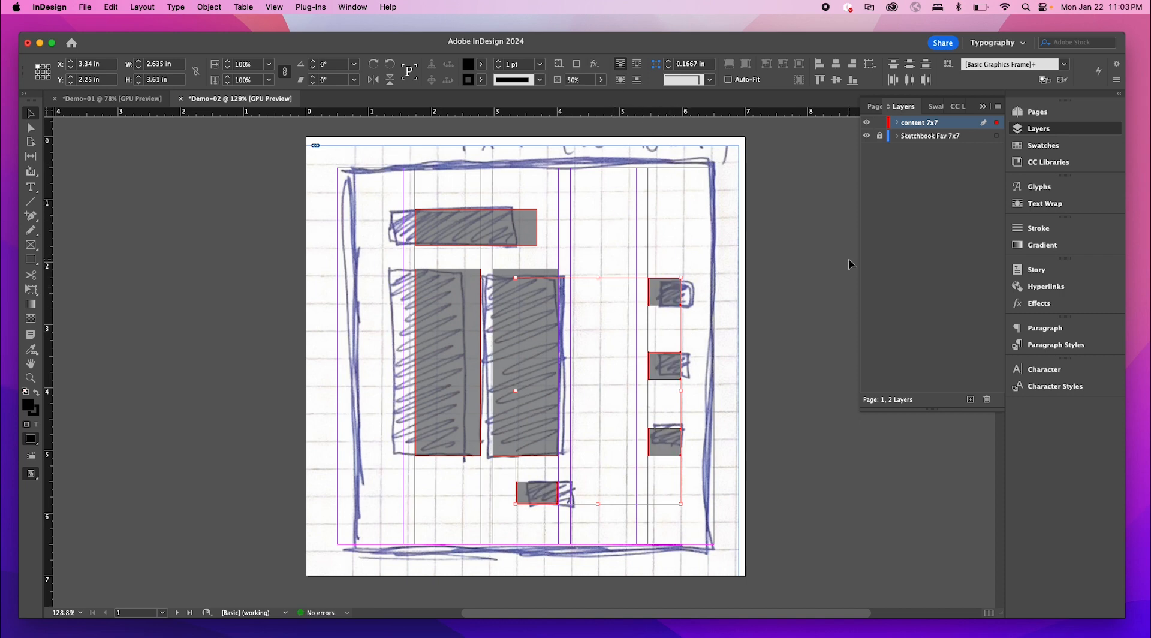
click(847, 225)
- Hide the Sketchbook Fav 7x7 layer and check the finished block layout in preview mode before bringing back the guides
click(866, 136)
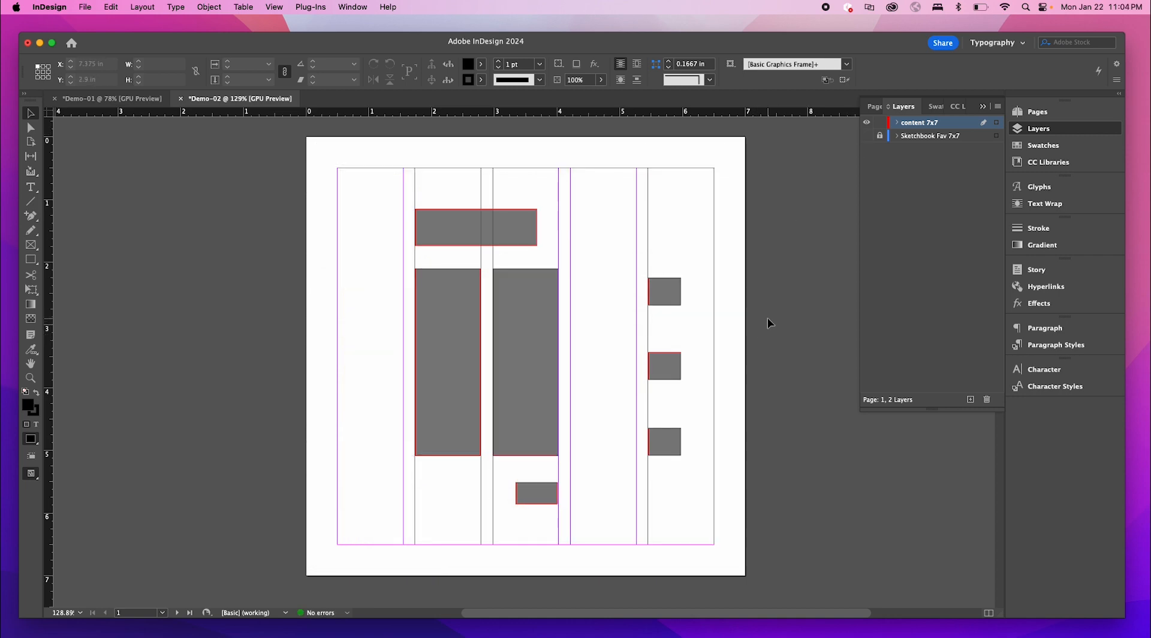
key(w)
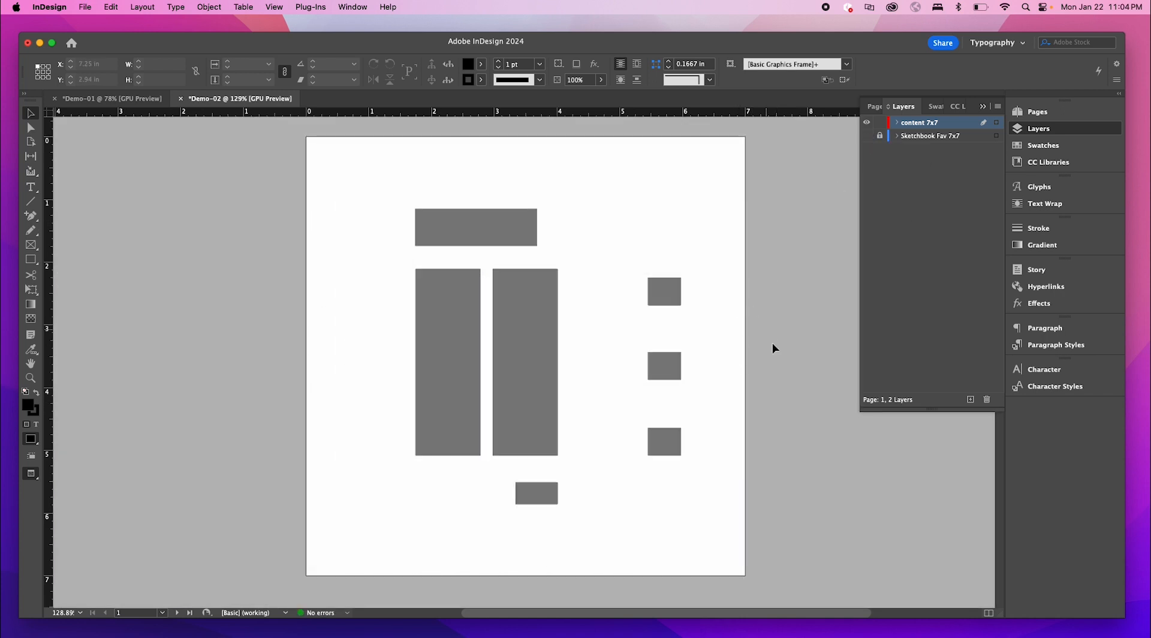
key(w)
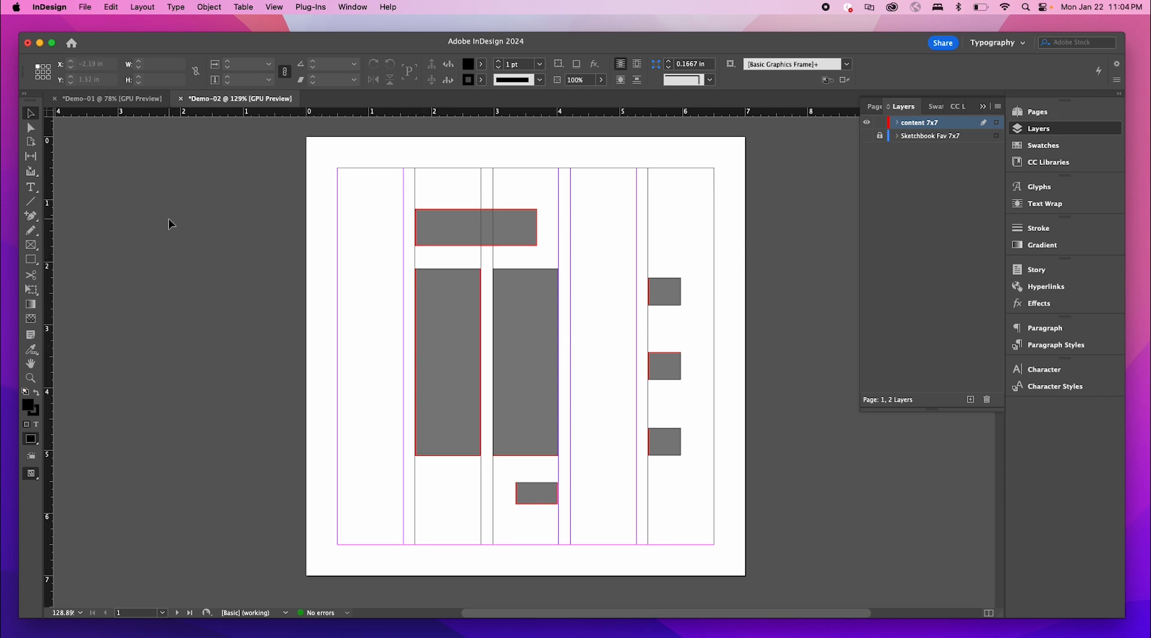
- Open the grid preferences and set the baseline grid relative to the Top Margin
click(63, 7)
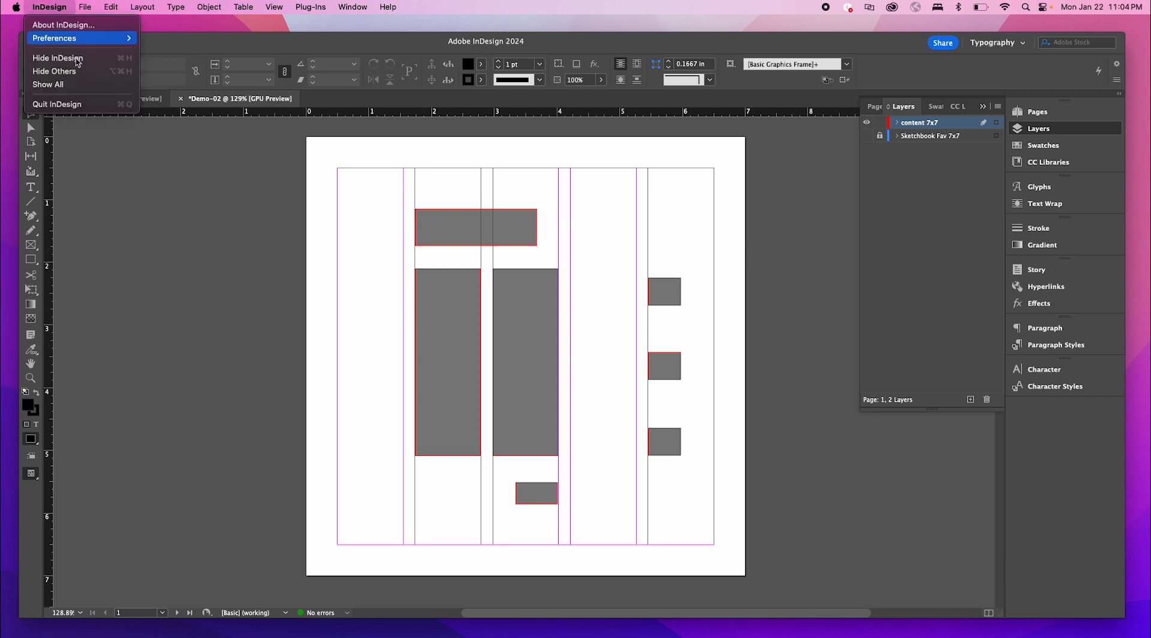
mouse_move(99, 39)
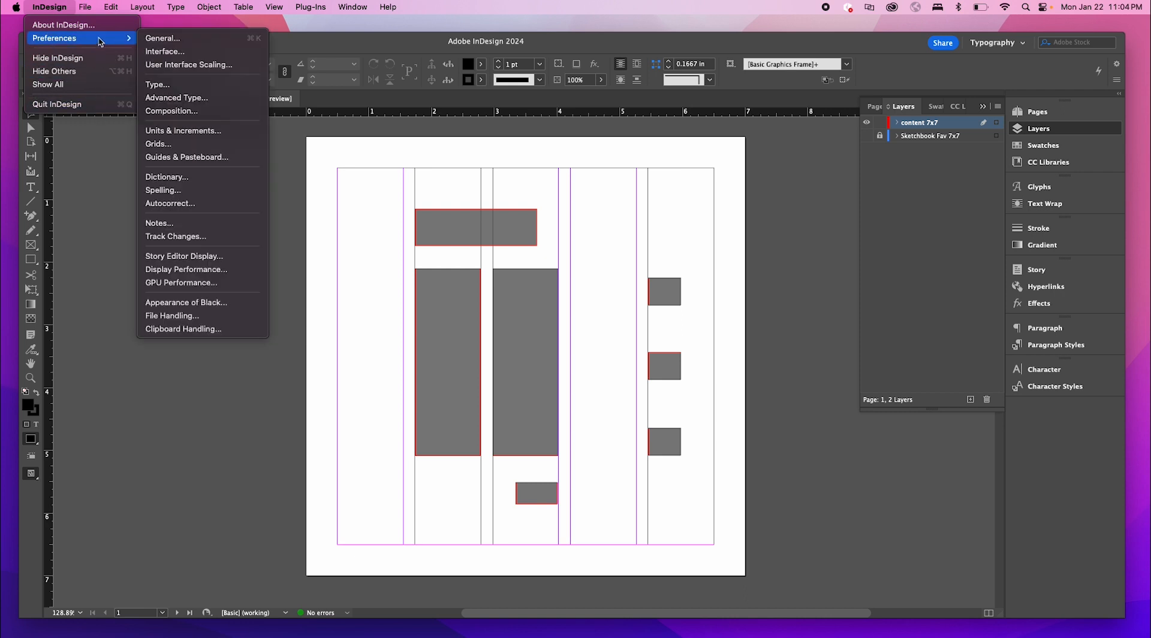
click(195, 145)
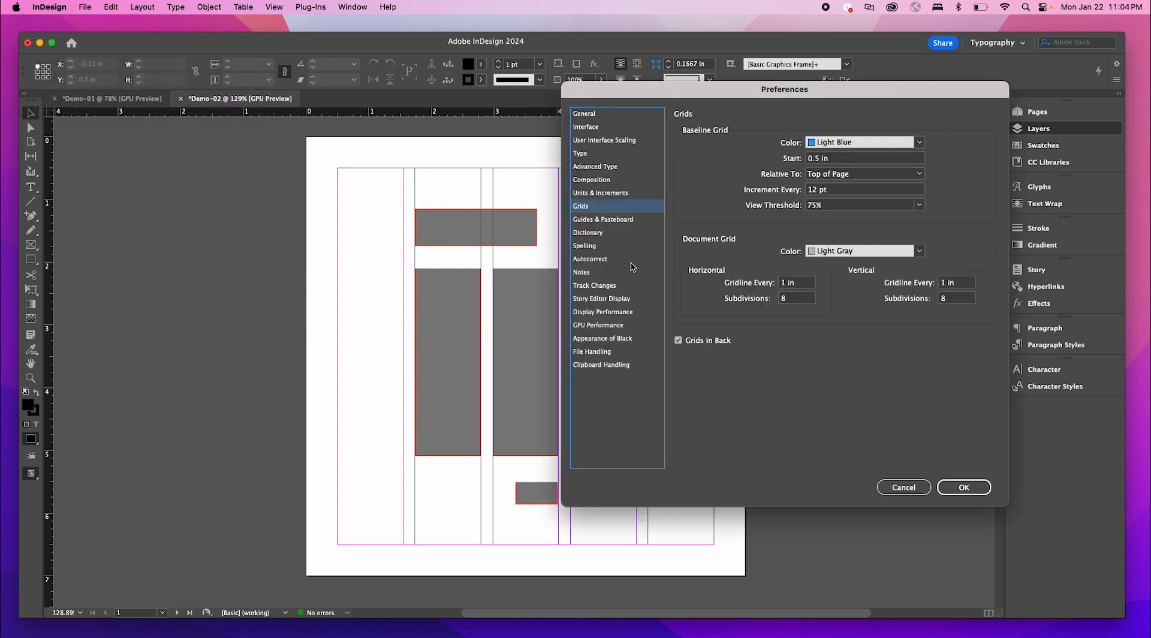
drag(831, 95, 839, 98)
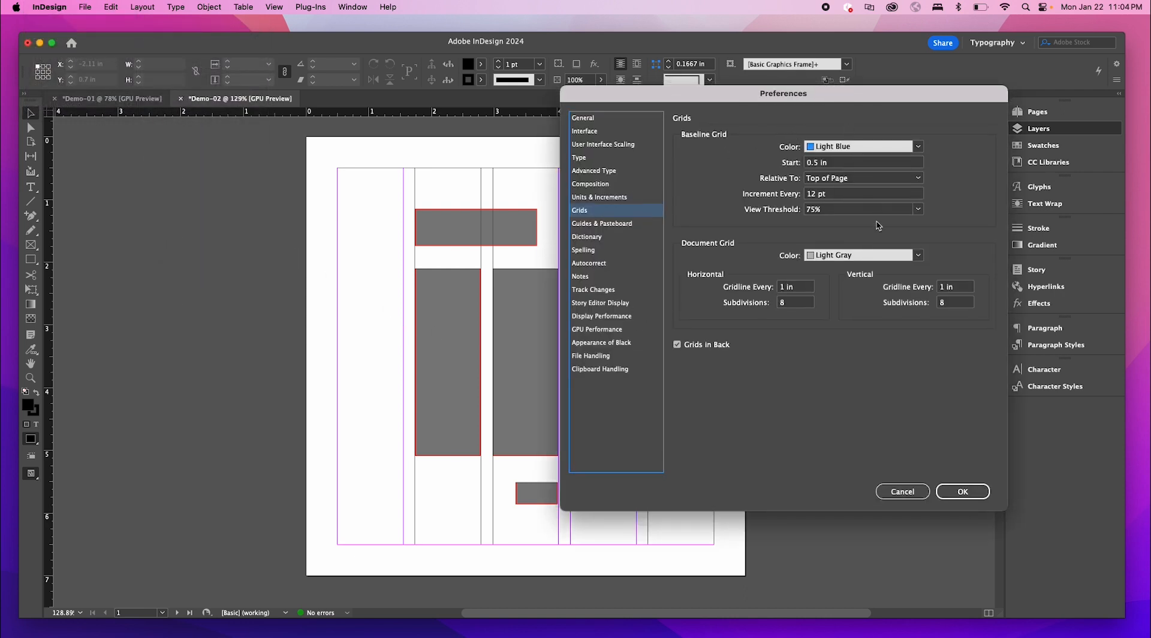
click(887, 182)
click(887, 202)
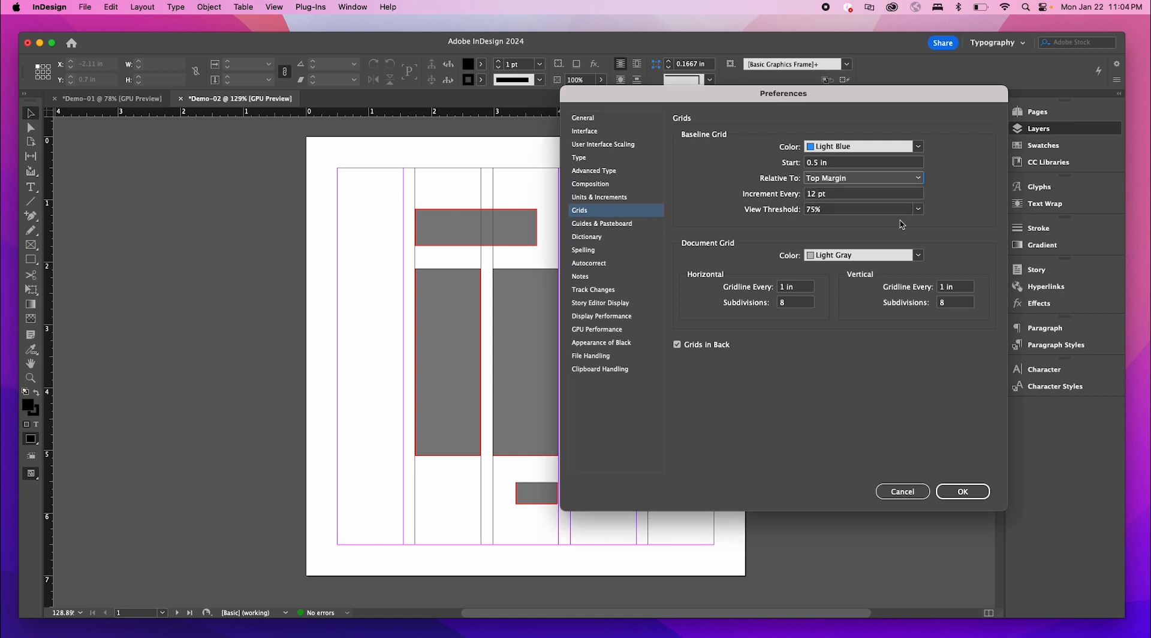
- Set the baseline grid increment to 5 pt and its view threshold to 25%, and apply the preferences
click(857, 196)
drag(838, 195, 768, 193)
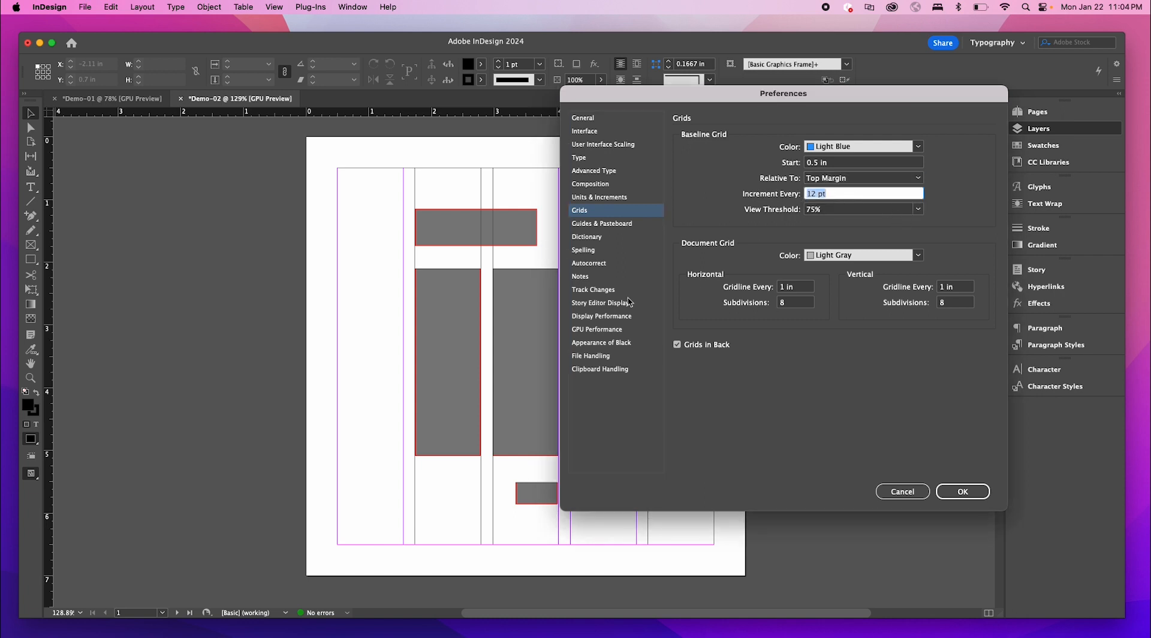
key(BackSpace)
click(837, 214)
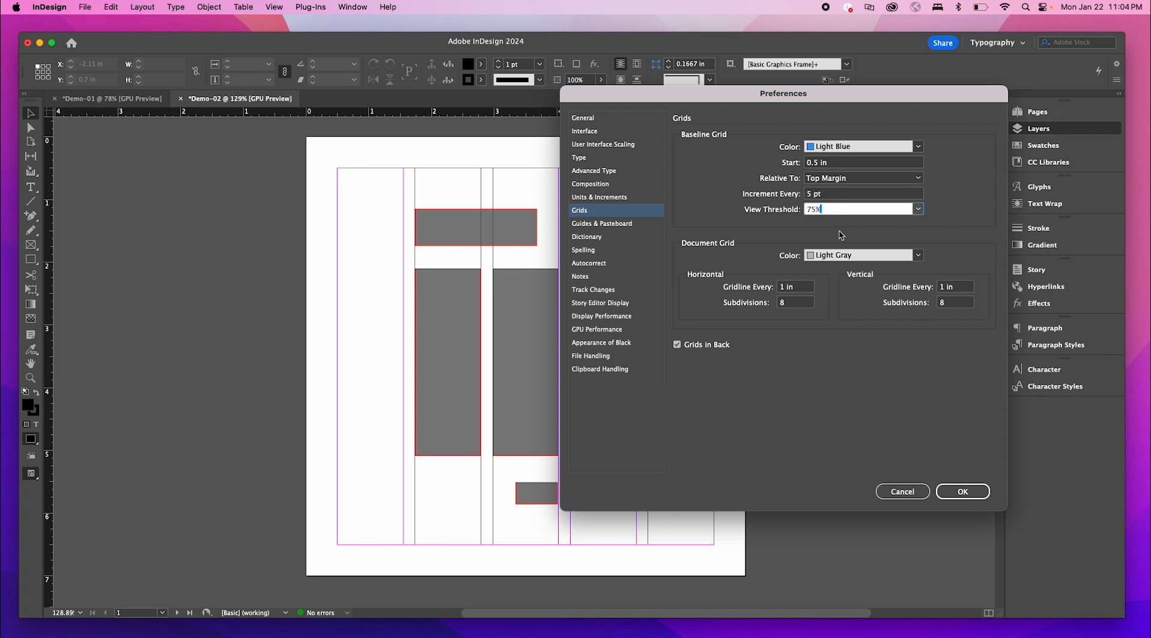
click(924, 210)
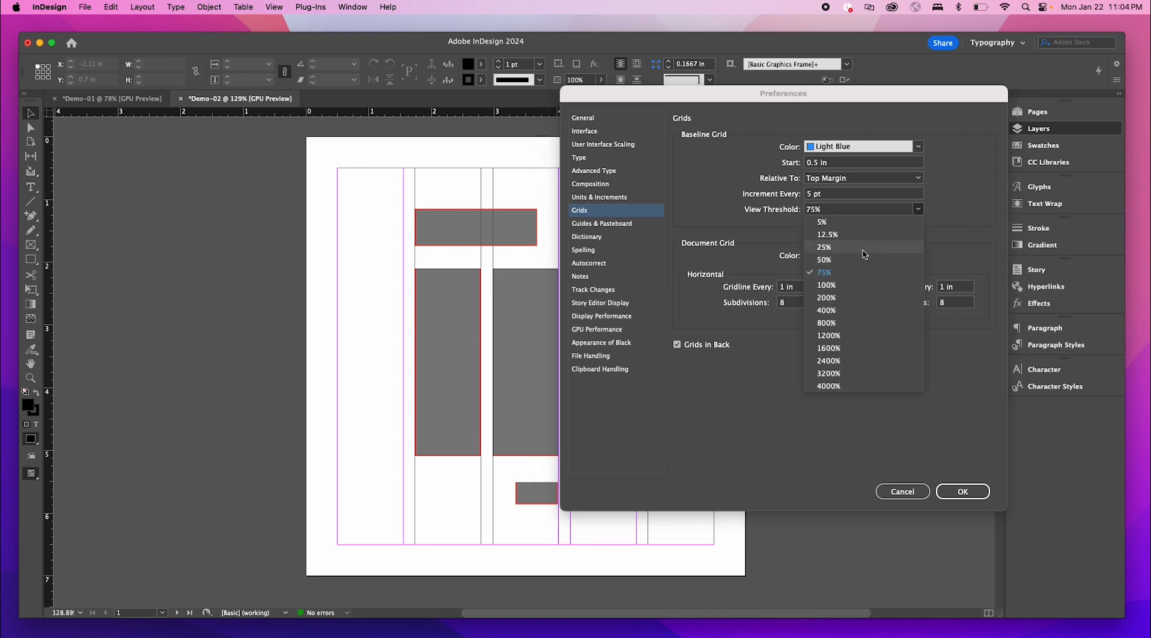
click(865, 243)
click(962, 491)
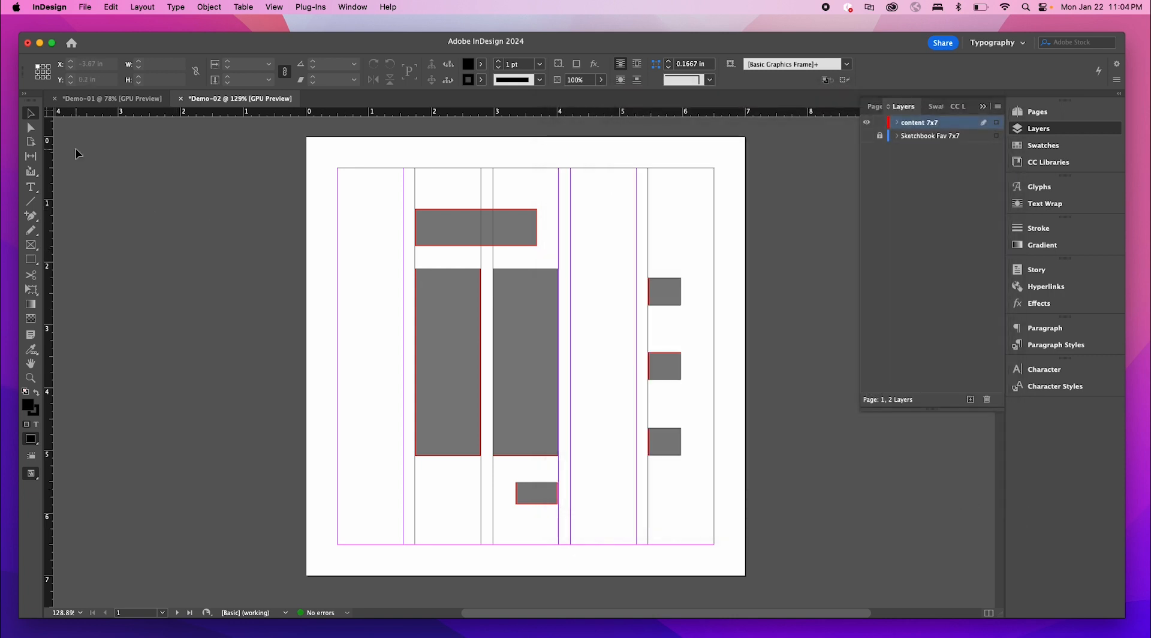
- Display the baseline grid over the block layout on page 1
click(31, 473)
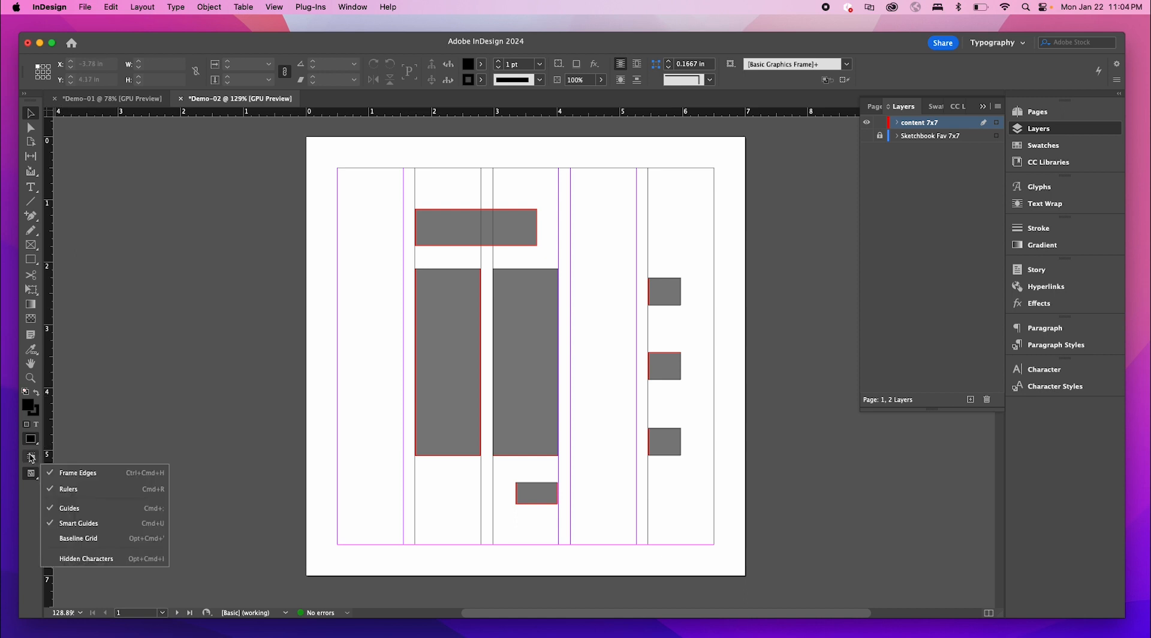
click(108, 538)
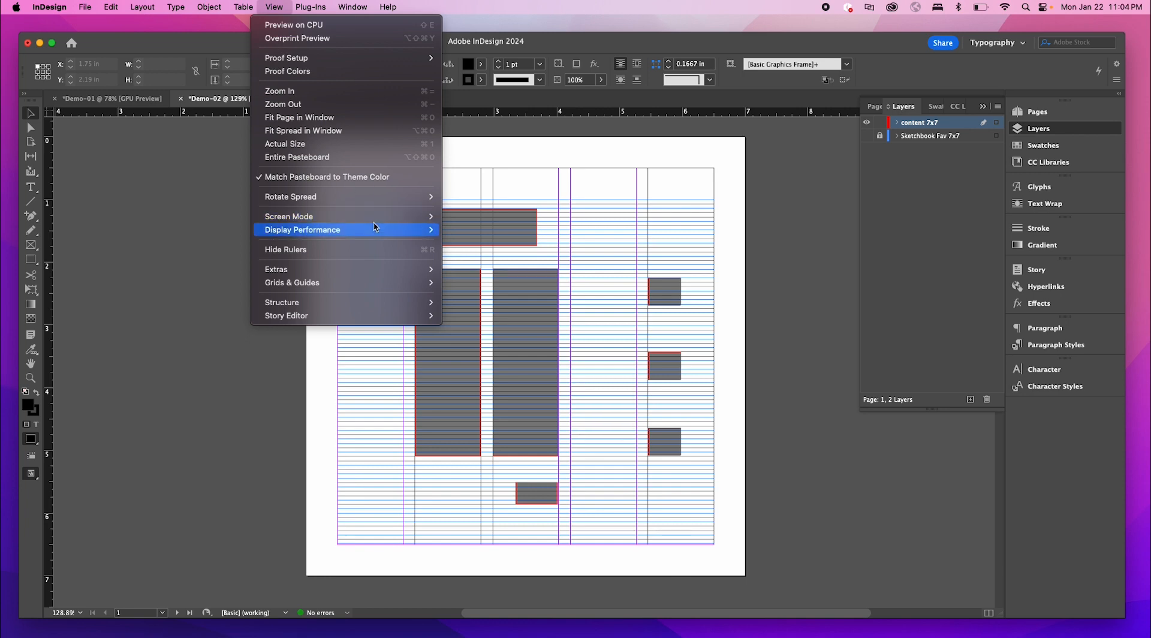
mouse_move(381, 270)
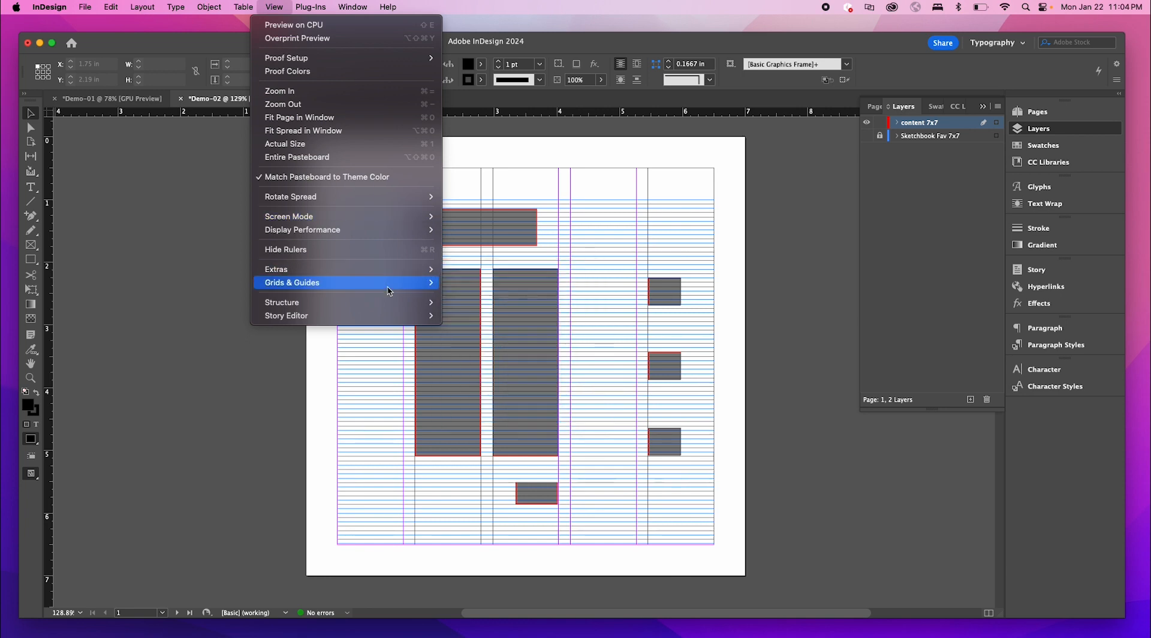
mouse_move(389, 289)
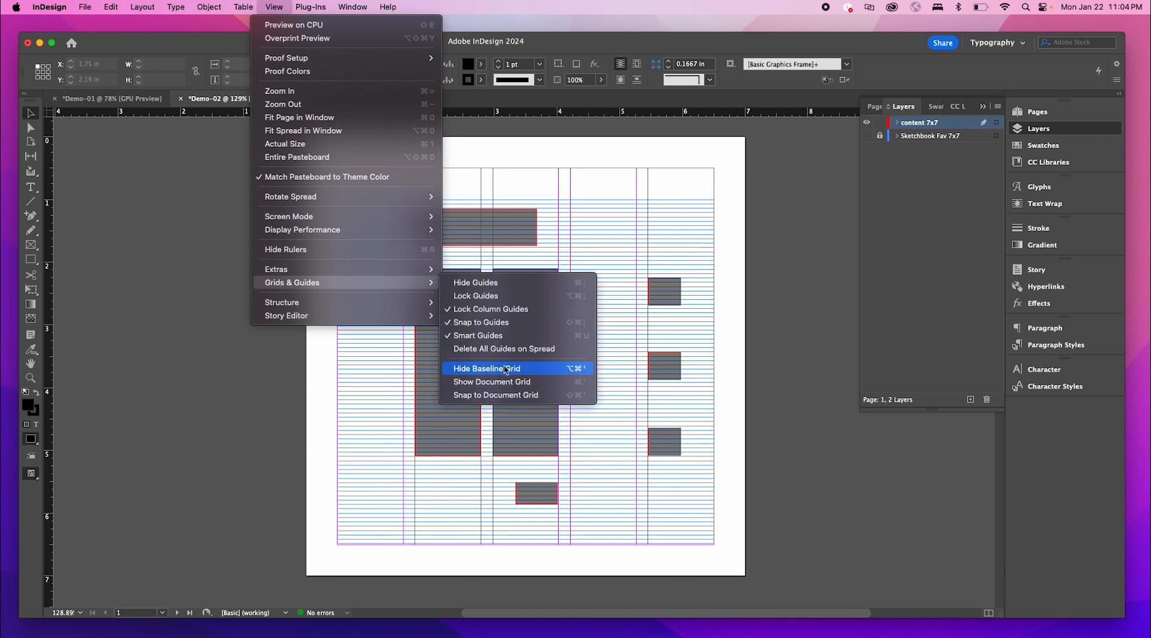
click(521, 369)
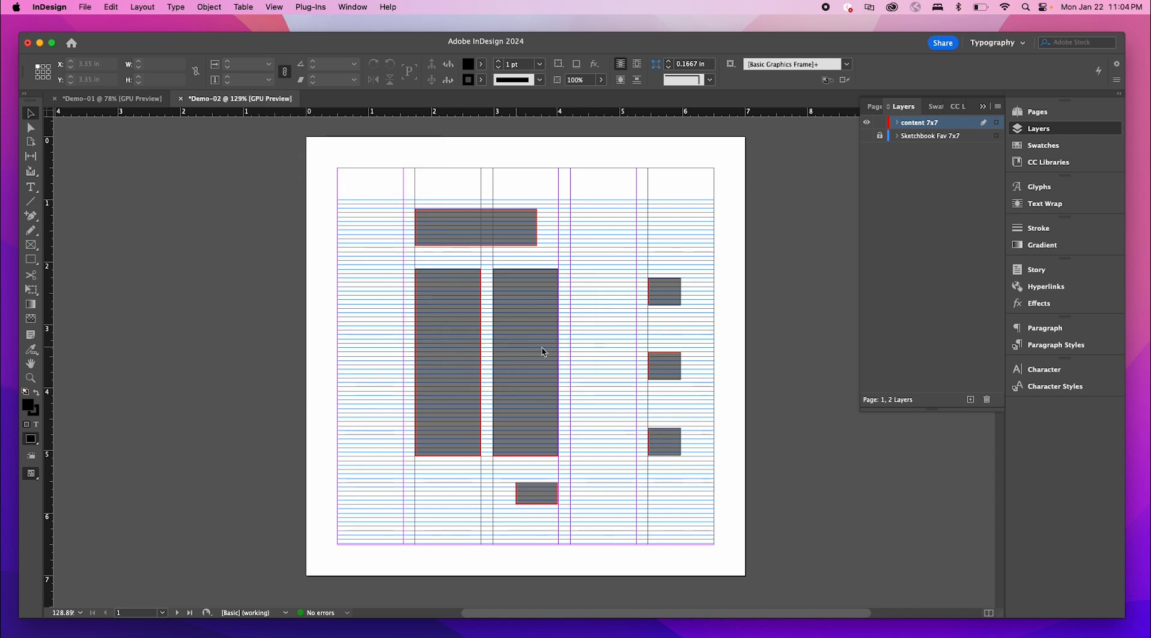
alt+scroll(543, 352, up, 4)
alt+scroll(432, 287, up, 2)
alt+scroll(376, 264, down, 4)
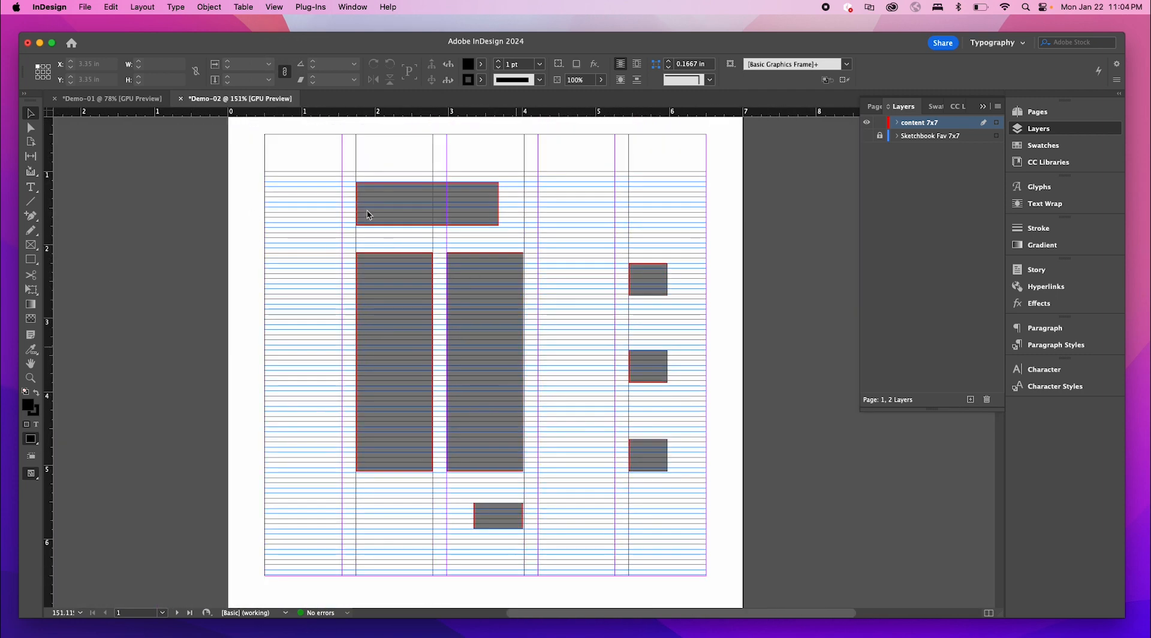
- Briefly show the Sketchbook Fav 7x7 layer to compare the blocks with the sketch, and check the layout in preview mode
click(867, 135)
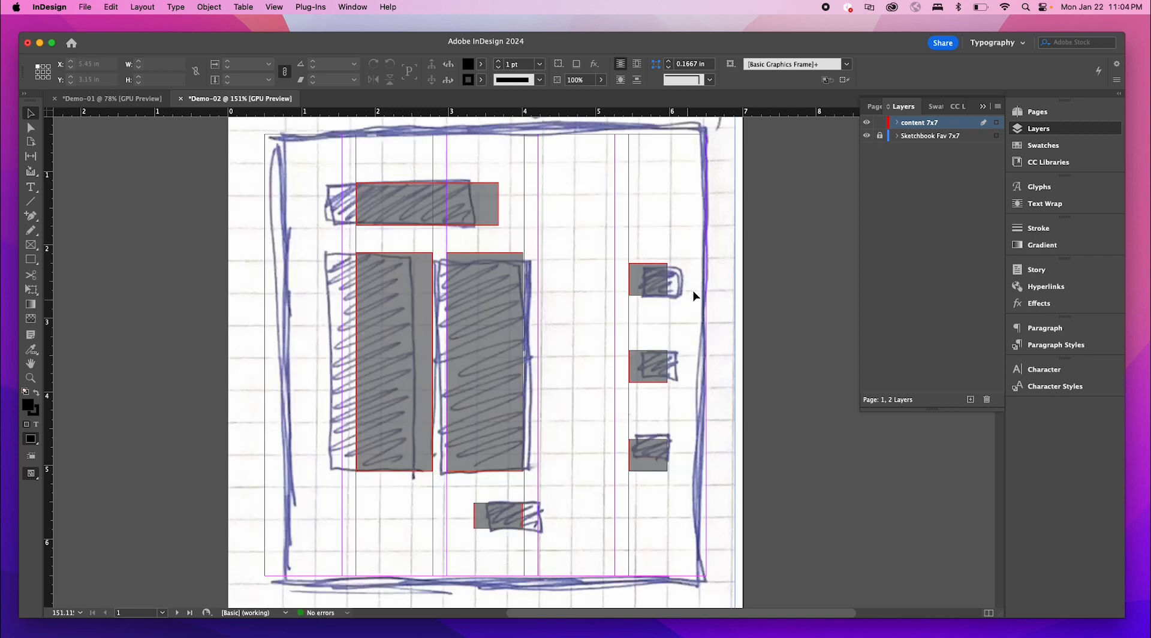
click(867, 135)
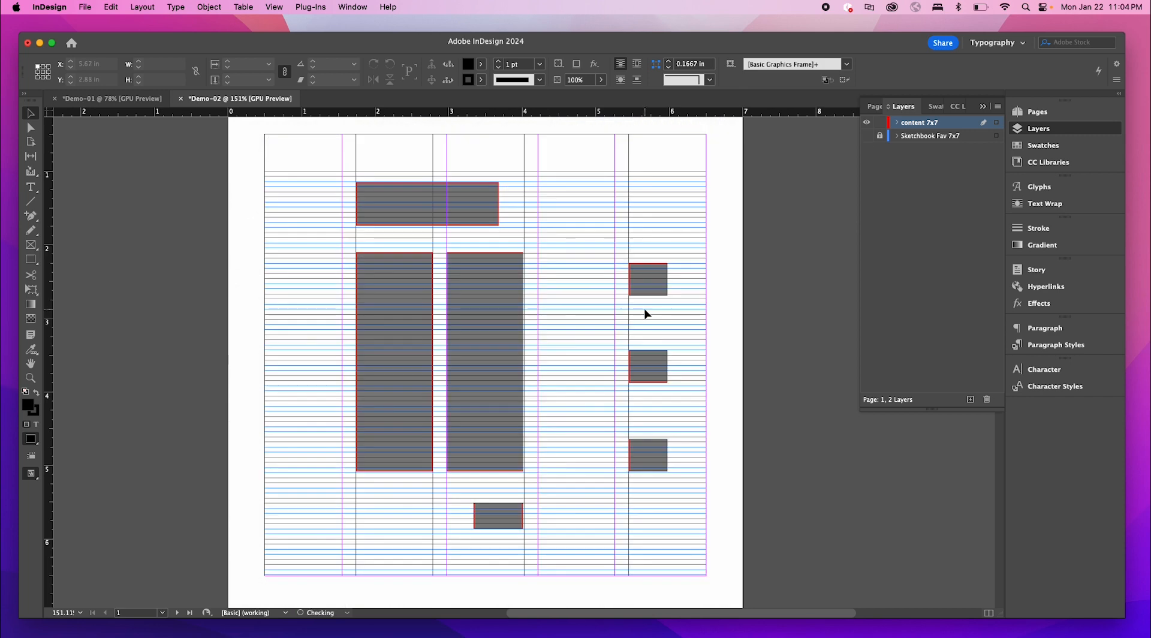
scroll(645, 311, down, 3)
key(w)
scroll(524, 490, right, 2)
scroll(525, 489, down, 1)
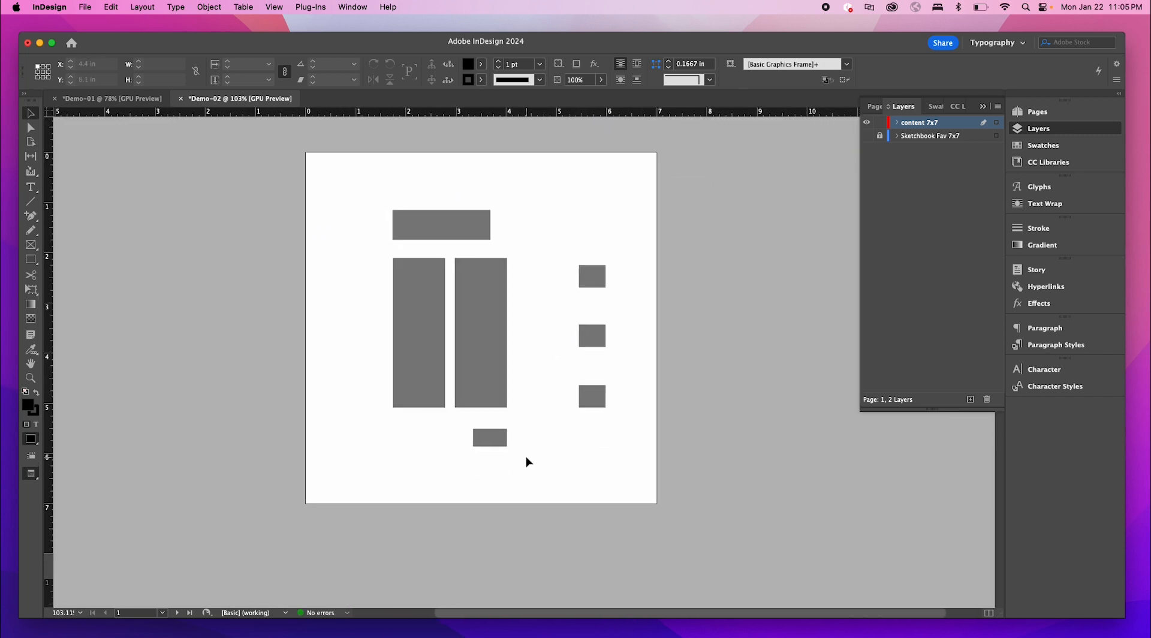
- Go to page 2, leave preview mode, and examine the baseline grid and the document's page list
scroll(523, 489, down, 2)
scroll(526, 457, down, 3)
scroll(527, 462, down, 1)
scroll(528, 460, up, 3)
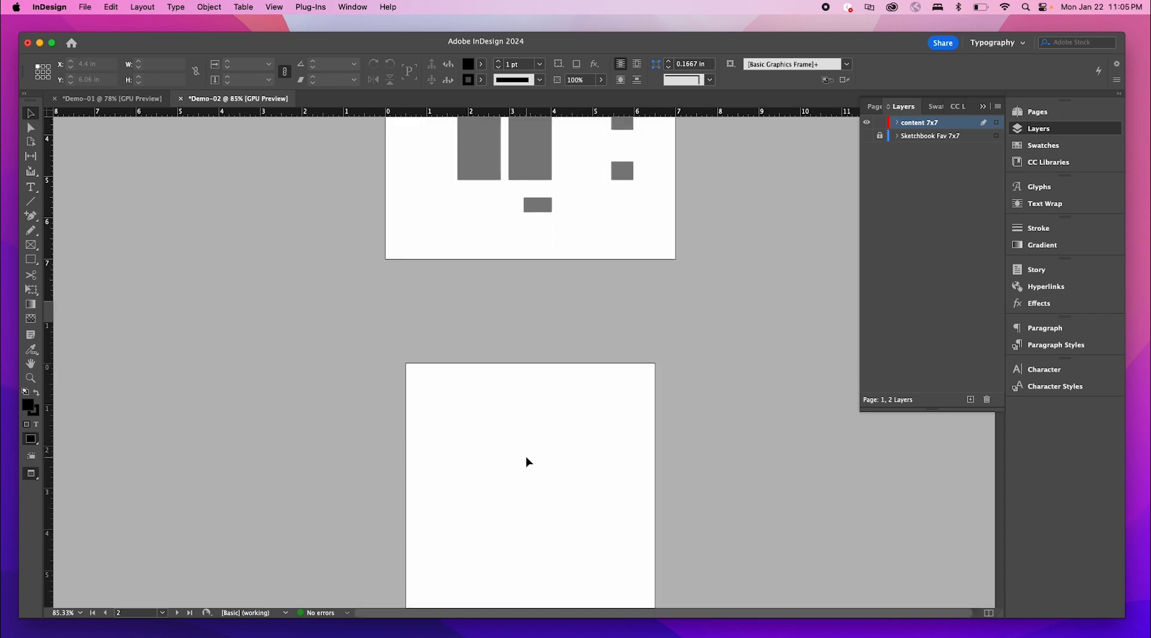
scroll(538, 422, down, 4)
scroll(539, 423, down, 3)
key(w)
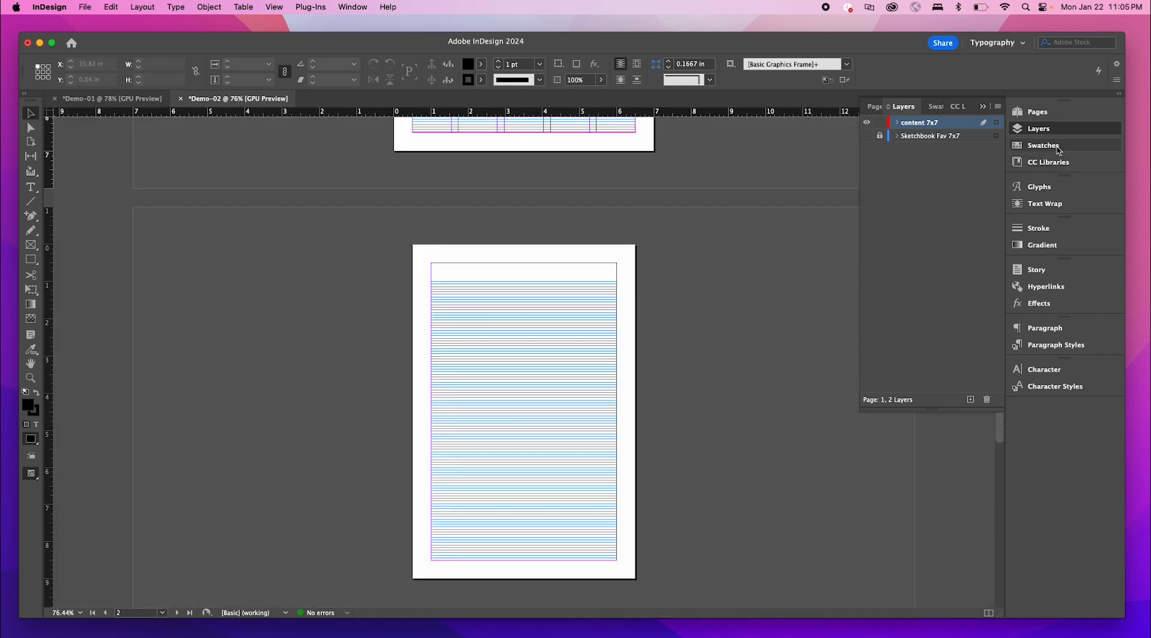
click(1033, 111)
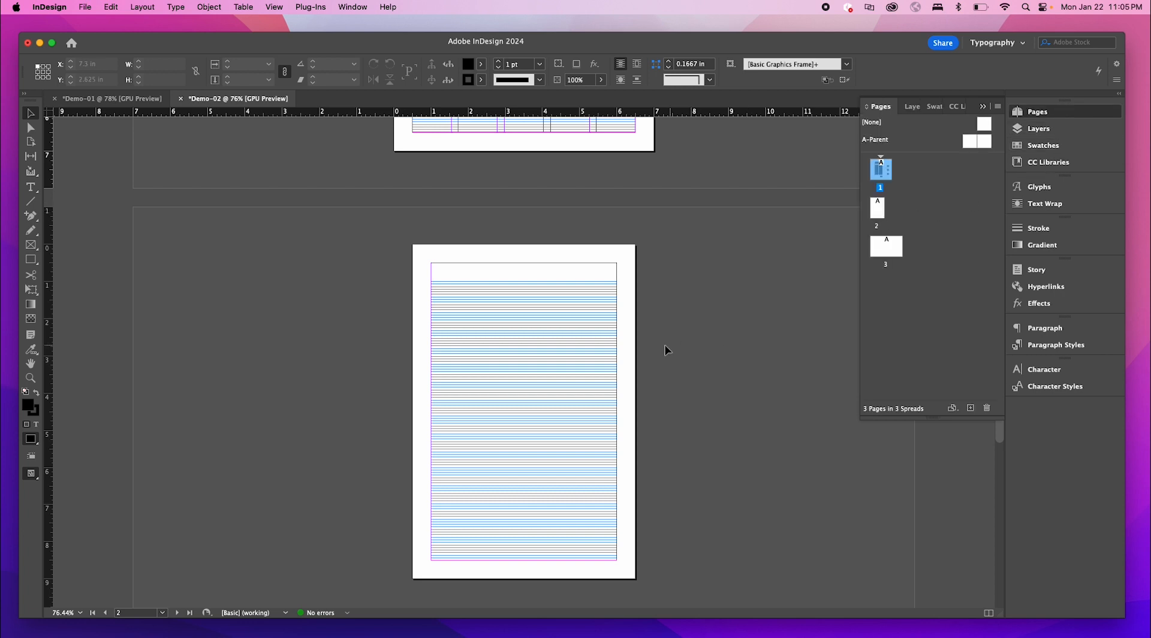
scroll(666, 347, up, 5)
scroll(650, 360, down, 5)
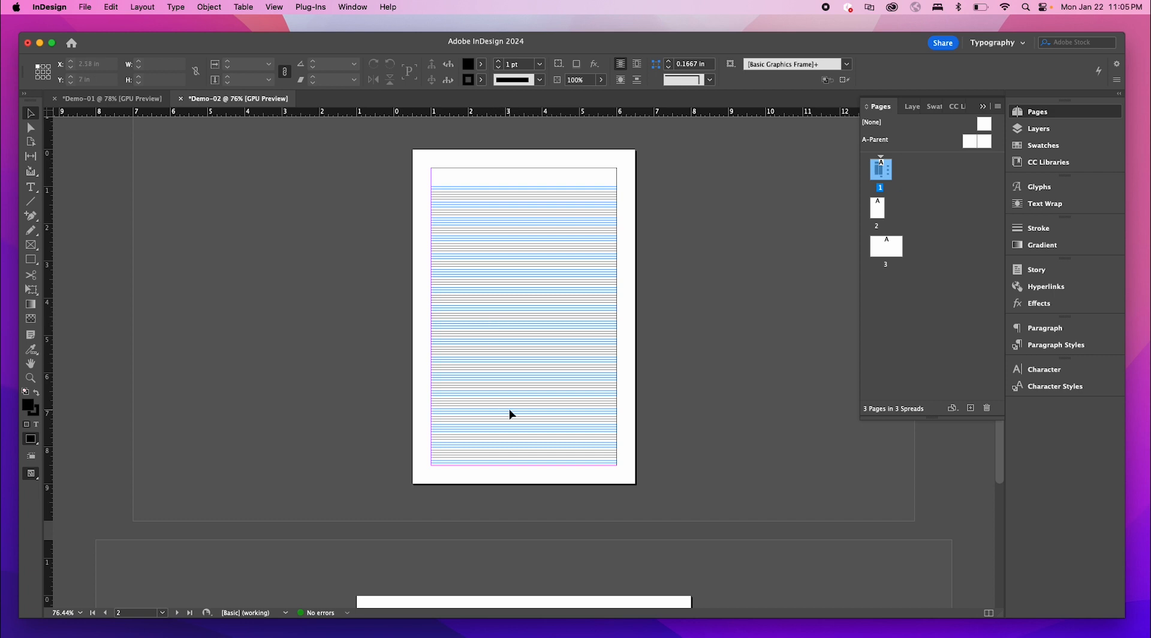
scroll(511, 415, down, 5)
scroll(555, 383, up, 3)
scroll(567, 378, up, 3)
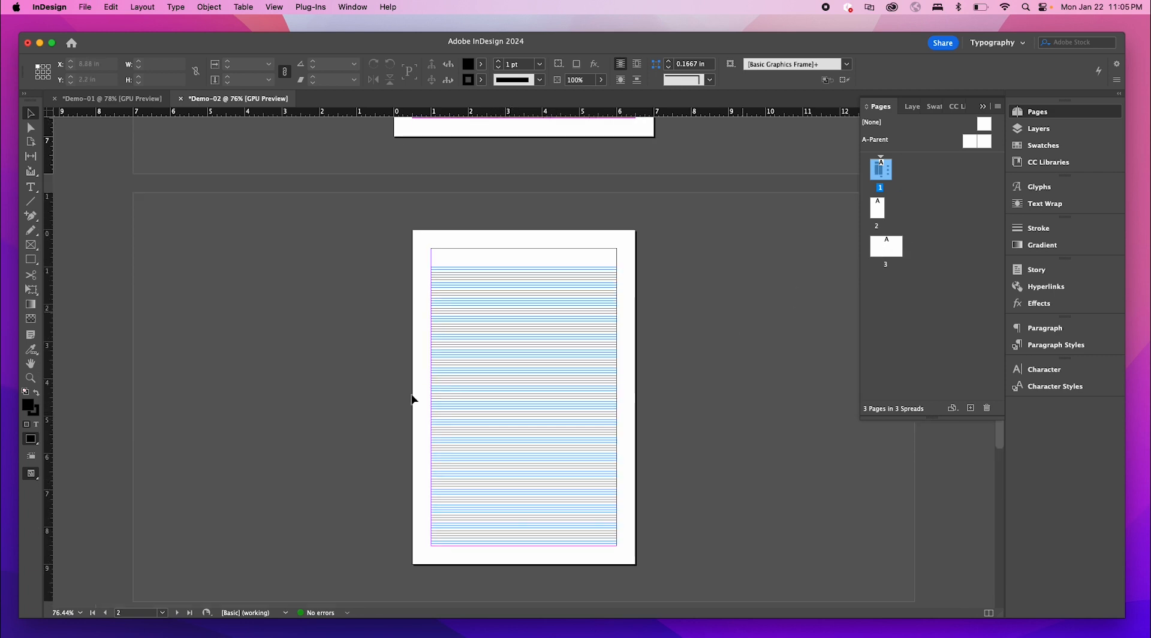
- Hide the baseline grid with page 2 as the active page
click(33, 459)
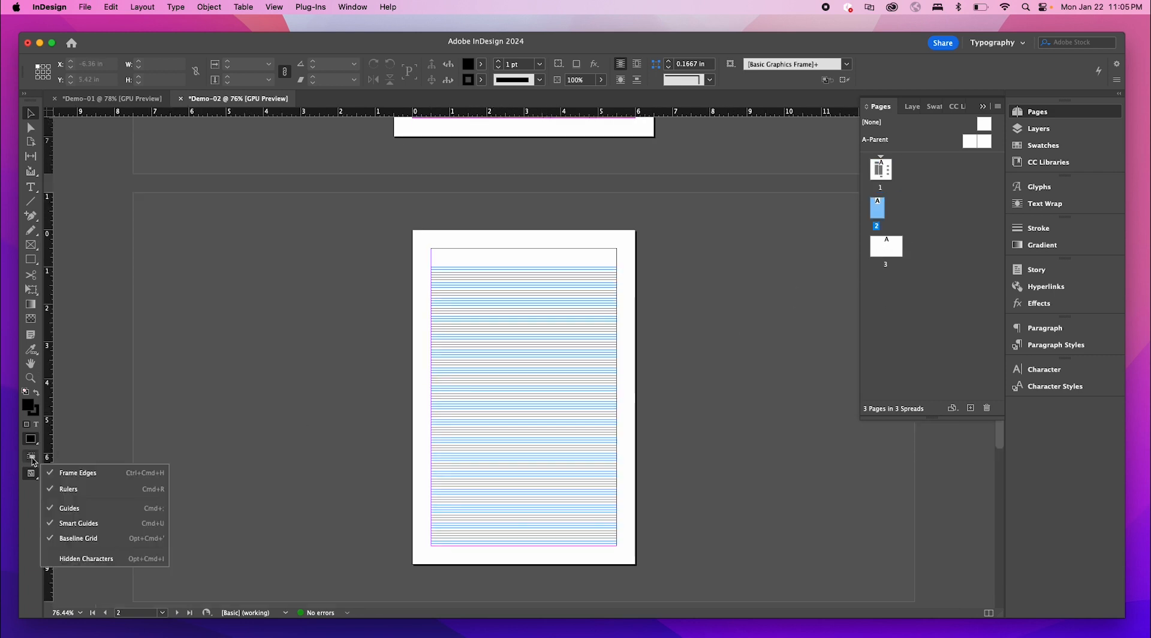
click(135, 538)
scroll(506, 398, down, 1)
scroll(505, 394, up, 3)
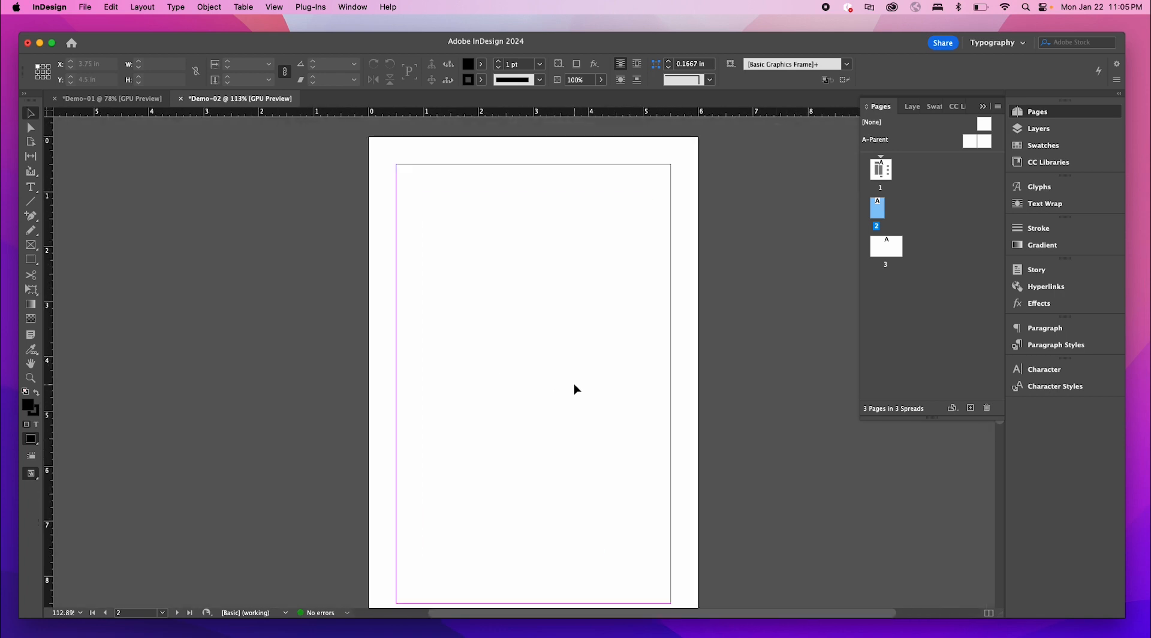
scroll(577, 387, down, 1)
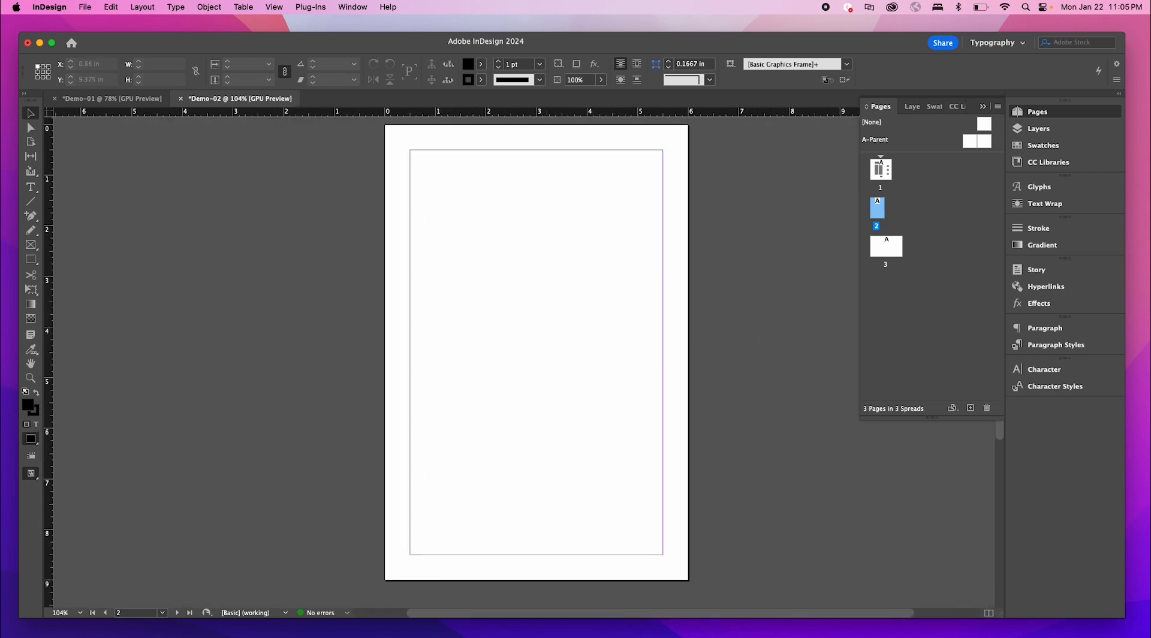
- Place the sketchbook scan on page 2 and crop its frame around the 6x9 sketch to about 1.28 x 1.88 in
drag(324, 636, 491, 275)
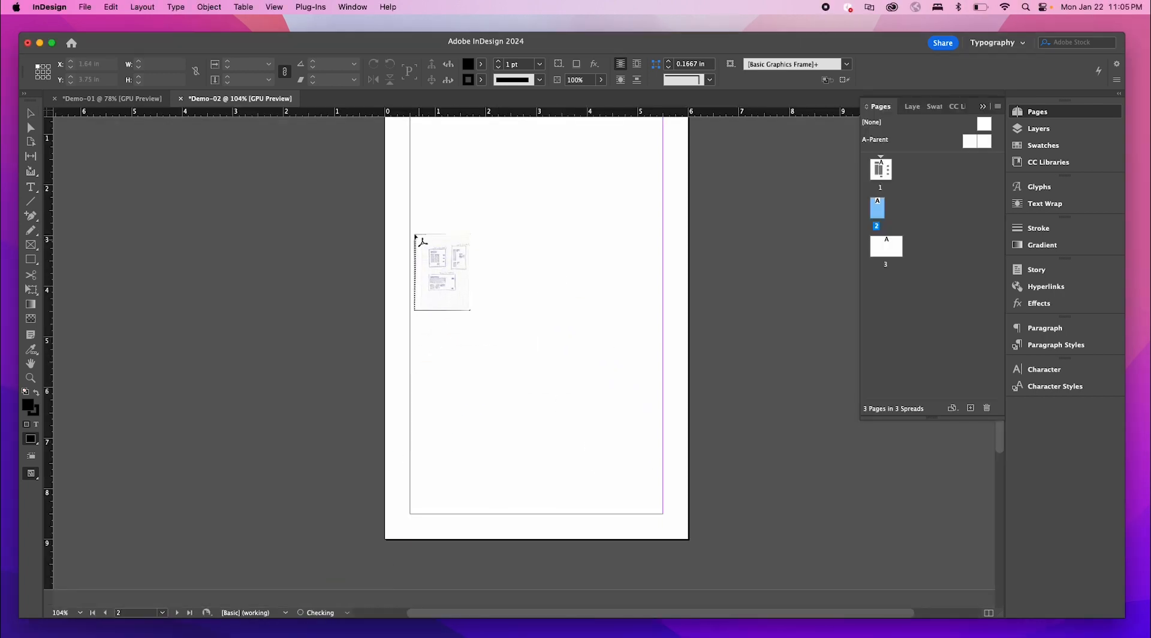
drag(437, 161, 644, 441)
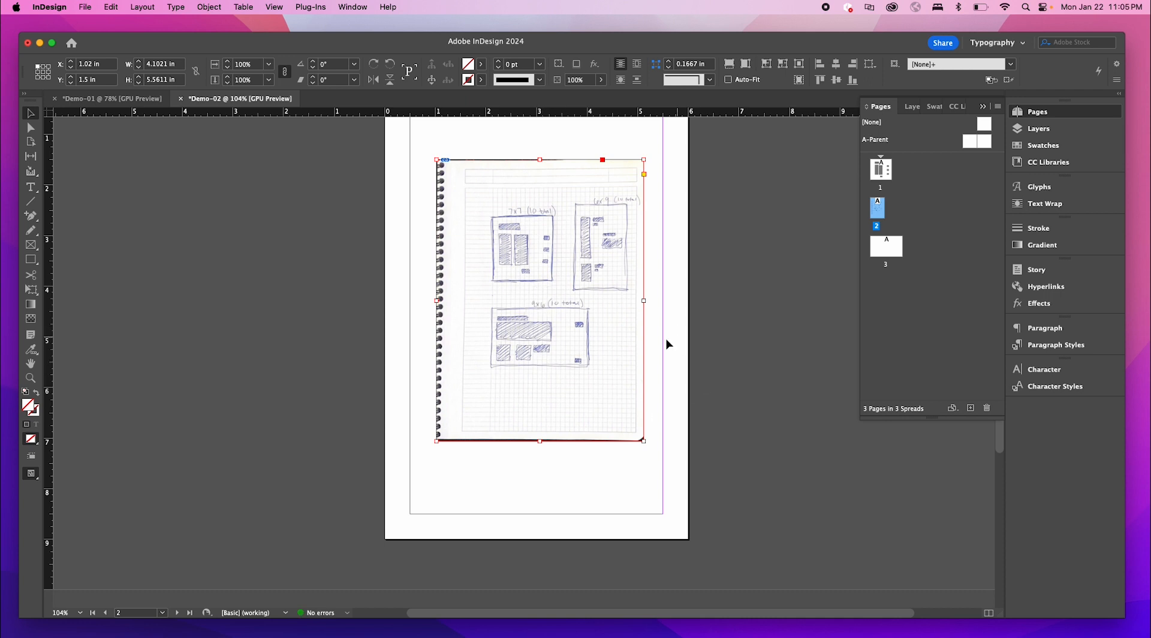
mouse_move(434, 437)
mouse_down()
mouse_move(545, 301)
mouse_move(568, 294)
mouse_up()
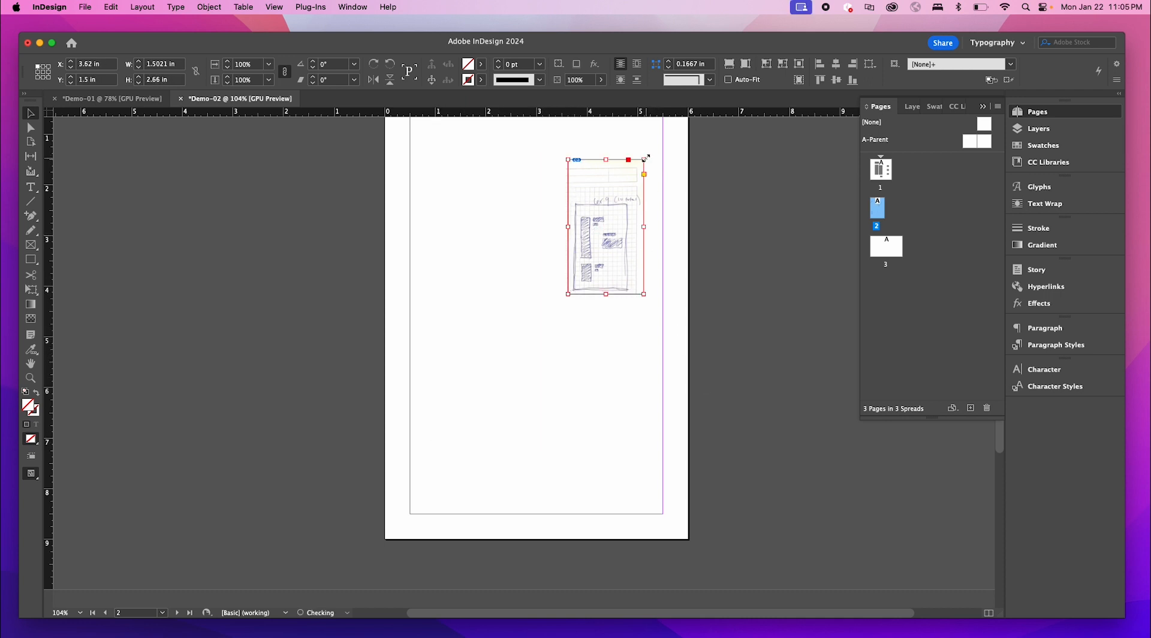
drag(645, 159, 633, 199)
click(590, 373)
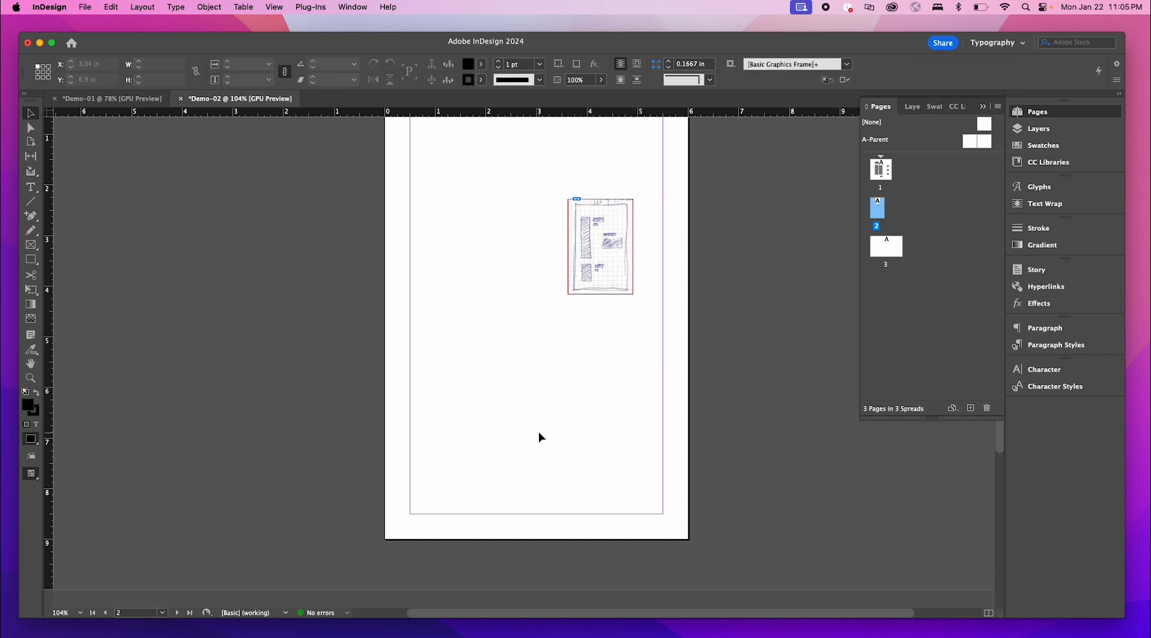
- Move the cropped 6x9 sketch to the page's upper-left corner and scale it over the whole page, about 6.14 x 9.02 in
key(space)
drag(548, 331, 543, 373)
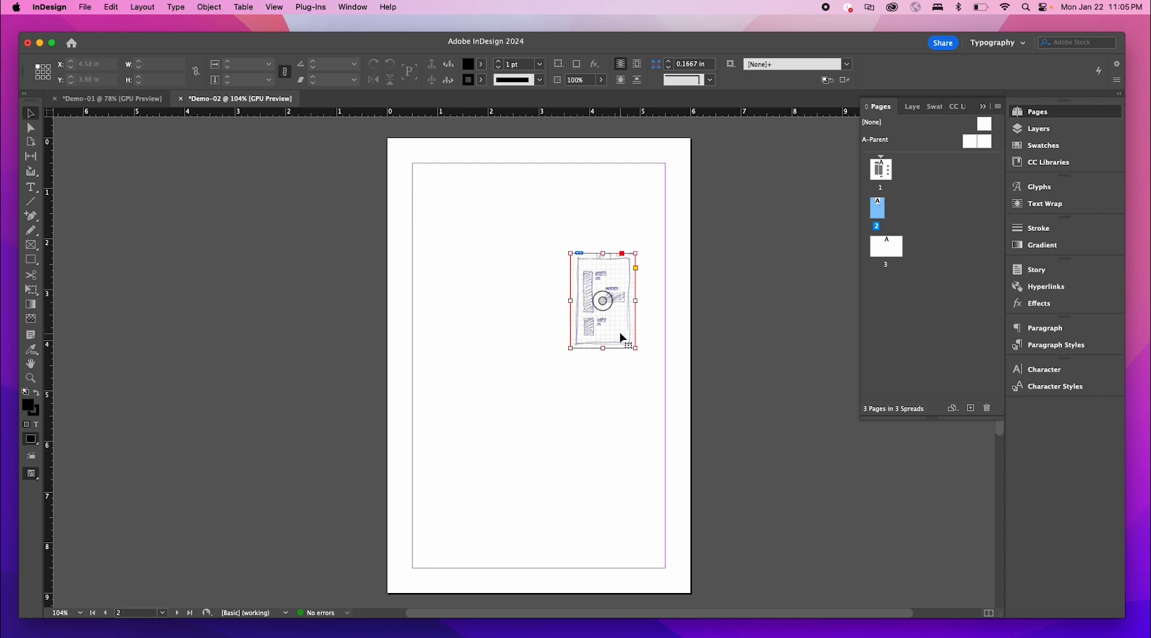
mouse_move(619, 337)
mouse_down()
mouse_move(453, 234)
mouse_move(524, 328)
mouse_up()
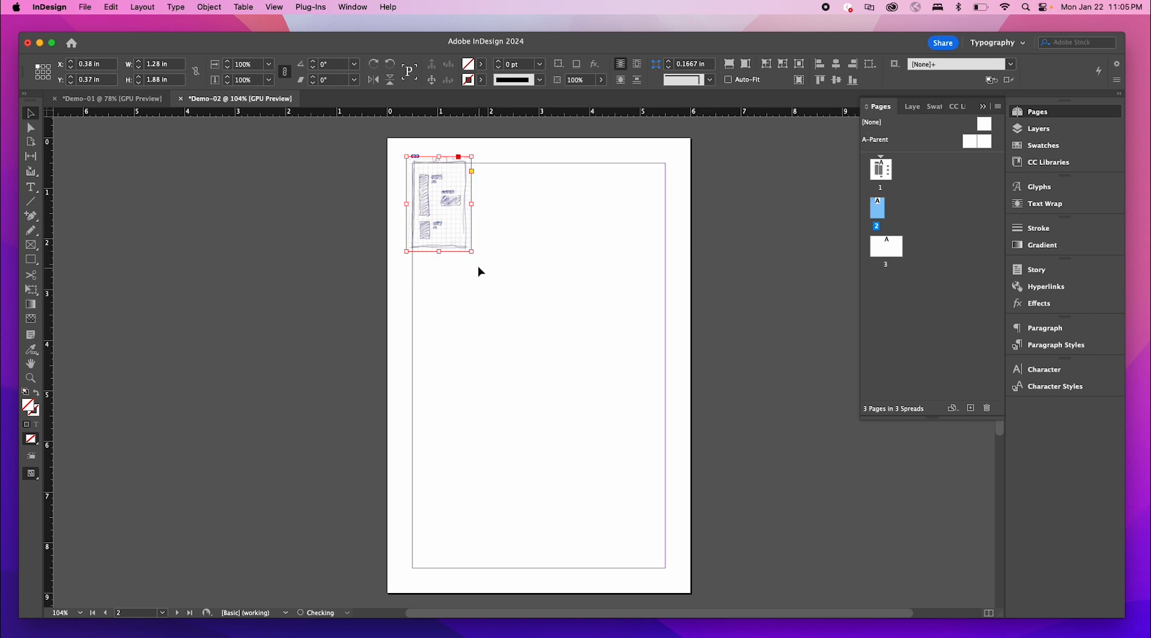
mouse_move(472, 252)
mouse_down()
mouse_move(675, 509)
mouse_move(655, 457)
mouse_move(588, 402)
mouse_up()
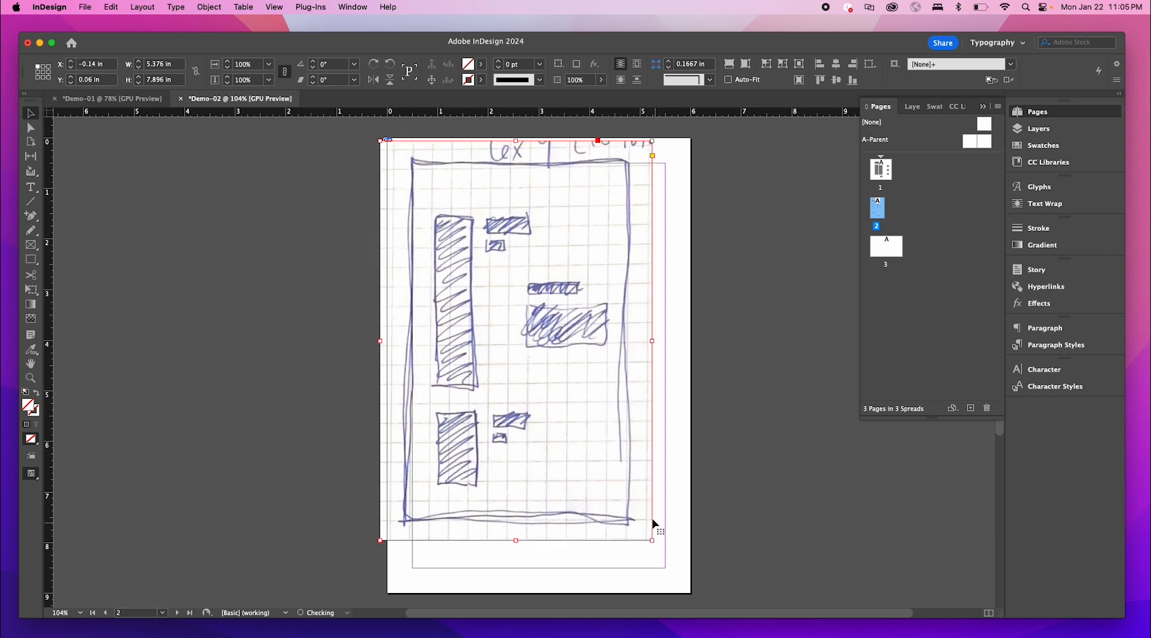
drag(654, 540, 692, 597)
drag(642, 547, 449, 571)
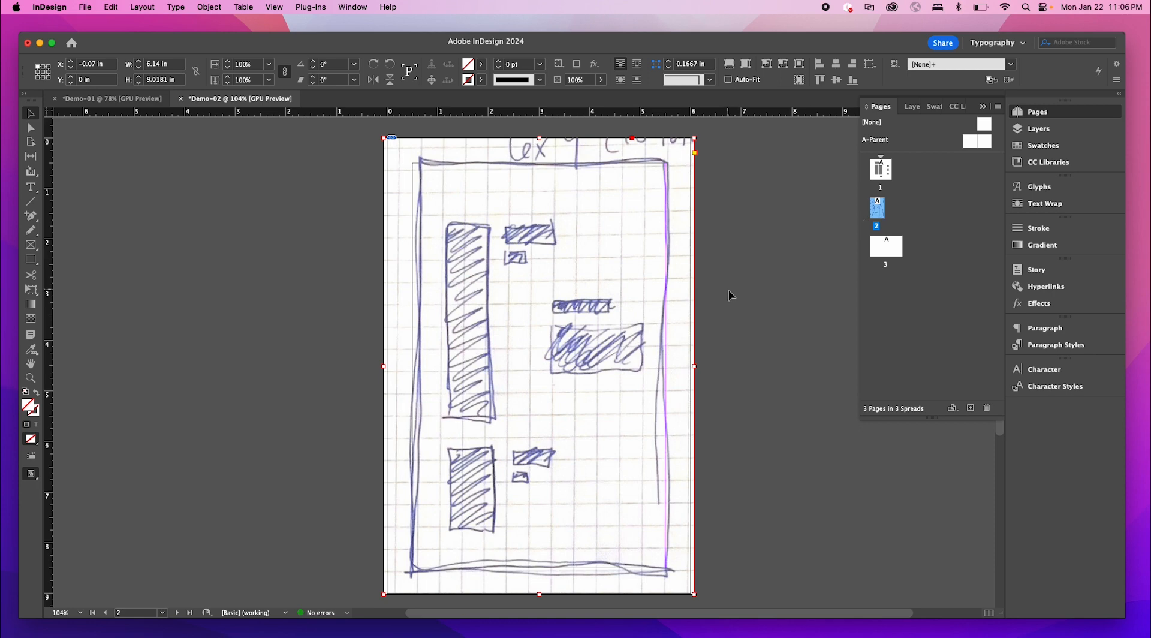
- Add two new layers above the content 7x7 layer
click(1034, 129)
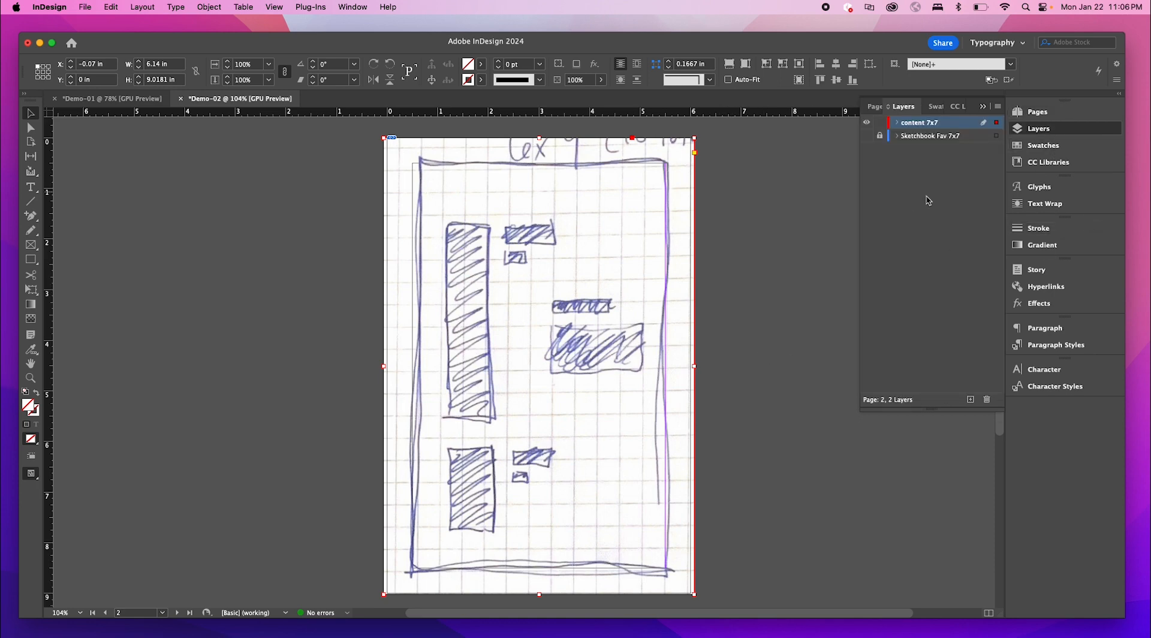
click(971, 399)
click(971, 399)
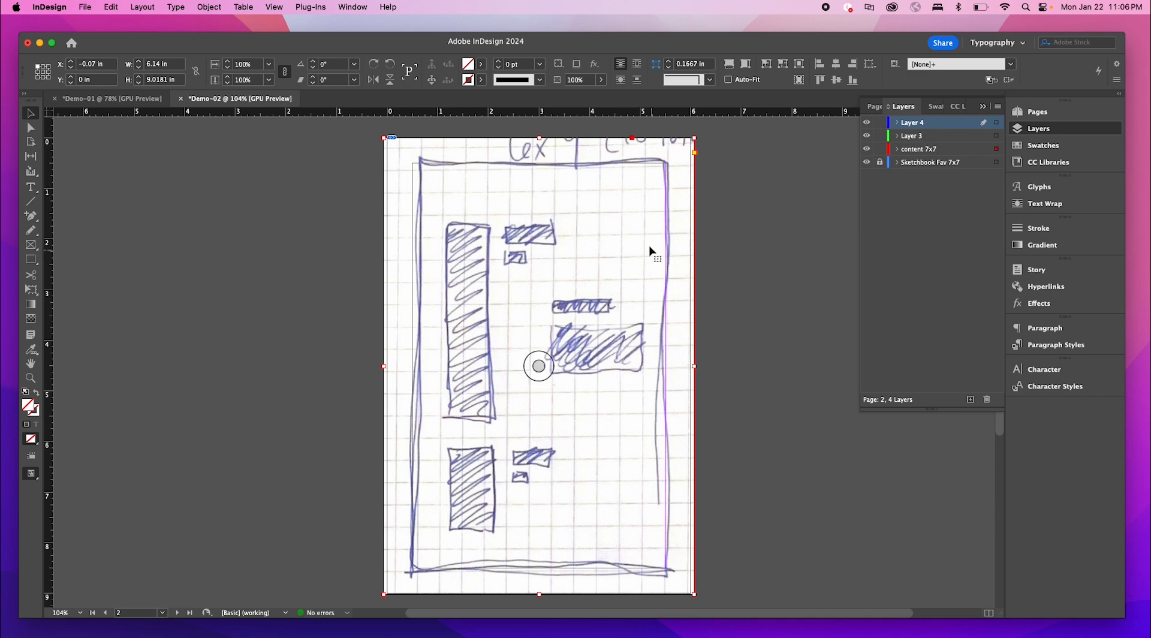
- Move the 6x9 sketch from the content 7x7 layer to Layer 3 and align its right and lower edges with page 2
click(949, 151)
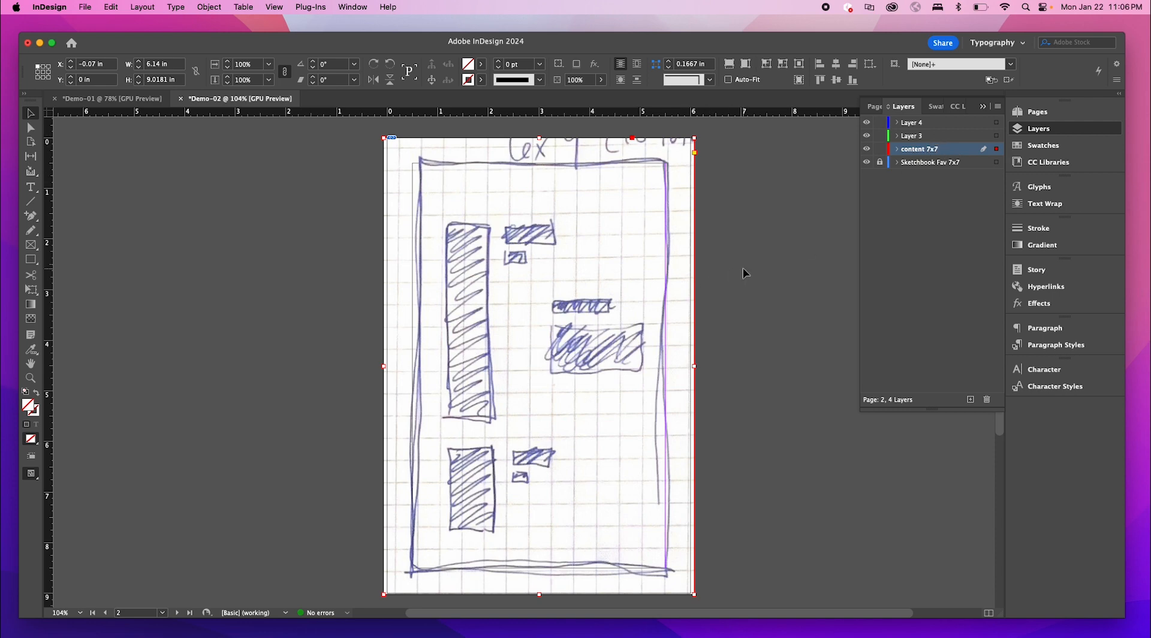
key(Delete)
click(948, 137)
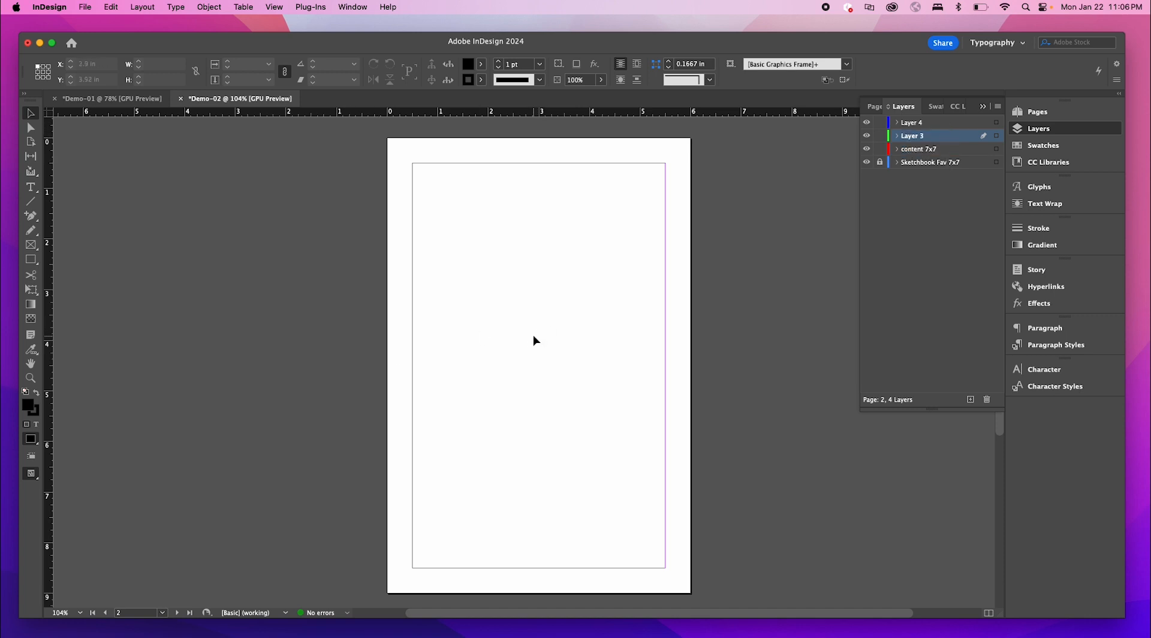
key(super+alt+shift+v)
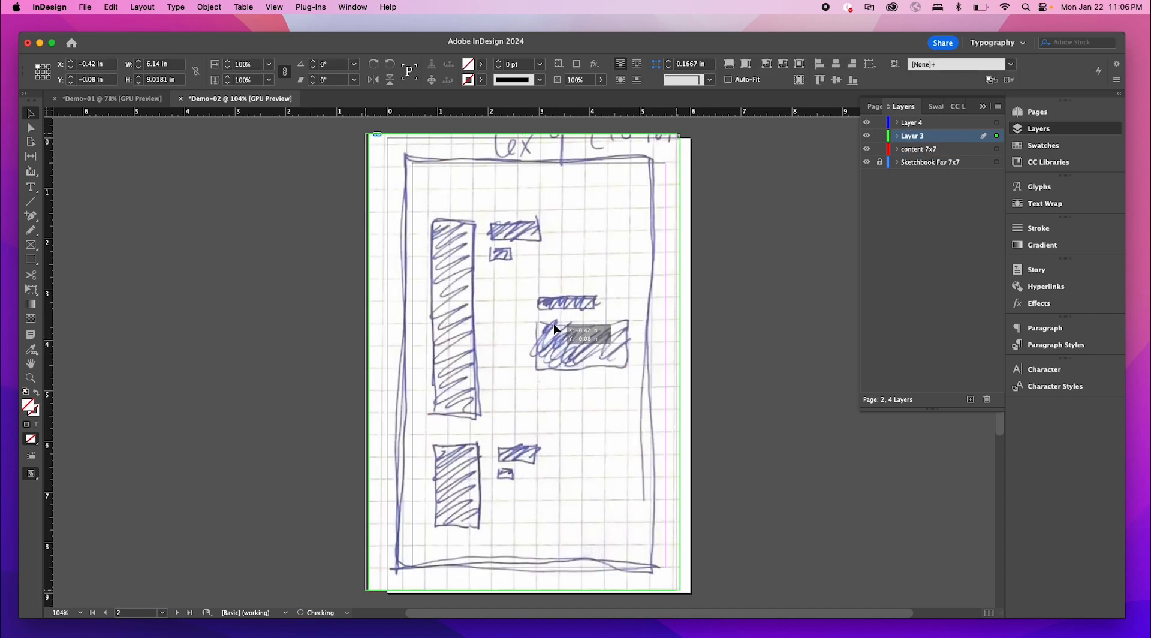
drag(557, 329, 577, 328)
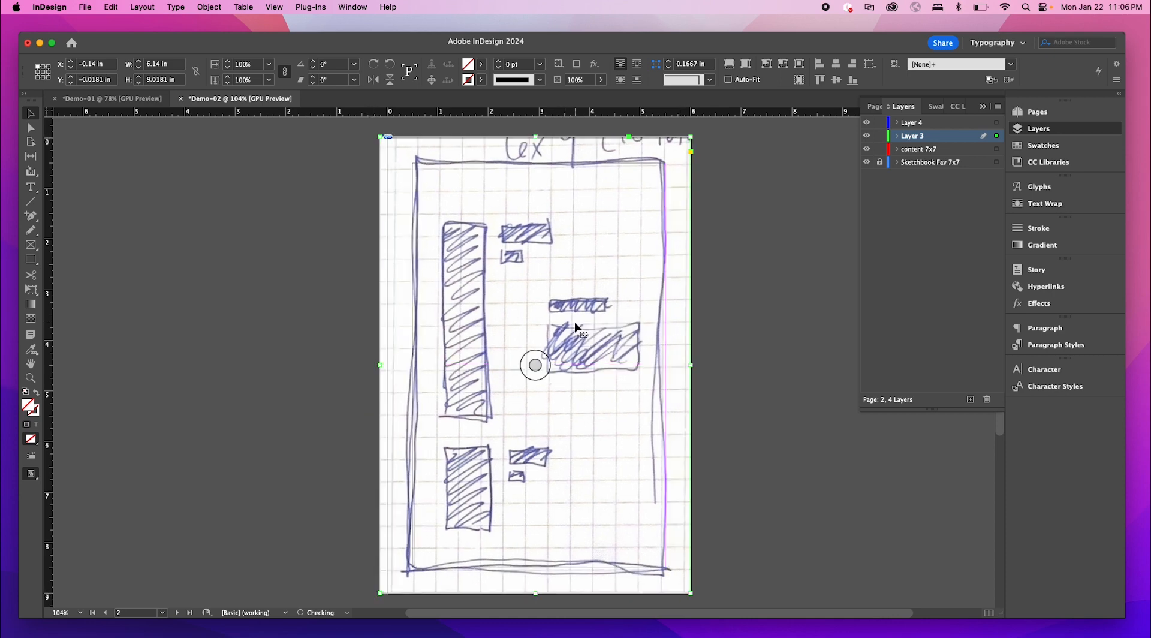
- Lock the content 7x7 layer and rename Layer 3 as Sketchbook Fav 6x9
click(880, 149)
double_click(915, 140)
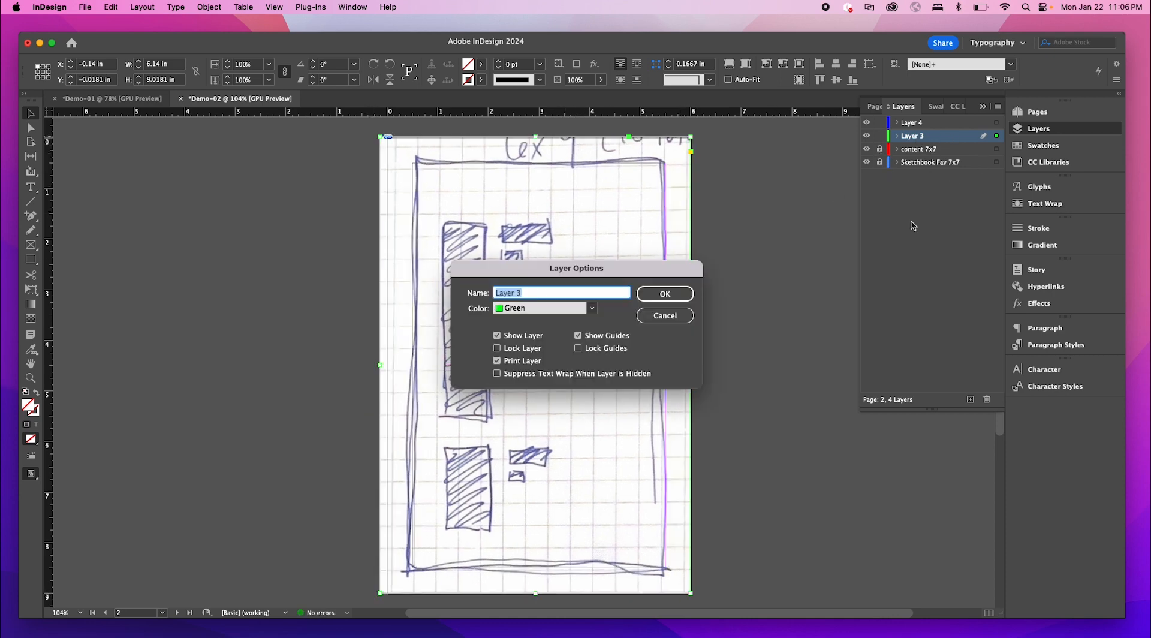
key(BackSpace)
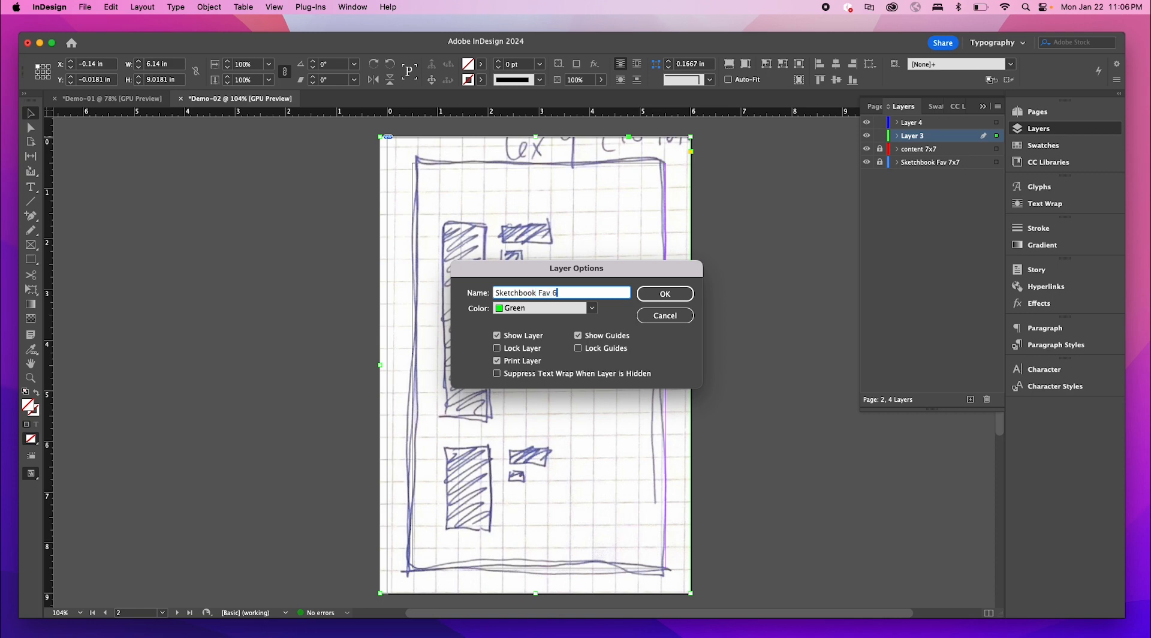
key(Return)
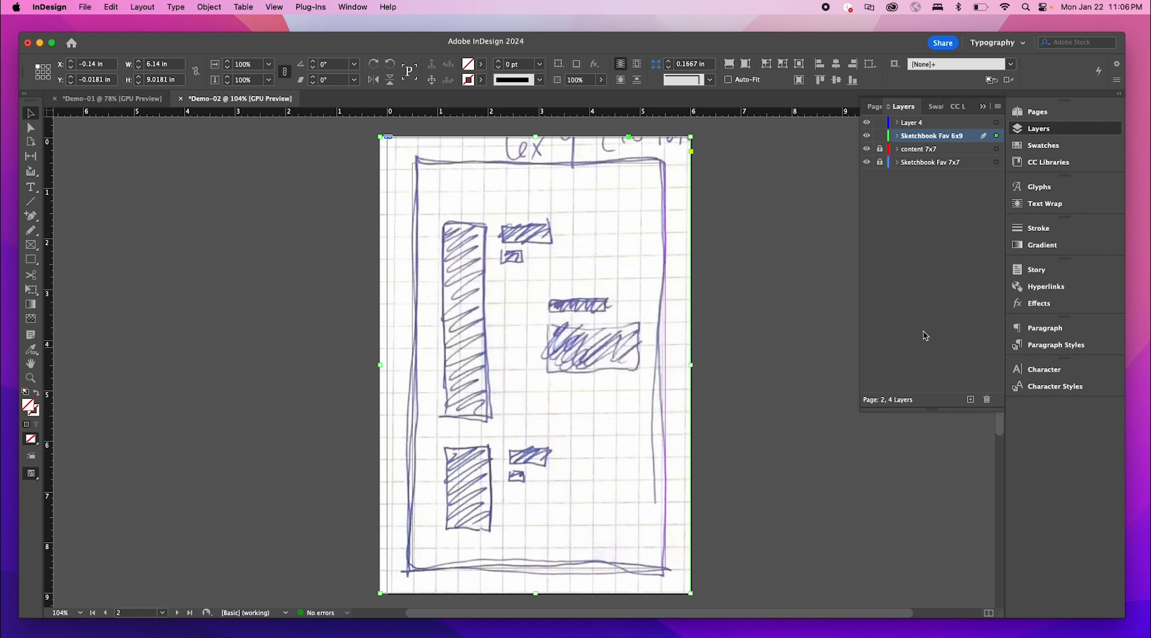
- Rename Layer 4 as Content 6x9
double_click(914, 123)
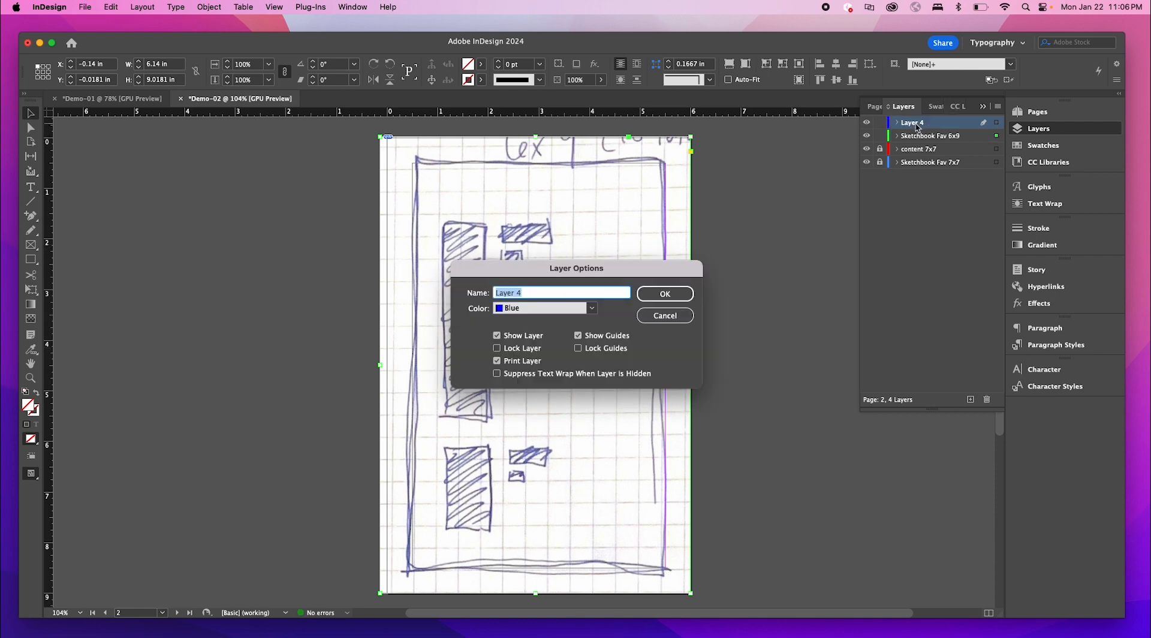
text(Content 6x9)
key(Return)
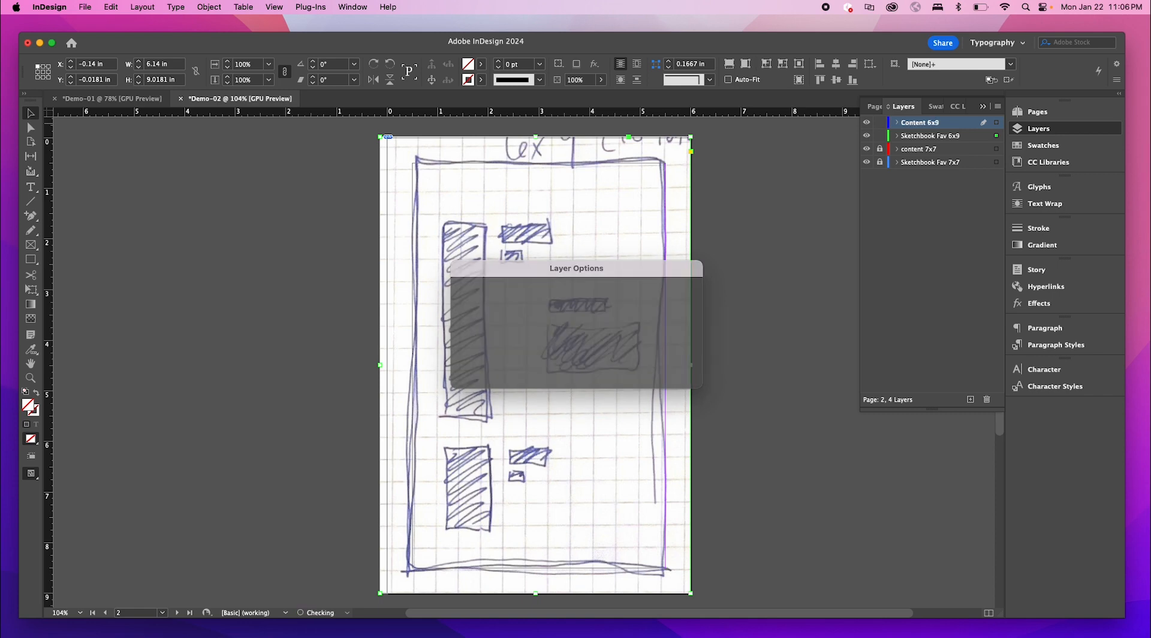
- Lock the Sketchbook Fav 6x9 layer and make Content 6x9 the active layer for page 2
scroll(688, 275, down, 3)
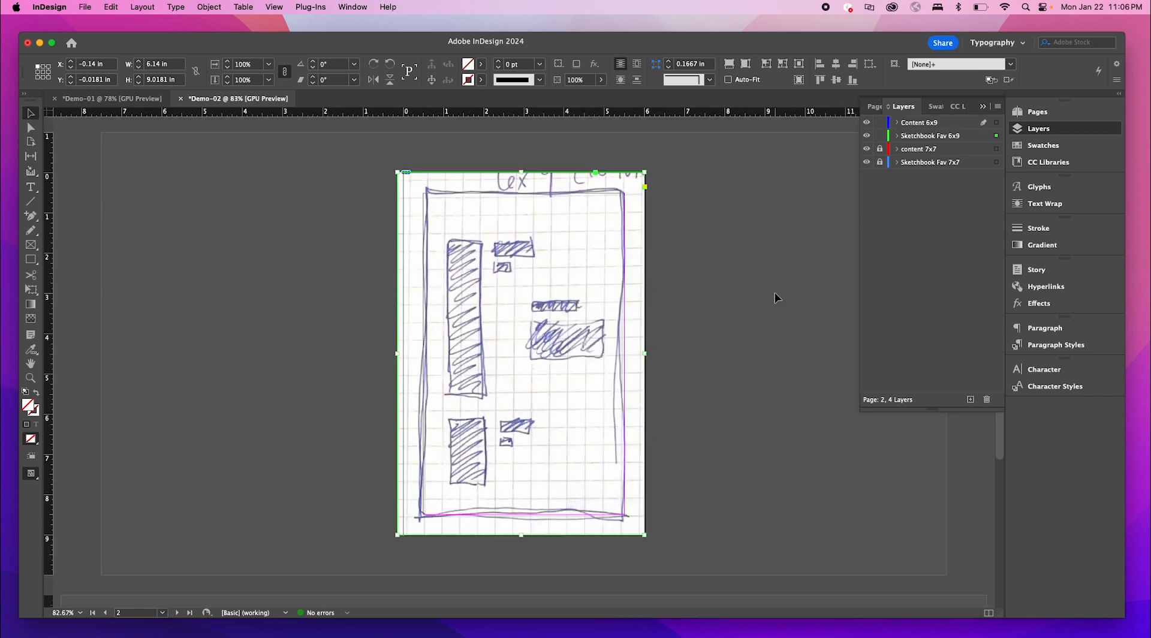
click(776, 295)
scroll(648, 328, up, 8)
scroll(598, 238, up, 1)
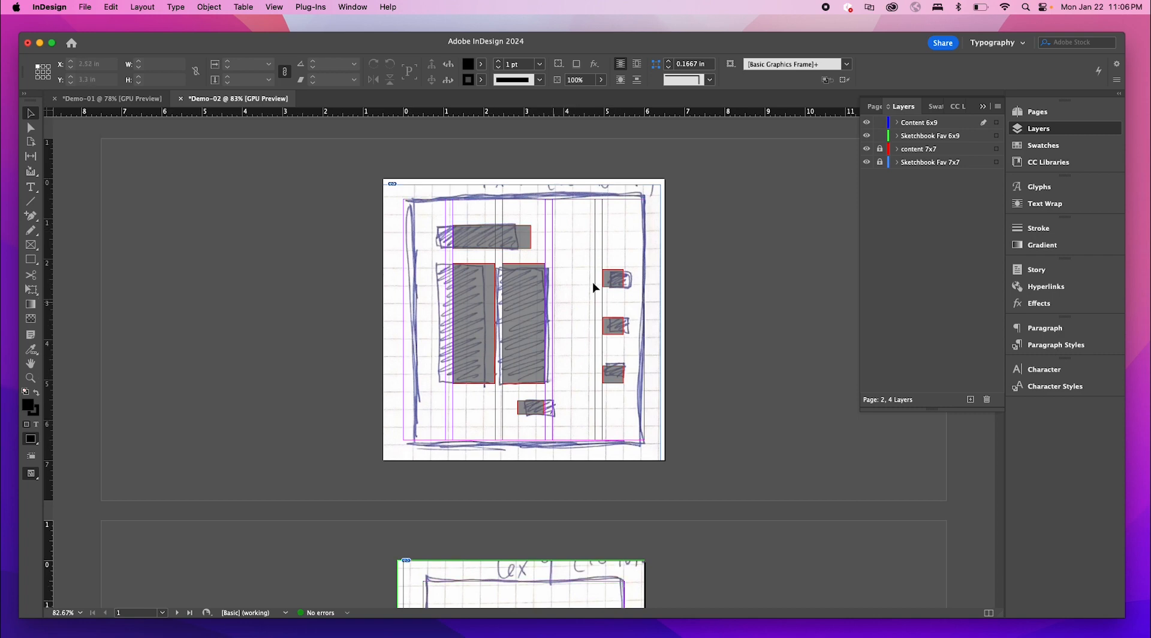
scroll(588, 394, down, 10)
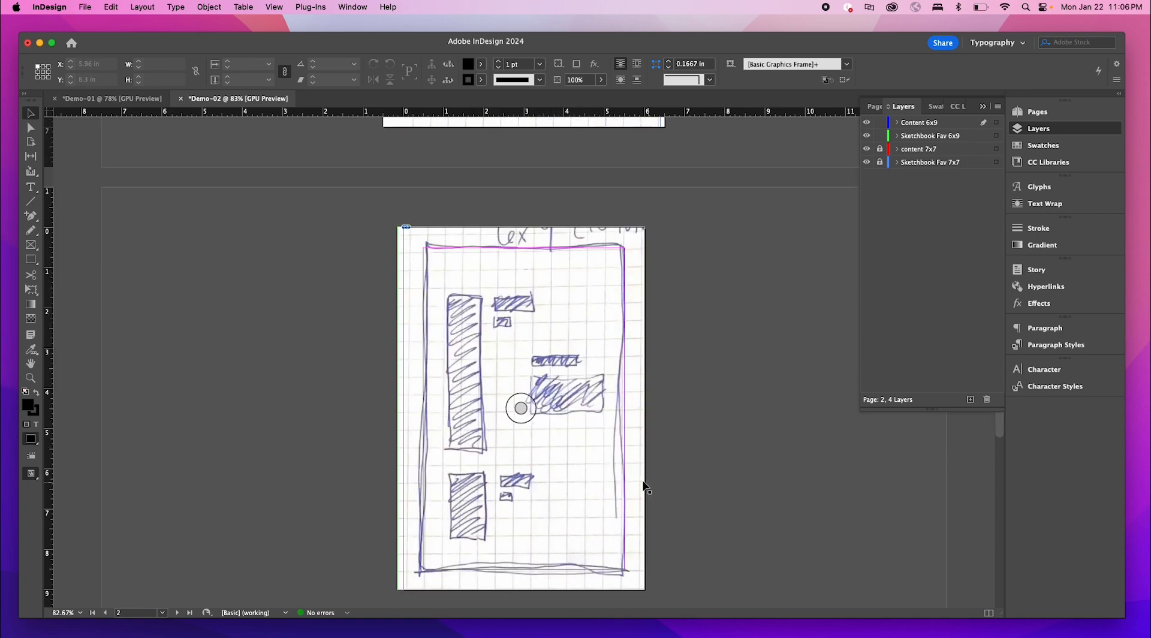
scroll(521, 380, up, 4)
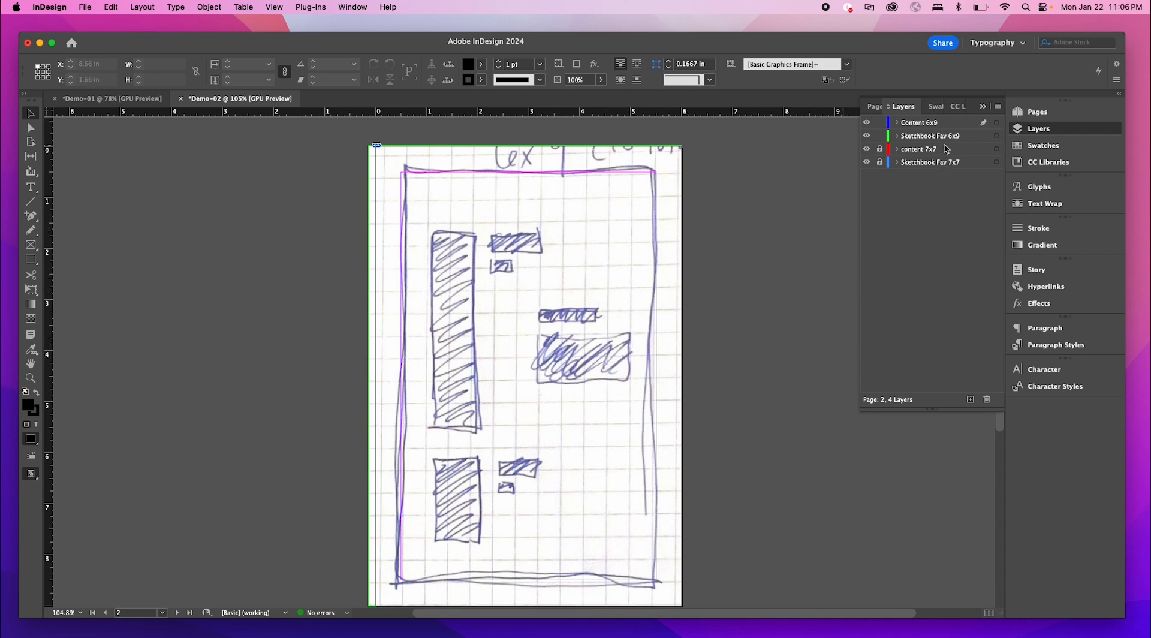
click(897, 136)
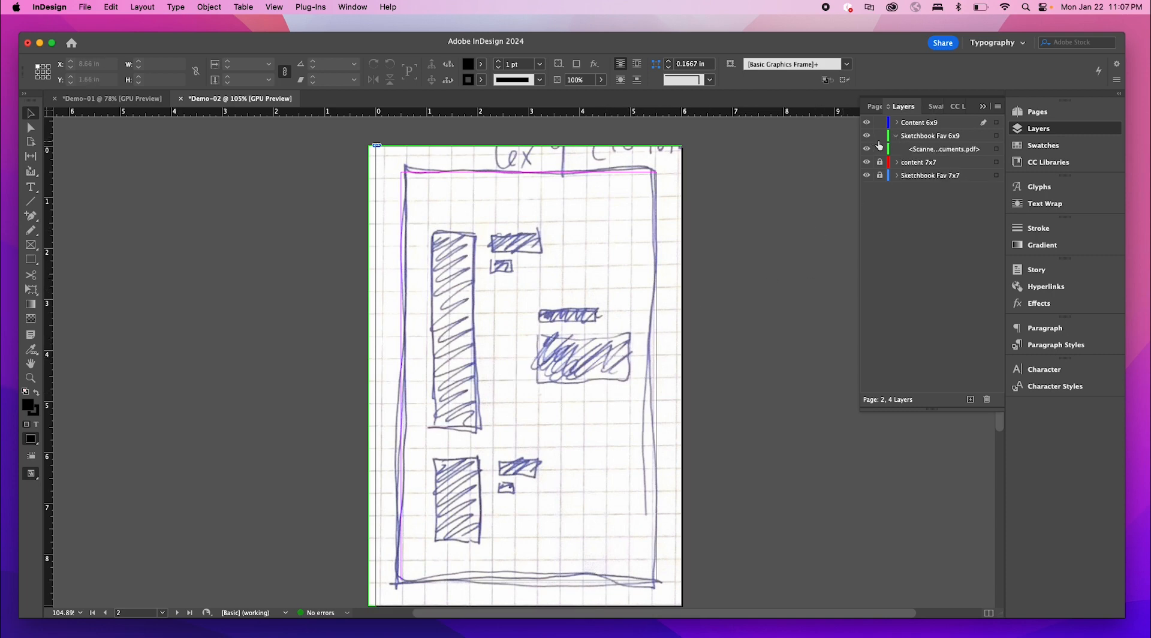
click(896, 135)
click(879, 135)
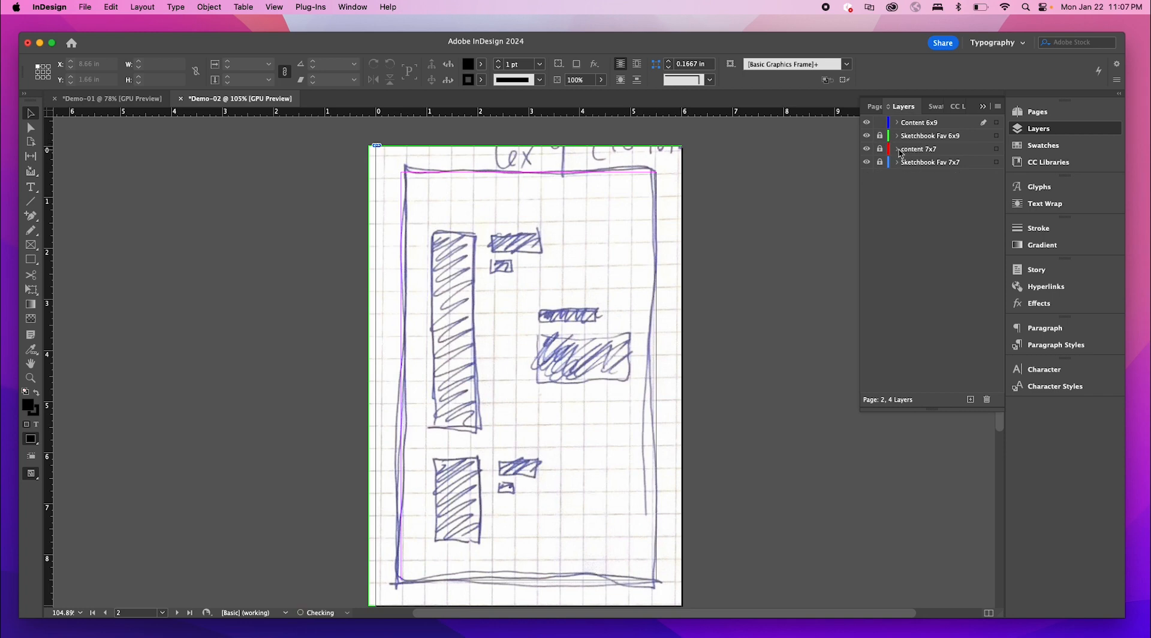
click(934, 124)
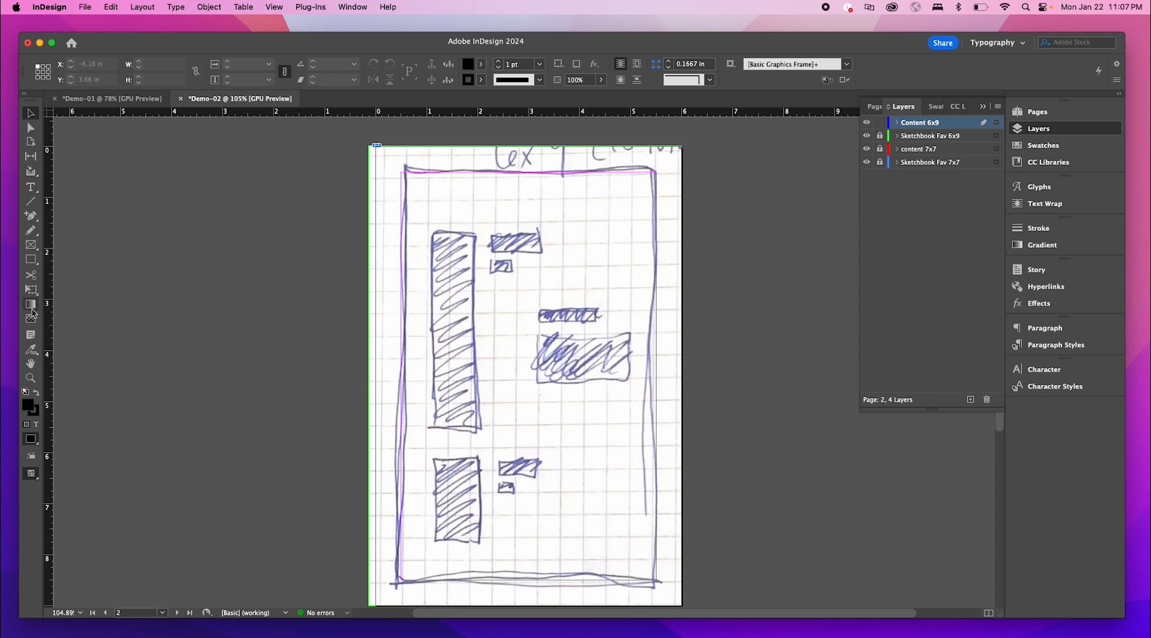
- Open the margins and columns settings for page 2 and move the dialog clear of the sketch
click(35, 263)
click(147, 7)
click(180, 36)
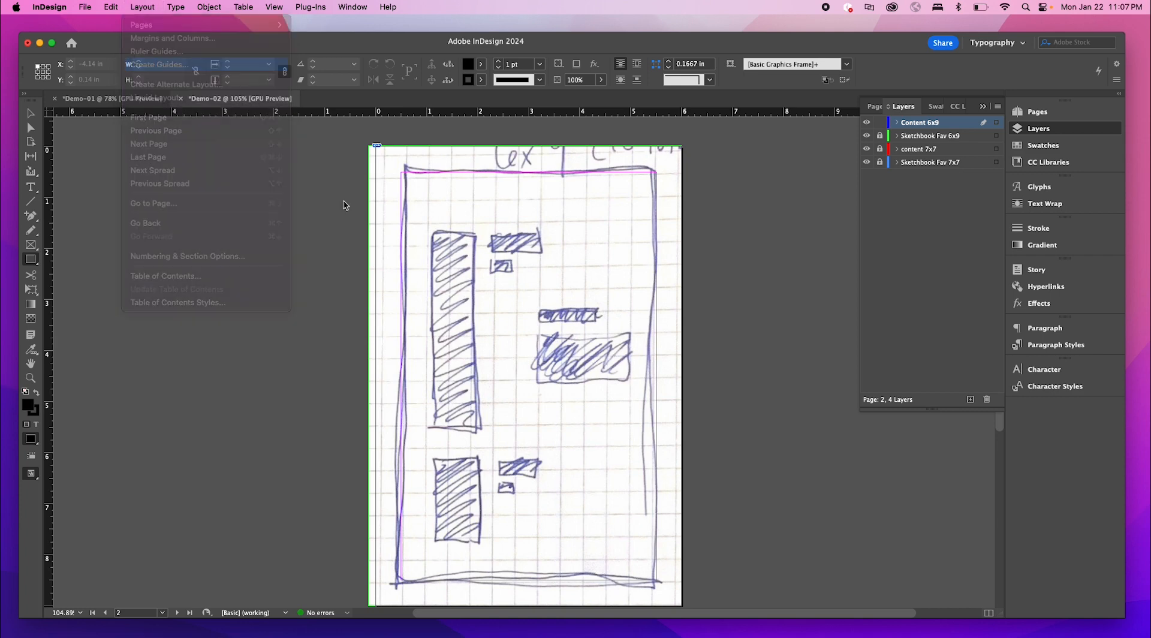
drag(898, 137, 886, 145)
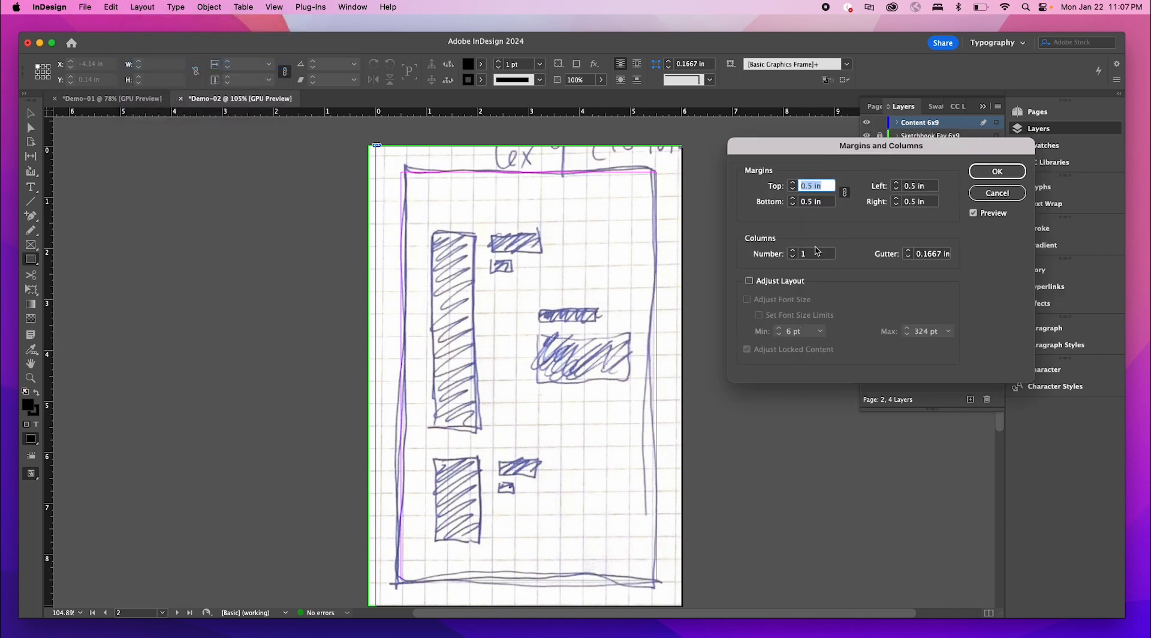
- Try out column counts up to 12 against the 6x9 sketch, including 4 and 7, and return to a single column
click(793, 251)
click(793, 250)
click(793, 250)
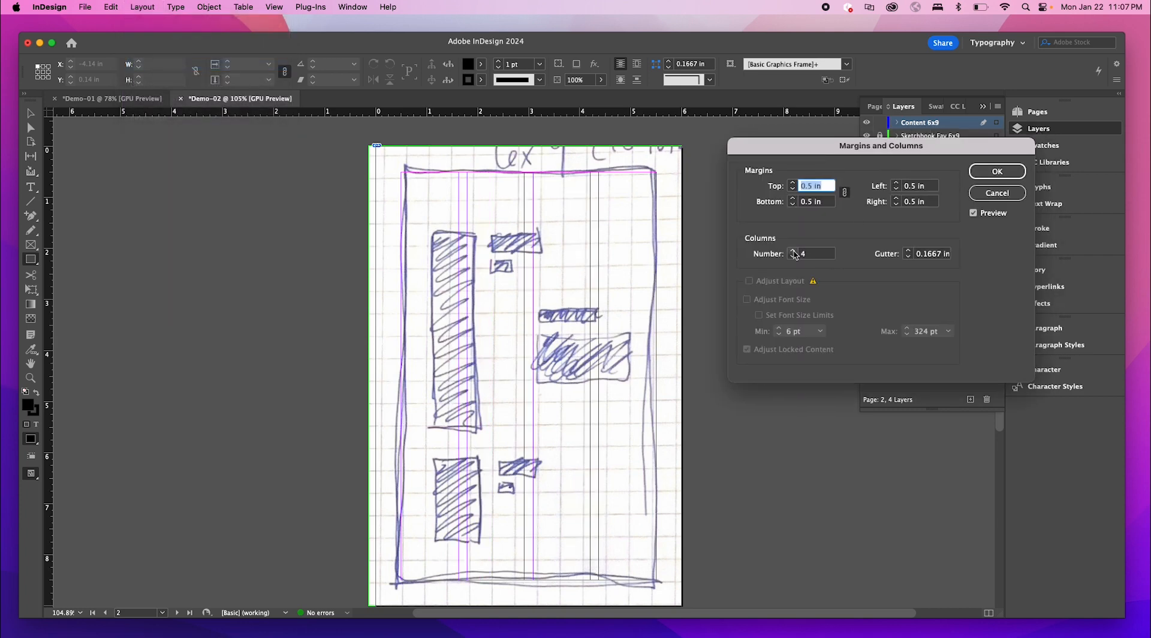
click(793, 251)
click(794, 250)
click(794, 250)
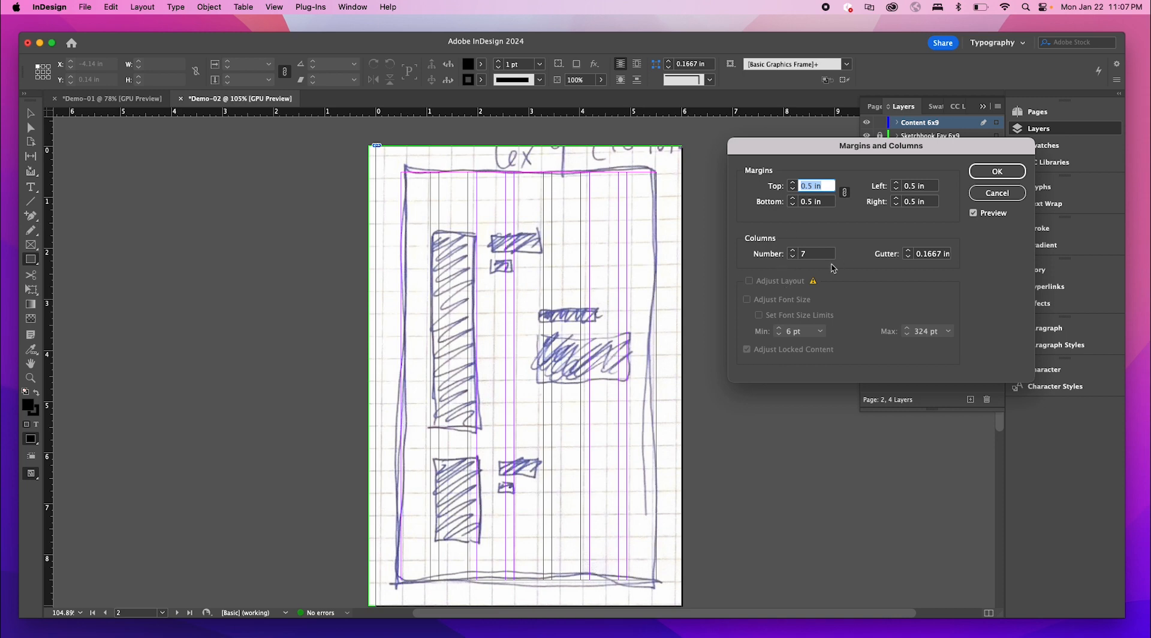
click(792, 250)
click(793, 251)
click(792, 251)
click(792, 251)
click(793, 250)
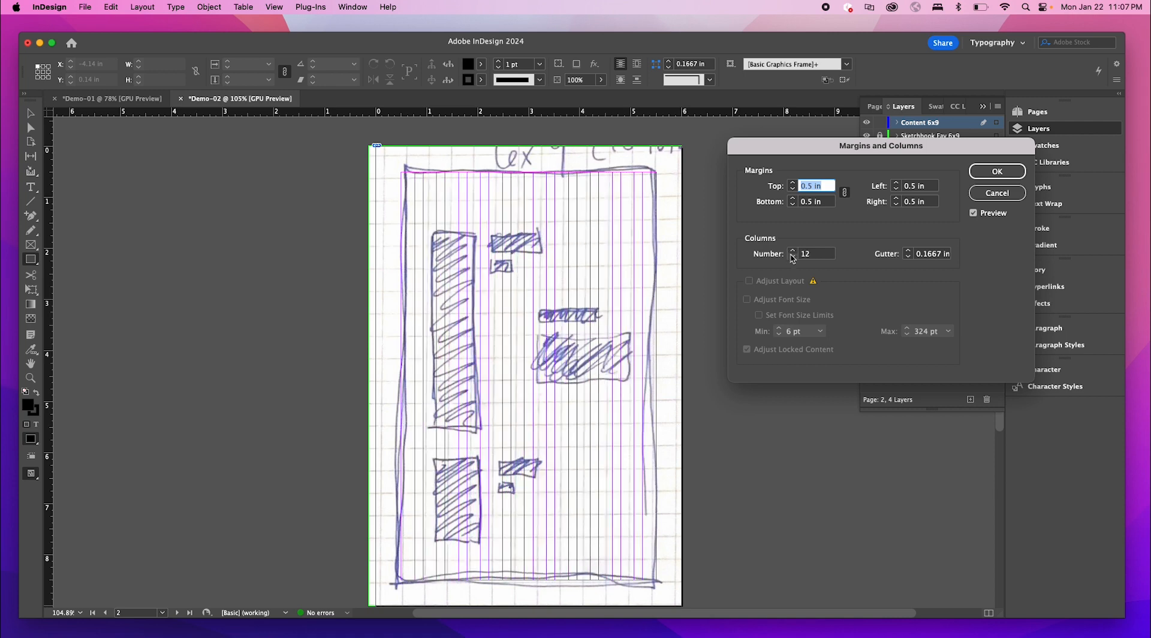
click(793, 257)
click(792, 257)
click(793, 258)
click(792, 257)
click(793, 257)
click(792, 257)
click(792, 257)
click(792, 257)
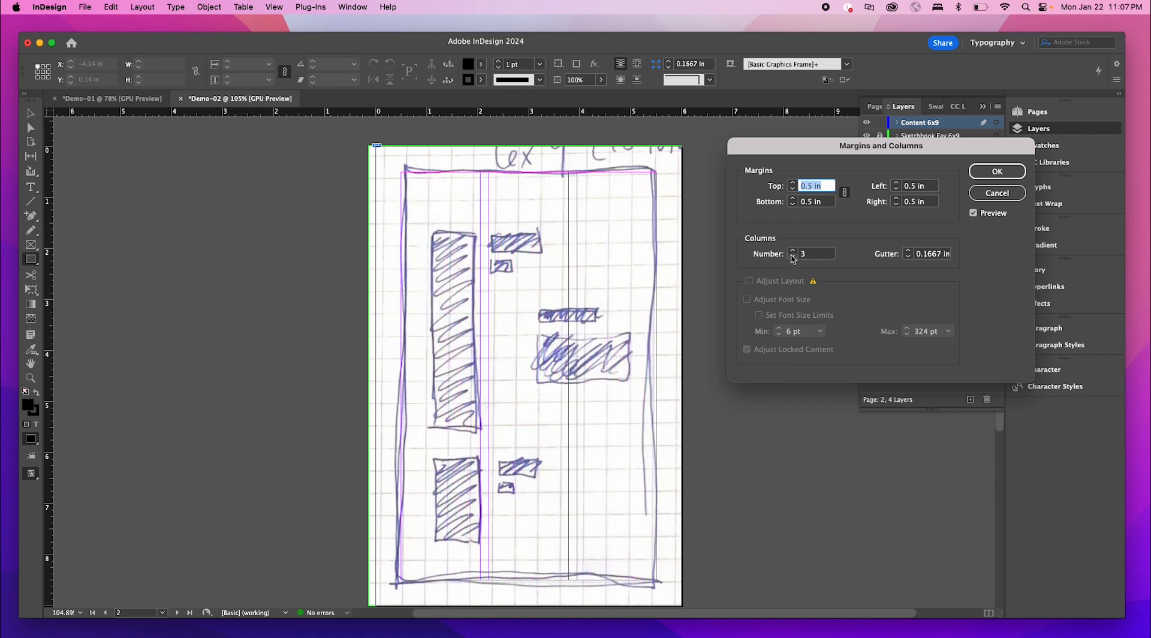
click(793, 257)
click(793, 257)
click(792, 257)
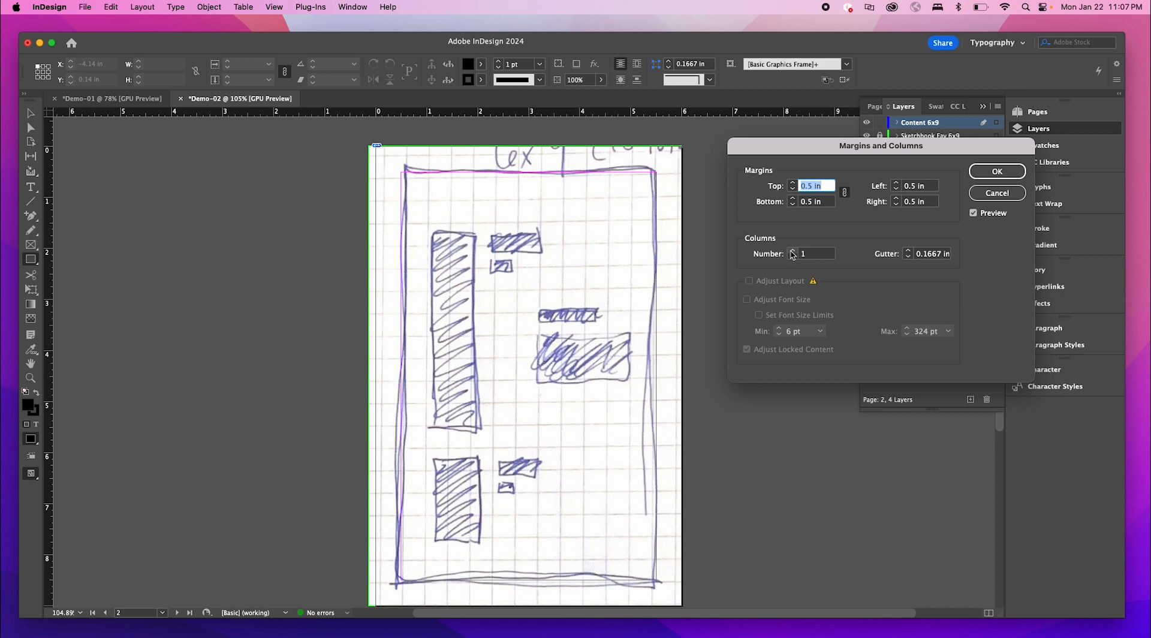
- Divide page 2 into 7 columns with a 0.1667 in gutter and apply the settings
click(793, 250)
click(793, 250)
click(793, 250)
click(792, 251)
click(792, 250)
click(793, 251)
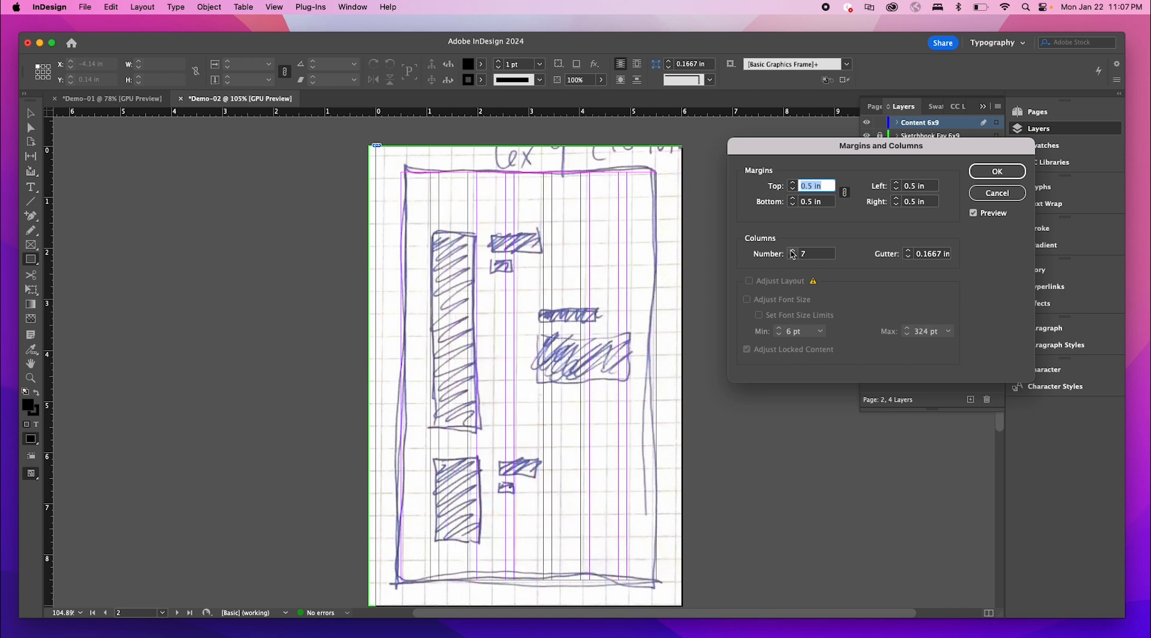
click(793, 251)
click(790, 262)
click(1019, 172)
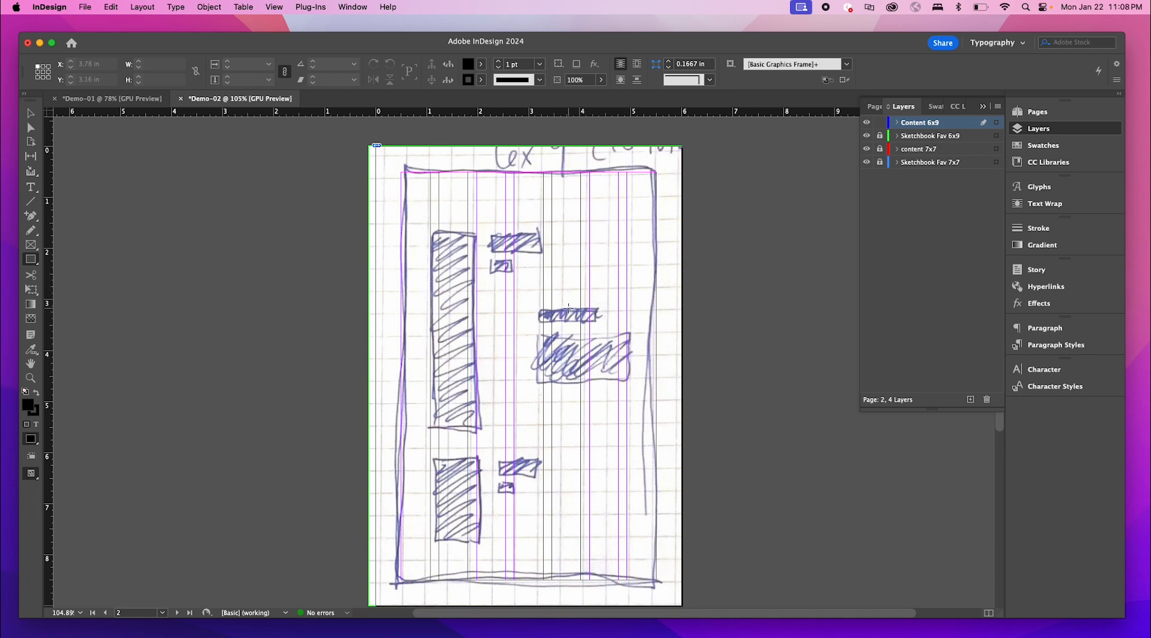
- Temporarily hide all four layers to compare the bare column grids on pages 1 and 2, and show the layers again
key(space)
scroll(561, 354, up, 10)
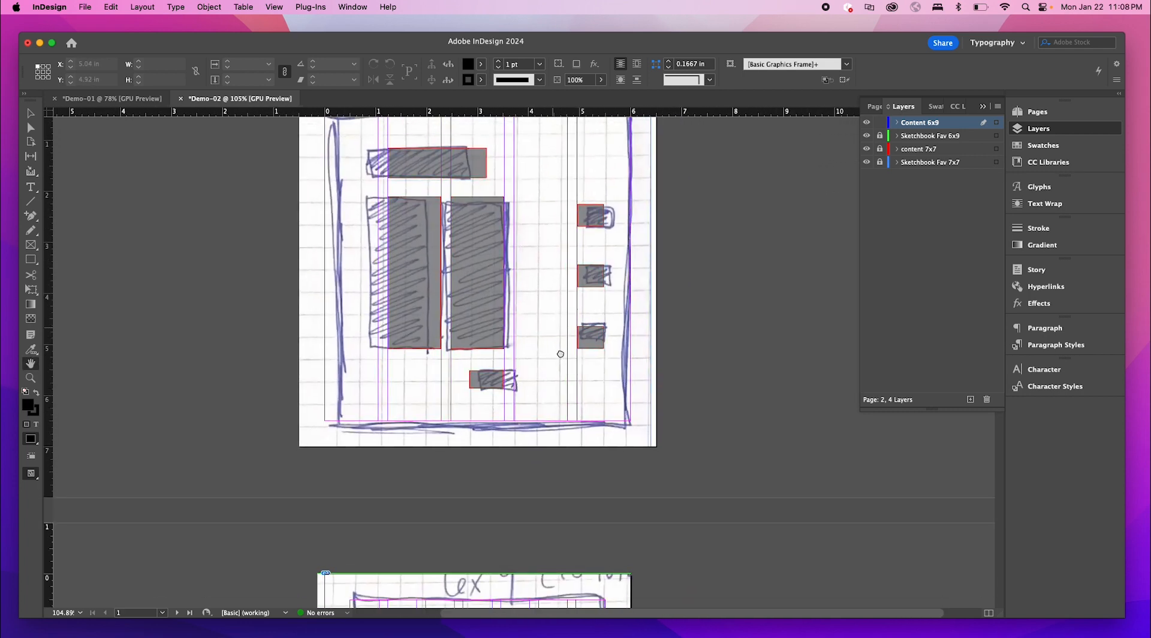
scroll(560, 354, down, 5)
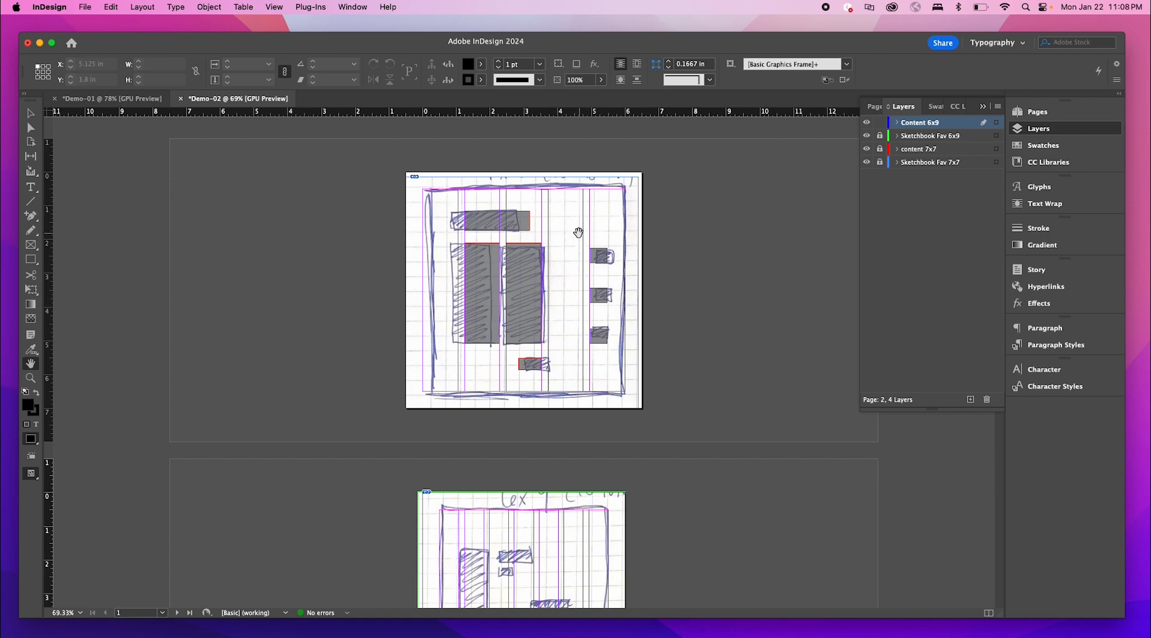
click(866, 150)
click(867, 162)
click(867, 136)
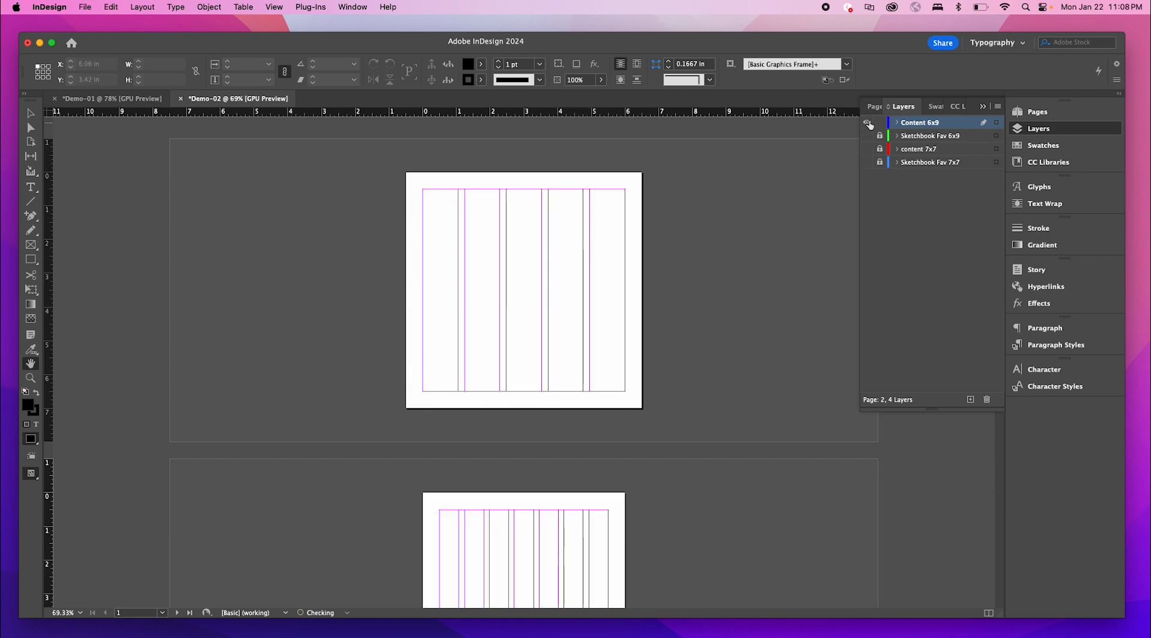
scroll(660, 478, down, 6)
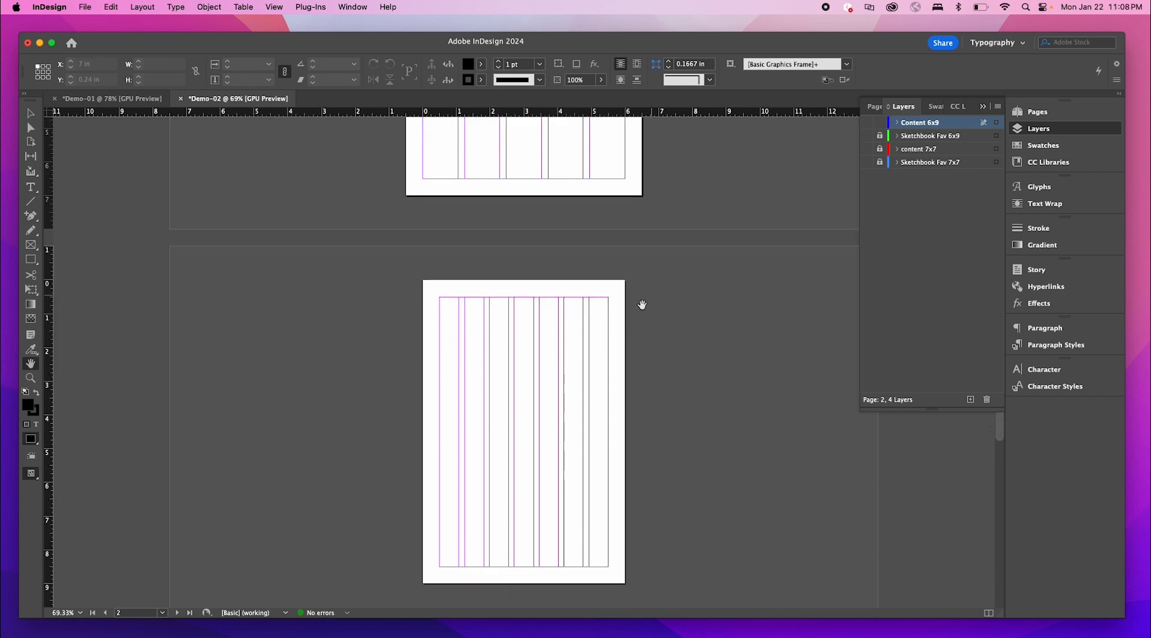
scroll(569, 444, up, 2)
scroll(569, 445, up, 4)
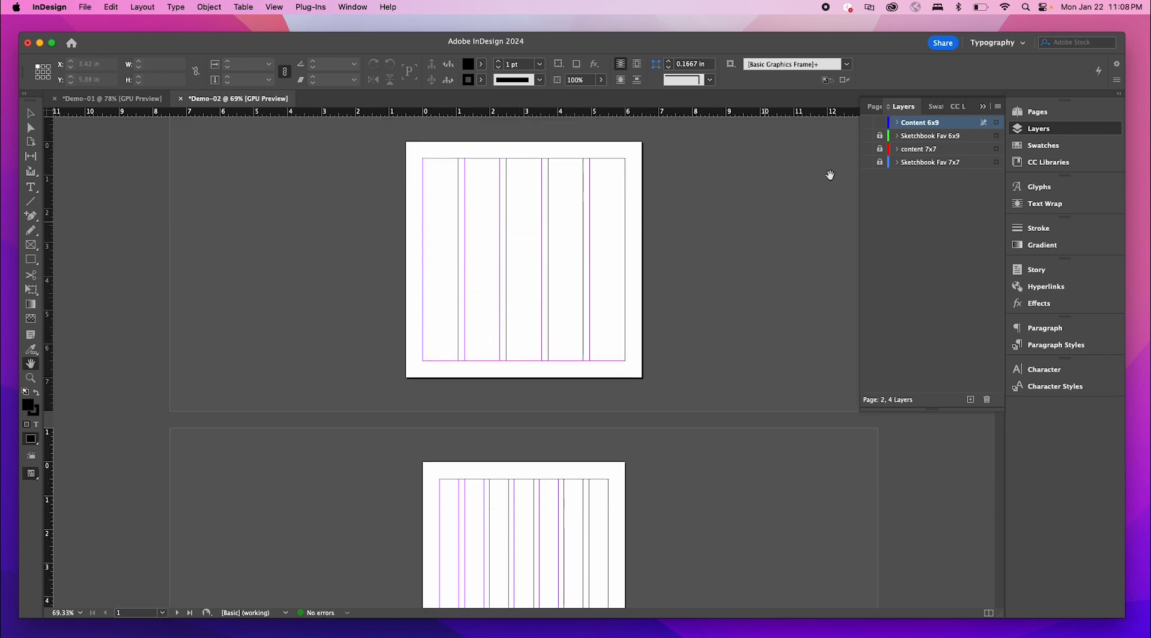
drag(864, 129, 869, 192)
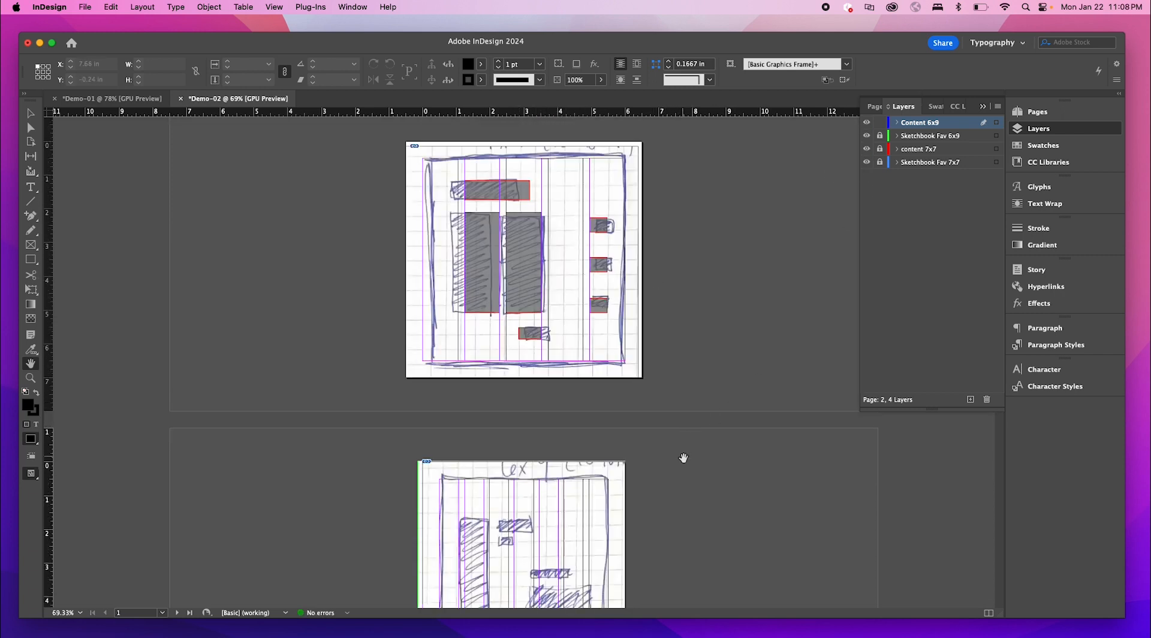
- Draw a black rectangle about 0.57 in wide and 3.87 in high over the tall hatched block on page 2
scroll(659, 390, down, 5)
scroll(531, 375, up, 3)
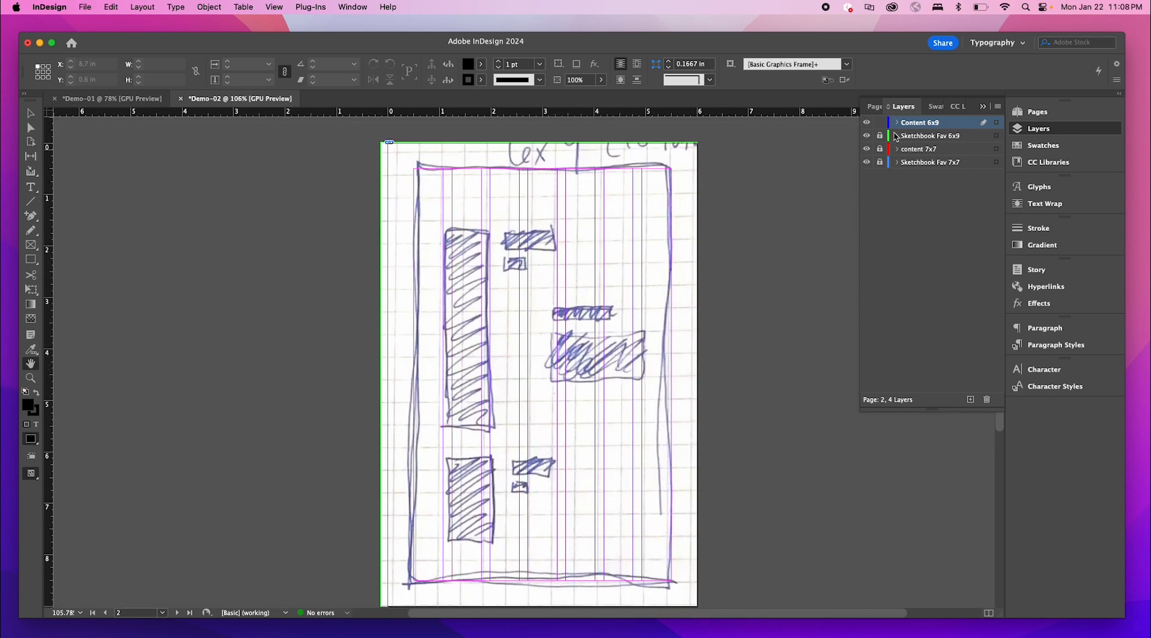
click(35, 261)
scroll(462, 243, up, 4)
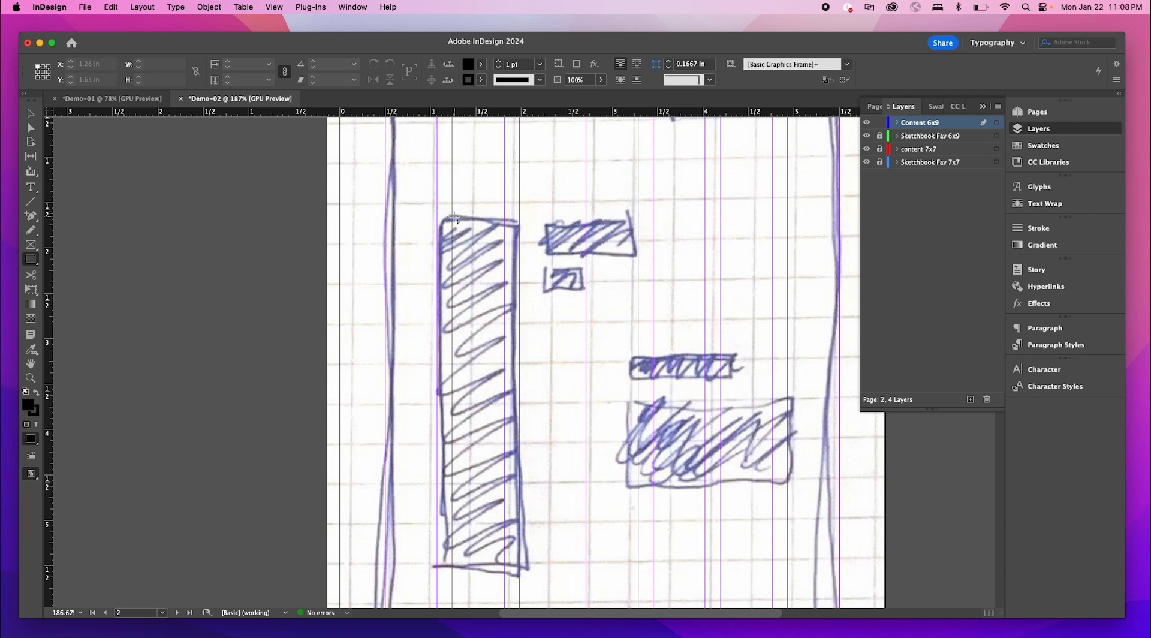
drag(452, 217, 504, 568)
click(31, 114)
click(313, 317)
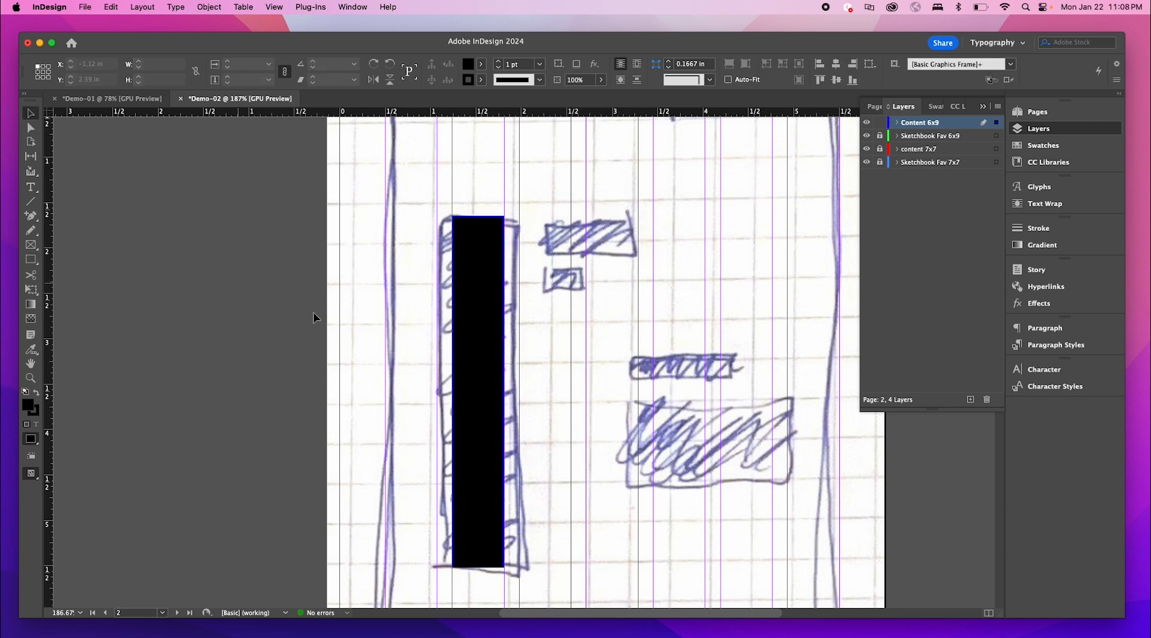
- Extend the tall block's left edge to the first column's end guide, making the block 0.7381 in wide
scroll(478, 314, down, 3)
scroll(530, 308, up, 2)
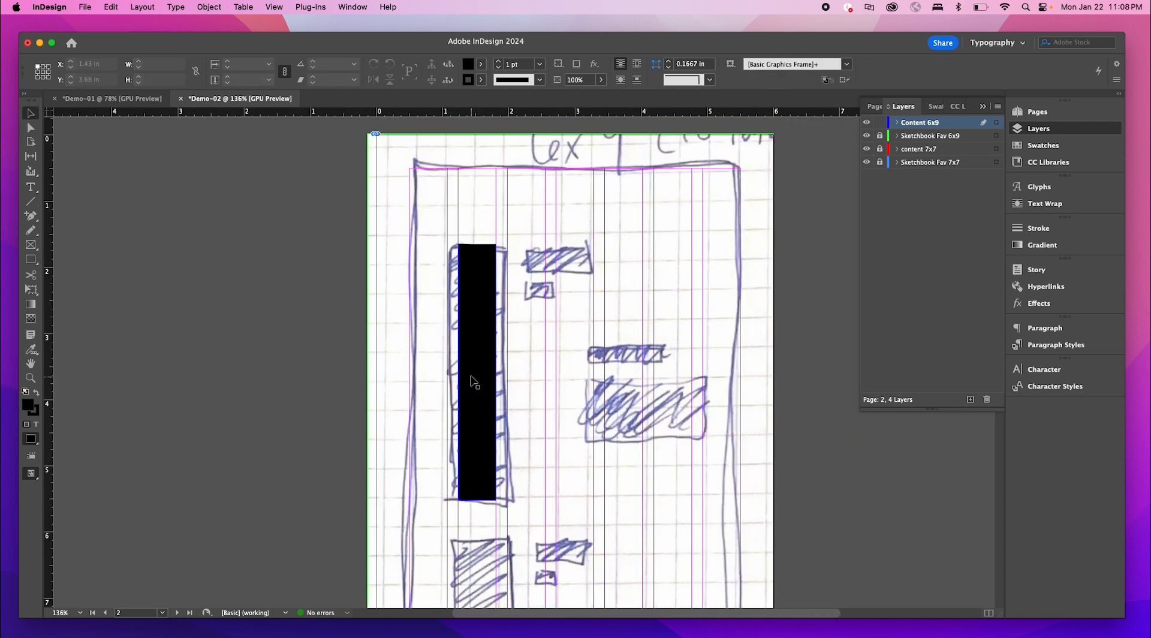
click(476, 375)
scroll(478, 379, up, 2)
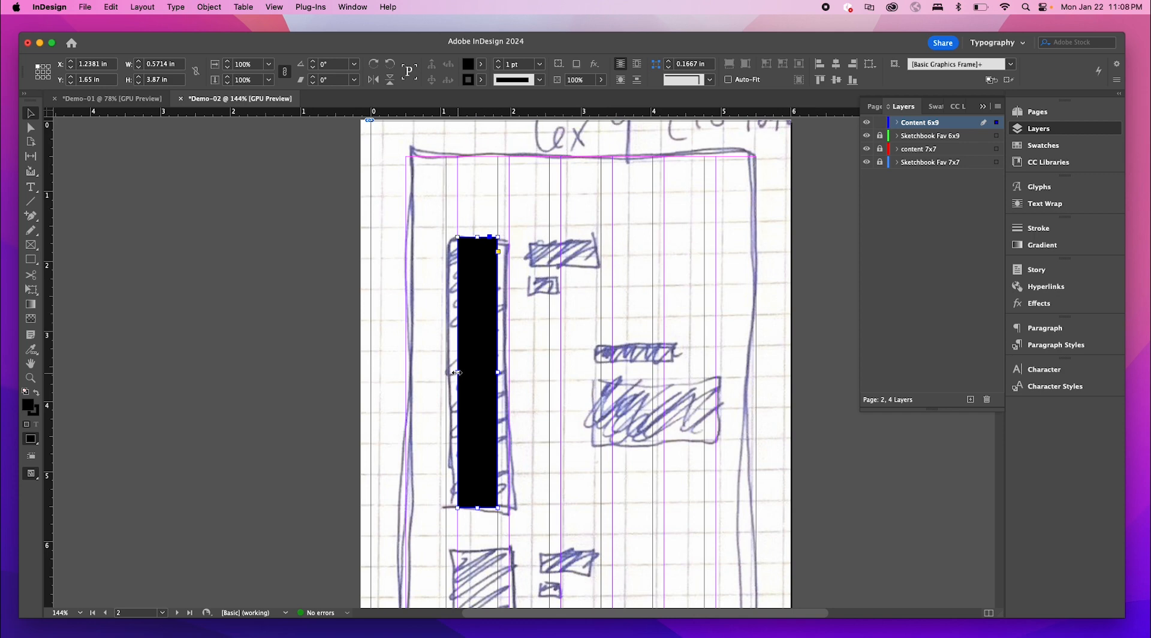
drag(457, 372, 497, 372)
click(577, 380)
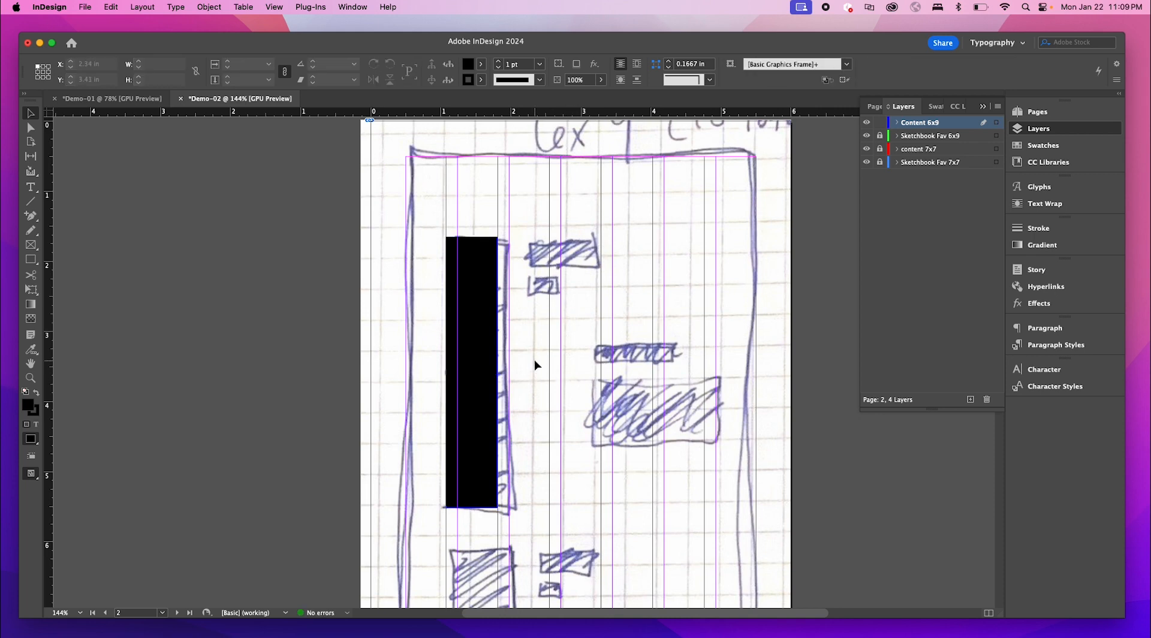
- Duplicate the tall block to its right and resize the copy to about 1.07 by 0.43 in over the upper heading sketch
key(w)
key(w)
key(h)
drag(570, 380, 477, 350)
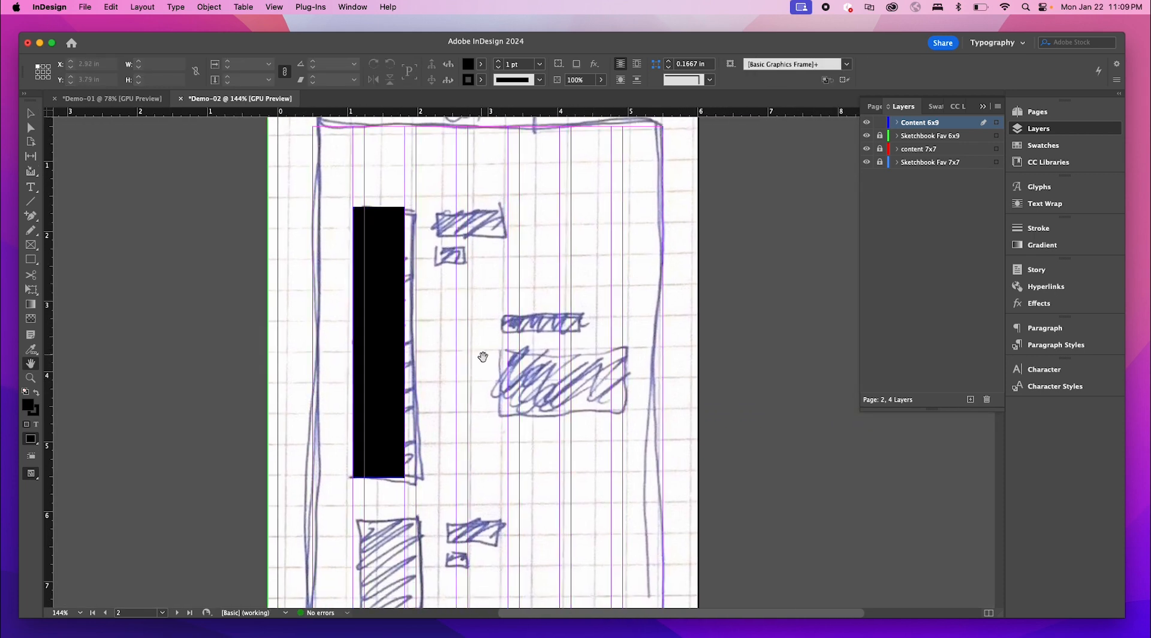
key(m)
key(v)
click(389, 273)
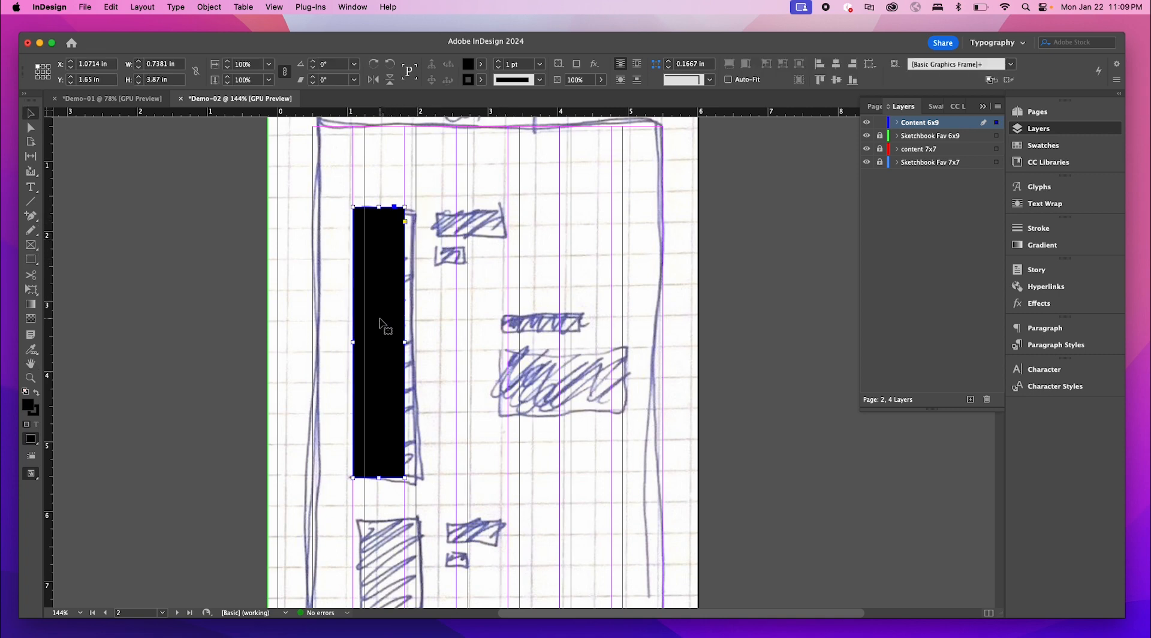
alt+drag(380, 320, 467, 328)
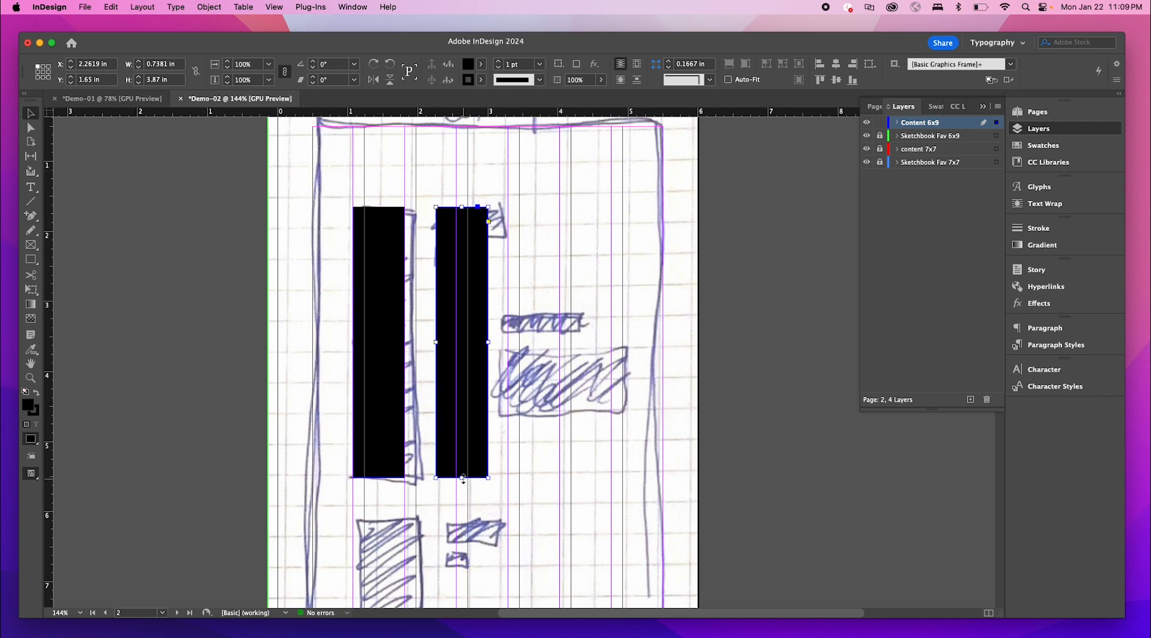
drag(462, 478, 457, 271)
key(super+z)
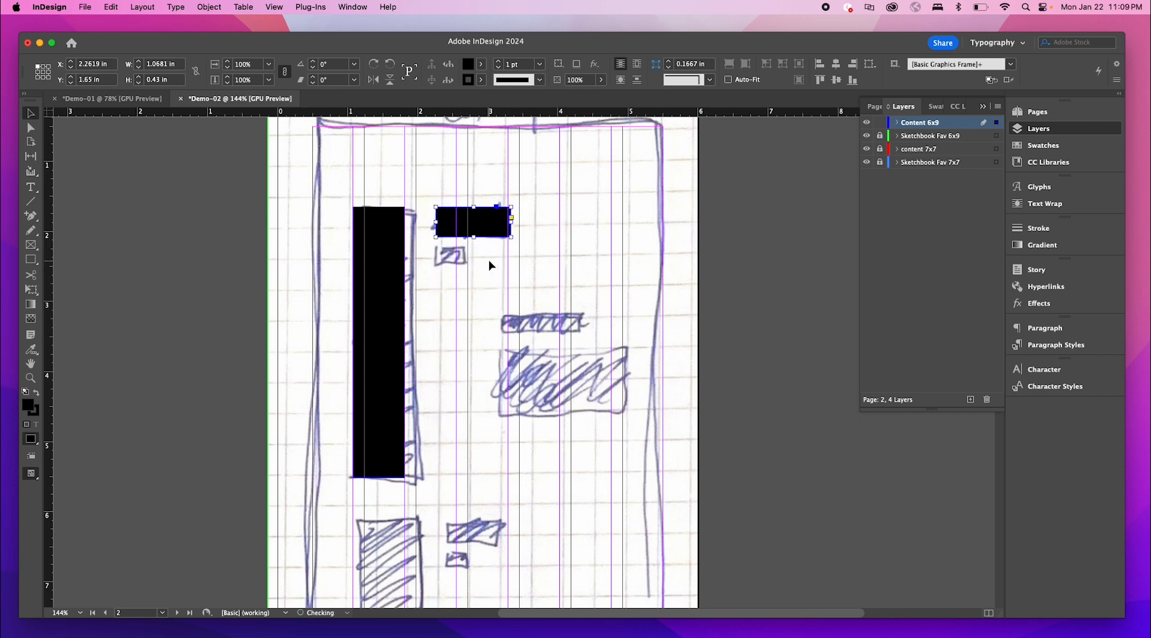
- Duplicate the upper heading bar below itself and shrink the copy to about 0.45 by 0.28 in over the small sketched box
drag(481, 229, 469, 266)
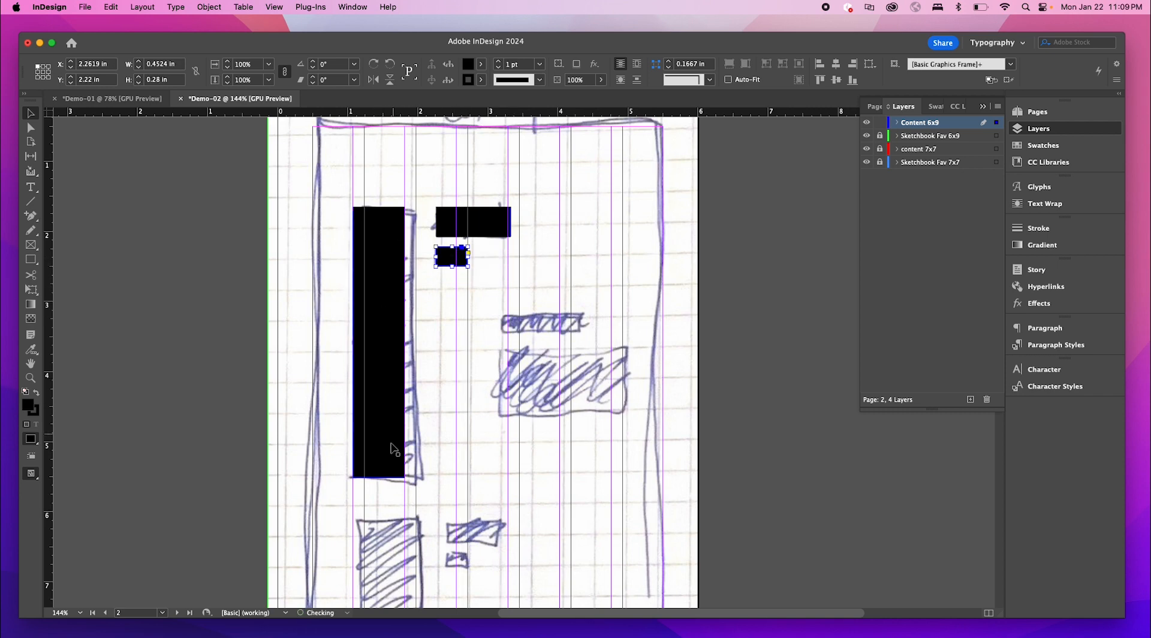
click(551, 283)
click(467, 226)
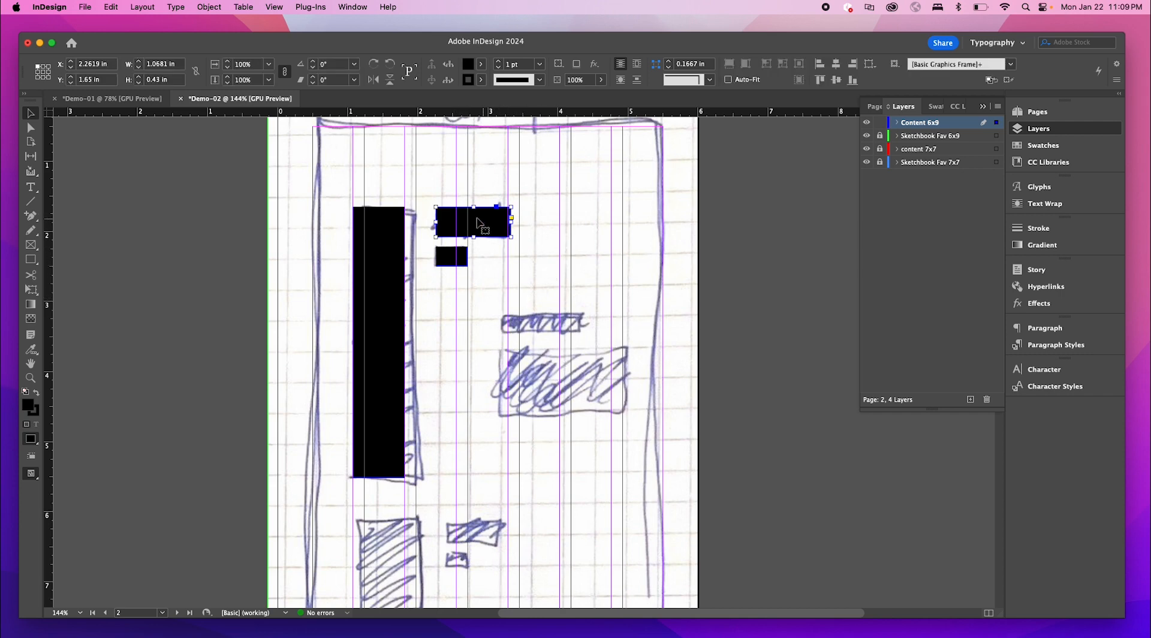
click(483, 298)
click(457, 254)
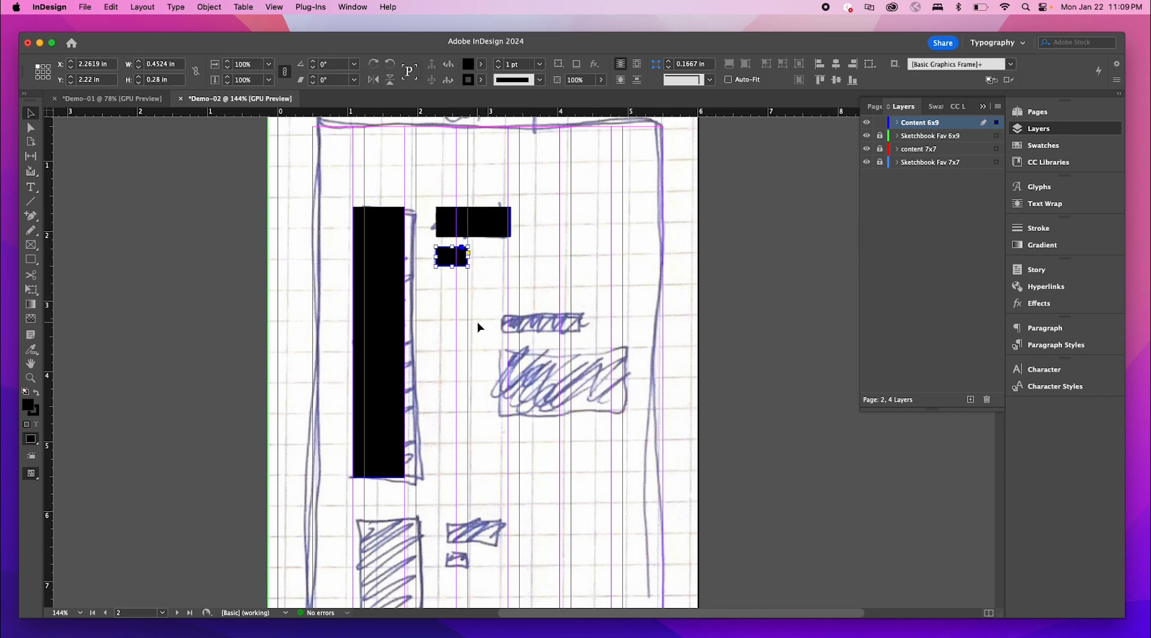
click(468, 387)
key(space)
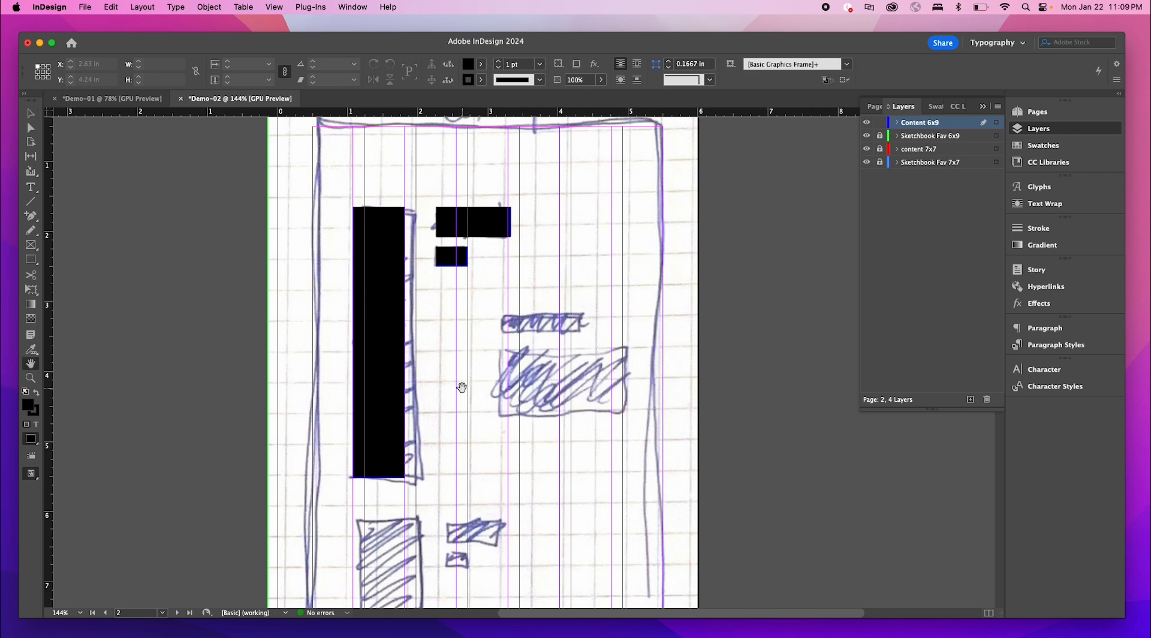
drag(461, 387, 455, 346)
scroll(466, 318, down, 2)
scroll(466, 324, up, 2)
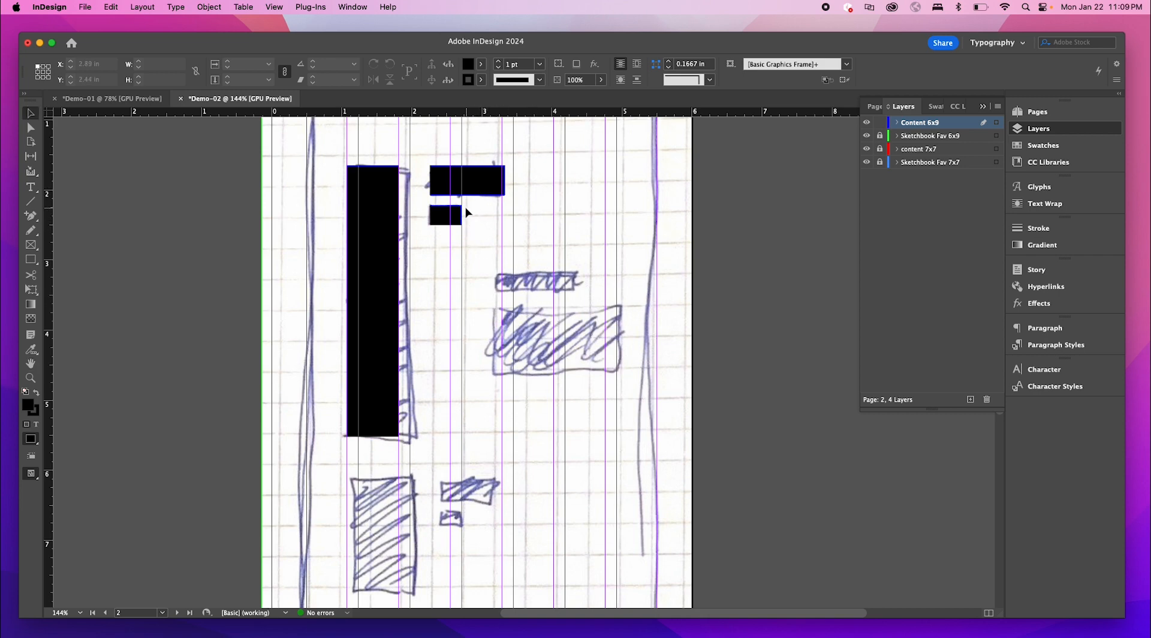
- Place a copied bar over the sketch's middle-right heading and a 1.92 by 0.95 in block beneath it at X 3.2857 in
click(468, 191)
mouse_move(468, 191)
mouse_down()
mouse_move(566, 300)
mouse_move(467, 193)
mouse_move(529, 300)
mouse_move(535, 290)
mouse_up()
click(484, 299)
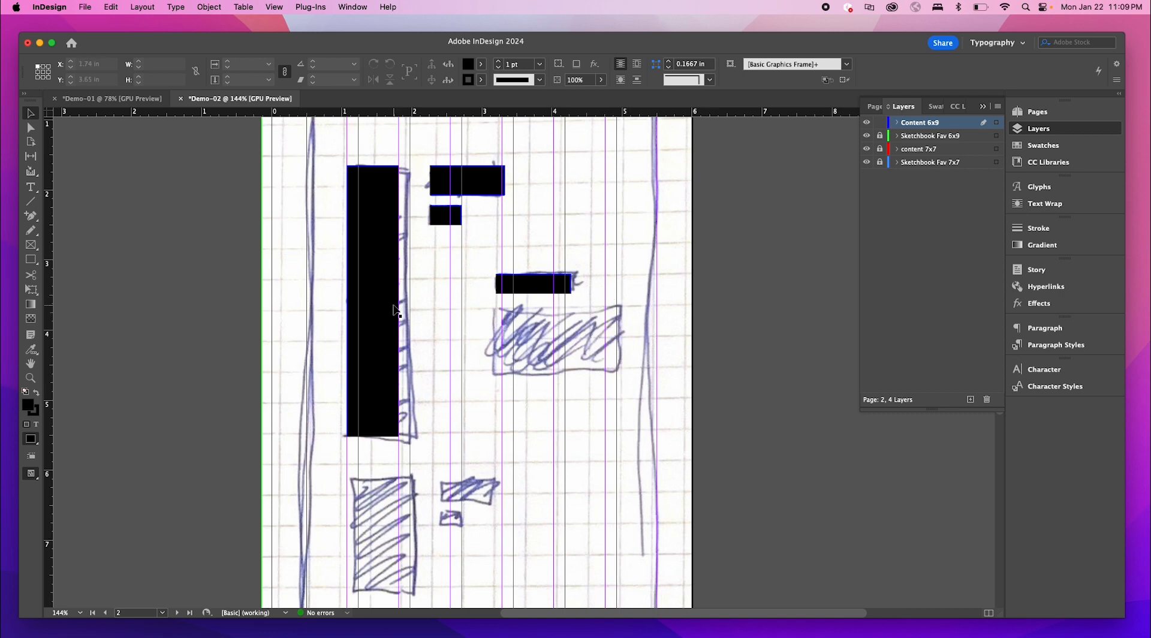
drag(380, 336, 525, 477)
drag(519, 579, 626, 340)
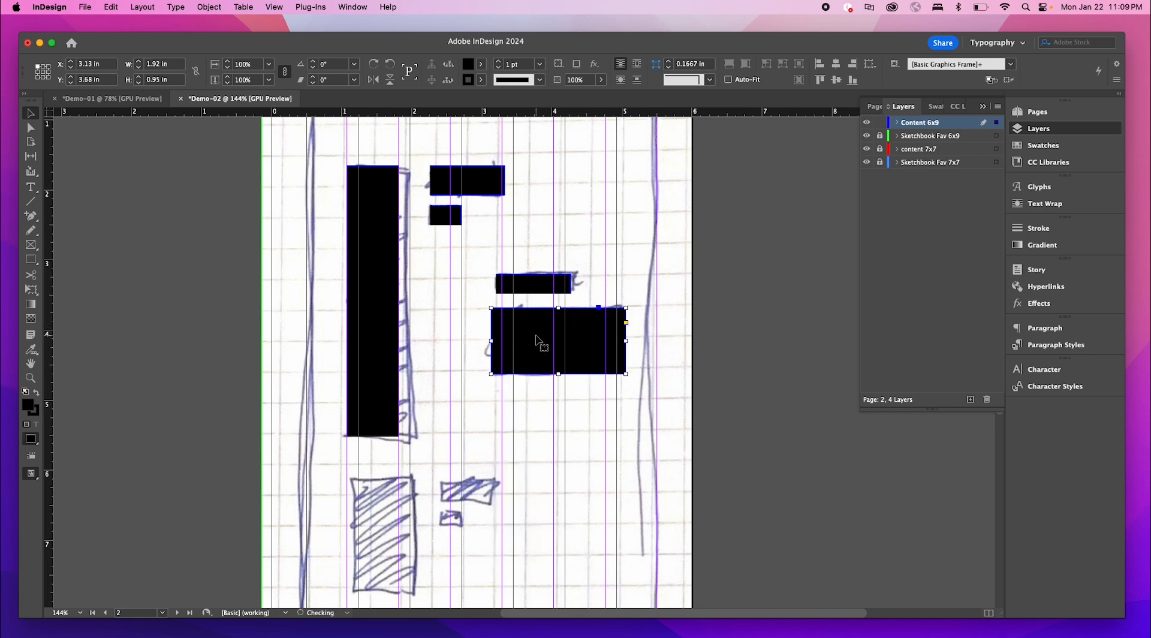
drag(537, 341, 547, 340)
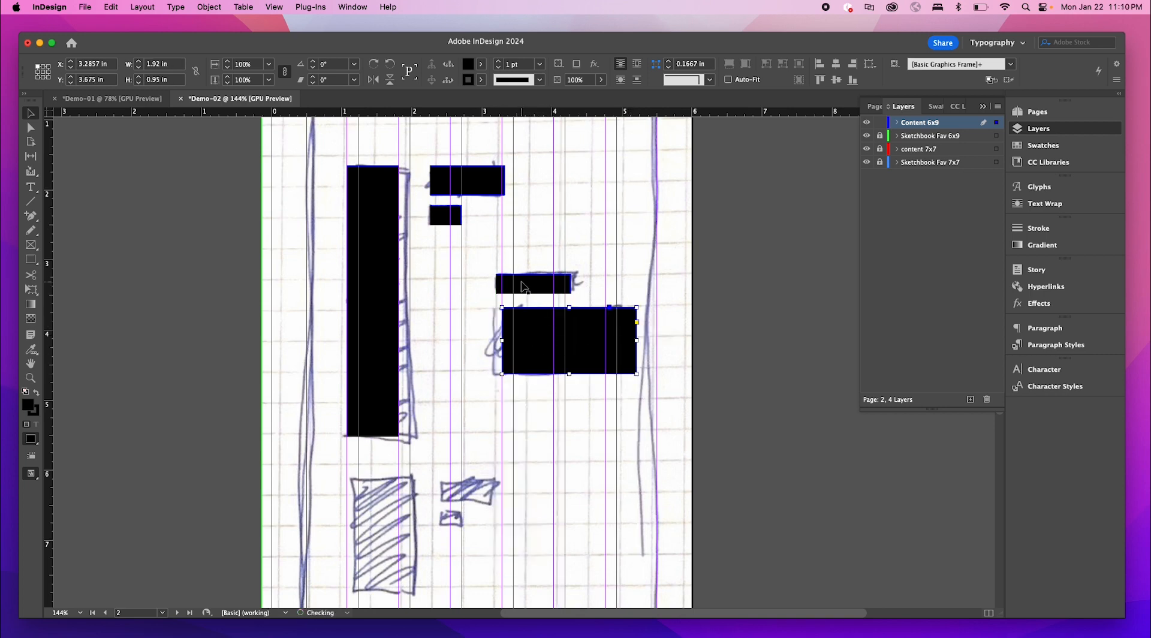
- Align the middle-right heading bar with the wide block's left edge and shift the two upper bars left to X 1.9762 in
drag(523, 287, 529, 286)
click(468, 236)
drag(508, 233, 455, 186)
click(471, 295)
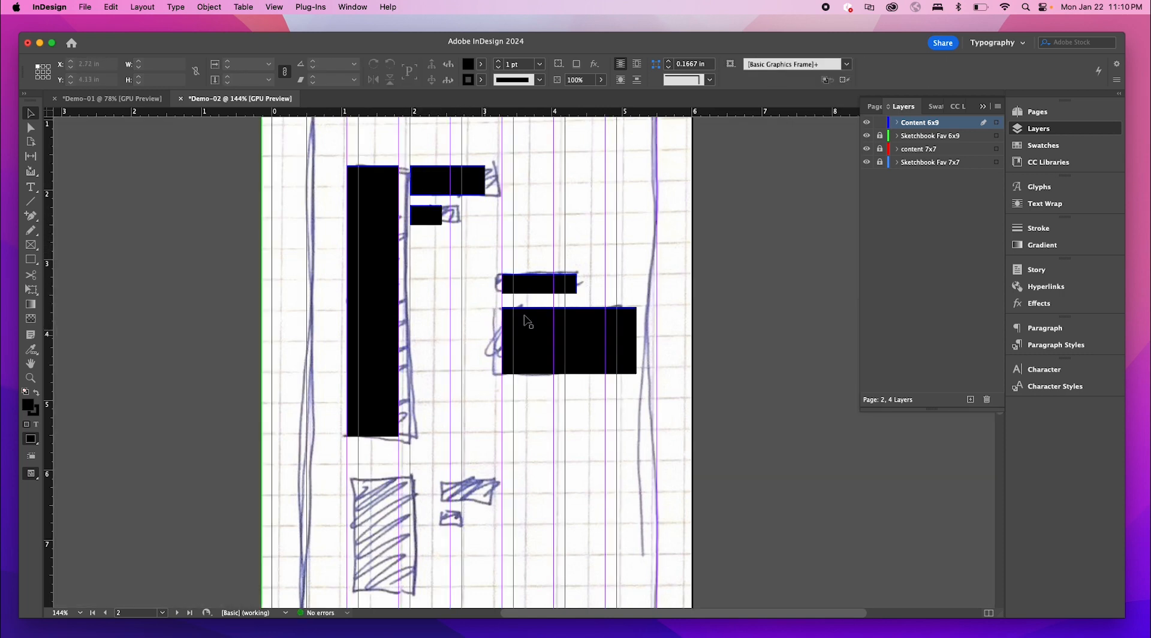
drag(497, 243, 623, 405)
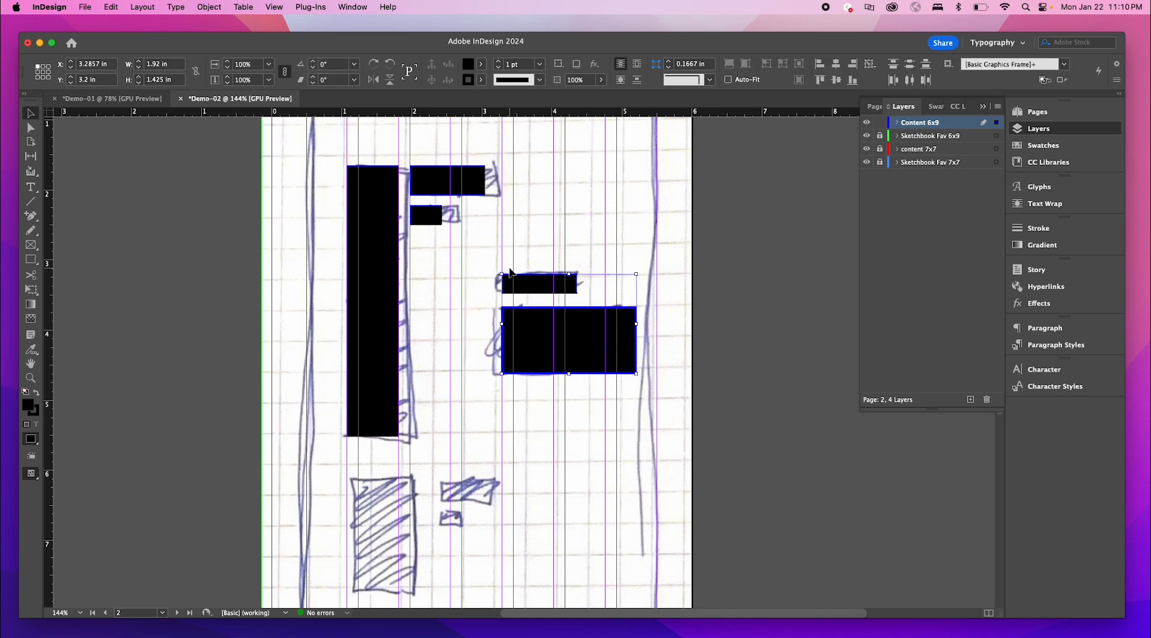
click(487, 428)
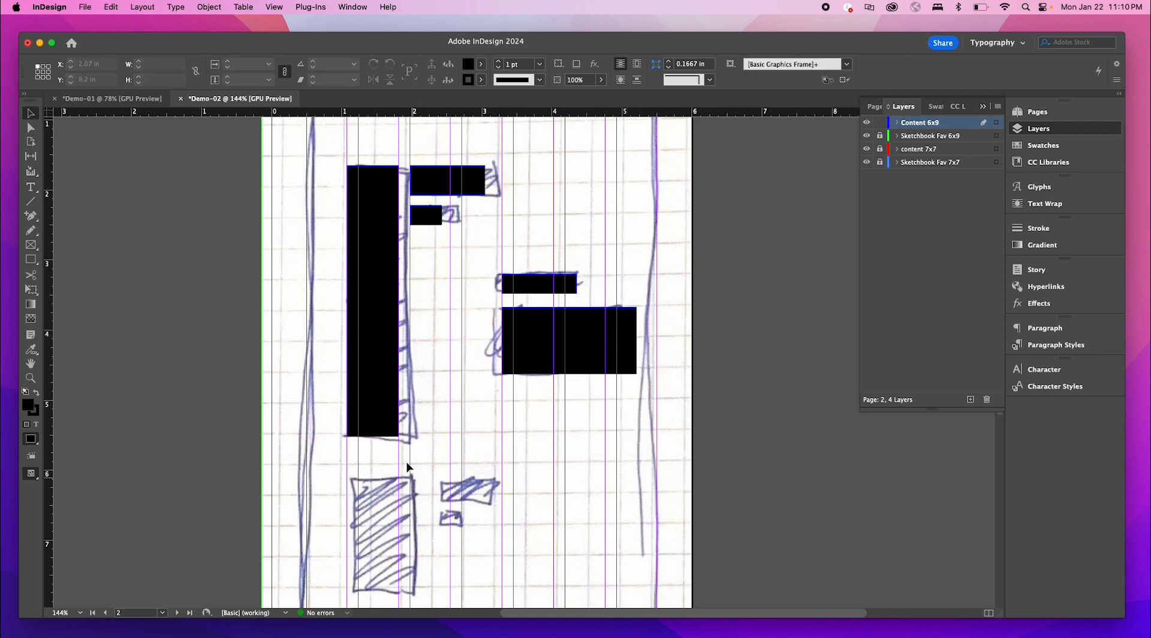
- Duplicate the tall block downward and shorten the copy to cover the lower hatched block
click(380, 424)
key(space)
drag(455, 483, 406, 284)
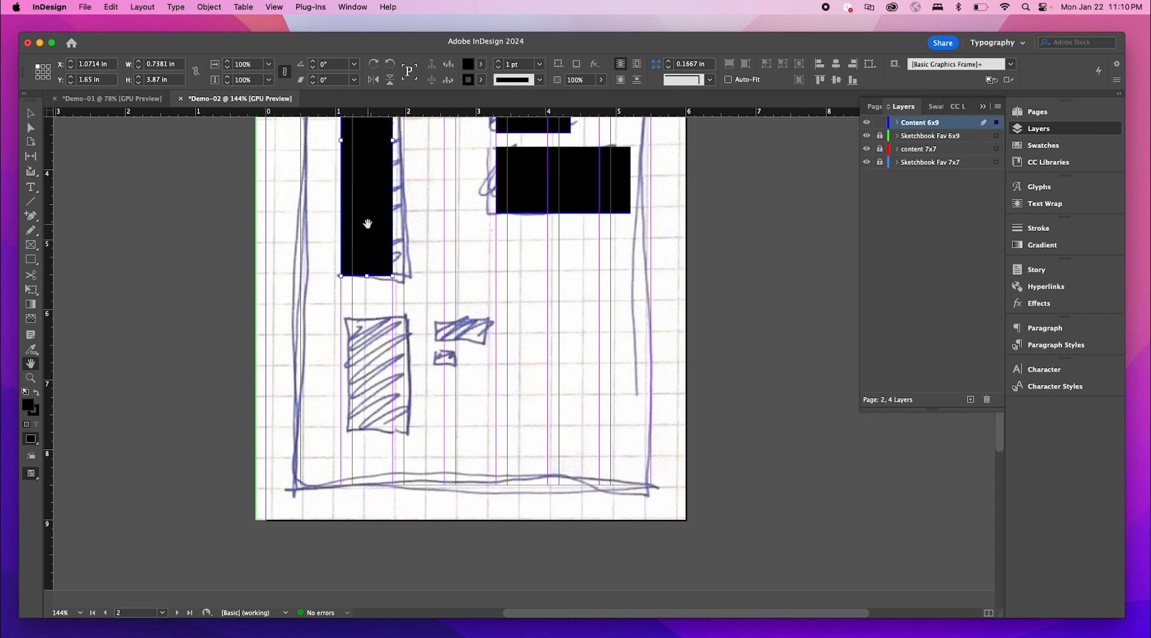
drag(369, 228, 393, 539)
drag(366, 590, 385, 434)
click(418, 376)
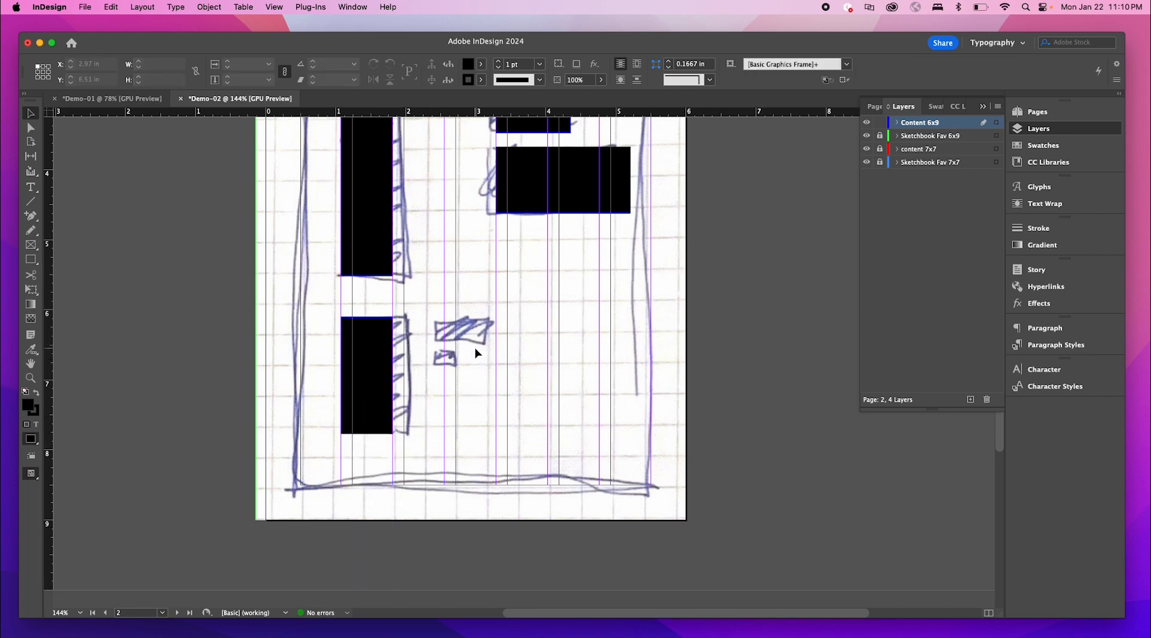
- Duplicate the two upper bars together and place the copies beside the lower block, level with its top
scroll(480, 283, up, 8)
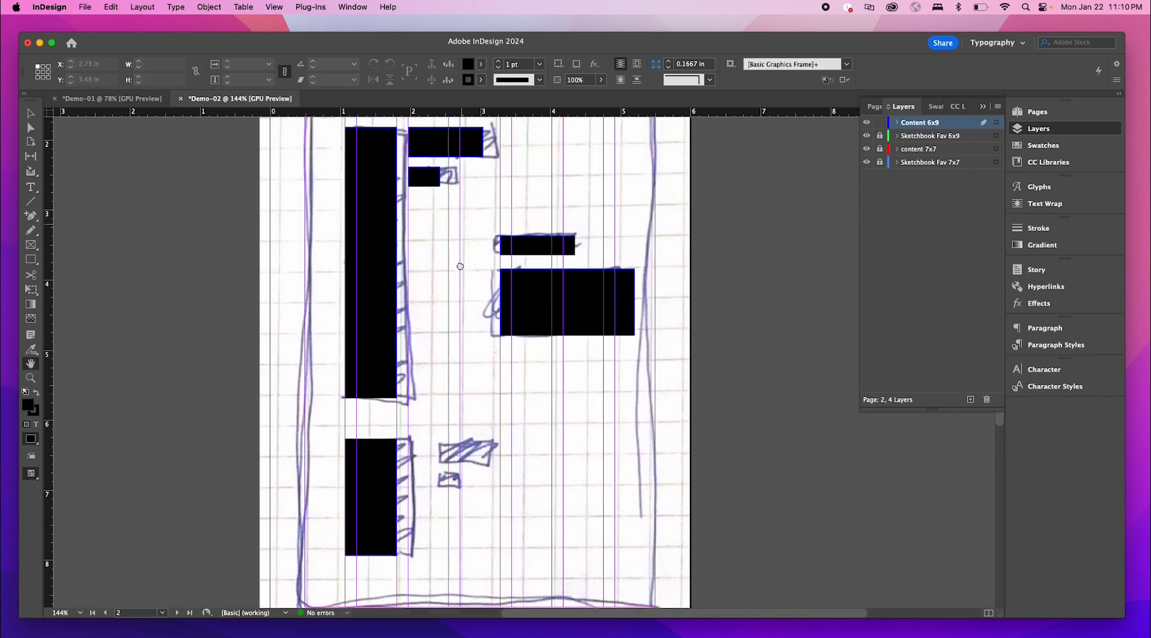
key(space)
click(437, 170)
shift+click(432, 200)
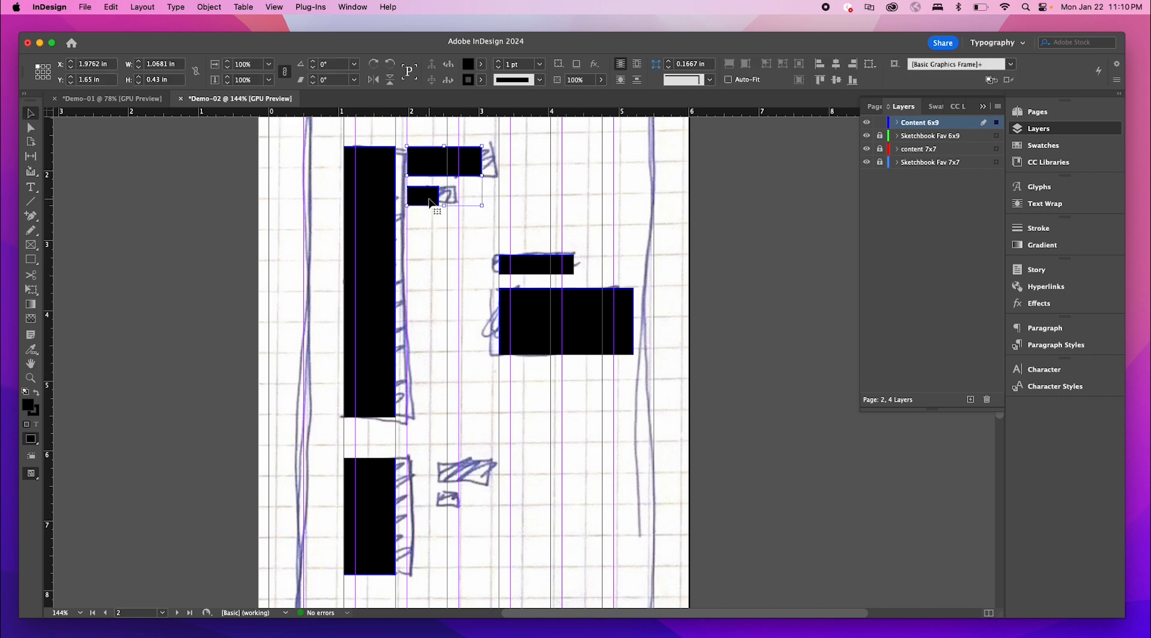
drag(431, 201, 444, 513)
click(555, 514)
scroll(555, 516, down, 1)
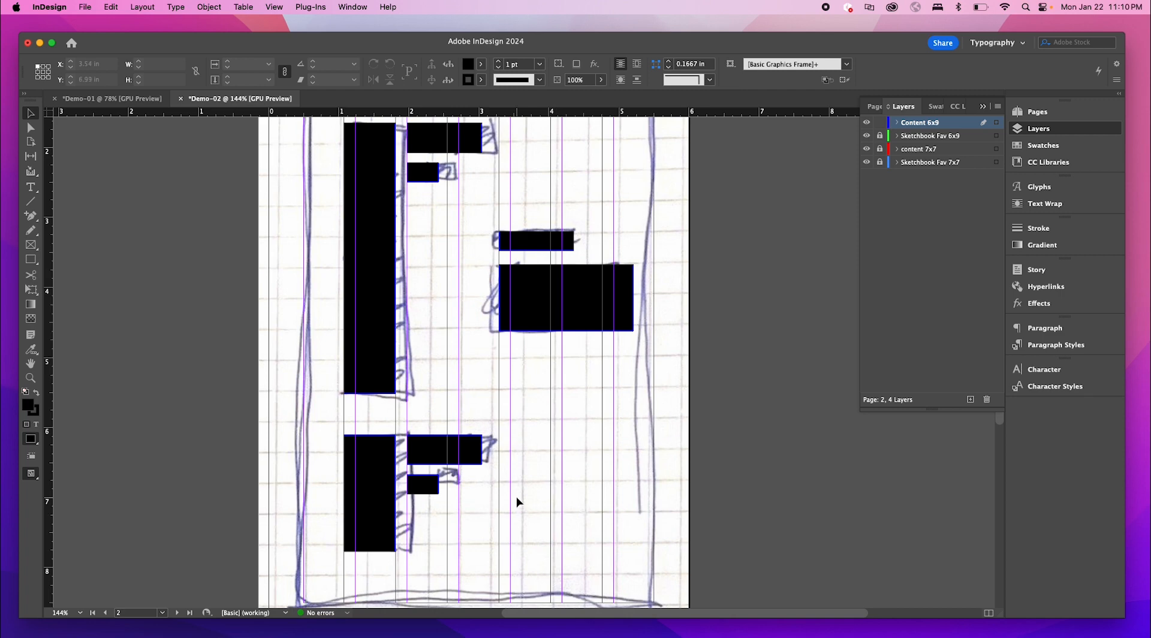
- Widen the lower heading bar to 1.7938 in and narrow the small bar beneath it to 0.3988 in
scroll(516, 496, down, 2)
scroll(515, 471, up, 4)
click(457, 466)
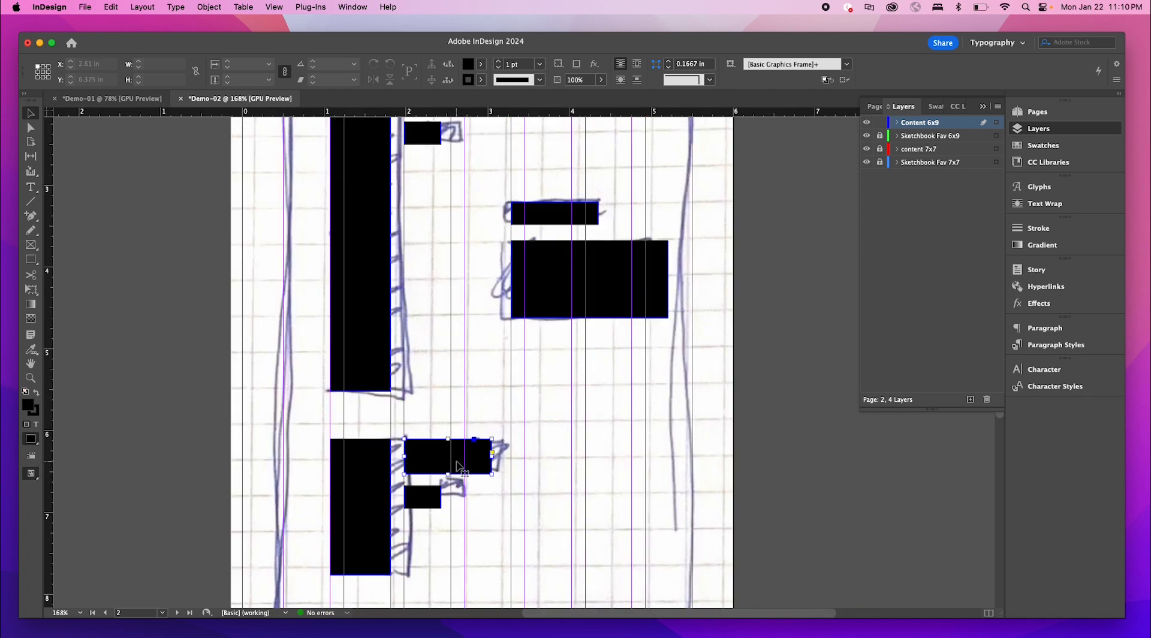
drag(492, 456, 550, 453)
click(436, 497)
drag(440, 499, 435, 499)
scroll(488, 532, down, 4)
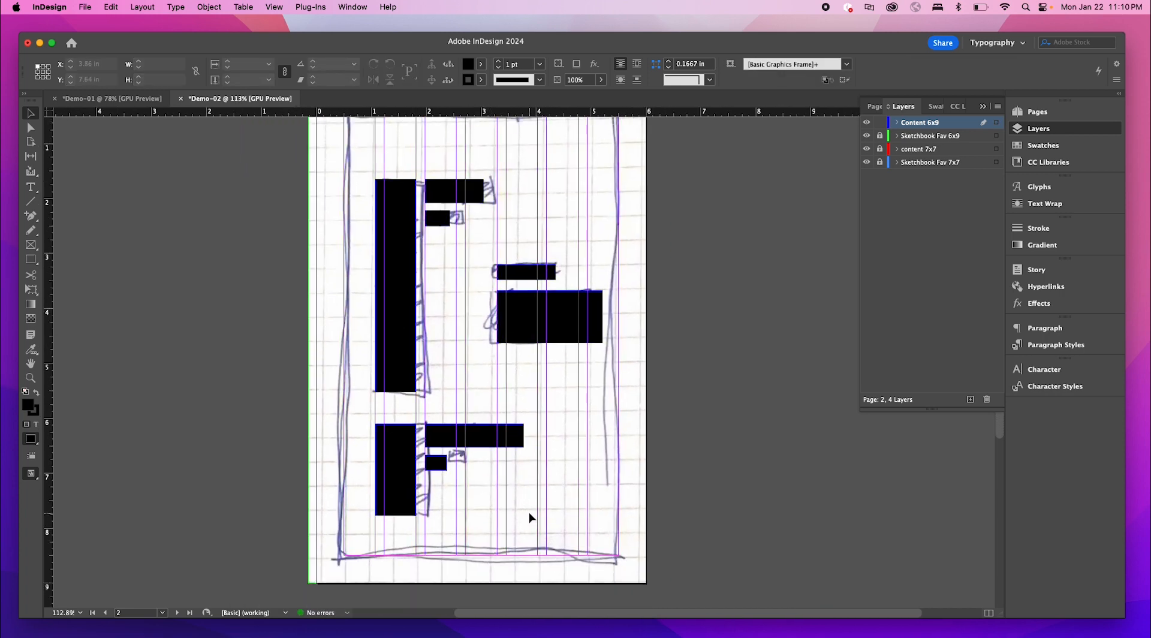
- Reduce the lower heading bar's height to 0.22 in, and move the small bar up with a height of 0.17 in
click(471, 443)
scroll(481, 463, up, 4)
drag(469, 438, 469, 419)
click(411, 474)
drag(410, 473, 408, 447)
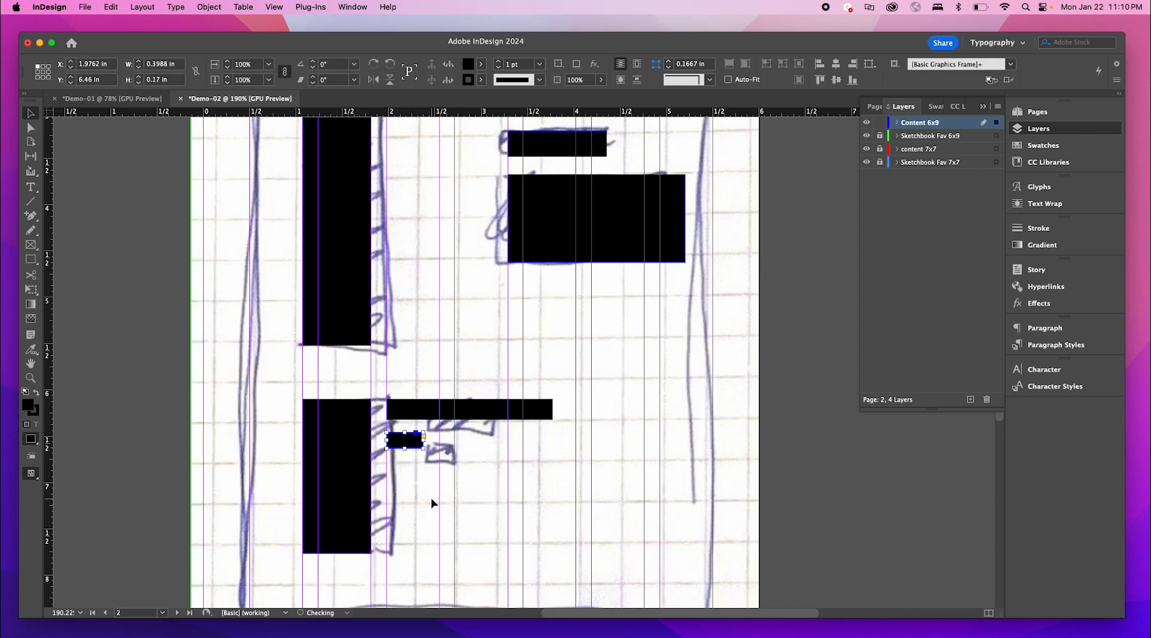
click(483, 516)
- Replace the small lower bar with a copy of the lower heading bar, placed beneath it and shortened to the column guide
click(422, 444)
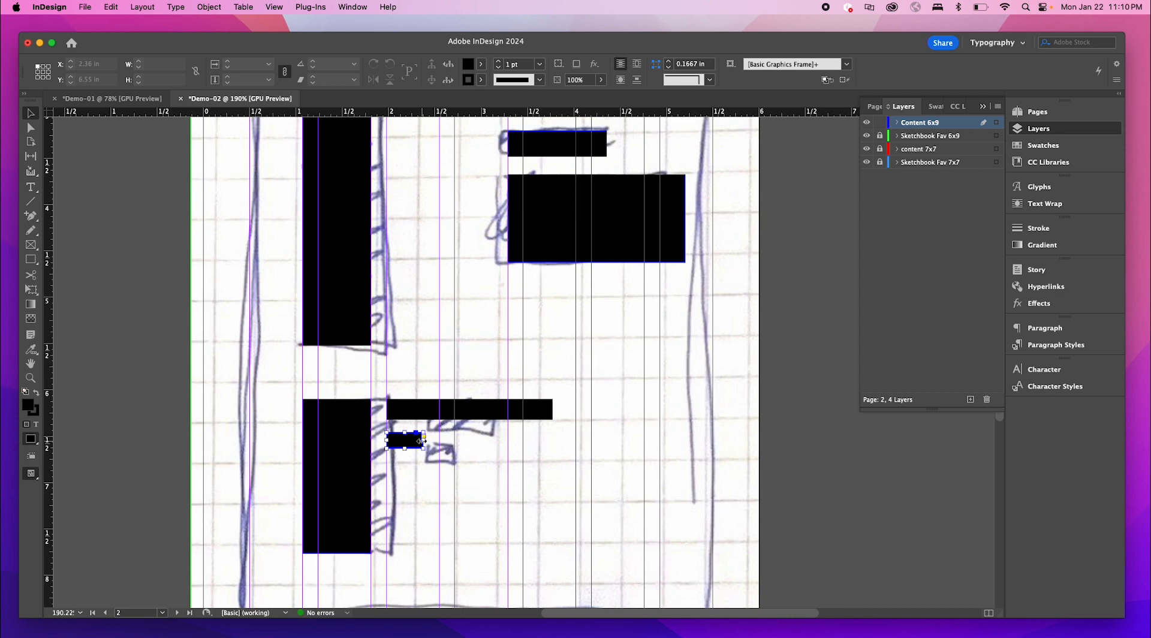
key(Delete)
click(431, 413)
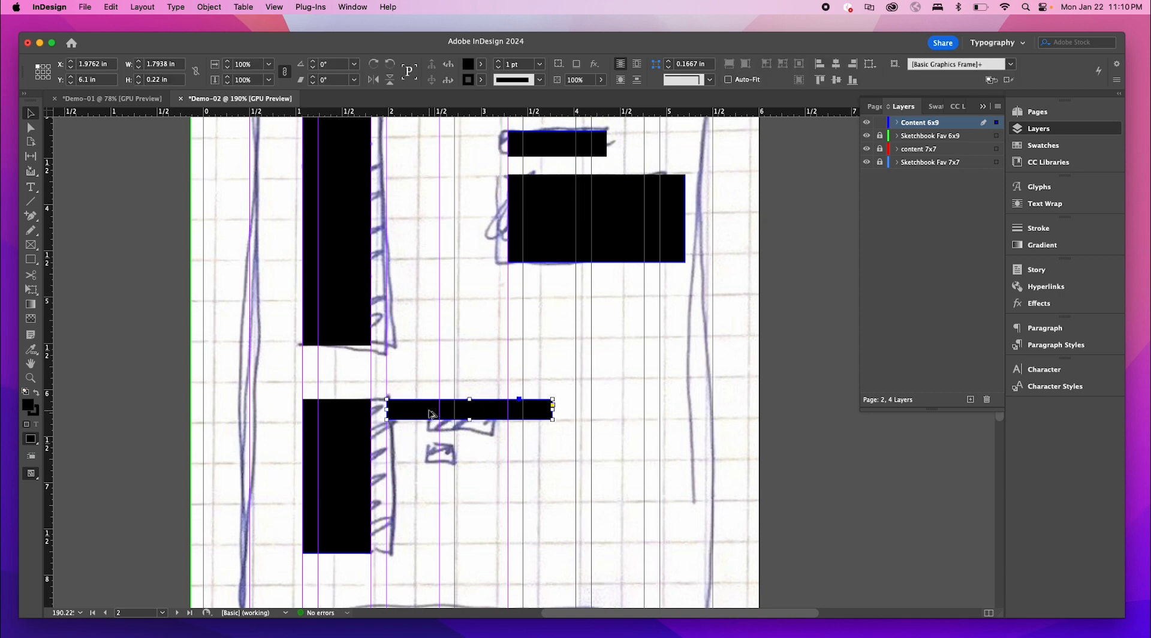
drag(432, 413, 431, 459)
drag(552, 453, 456, 461)
click(491, 533)
- Hide the Sketchbook Fav 6x9 layer to check the black blocks against page 2's column grid
scroll(493, 533, down, 1)
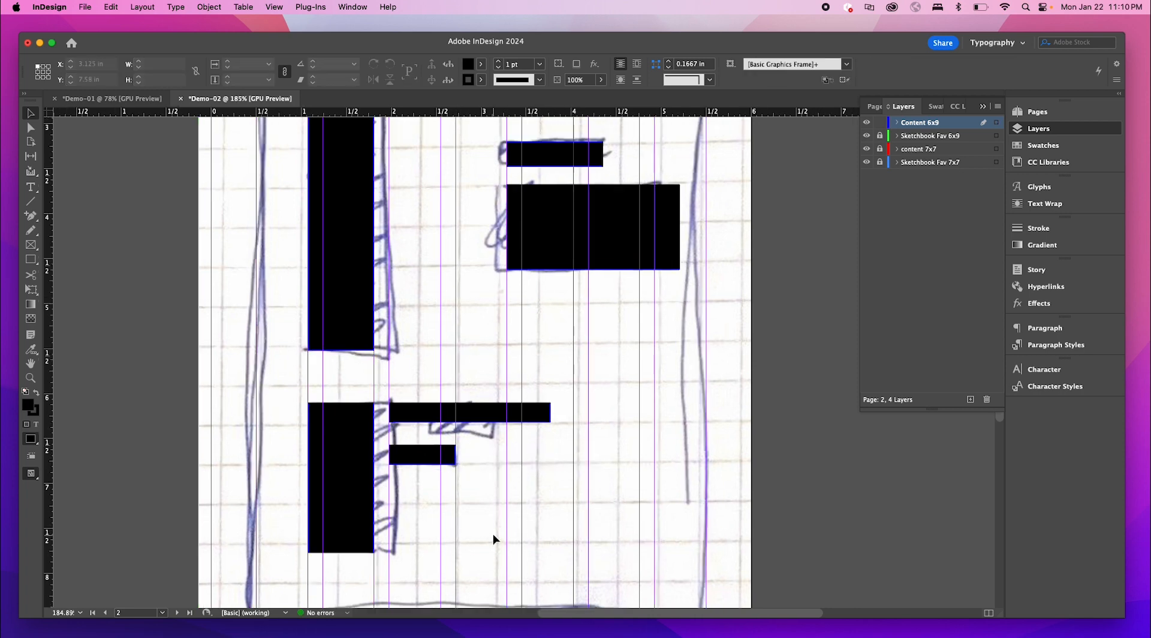
scroll(495, 534, down, 6)
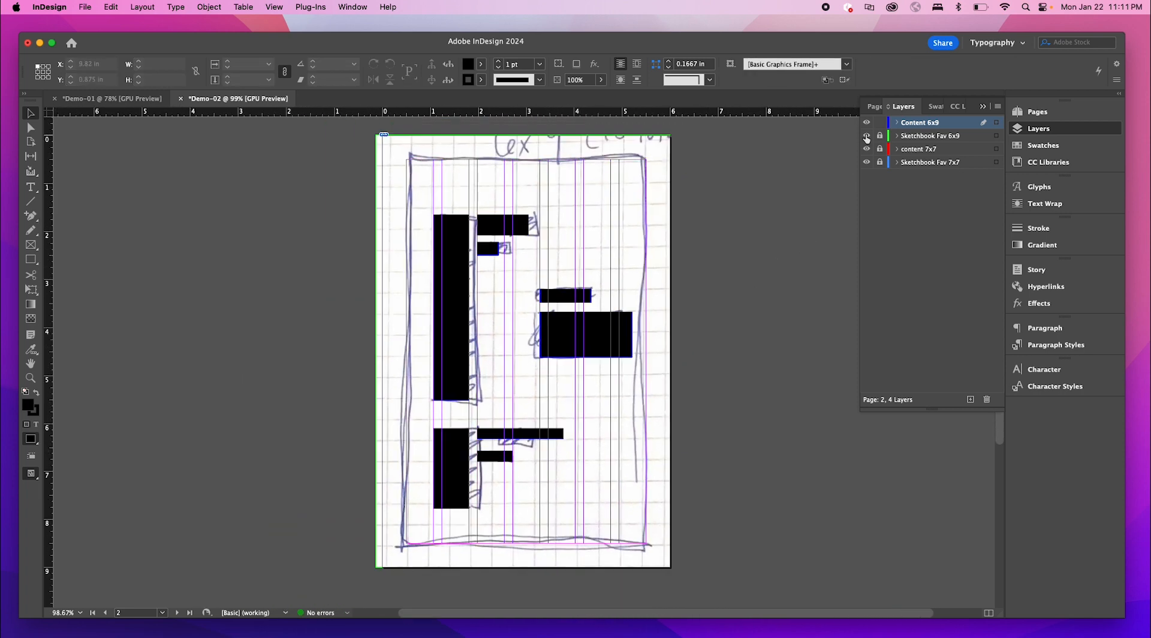
click(867, 136)
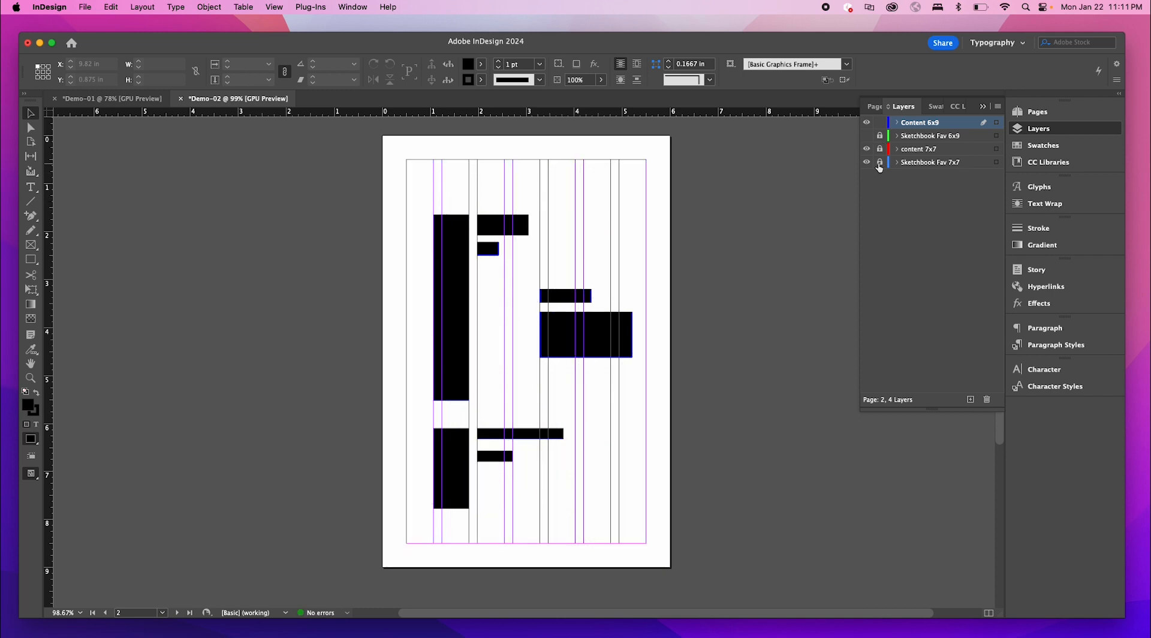
scroll(664, 361, up, 2)
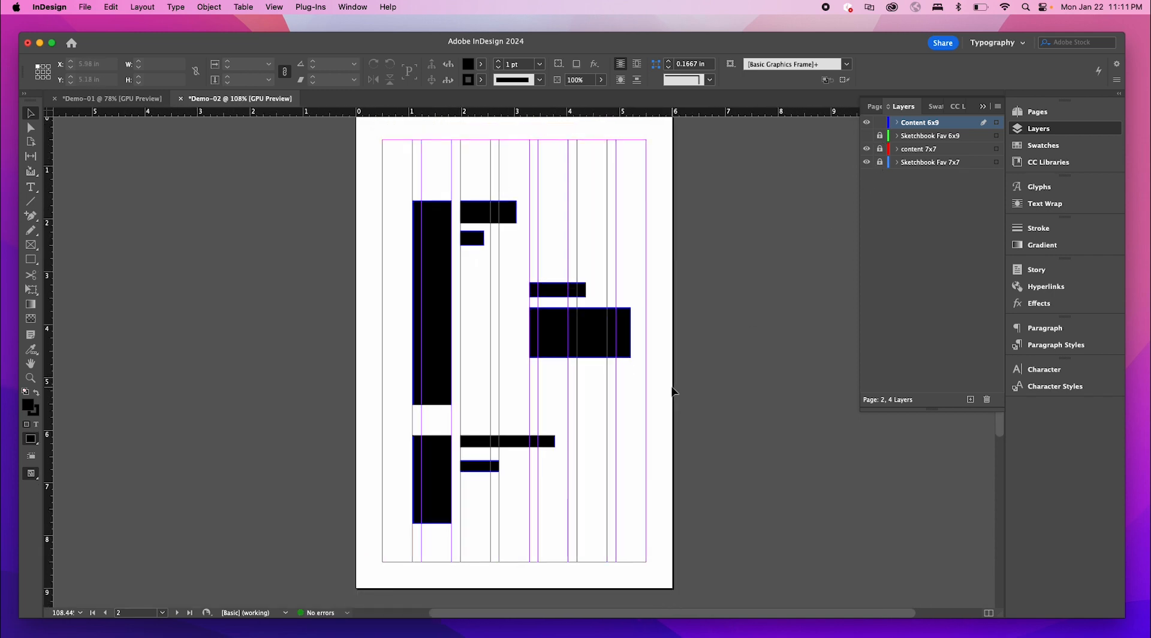
- Switch to Preview mode and set the opacity of all page 2 content blocks to 50%
click(868, 139)
click(868, 140)
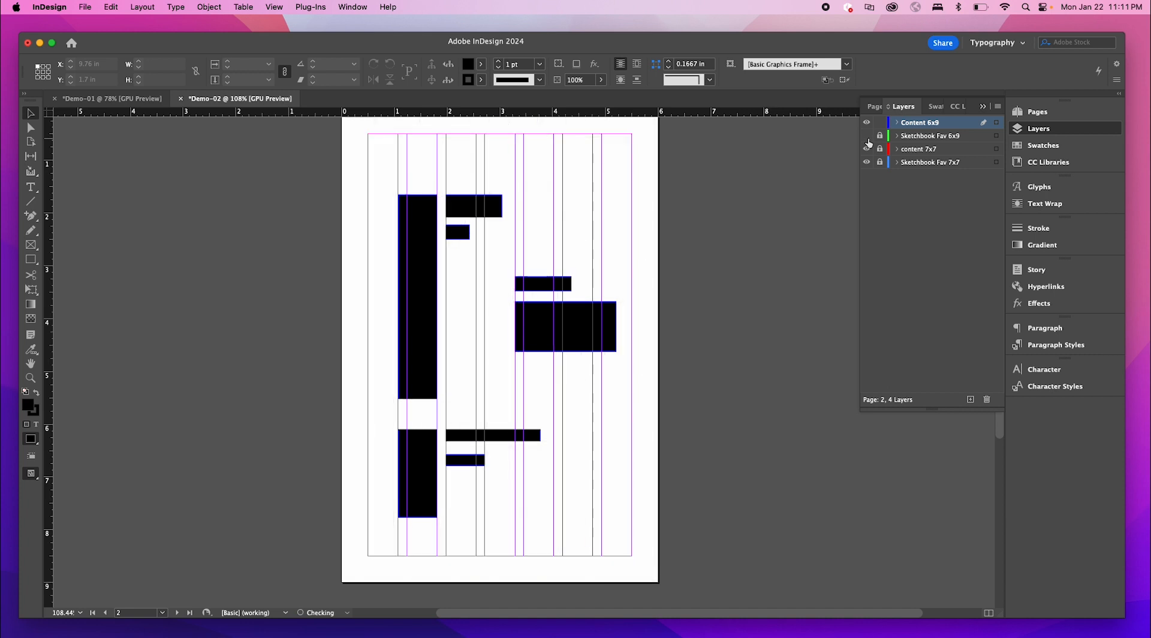
key(w)
scroll(685, 420, down, 1)
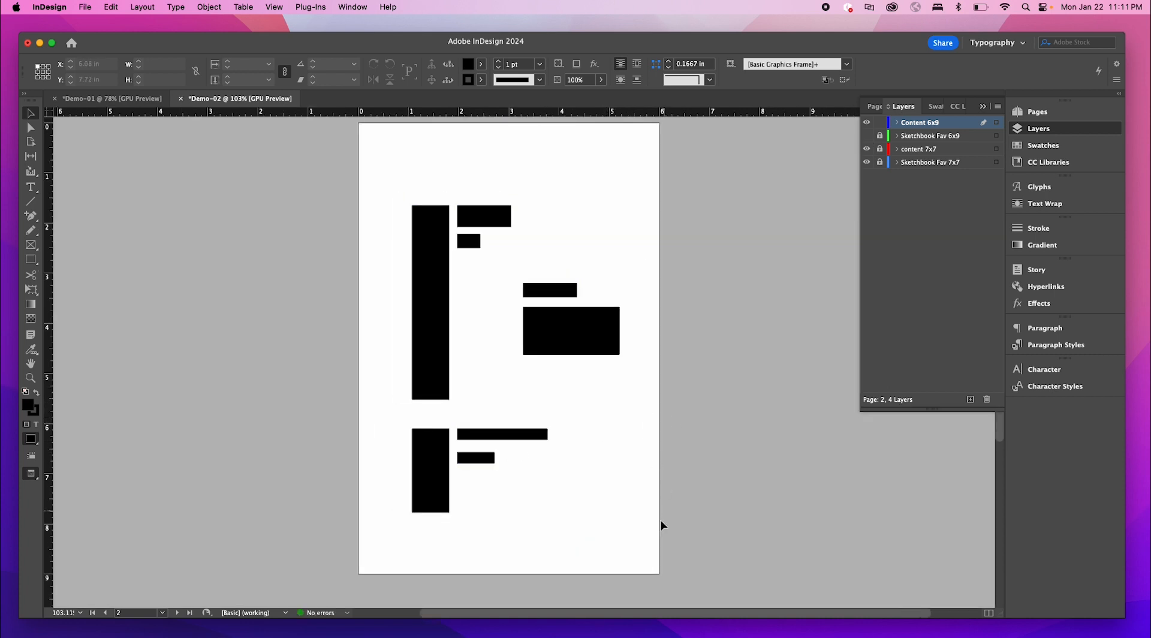
drag(662, 525, 387, 207)
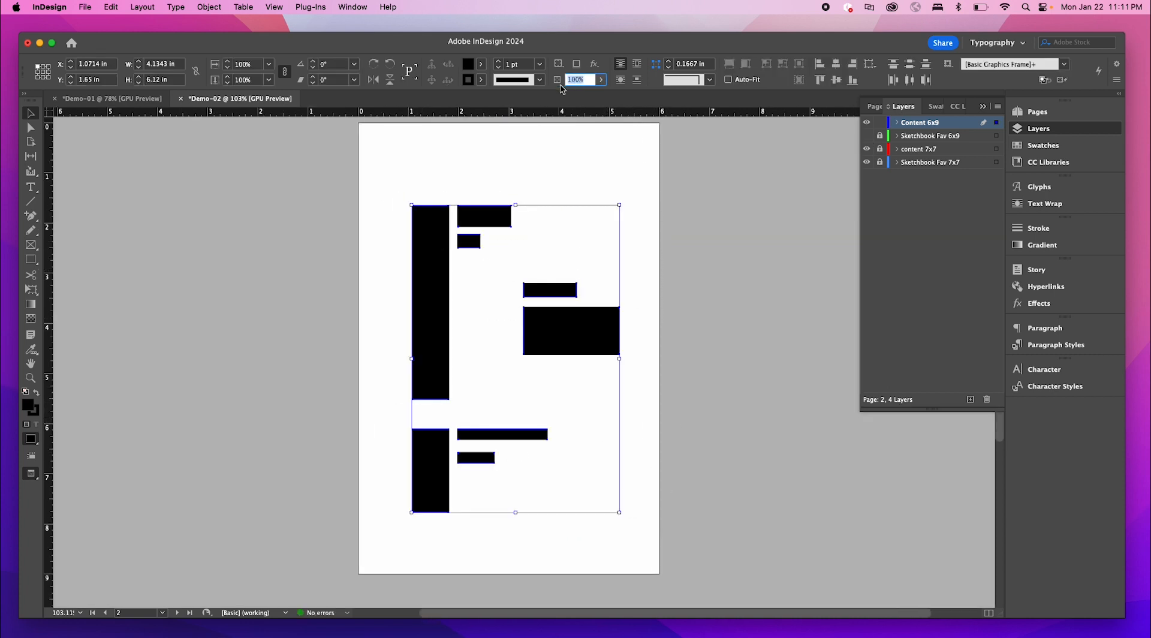
text(50)
key(Return)
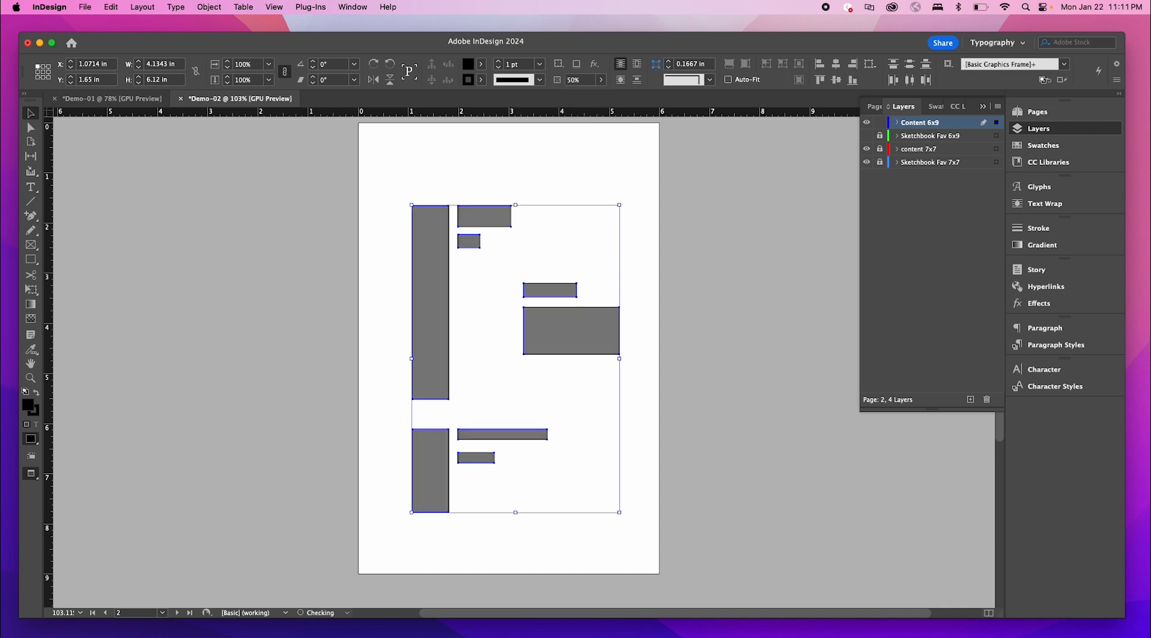
click(680, 467)
scroll(670, 440, down, 3)
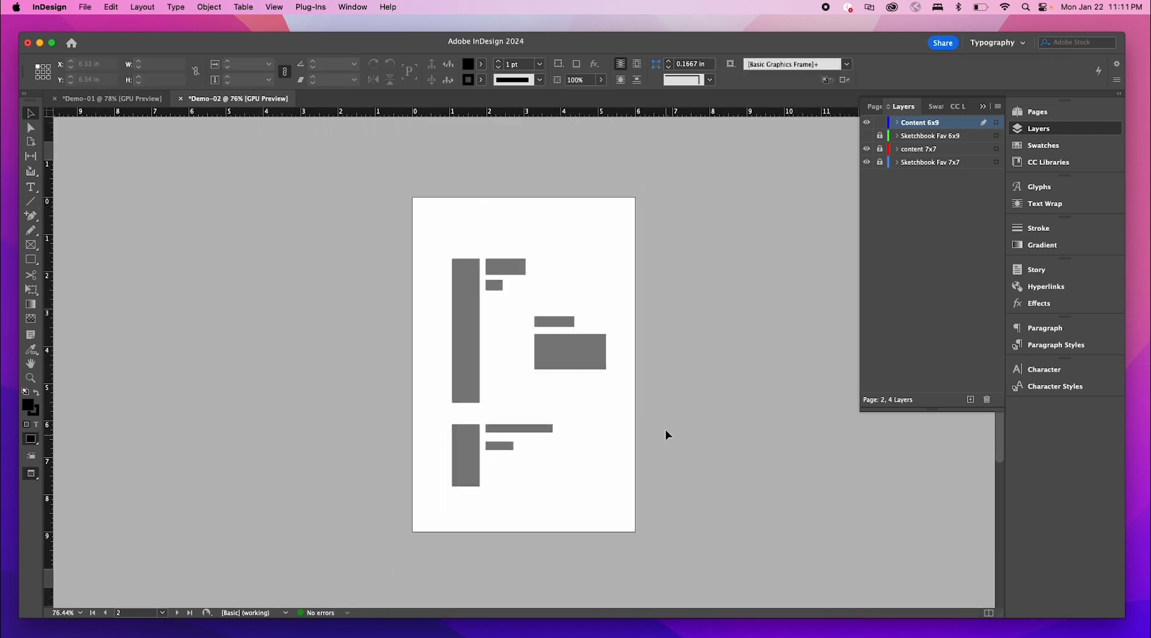
- Hide the Sketchbook Fav 7x7 layer and review the content blocks on pages 1 and 2 without their sketches
scroll(641, 381, up, 2)
key(space)
scroll(635, 338, up, 5)
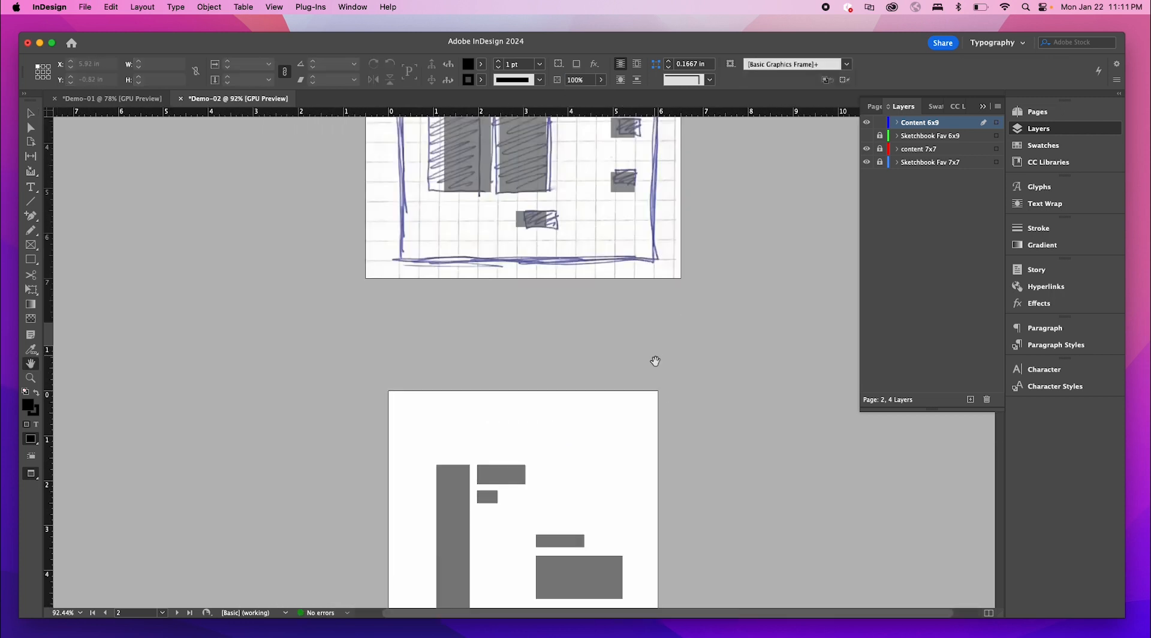
click(866, 162)
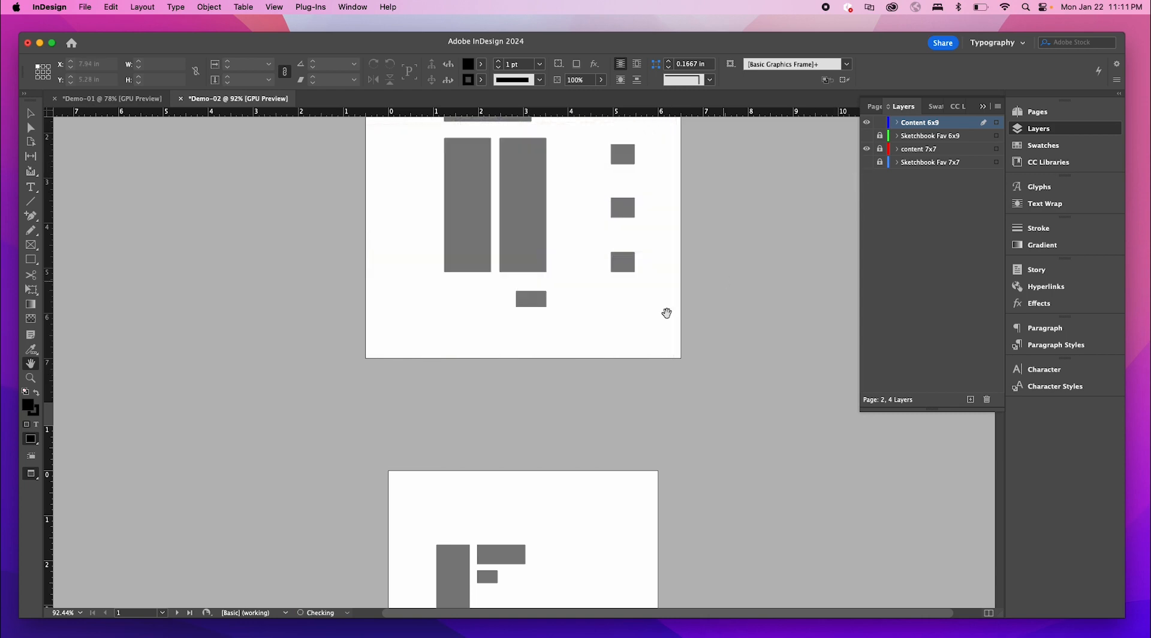
scroll(666, 324, up, 2)
scroll(695, 369, down, 8)
scroll(717, 390, down, 7)
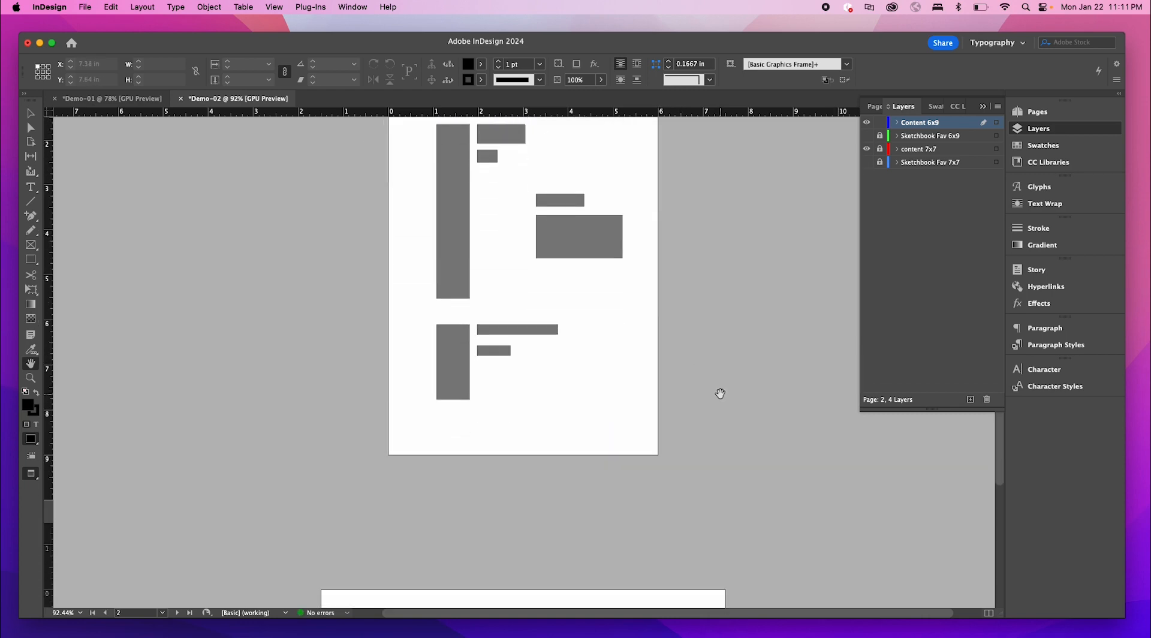
- Show both sketchbook layers again and return to Normal view on blank page 3
click(865, 163)
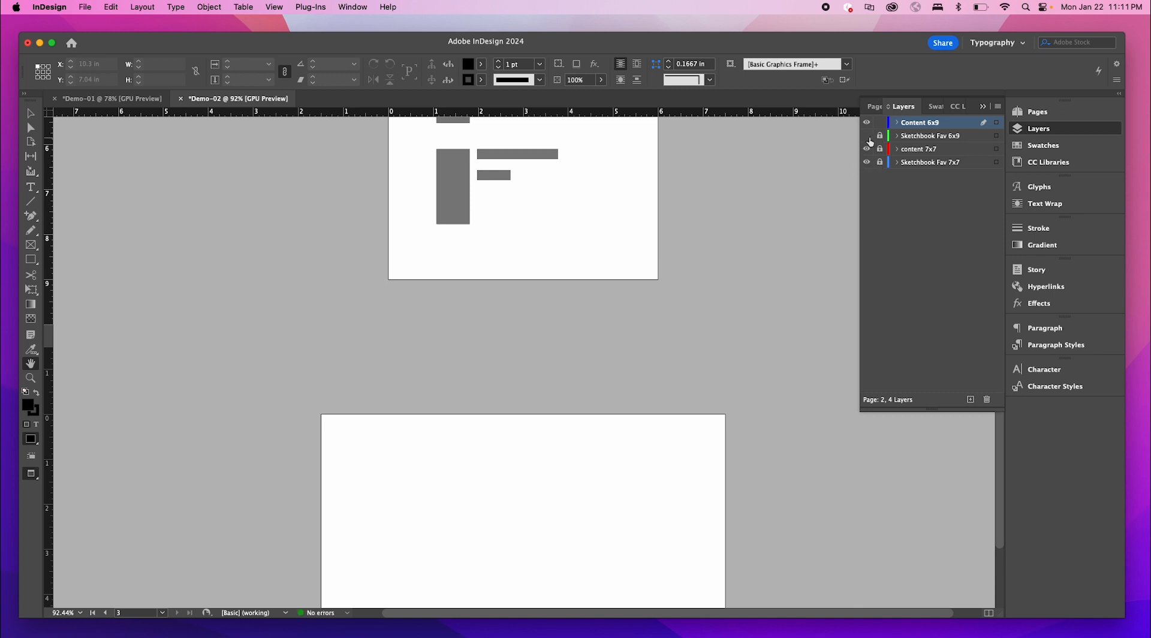
click(867, 136)
key(w)
scroll(547, 448, down, 5)
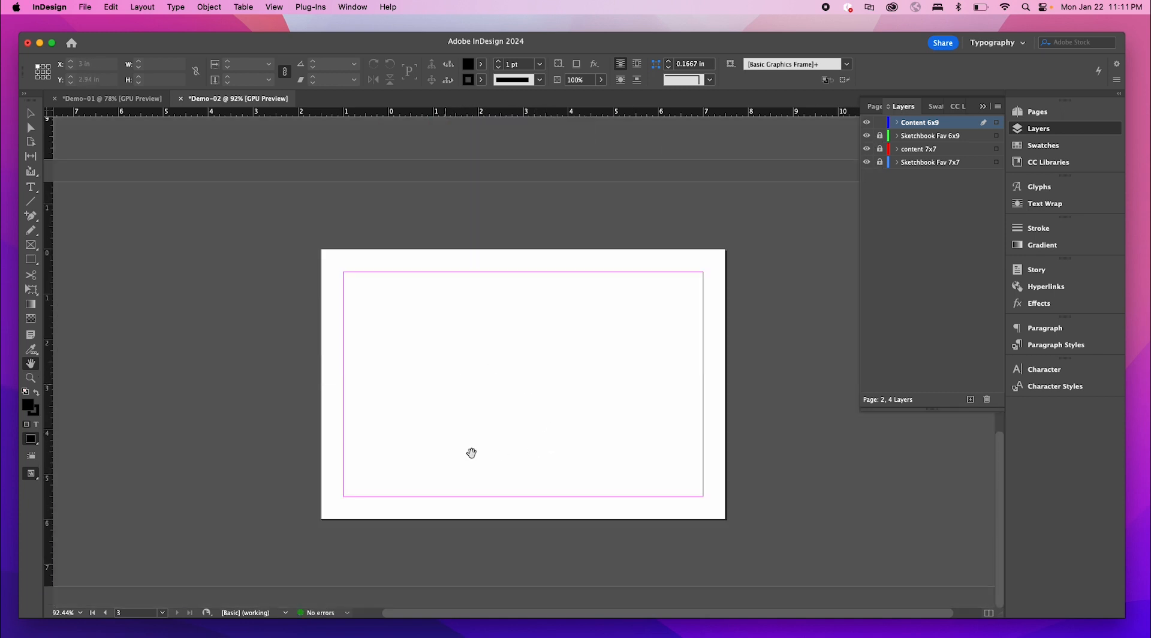
- Bring the sketchbook scan in from its folder and place it on page 3 at about 3.36 by 4.55 in
key(super+Tab)
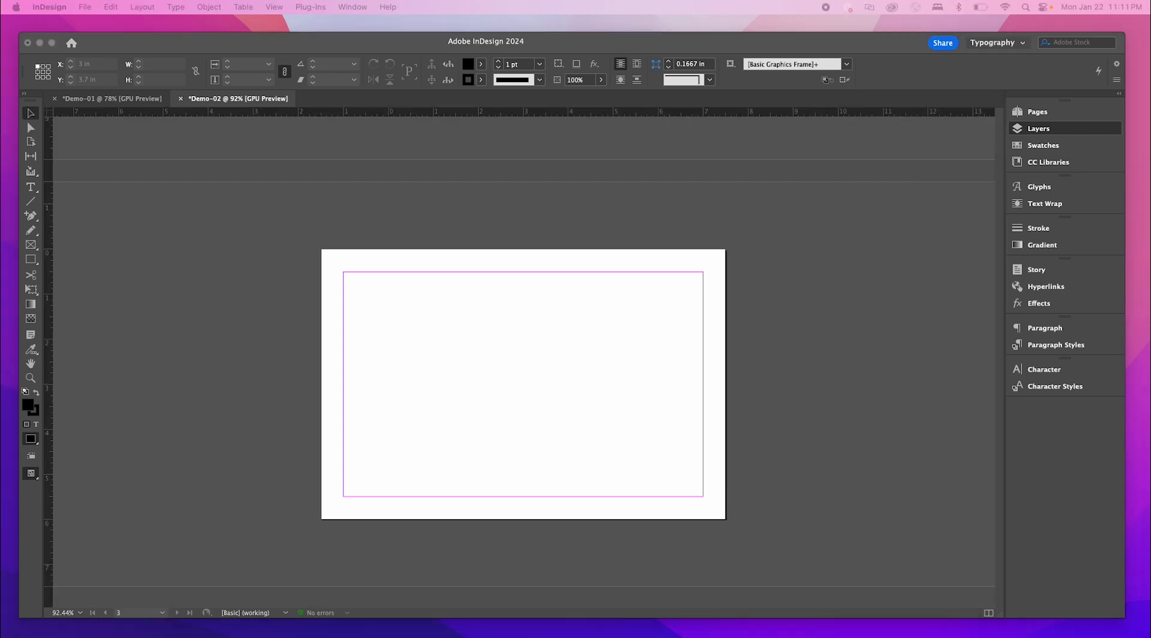
drag(410, 400, 426, 356)
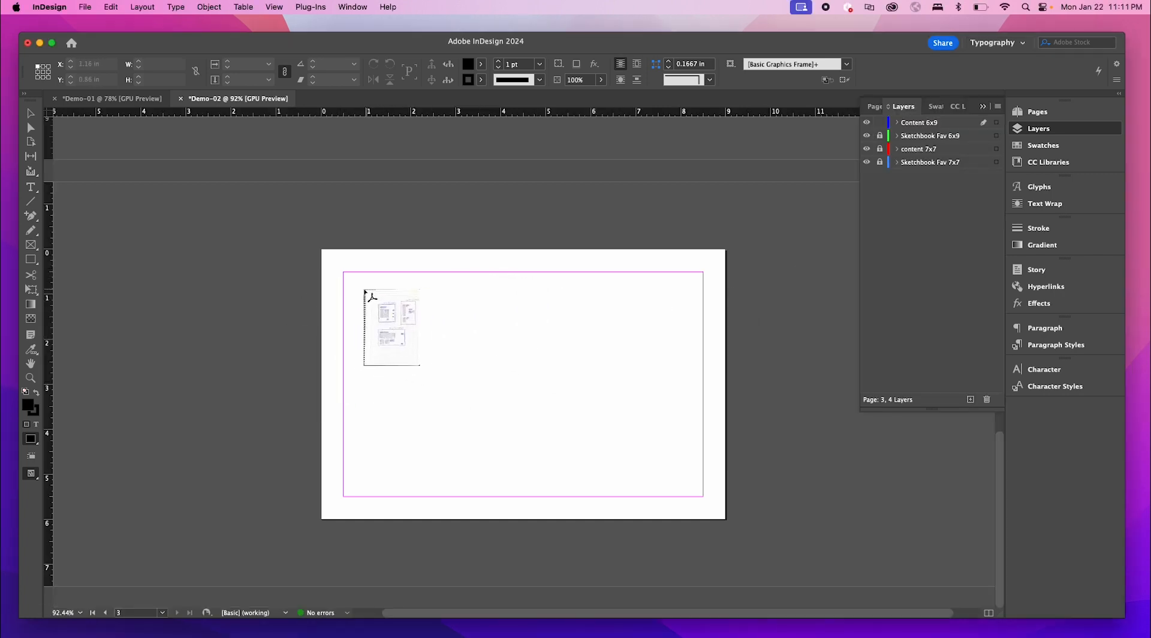
drag(354, 286, 539, 490)
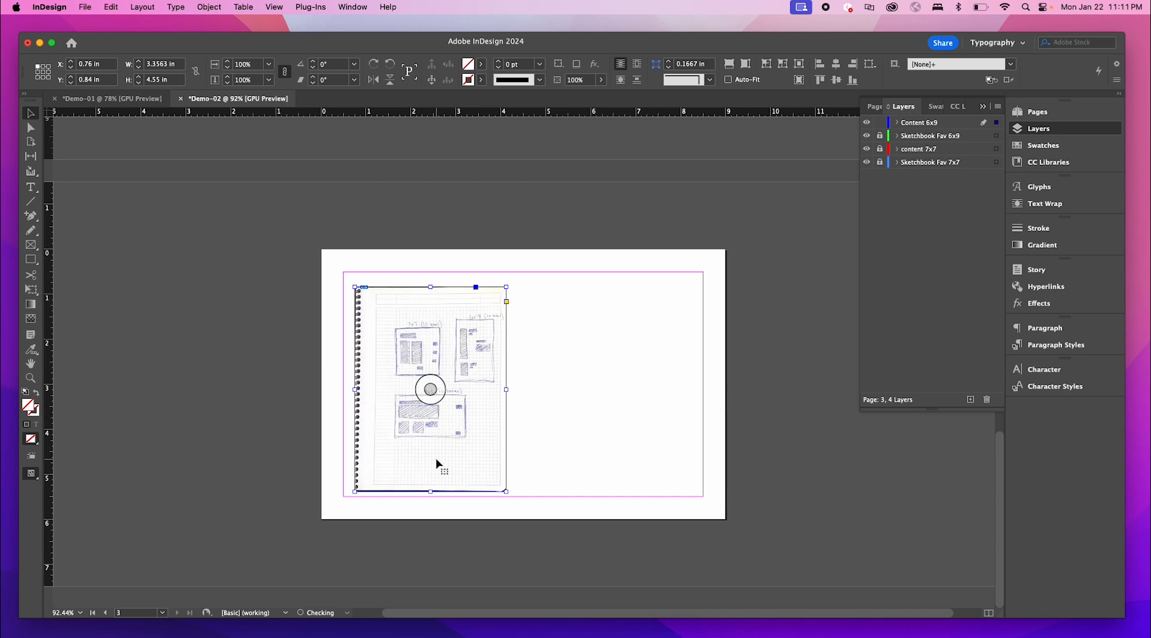
- Crop the scan's frame to the 9x6 sketch, about 1.79 by 1.09 in, and cut it from the page
scroll(456, 402, up, 5)
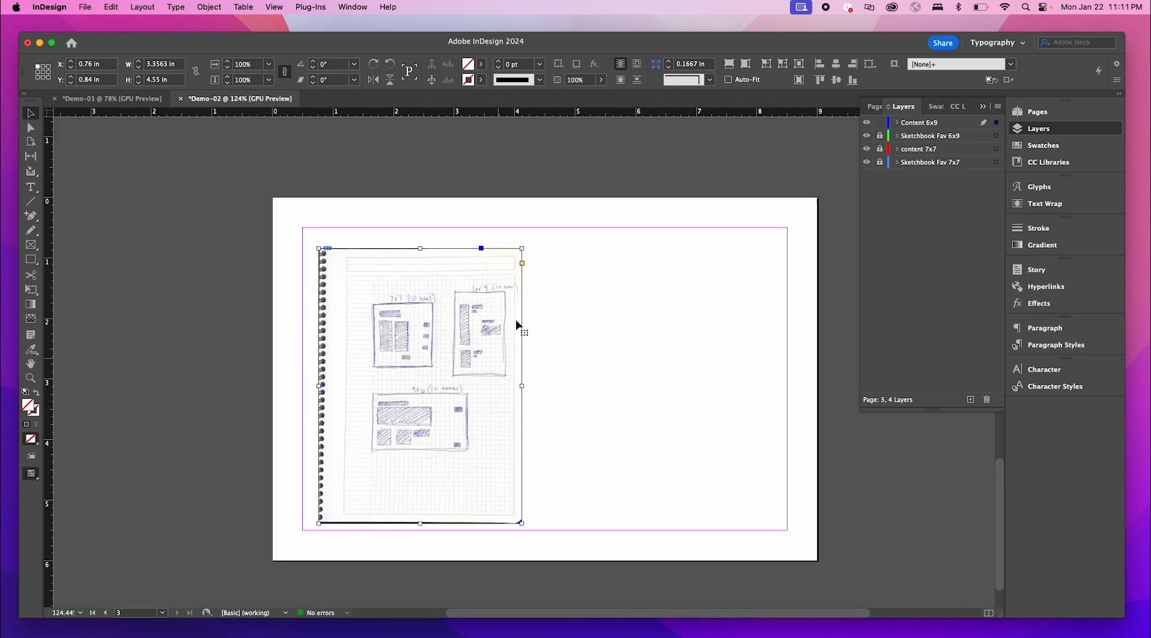
scroll(546, 294, down, 2)
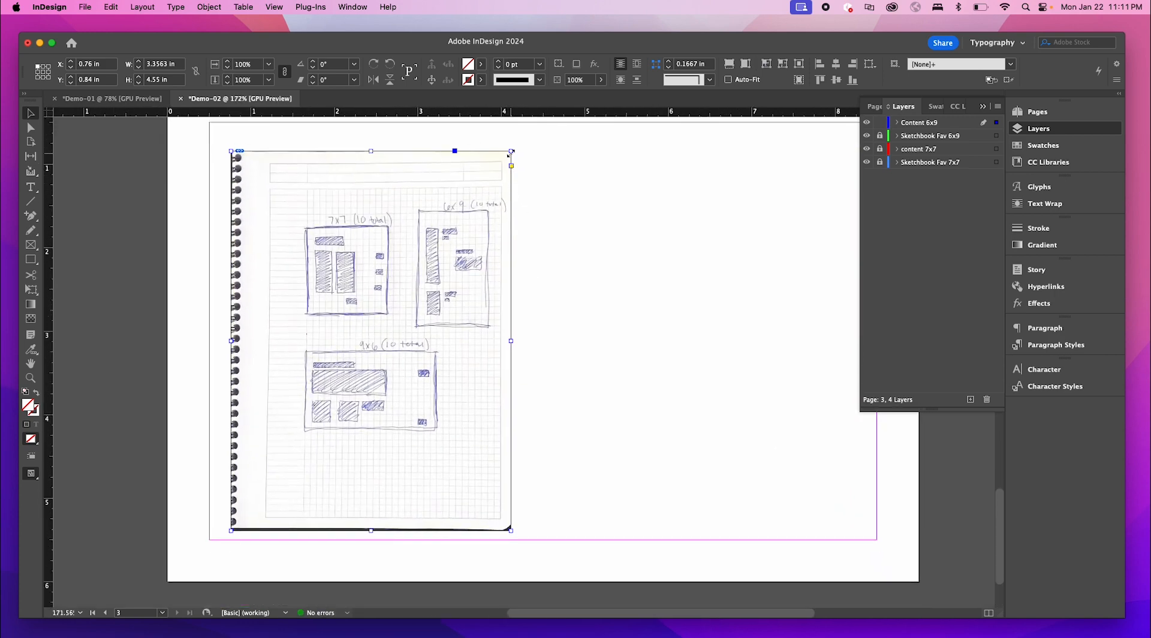
mouse_move(510, 151)
mouse_down()
mouse_move(498, 309)
mouse_move(445, 345)
mouse_up()
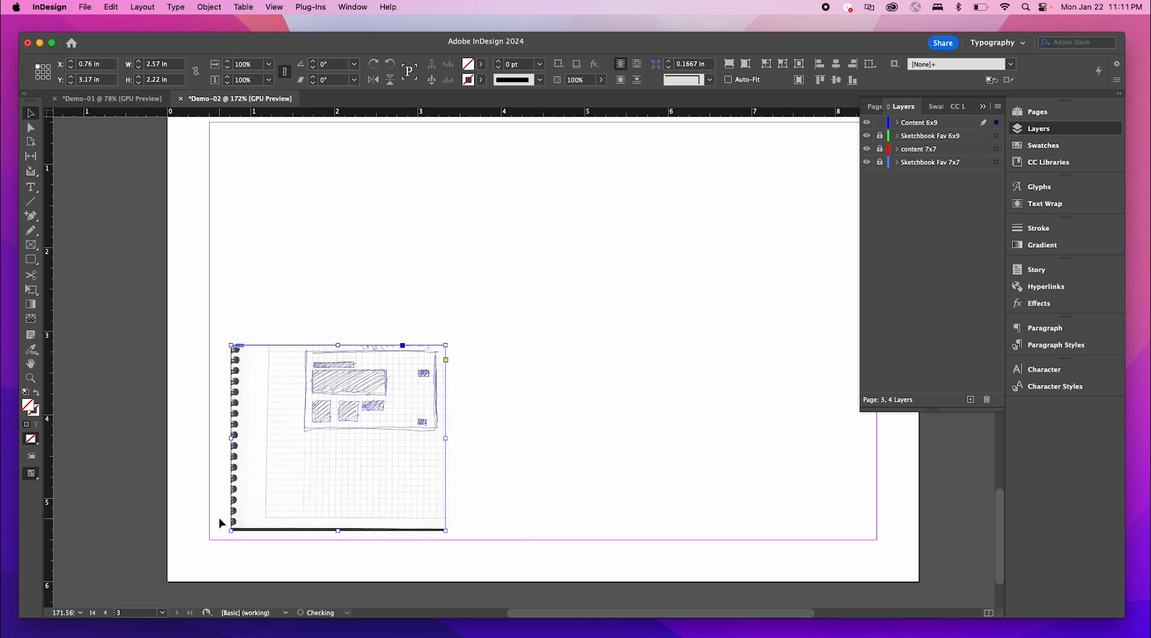
mouse_move(231, 529)
mouse_down()
mouse_move(296, 467)
mouse_move(297, 436)
mouse_up()
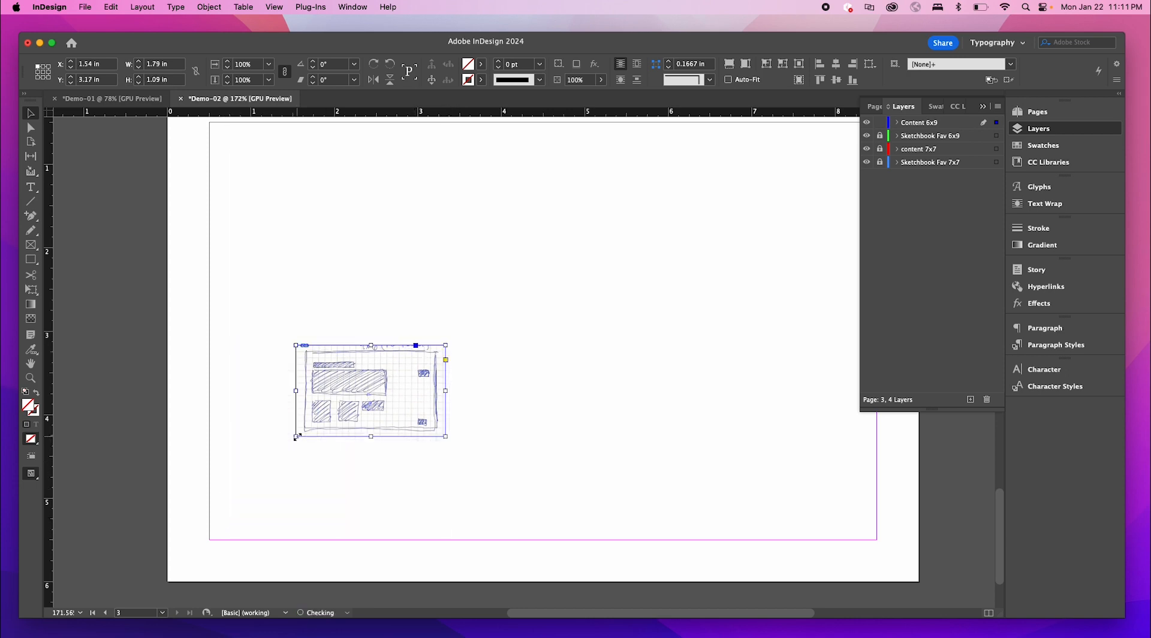
scroll(571, 426, down, 2)
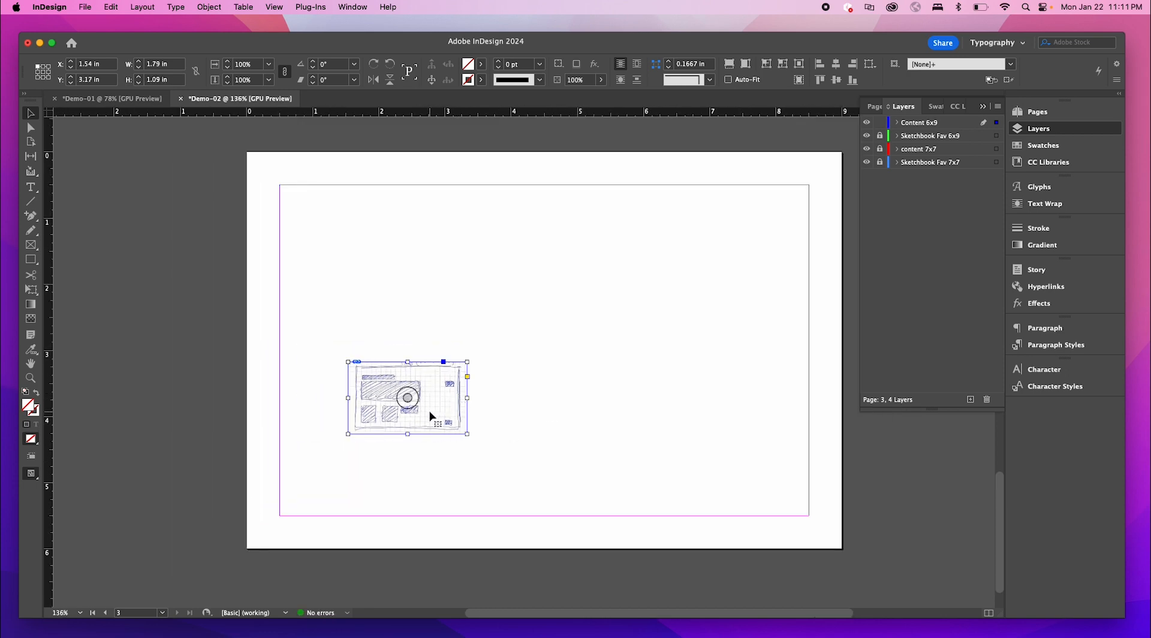
key(Delete)
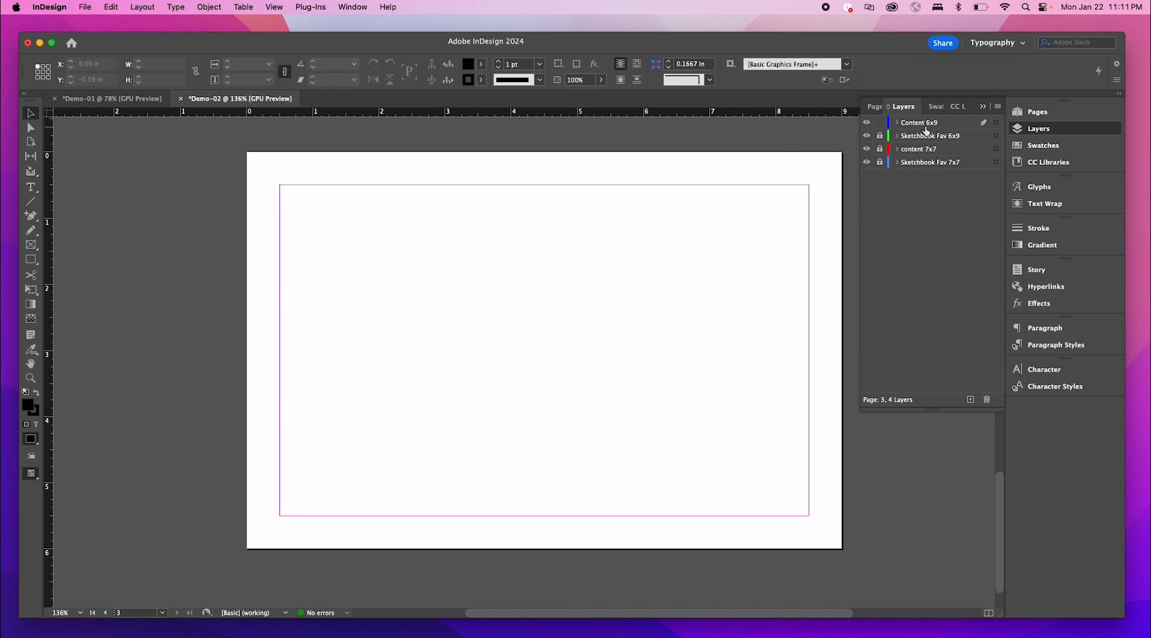
- Add two new layers above Content 6x9 and name the lower one Sketchbook 9x6 Fav
click(923, 123)
click(970, 399)
click(969, 398)
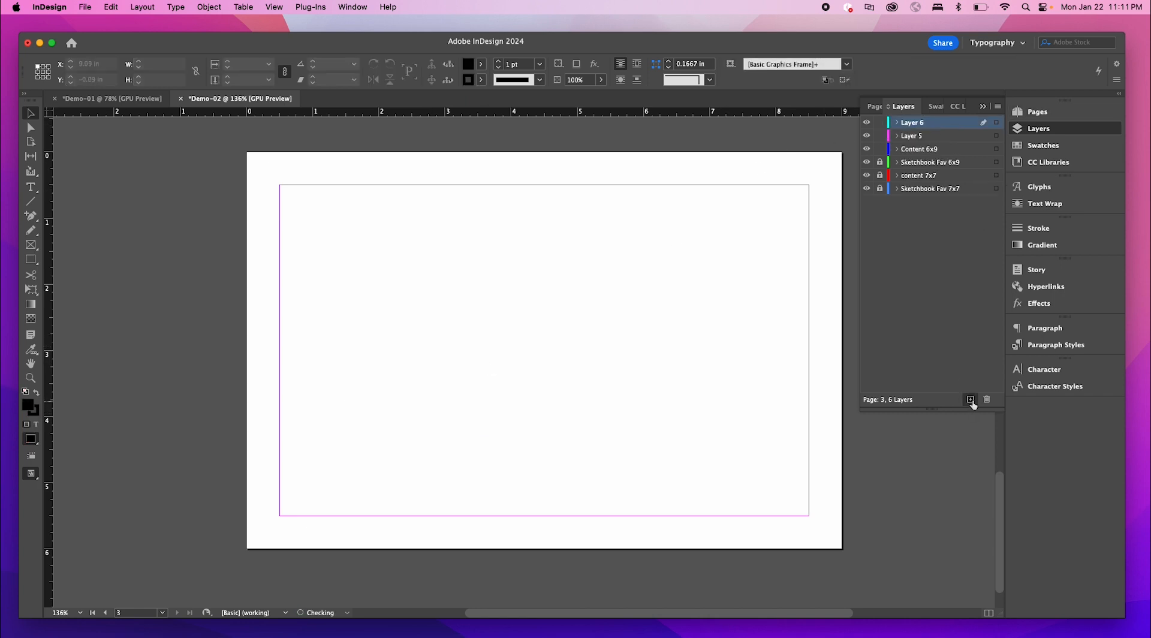
double_click(931, 137)
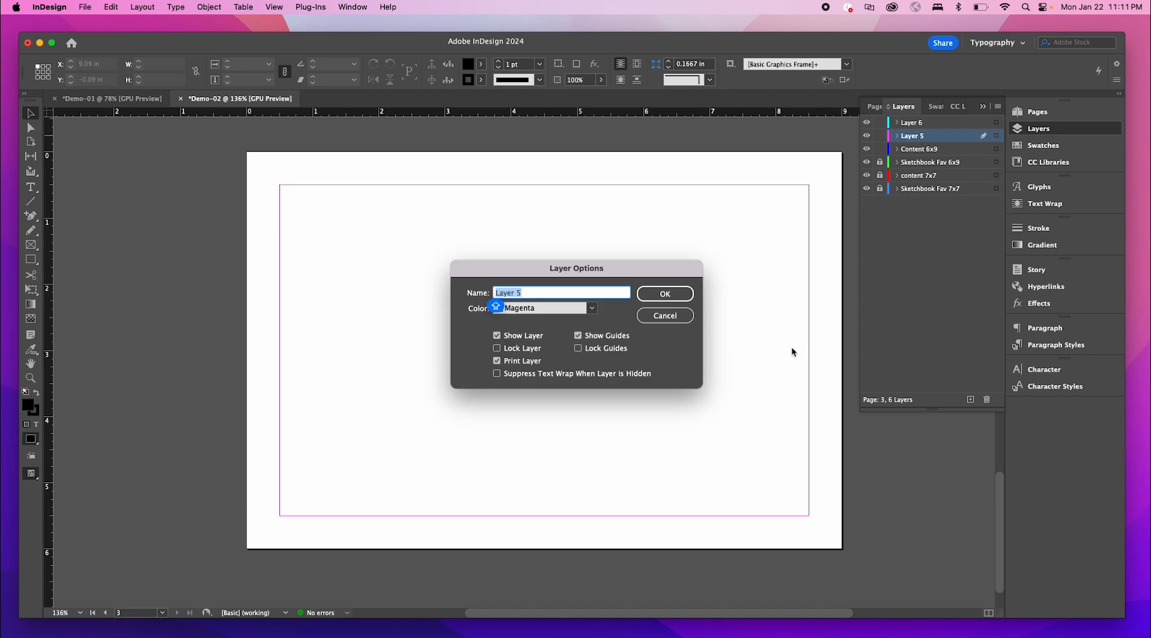
text(Sketchbook 9x6 Fav)
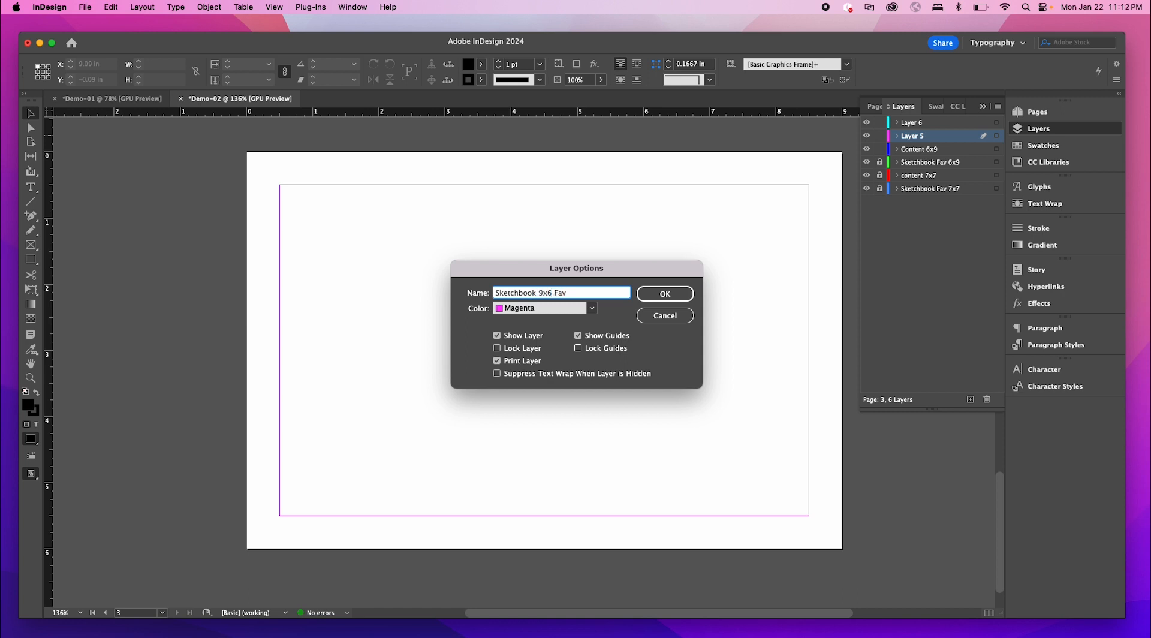
key(Return)
- Rename the new top layer as Content 9x6
click(917, 123)
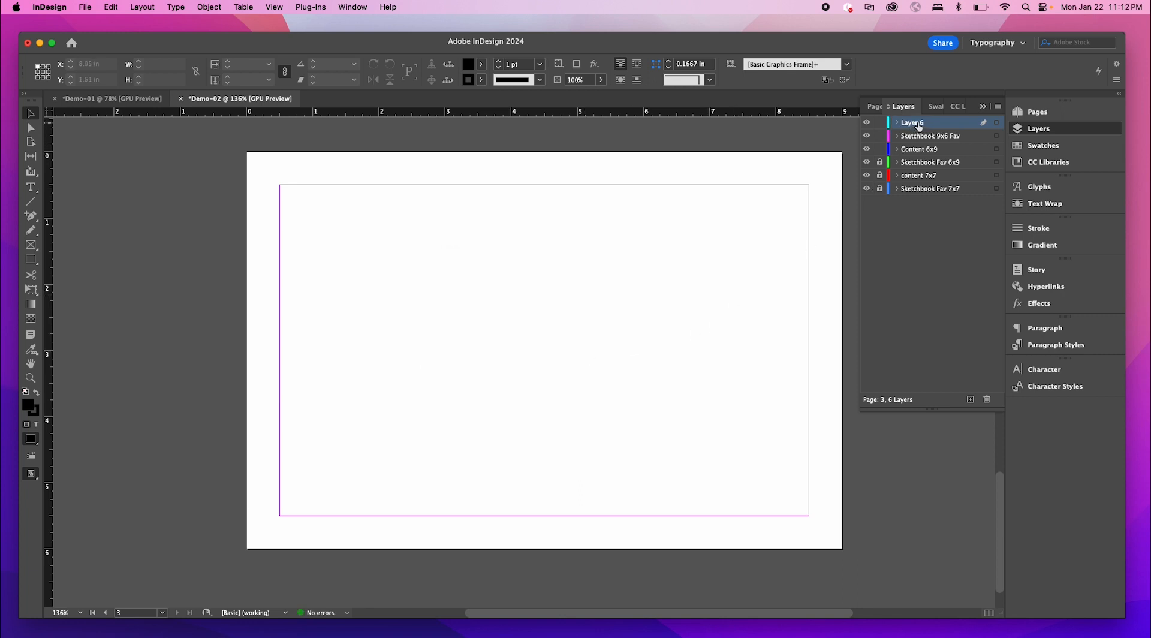
double_click(919, 125)
text(Content 9)
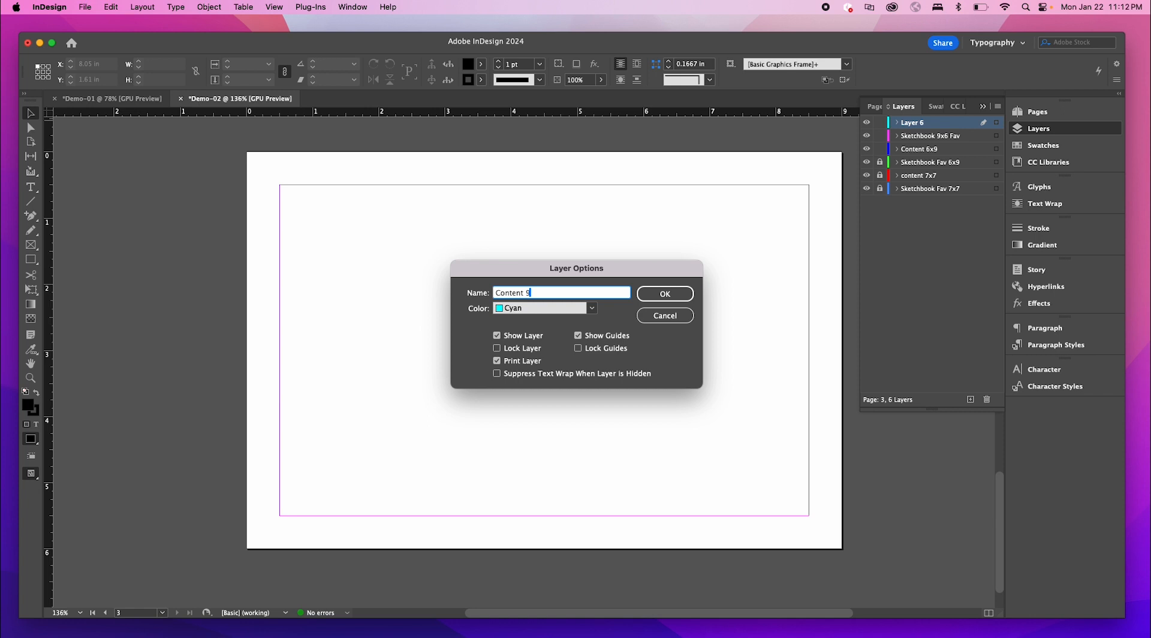
text(x6)
key(Return)
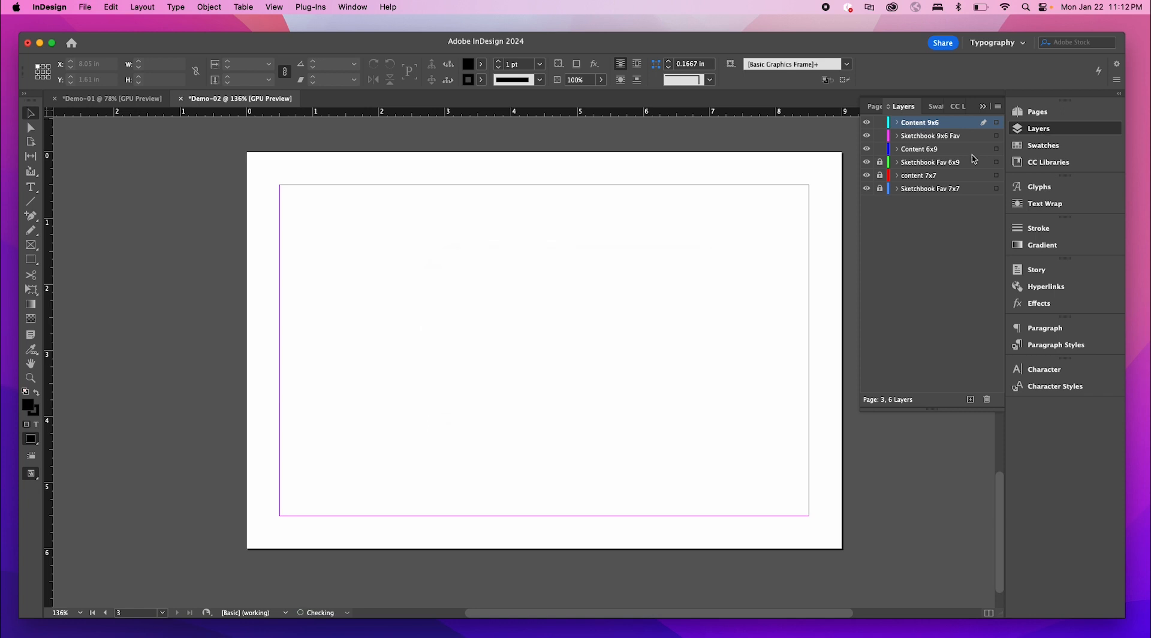
- Lock the Content 6x9 layer and paste the cropped 9x6 sketch onto the Sketchbook 9x6 Fav layer
click(879, 148)
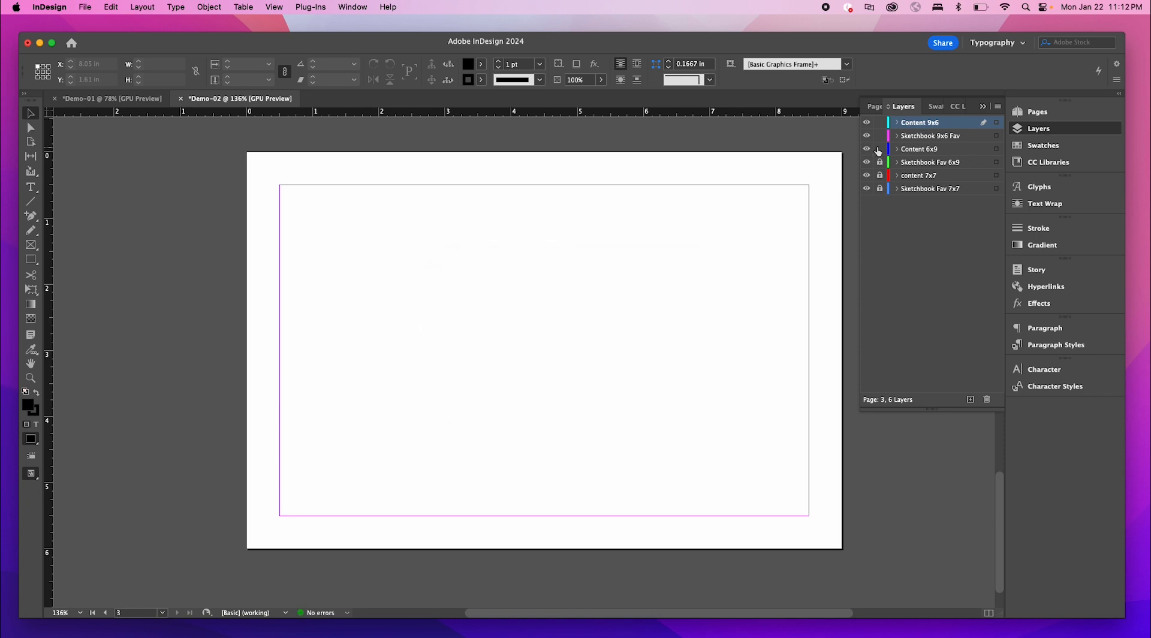
click(958, 140)
key(super+v)
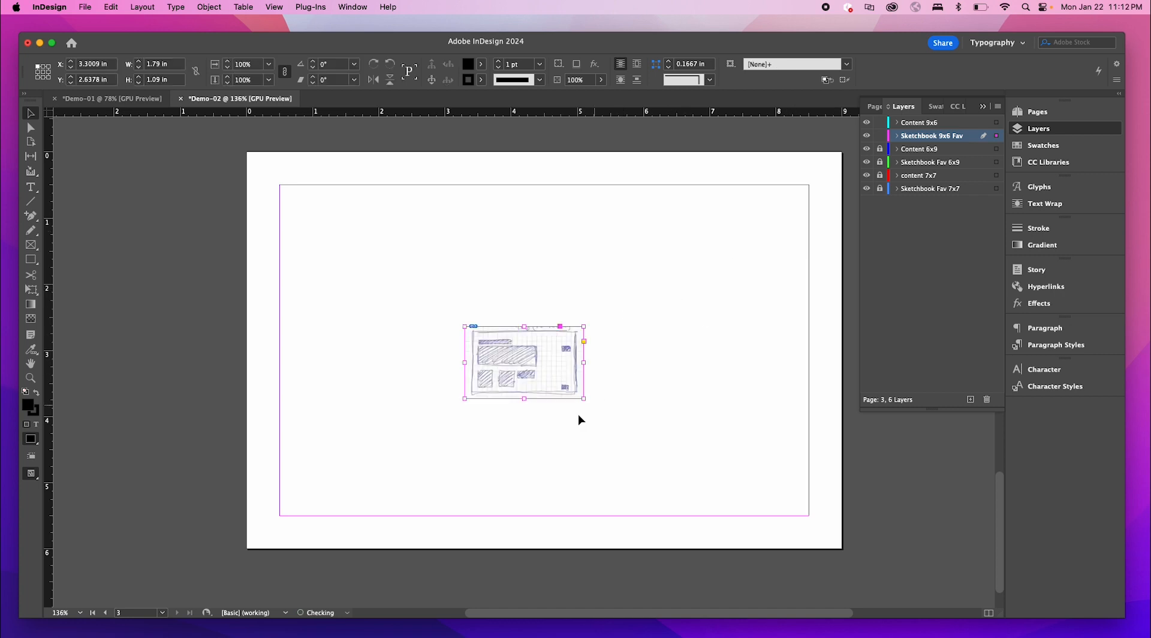
- Enlarge the sketch to about 9.21 by 5.61 in, align its outline with page 3's margins, and lock its layer
mouse_move(546, 374)
mouse_down()
mouse_move(388, 290)
mouse_move(342, 220)
mouse_move(413, 292)
mouse_move(711, 505)
mouse_up()
drag(682, 398, 667, 388)
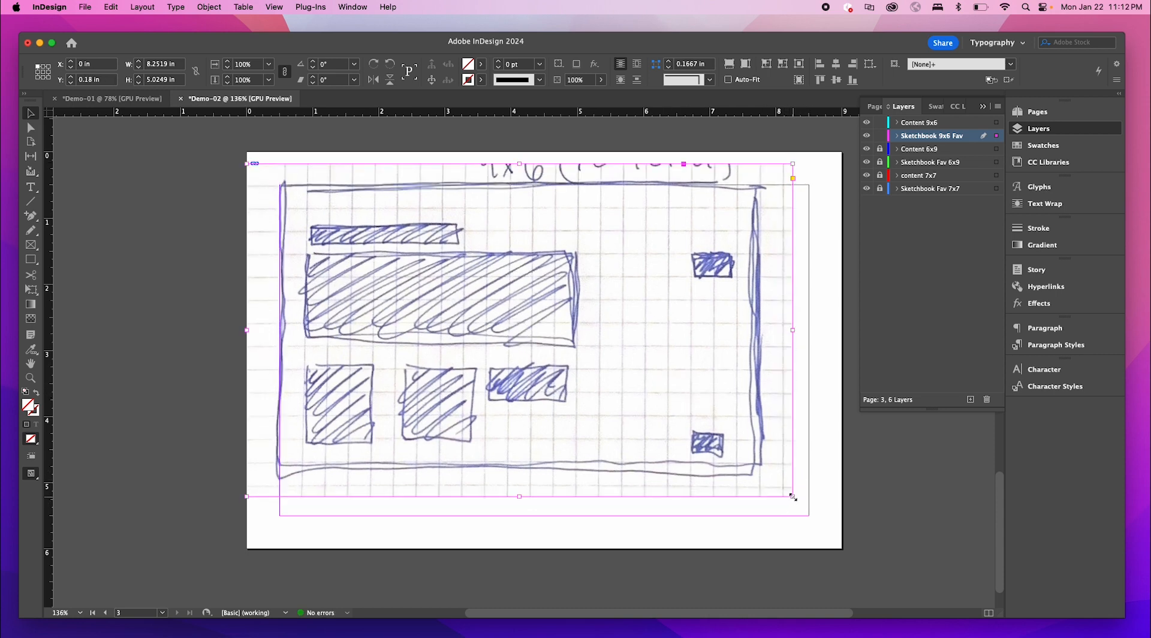
drag(792, 496, 855, 534)
drag(815, 469, 812, 470)
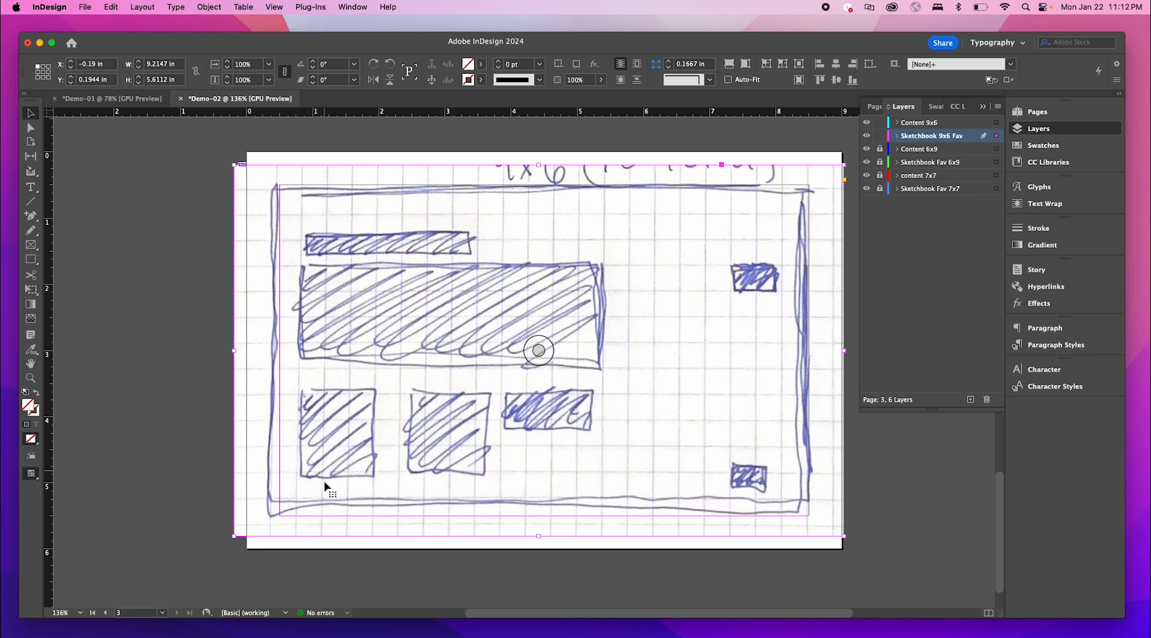
click(879, 137)
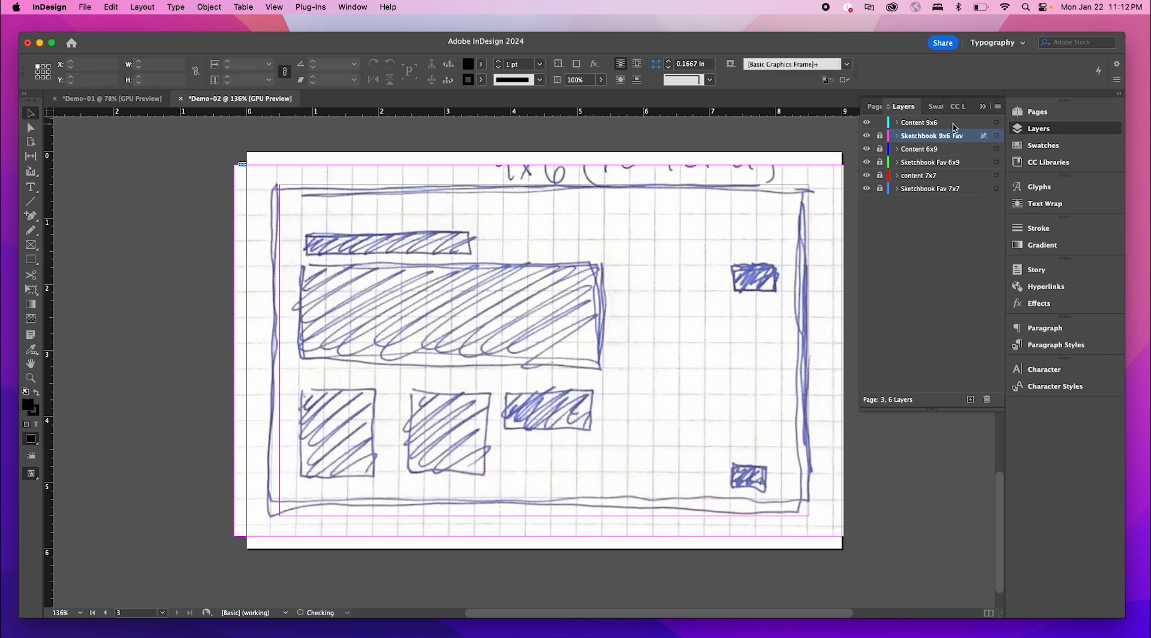
- Make Content 9x6 the active layer and divide page 3 into 12 columns, keeping the 0.1667 in gutter
click(923, 122)
click(111, 7)
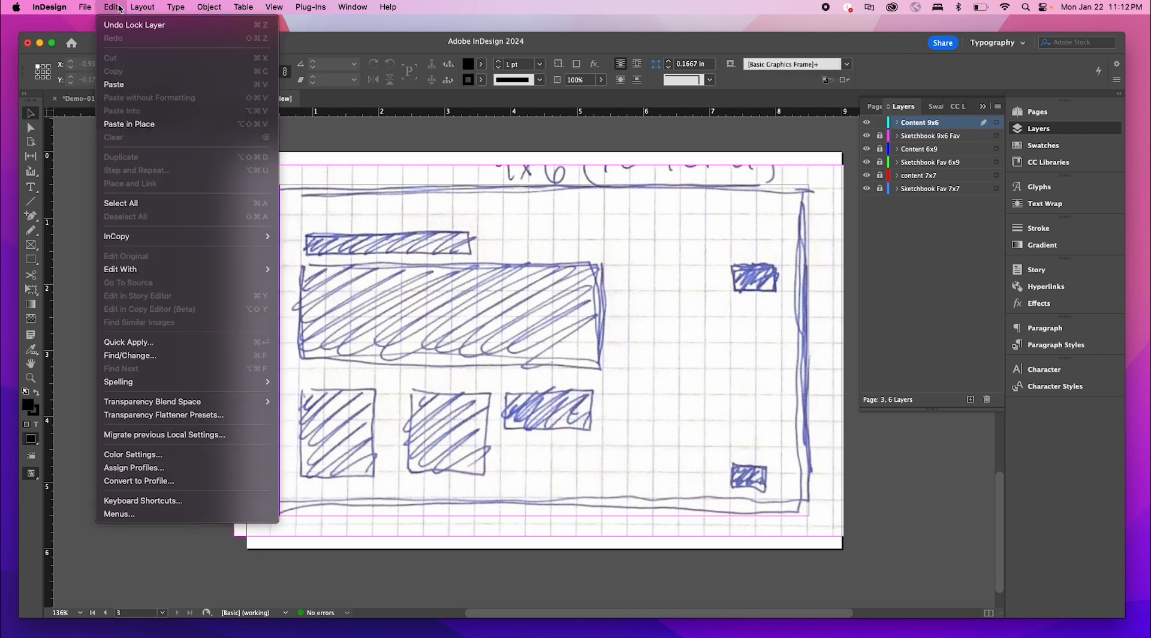
mouse_move(151, 7)
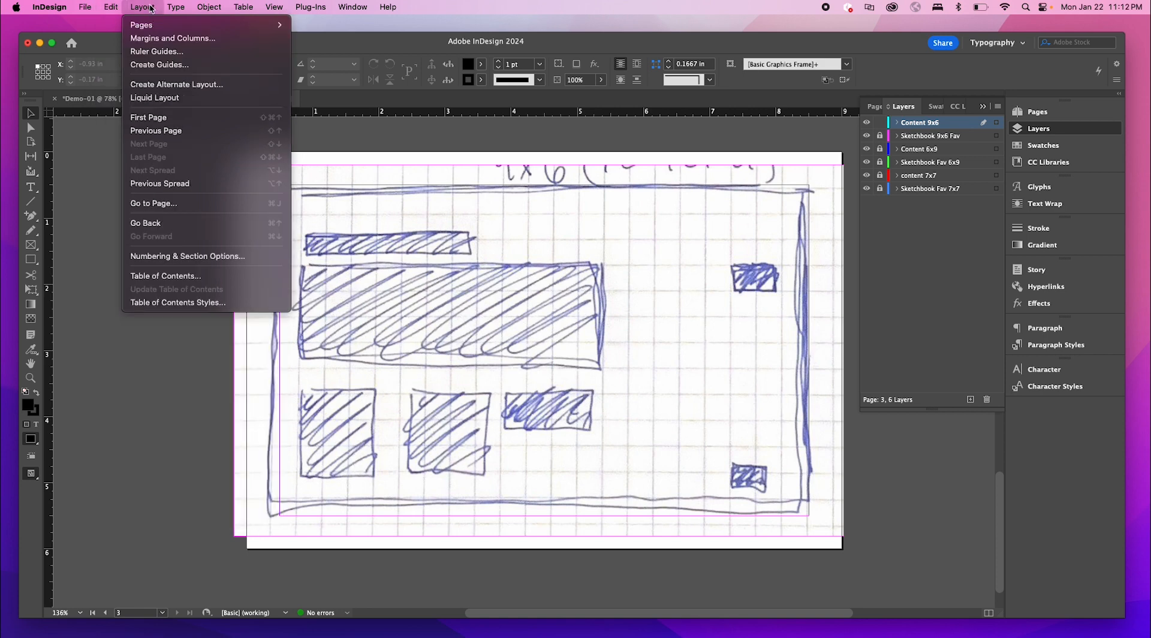
click(183, 38)
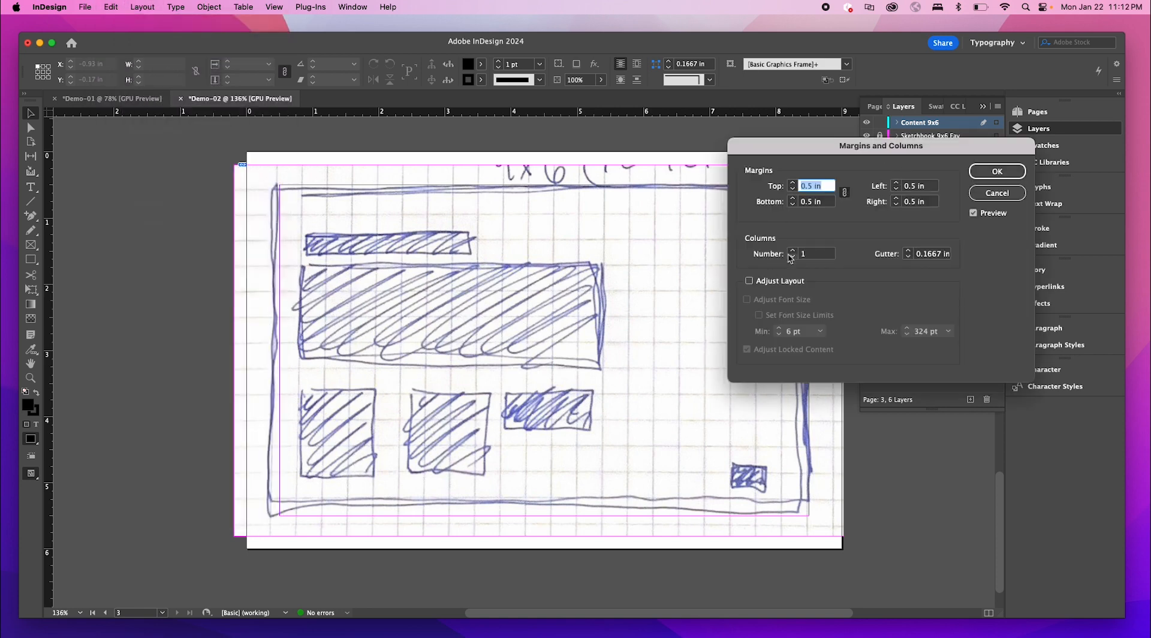
click(793, 250)
click(793, 251)
click(792, 251)
click(793, 250)
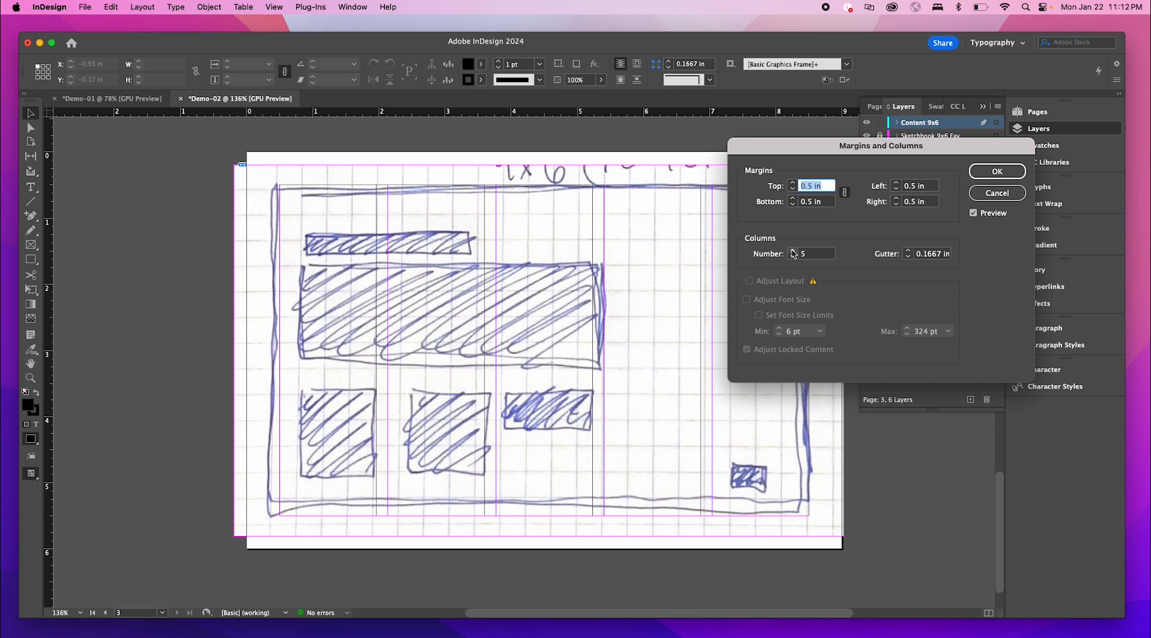
click(793, 250)
click(792, 256)
click(792, 251)
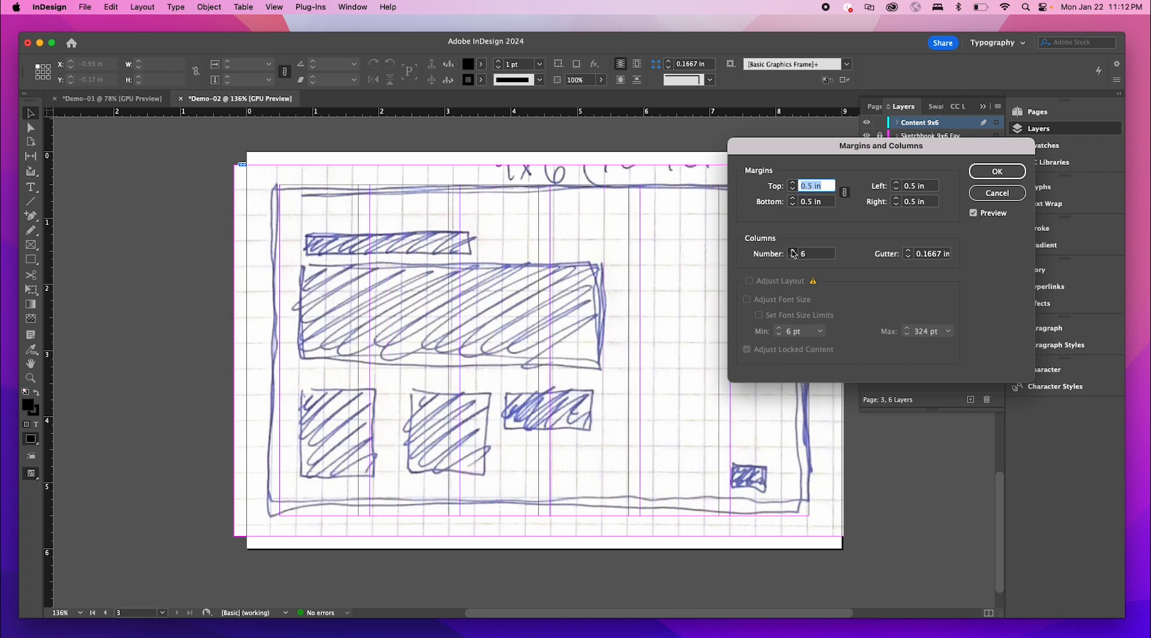
click(793, 250)
click(793, 250)
click(792, 250)
click(793, 251)
click(793, 251)
click(792, 251)
click(793, 250)
click(793, 251)
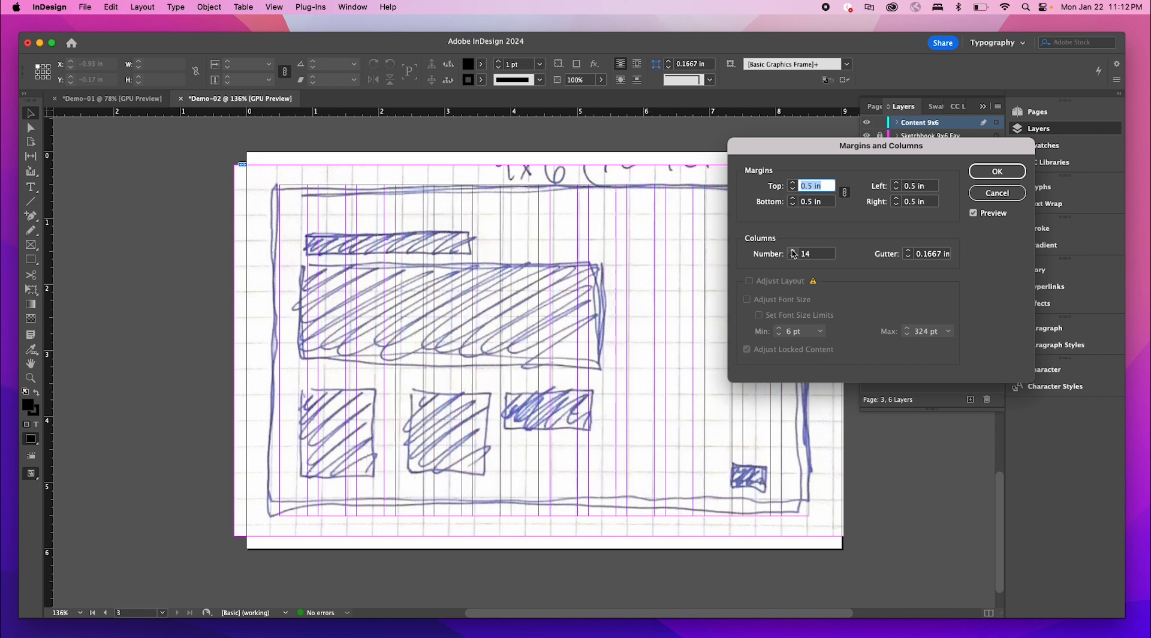
click(793, 257)
click(793, 257)
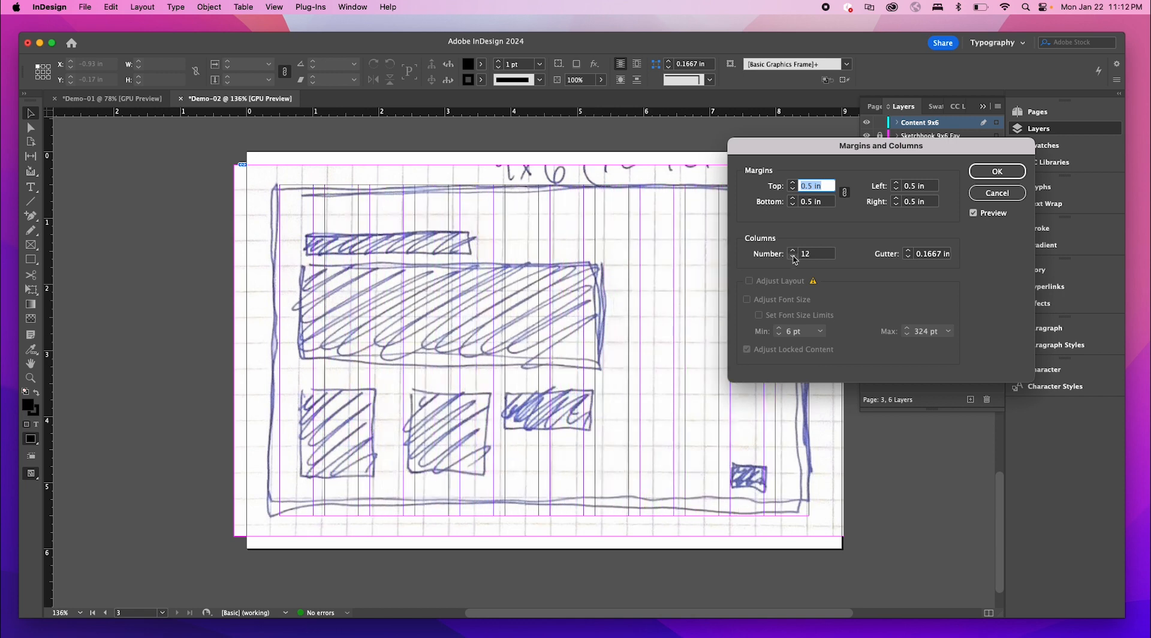
click(794, 257)
click(793, 251)
drag(941, 146, 858, 181)
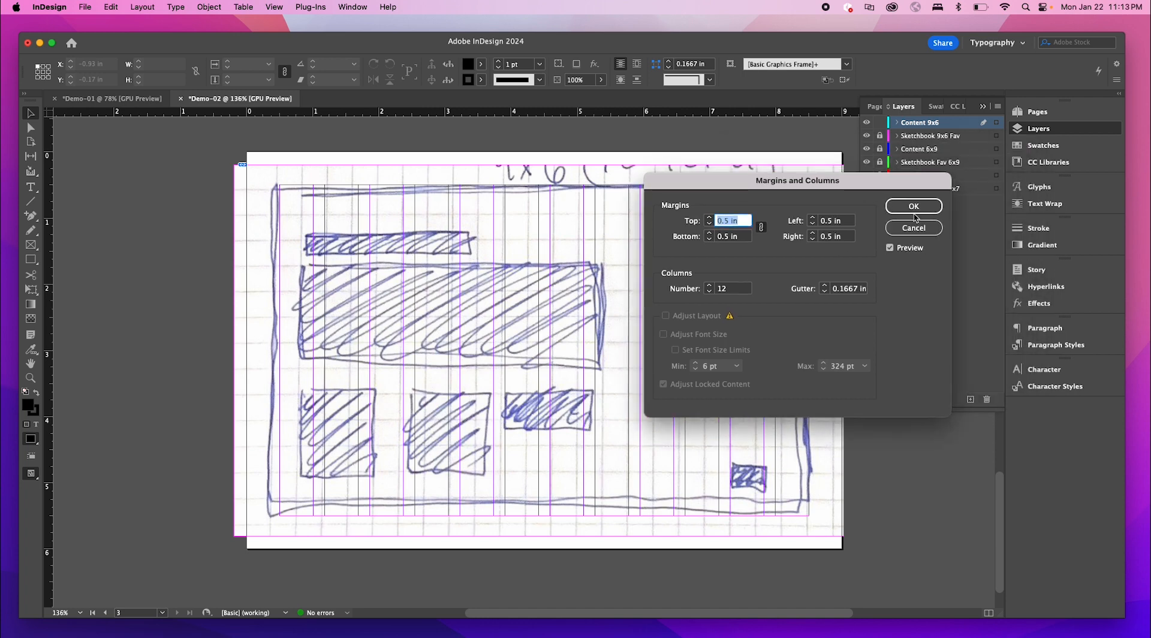
click(914, 206)
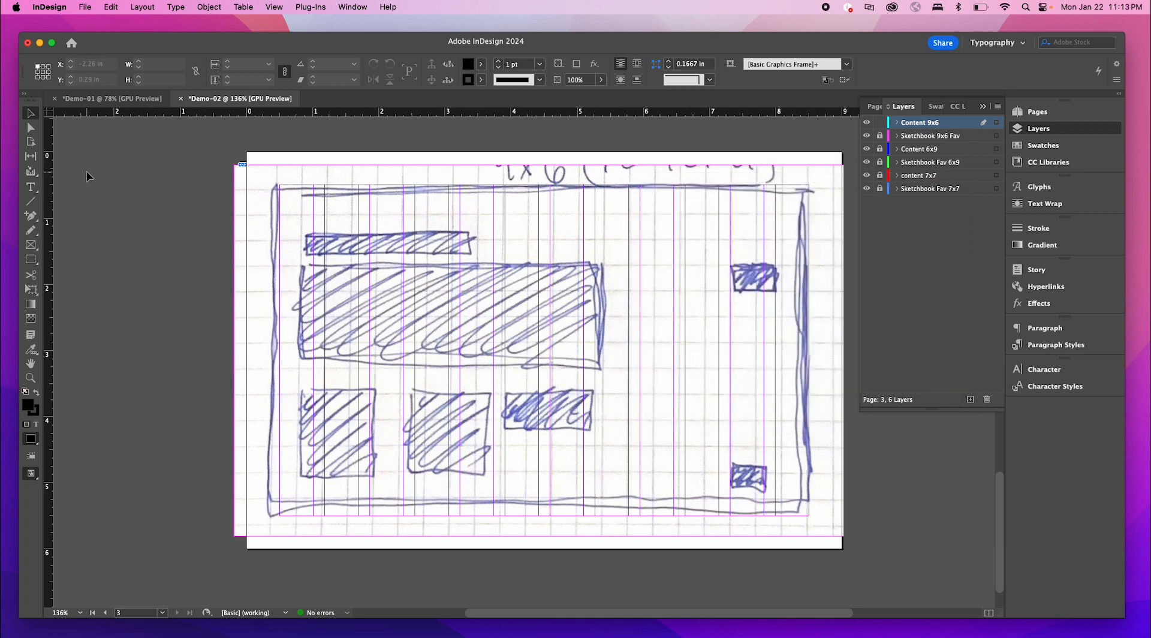
- Draw a black rectangle about 3.92 by 1.5 in over the large sketched block, starting at the second column
click(30, 262)
drag(324, 265, 583, 365)
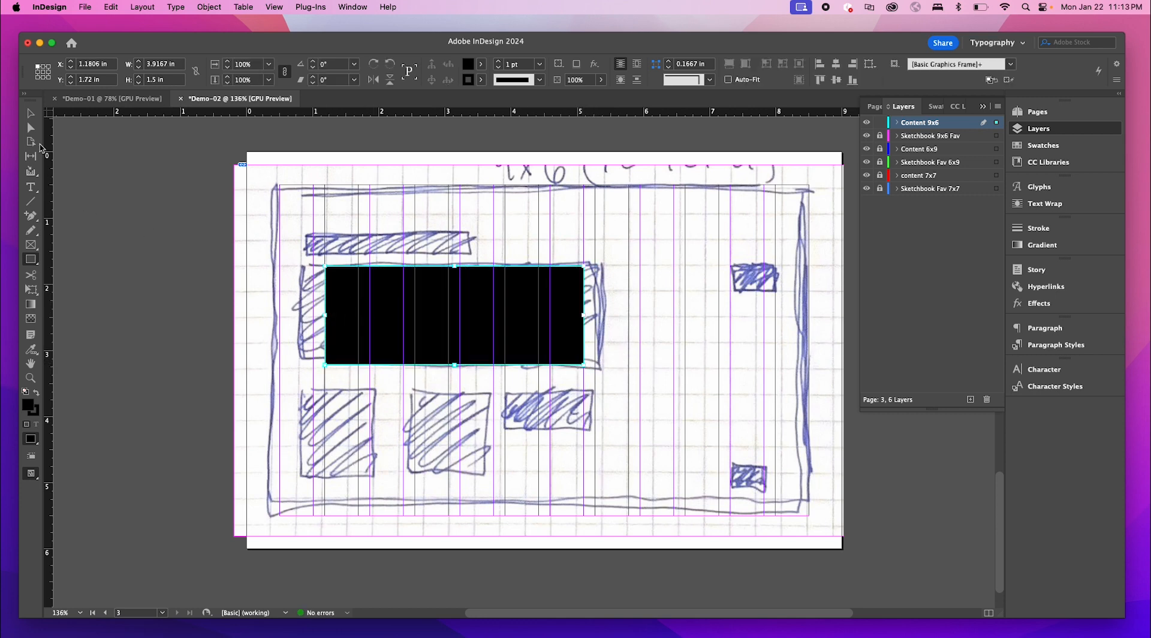
click(31, 112)
click(225, 345)
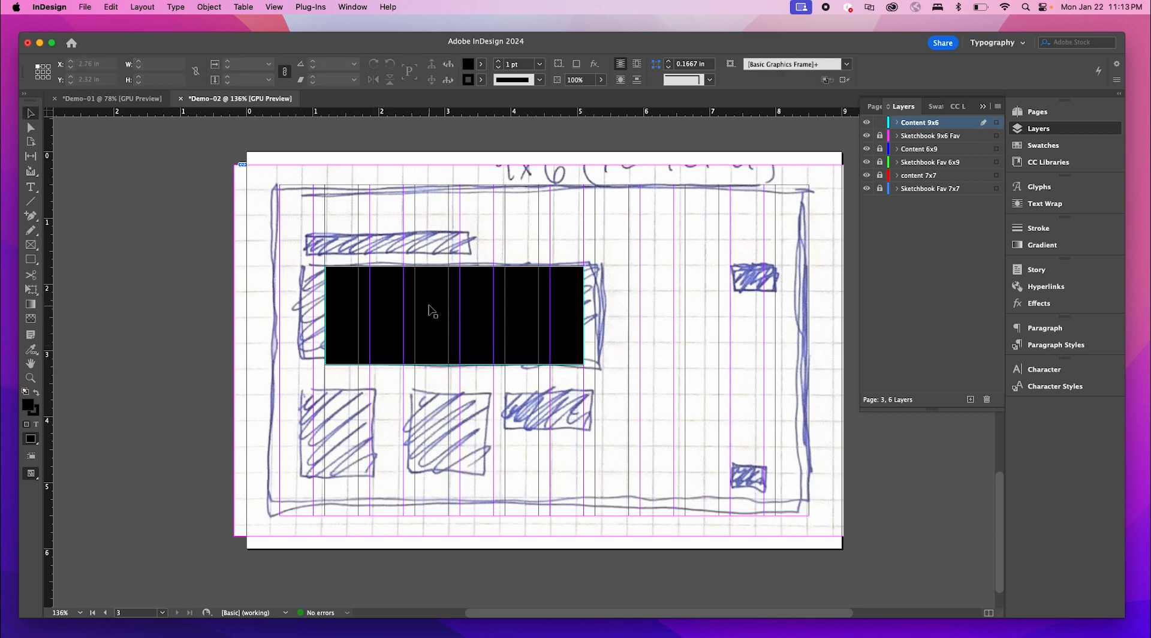
click(429, 313)
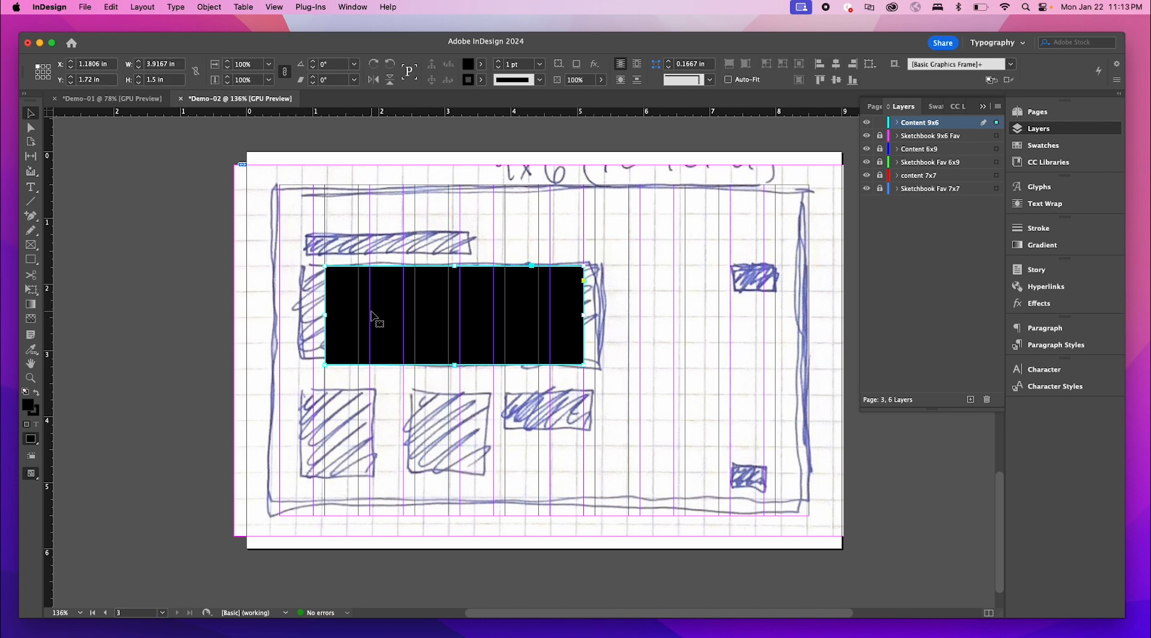
- Draw a thin black rectangle over the sketched title bar, aligned with the large block's left edge, and check it in preview
click(30, 259)
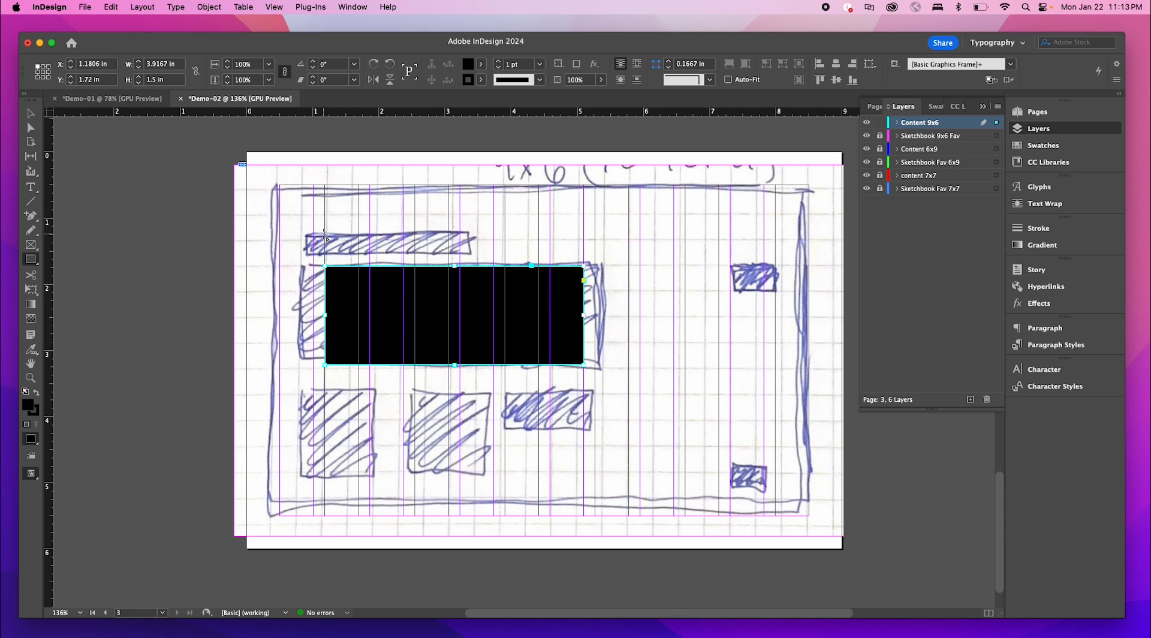
drag(324, 236, 472, 253)
key(v)
click(535, 228)
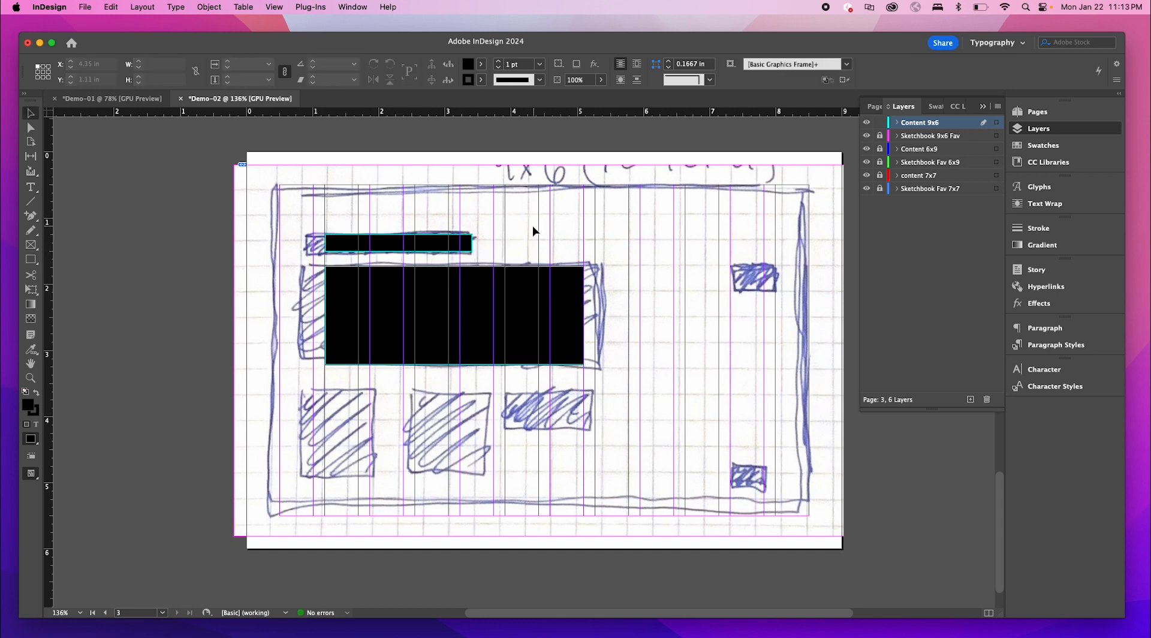
key(w)
key(w)
- Draw a black rectangle about 1.01 by 1.32 in over the first sketched box of the lower row, starting at the second column
click(400, 310)
key(m)
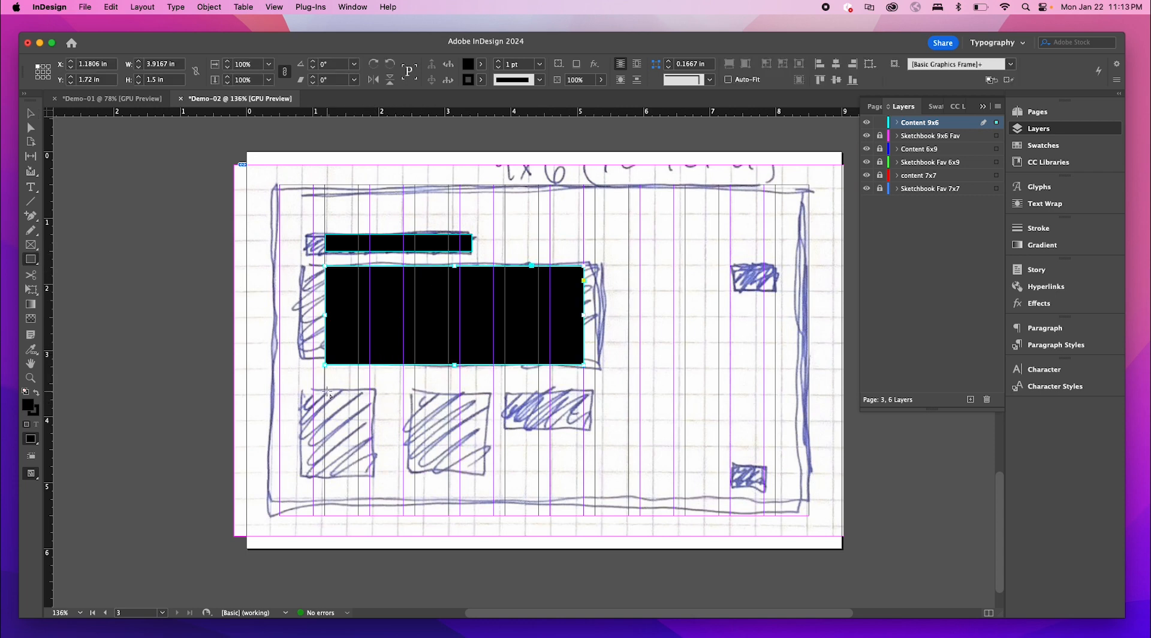
drag(325, 389, 392, 476)
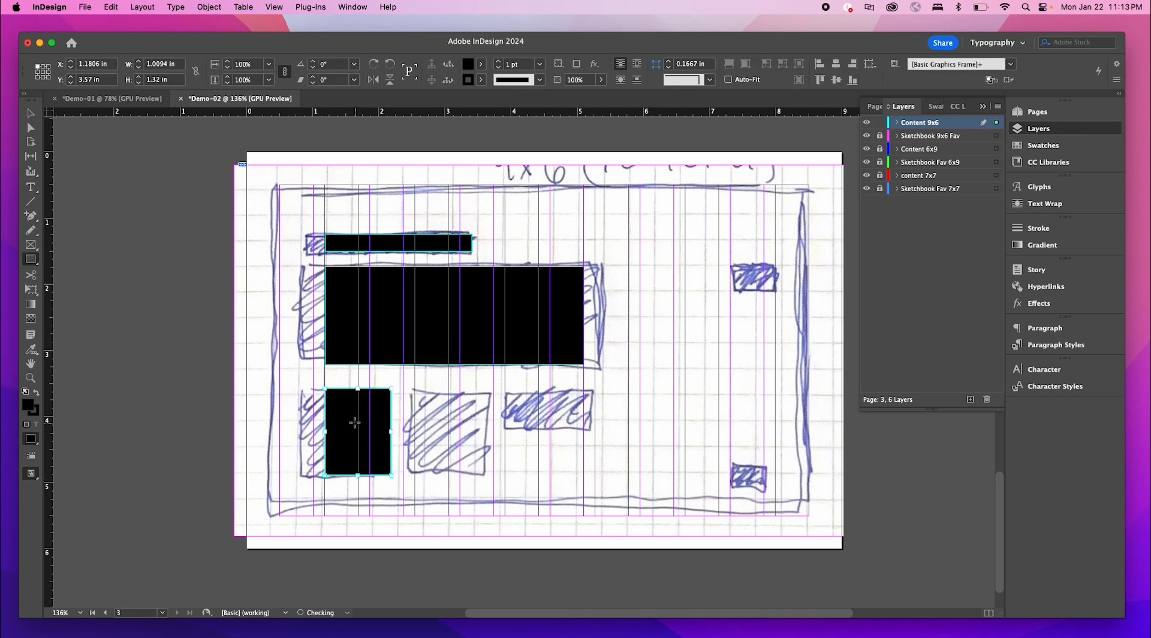
key(v)
click(465, 472)
- Copy the lower rectangle onto the second sketched box at X about 2.54 in and narrow the original to about 0.68 in
click(354, 451)
mouse_move(354, 451)
mouse_down()
mouse_move(447, 444)
mouse_move(359, 432)
mouse_move(370, 431)
mouse_up()
click(390, 433)
click(406, 438)
click(360, 432)
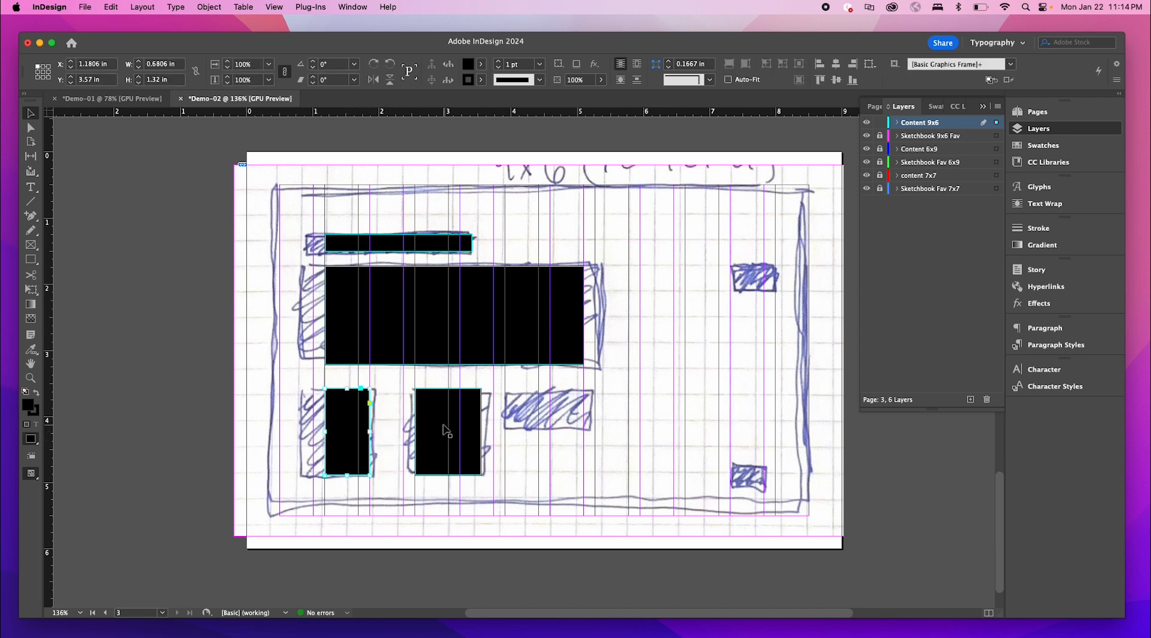
- Narrow the second lower rectangle to about 0.68 in and place a copy of it at X about 3.74 in
click(445, 430)
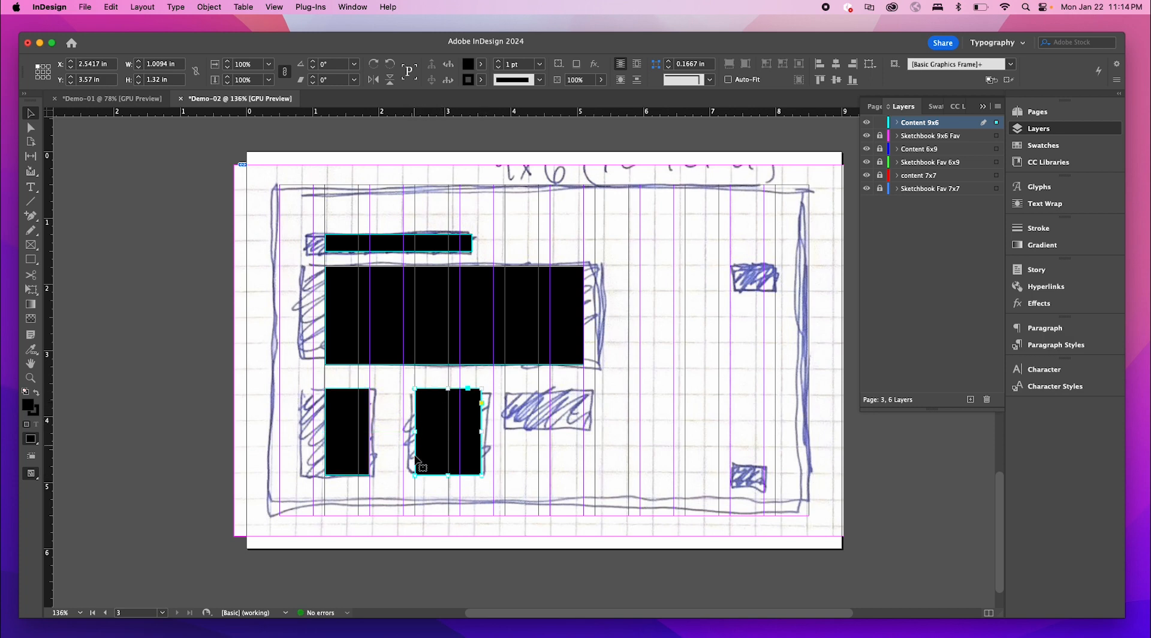
drag(481, 431, 517, 449)
click(515, 438)
click(433, 444)
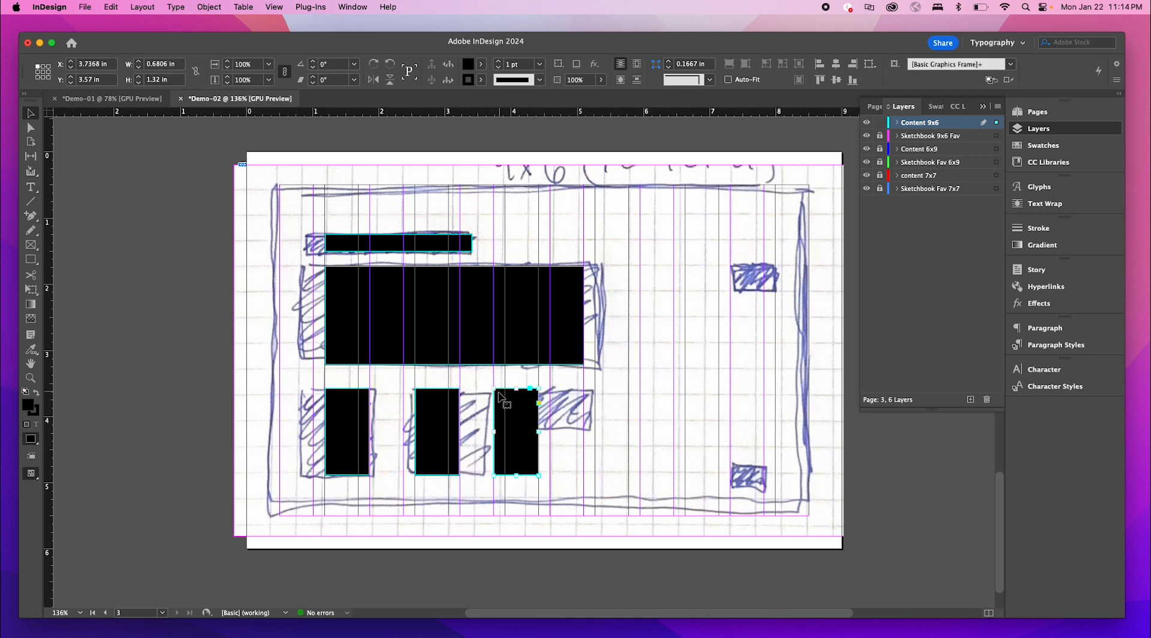
click(581, 422)
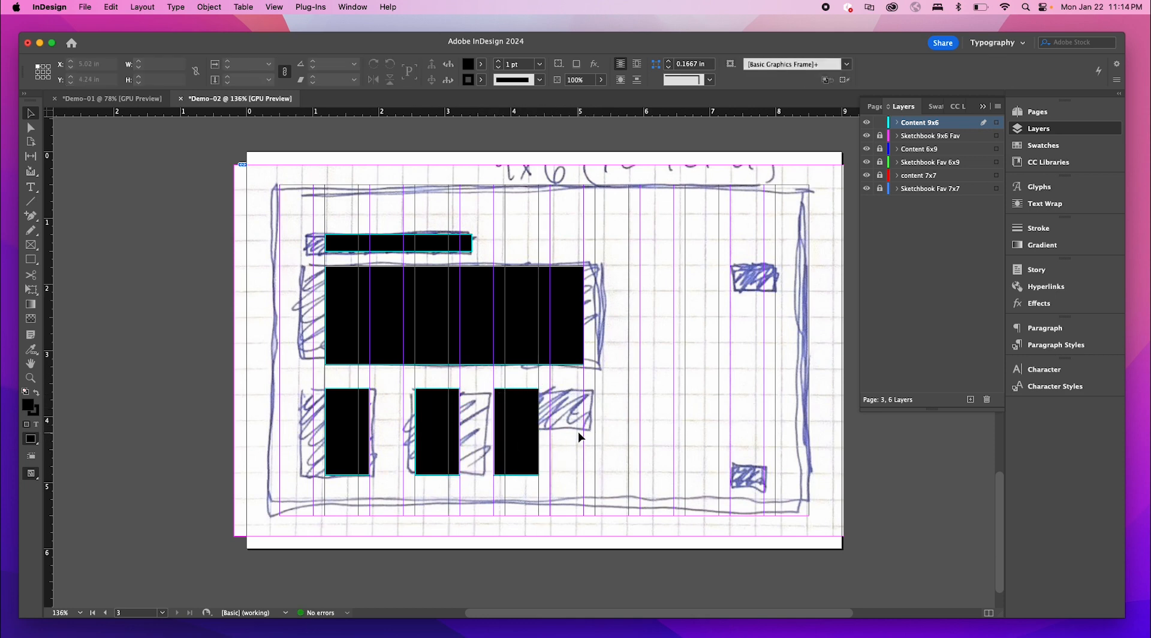
key(w)
key(w)
- Draw a short black rectangle about 1.19 by 0.66 in beside the third lower block, level with its top edge
scroll(637, 395, down, 1)
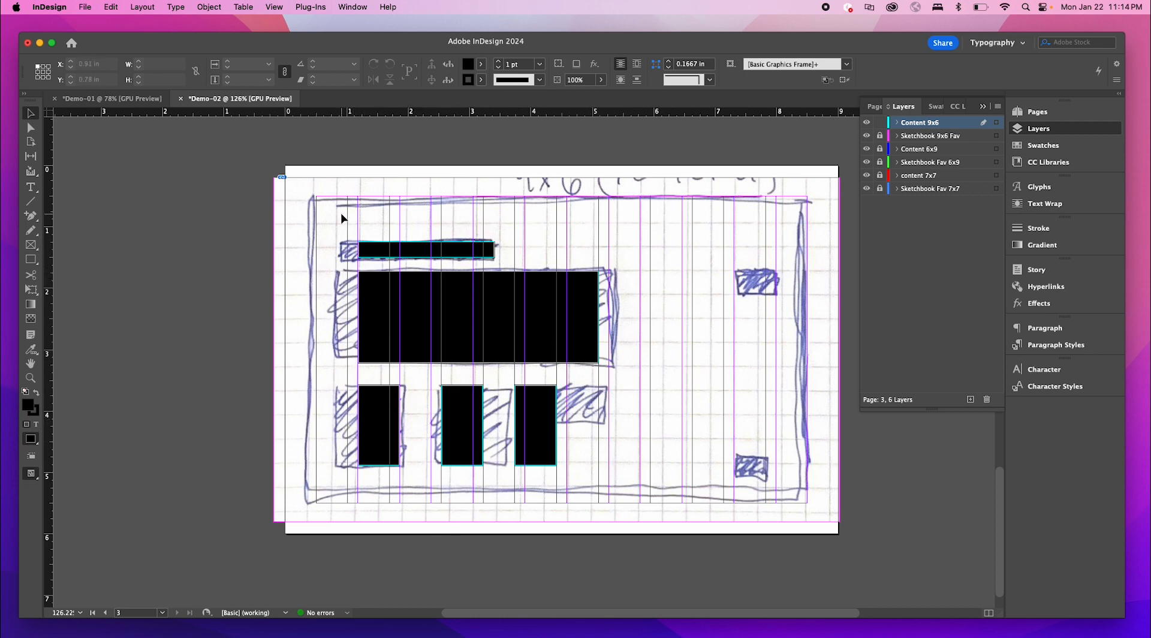
scroll(378, 253, up, 3)
scroll(359, 236, down, 1)
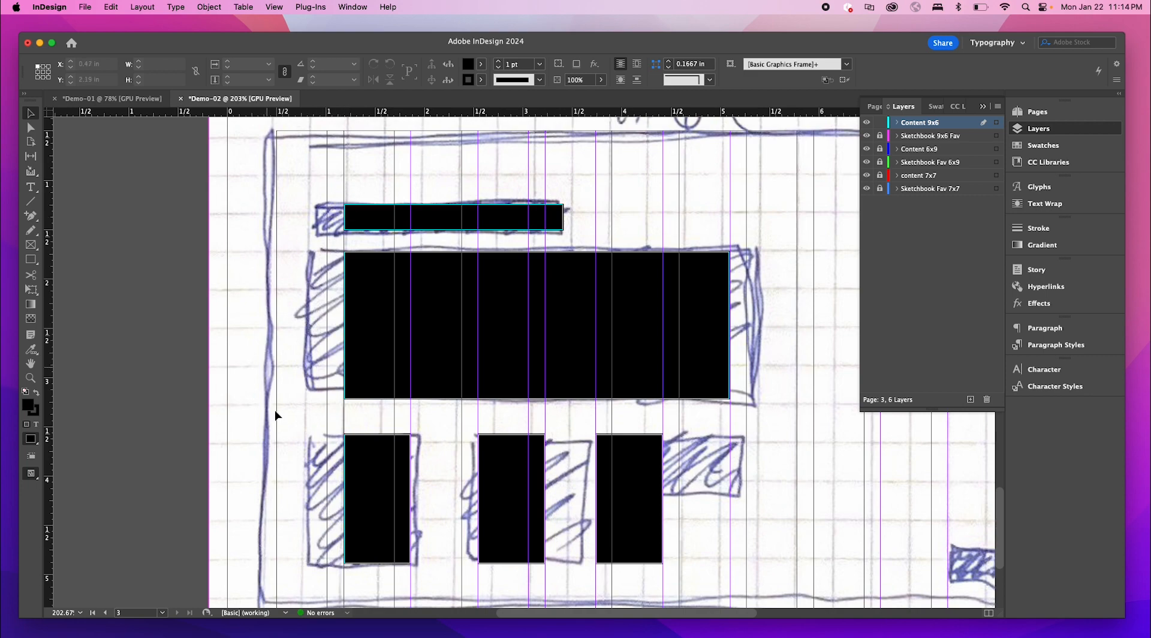
scroll(461, 471, down, 3)
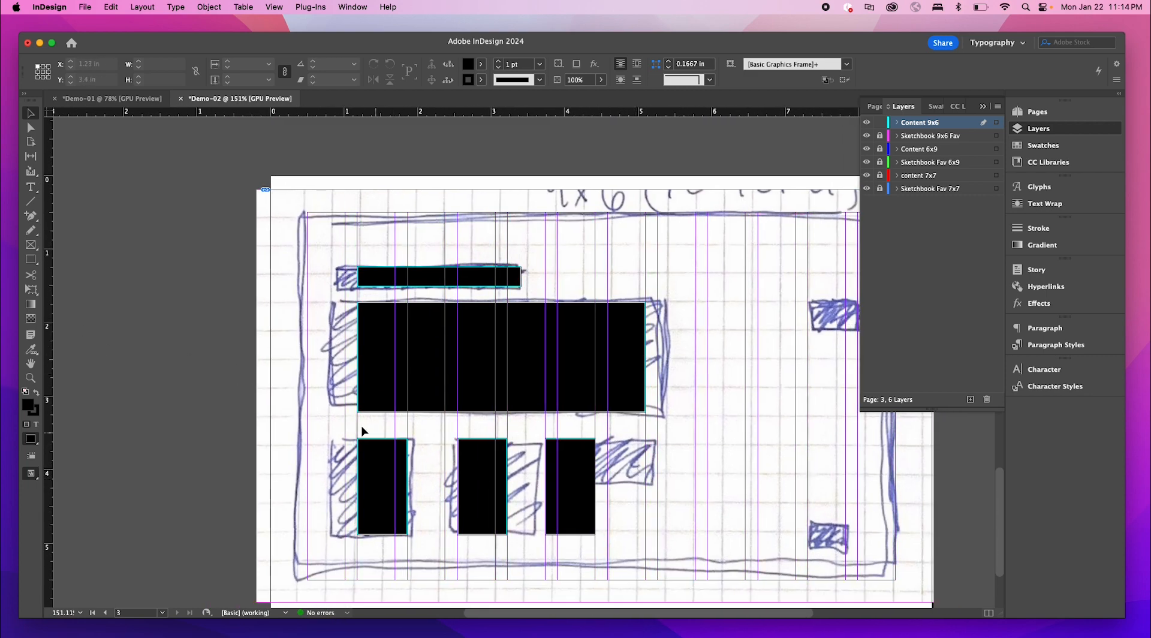
click(30, 259)
mouse_move(697, 462)
mouse_down()
mouse_move(699, 487)
mouse_move(546, 469)
mouse_up()
key(v)
click(660, 534)
key(h)
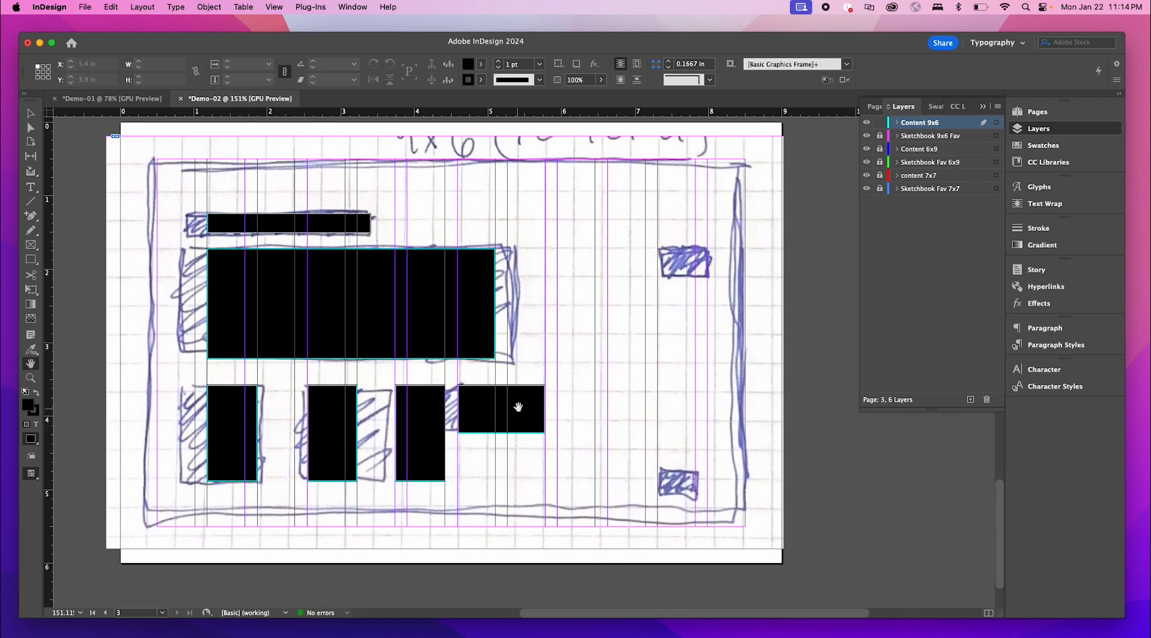
- Move the short rectangle right to X about 5.1 in, aligning it with the large block's right edge
key(v)
key(w)
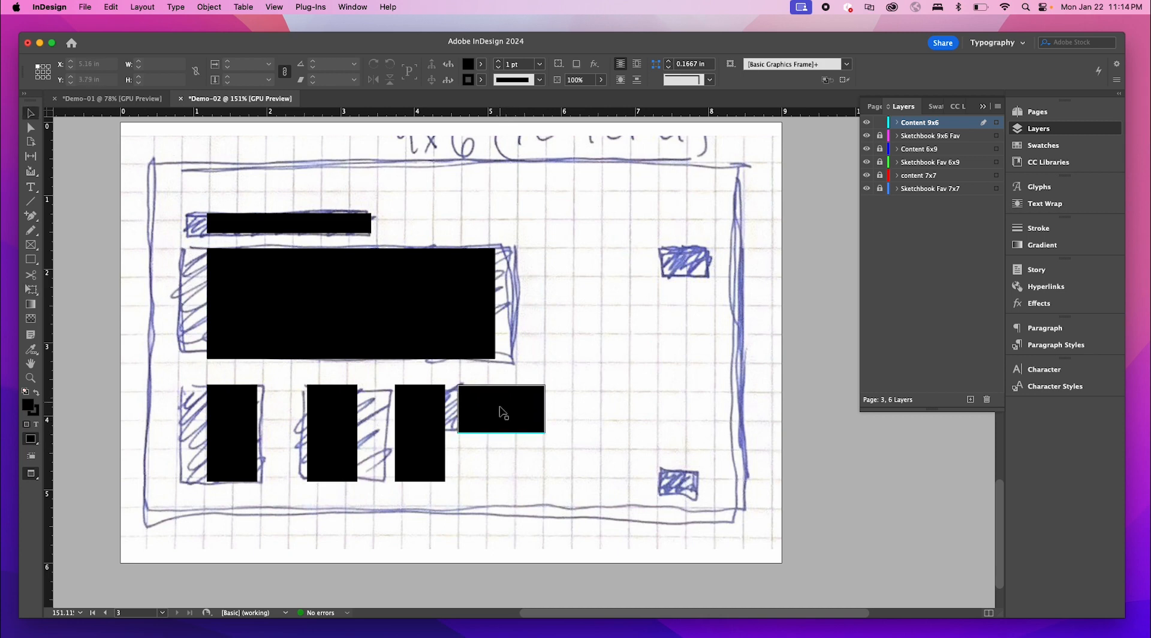
drag(501, 413, 527, 414)
key(w)
key(super+shift+a)
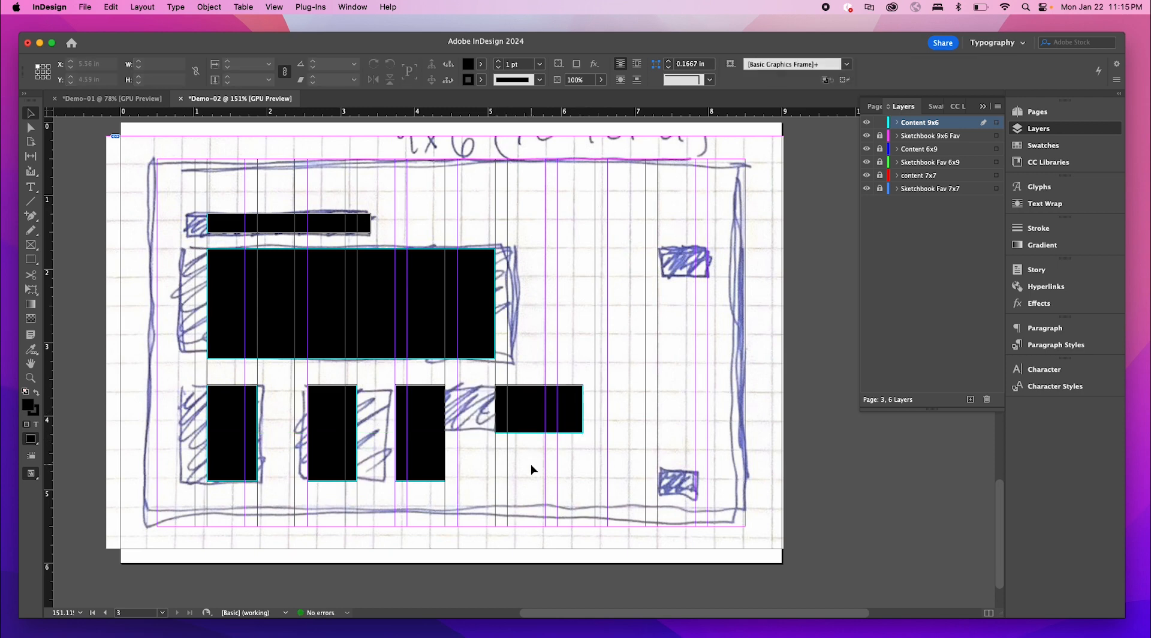
- Undo the short rectangle's move and try shifting the first two lower blocks slightly left over their sketched boxes
key(w)
key(w)
key(super+z)
click(248, 436)
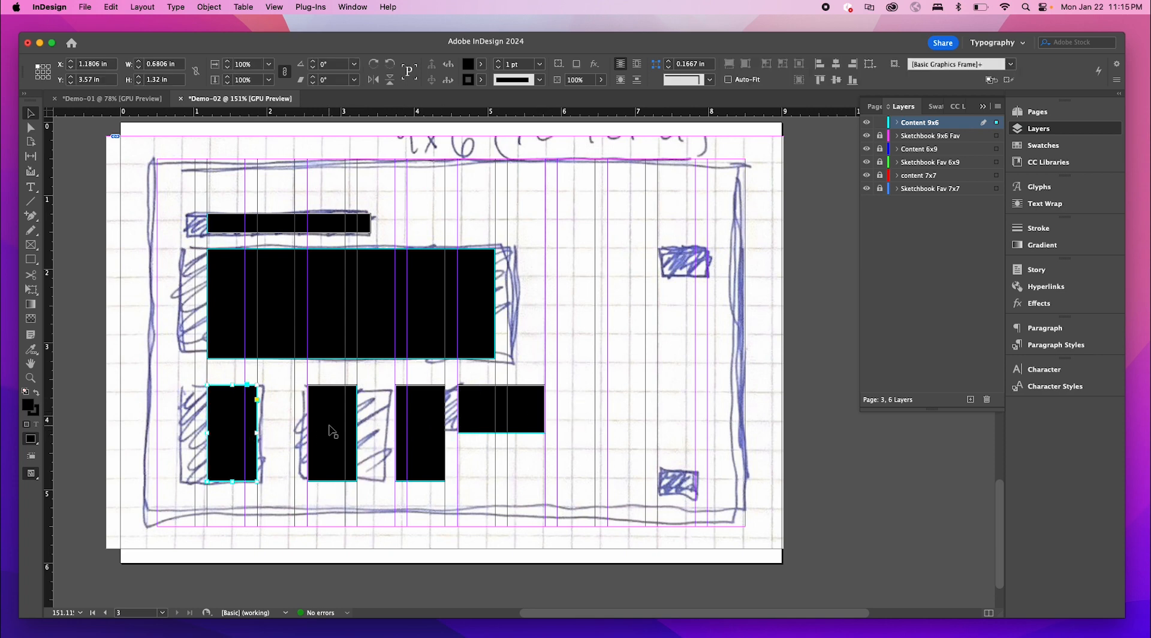
drag(329, 437, 311, 437)
drag(233, 430, 224, 430)
key(super+z)
key(super+z)
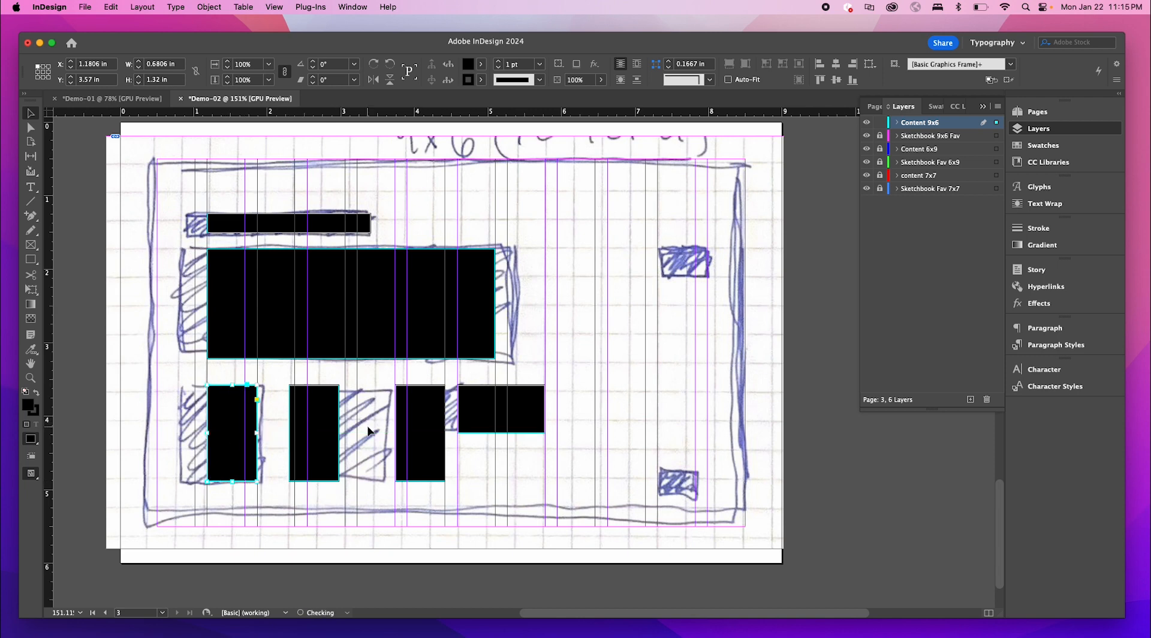
- Set the third lower block on the next column line to the right and the short rectangle at X about 5.1 in
click(586, 425)
key(super+z)
key(super+z)
key(w)
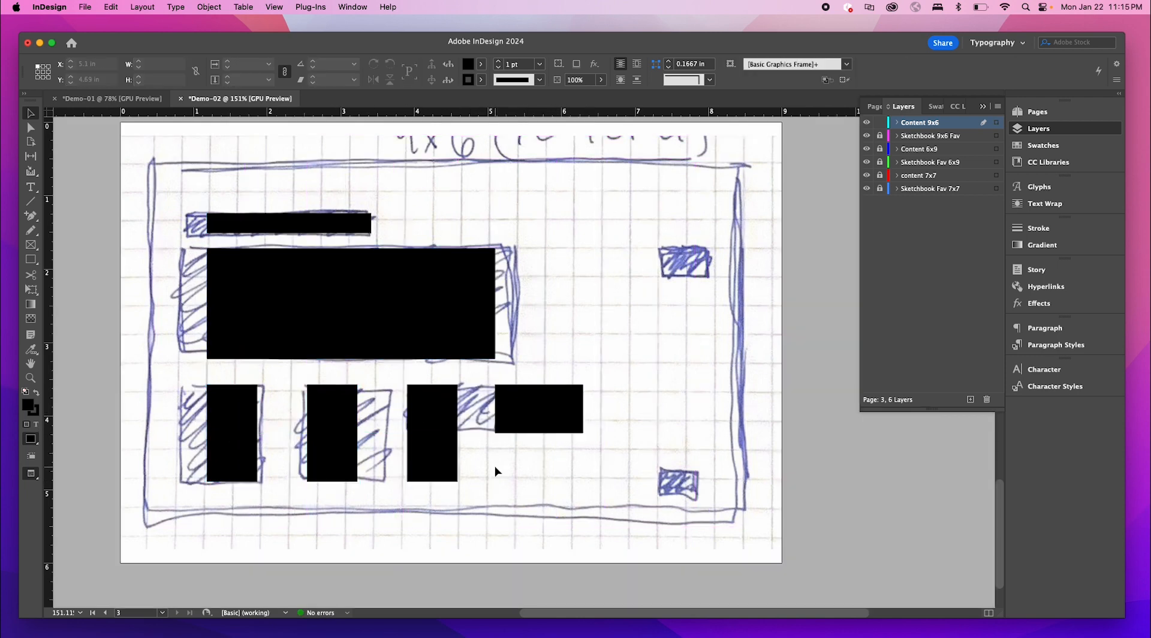
key(w)
- Narrow the short rectangle by pulling its right edge in to the nearest column line
click(567, 403)
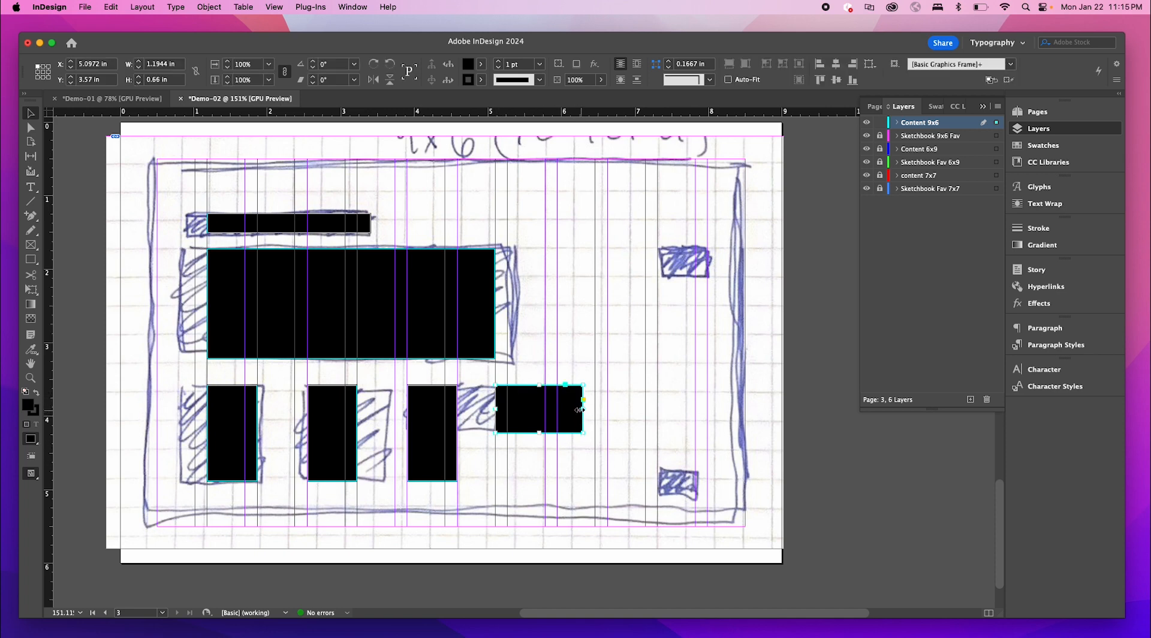
drag(580, 410, 557, 408)
click(605, 419)
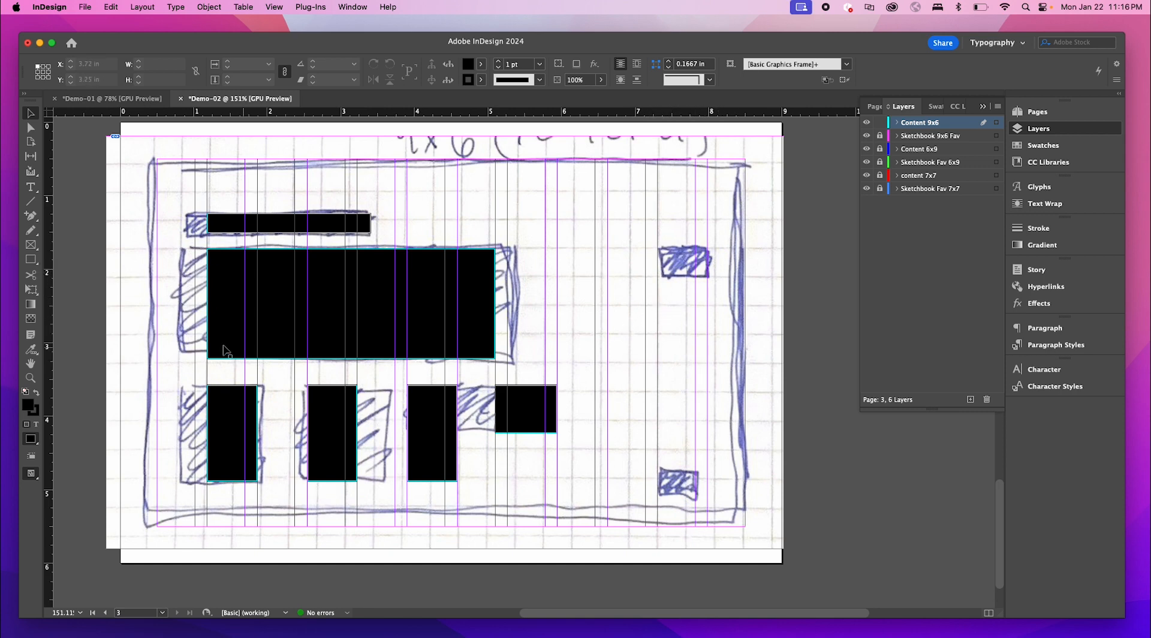
- Place horizontal guides at the title bar's top (1.24 in) and bottom (1.51 in) and at the large block's top and bottom (3.22 in)
click(30, 259)
key(v)
drag(83, 118, 84, 249)
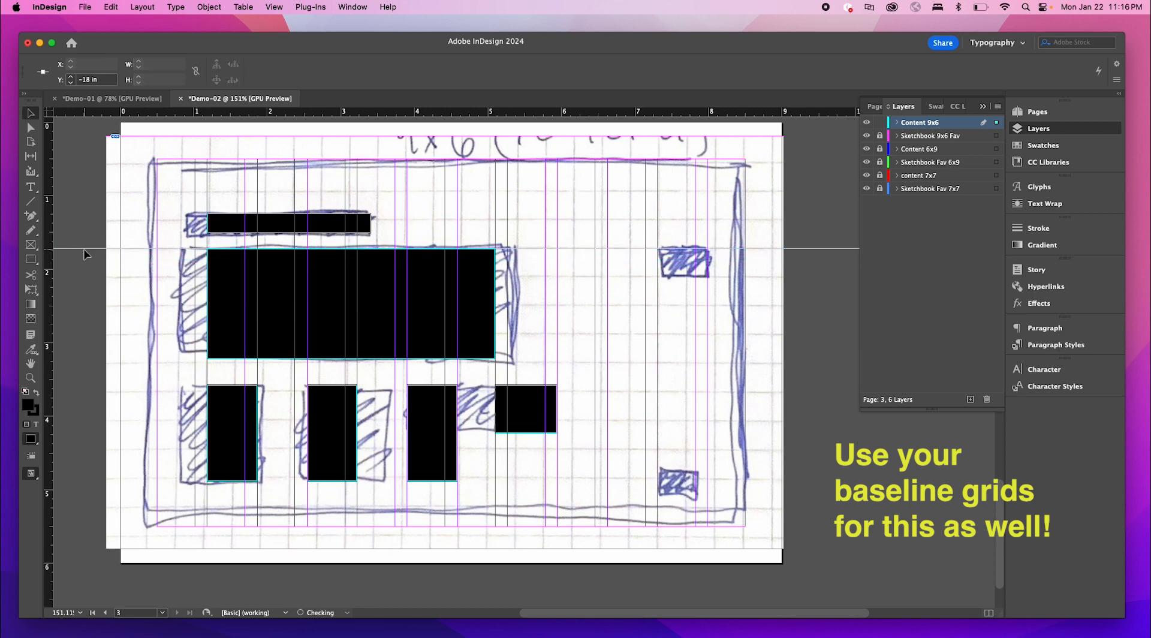
drag(87, 112, 96, 233)
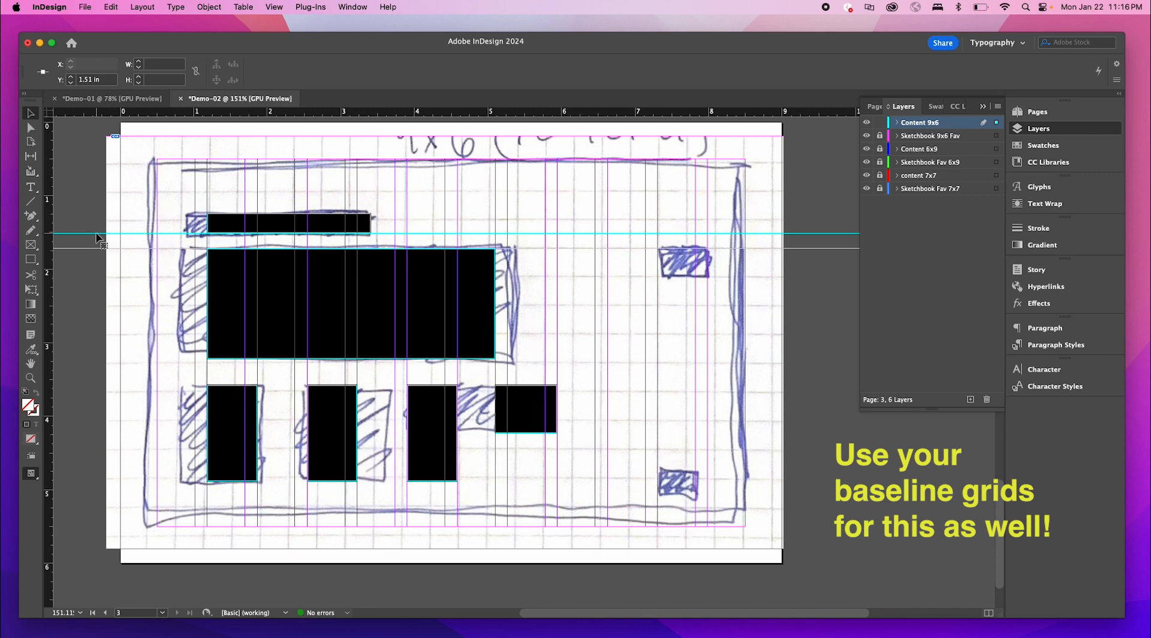
drag(76, 111, 81, 214)
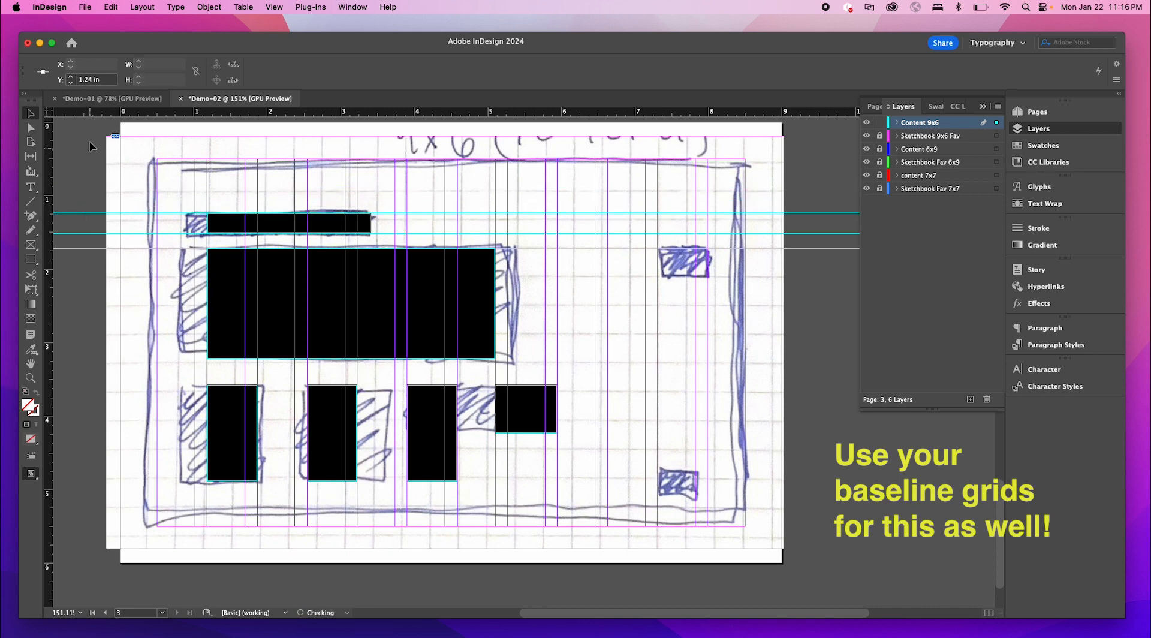
drag(91, 112, 104, 358)
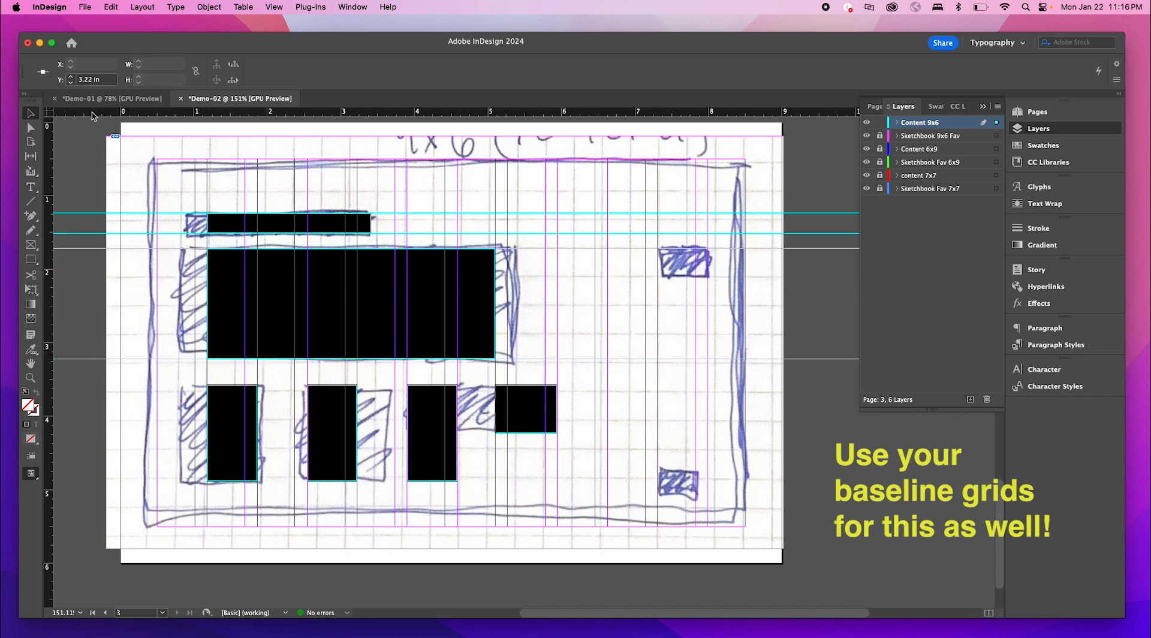
- Place horizontal guides at the top (3.58 in) and bottom edges of the three tall lower blocks
drag(93, 114, 105, 385)
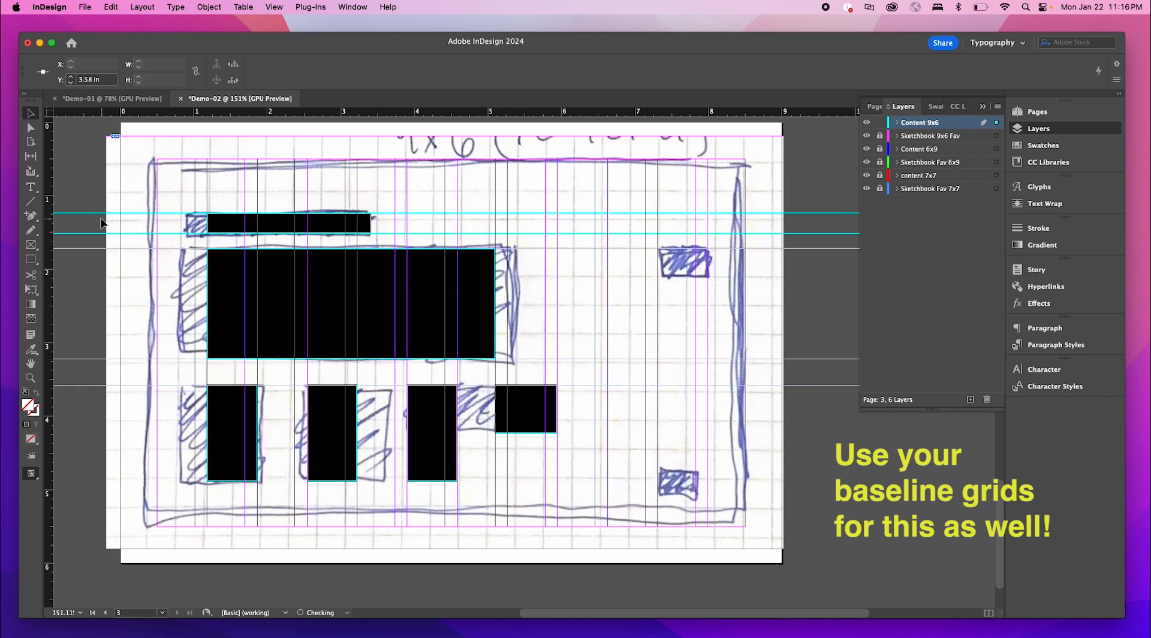
drag(79, 115, 89, 480)
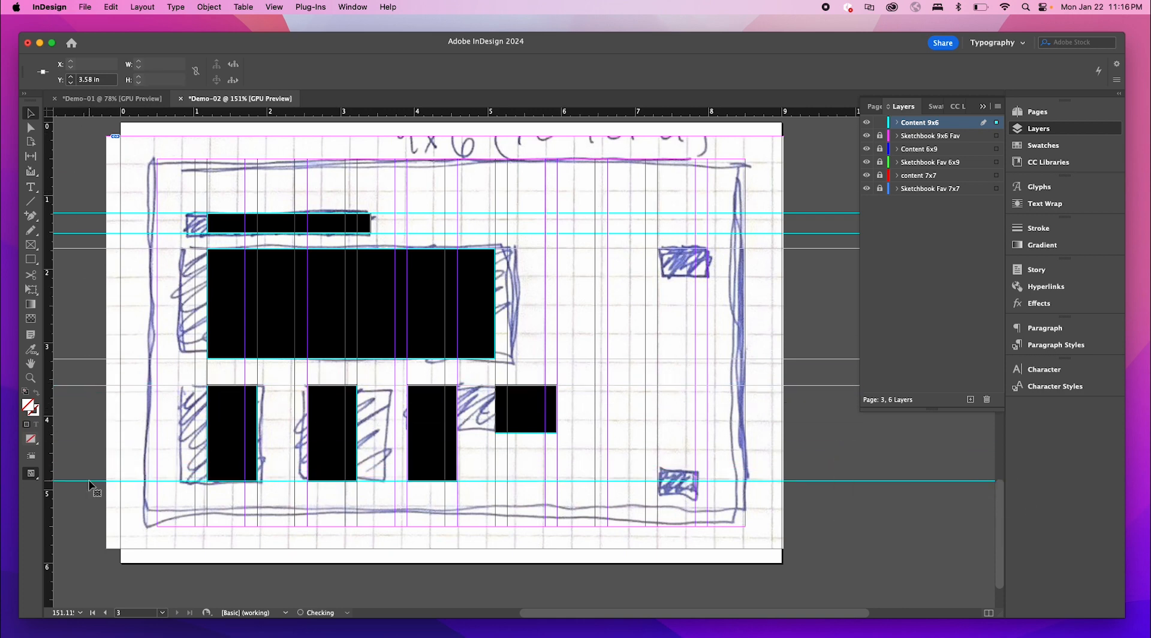
click(734, 294)
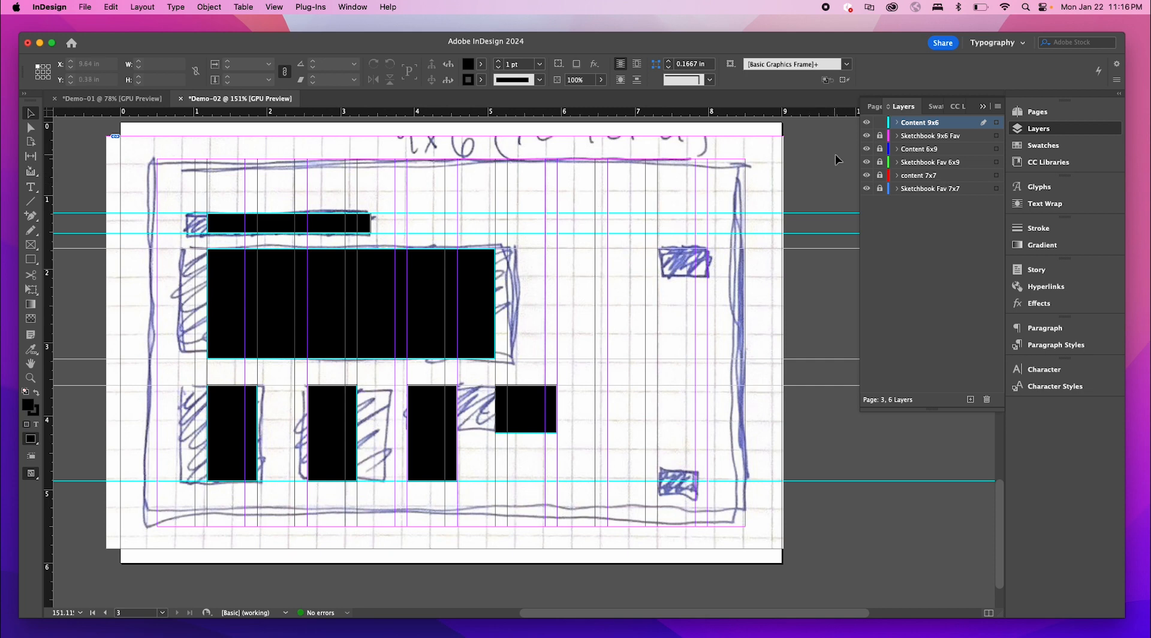
- Check the page 3 blocks and guides without the sketch by temporarily hiding the Sketchbook 9x6 Fav layer
click(866, 137)
scroll(687, 328, down, 5)
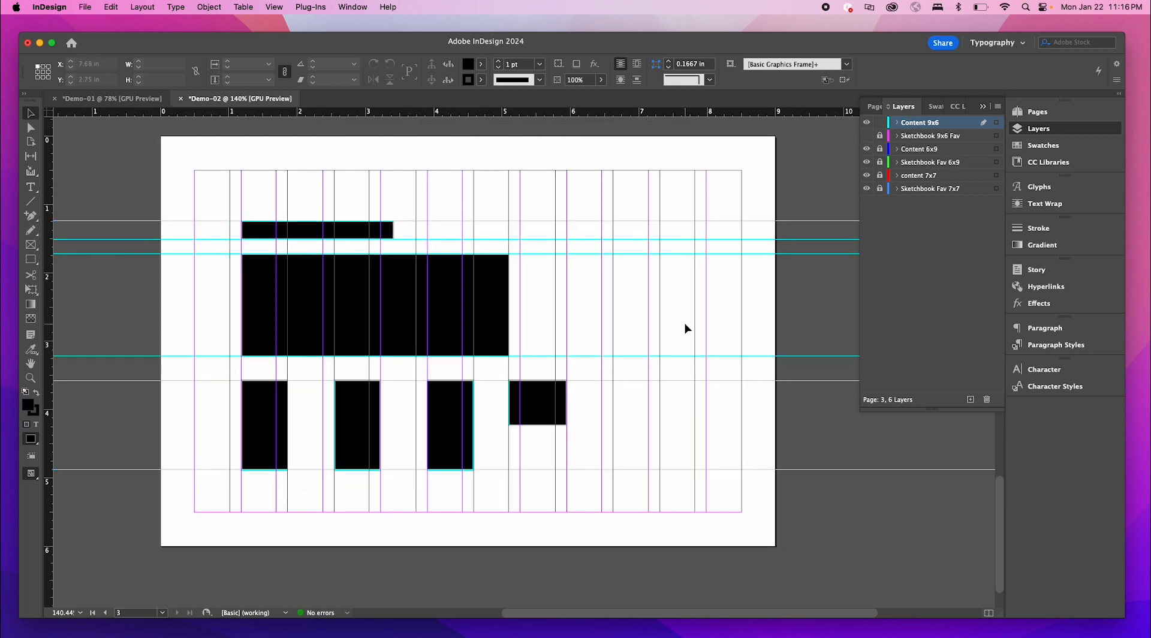
scroll(717, 382, down, 2)
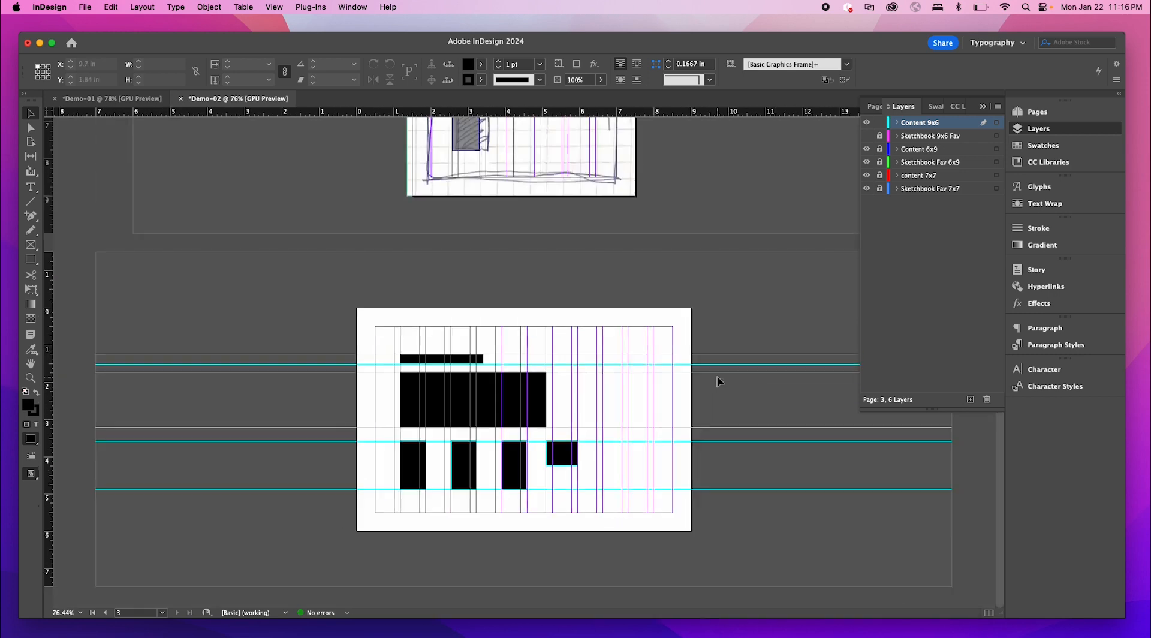
scroll(578, 458, up, 1)
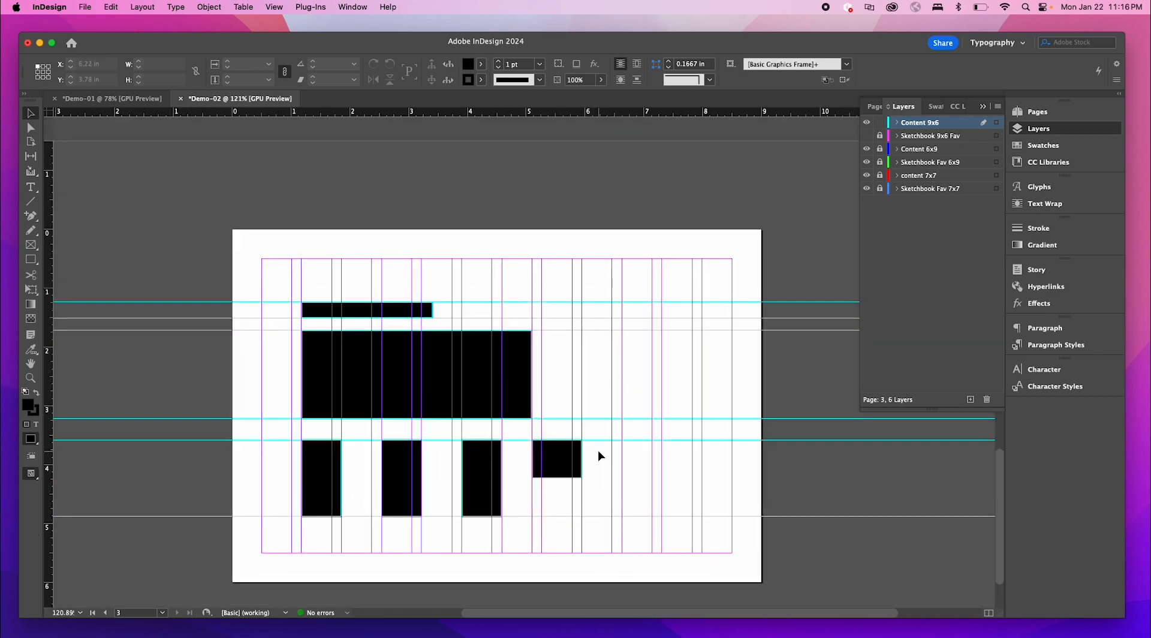
scroll(596, 455, up, 2)
click(866, 135)
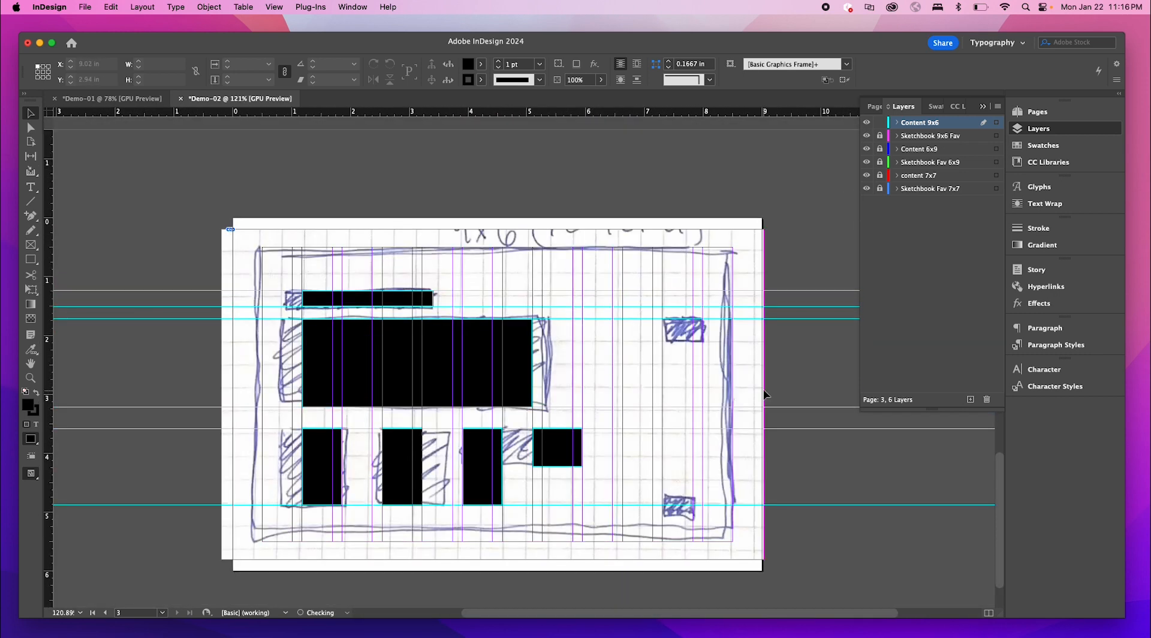
- Draw a rectangle about 0.51 by 0.39 in at the upper small sketched box and copy it down so it rests on the lowest guide
scroll(668, 321, up, 3)
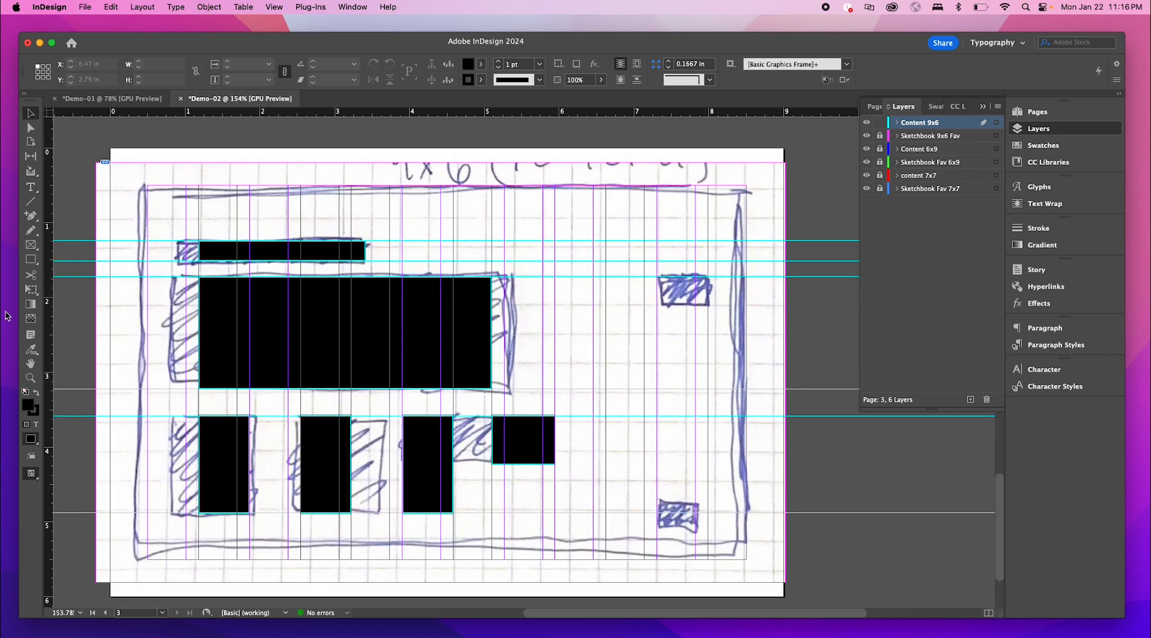
click(31, 259)
mouse_move(659, 278)
mouse_down()
mouse_move(697, 306)
mouse_move(681, 503)
mouse_up()
key(v)
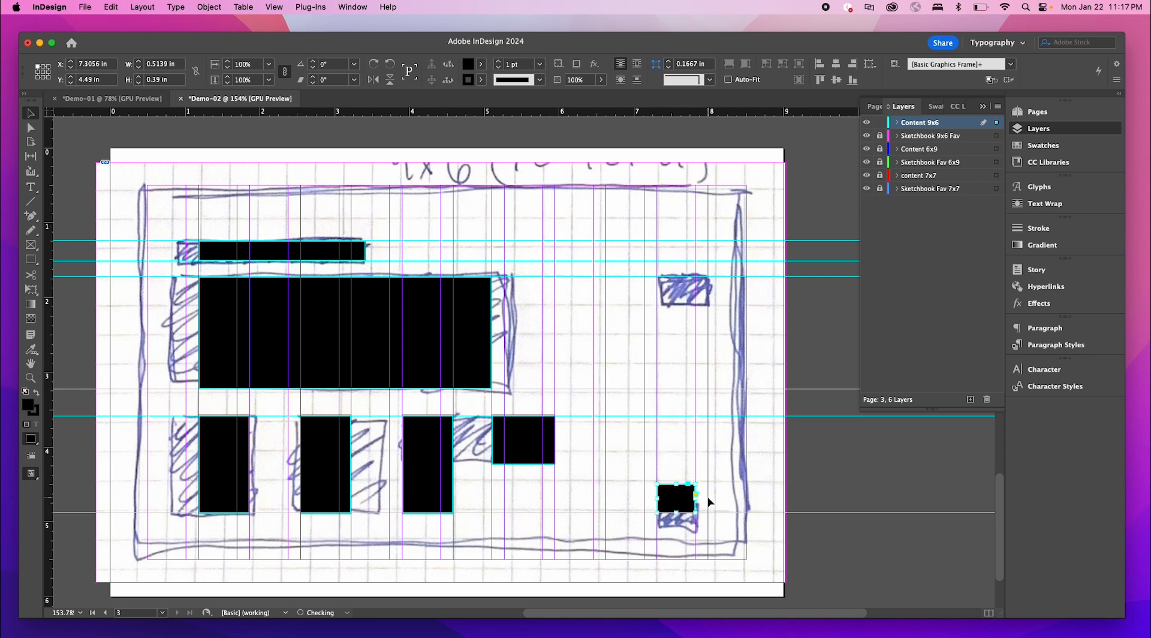
key(super+z)
mouse_move(680, 293)
mouse_down()
mouse_move(695, 515)
mouse_move(695, 500)
mouse_up()
click(725, 465)
- Preview page 3 without its grid and guides and hide the Sketchbook 9x6 Fav layer
scroll(722, 466, down, 5)
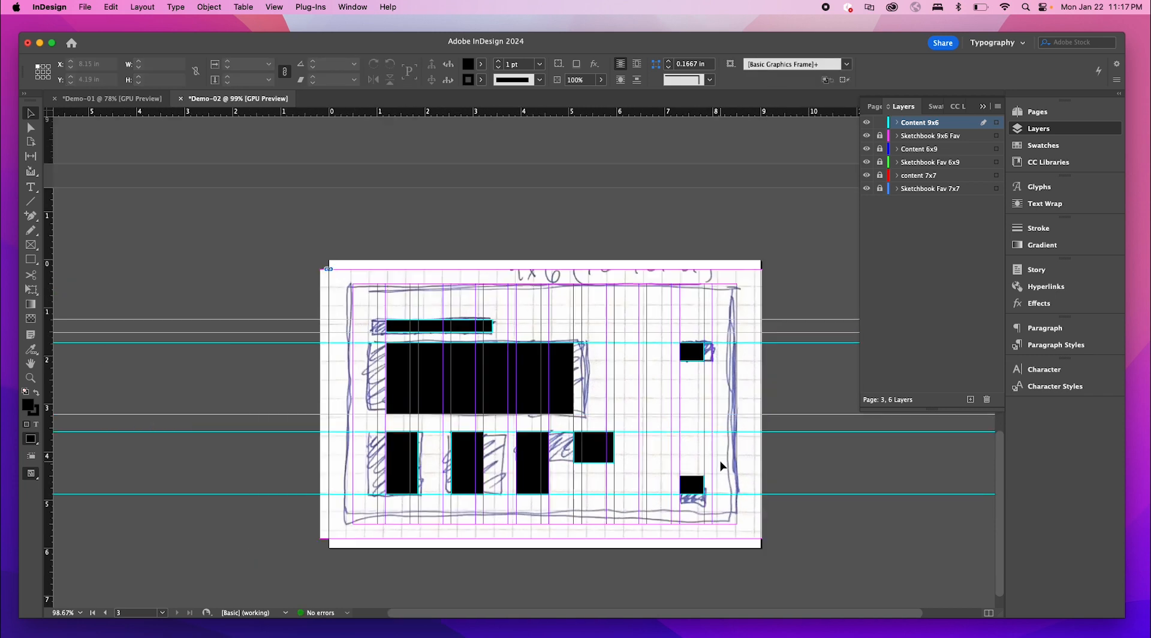
scroll(722, 413, down, 2)
scroll(723, 412, right, 2)
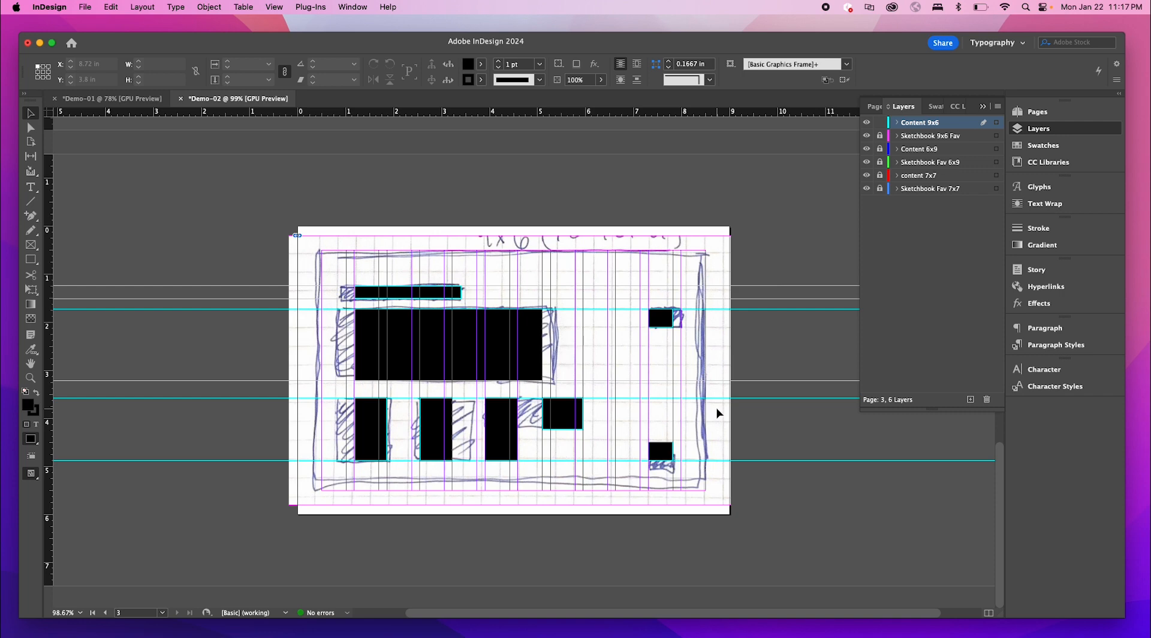
key(w)
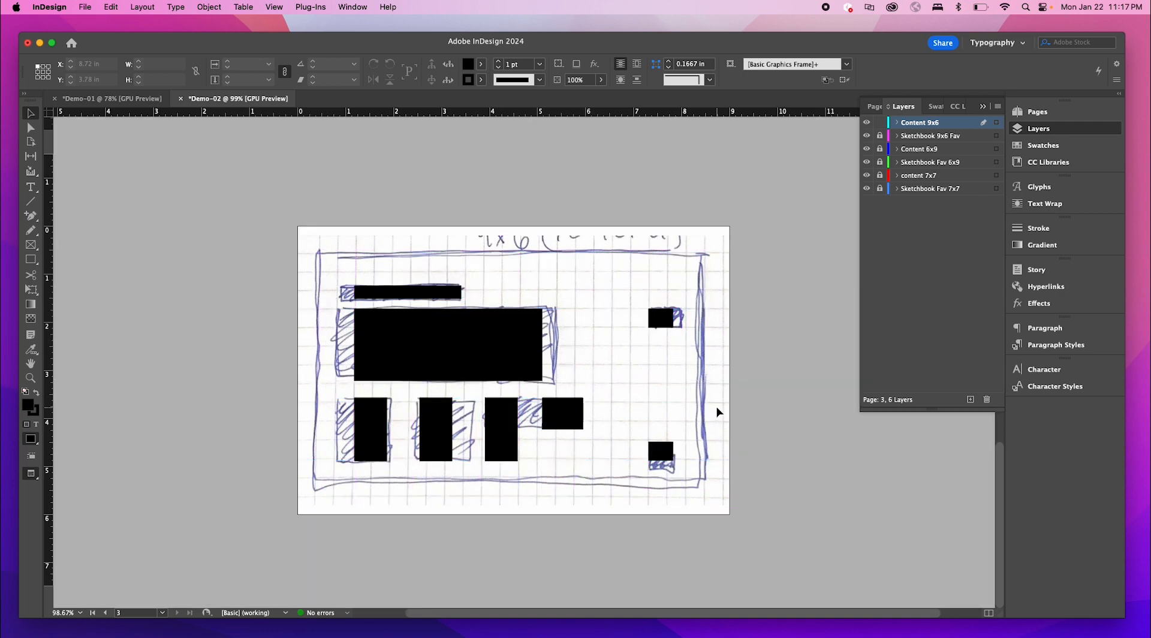
click(867, 135)
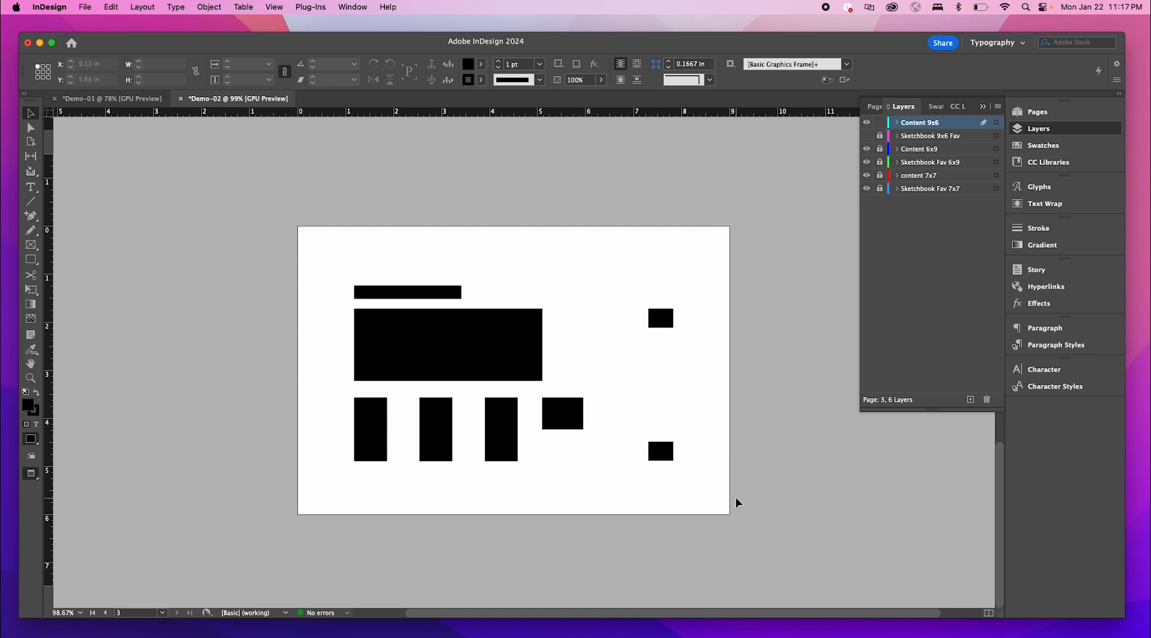
- Set the opacity of all the black blocks on page 3 to 50%
drag(737, 501, 302, 268)
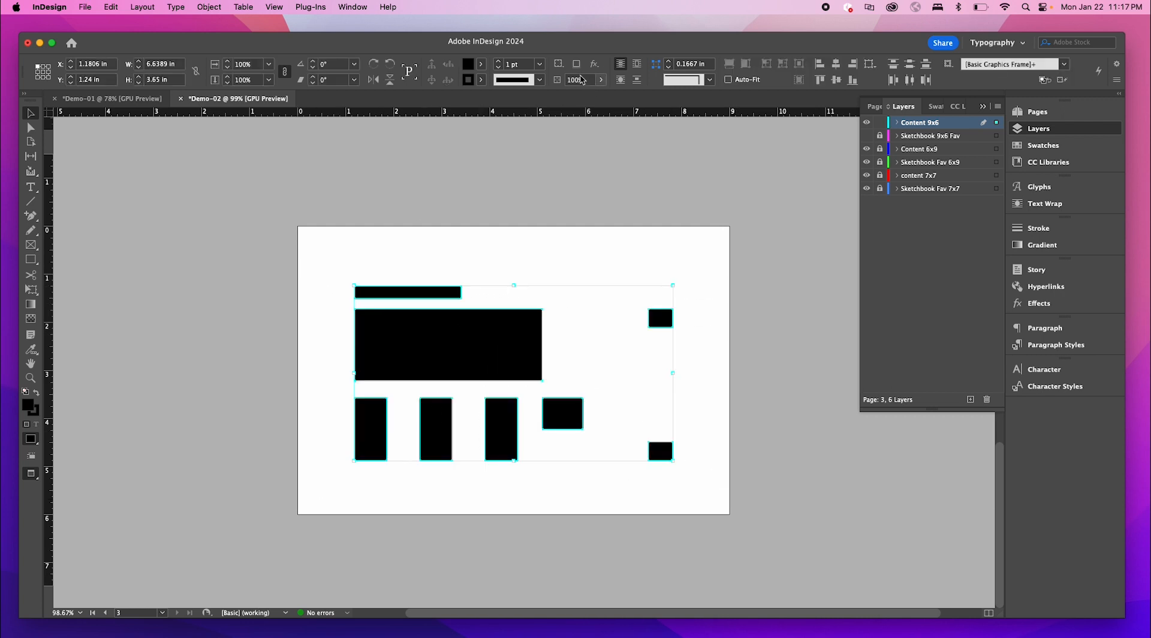
click(585, 80)
key(Return)
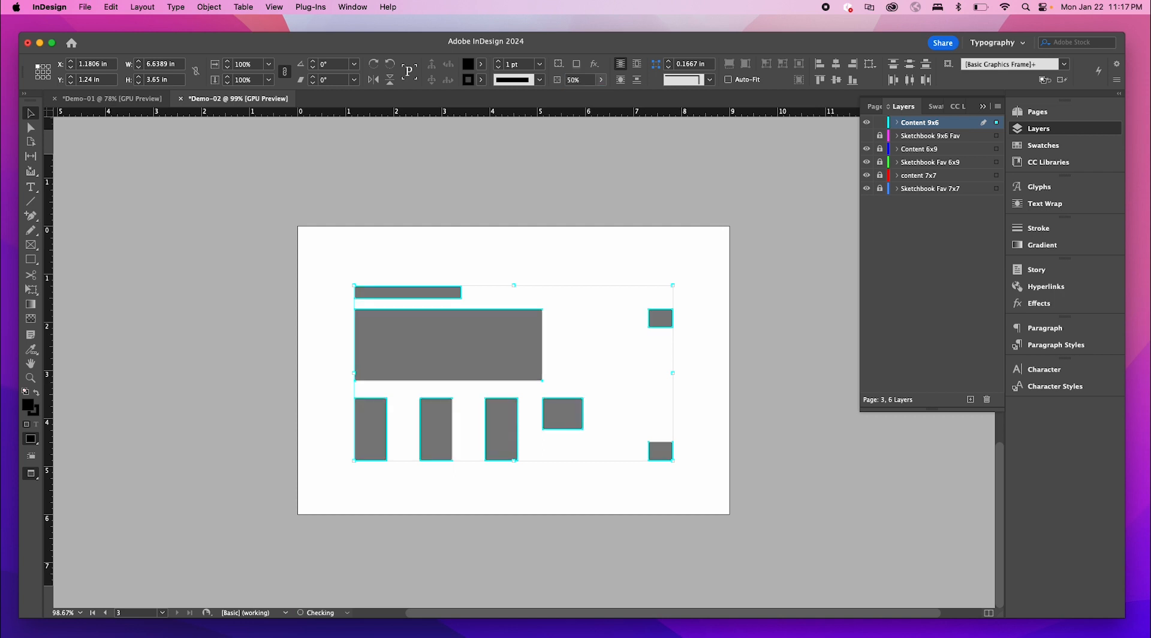
click(779, 346)
- Hide the Sketchbook Fav 7x7 and Sketchbook Fav 6x9 layers
scroll(709, 392, down, 2)
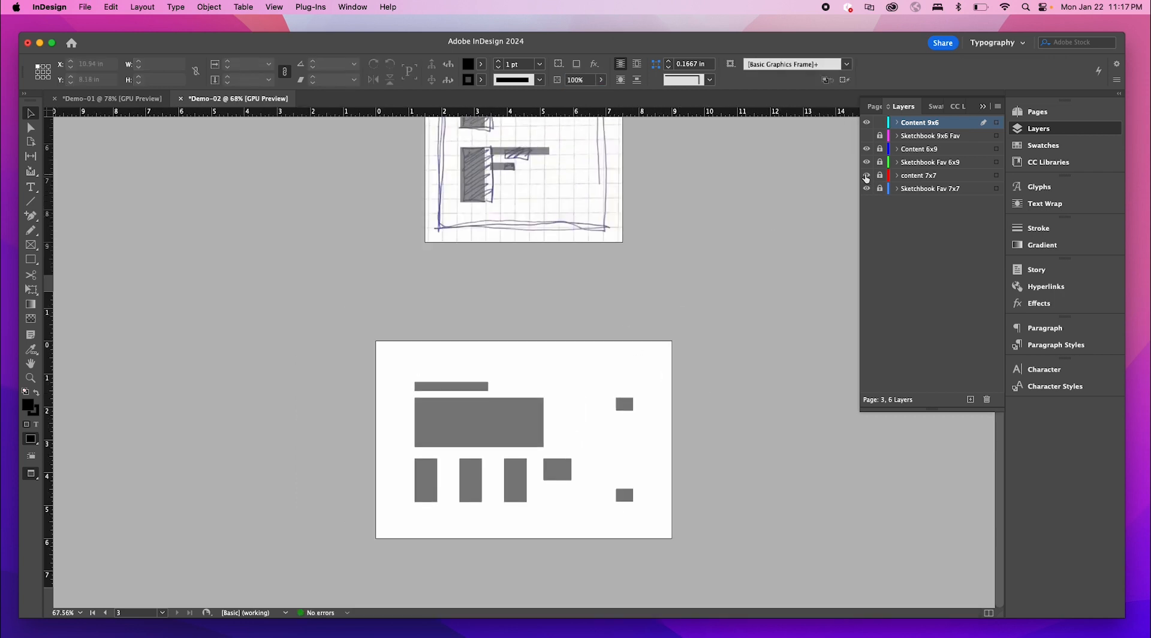
click(867, 189)
click(867, 163)
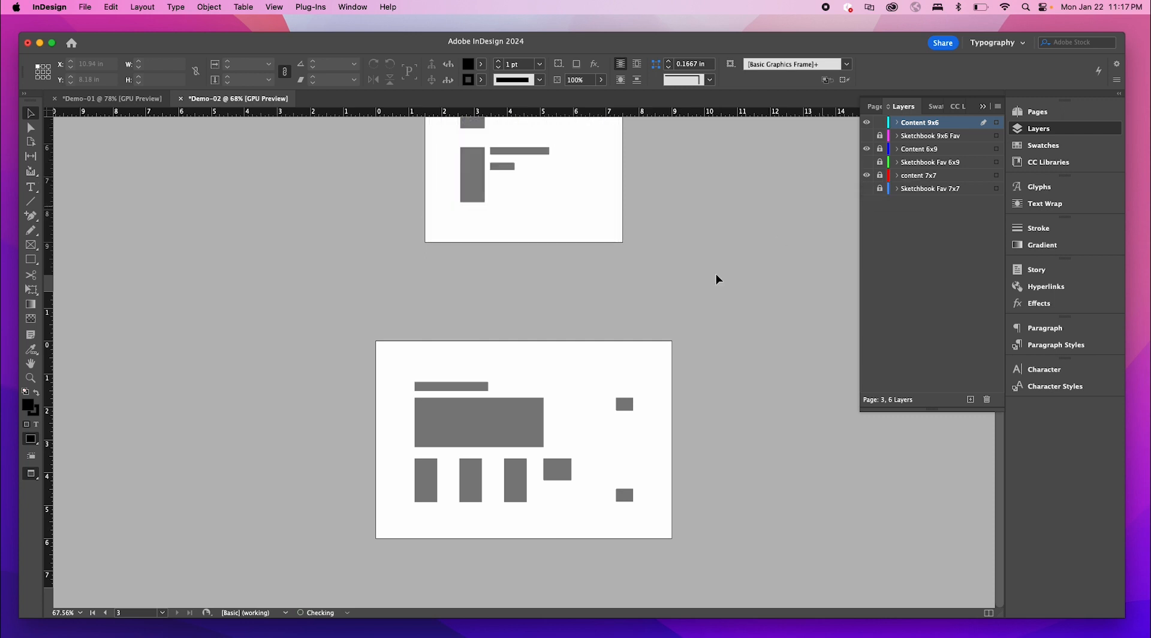
- Review the block layouts on the 7x7, 6x9 and 9x6 pages and compare how their content is arranged
scroll(701, 392, up, 10)
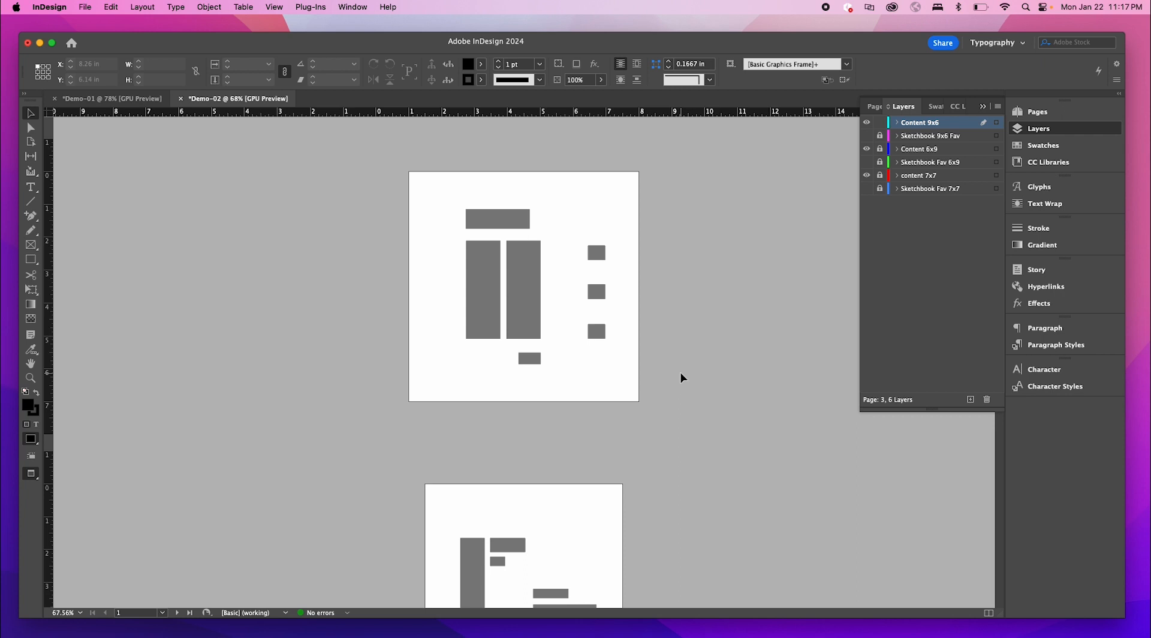
scroll(677, 382, down, 6)
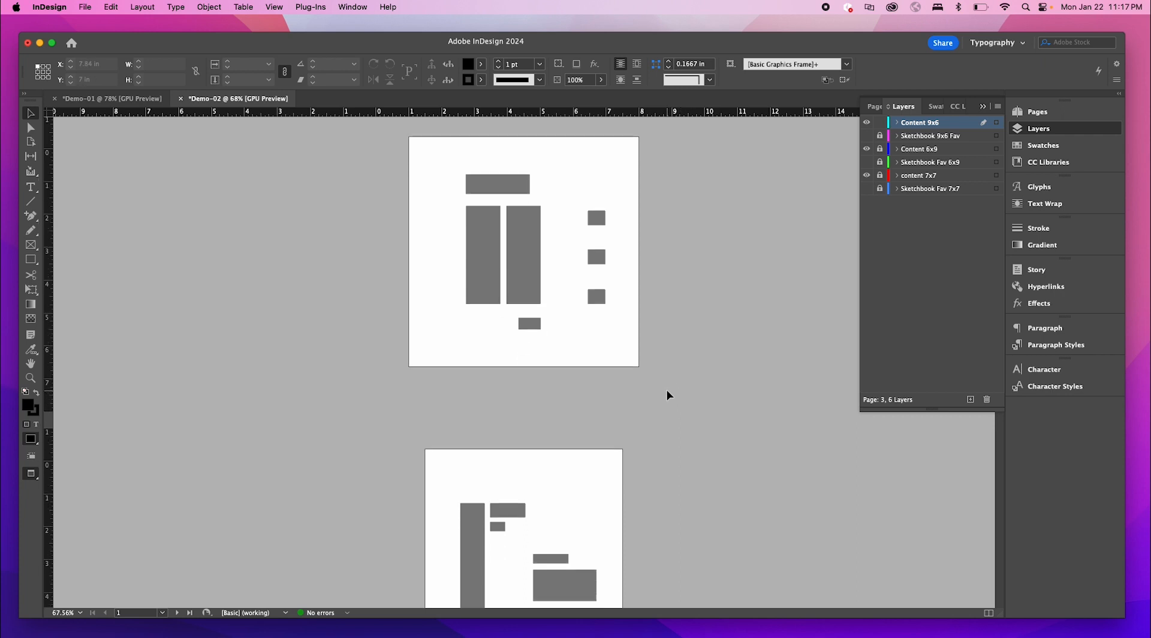
scroll(669, 394, down, 5)
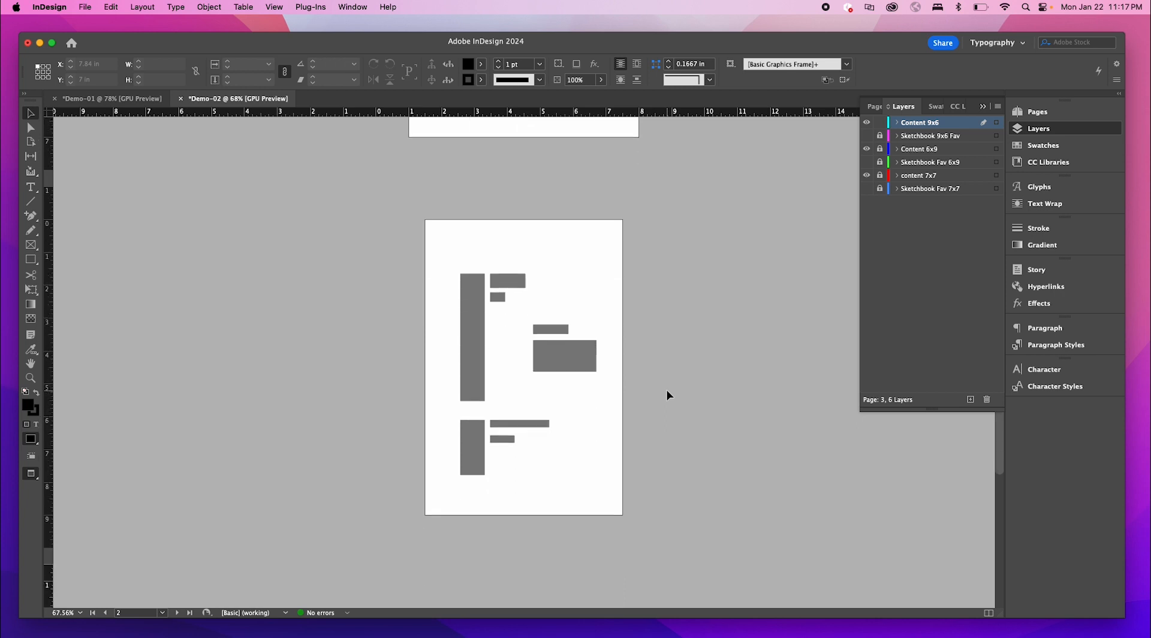
scroll(667, 395, down, 6)
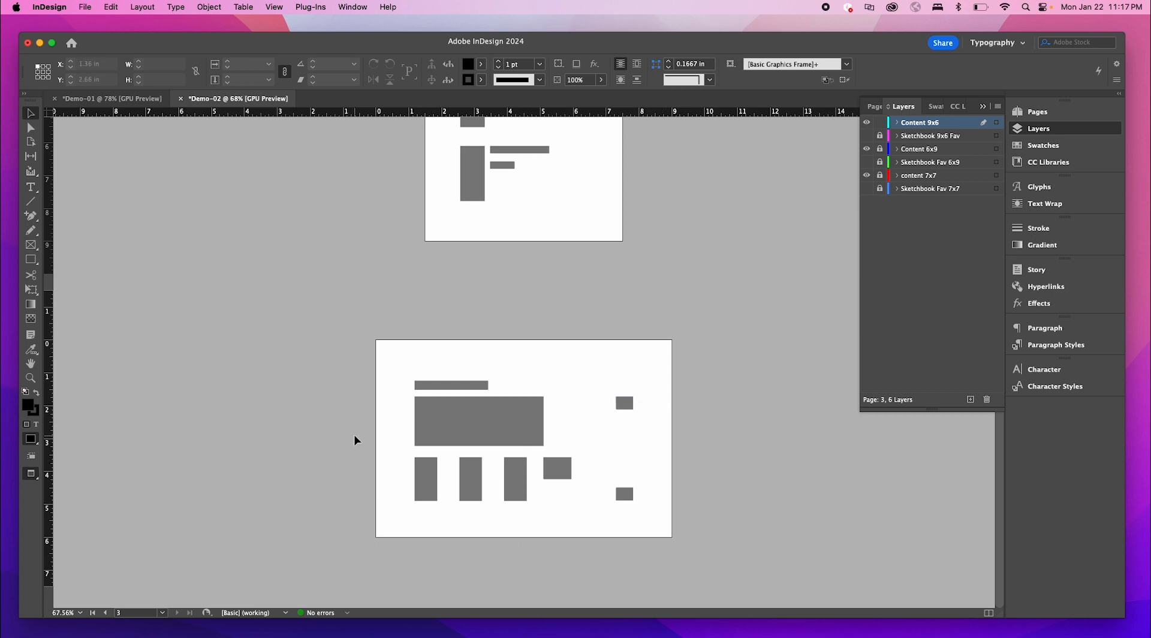
scroll(578, 433, up, 15)
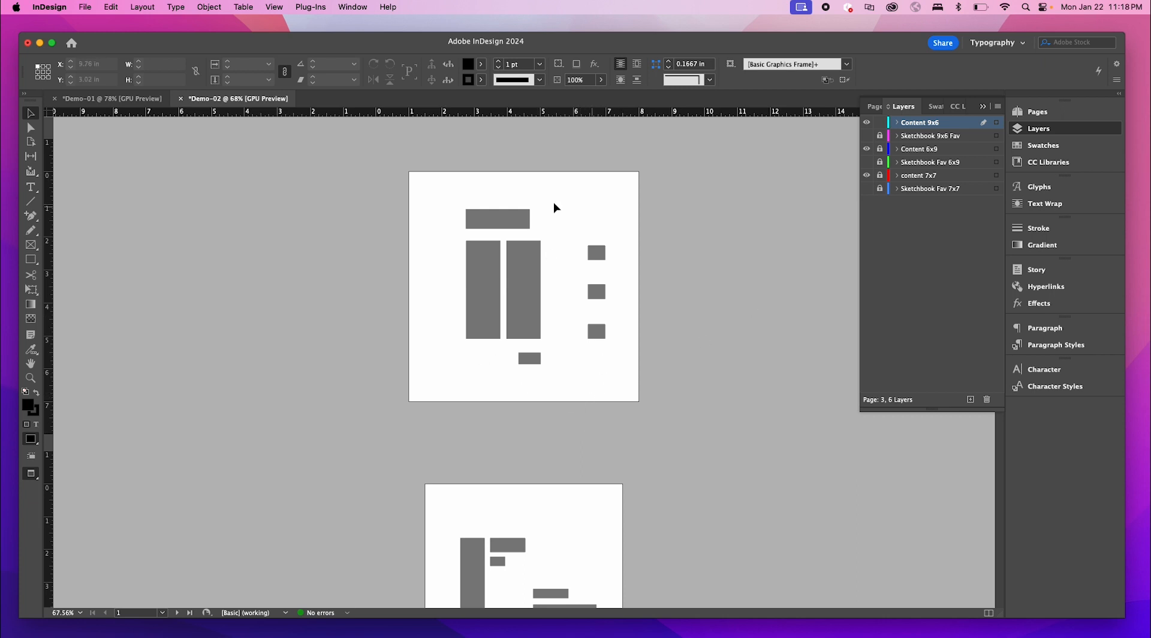
scroll(486, 338, down, 2)
scroll(486, 339, down, 10)
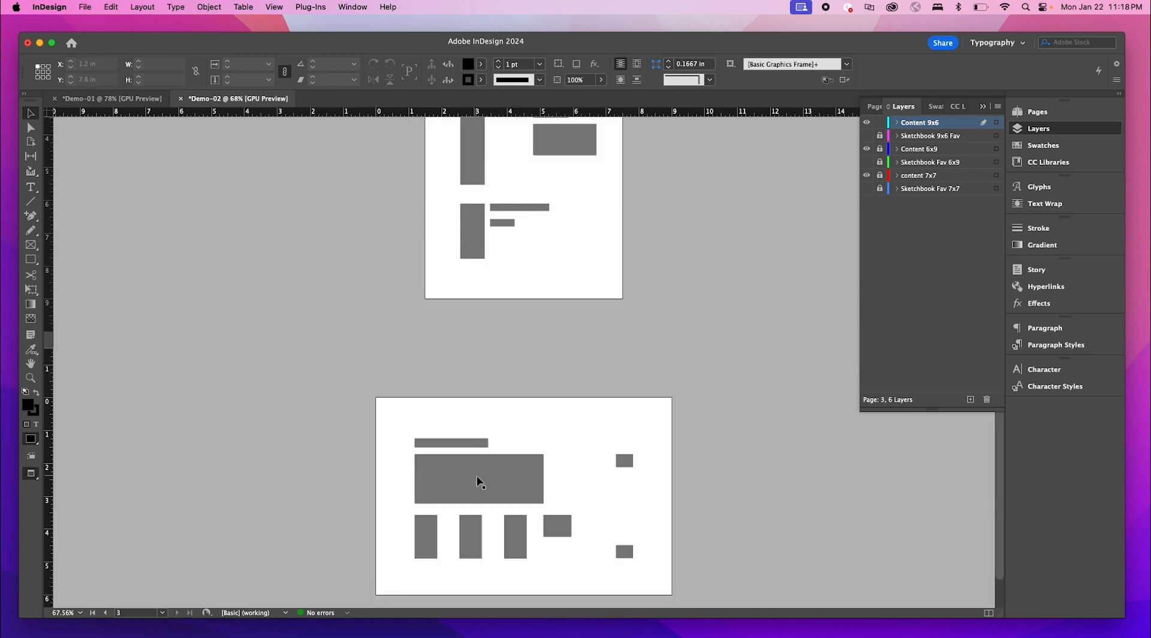
scroll(658, 426, up, 8)
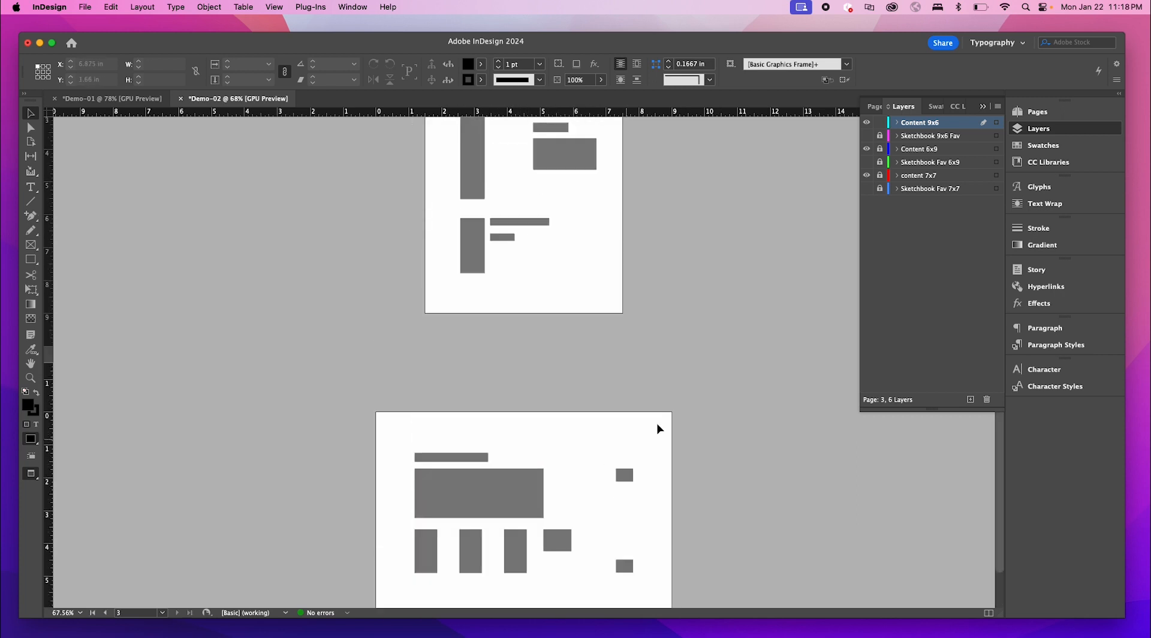
scroll(660, 425, down, 1)
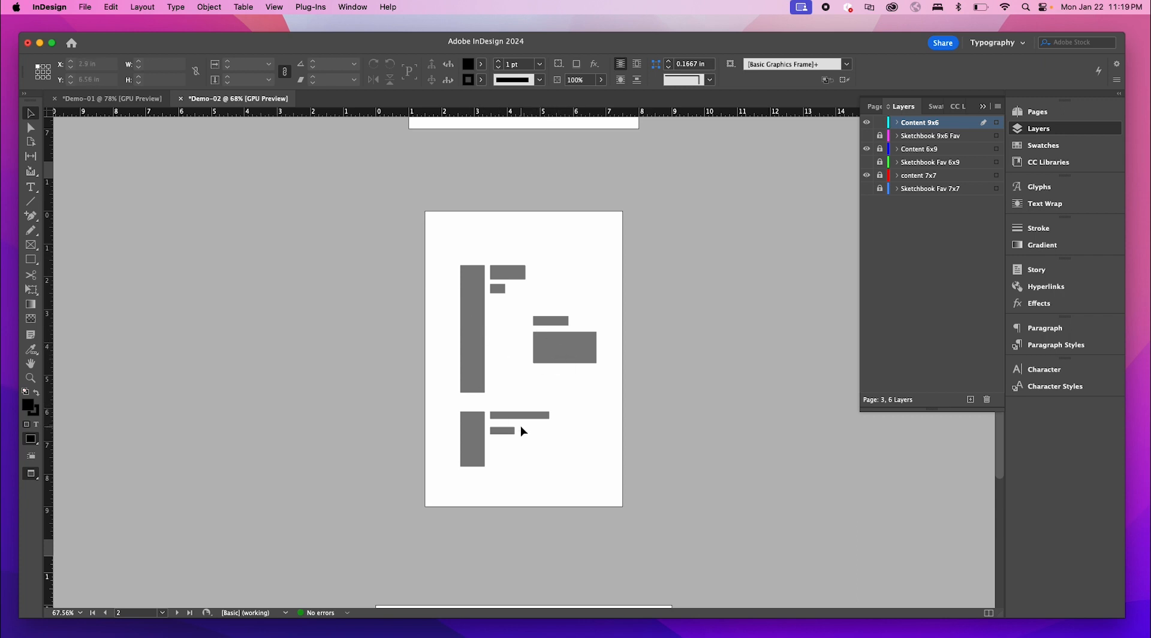
scroll(585, 450, down, 3)
scroll(586, 450, up, 10)
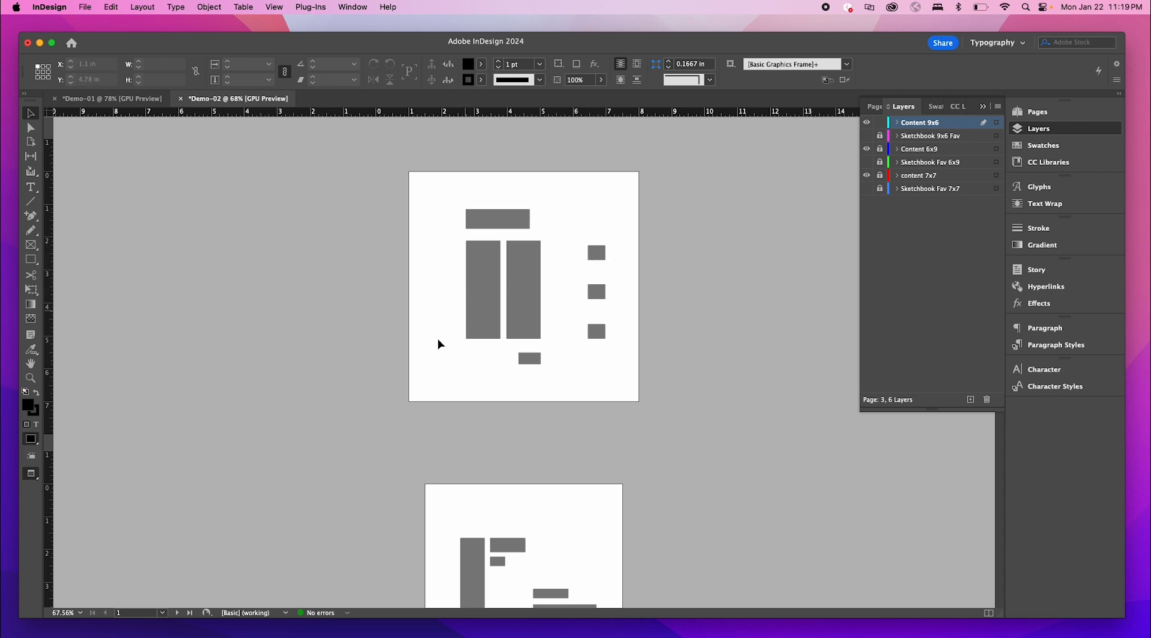
scroll(520, 359, down, 5)
scroll(589, 348, down, 6)
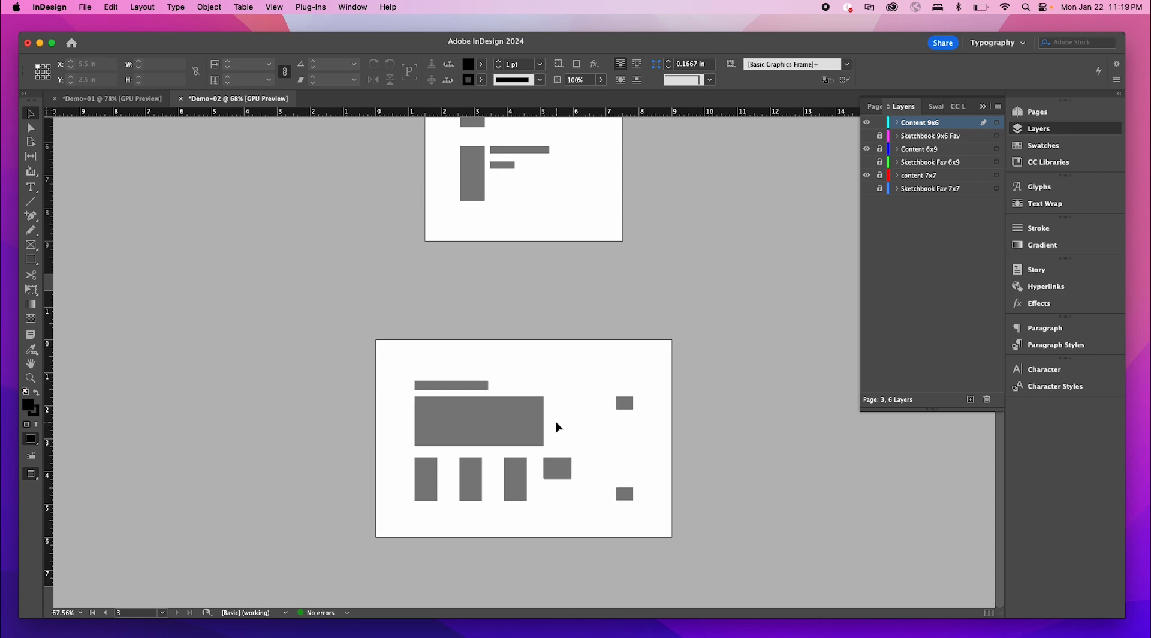
- Compare page 3's blocks with and without the column grid and guides, and look over the layouts on pages 2 and 3
key(w)
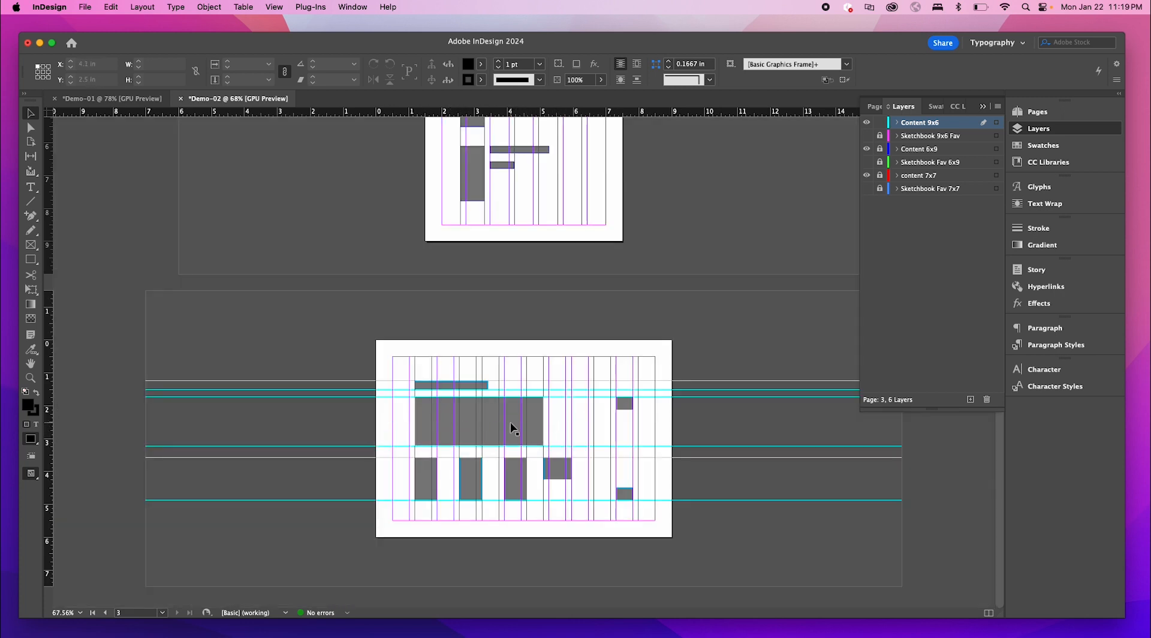
key(w)
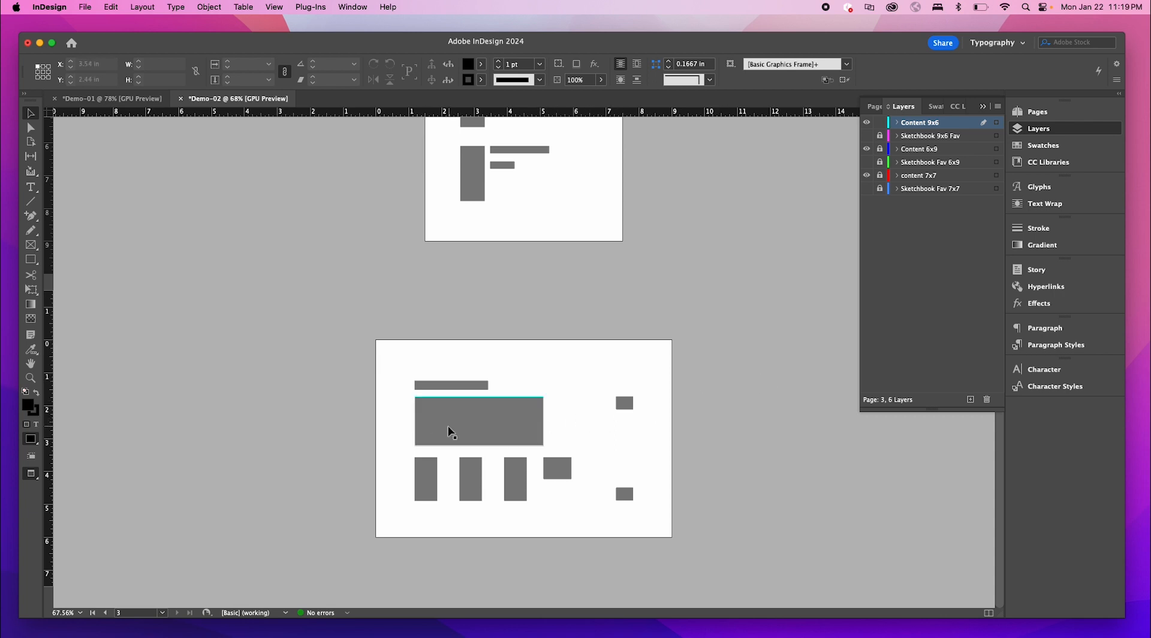
click(458, 429)
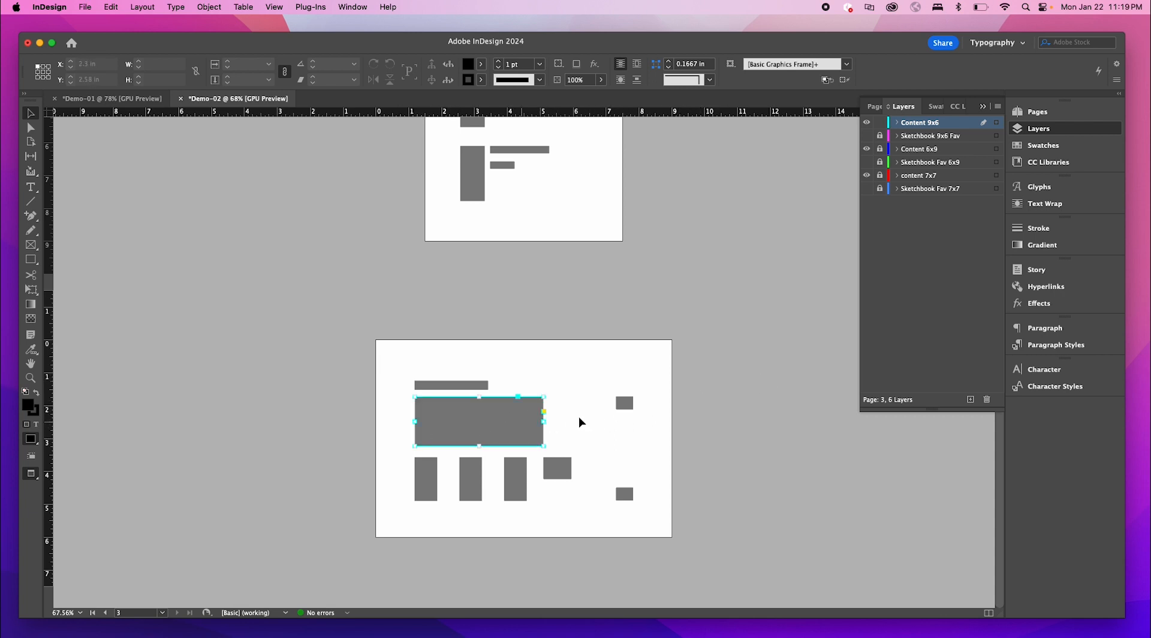
key(w)
key(w)
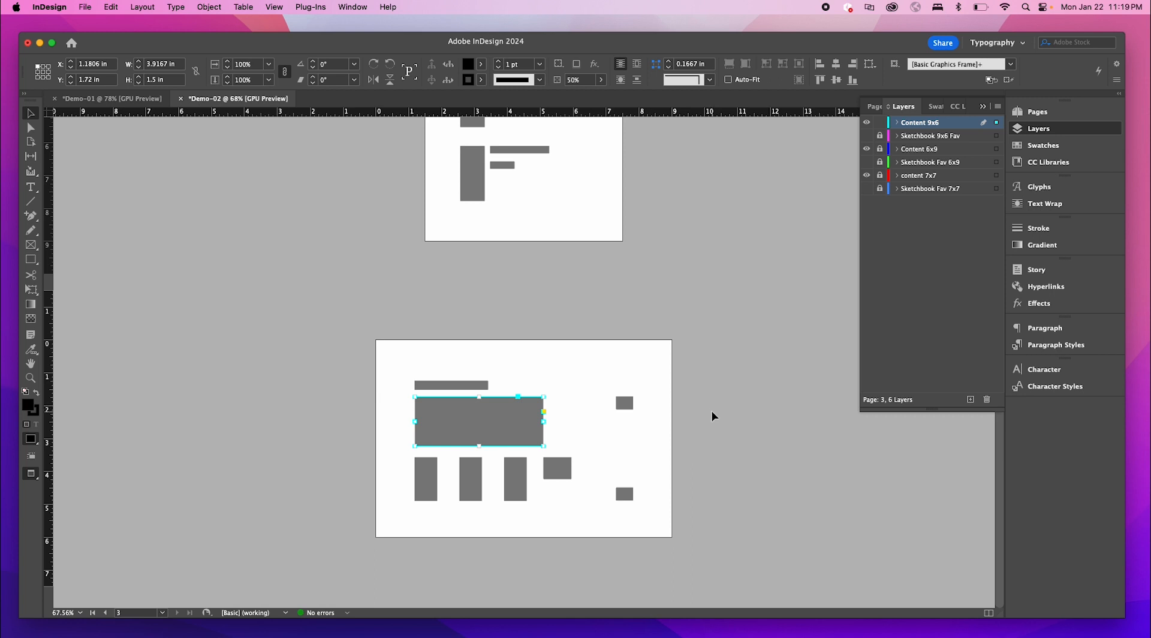
click(675, 423)
scroll(506, 333, up, 10)
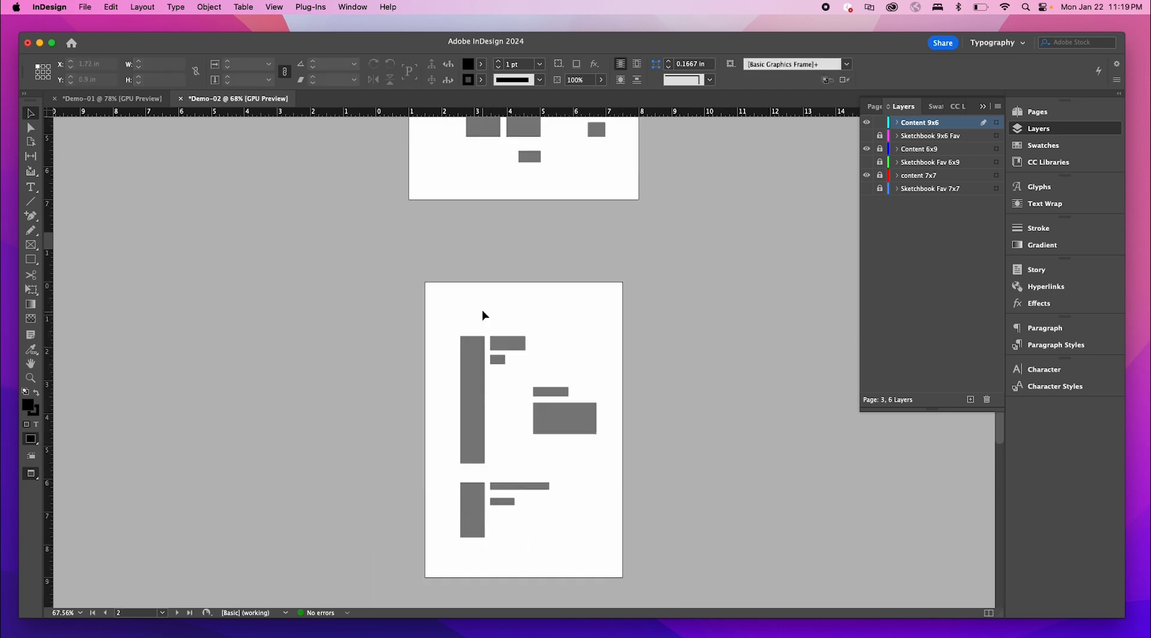
scroll(578, 398, down, 5)
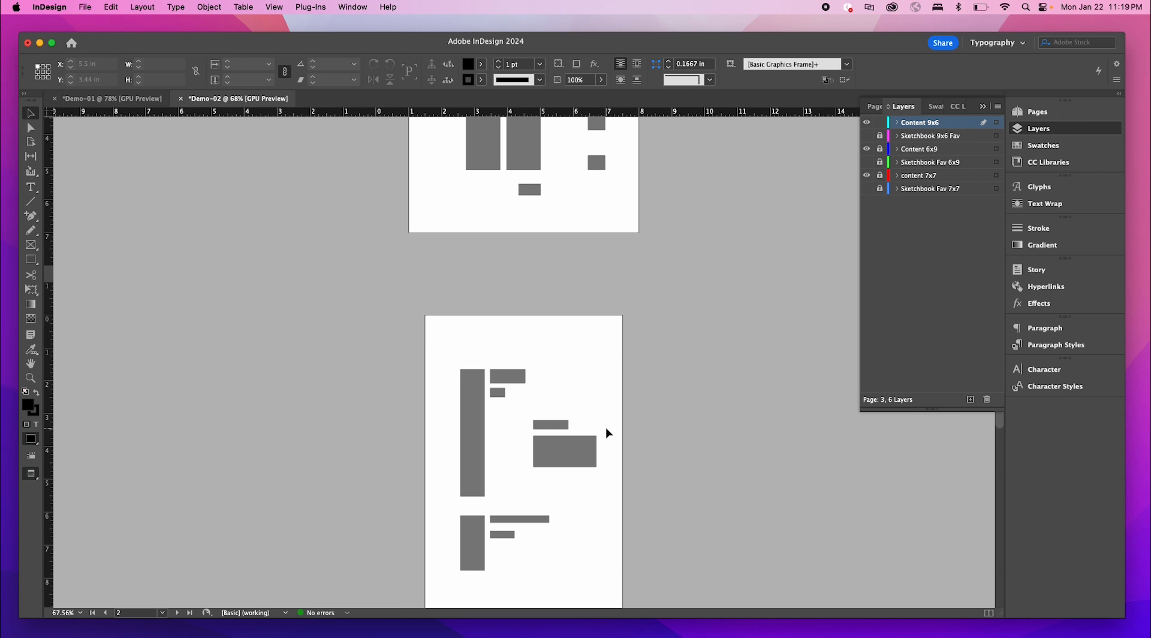
scroll(607, 433, down, 10)
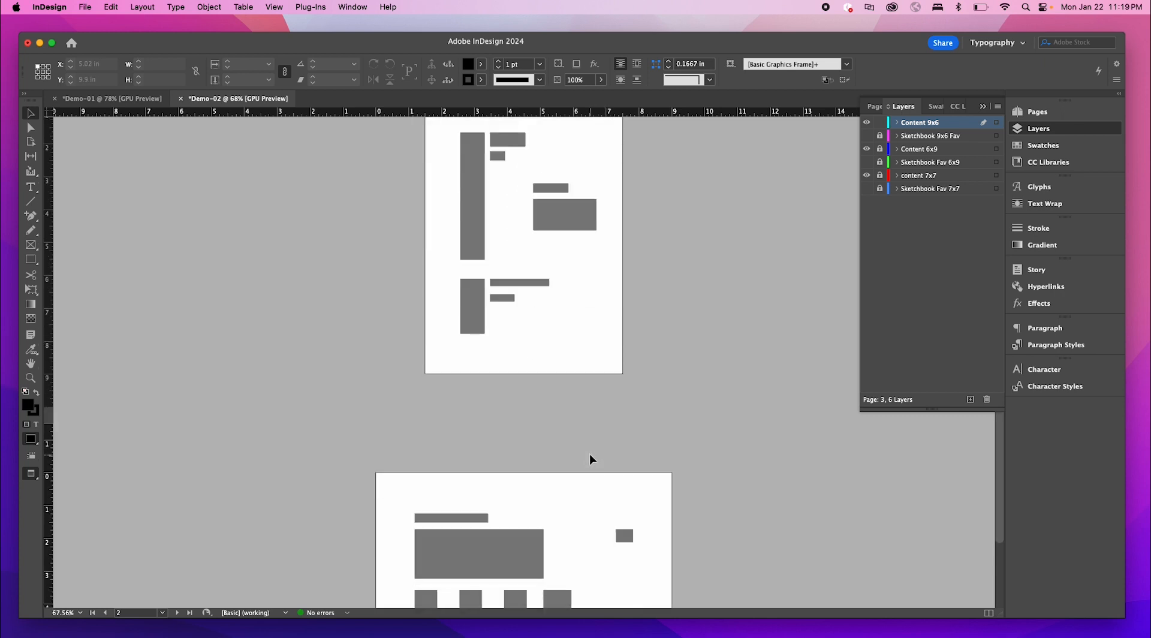
scroll(589, 457, down, 1)
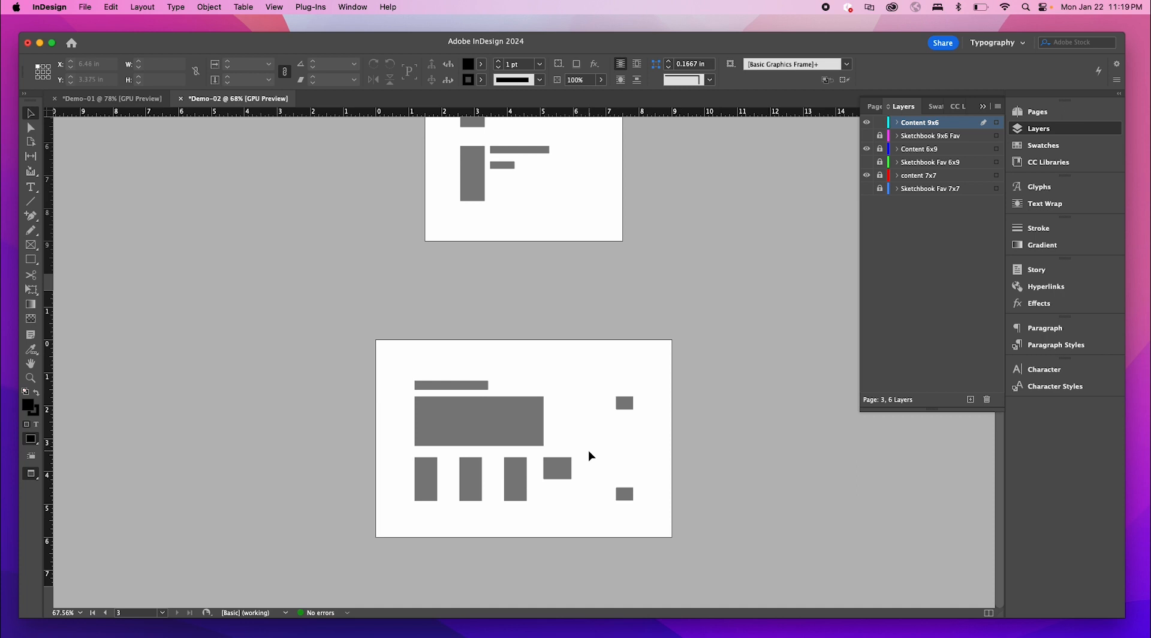
- Go back and forth through the three pages to examine block proportions, alignment and white space in each gray composition
scroll(559, 462, up, 3)
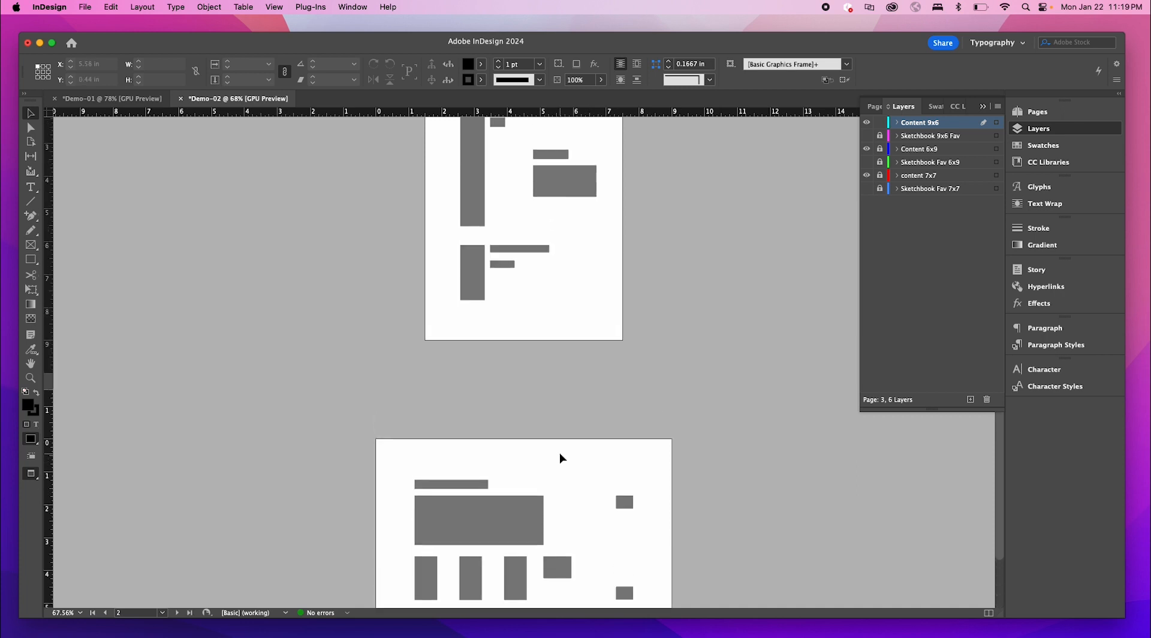
scroll(559, 458, up, 1)
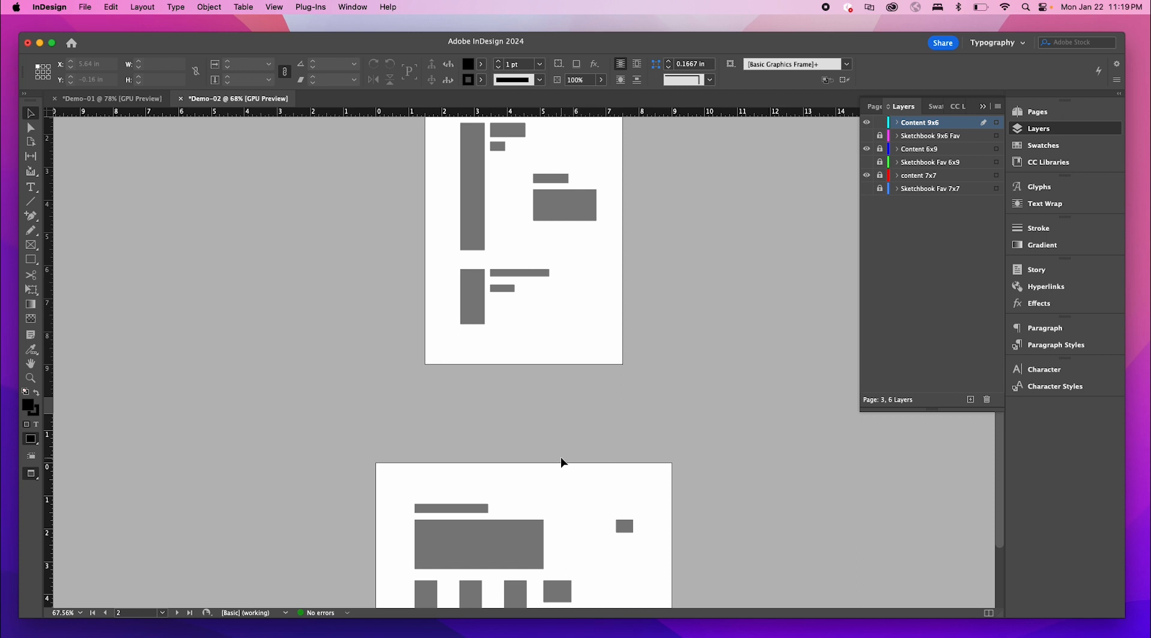
scroll(561, 462, up, 12)
scroll(722, 393, down, 1)
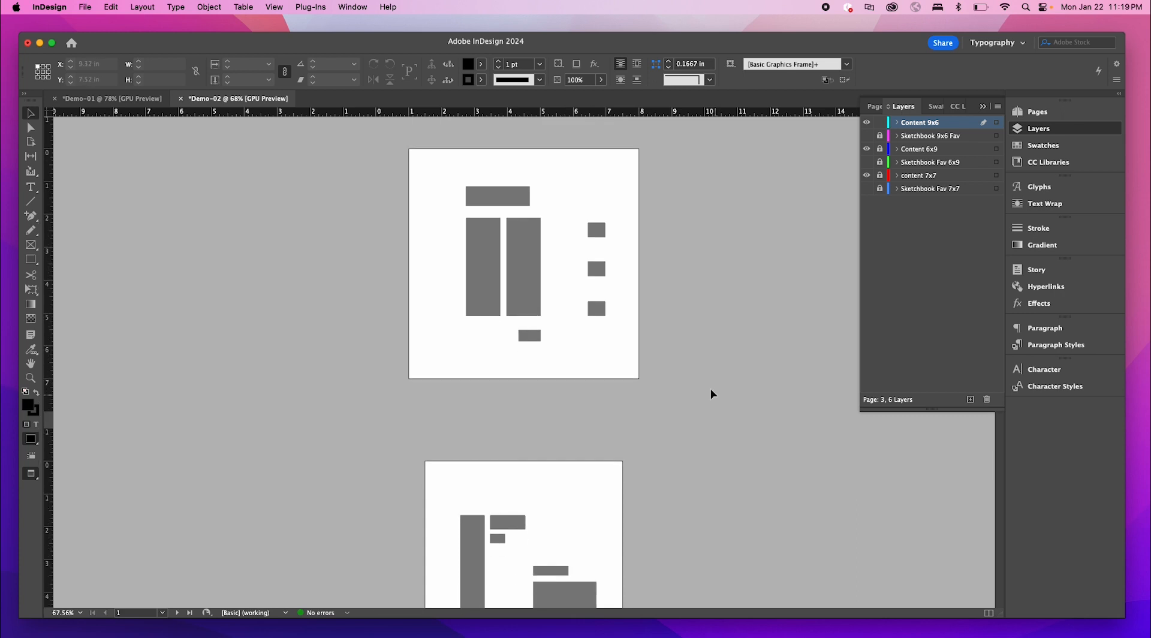
scroll(606, 419, down, 20)
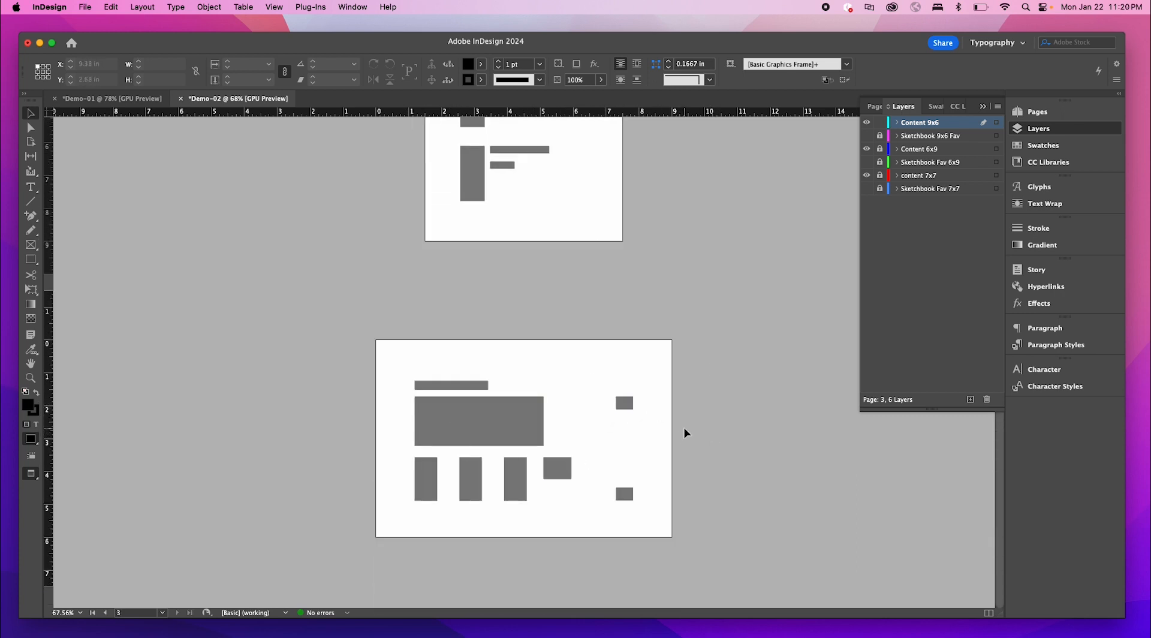
scroll(585, 409, up, 20)
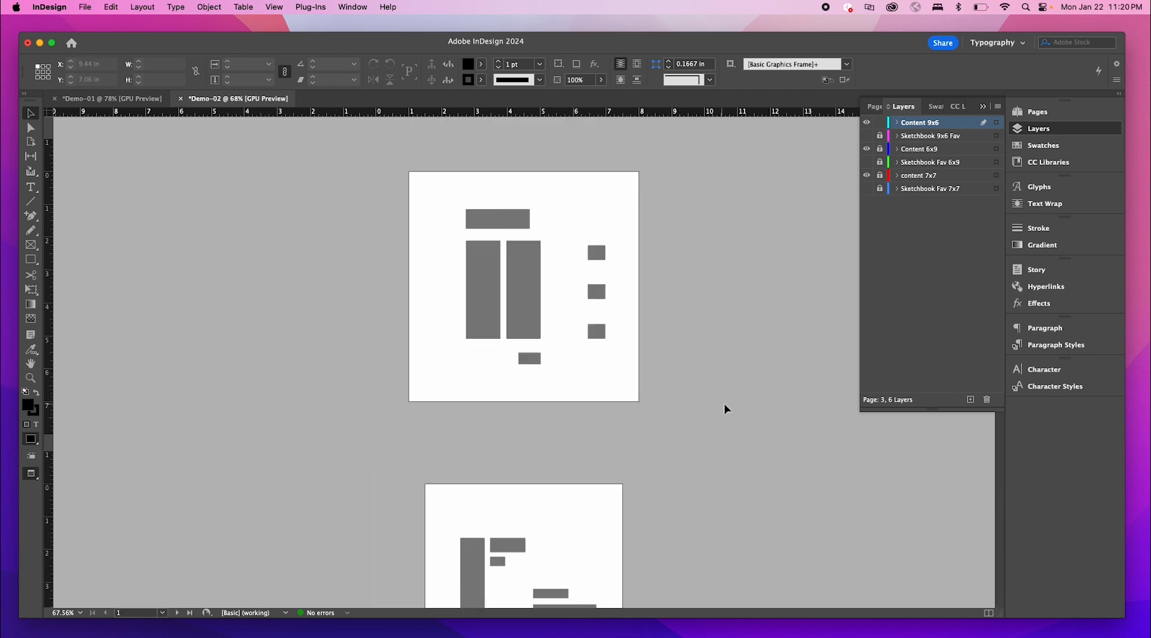
scroll(724, 409, down, 5)
scroll(721, 411, up, 5)
scroll(521, 337, down, 10)
scroll(450, 429, up, 6)
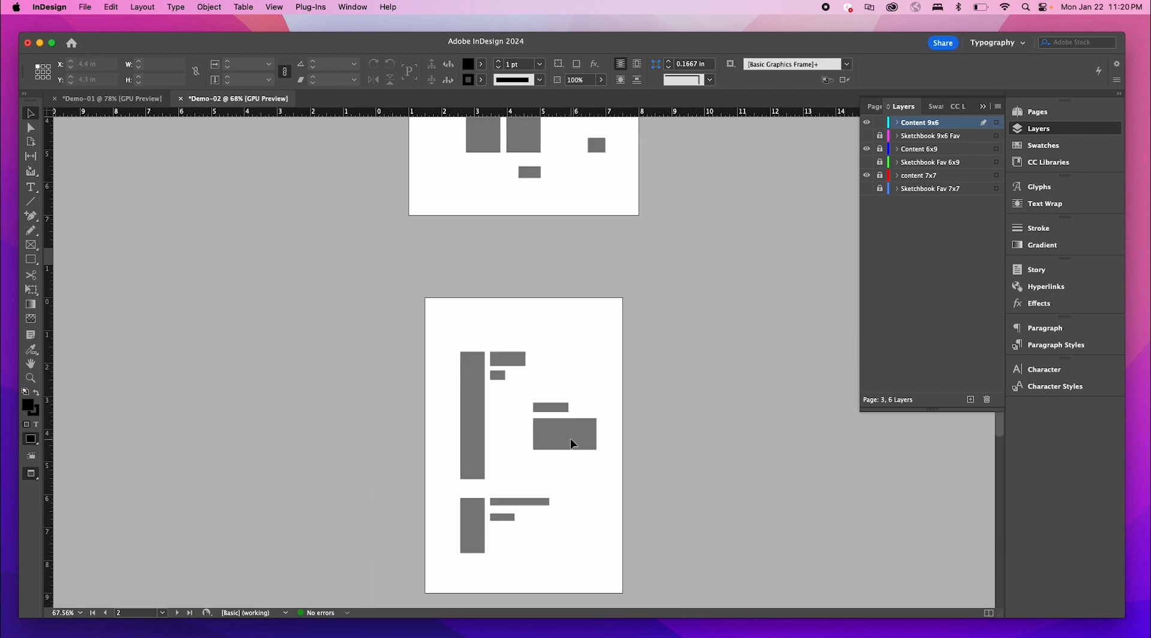
scroll(552, 408, up, 5)
scroll(642, 316, down, 5)
scroll(643, 316, up, 5)
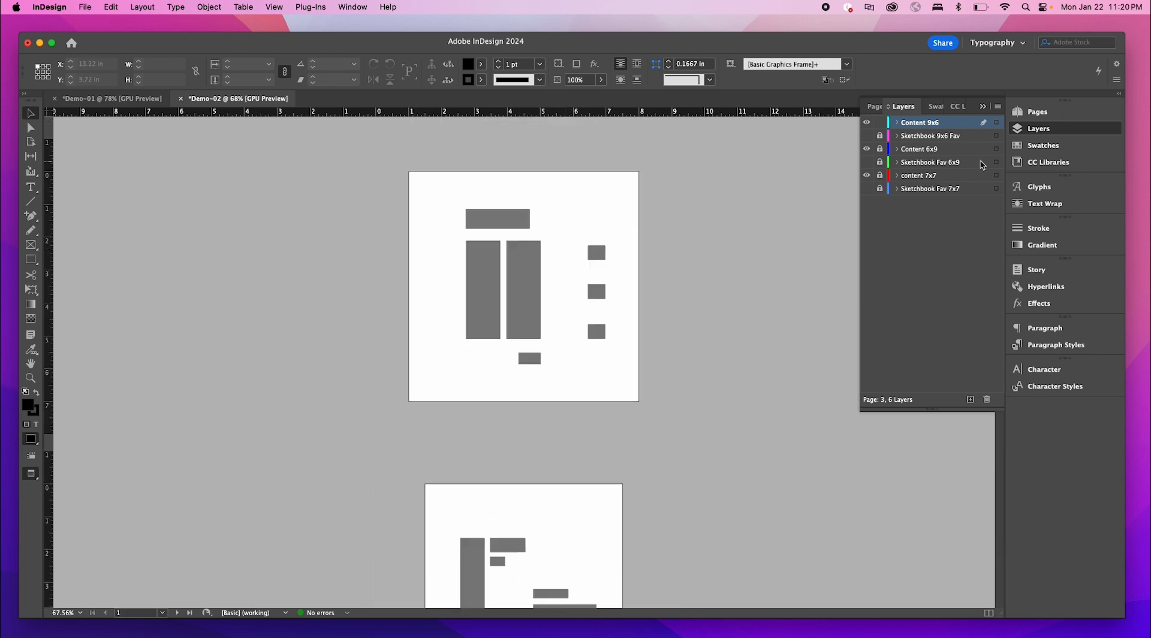
scroll(664, 317, down, 8)
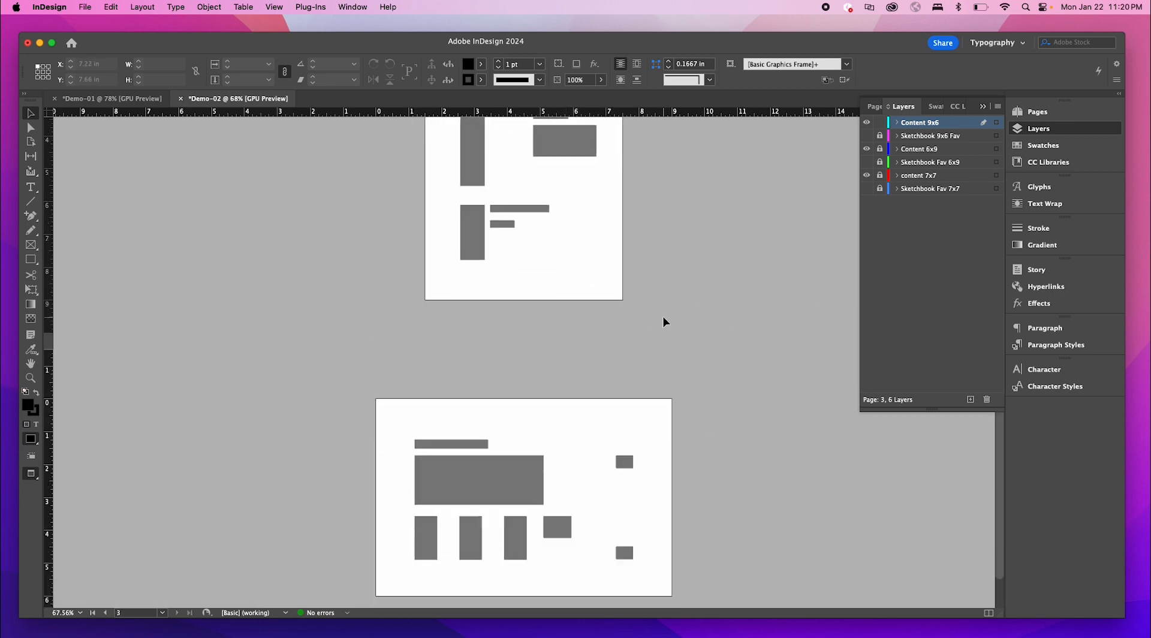
scroll(663, 318, down, 2)
scroll(627, 450, up, 10)
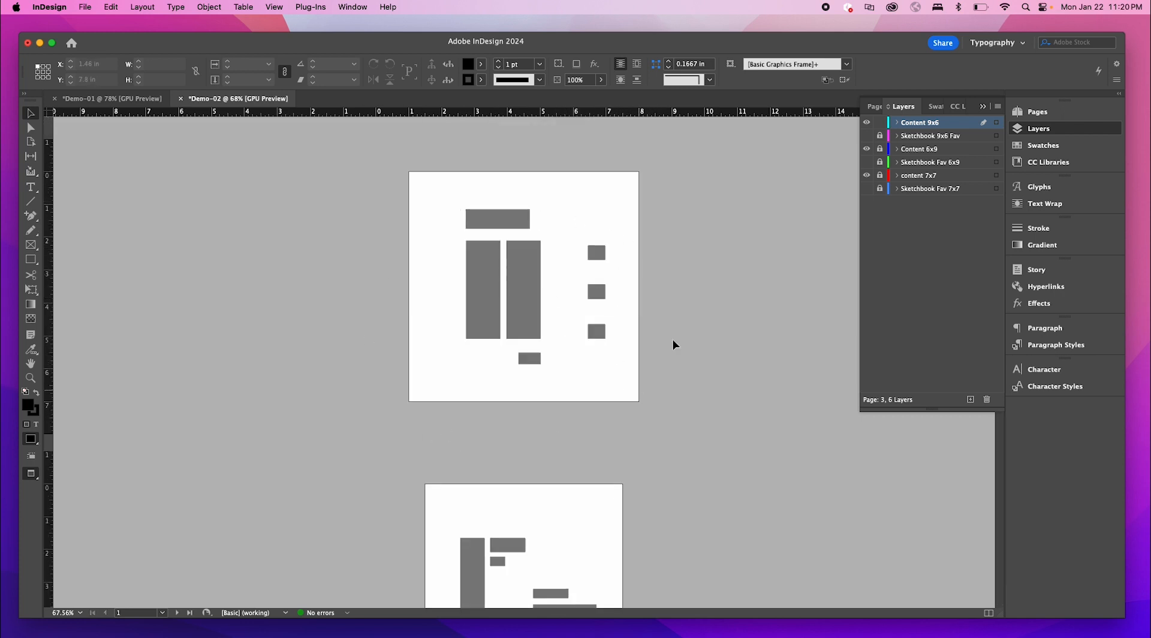
scroll(674, 344, down, 5)
scroll(576, 323, up, 6)
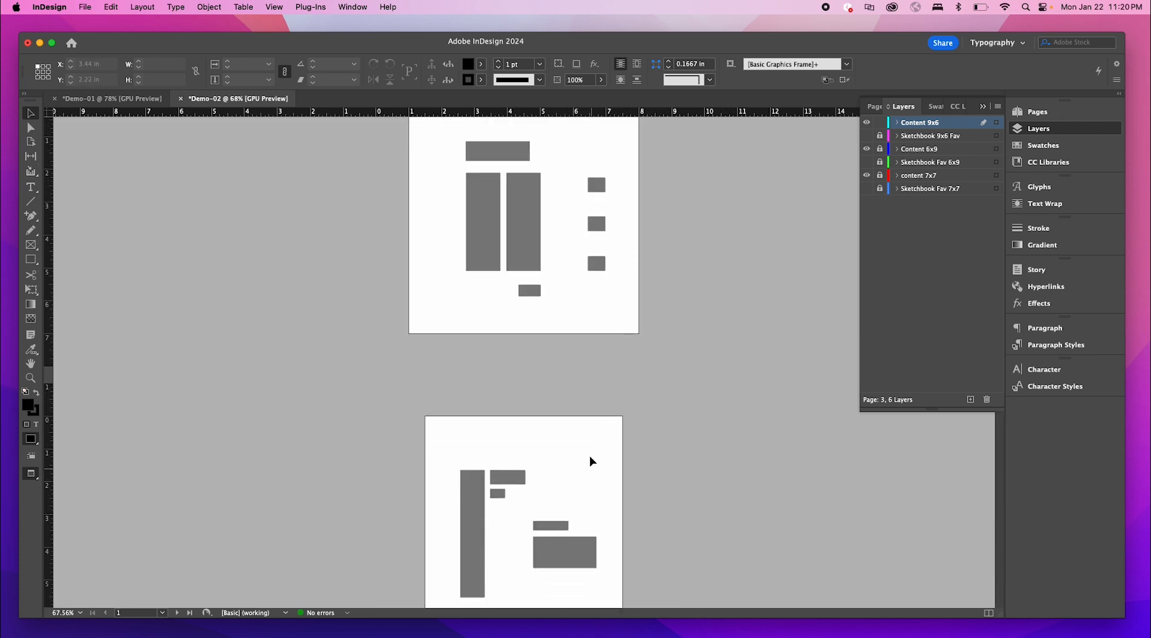
scroll(593, 461, down, 8)
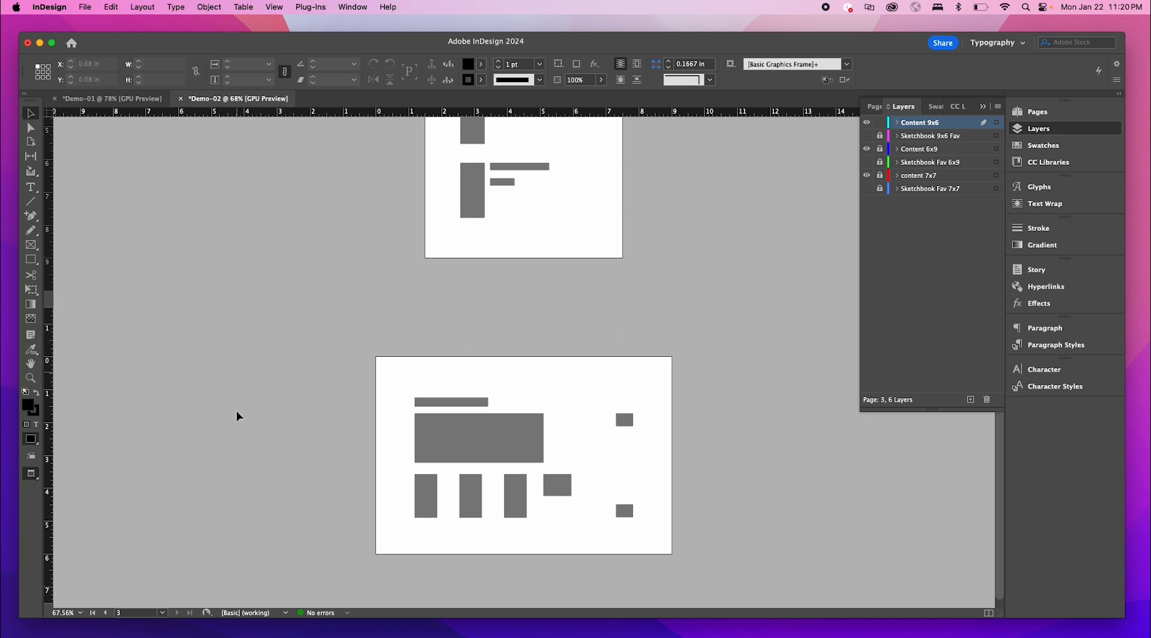
scroll(486, 370, up, 2)
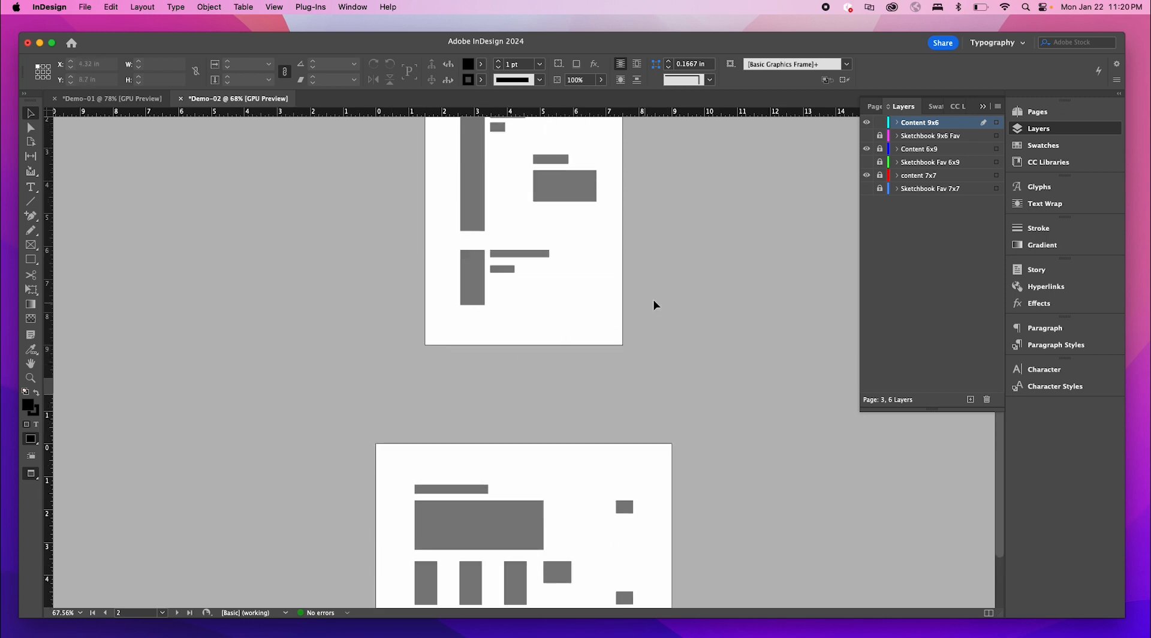
scroll(654, 305, up, 1)
- Hide the Content 9x6, Content 6x9 and content 7x7 layers, and show the three Sketchbook Fav layers with the column grids displayed
key(w)
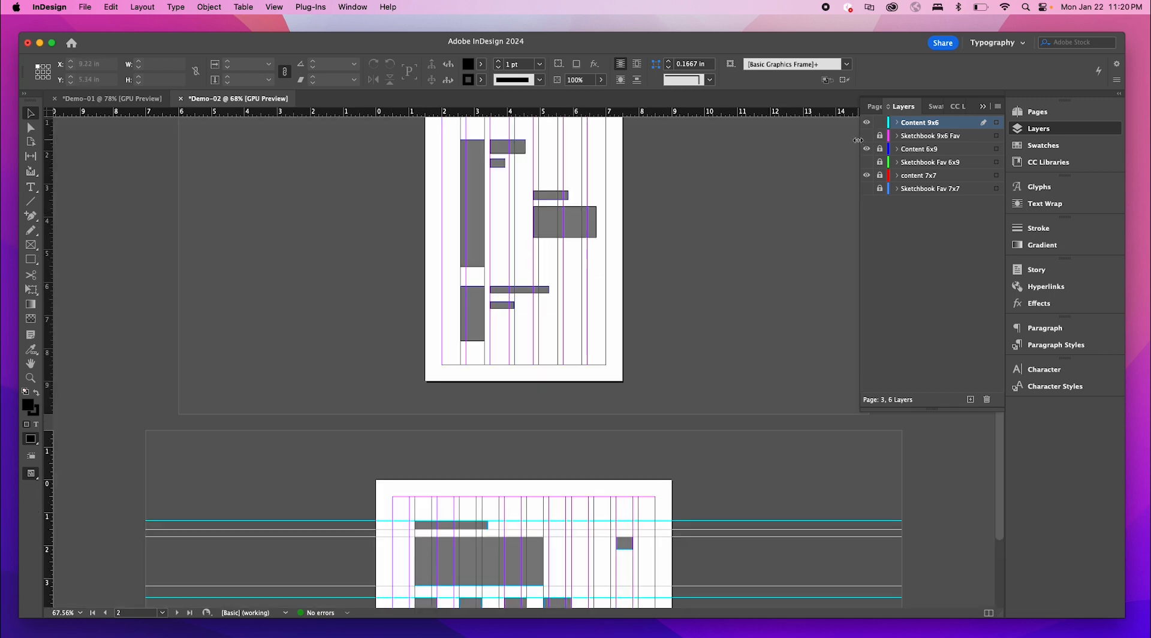
click(866, 122)
click(866, 148)
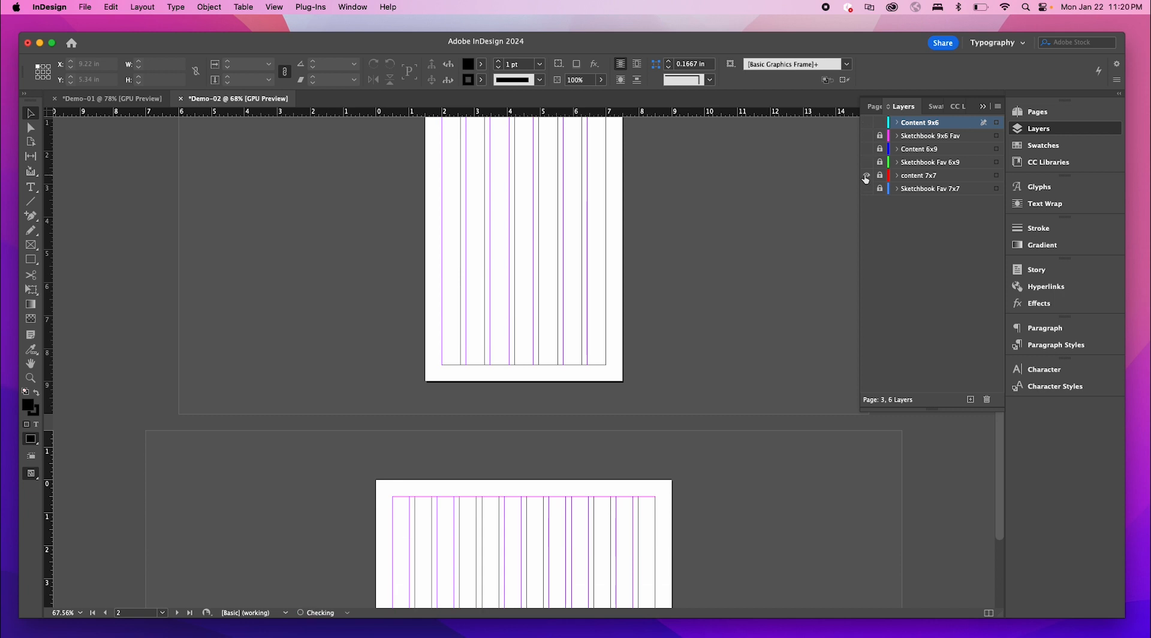
click(866, 175)
click(866, 188)
click(866, 162)
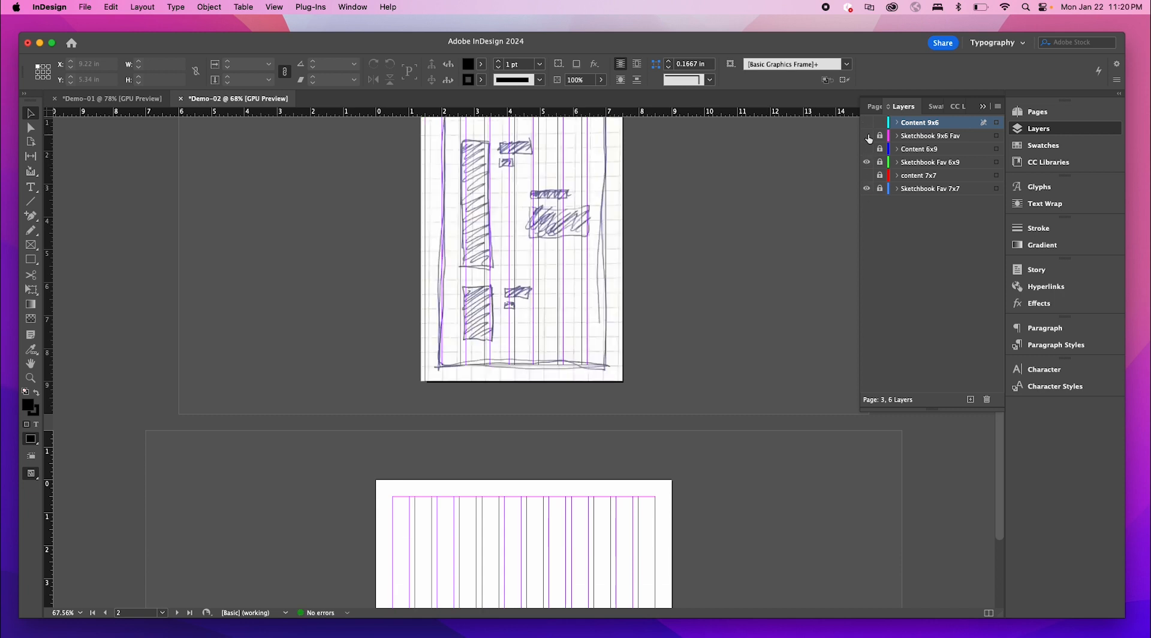
click(866, 136)
- Turn off the display of grids and guides and look over the original sketches on all three pages
scroll(702, 287, down, 5)
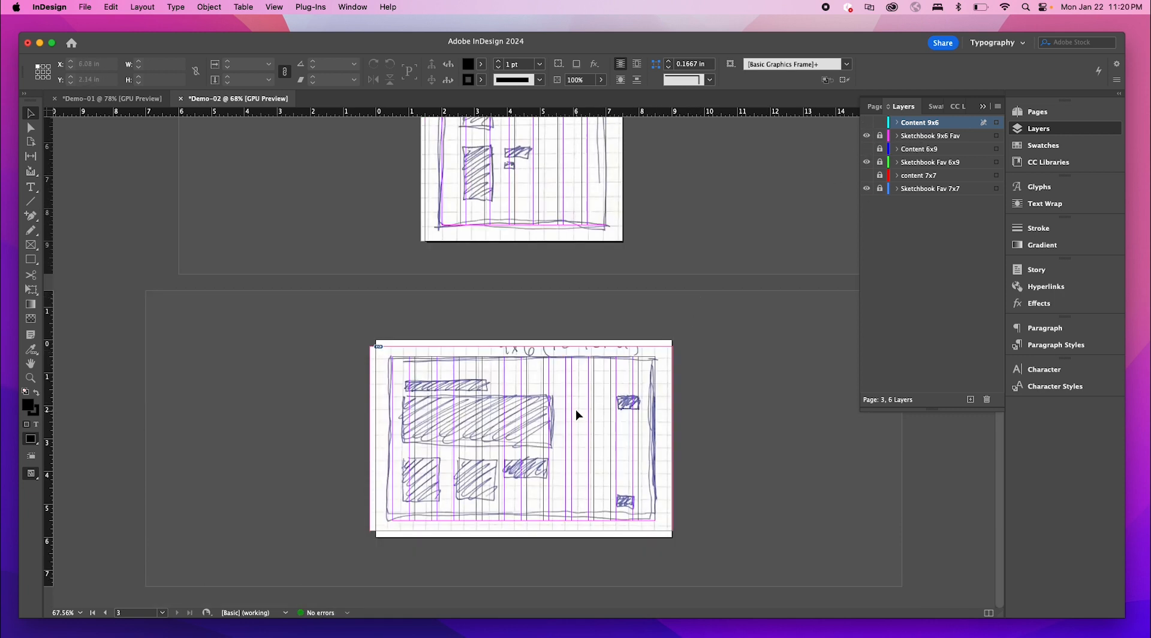
key(w)
scroll(609, 411, up, 5)
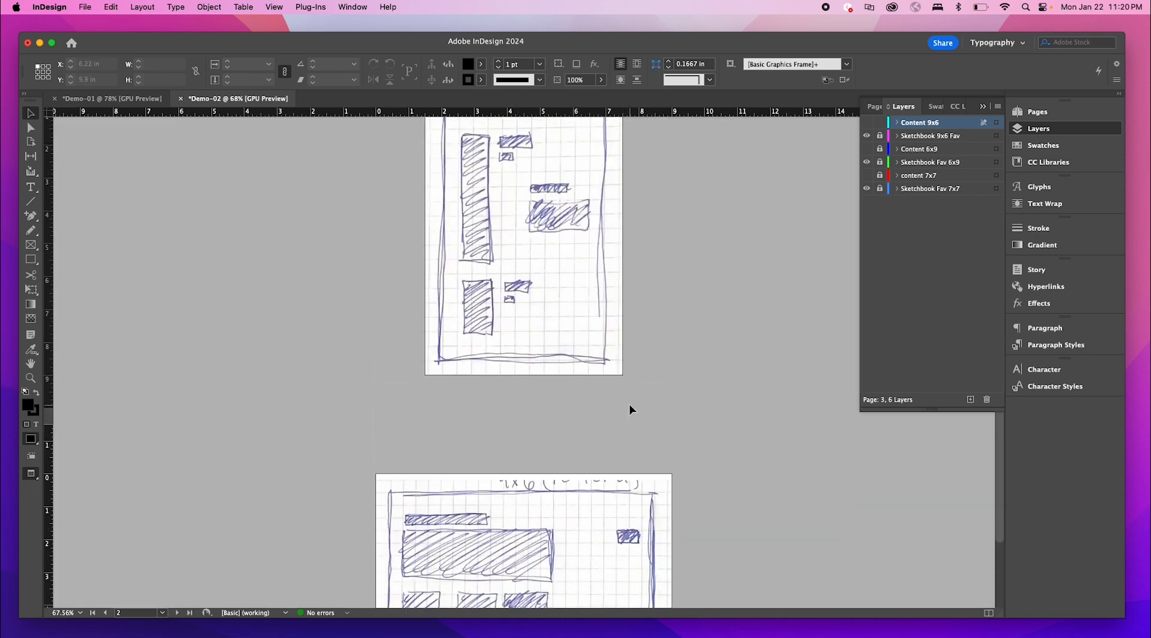
scroll(631, 402, up, 6)
scroll(631, 403, down, 6)
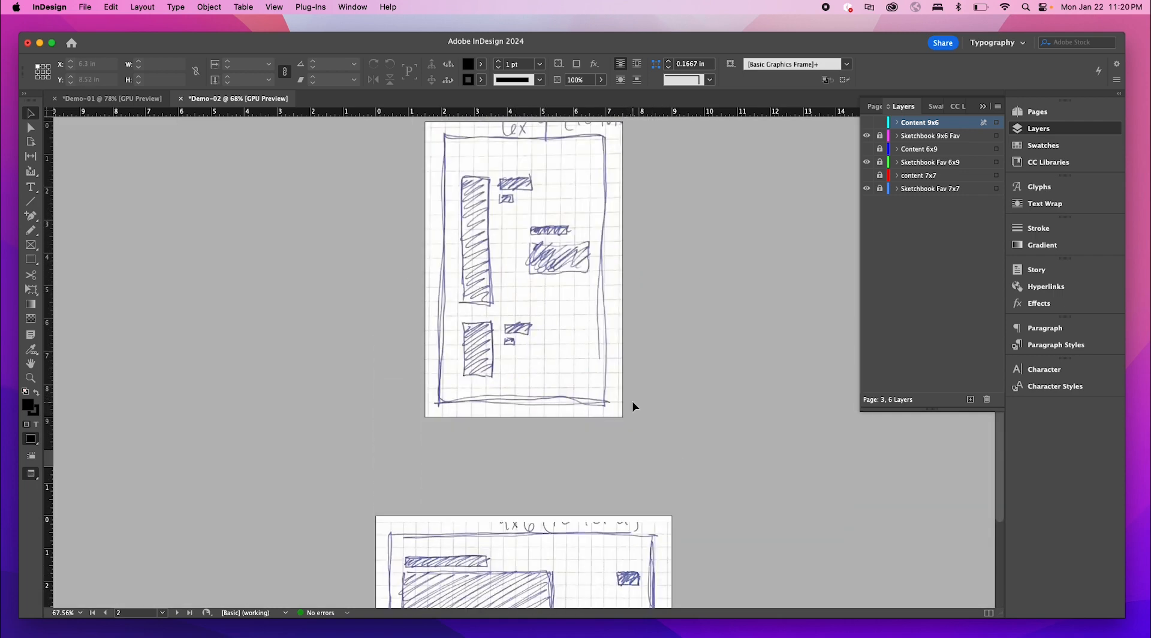
scroll(633, 405, down, 3)
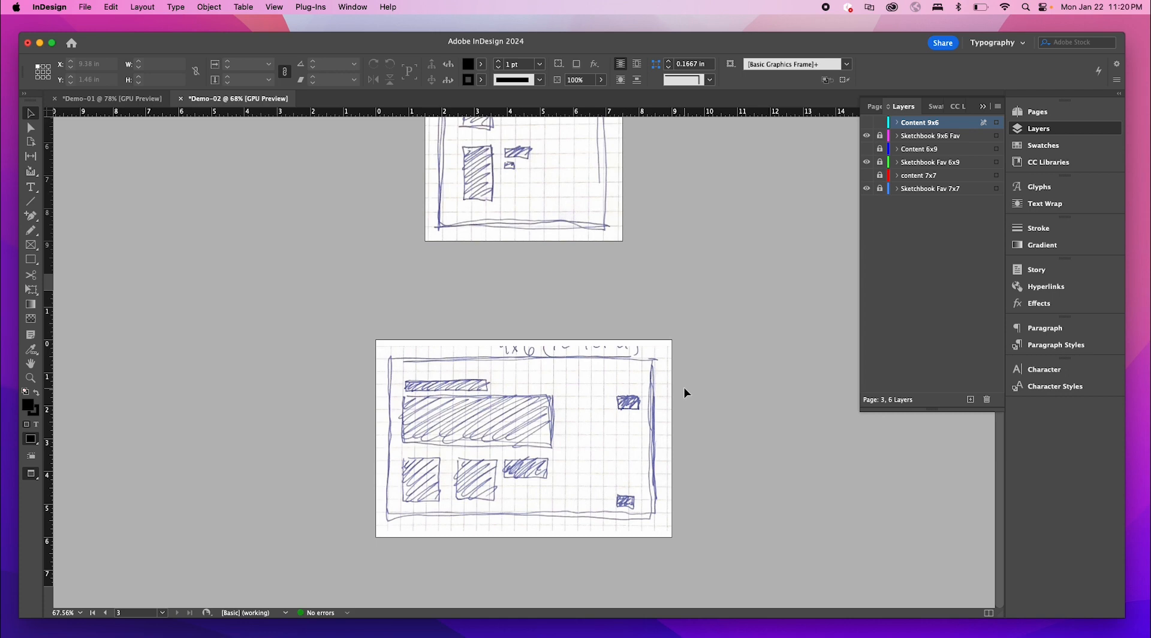